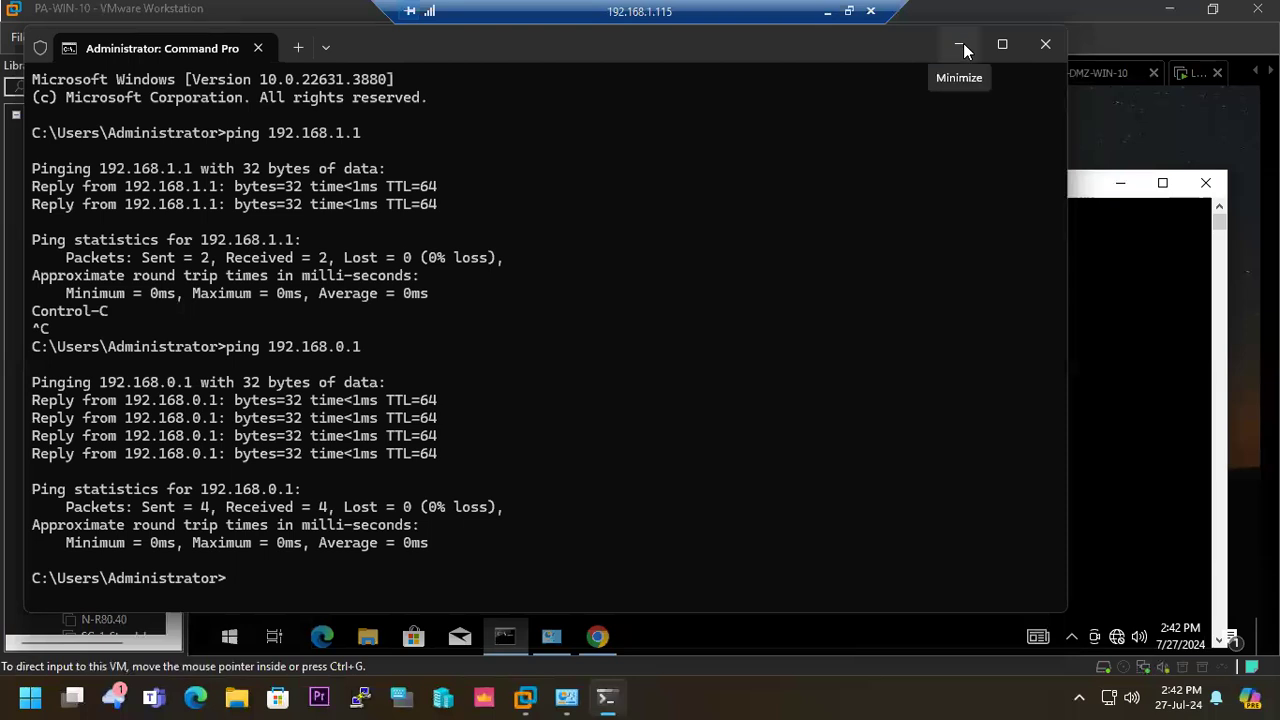
- Run a continuous ping to 8.8.8.8 from the PA-WIN-10 virtual machine's command prompt, and stop it
click(962, 45)
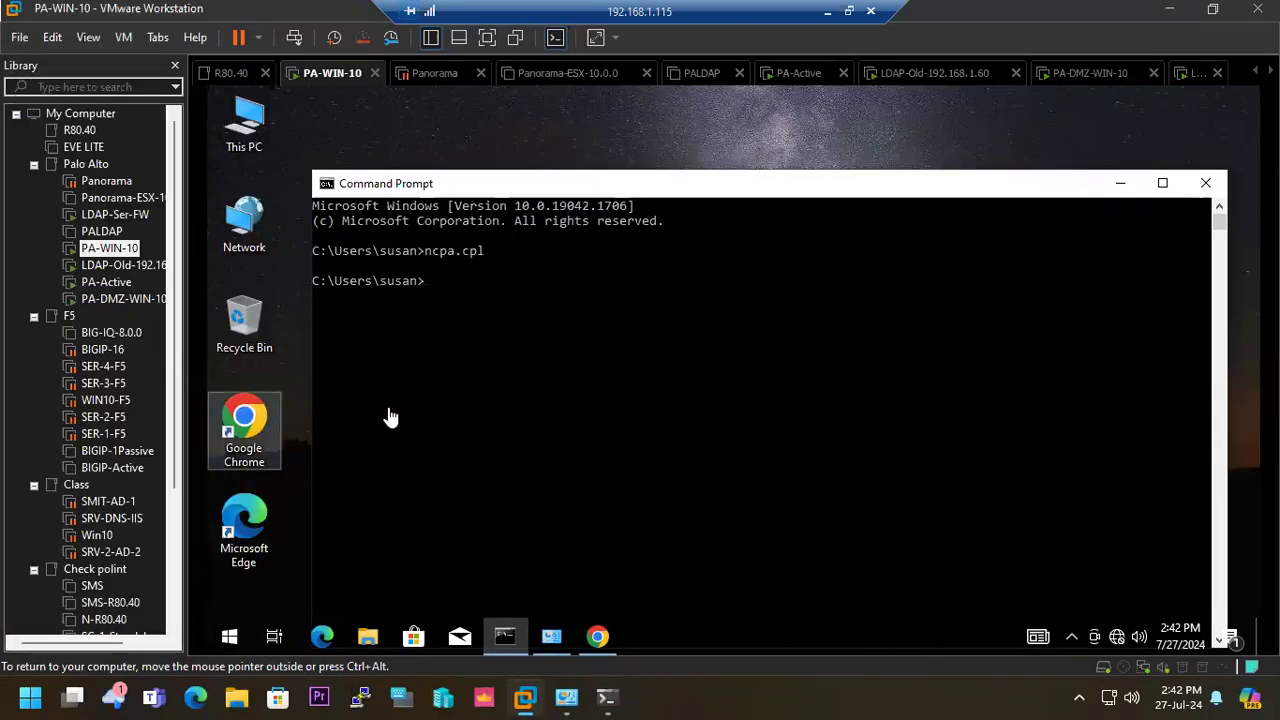
drag(797, 186, 791, 129)
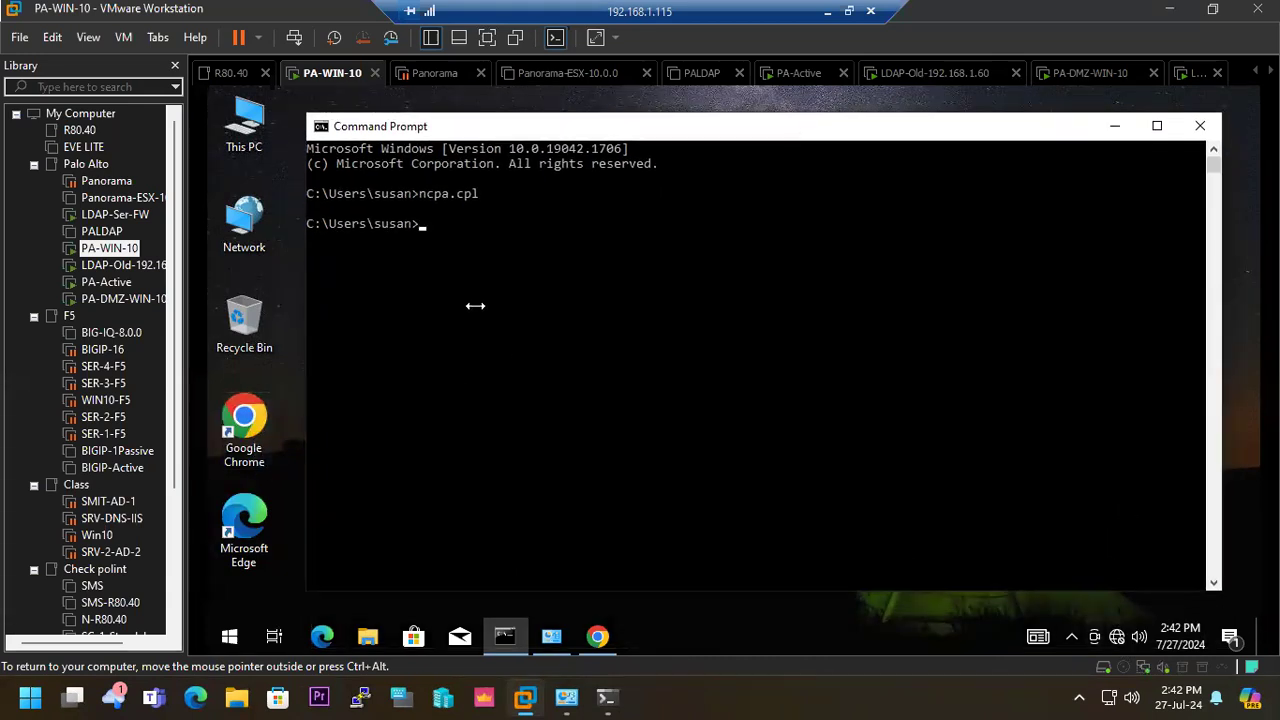
text(ping 8.8.8.8 -t)
key(Return)
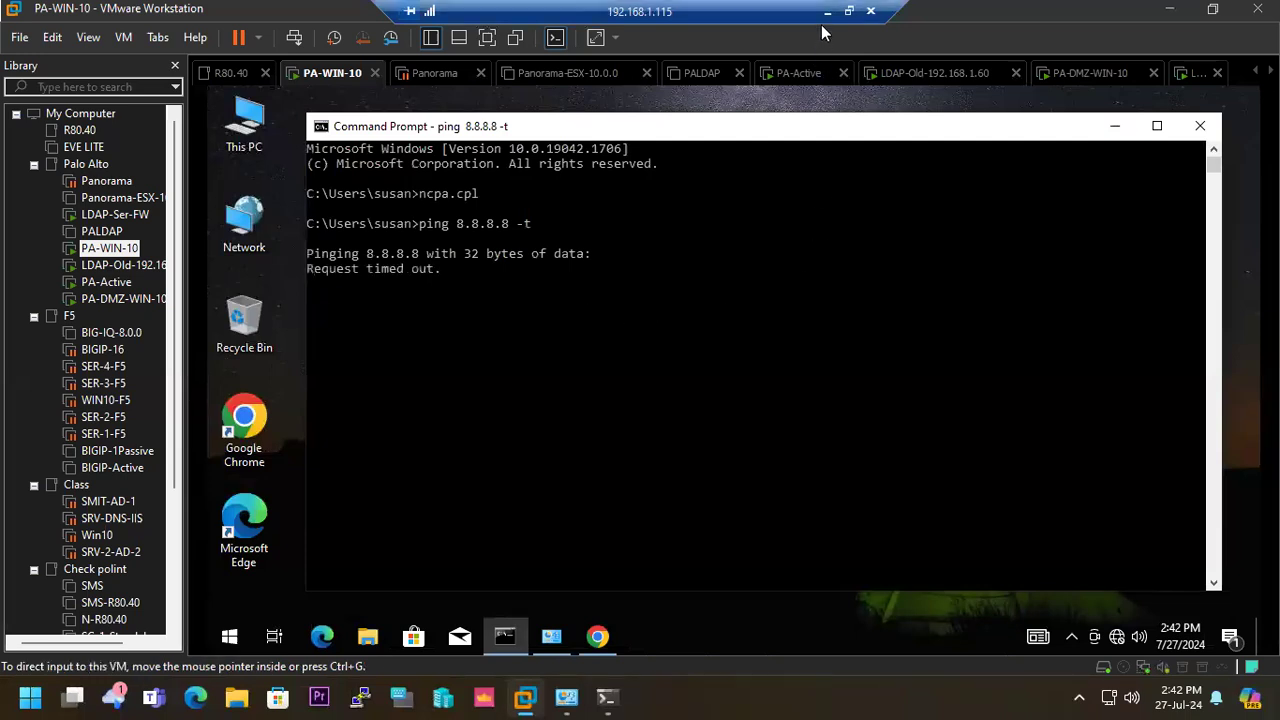
key(ctrl+c)
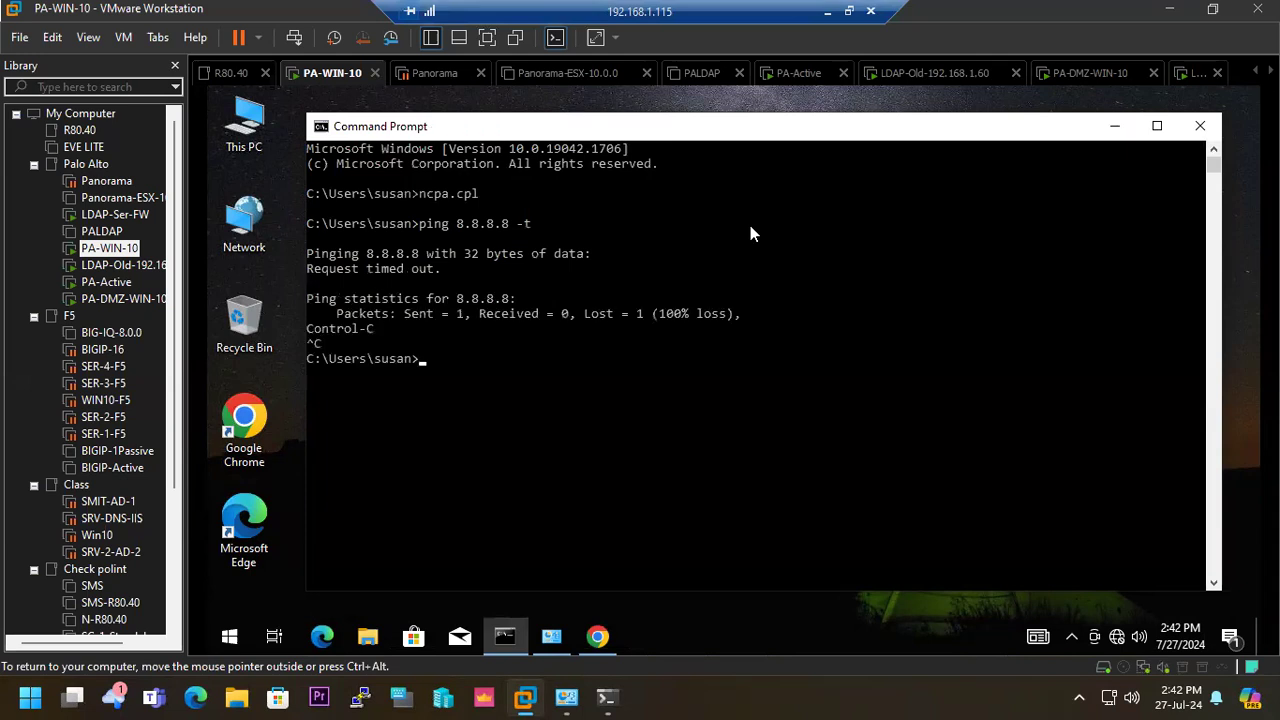
- Trace the route from the PA-WIN-10 machine to 8.8.8.8
text(r)
key(BackSpace)
text(tracert 8.8.8.8)
key(Return)
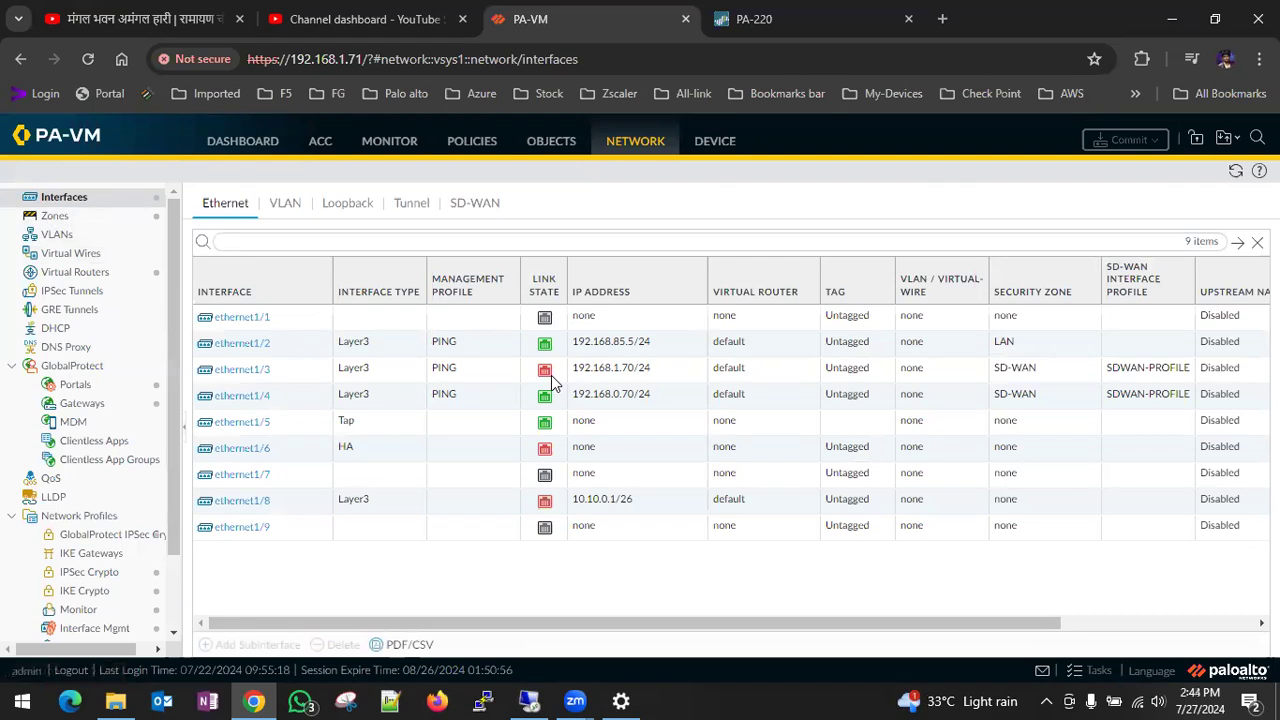
- Re-enable the link of ethernet1/3 through the Link State option in the interface's advanced settings on the PA-VM firewall
mouse_move(549, 375)
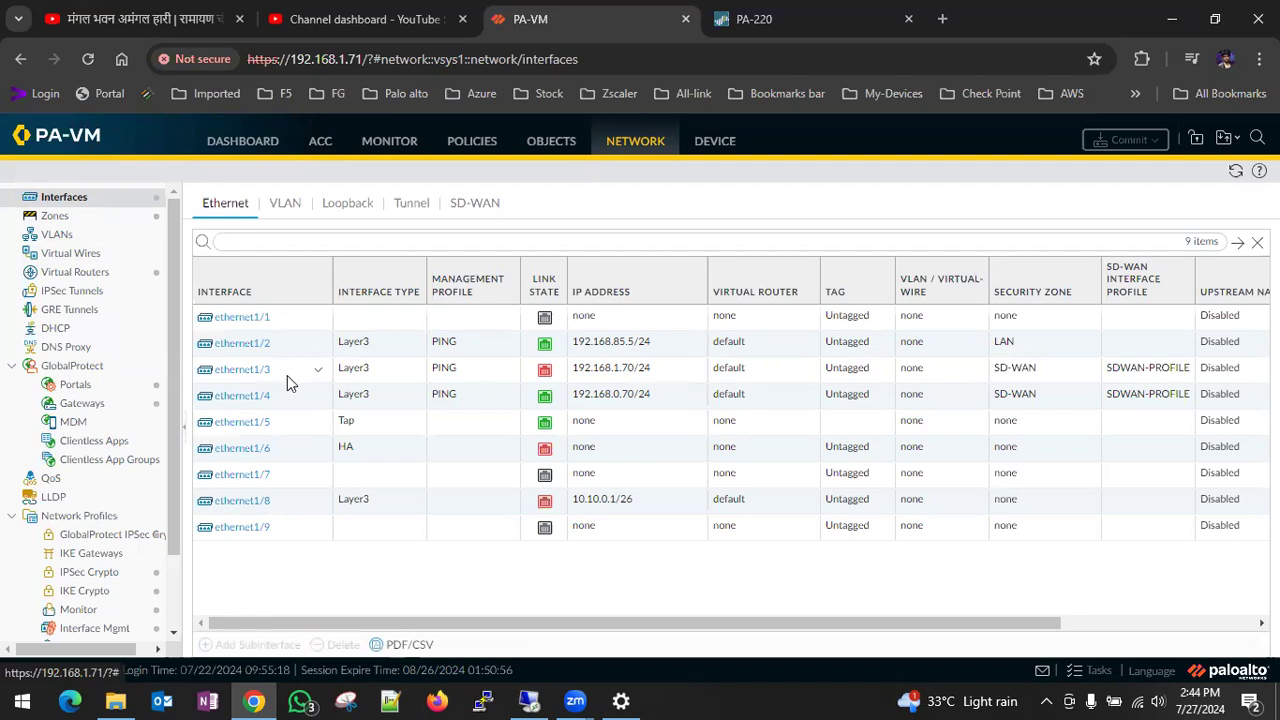
click(255, 369)
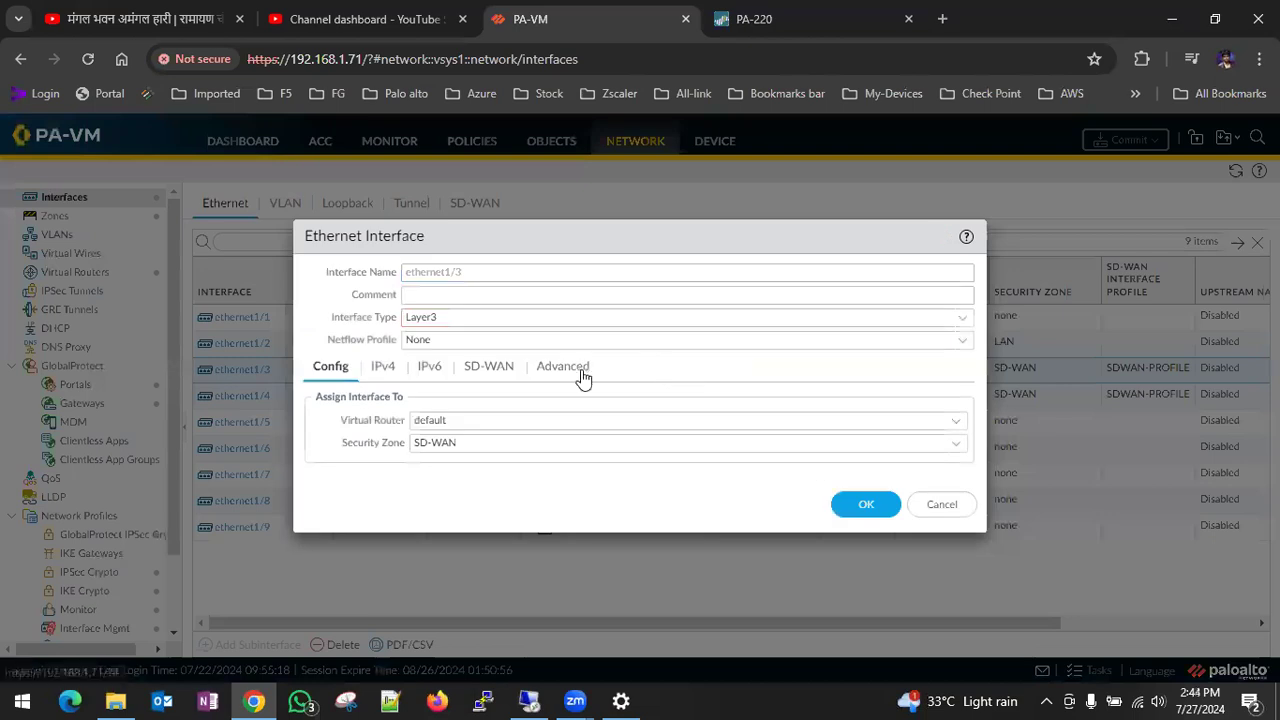
click(570, 372)
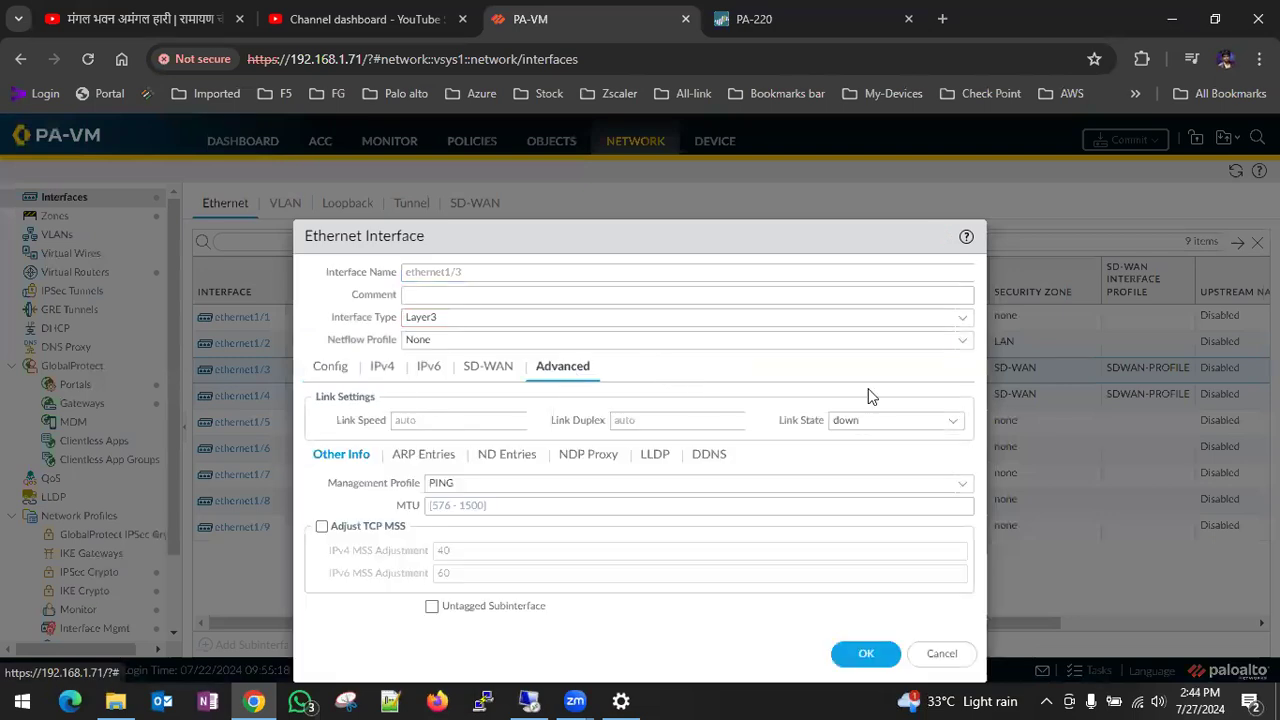
click(955, 424)
click(878, 444)
click(866, 653)
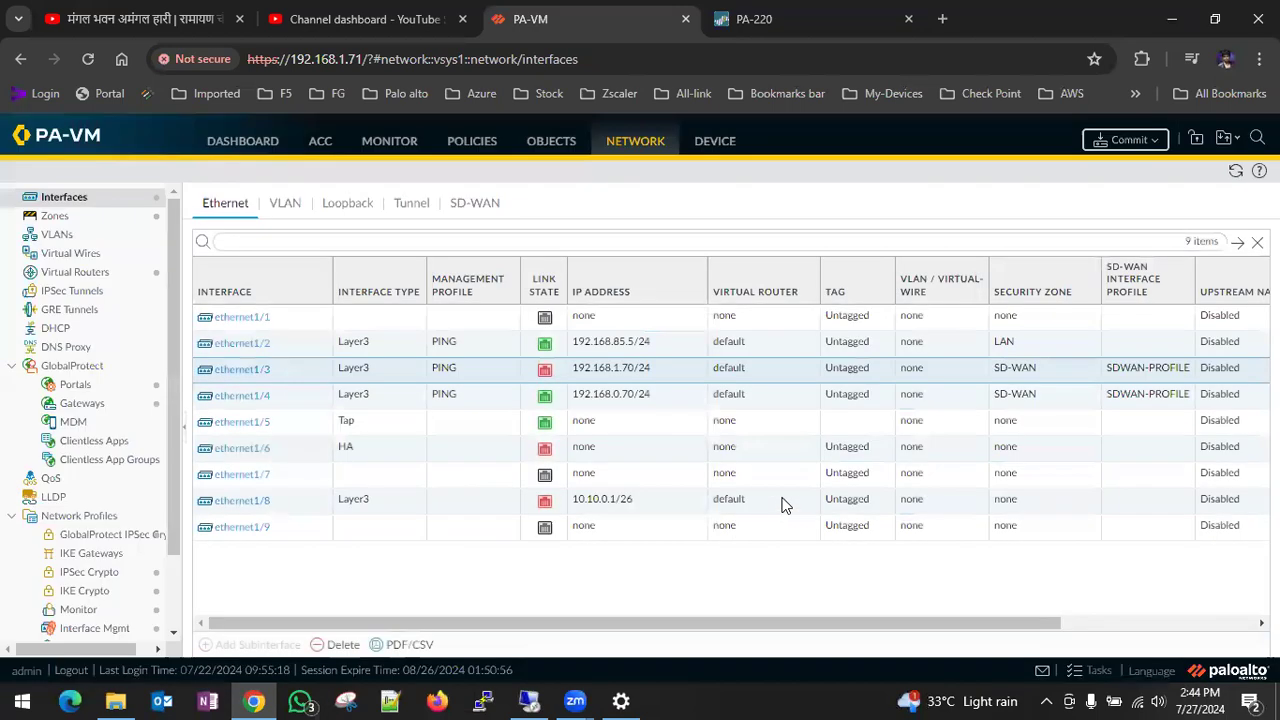
- Commit the pending device-and-network changes to the firewall and dismiss the commit status
click(1128, 141)
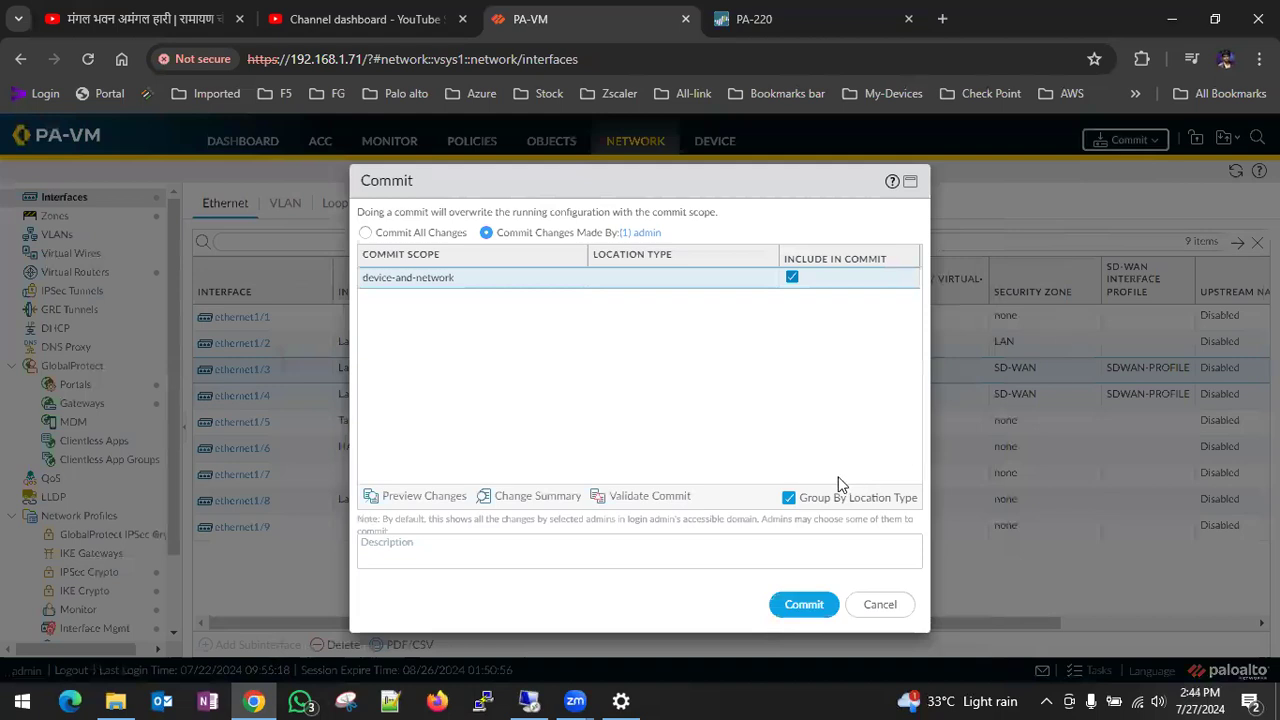
click(806, 608)
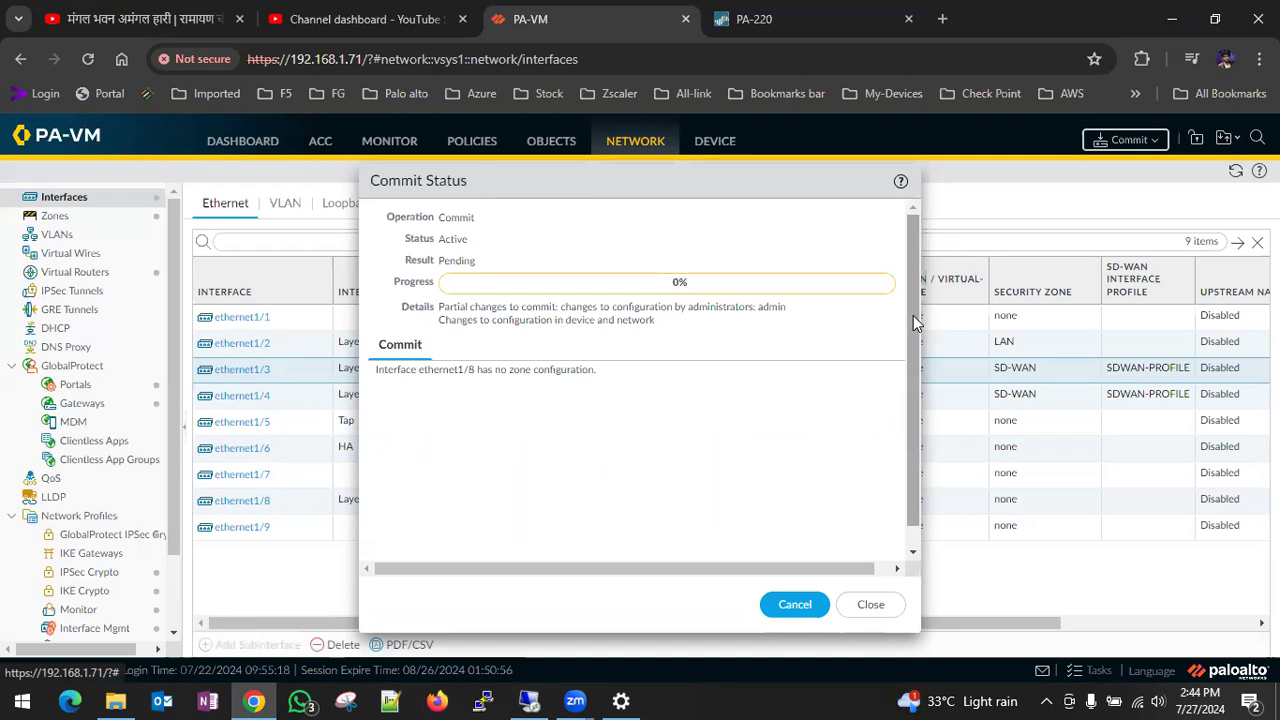
click(872, 606)
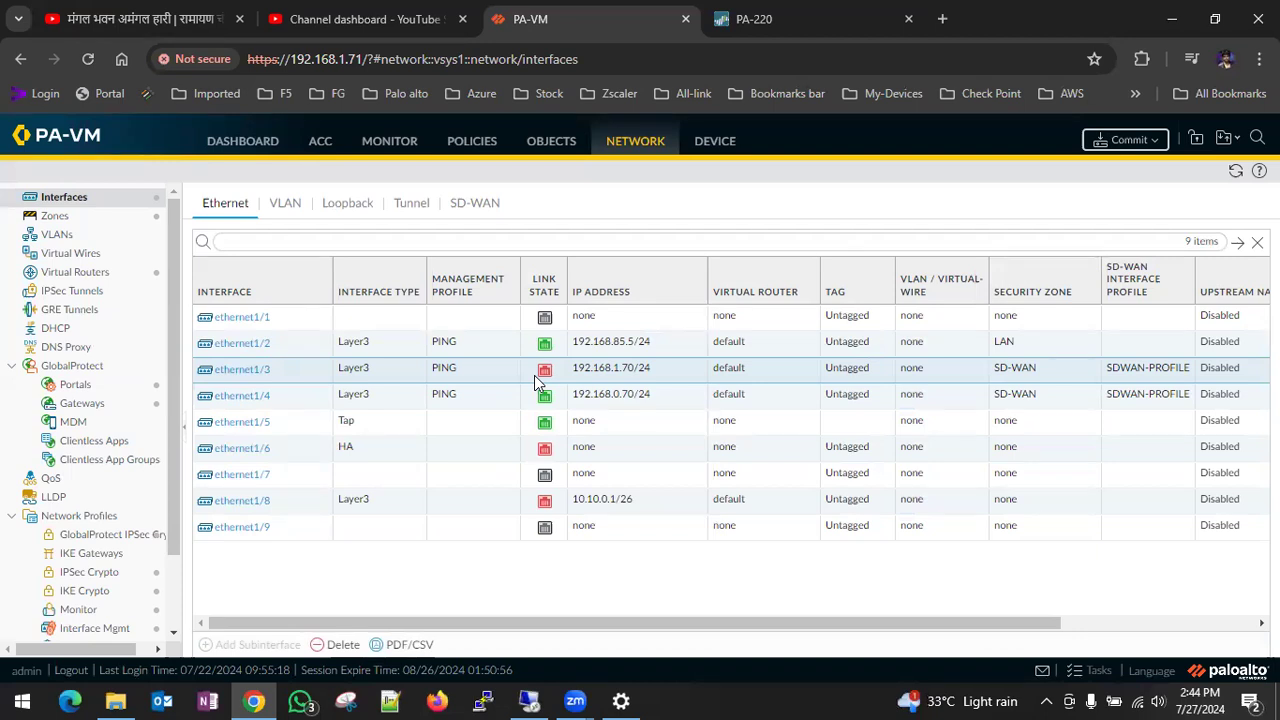
- Review the SD-WAN interfaces and the default virtual router's "internet" static route, leaving the settings unmodified
click(469, 206)
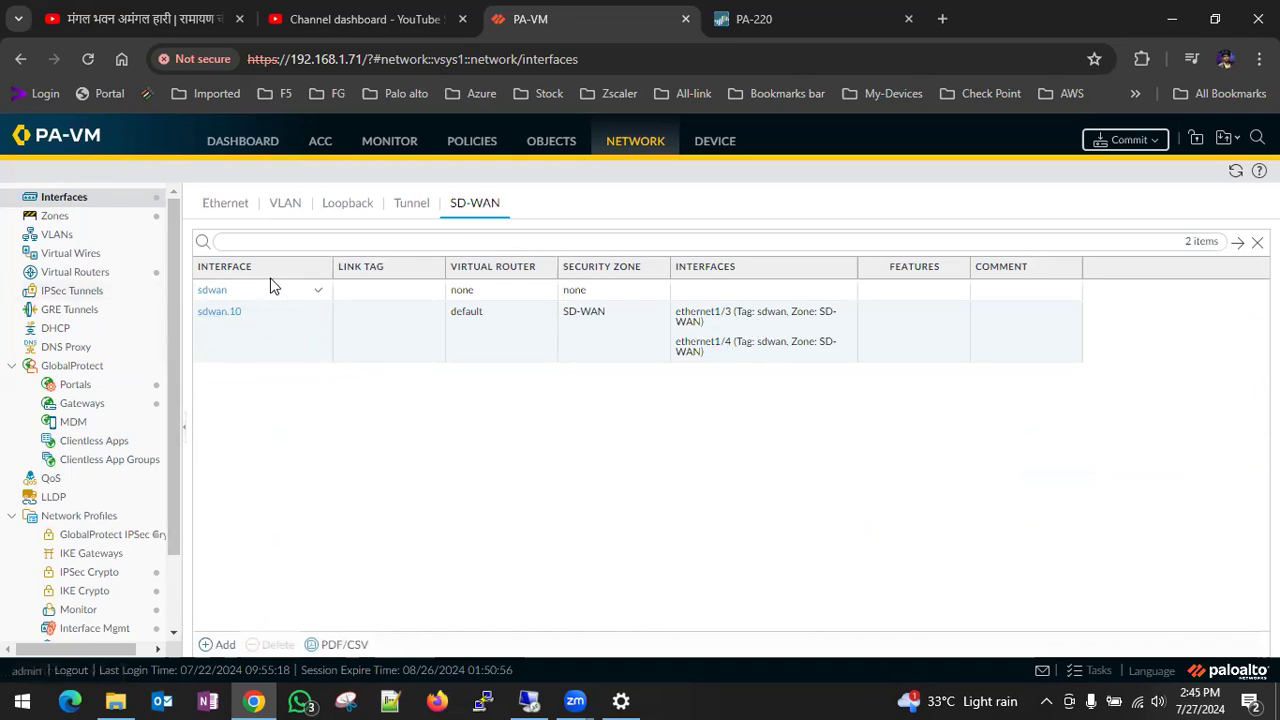
click(70, 254)
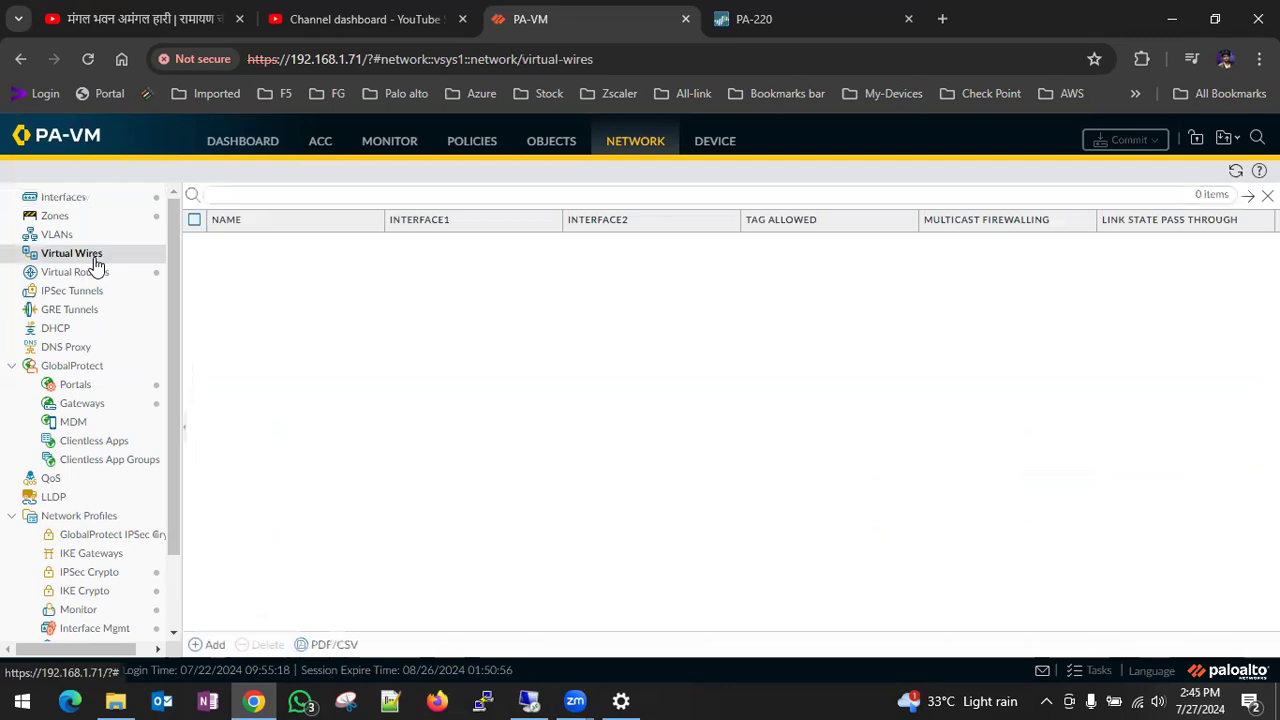
click(92, 272)
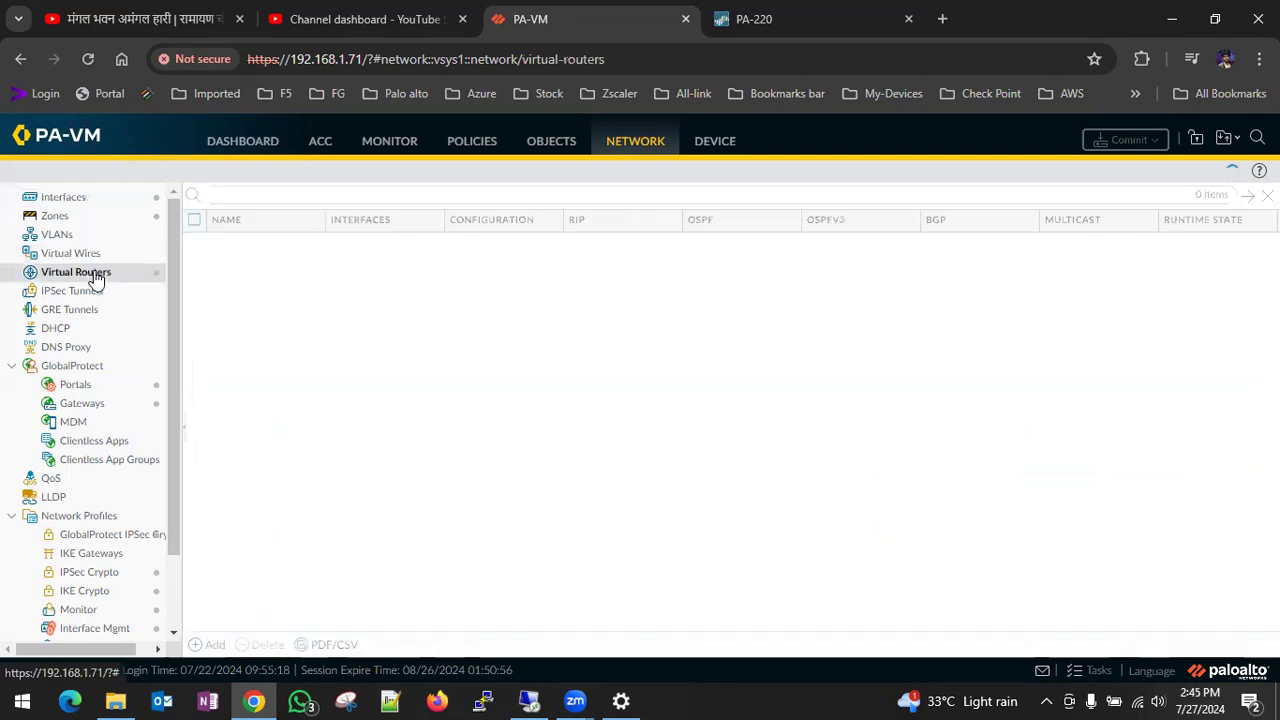
click(230, 243)
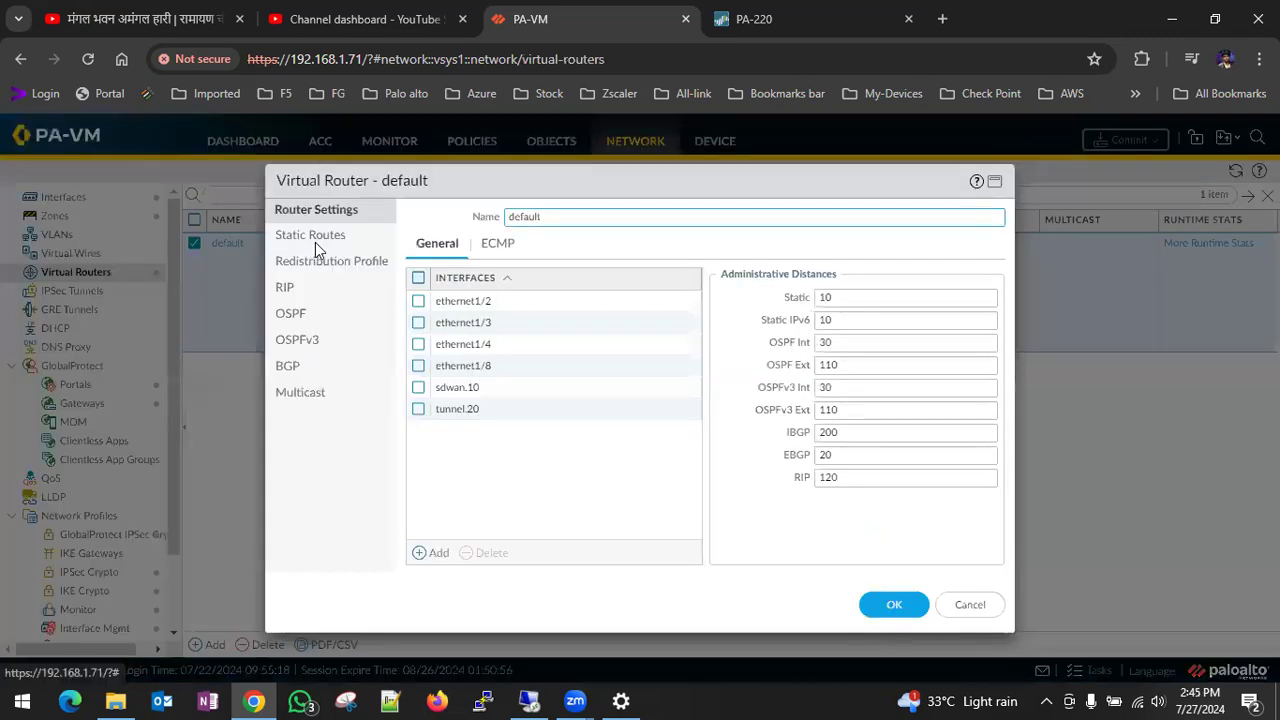
click(315, 242)
click(445, 343)
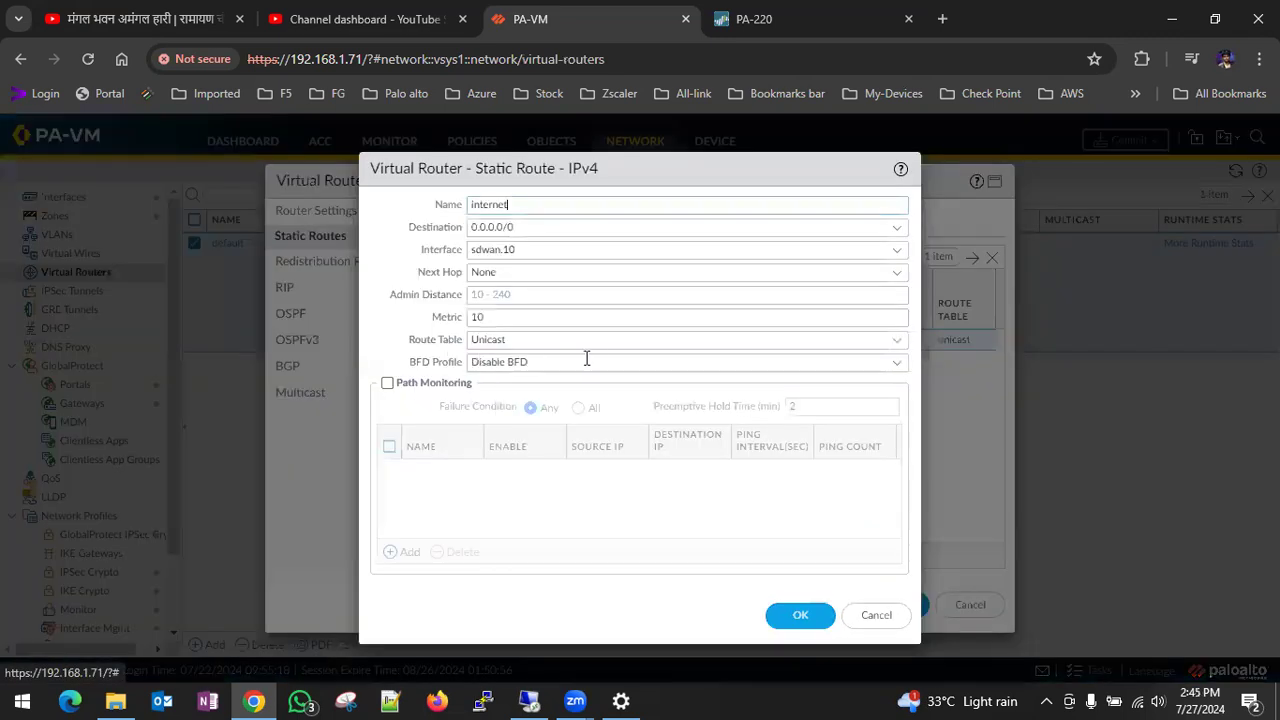
click(893, 628)
click(992, 609)
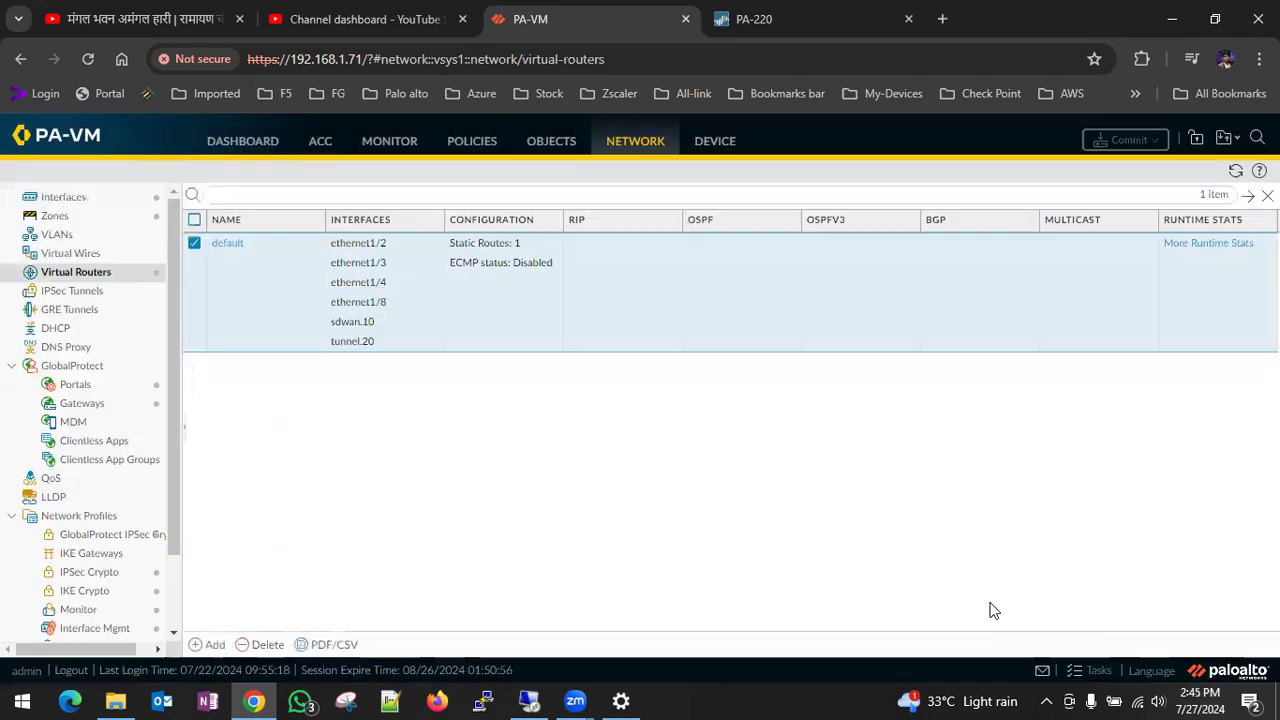
- Check the link states of the Ethernet interfaces and bring up the firewall's traffic logs
click(84, 205)
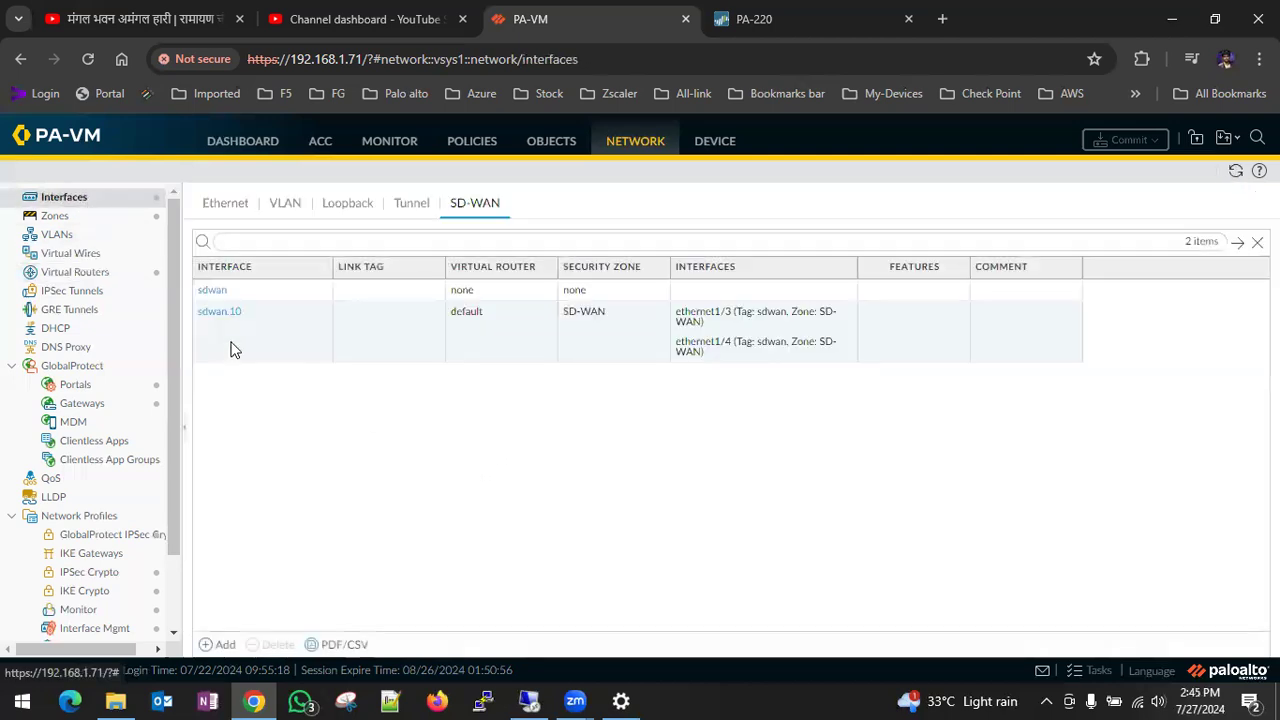
click(220, 204)
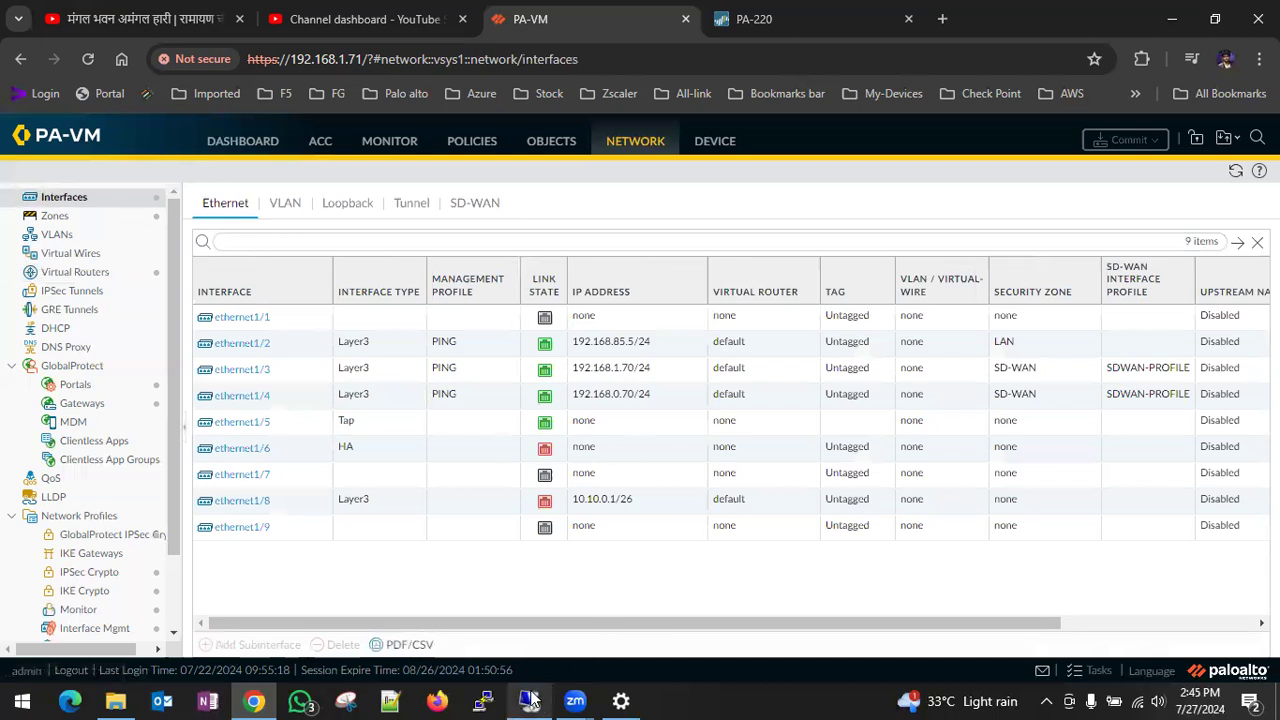
click(390, 145)
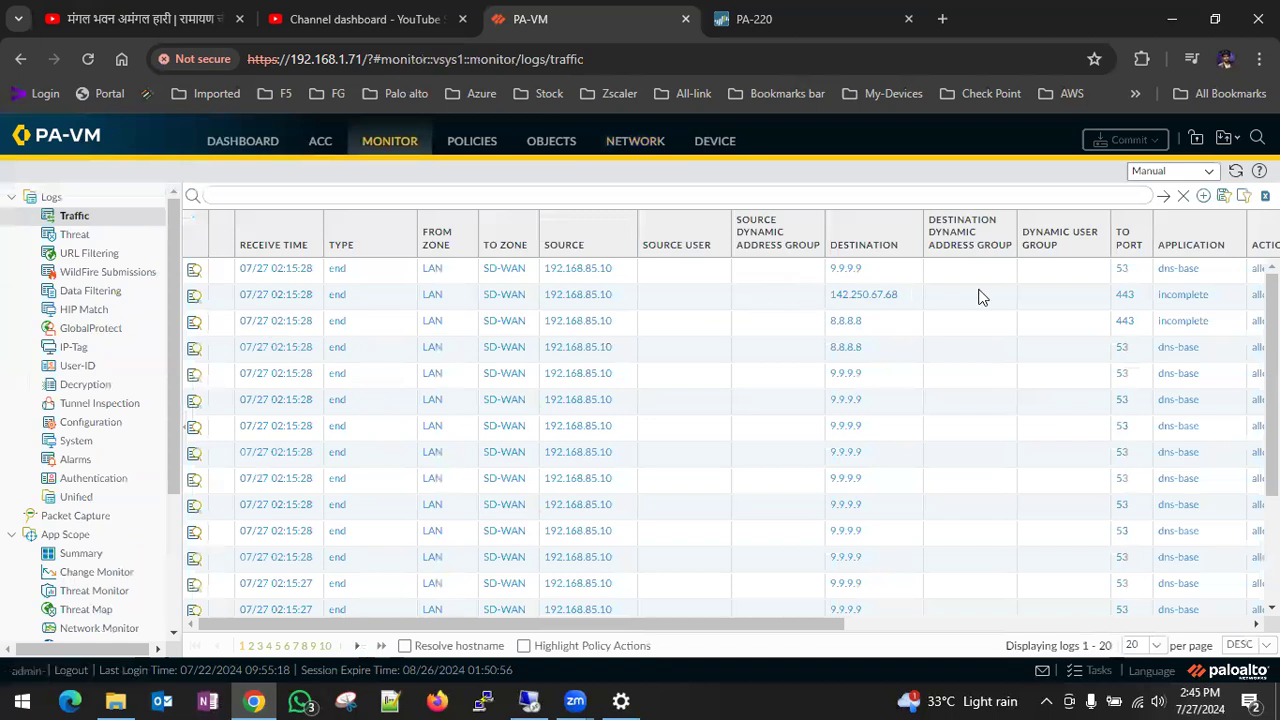
- Switch to the remote PA-WIN-10 machine and load the YouTube home page in its Chrome browser
click(533, 700)
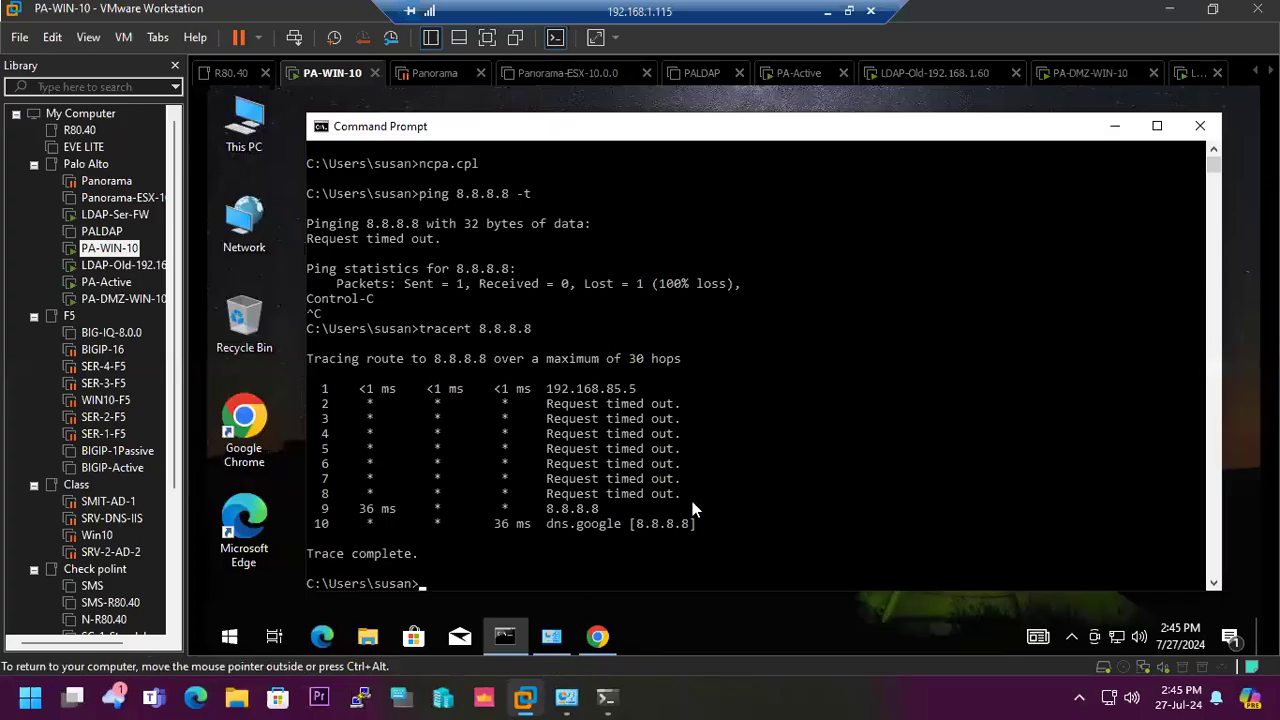
click(597, 636)
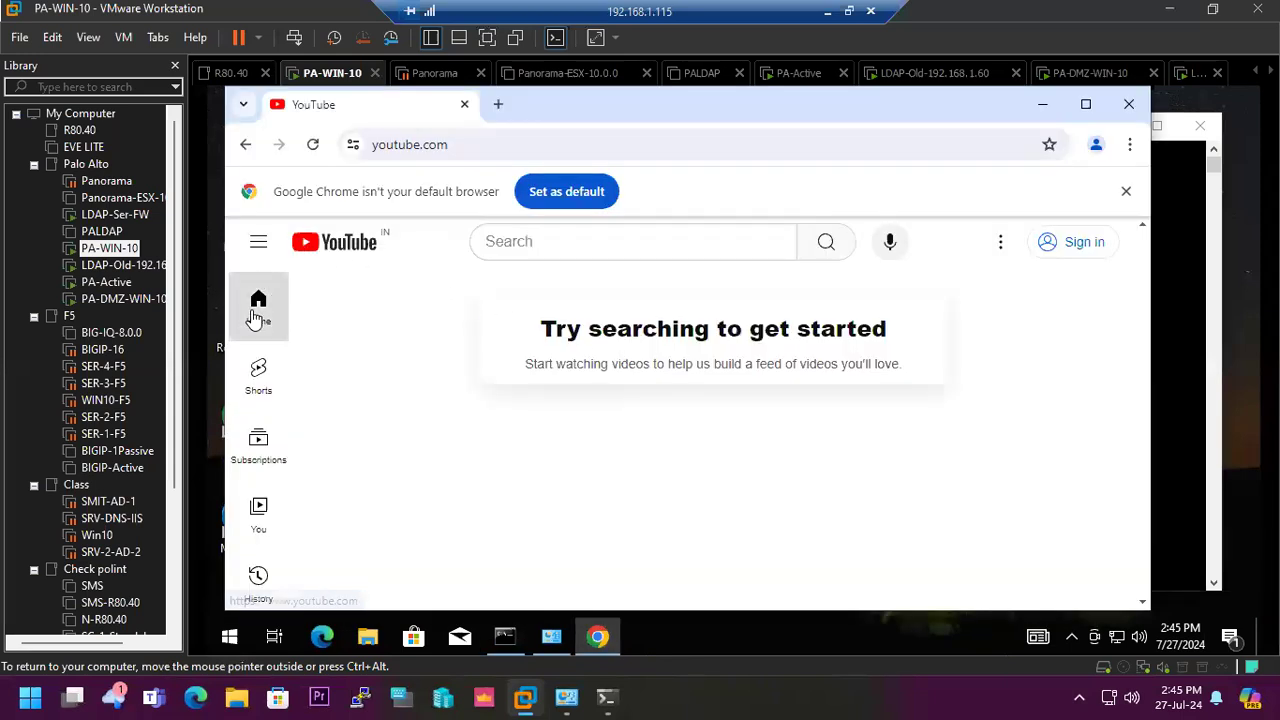
click(341, 248)
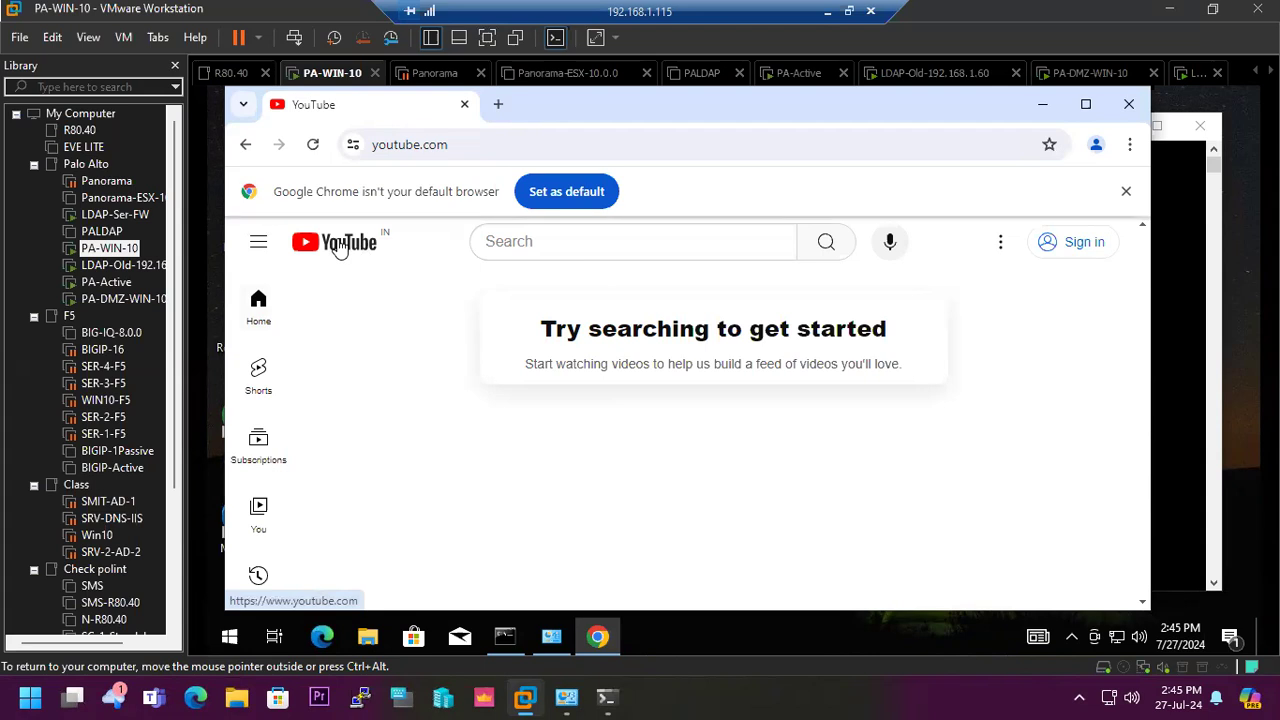
- Open Google in a new tab, search for "sachin" and skim the results to test internet access
click(498, 104)
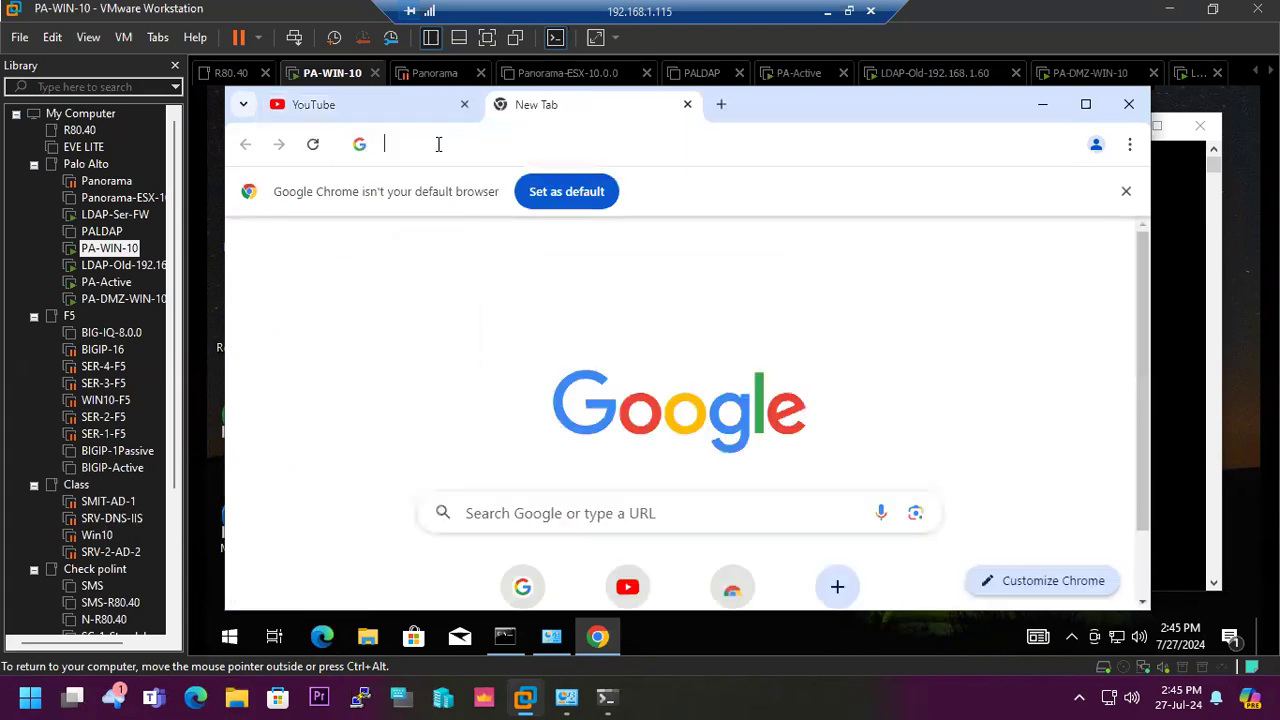
click(522, 587)
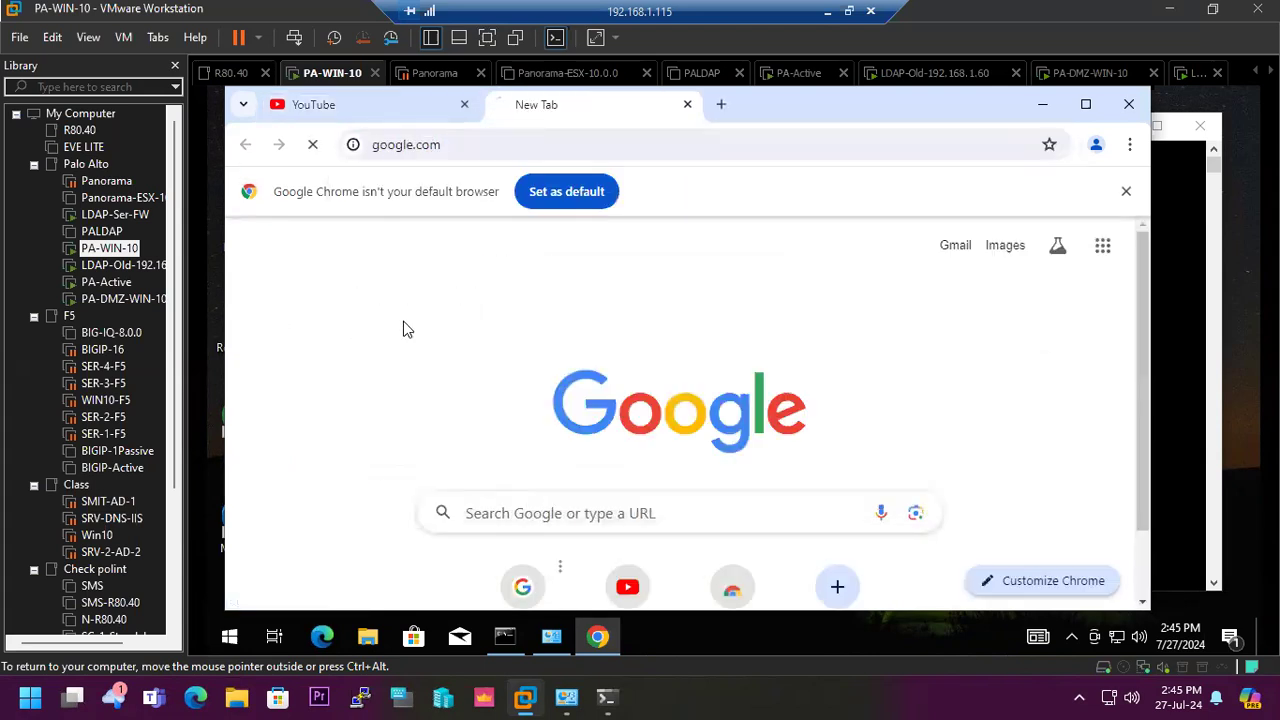
click(585, 457)
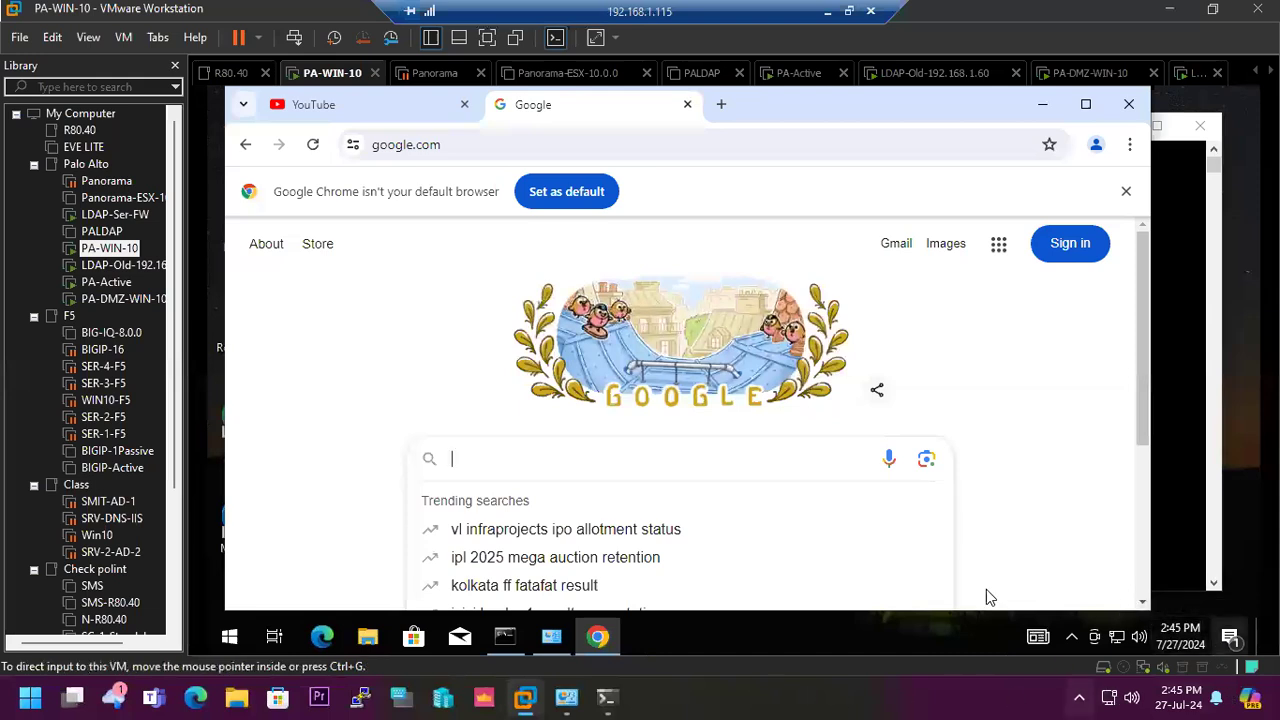
text(ss)
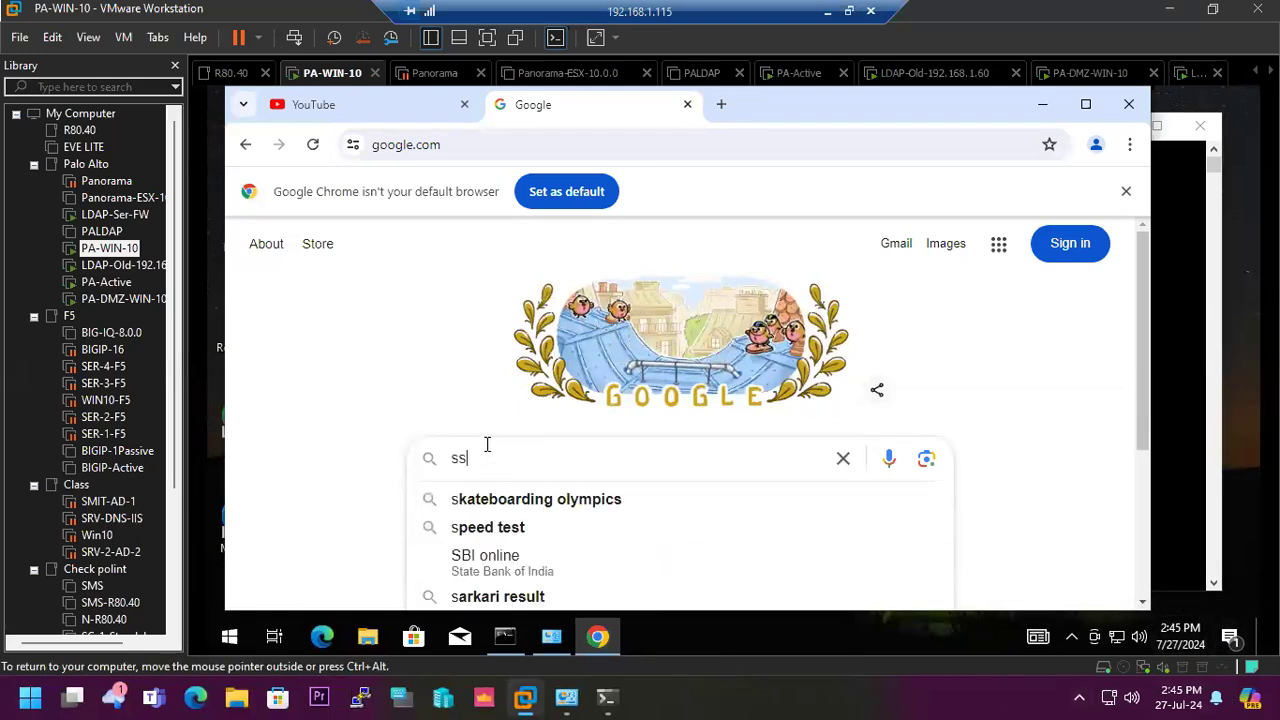
key(BackSpace)
text(achin)
key(Return)
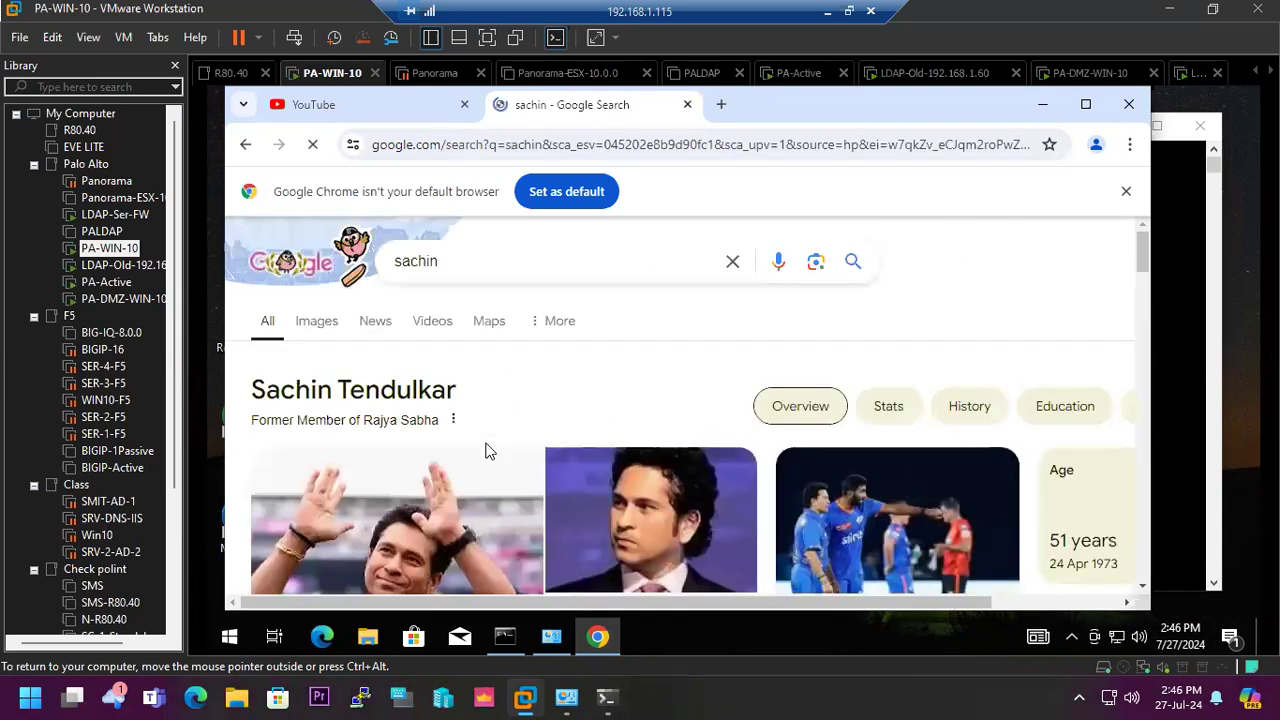
scroll(544, 440, down, 3)
scroll(544, 440, up, 3)
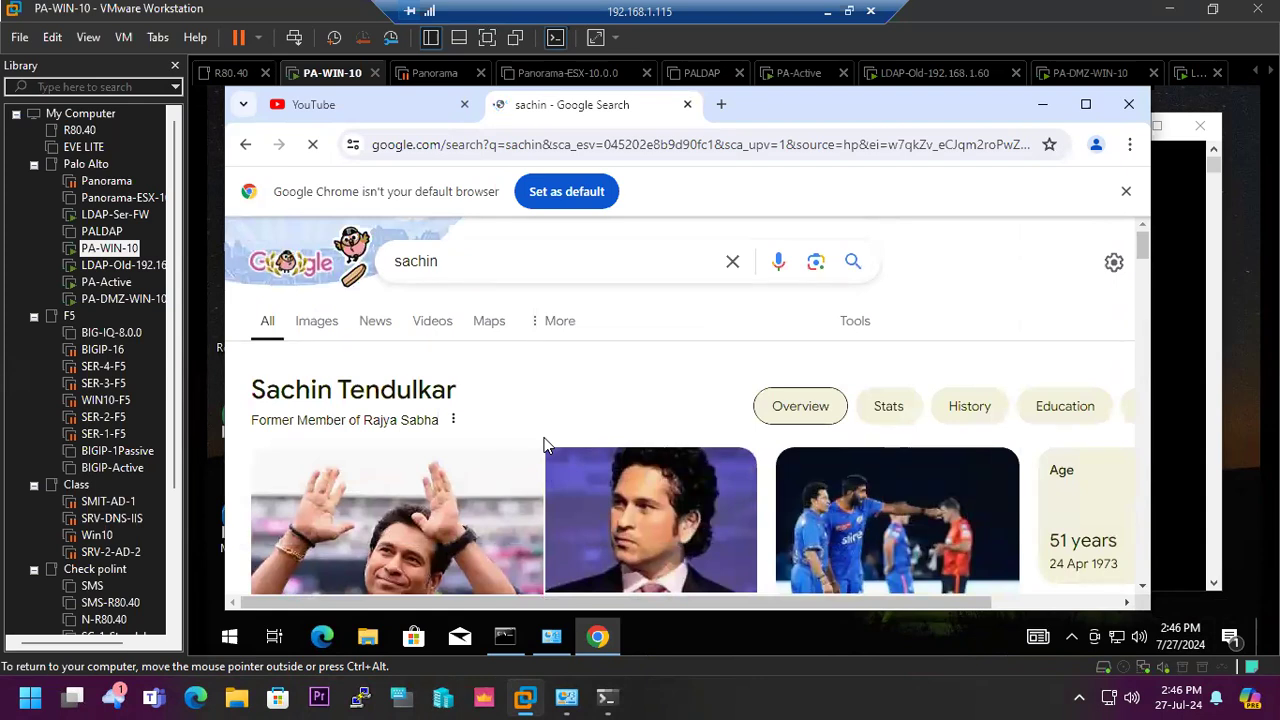
- Reload YouTube and play a Shorts video to test streaming, closing that tab when done
click(368, 108)
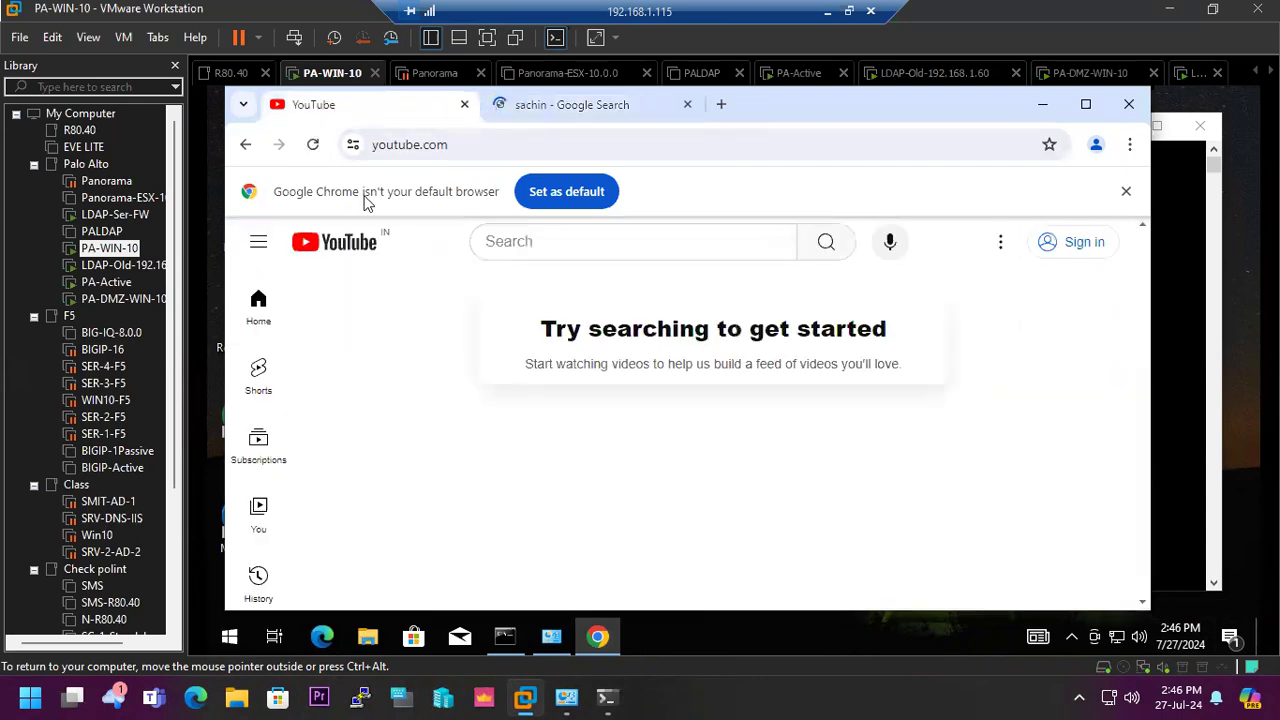
click(313, 147)
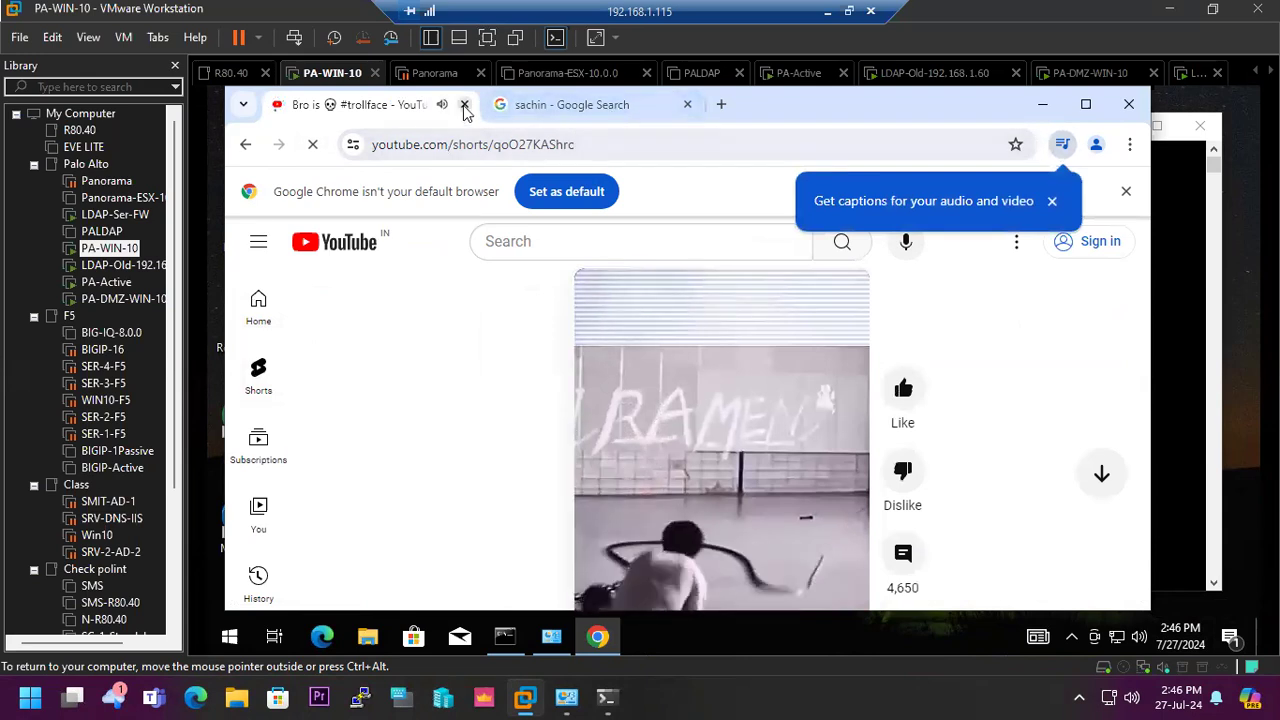
click(464, 105)
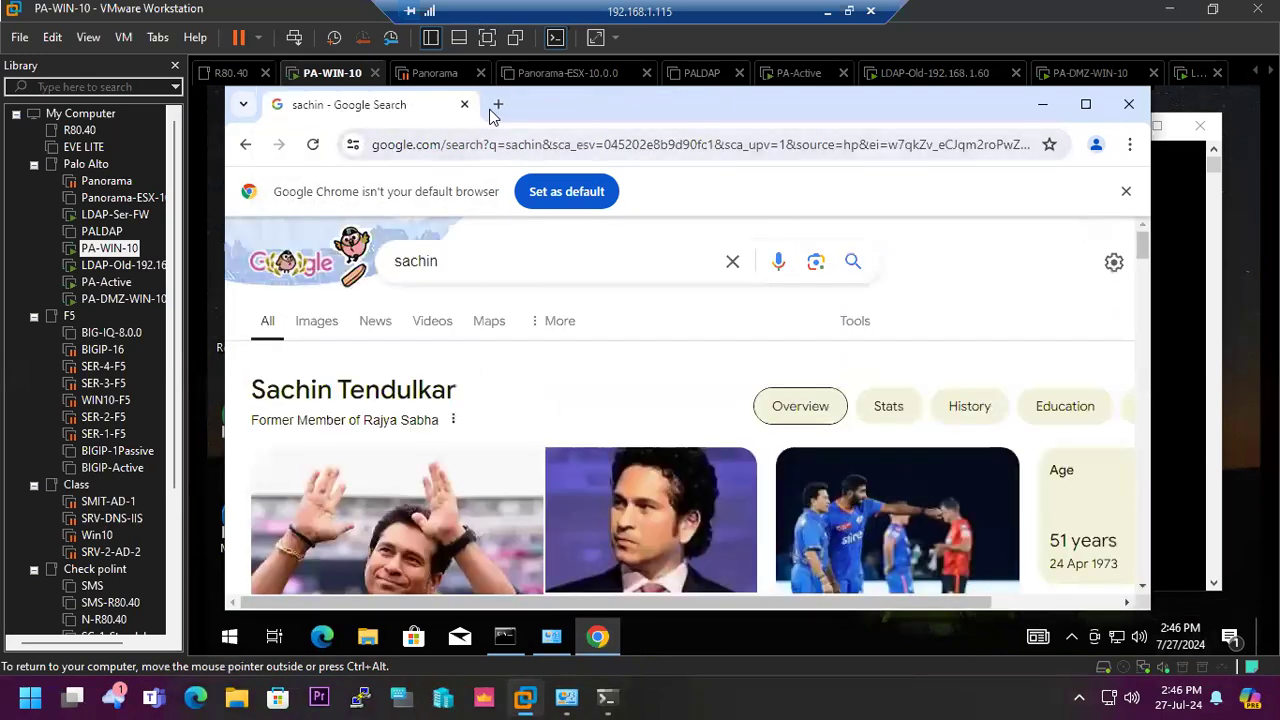
- Open a blank browser tab, rerun tracert to 8.8.8.8 in the Command Prompt and stop it after the first hops
click(496, 105)
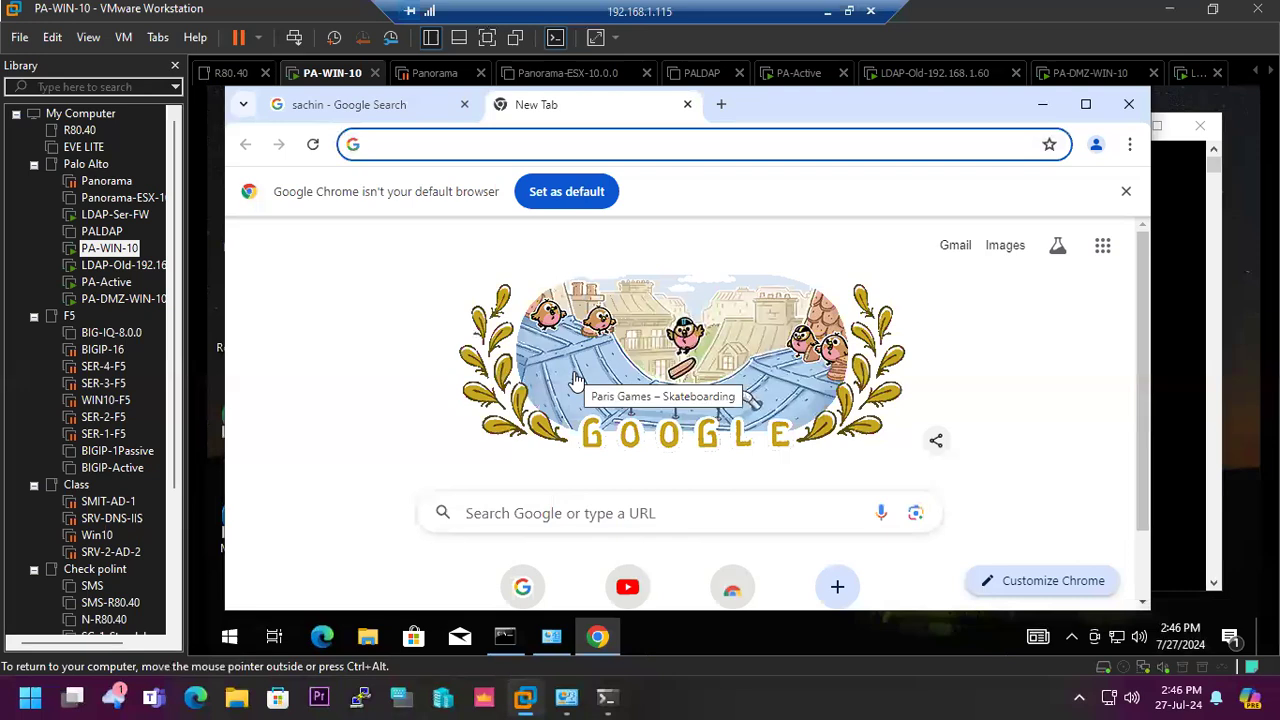
click(505, 636)
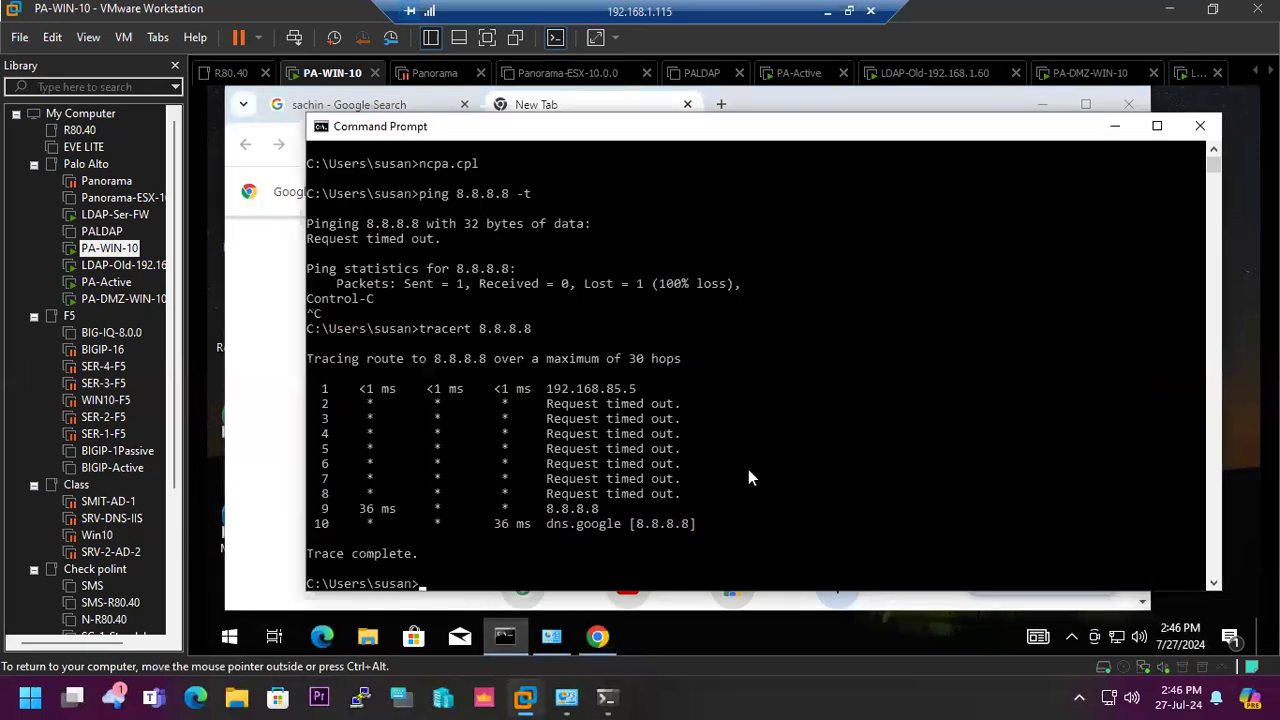
key(Up)
key(Return)
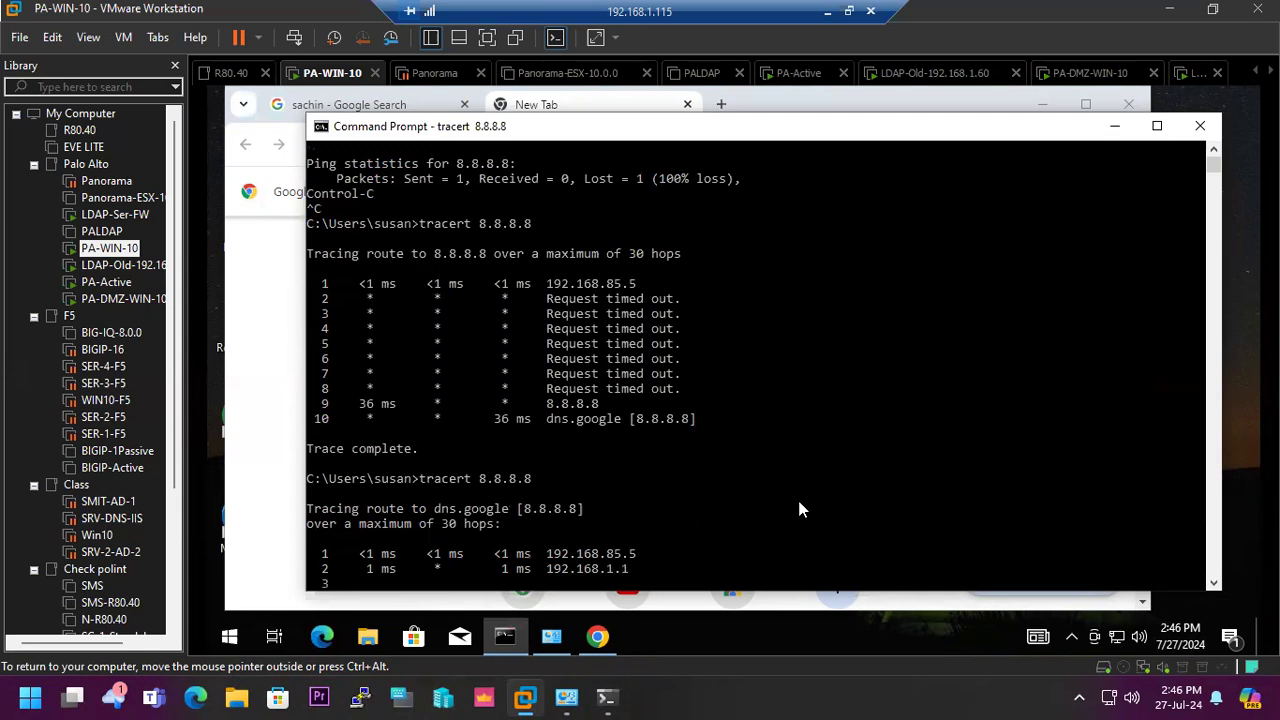
key(ctrl+c)
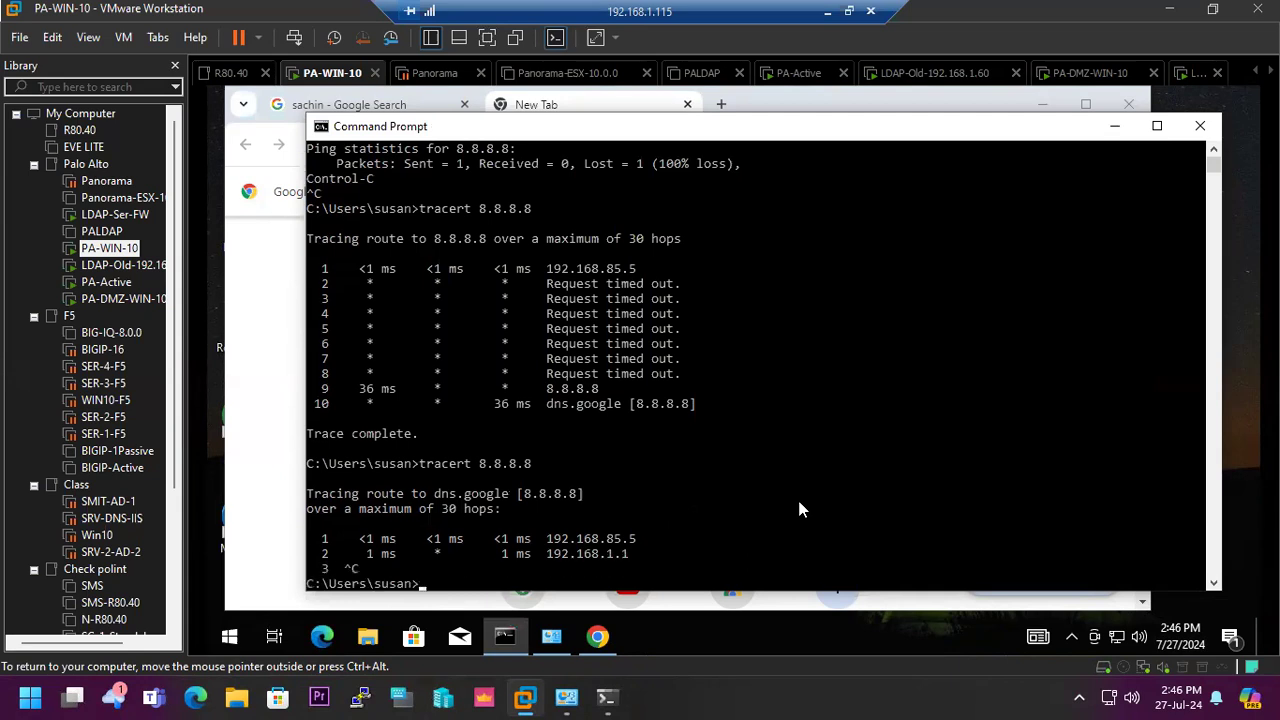
- Start a continuous ping to 8.8.8.8 in a second Command Prompt window and minimize that window
right_click(757, 128)
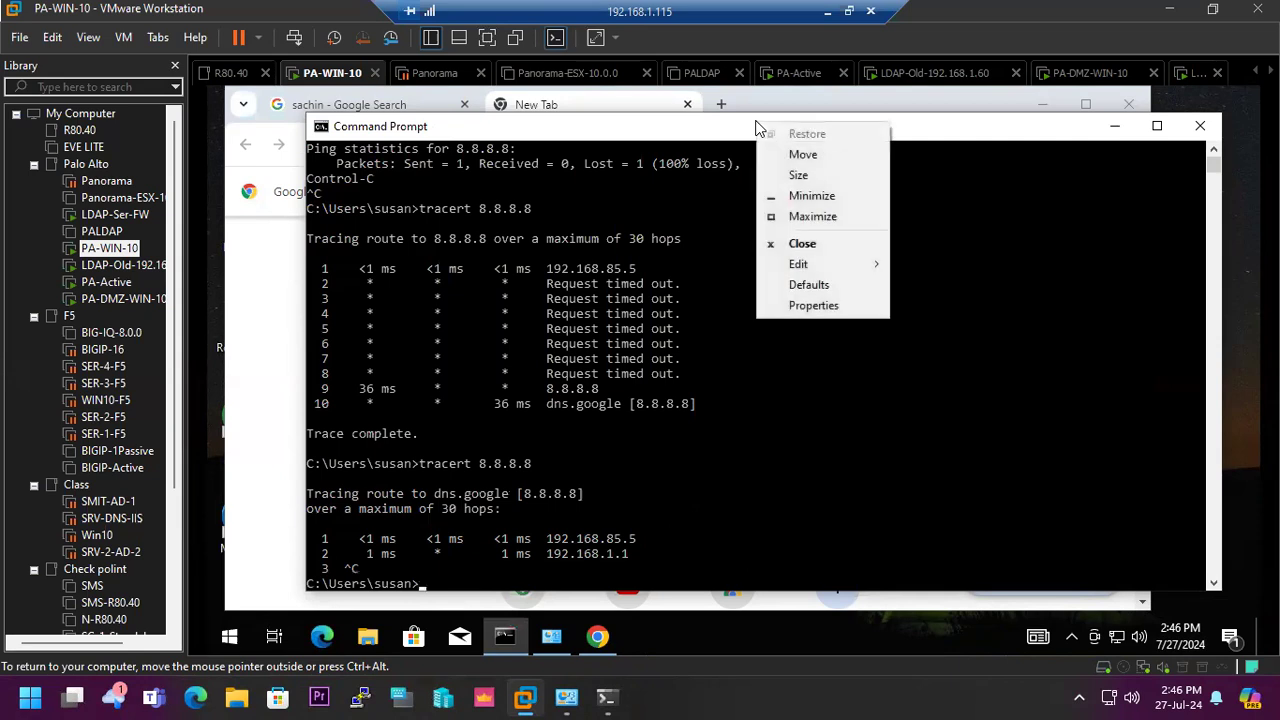
click(740, 142)
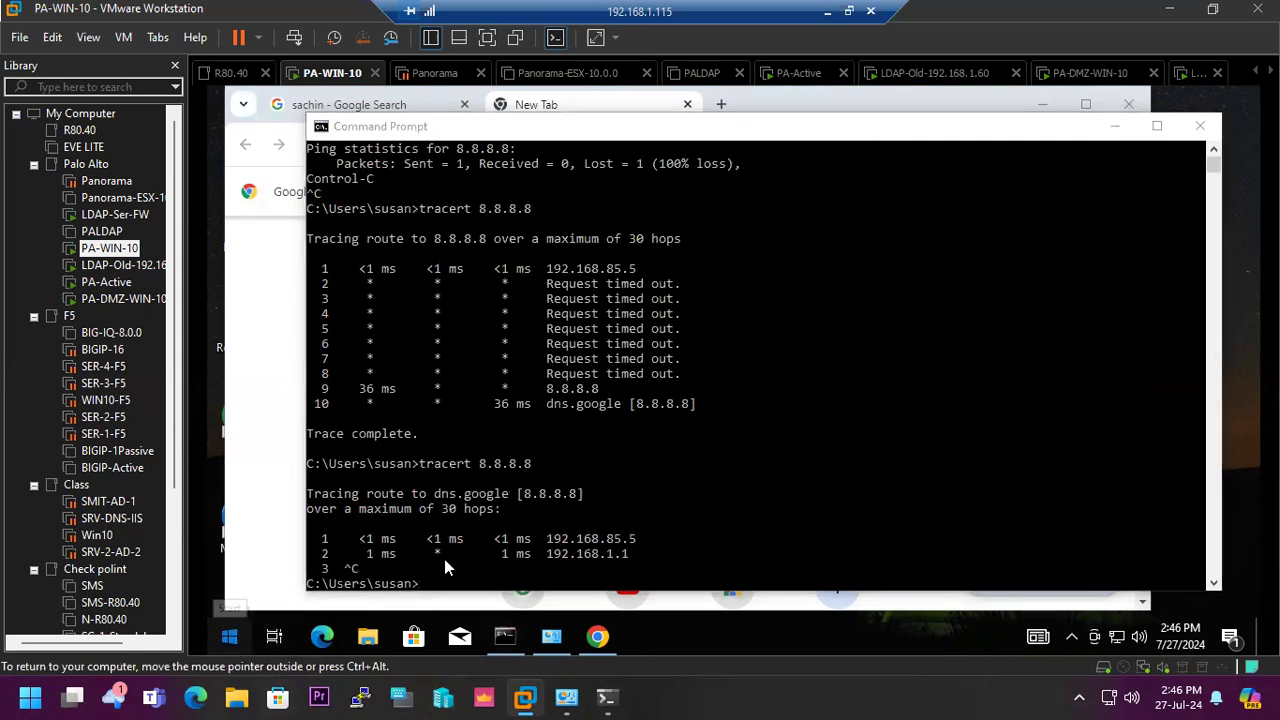
key(super)
text(cm)
key(Return)
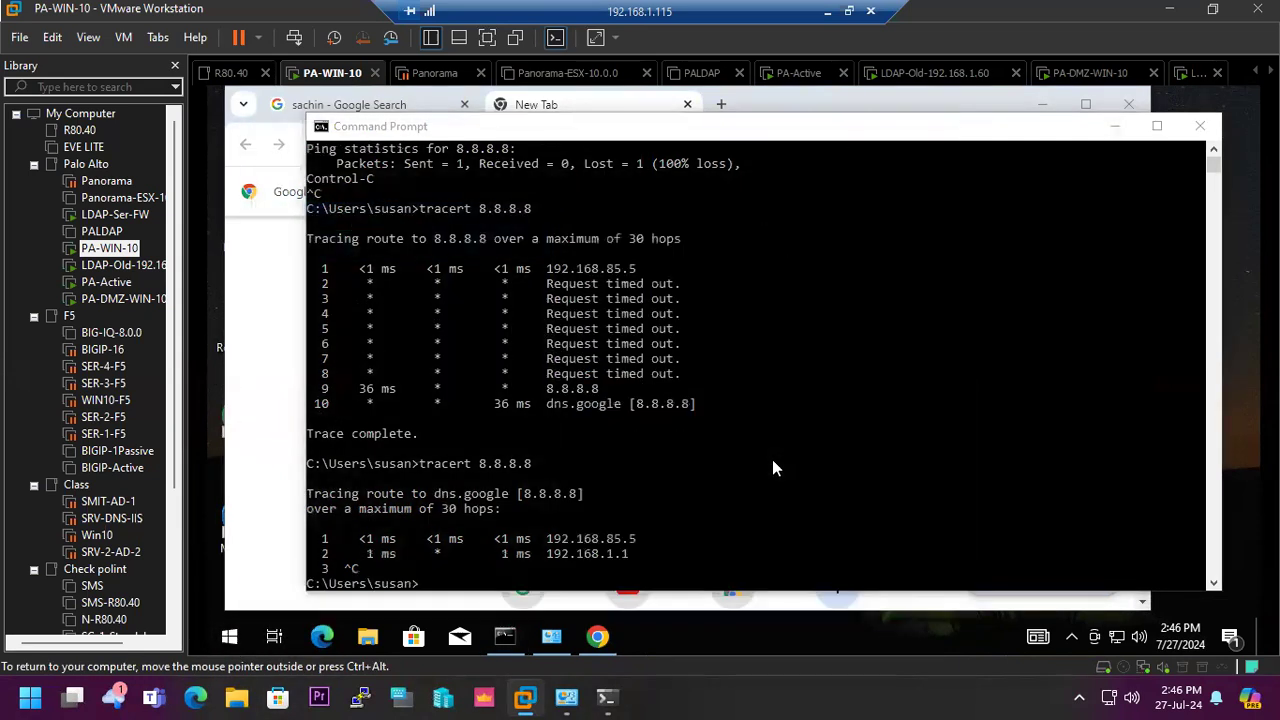
text(pin)
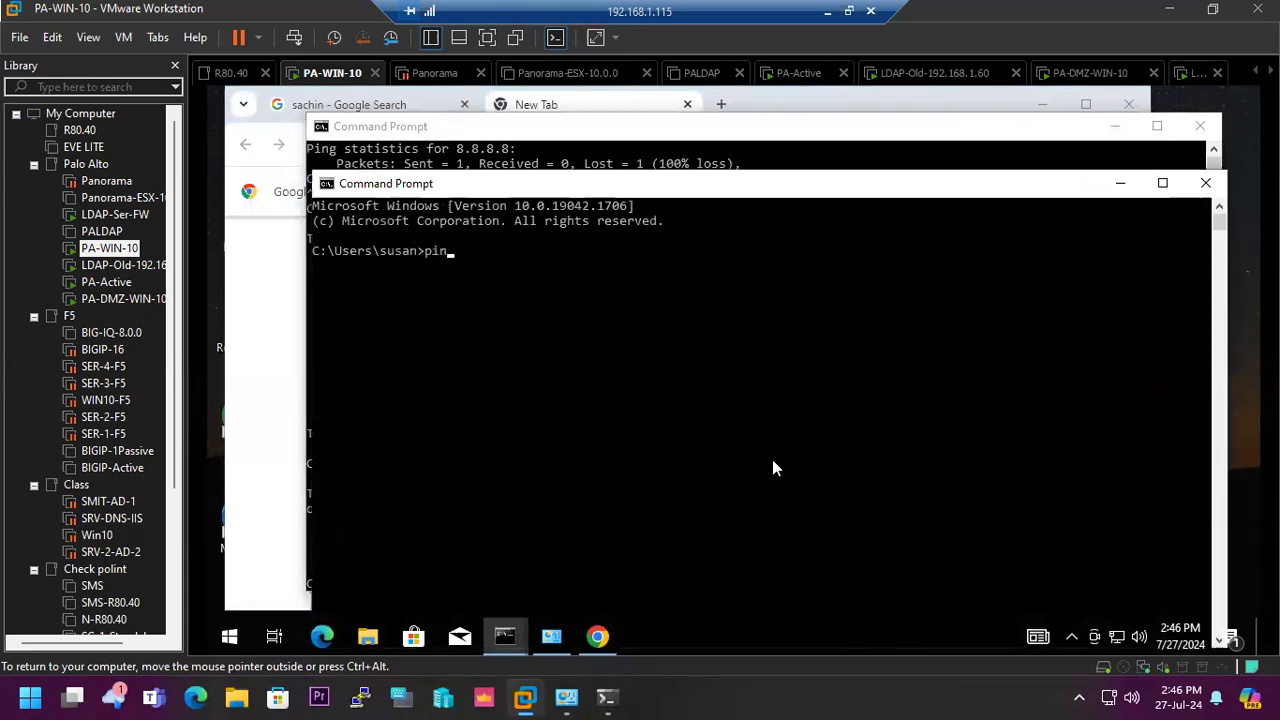
text(g 8.8.8.8 -t)
key(Return)
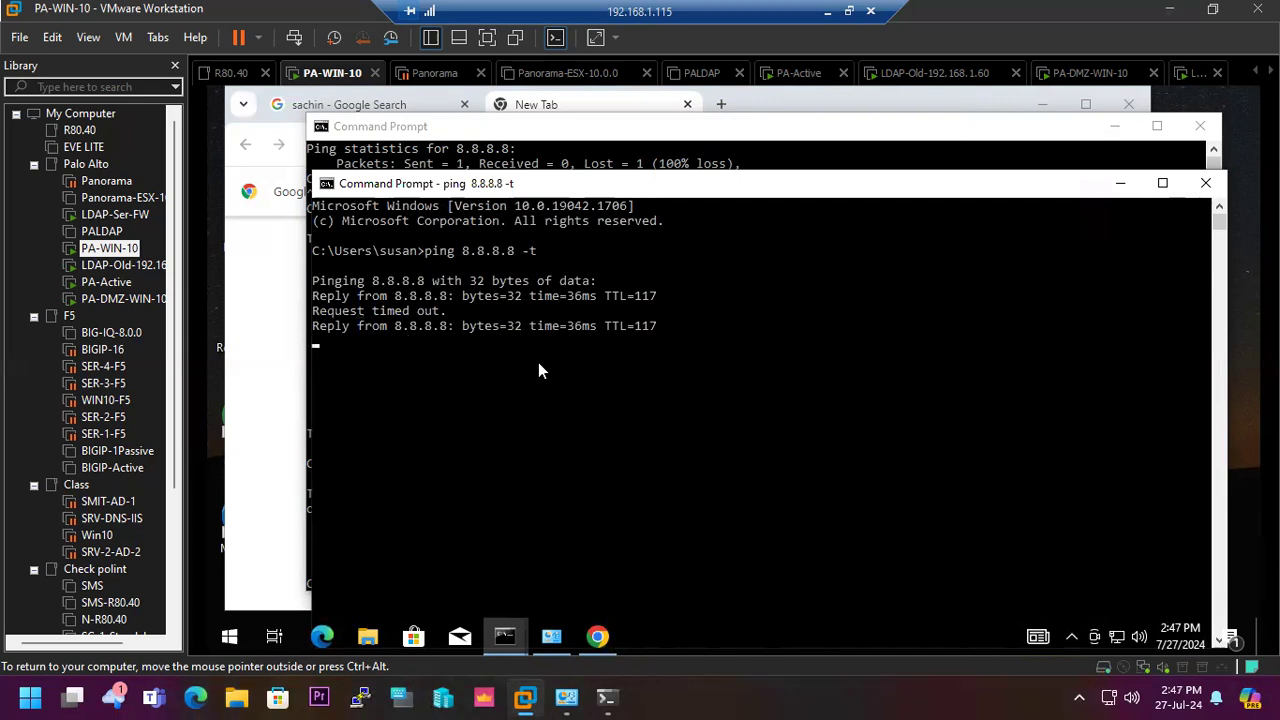
click(1121, 186)
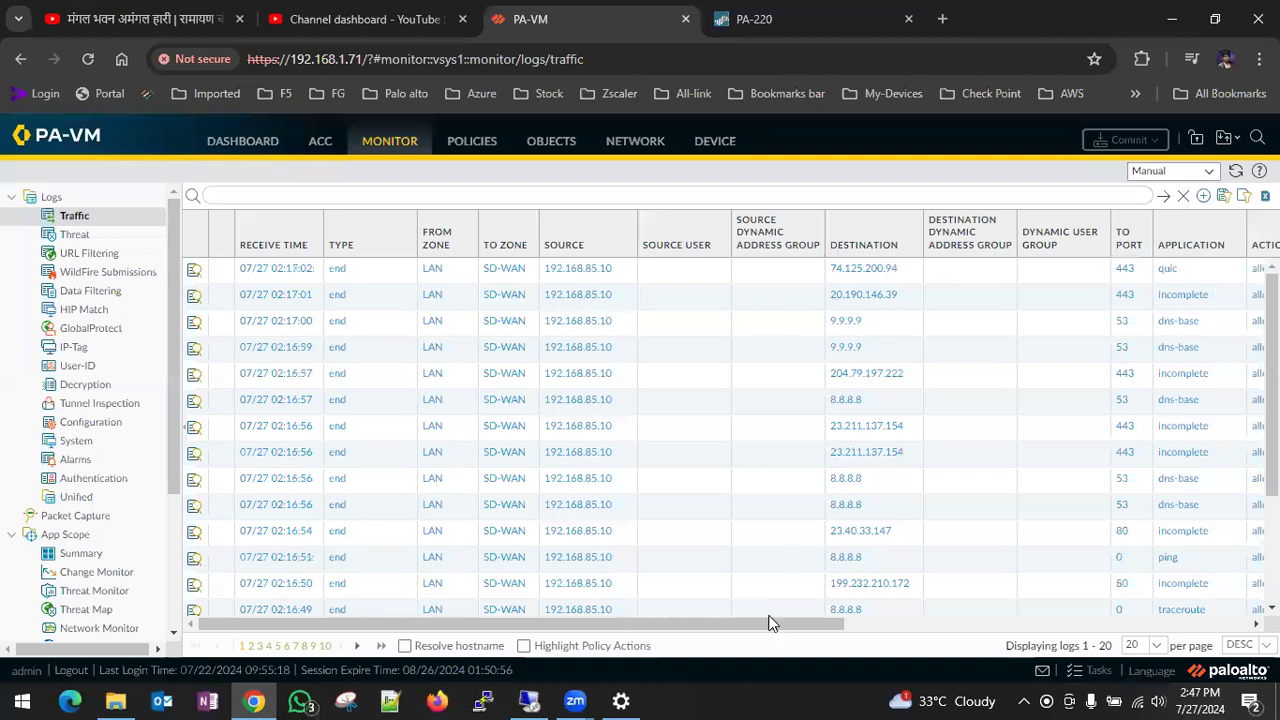
- Add the NAT Applied and NAT Source IP columns to the firewall's traffic log table
drag(752, 625, 1040, 624)
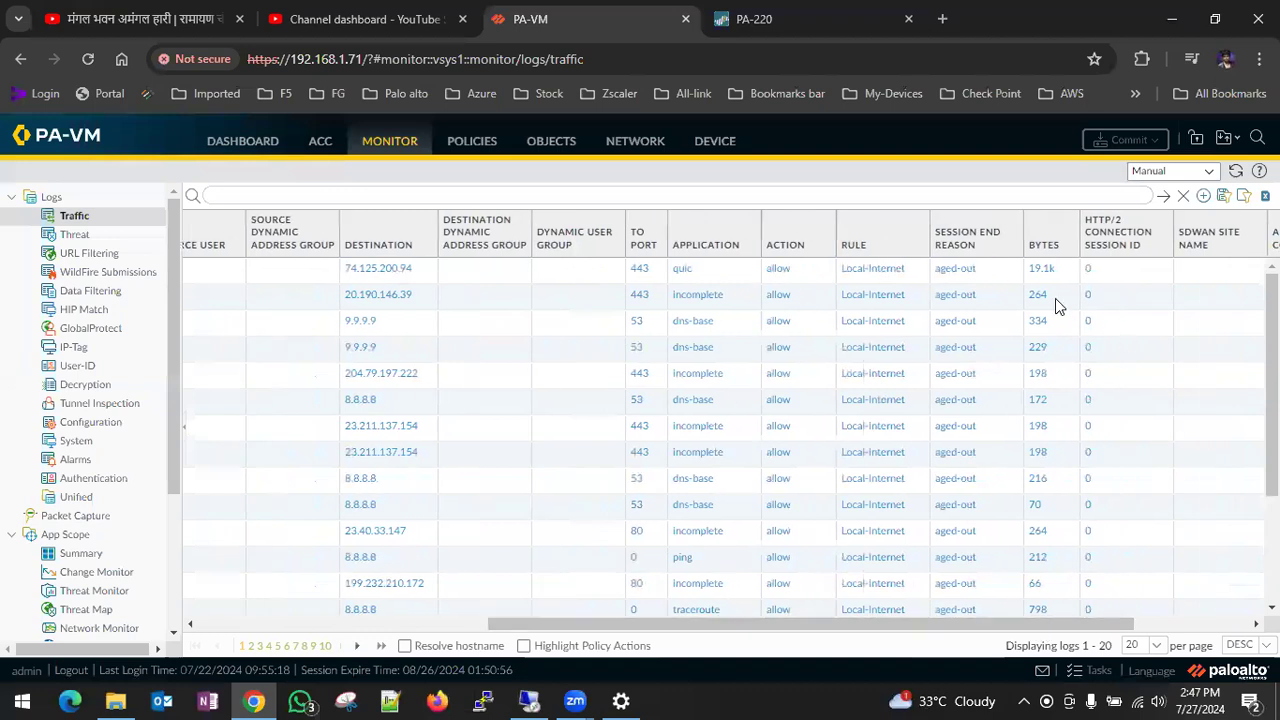
drag(934, 628, 645, 628)
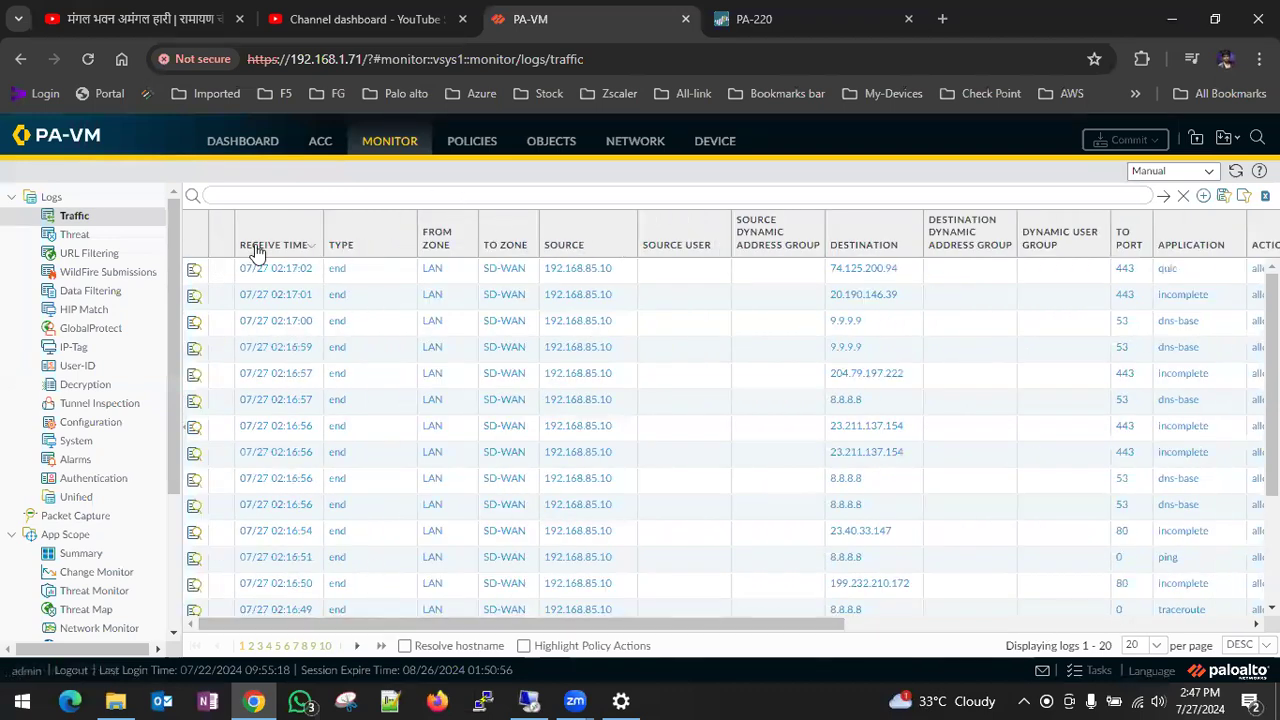
click(405, 246)
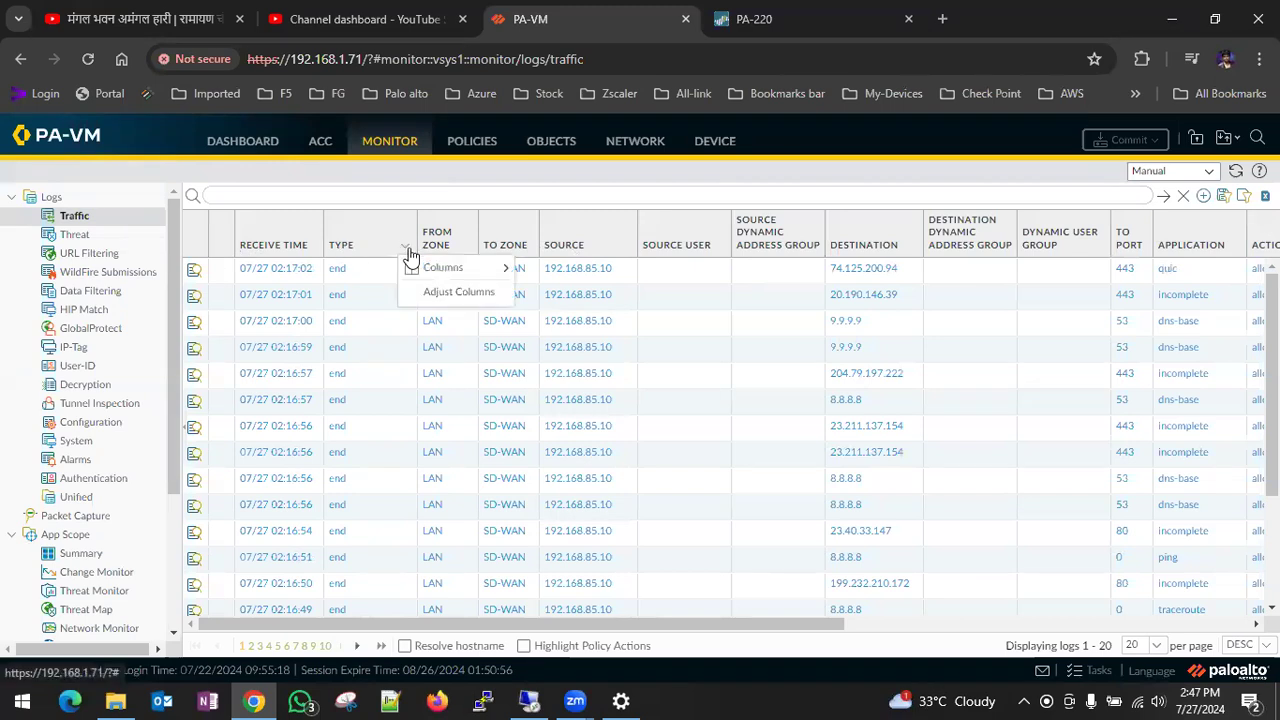
mouse_move(486, 272)
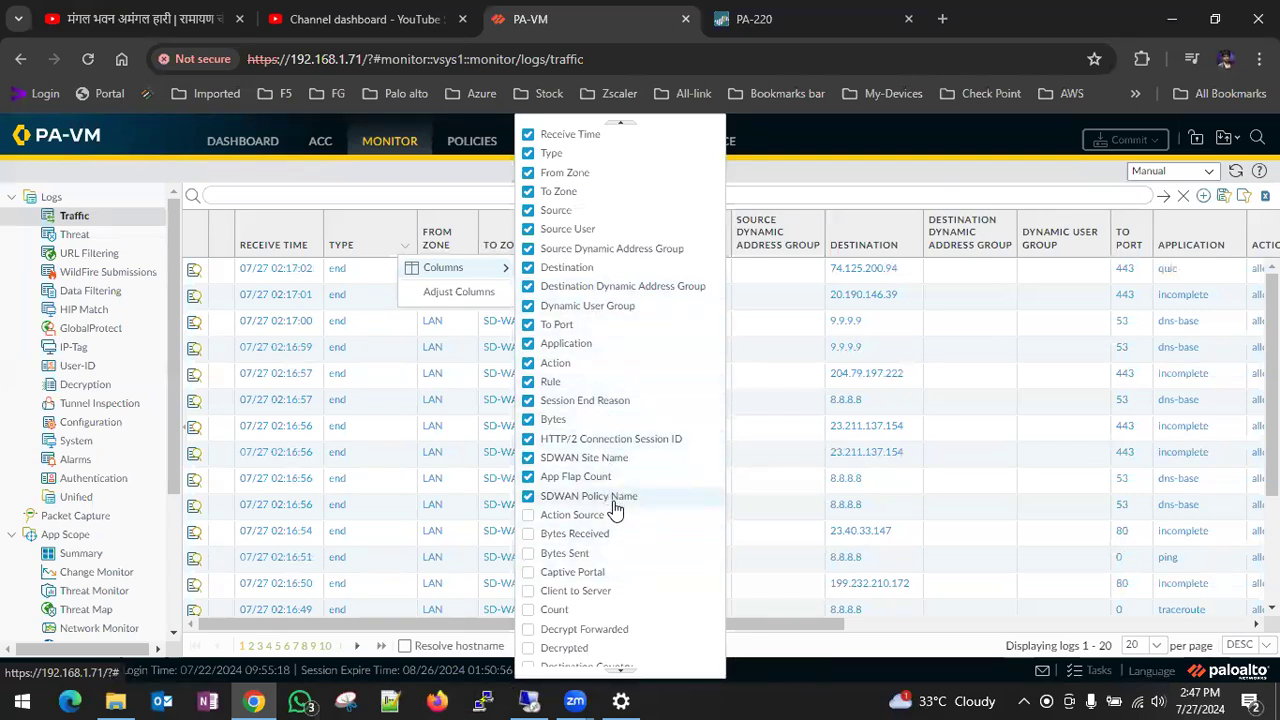
click(622, 671)
drag(618, 672, 620, 677)
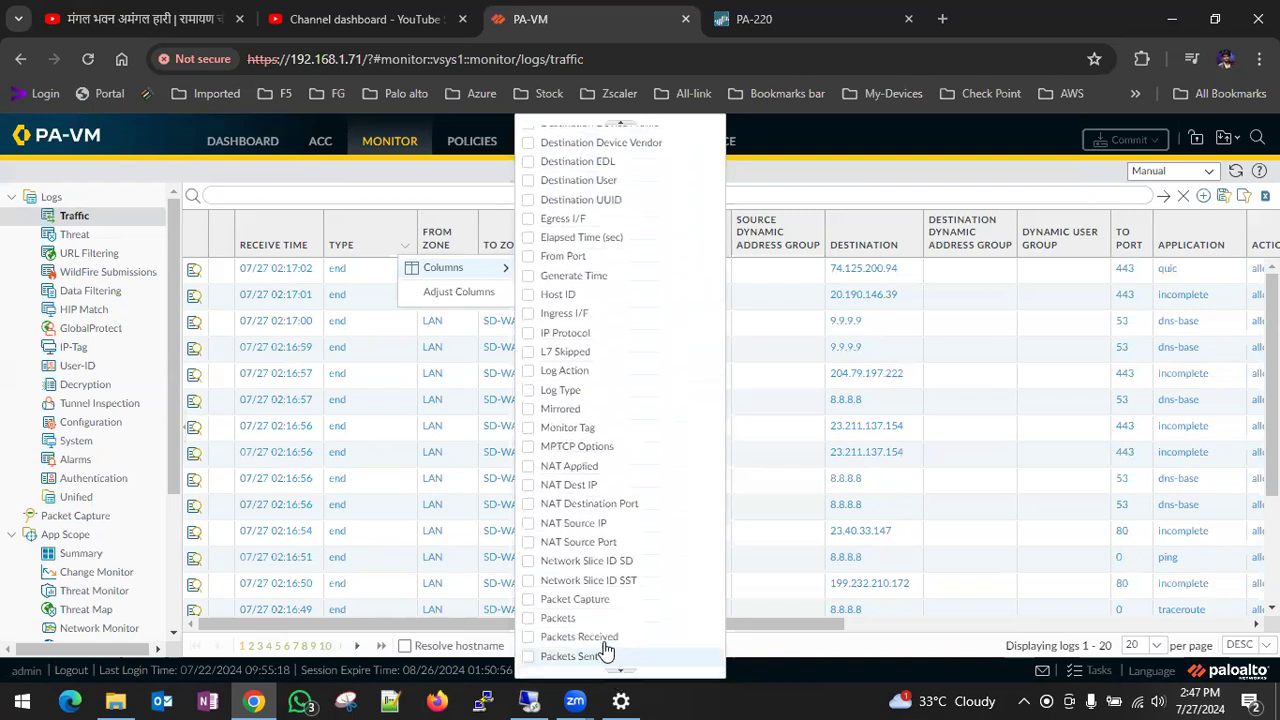
click(526, 470)
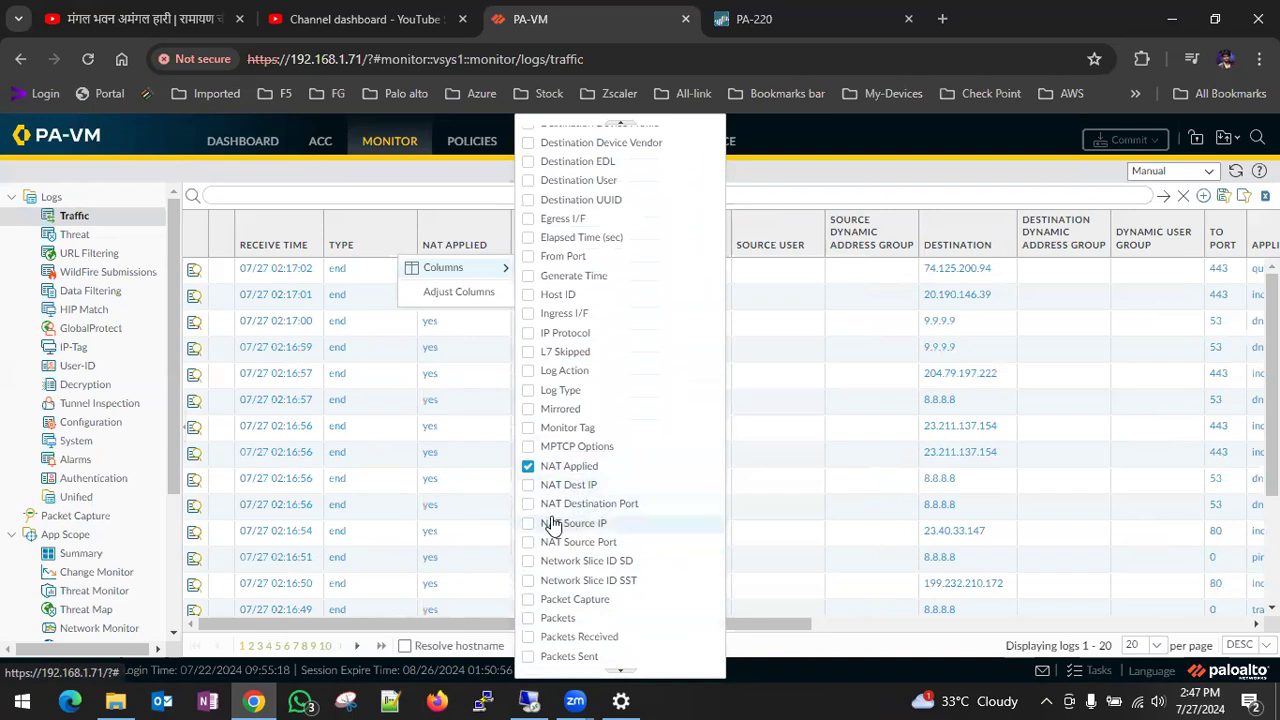
click(529, 524)
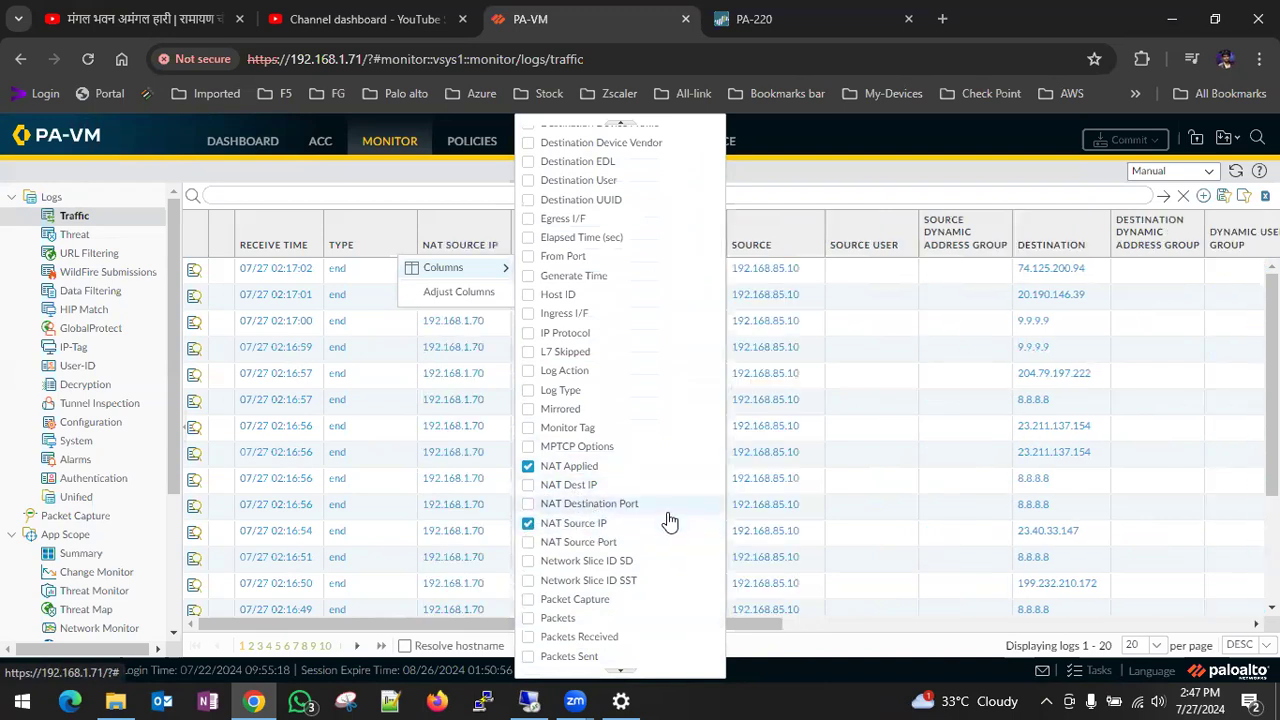
click(847, 165)
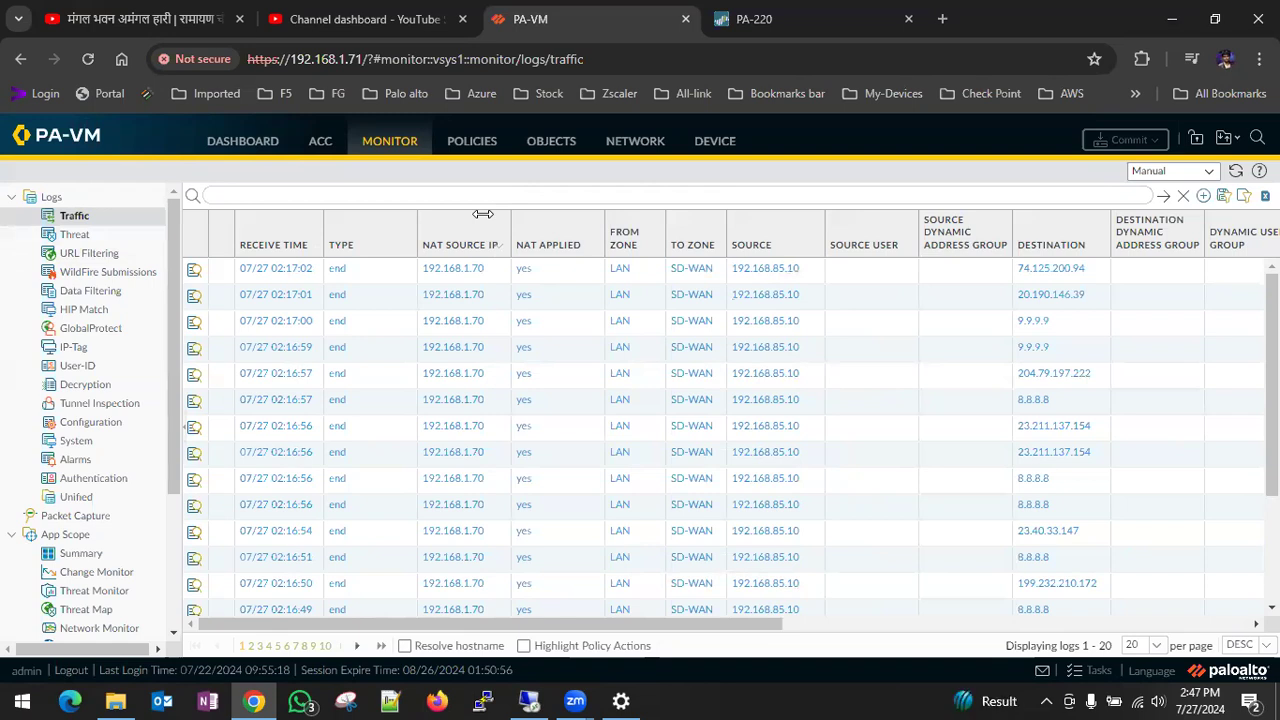
- Reload the traffic logs, check which rule the sessions match and review that rule's zones in the security policies
click(464, 152)
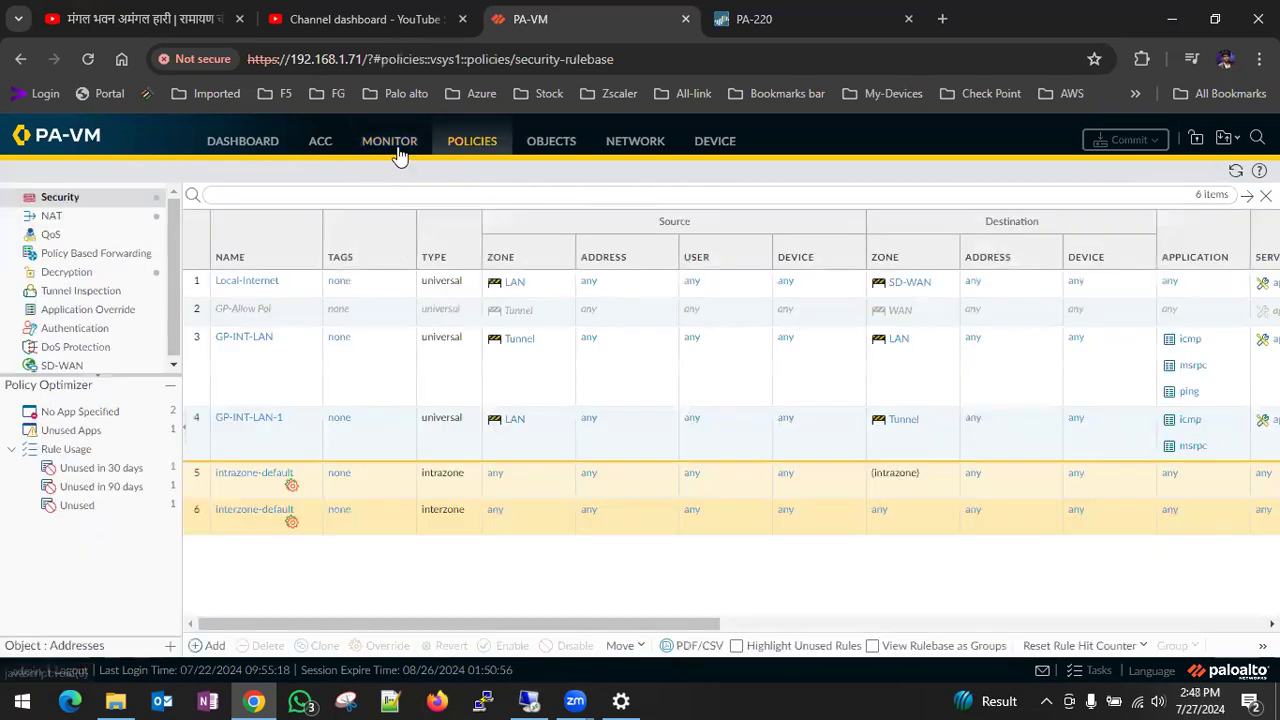
click(397, 152)
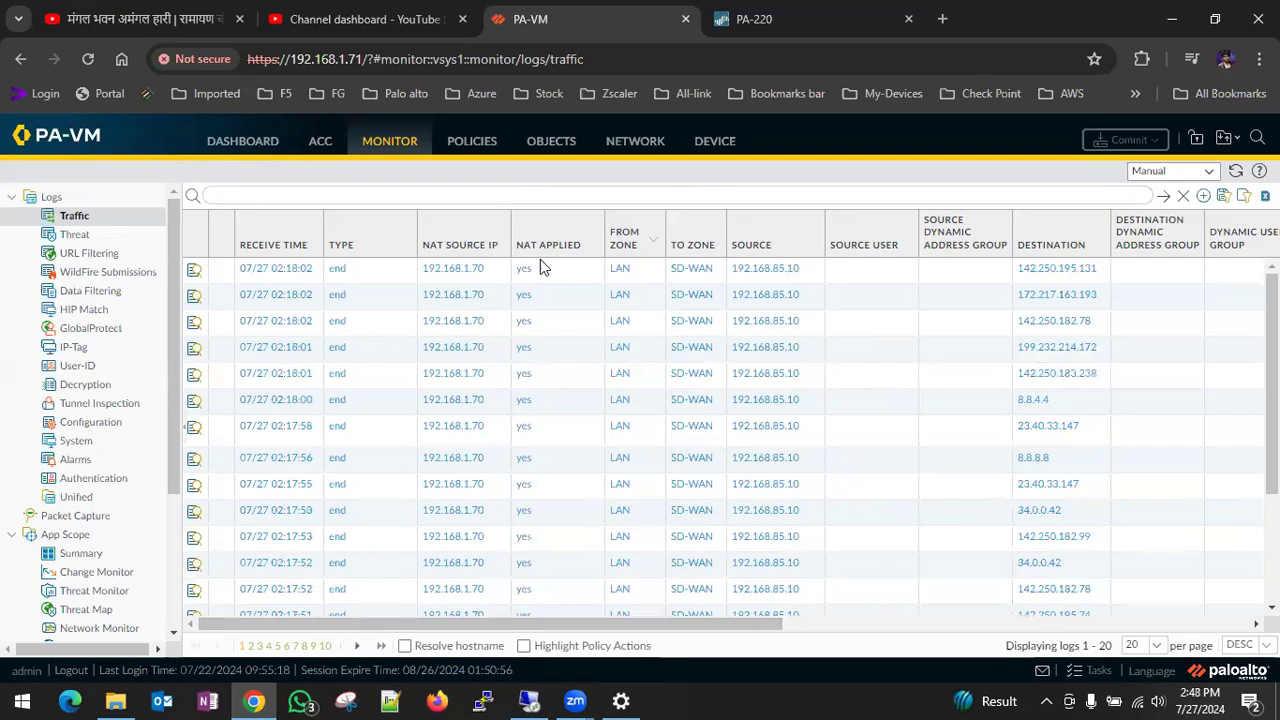
drag(693, 630, 1035, 645)
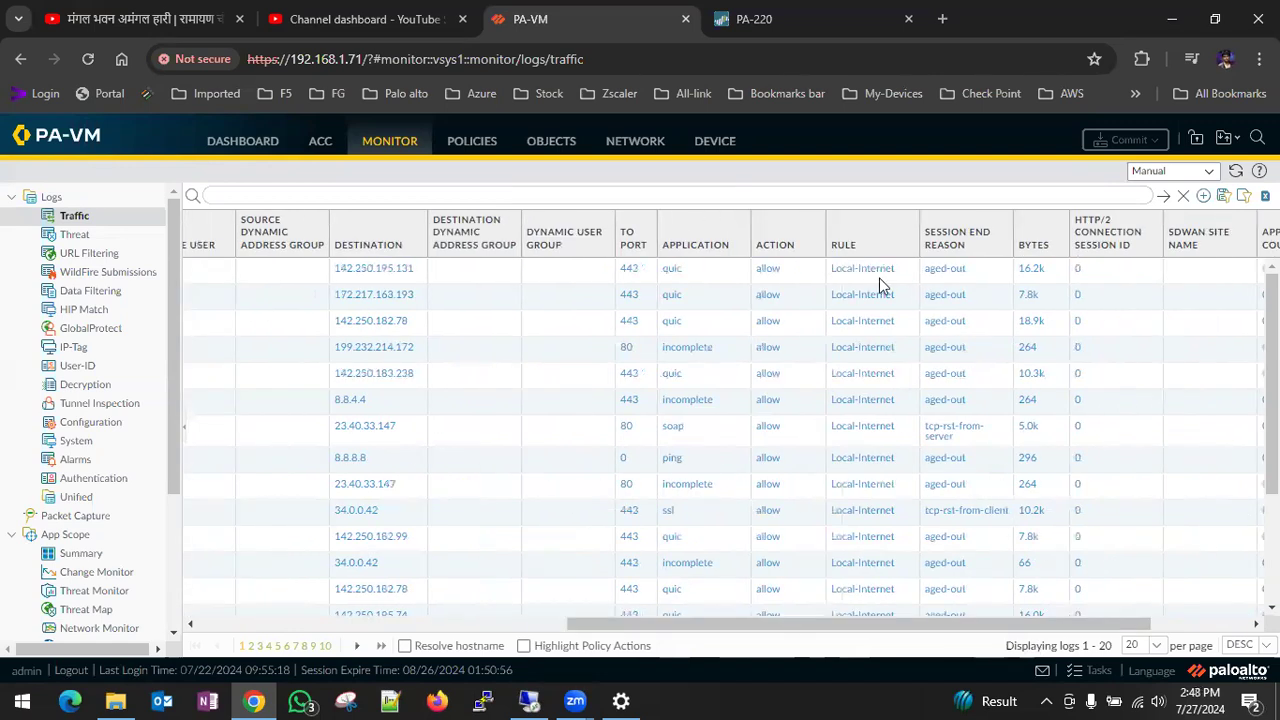
click(478, 140)
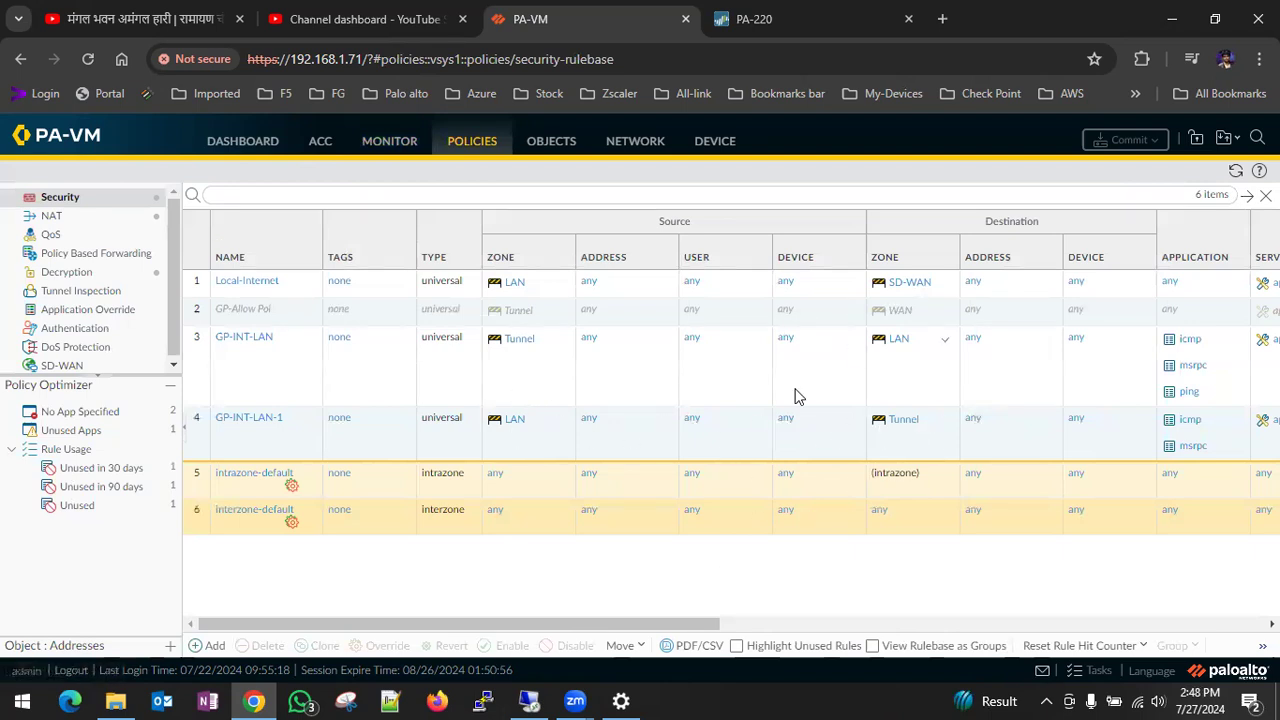
drag(548, 623, 363, 600)
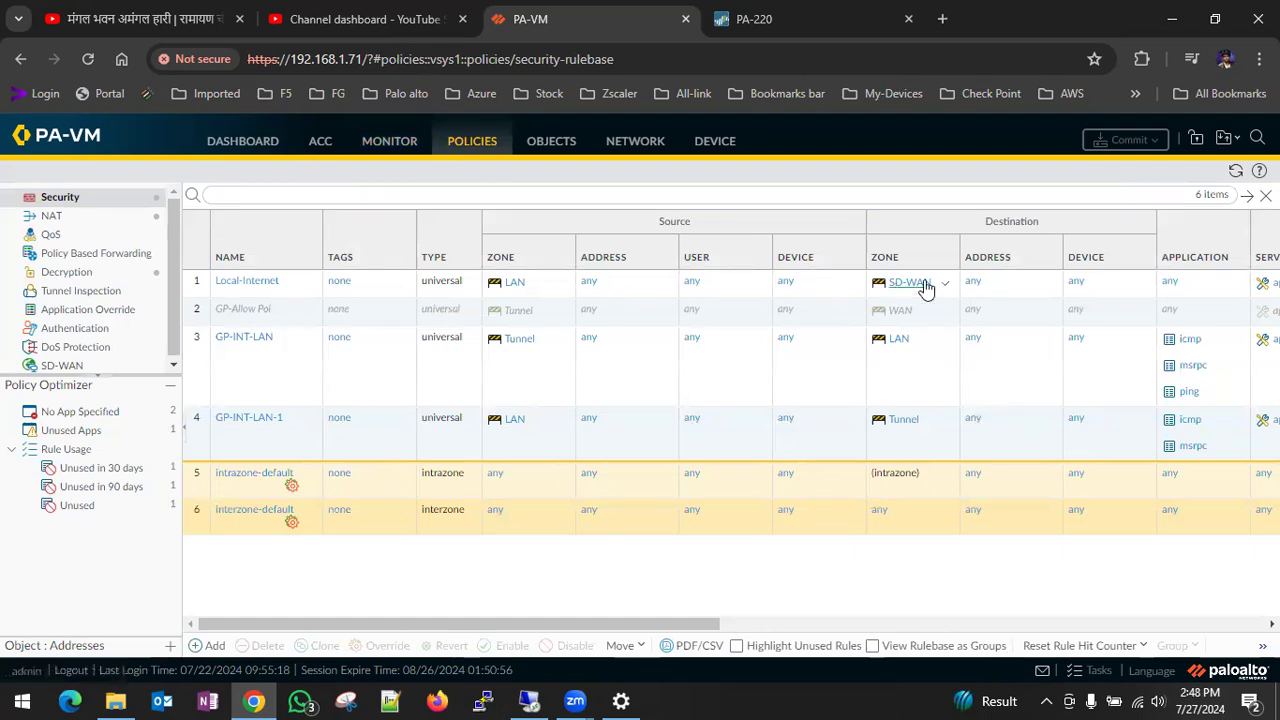
- Disable the Internat-1 NAT rule that translates to ethernet1/3 and commit the change to the firewall
click(79, 218)
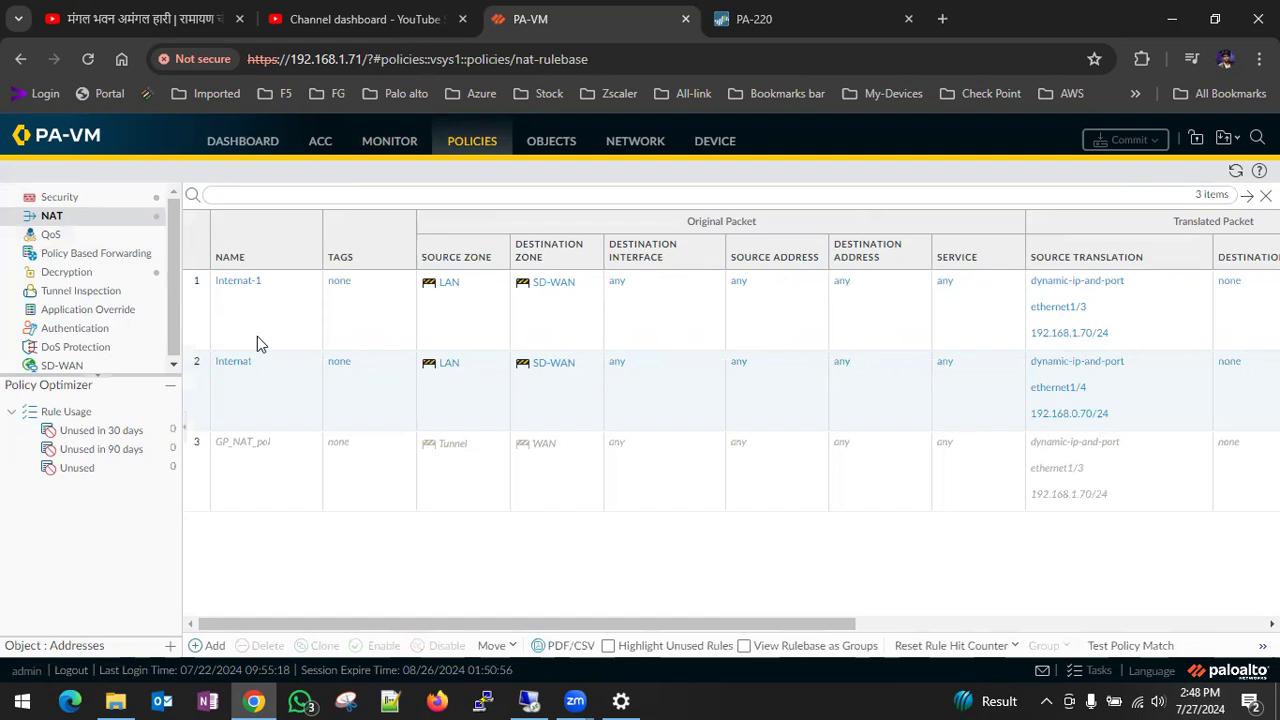
click(199, 304)
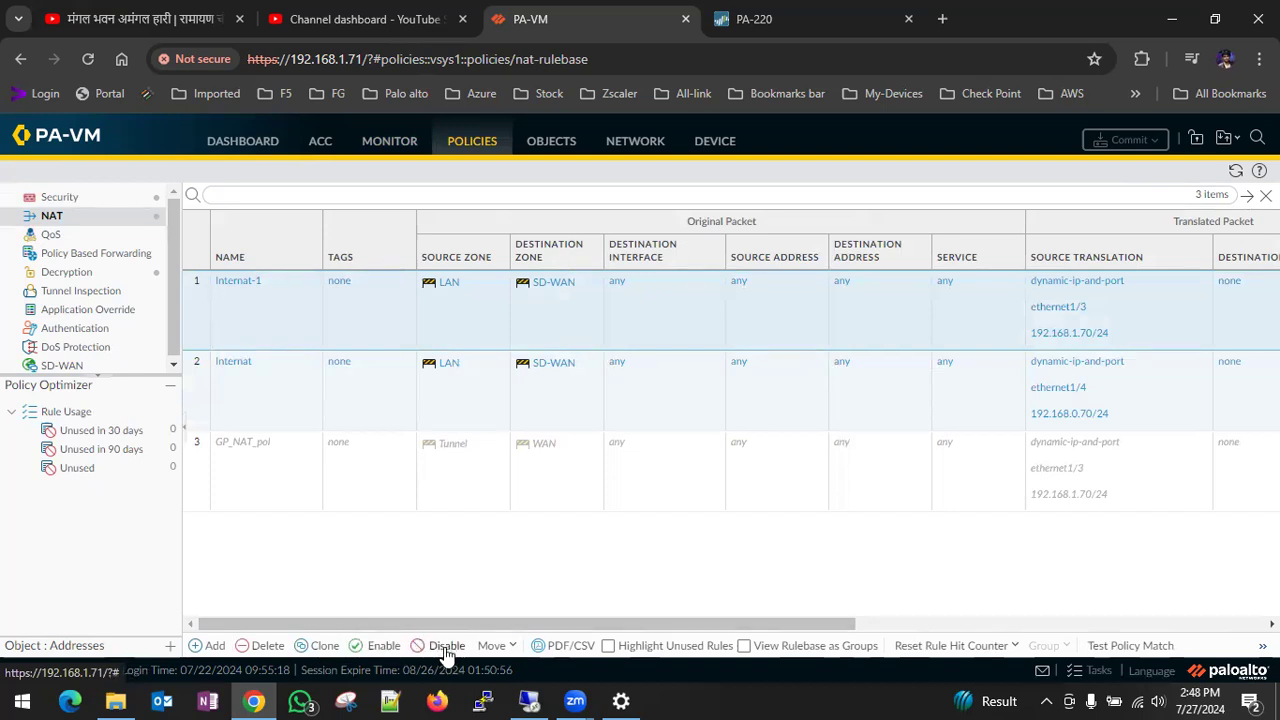
click(446, 648)
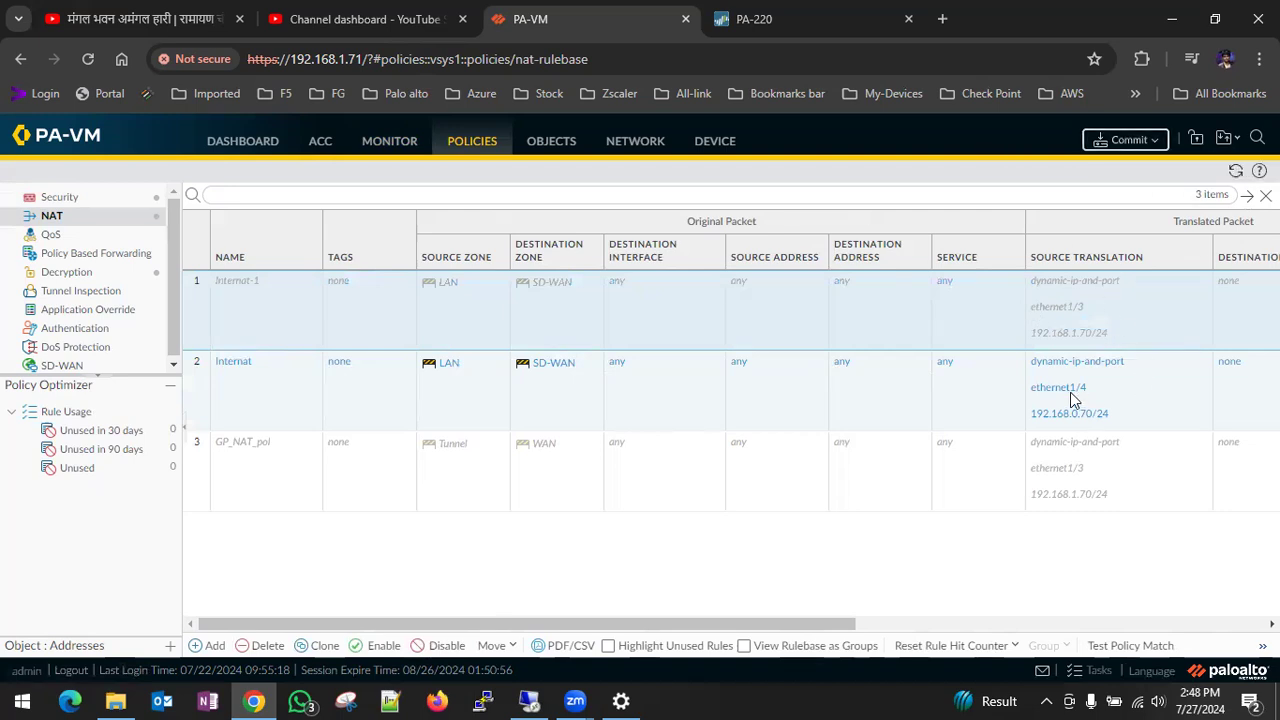
click(1117, 143)
click(797, 614)
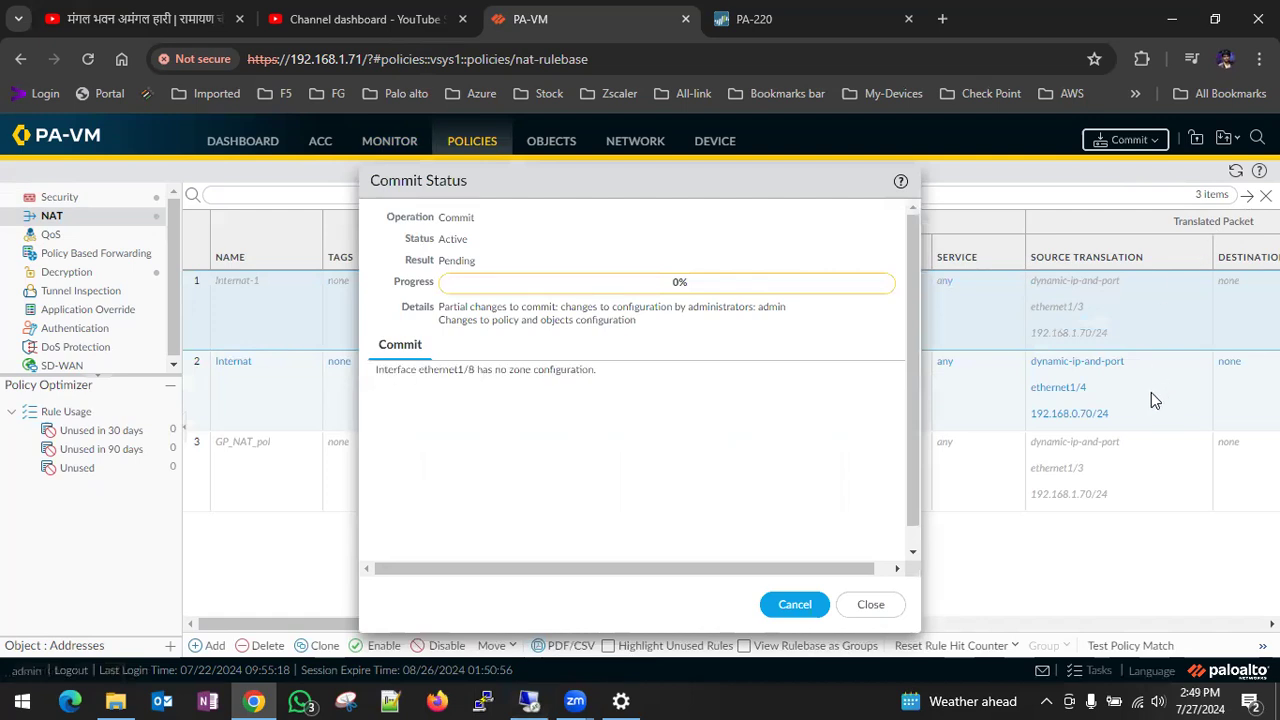
- Return to the PA-WIN-10 machine and arrange narrower tracert and running ping windows side by side
click(526, 701)
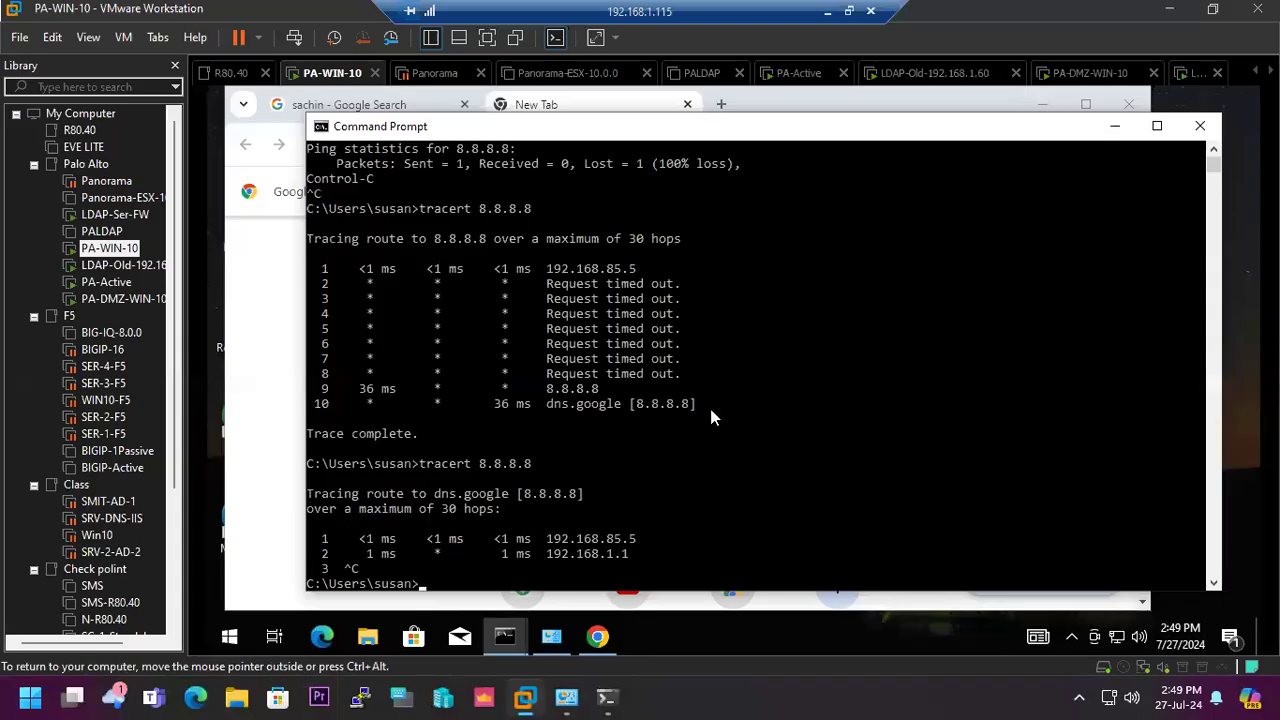
click(505, 637)
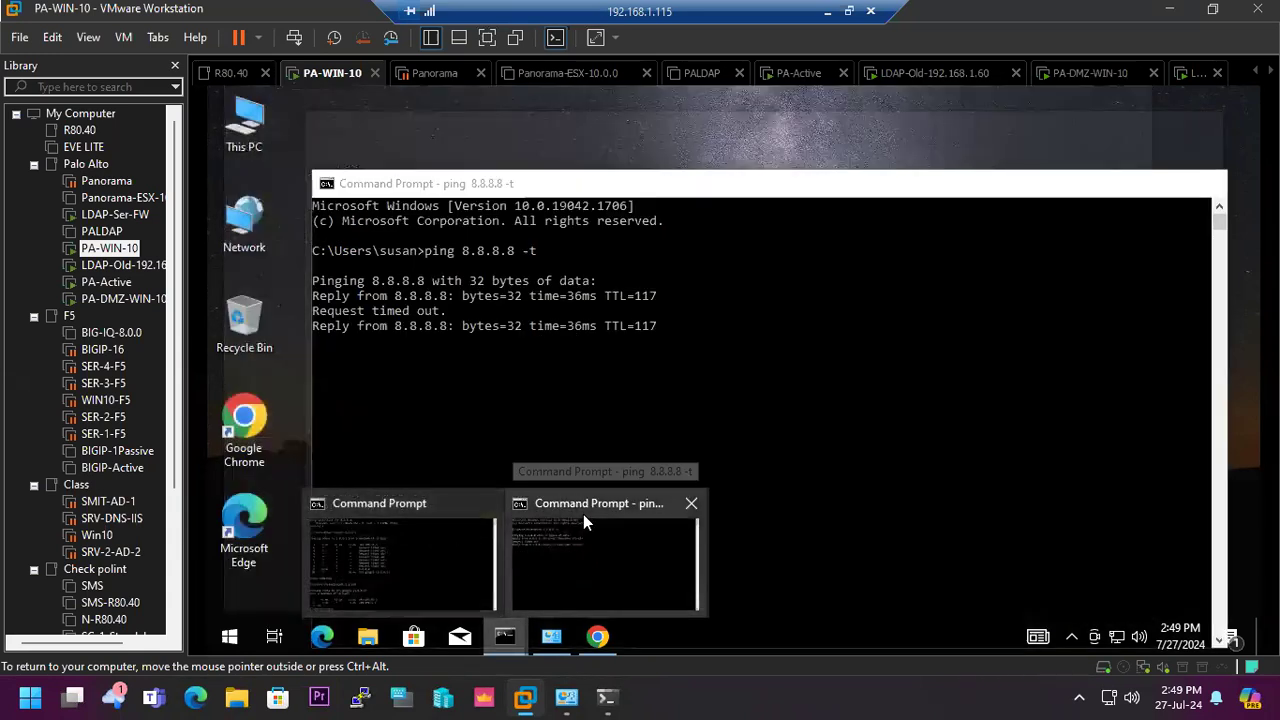
click(583, 514)
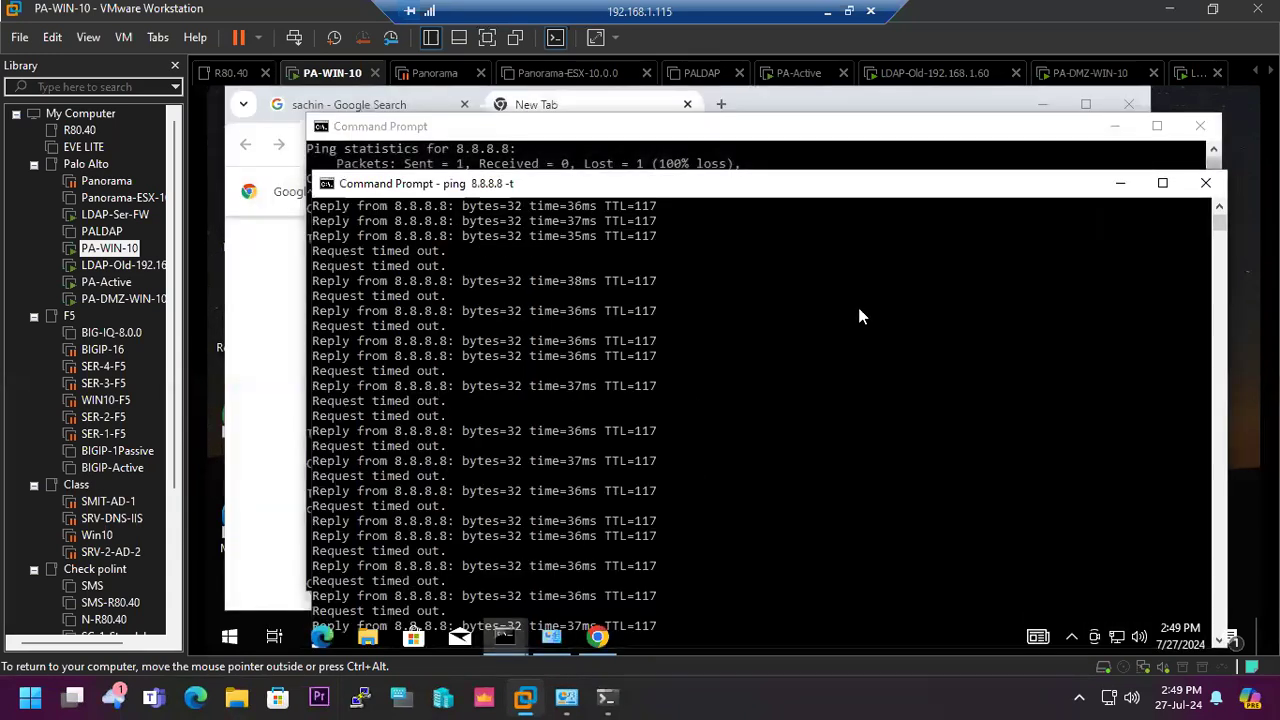
drag(1225, 283, 803, 305)
drag(617, 190, 913, 230)
click(1207, 296)
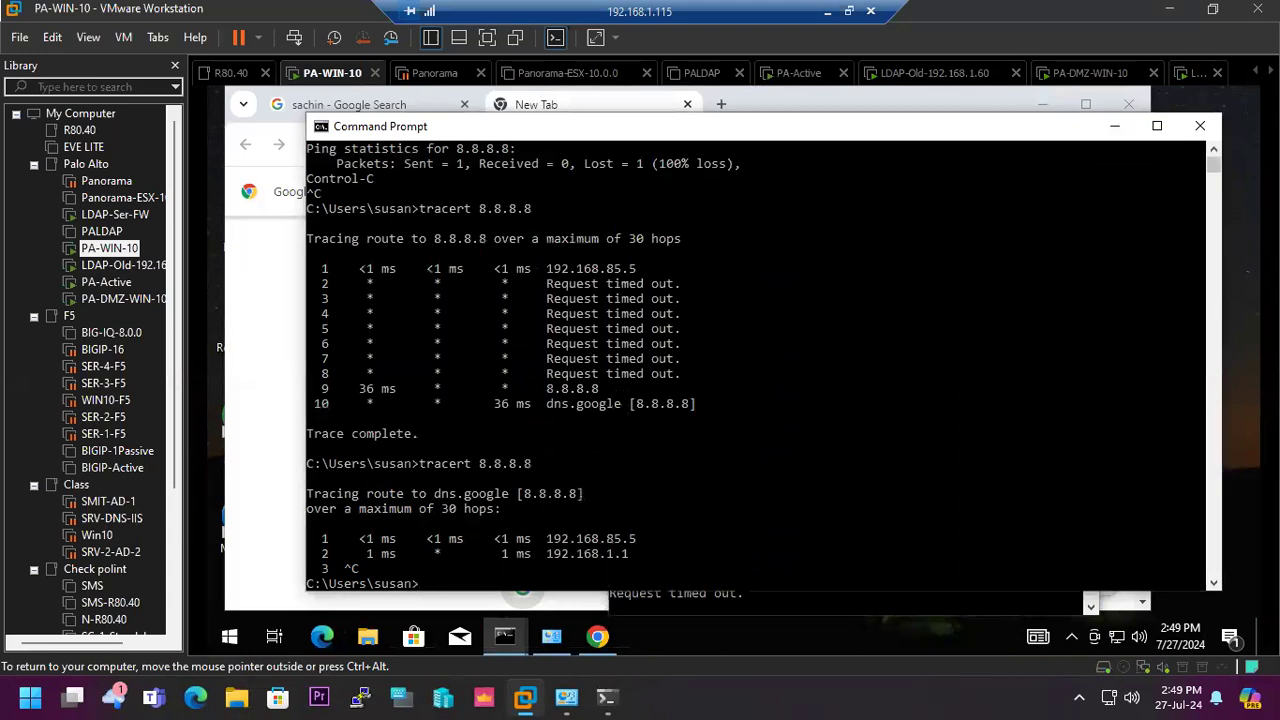
drag(1220, 300, 813, 309)
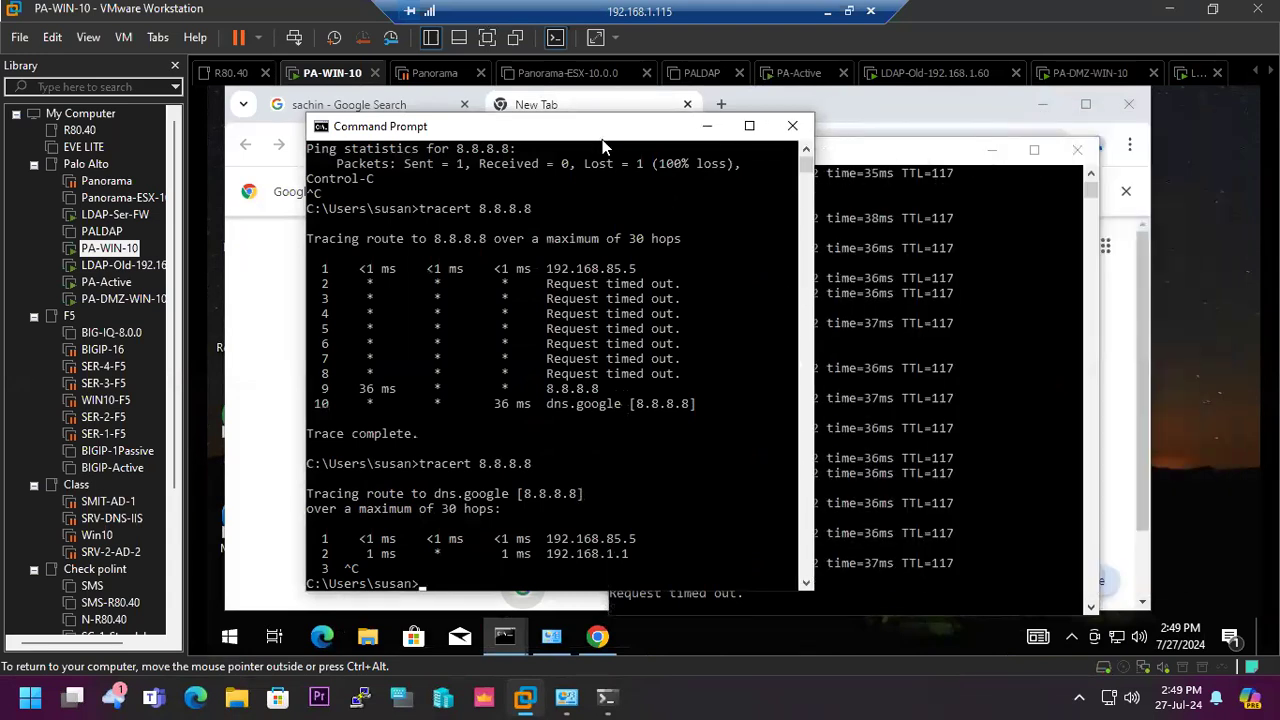
drag(598, 135, 554, 141)
drag(874, 163, 965, 127)
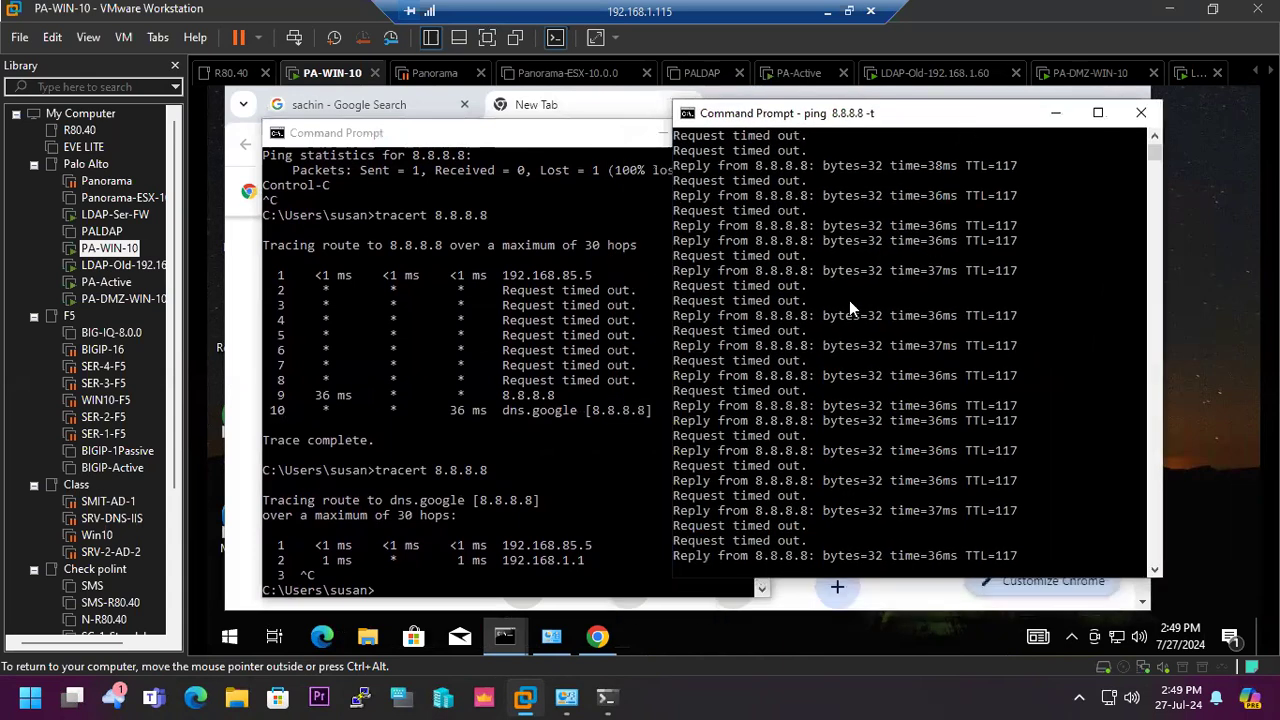
- Search Google for "what is my ip" in the client's Chrome browser and check the public IP address shown in the results
click(600, 638)
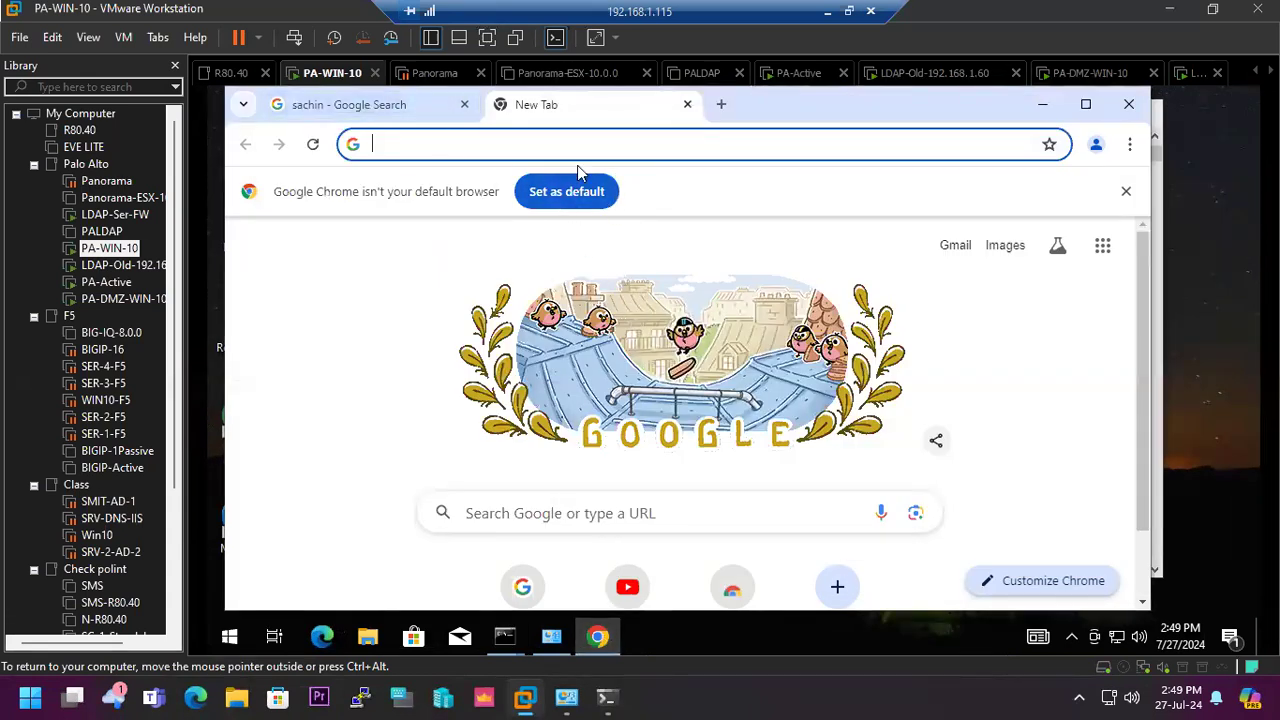
click(522, 587)
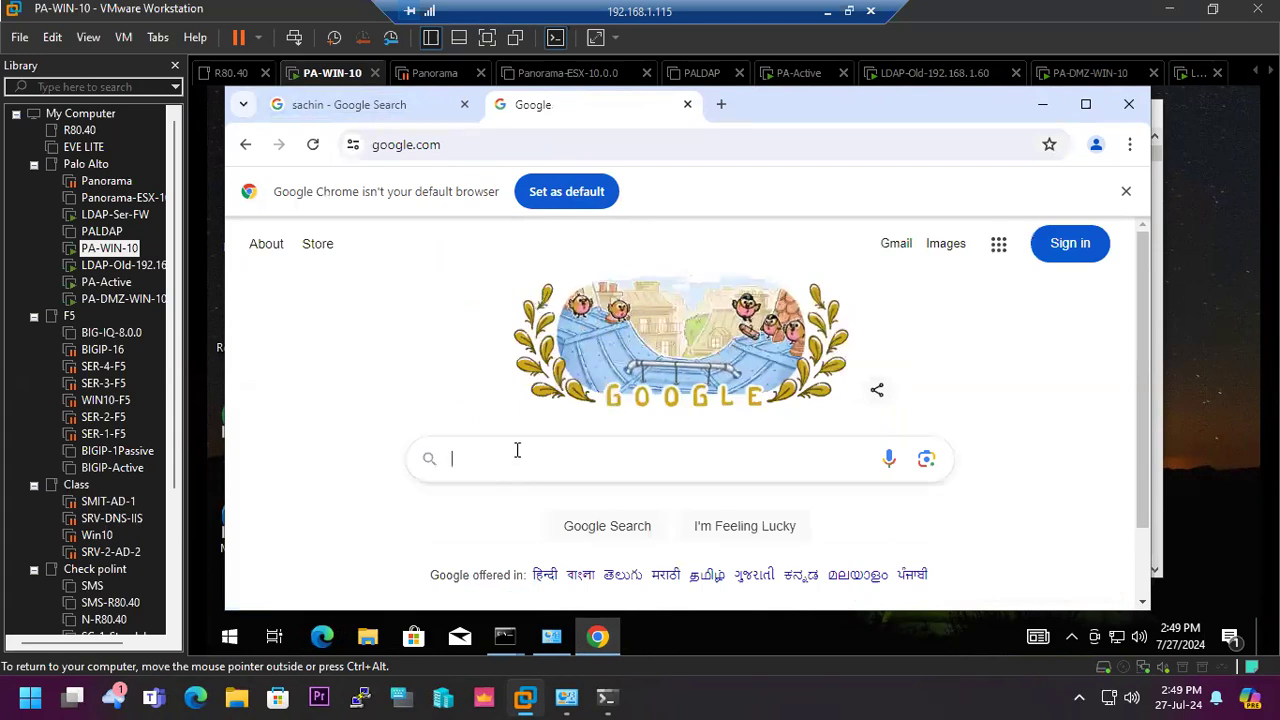
text(what is)
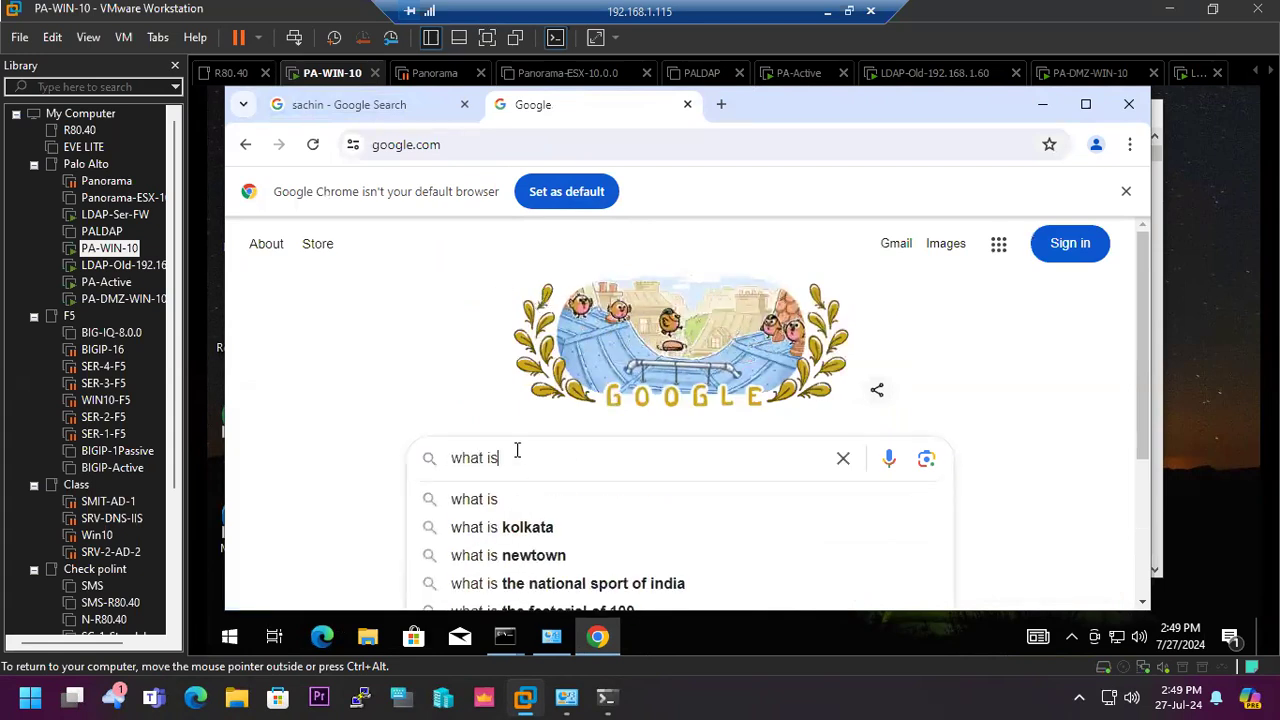
text( my i)
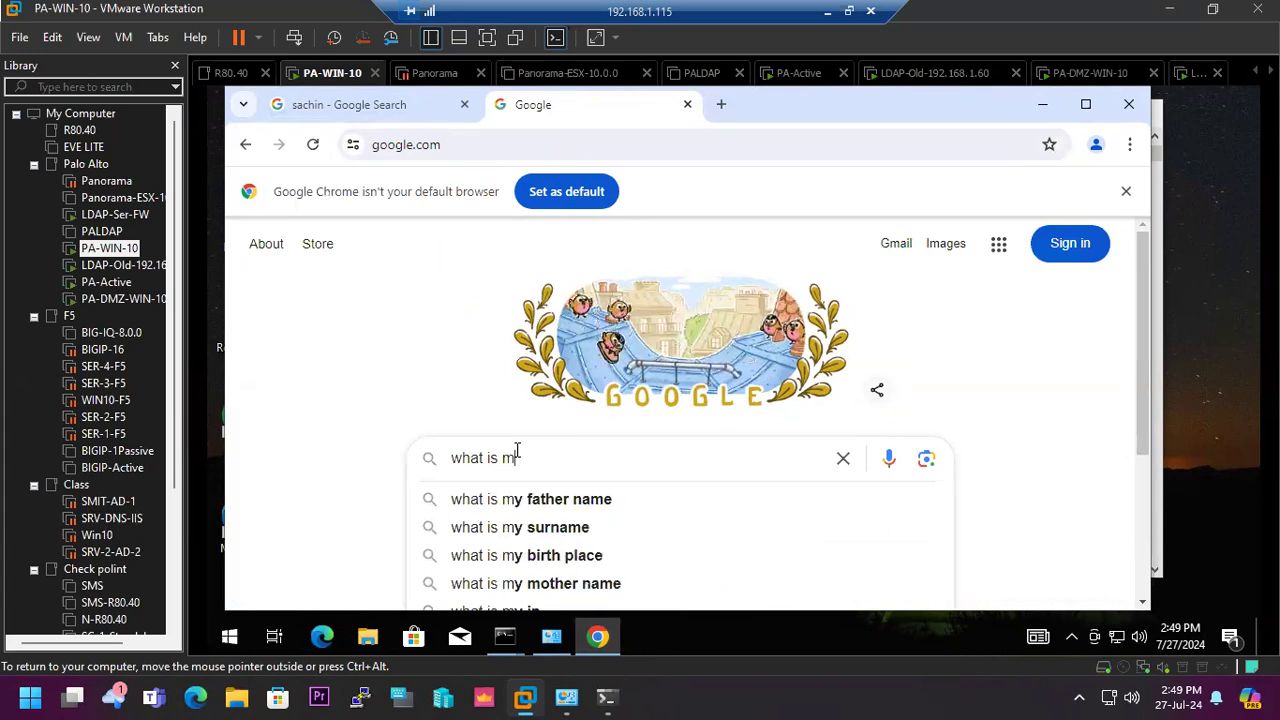
text(p)
key(Return)
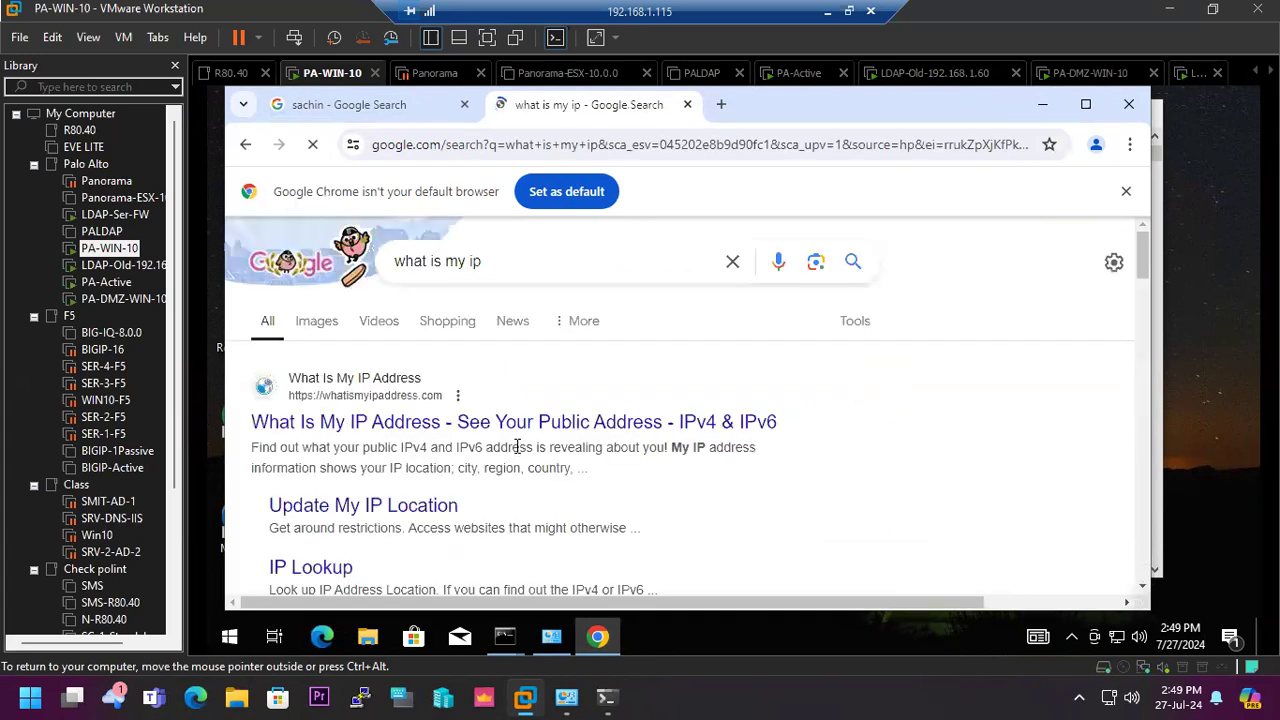
scroll(600, 408, down, 1)
scroll(600, 407, down, 3)
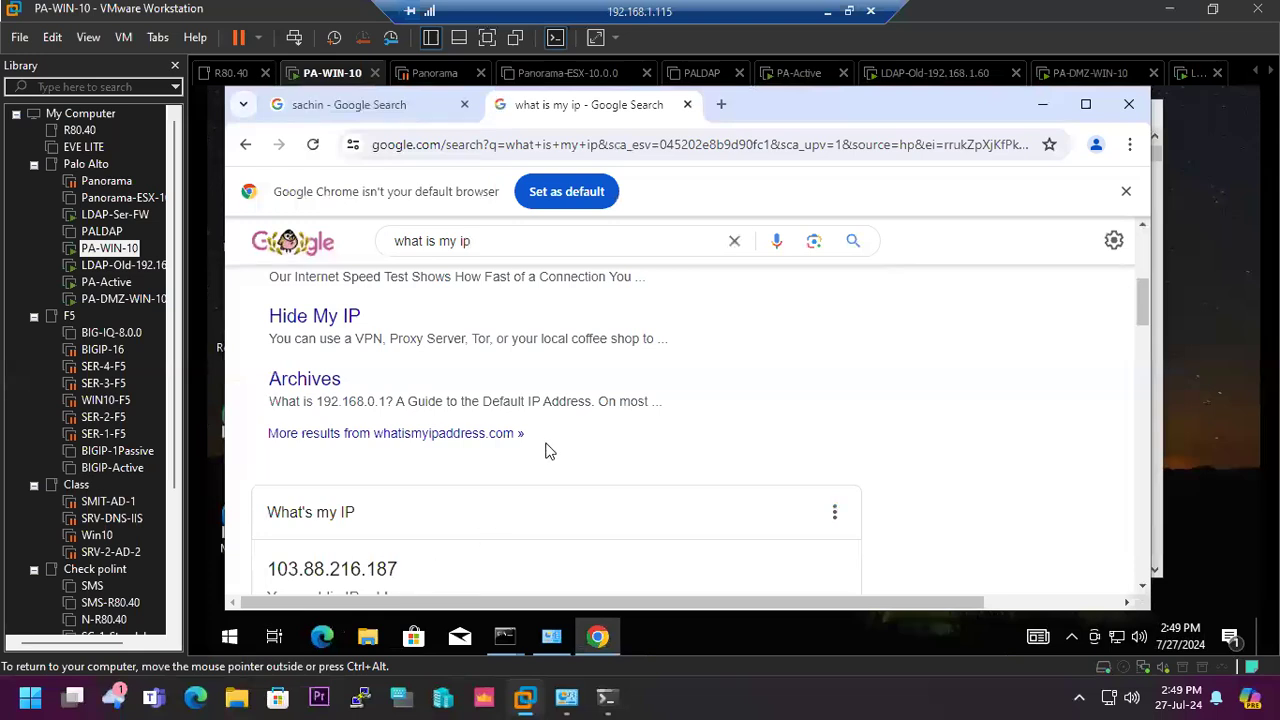
- Run tracert 8.8.8.8 again in the client's Command Prompt
mouse_move(507, 638)
click(476, 549)
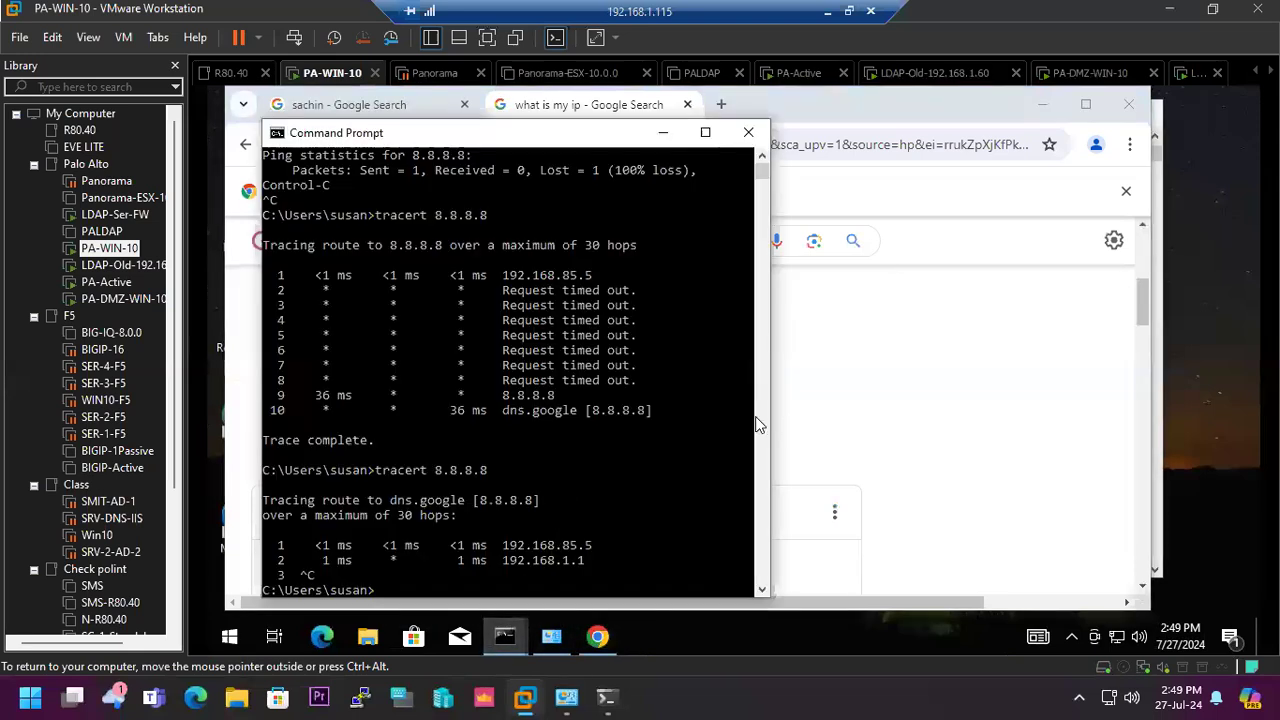
key(Up)
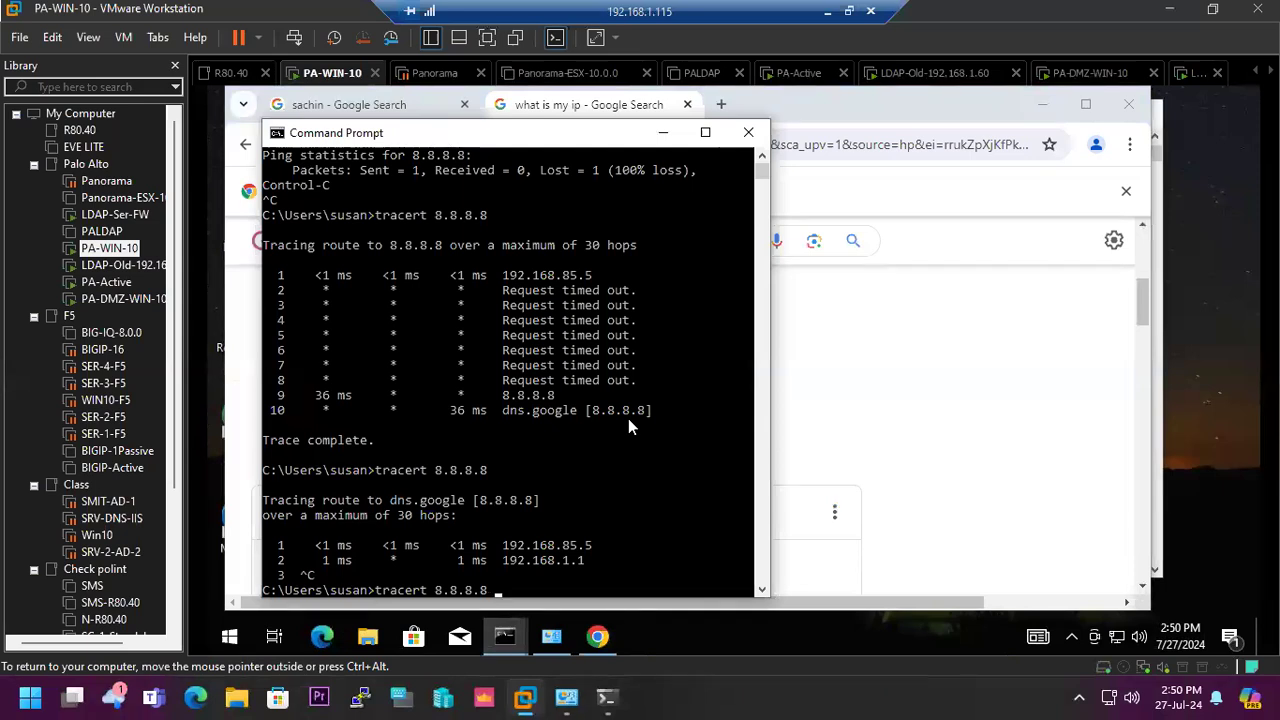
key(Return)
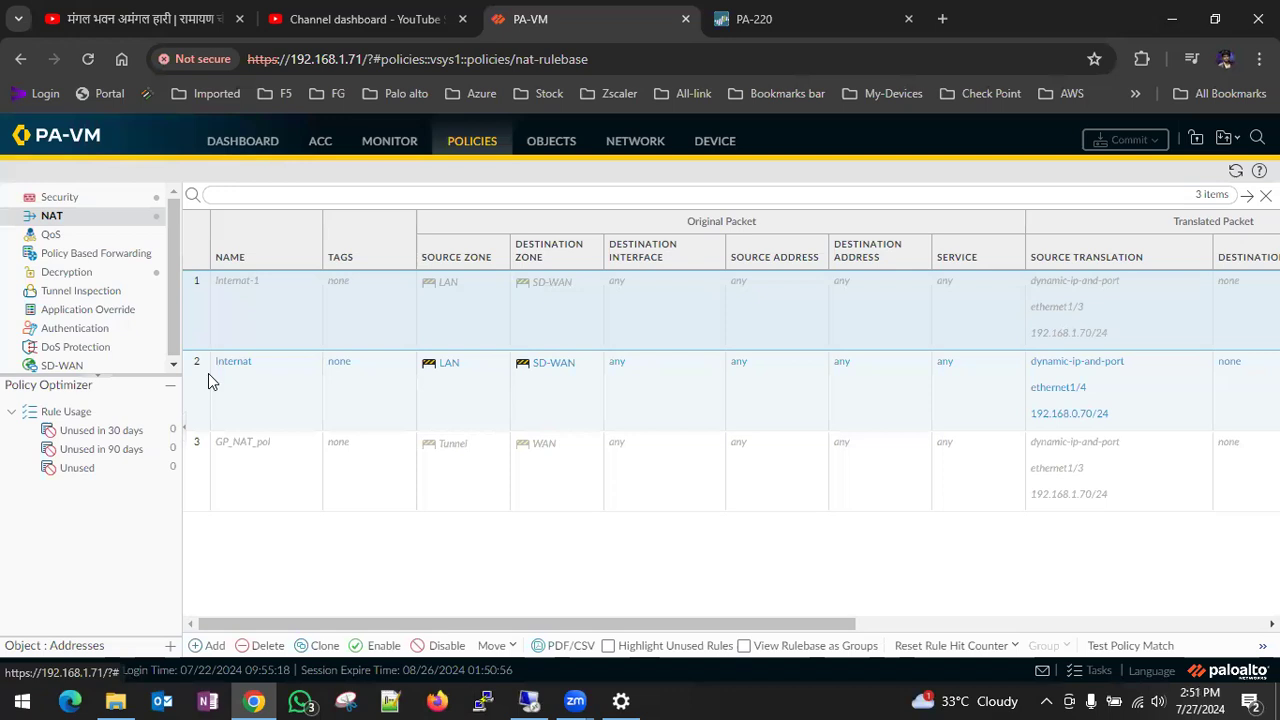
- Set the Internat NAT rule's destination zone to WAN-2, review its source translation and commit the change to the firewall
click(208, 373)
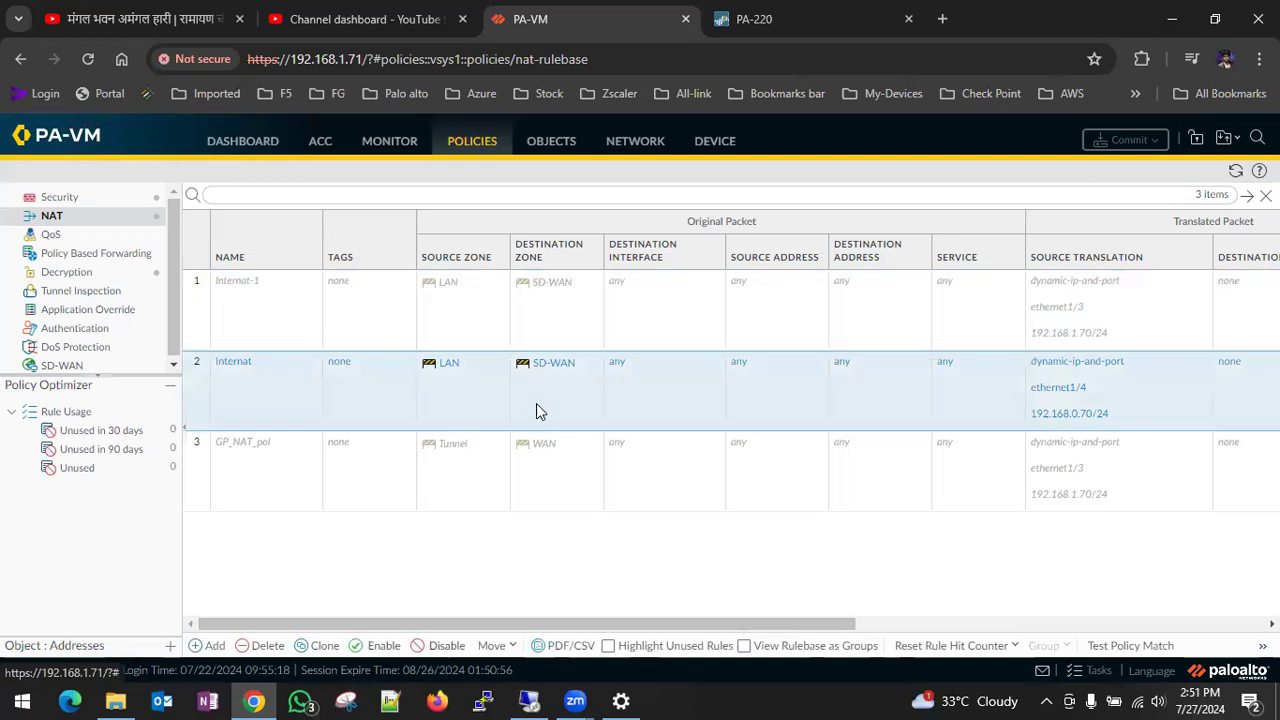
click(227, 362)
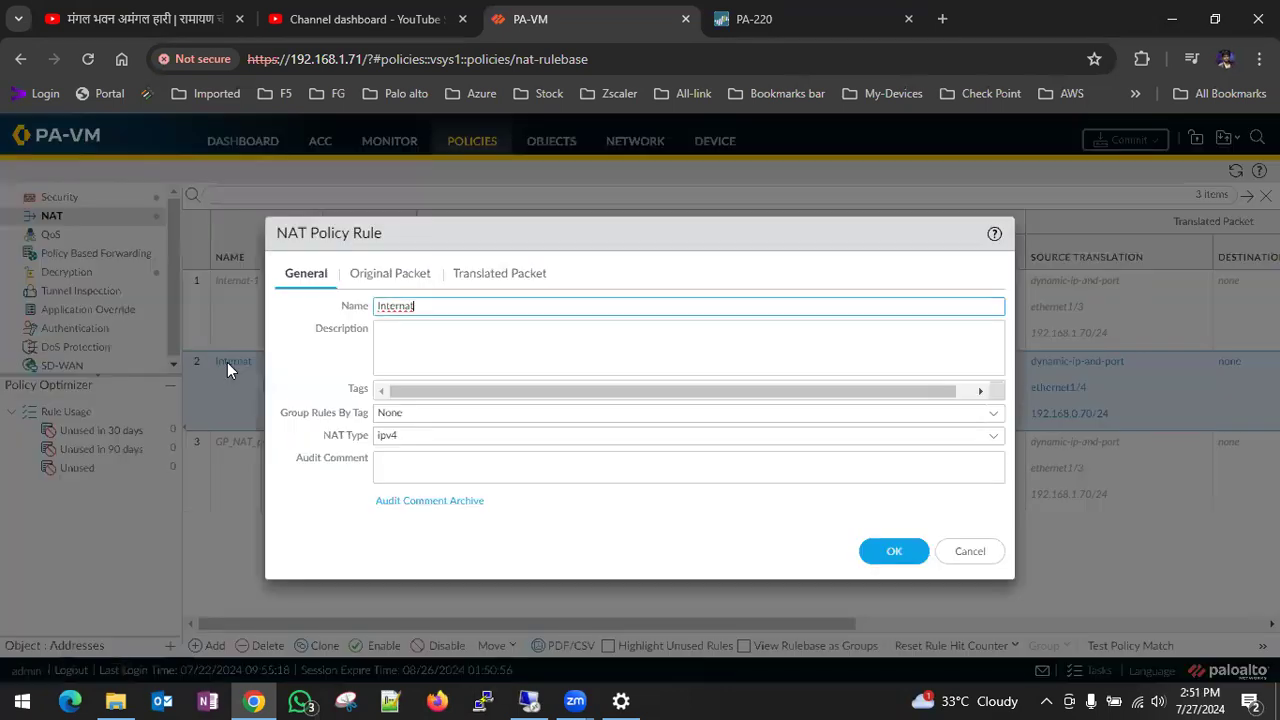
click(390, 273)
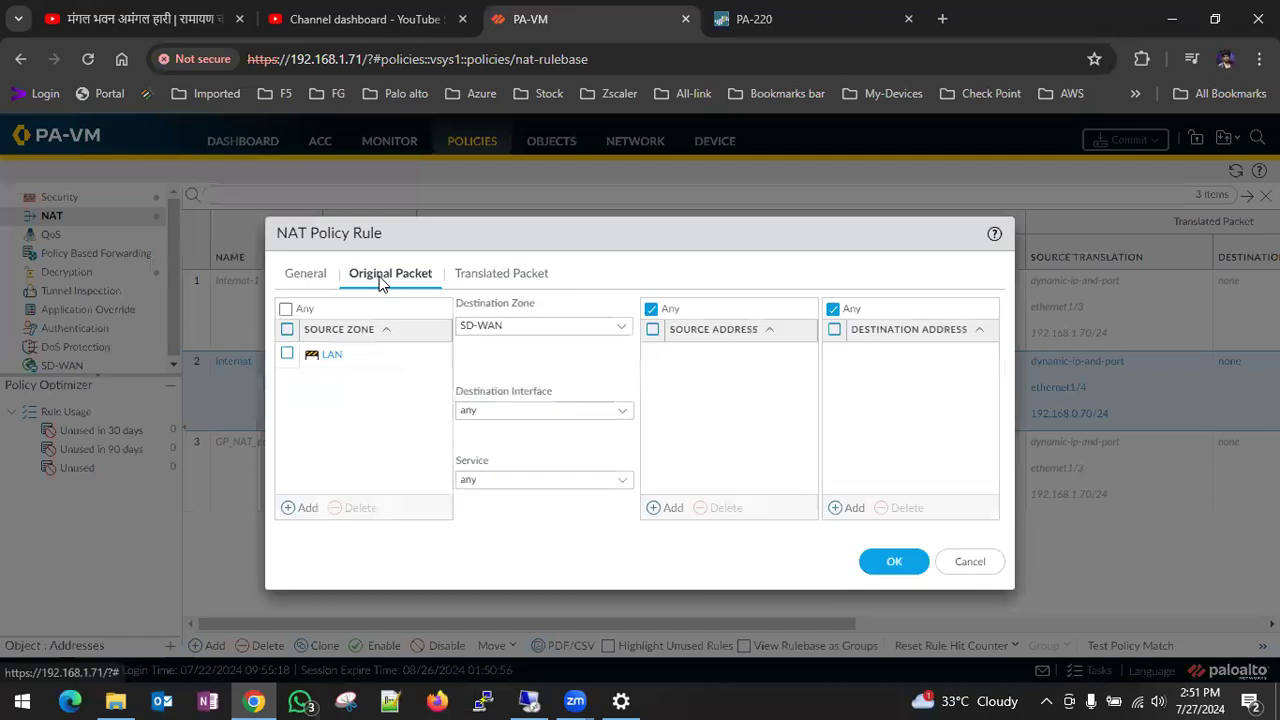
click(619, 330)
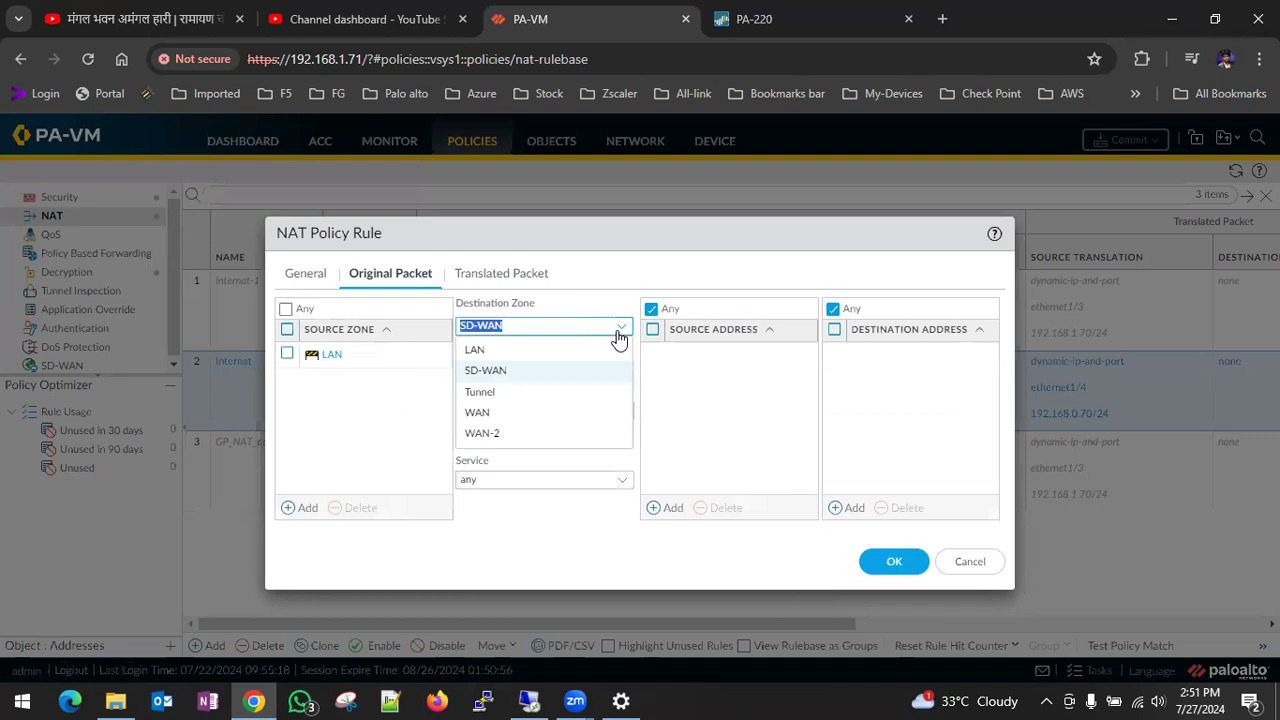
click(515, 443)
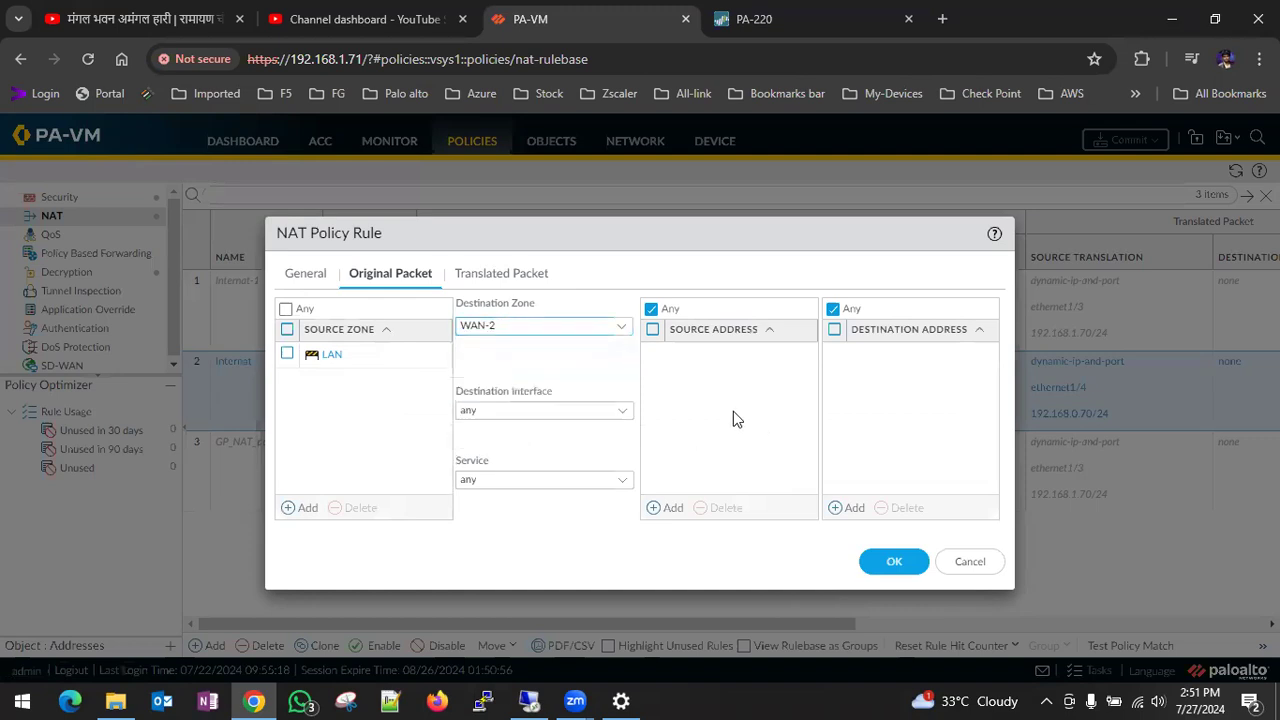
click(502, 282)
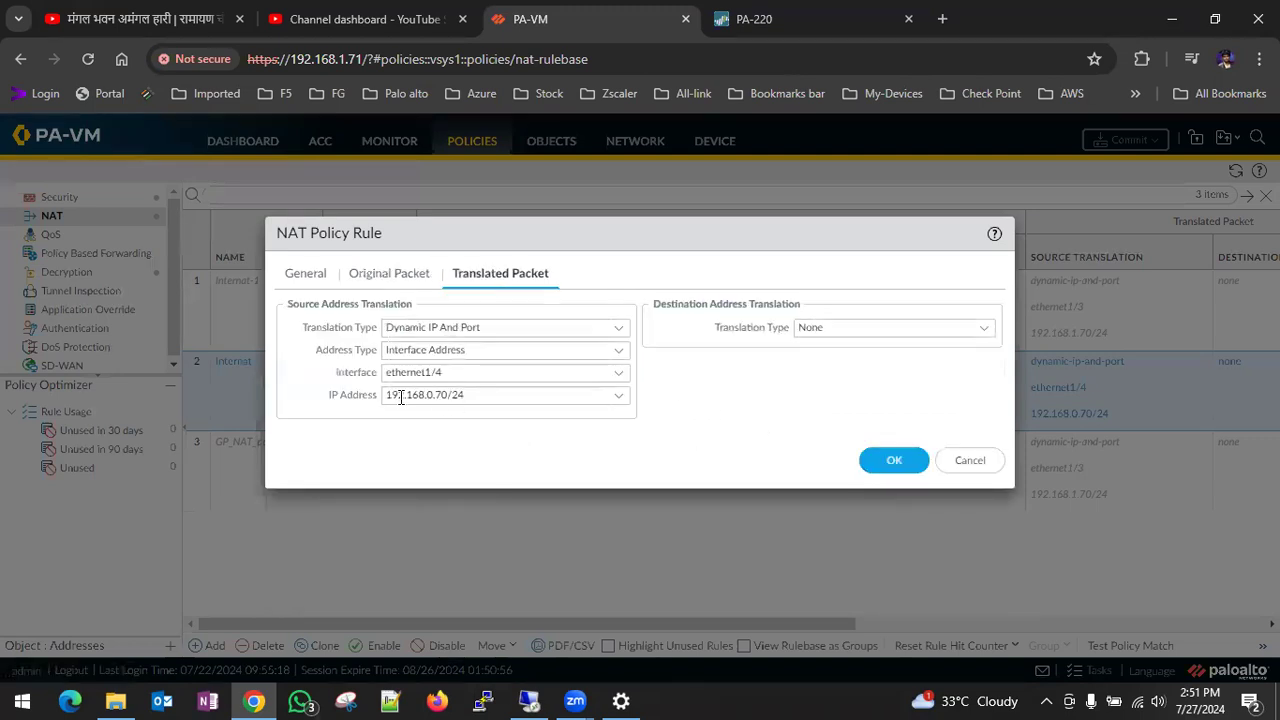
click(887, 460)
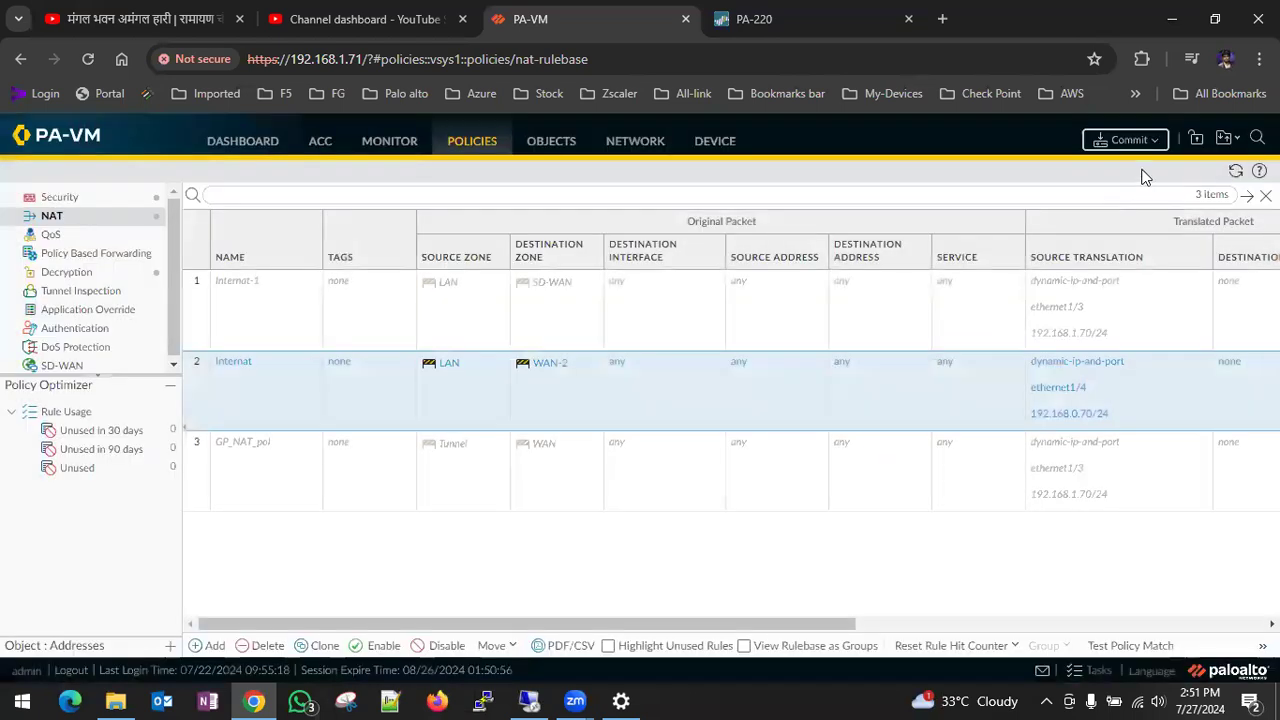
click(1127, 141)
click(804, 604)
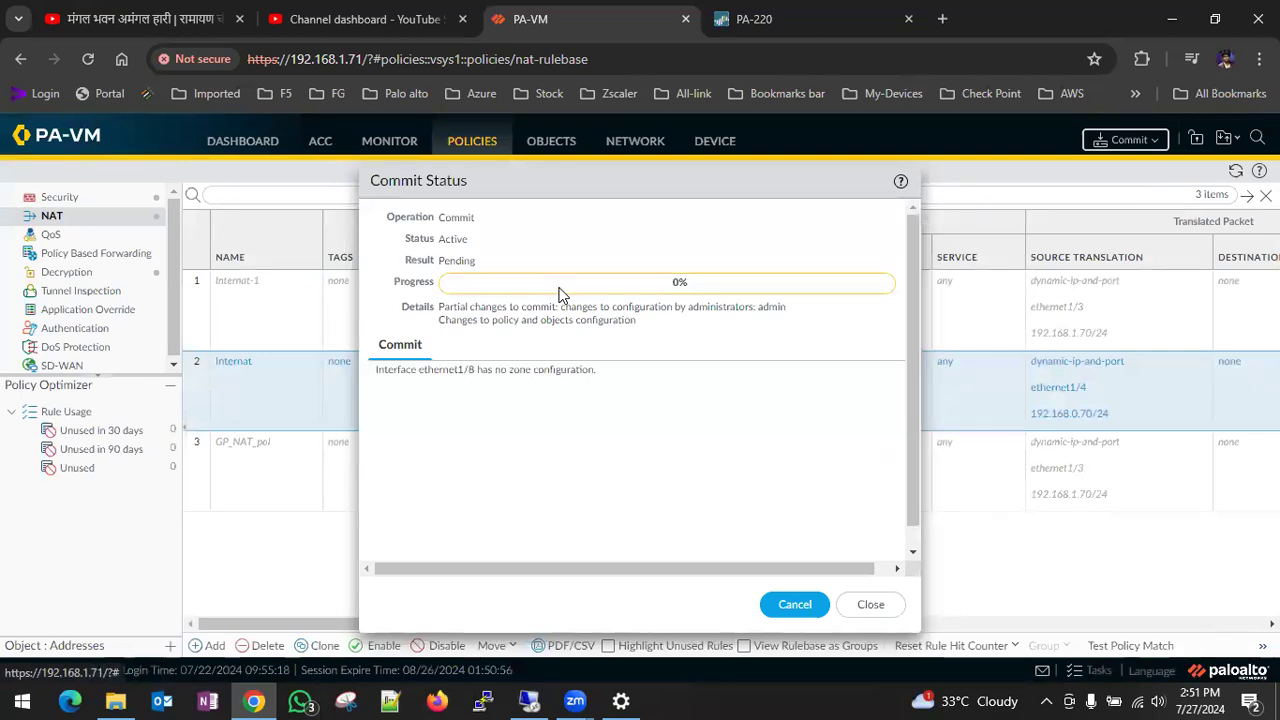
- Switch to the PA-WIN-10 machine and place the tracert window beside the running ping to compare both outputs
click(529, 701)
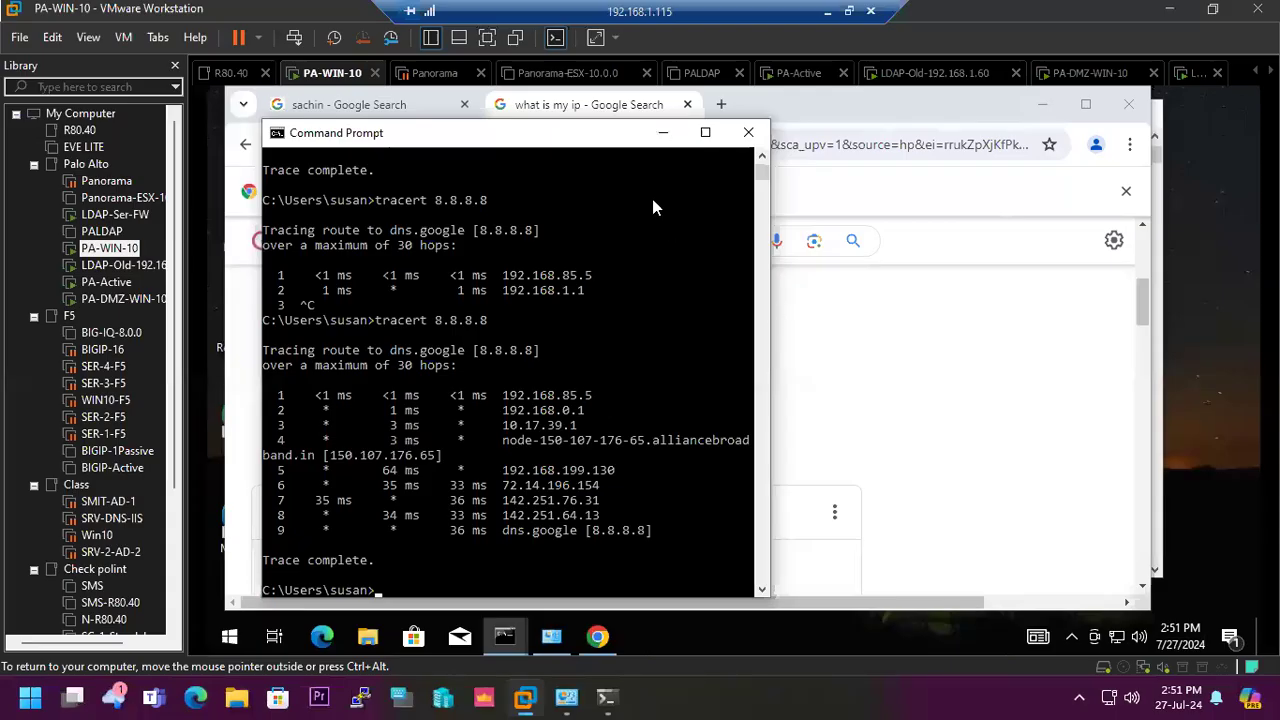
drag(583, 143, 568, 117)
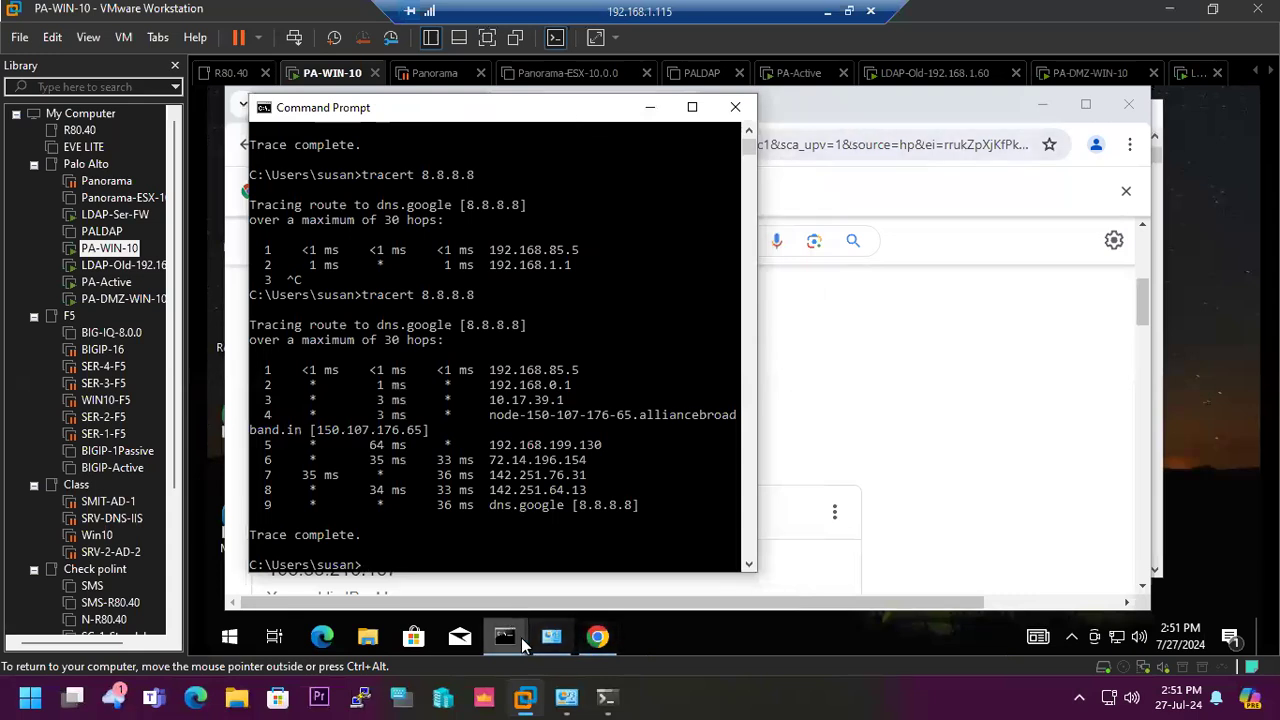
mouse_move(510, 638)
click(540, 555)
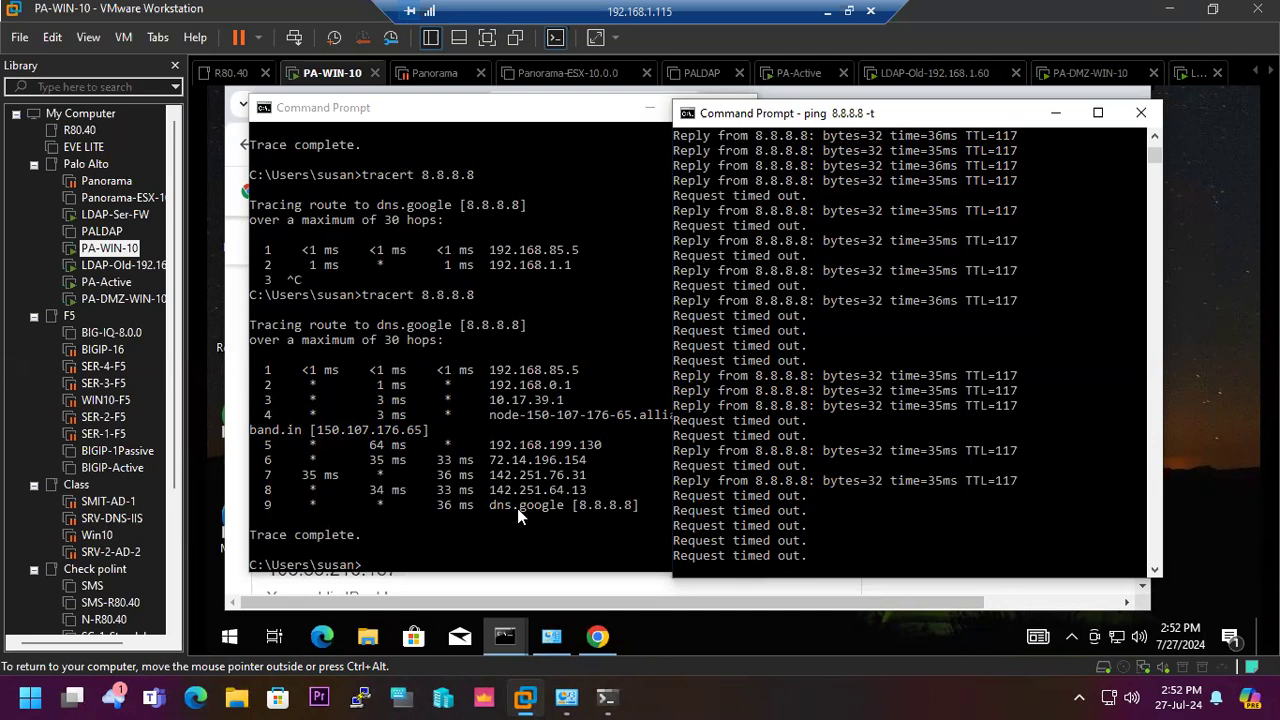
- Test web access from the client by loading google.com in a new Chrome tab
click(597, 636)
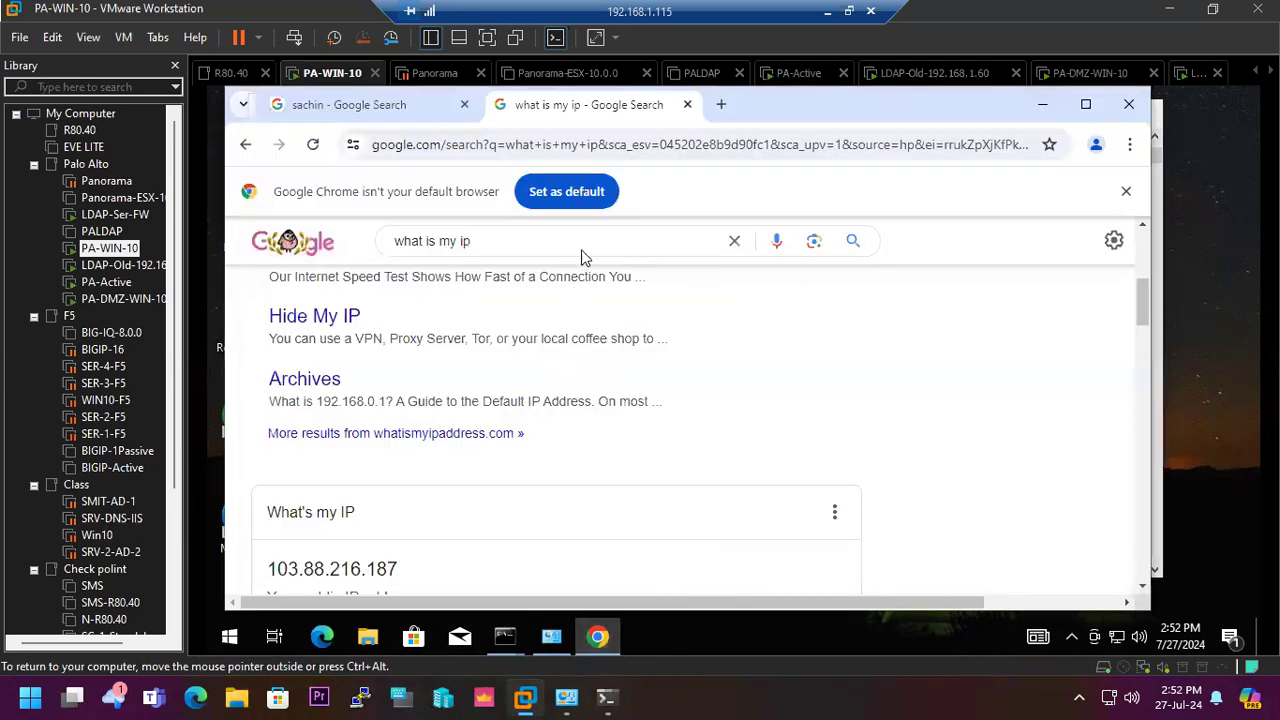
click(721, 105)
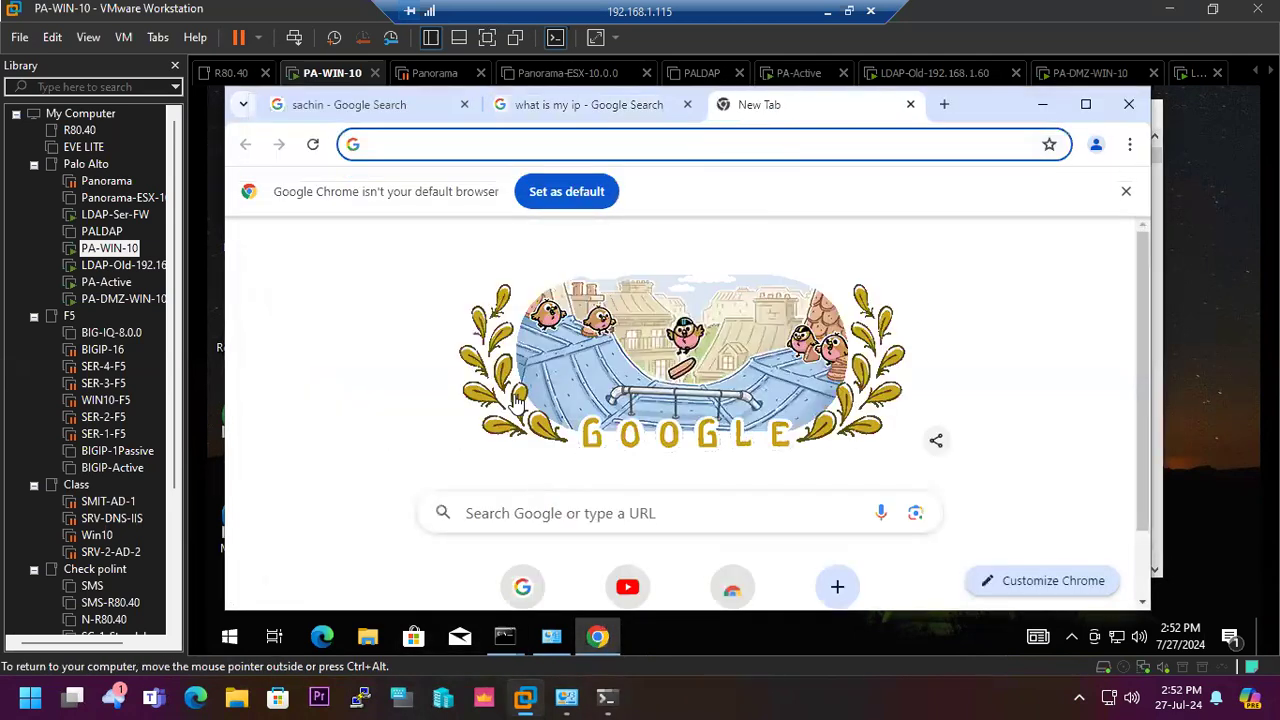
scroll(520, 460, down, 1)
click(522, 512)
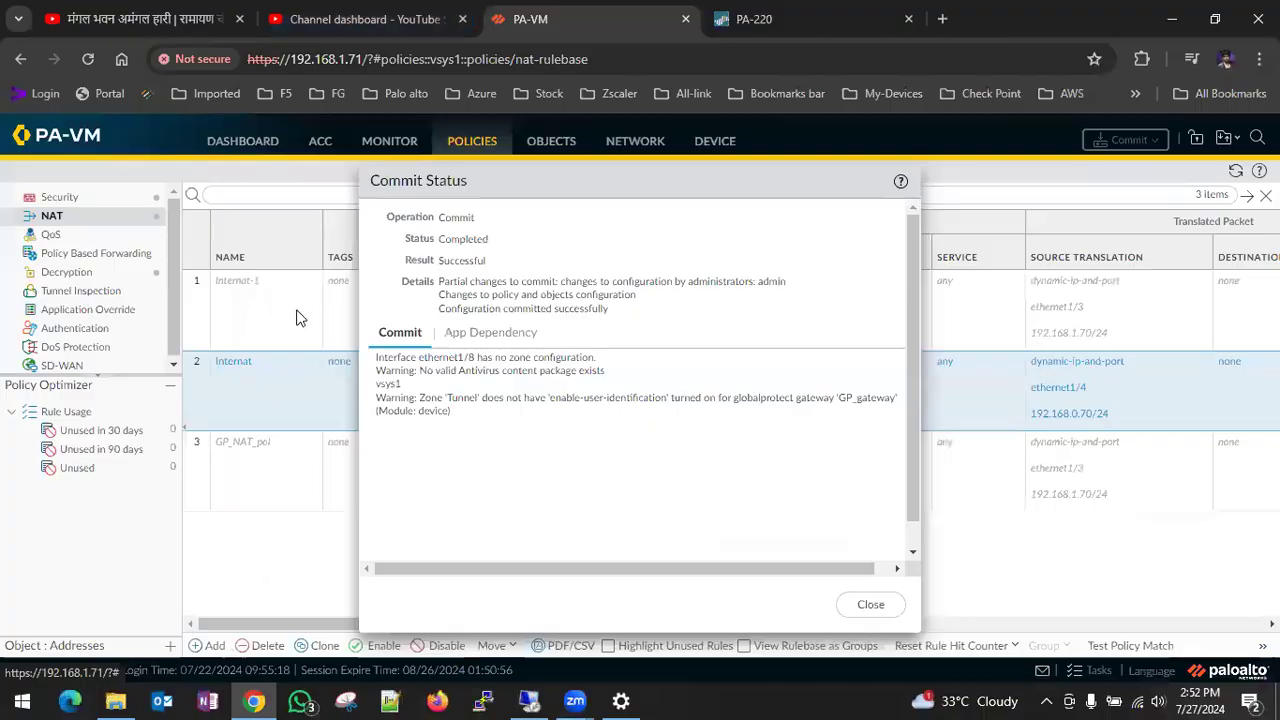
- Dismiss the commit status and reload the firewall's traffic logs to check whether NAT is applied to the latest sessions
click(866, 604)
click(390, 145)
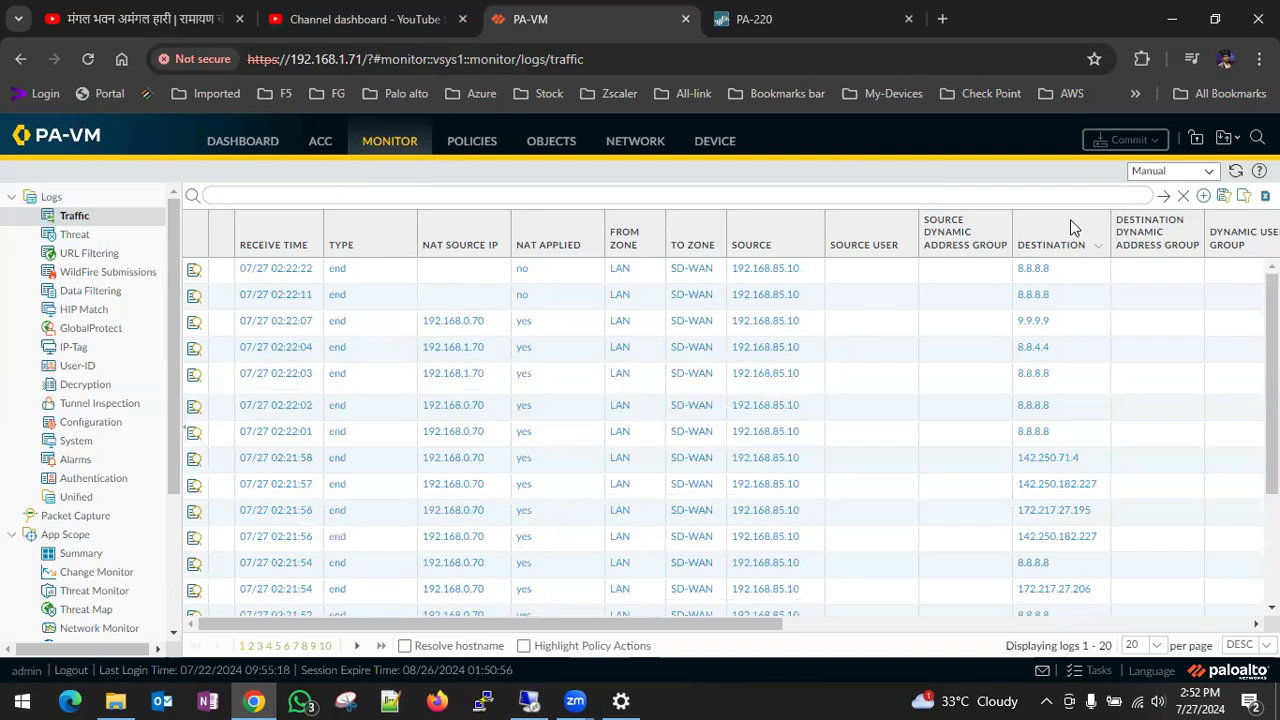
click(1161, 197)
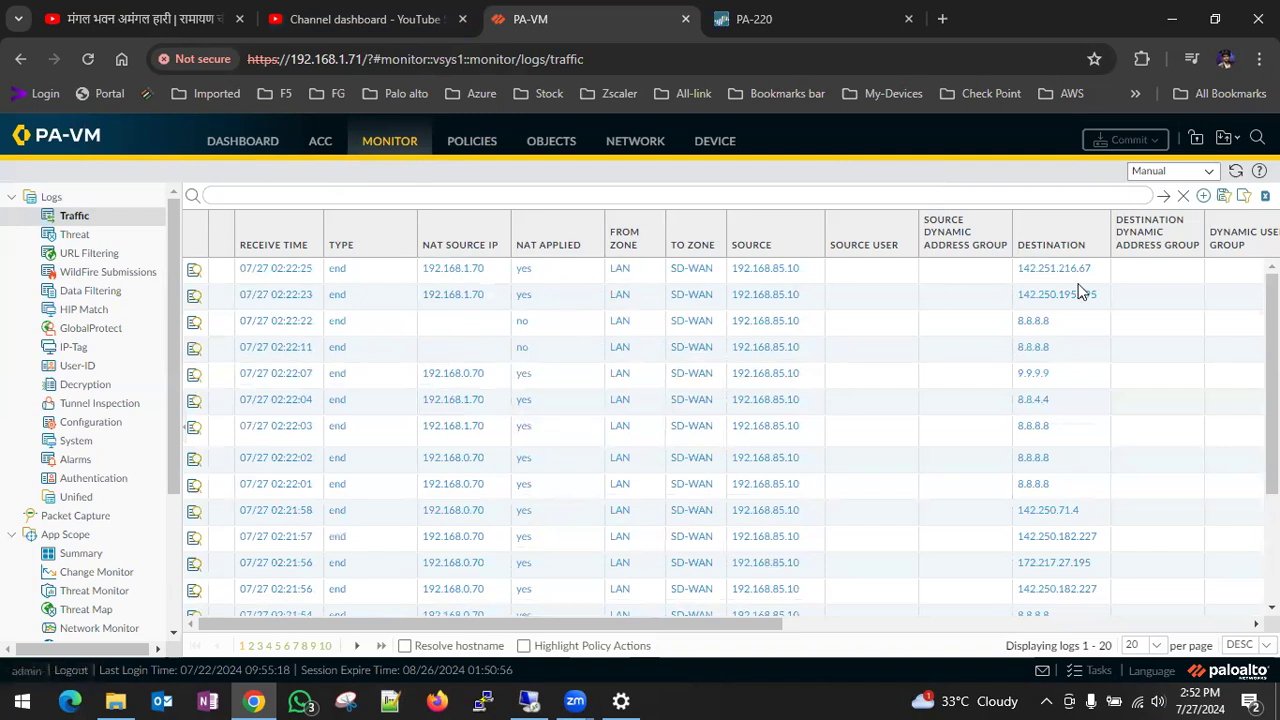
click(1163, 196)
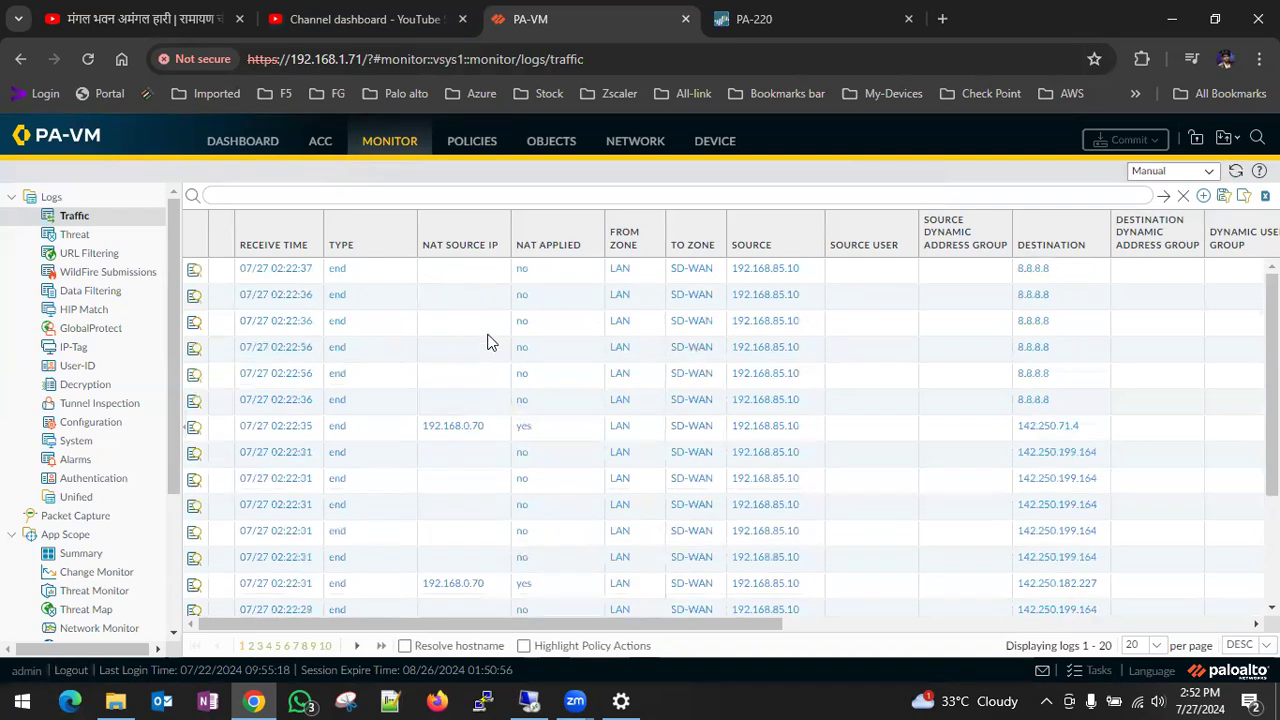
click(1163, 196)
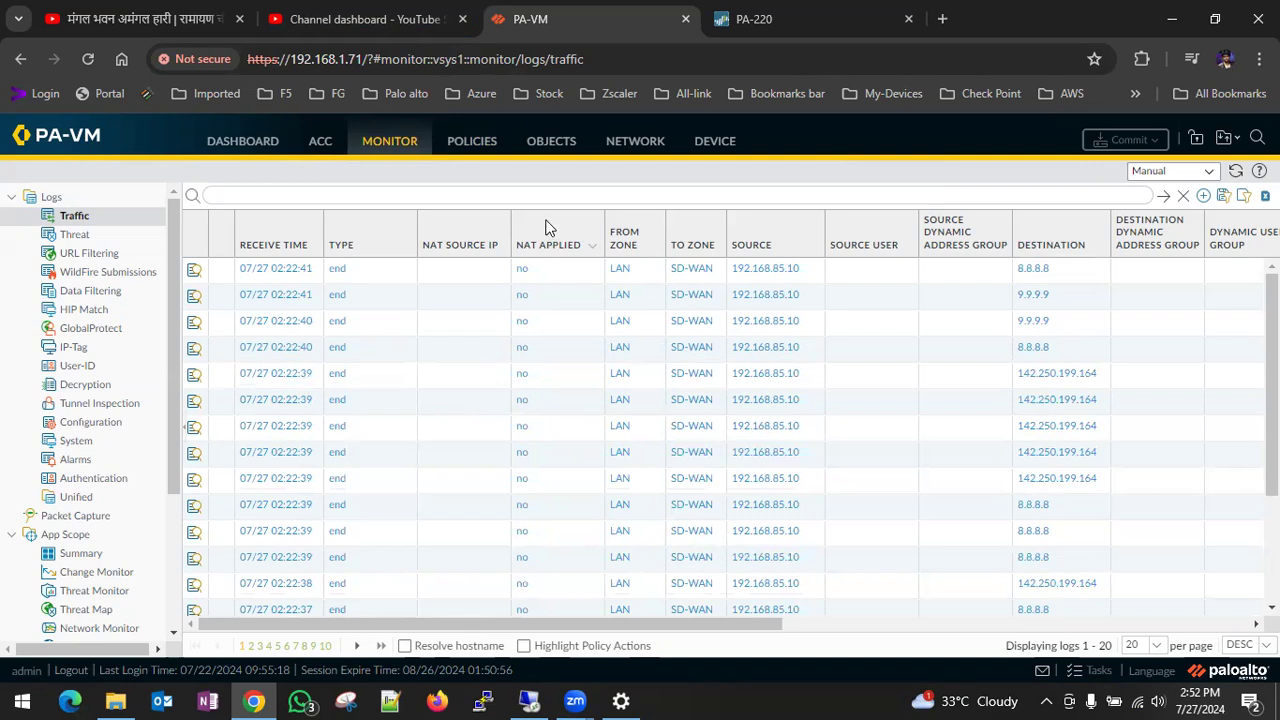
- Return to the PA-WIN-10 machine and check the running ping to 8.8.8.8
click(576, 700)
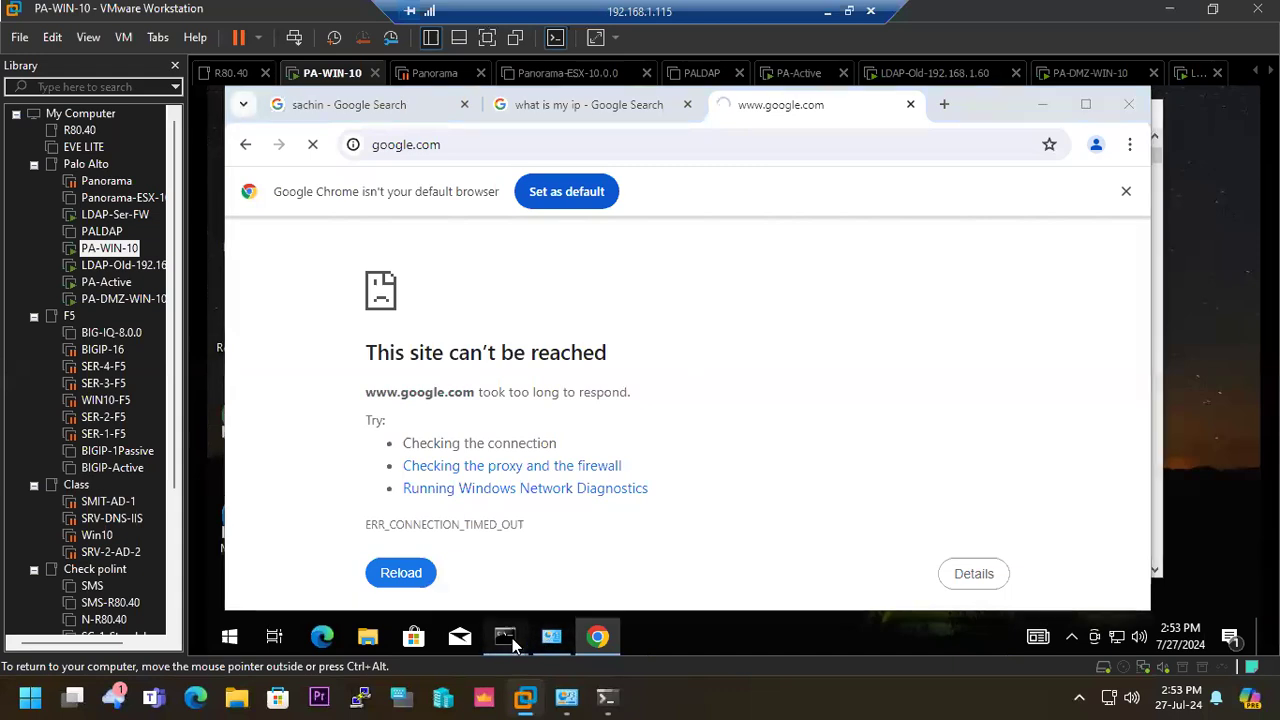
mouse_move(512, 638)
click(585, 546)
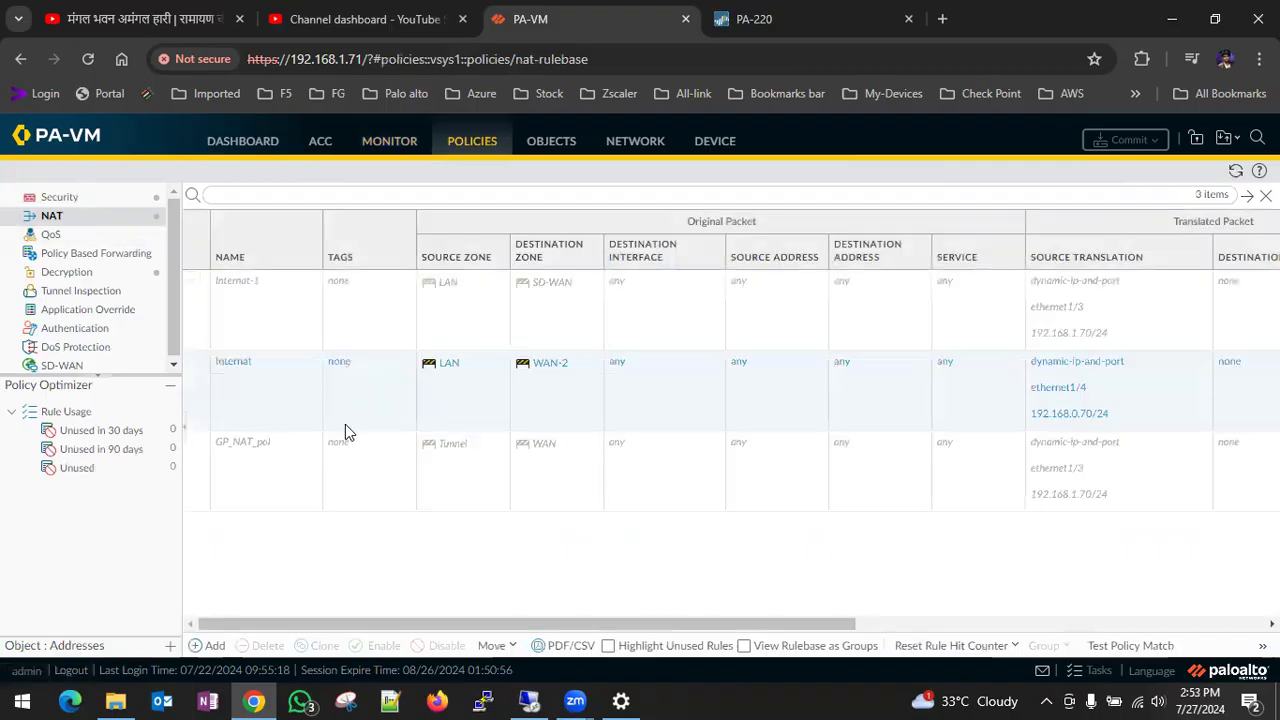
- Enable the Internat-1 NAT rule that translates to ethernet1/3 and commit the change to the firewall
click(229, 322)
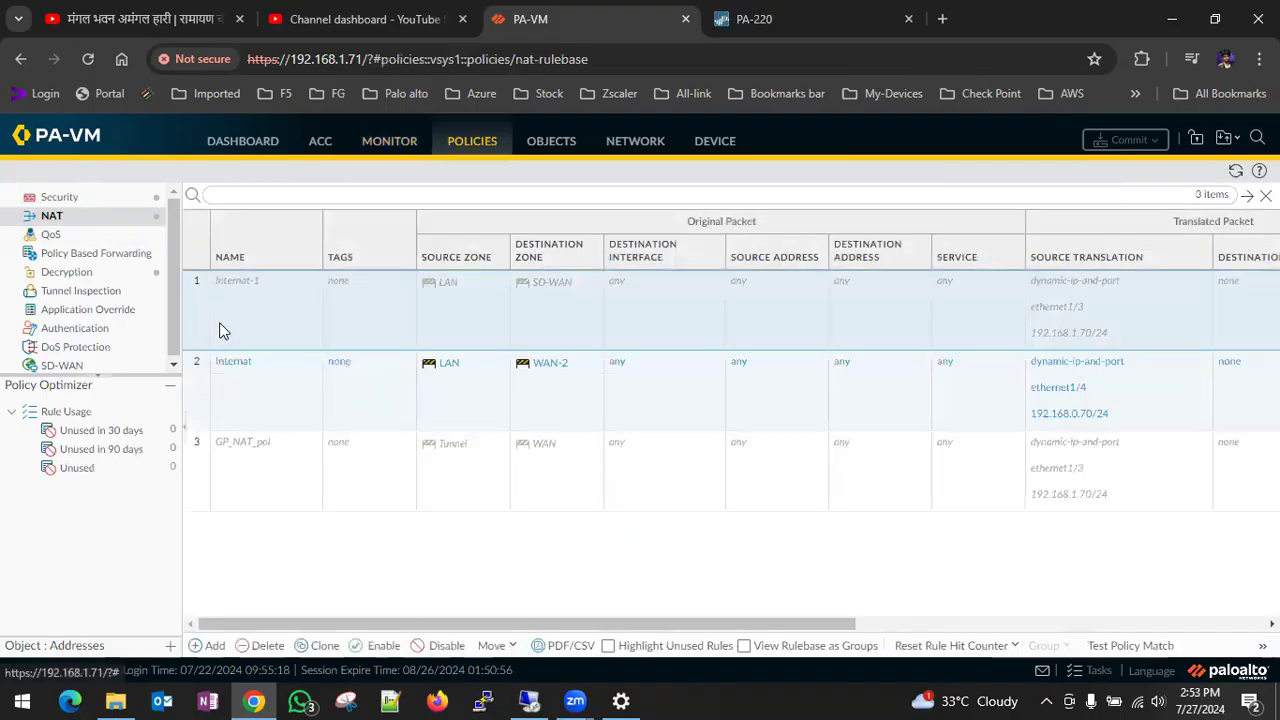
click(378, 645)
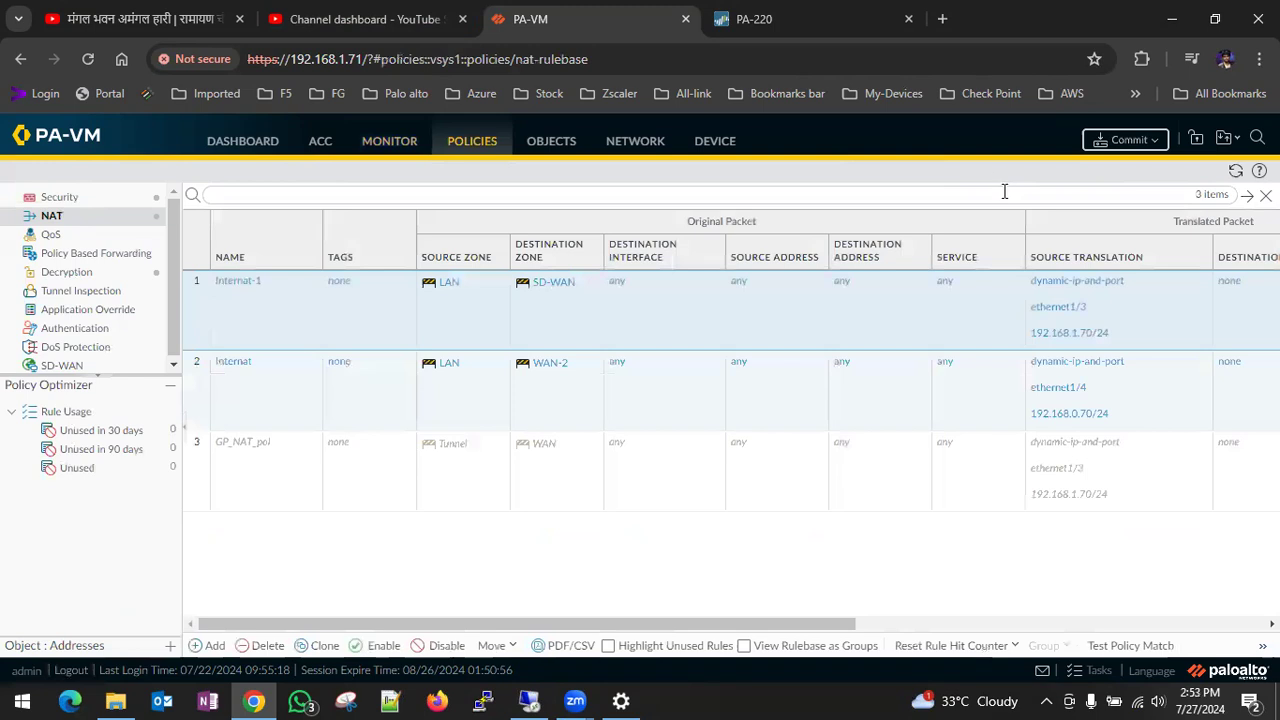
click(1108, 148)
click(800, 608)
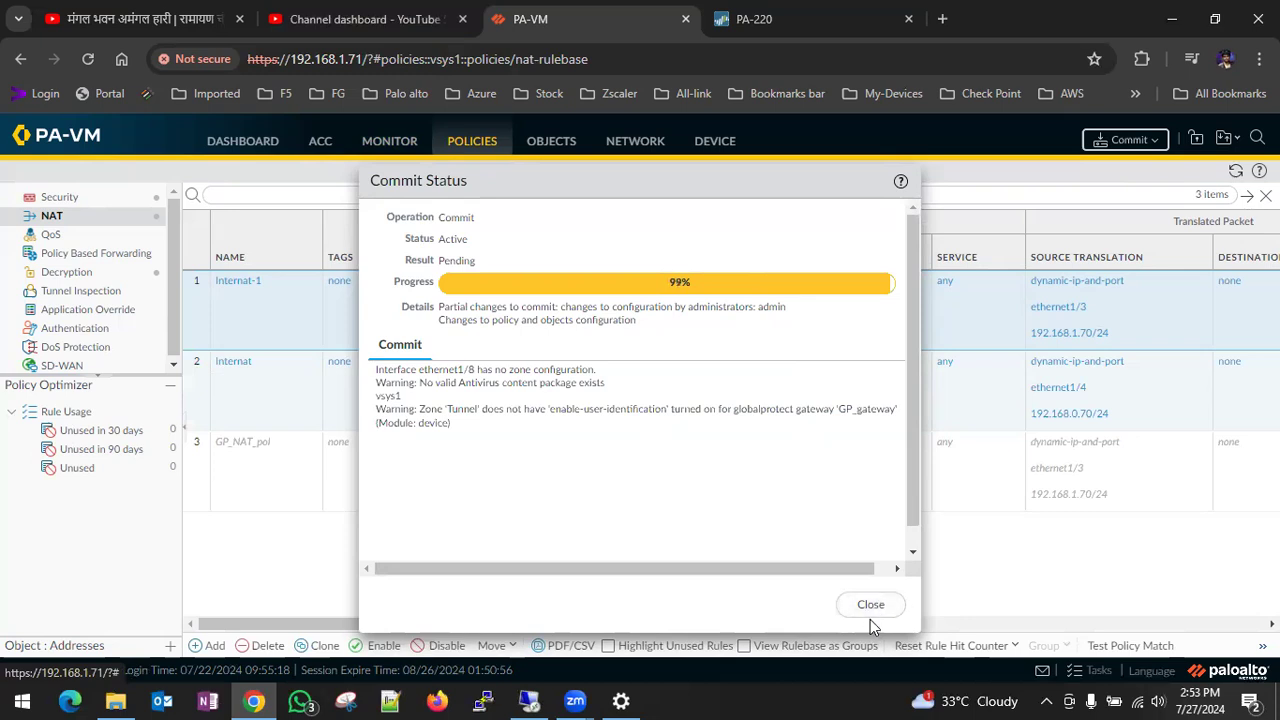
click(870, 606)
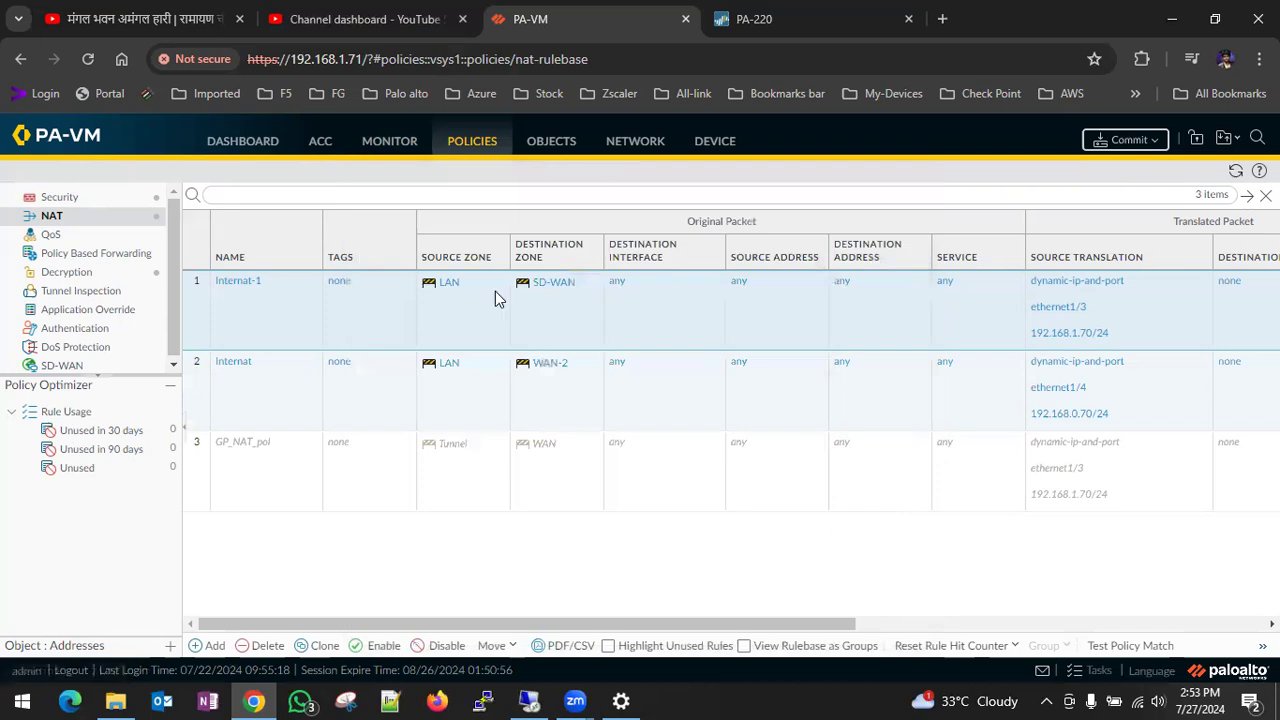
- Switch to the PA-WIN-10 machine and test its web access by searching Google for "dr. apj abdul kalam"
click(548, 698)
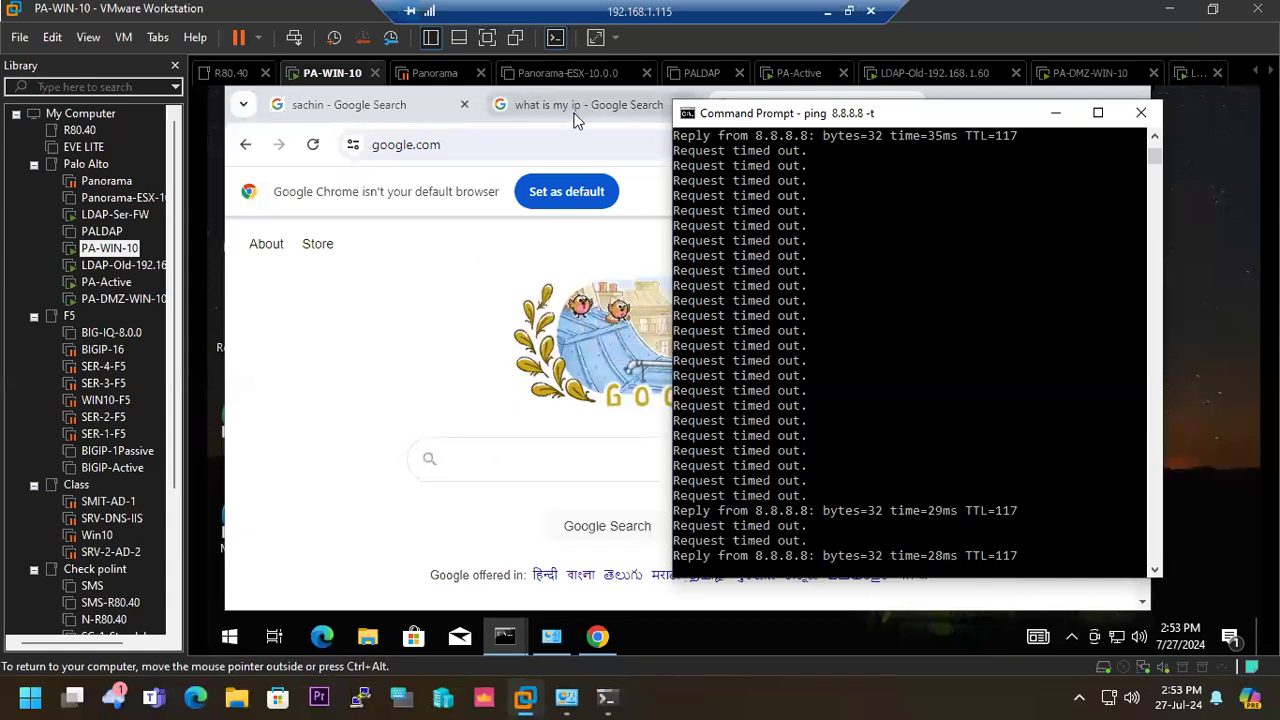
click(543, 146)
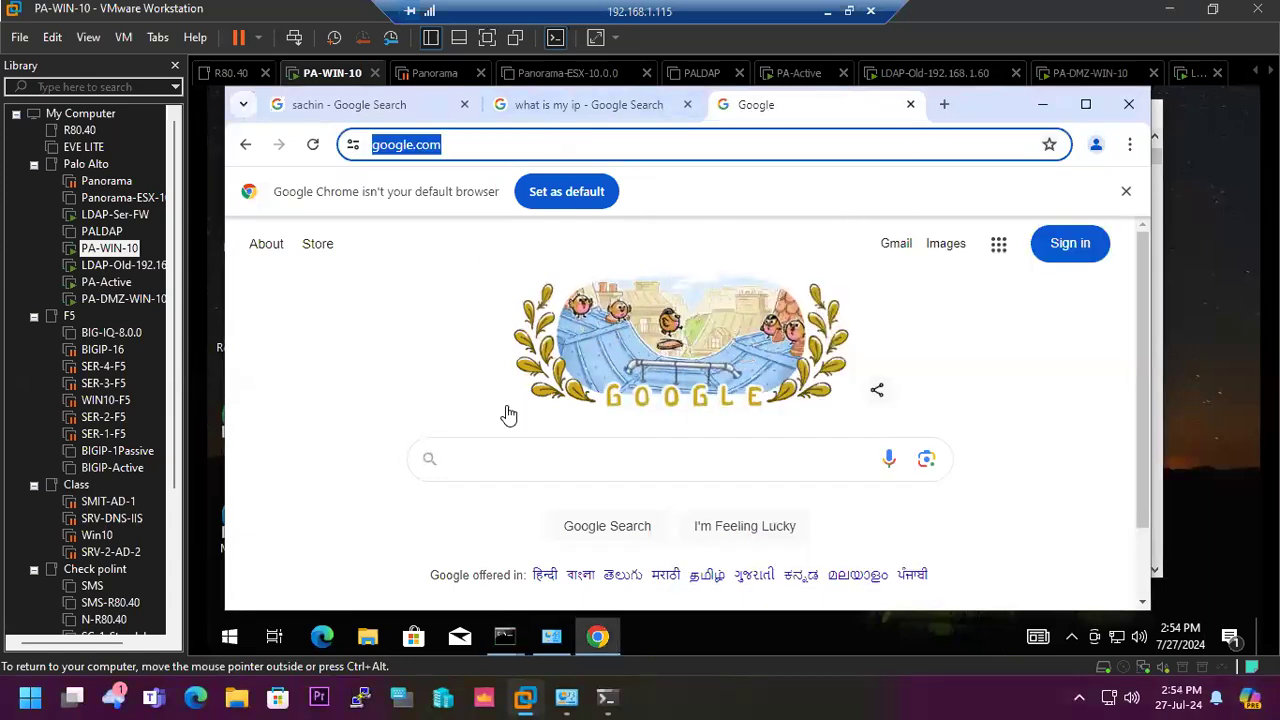
click(513, 456)
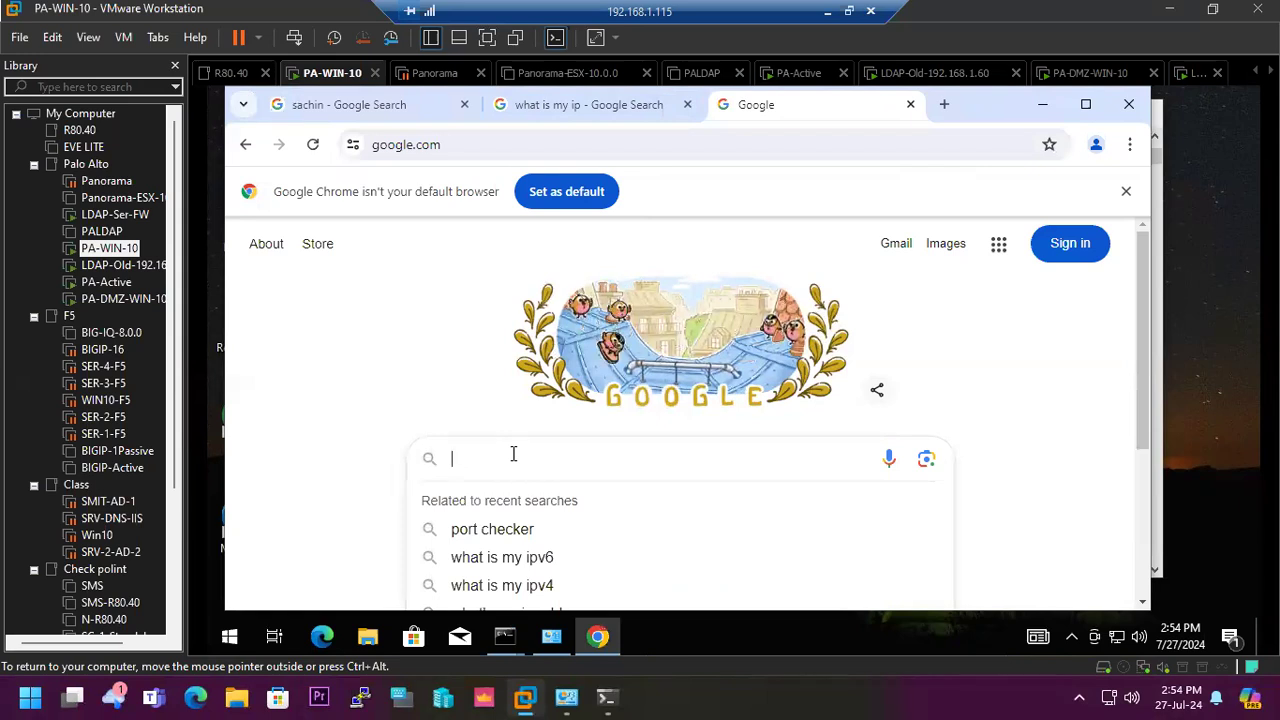
text(dr)
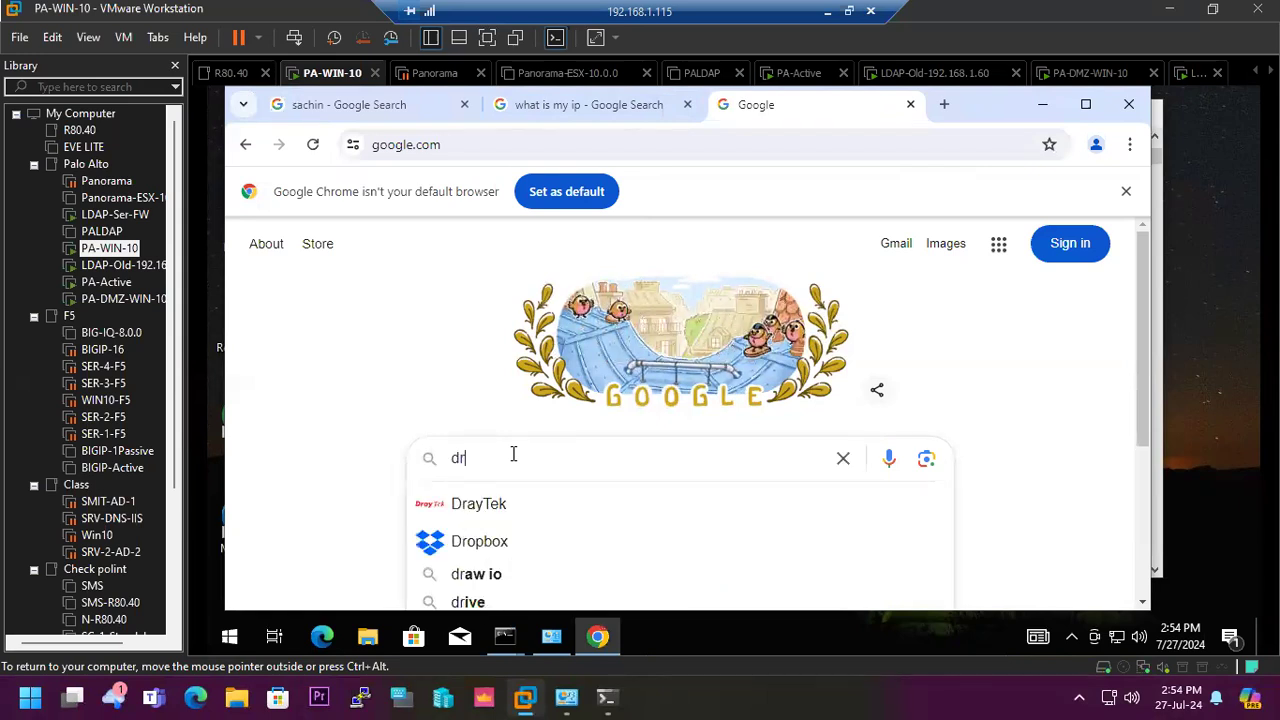
text(. apj)
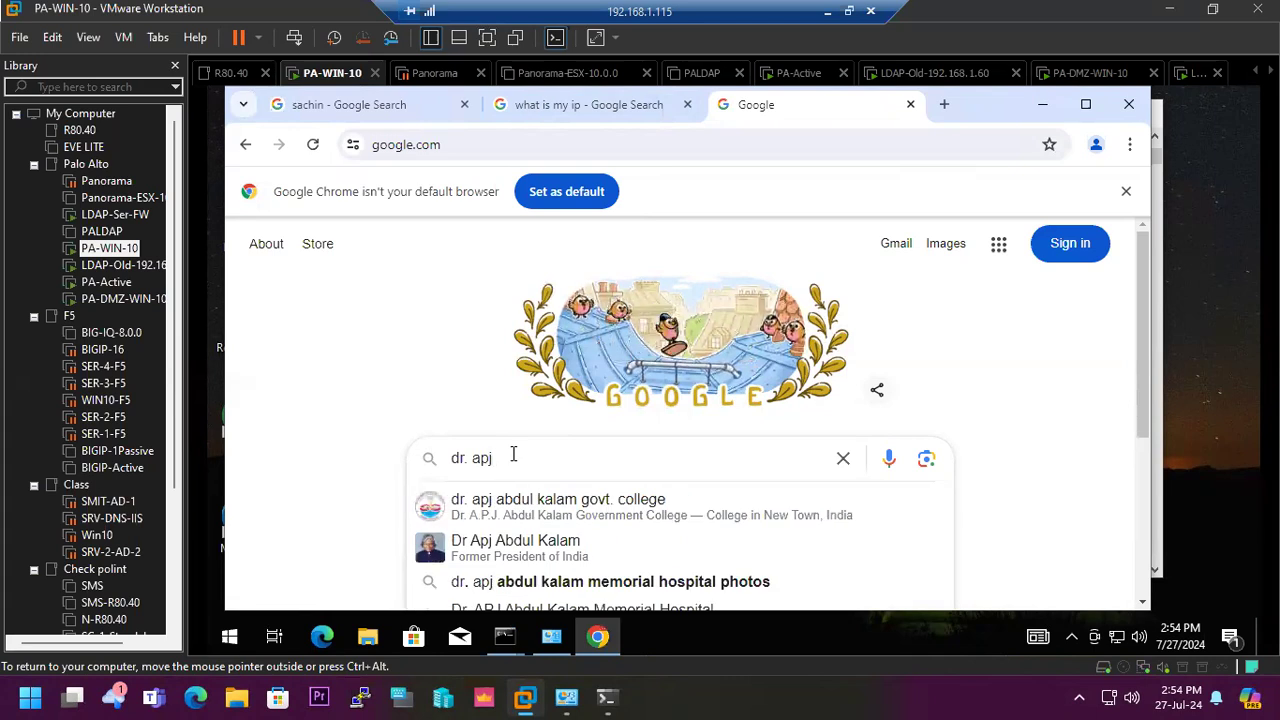
click(514, 547)
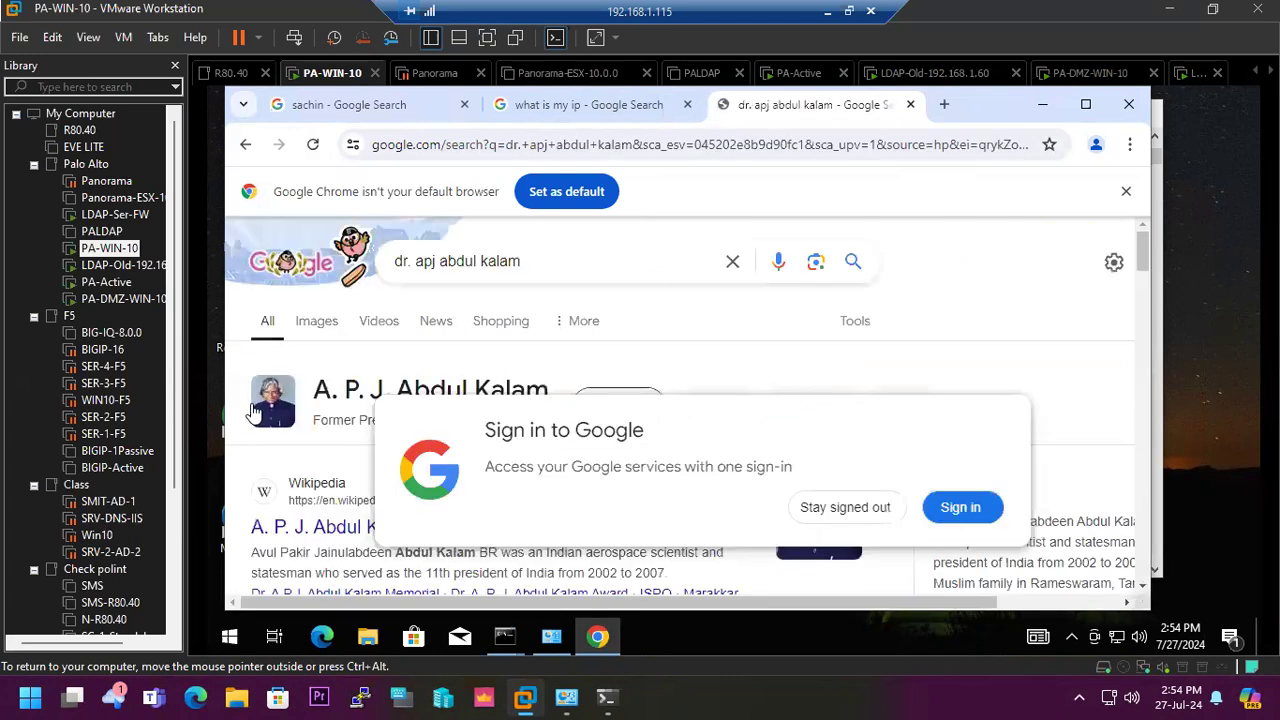
- Preview the portrait in the search results, decline the Google sign-in, and open the Britannica biography of A.P.J. Abdul Kalam
click(260, 405)
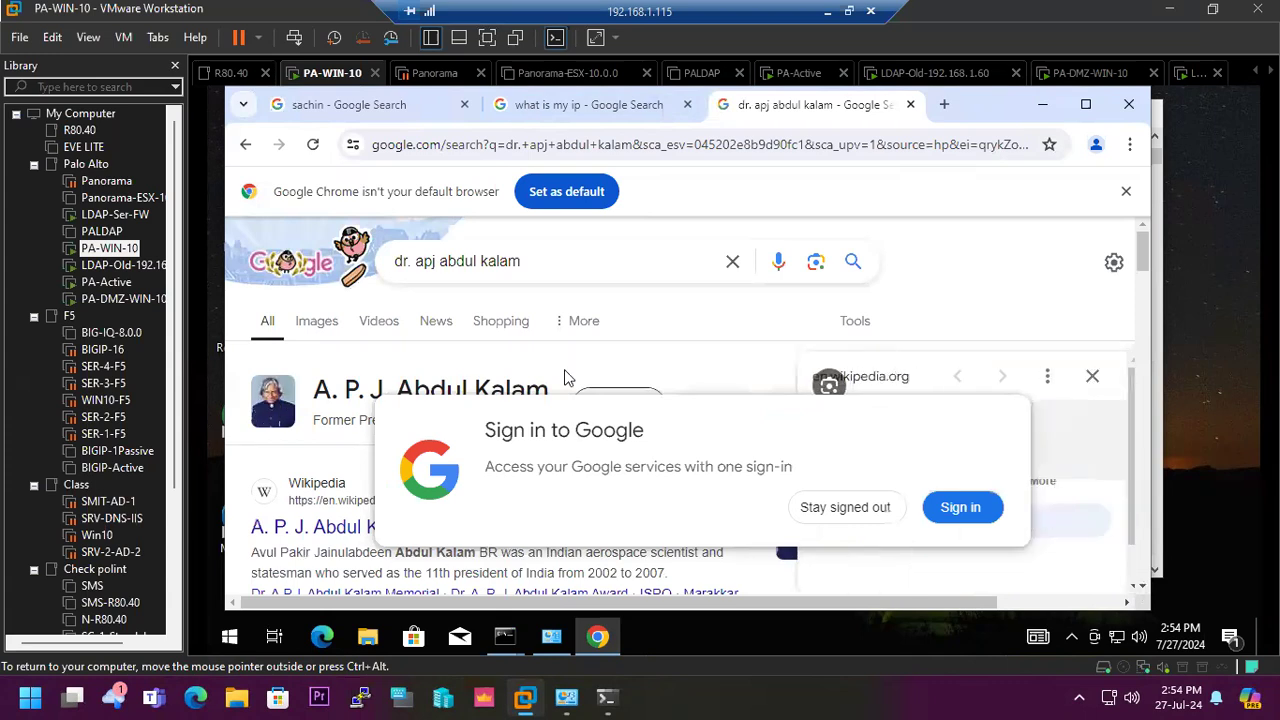
click(845, 508)
scroll(726, 463, down, 5)
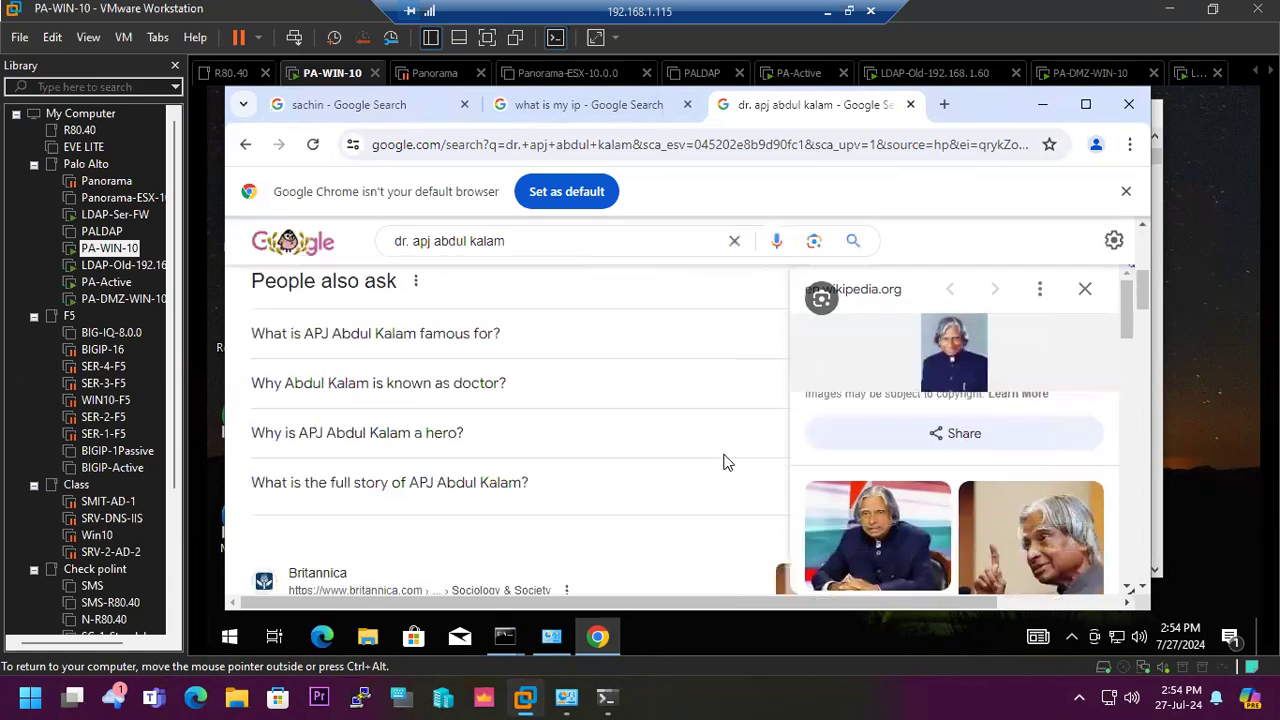
scroll(726, 463, down, 2)
click(447, 435)
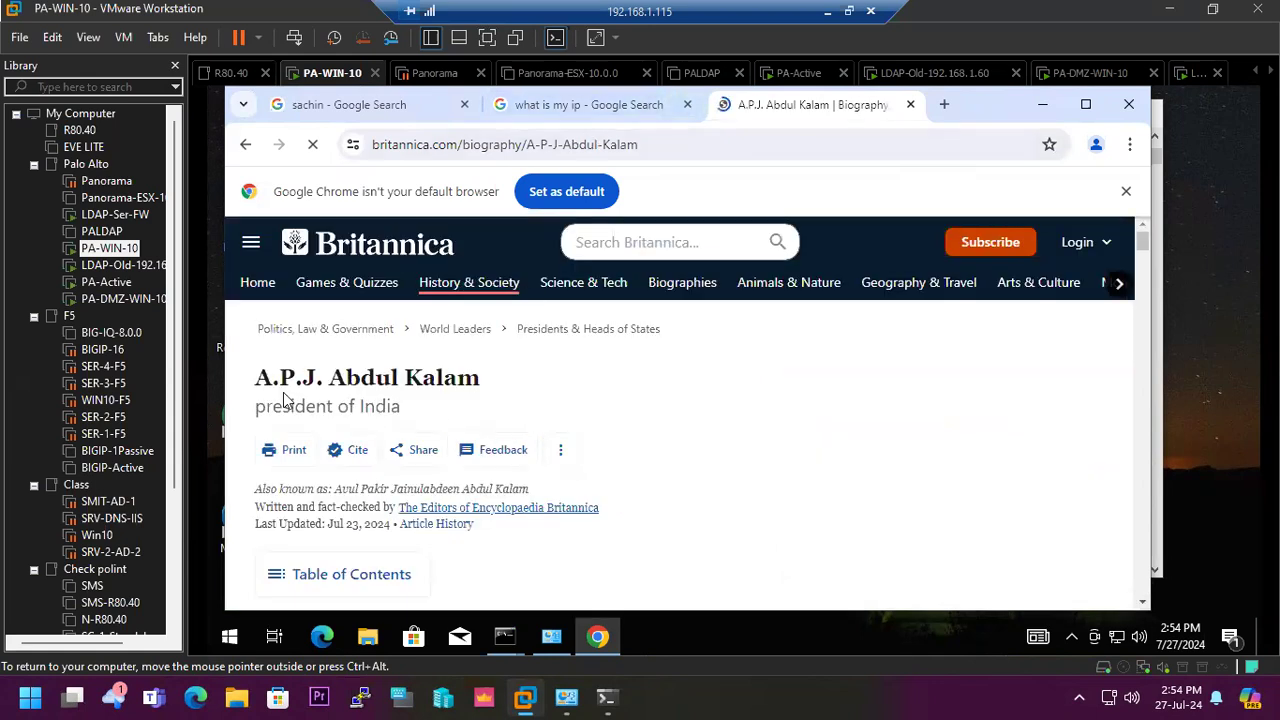
drag(258, 378, 486, 380)
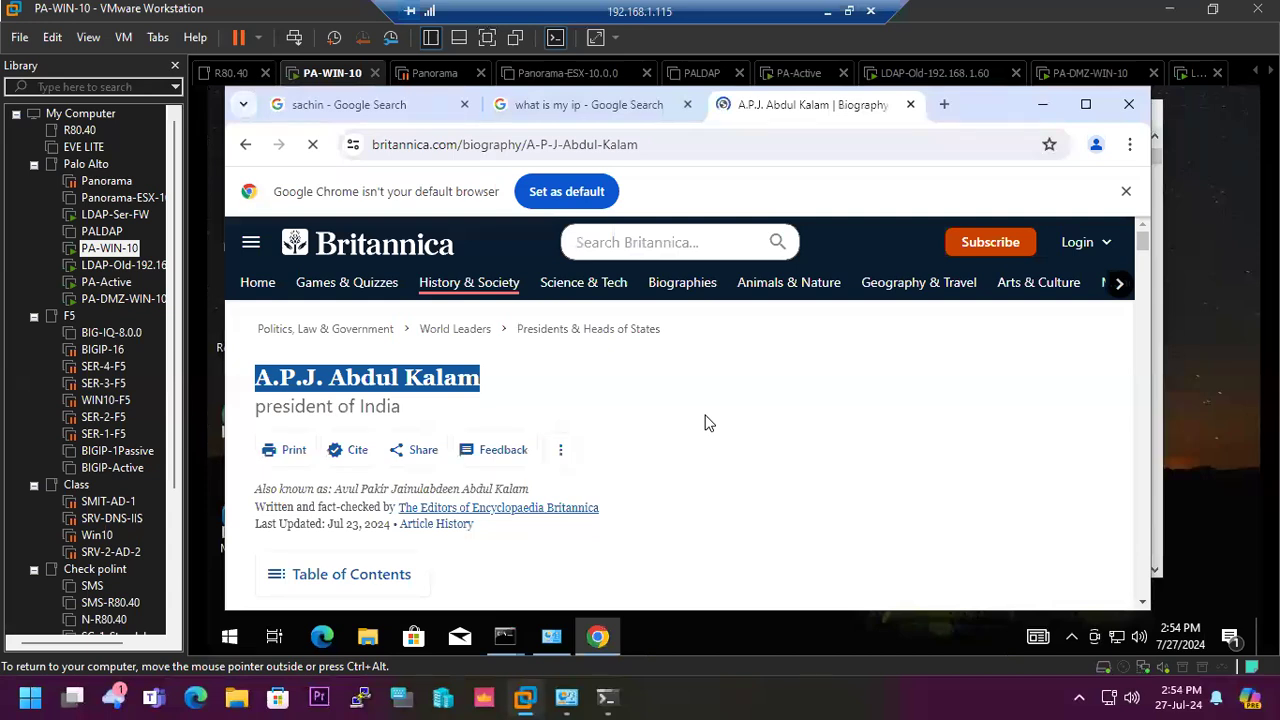
- Reload the "what is my ip" search to check the client's current public IP address, and check the running ping to 8.8.8.8
click(570, 105)
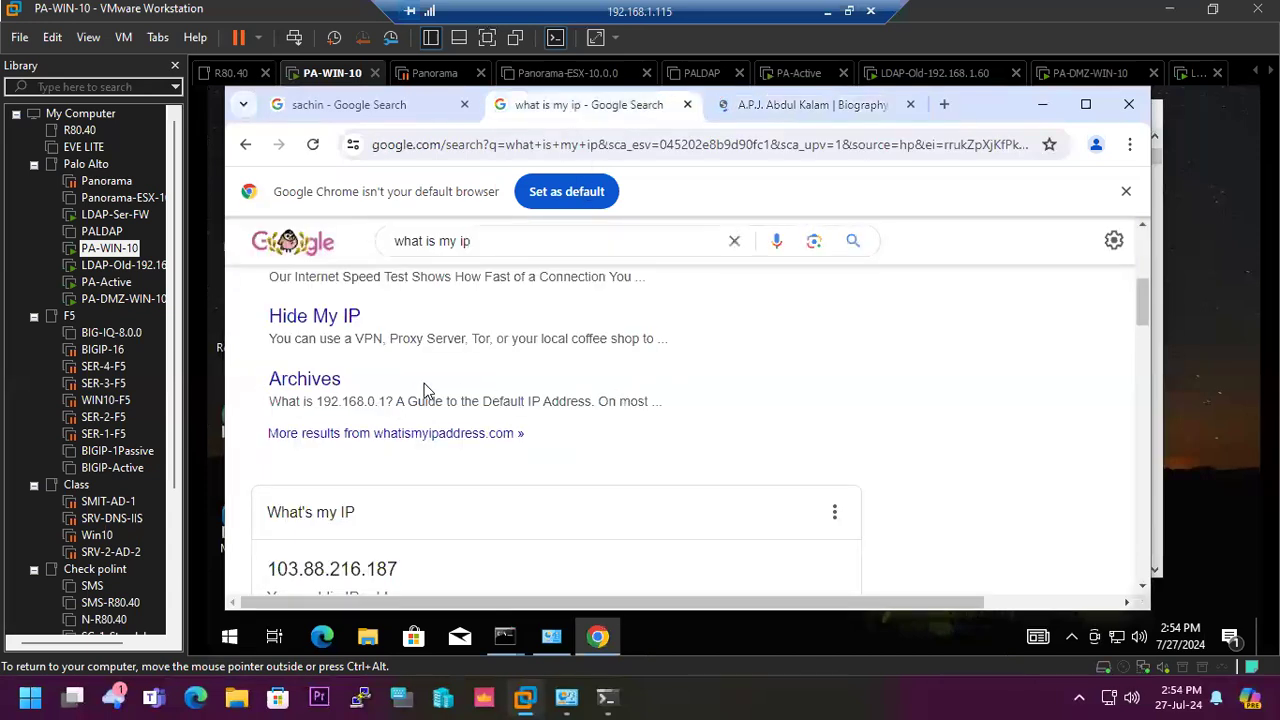
scroll(415, 378, up, 4)
scroll(476, 375, down, 5)
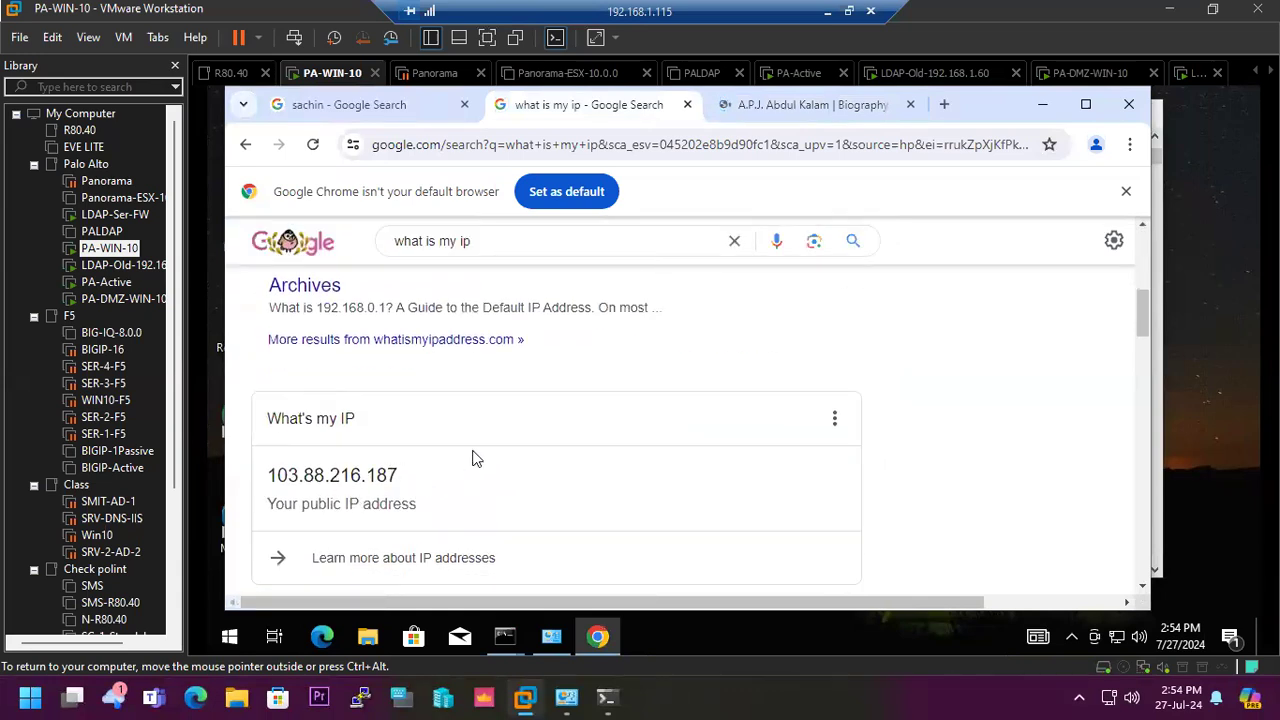
click(315, 146)
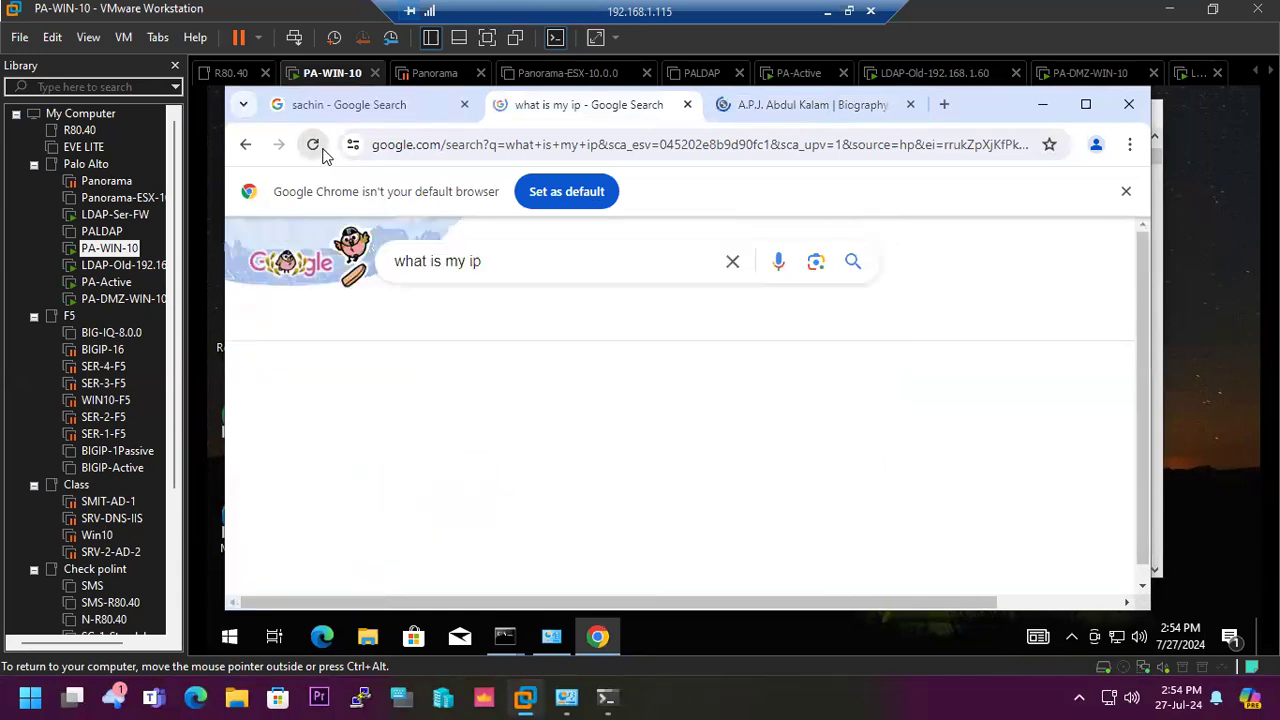
drag(403, 476, 266, 480)
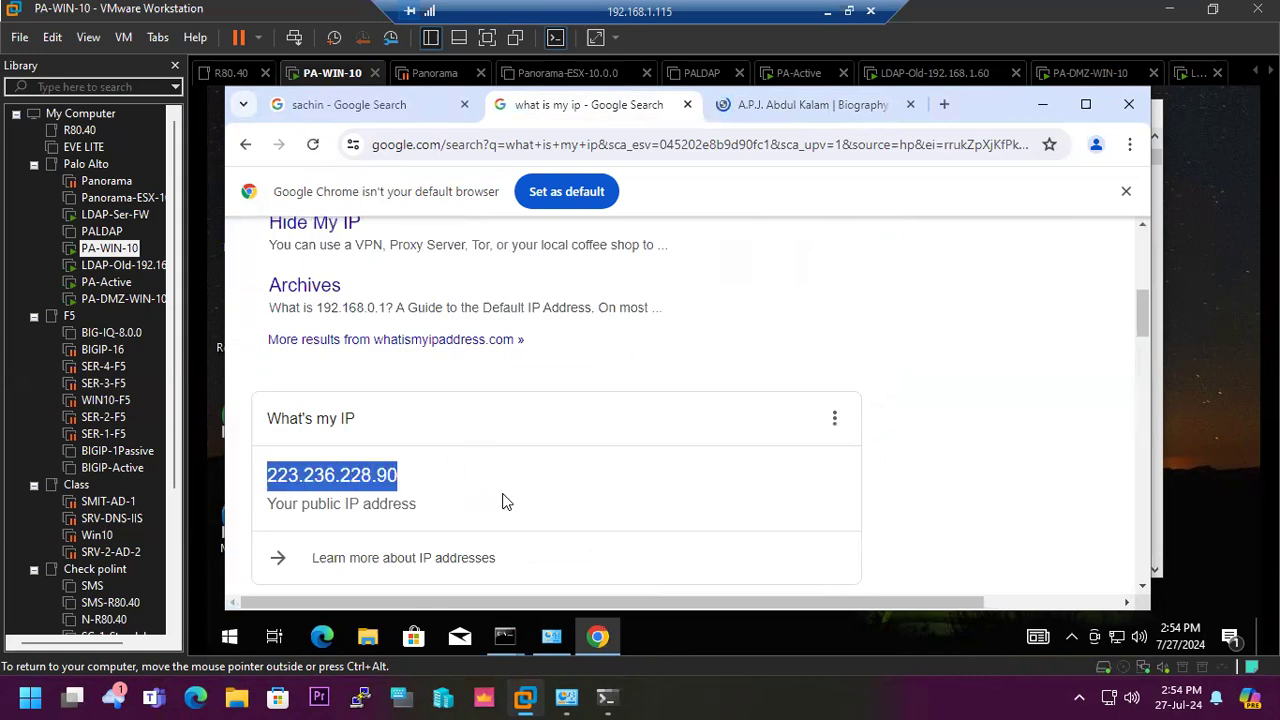
click(500, 637)
click(555, 546)
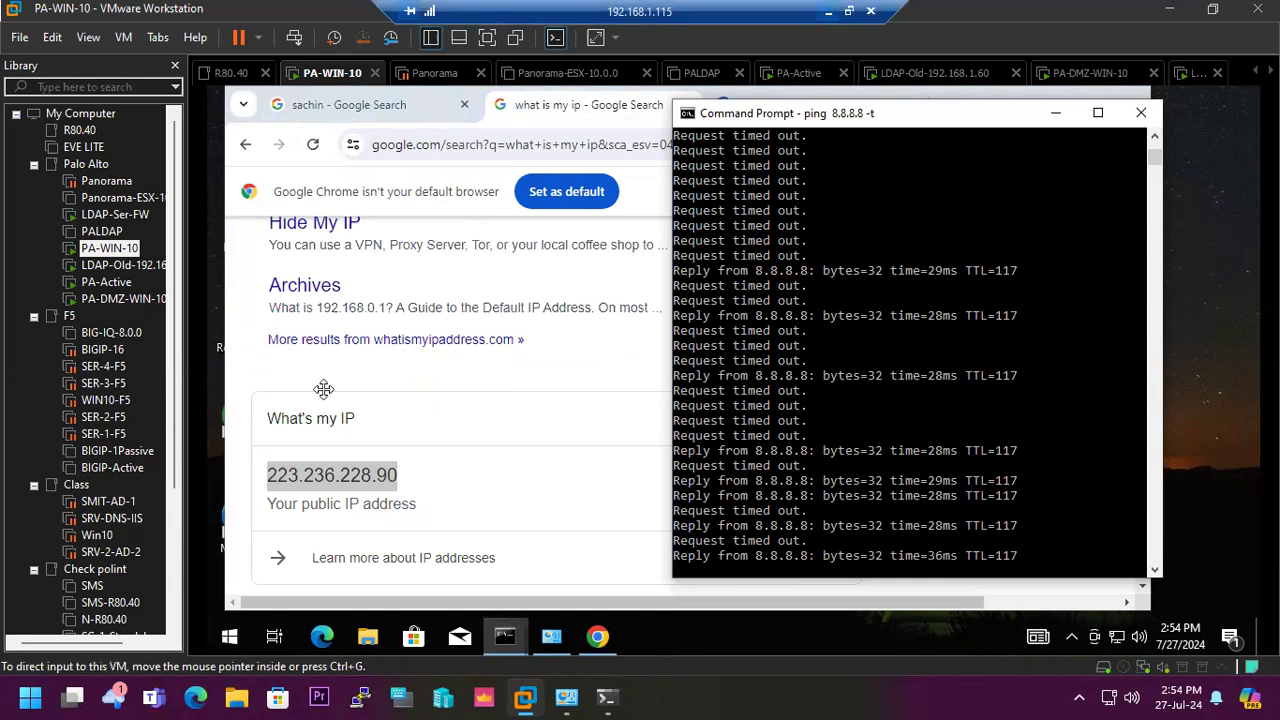
- Set the destination zone of the Internat NAT rule to SD-WAN on the PA-VM firewall and commit the change
click(828, 18)
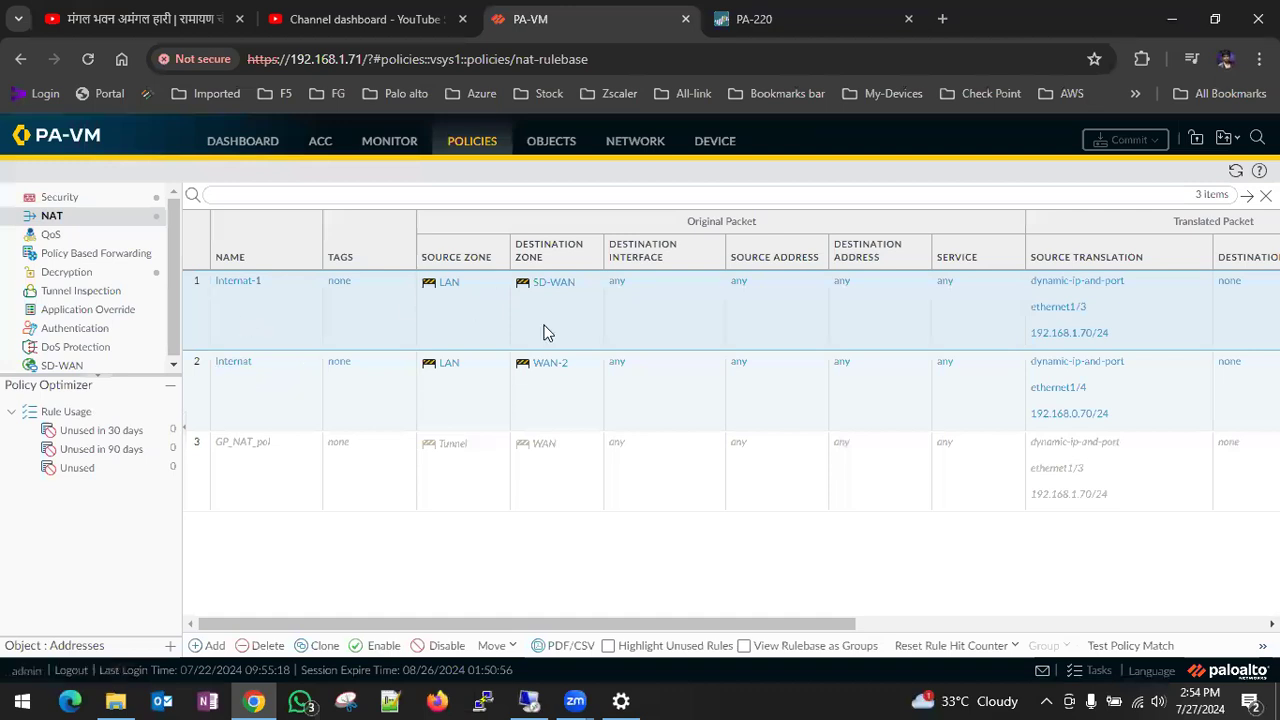
click(233, 366)
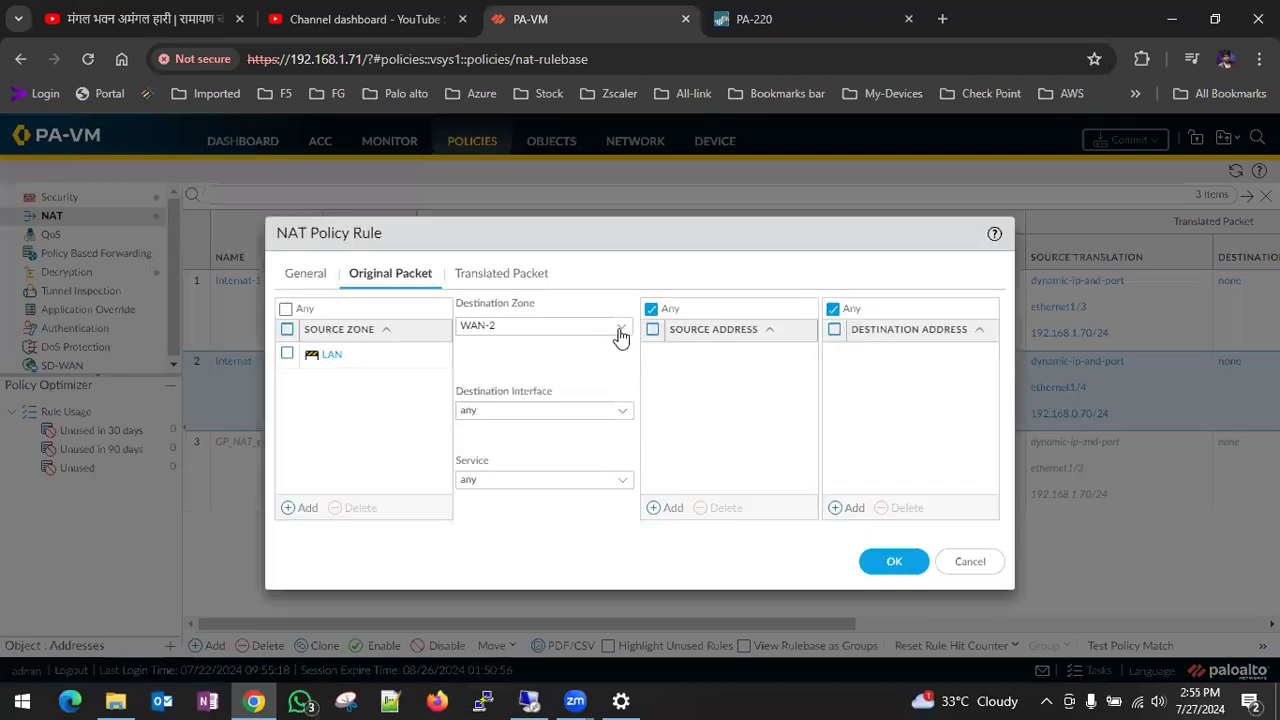
click(620, 336)
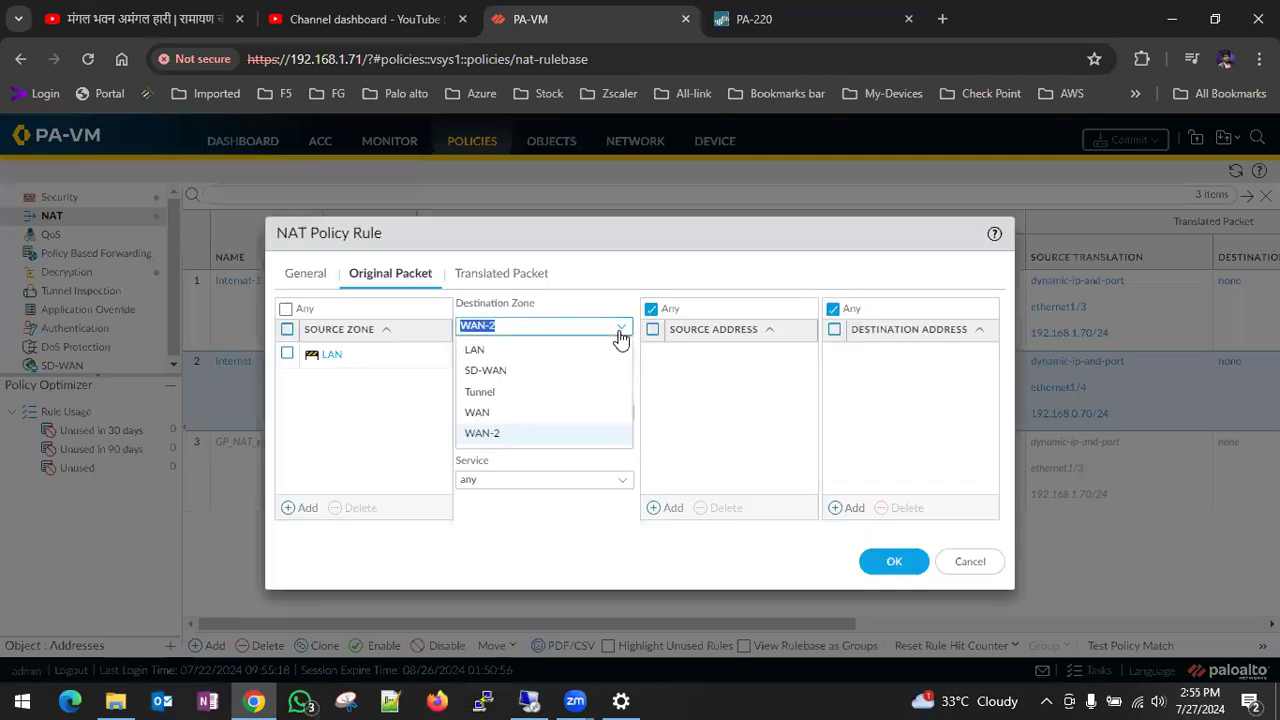
click(523, 376)
click(888, 562)
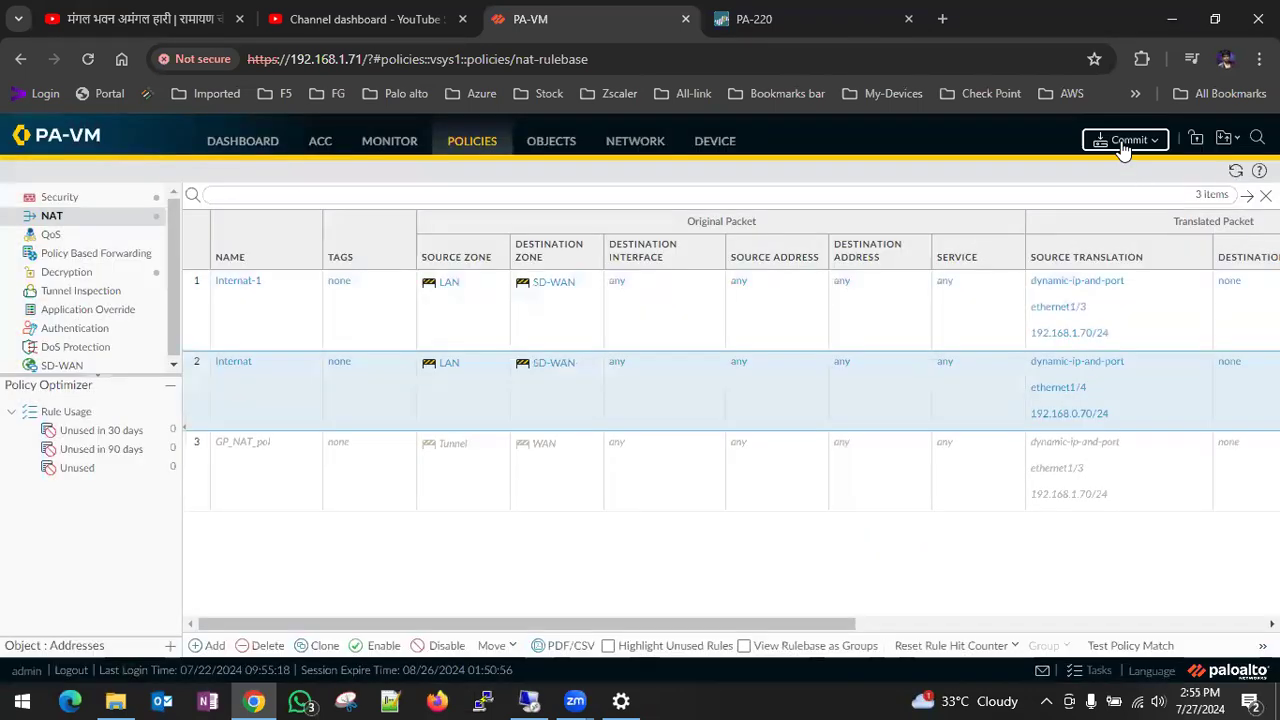
click(1124, 140)
click(806, 605)
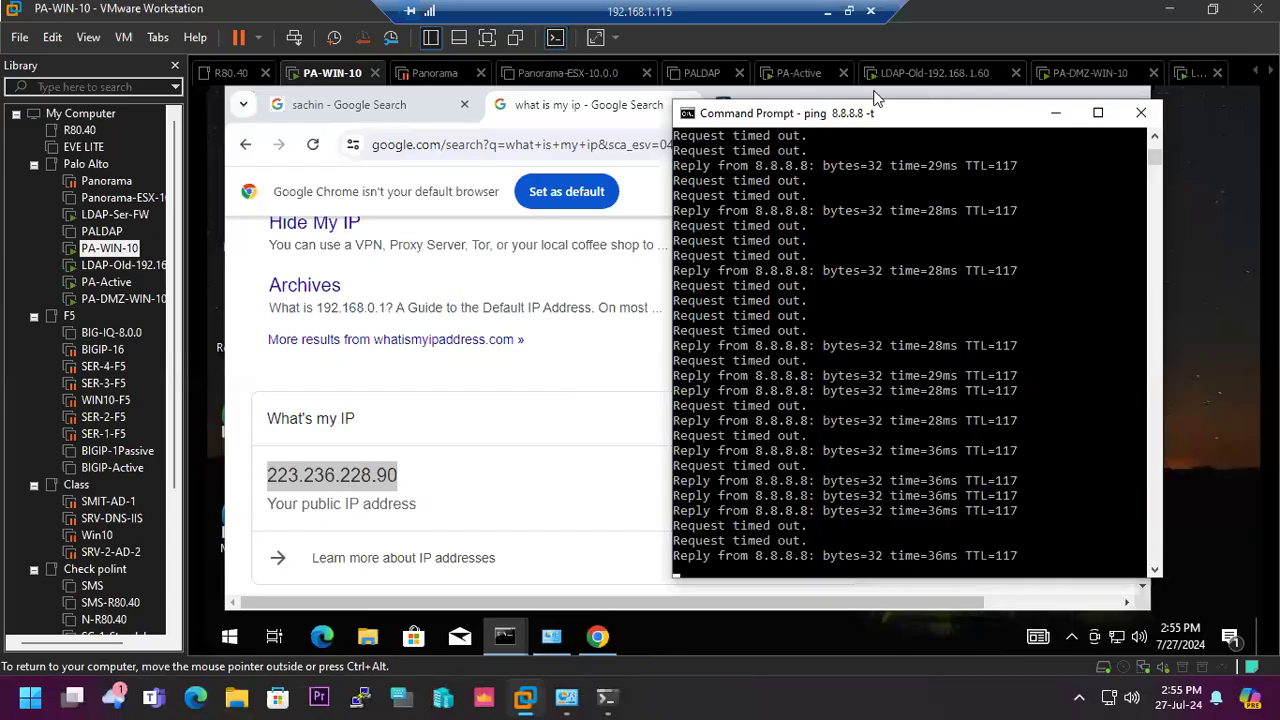
- Check the network connection details shown on the PA-DMZ-WIN-10 machine
click(1079, 80)
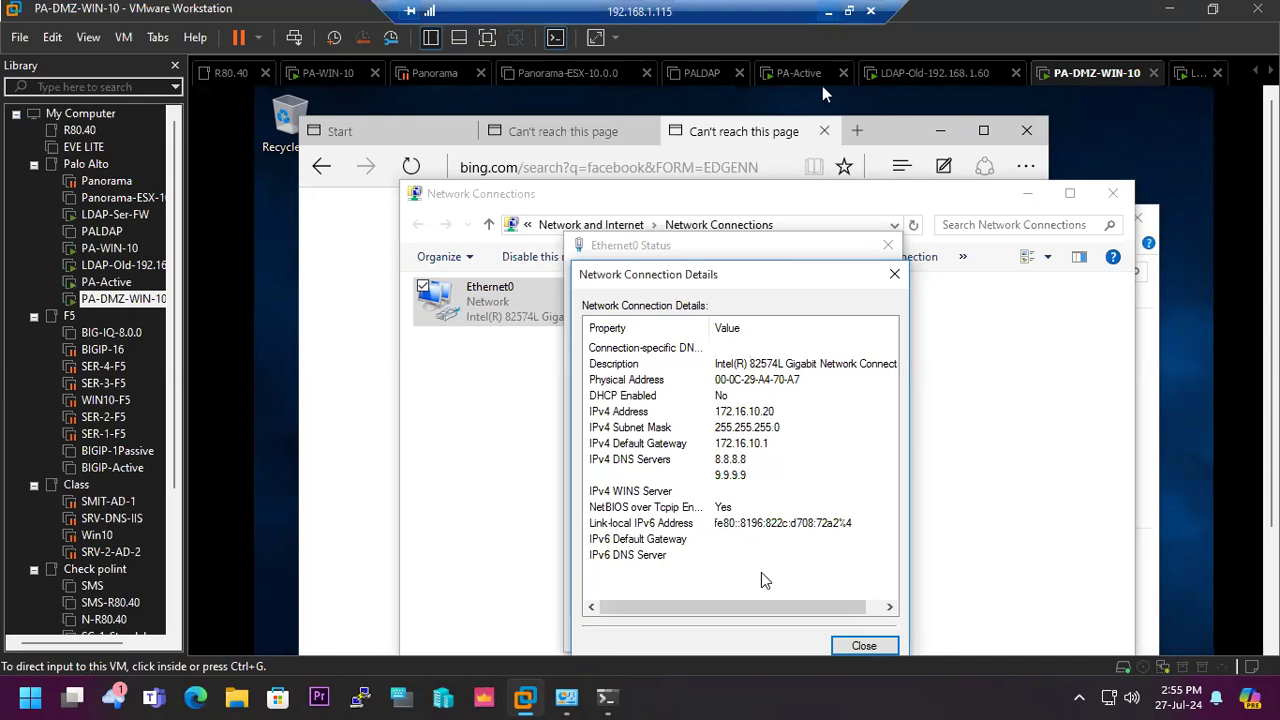
click(828, 12)
- Review the Ethernet interfaces of the PA-VM firewall and the traffic logs of the PA-220 firewall
click(646, 147)
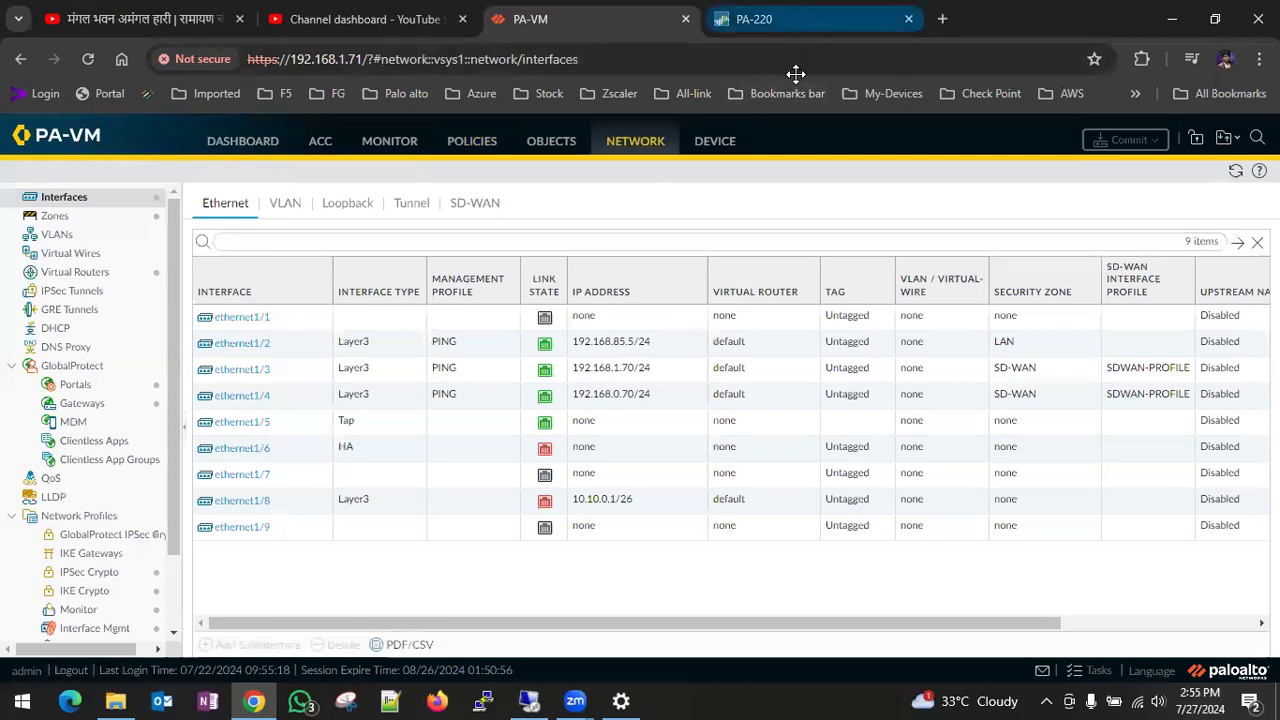
click(793, 14)
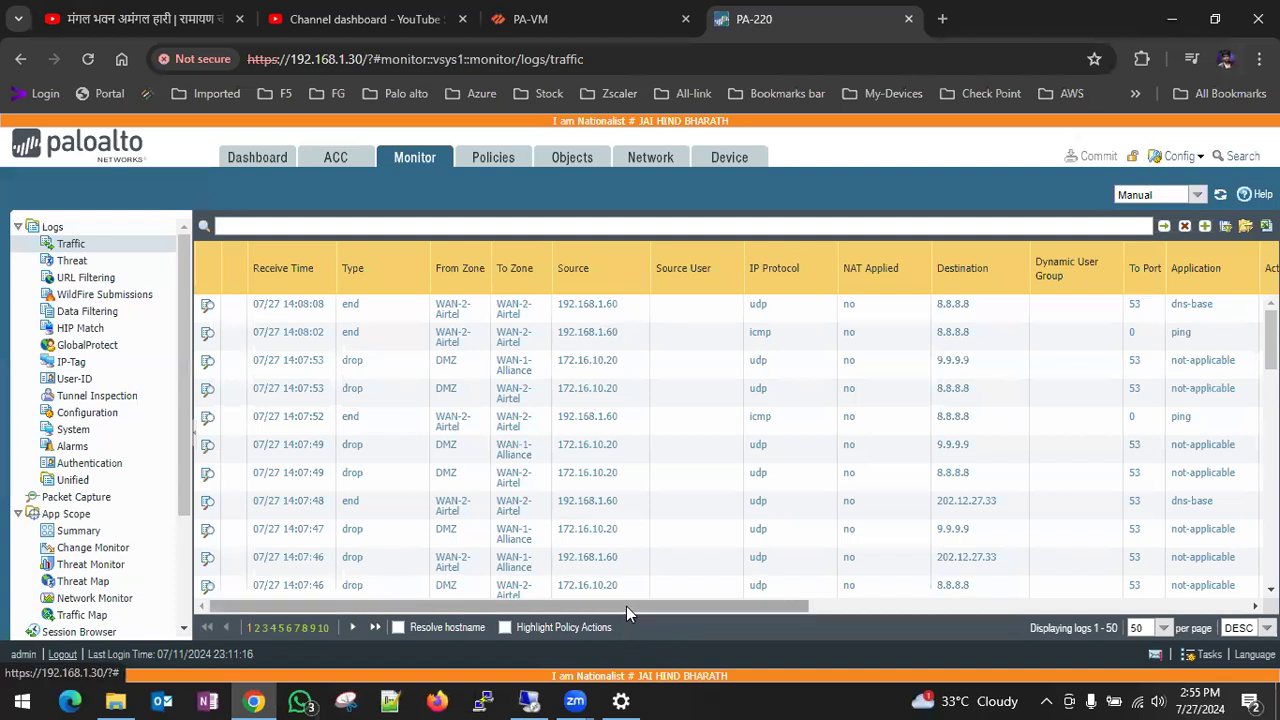
drag(626, 606, 628, 604)
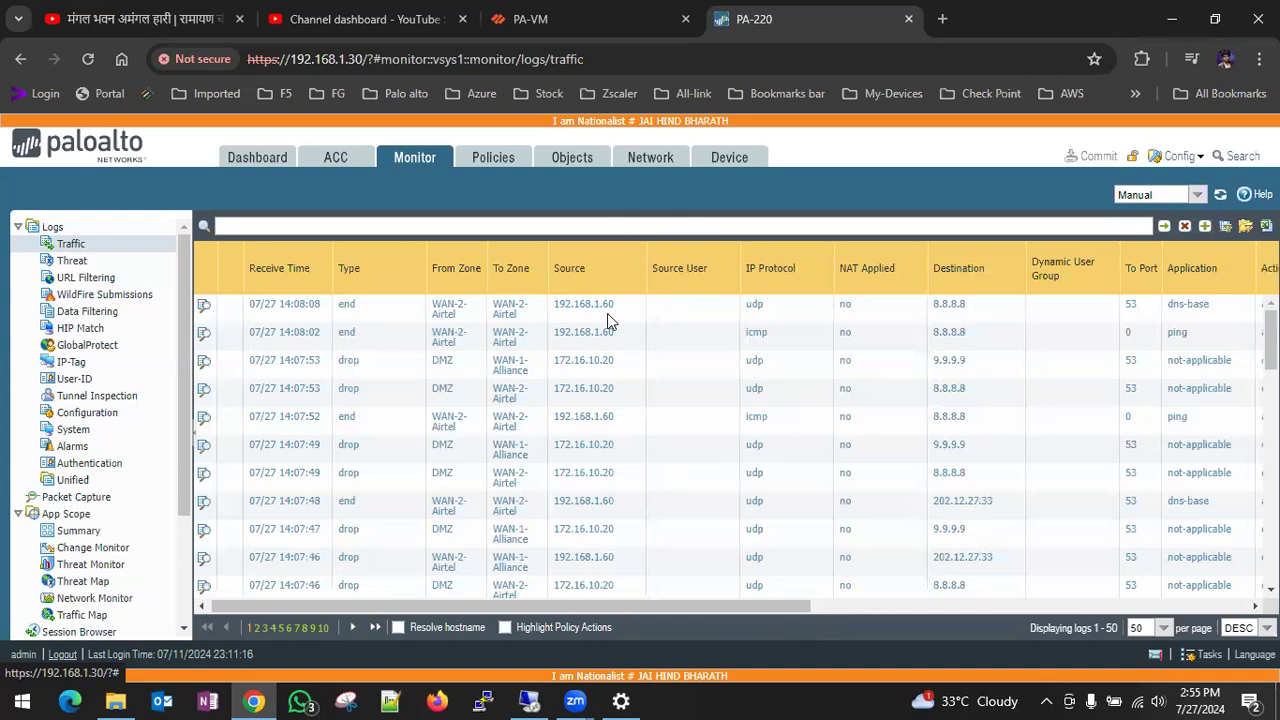
- Switch to the LDAP-Old-192.168.1.60 server and sign in to the SMIT domain's Administrator account with its password
click(531, 701)
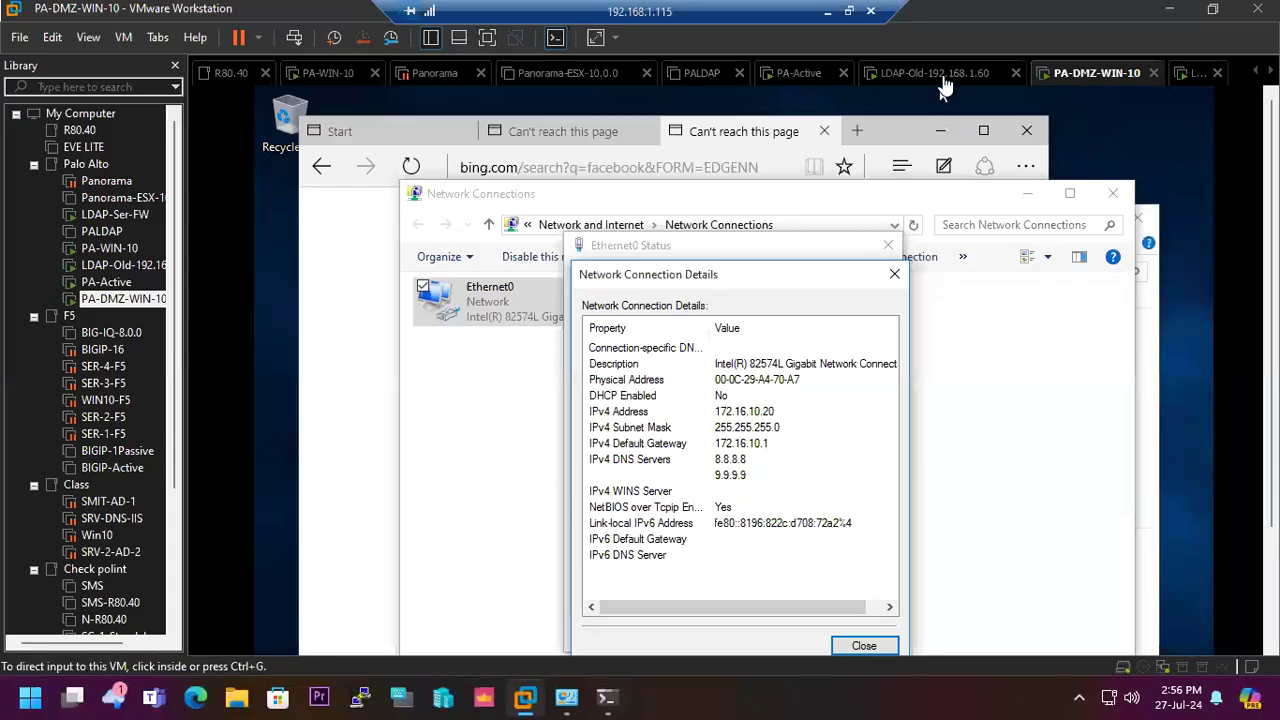
click(940, 80)
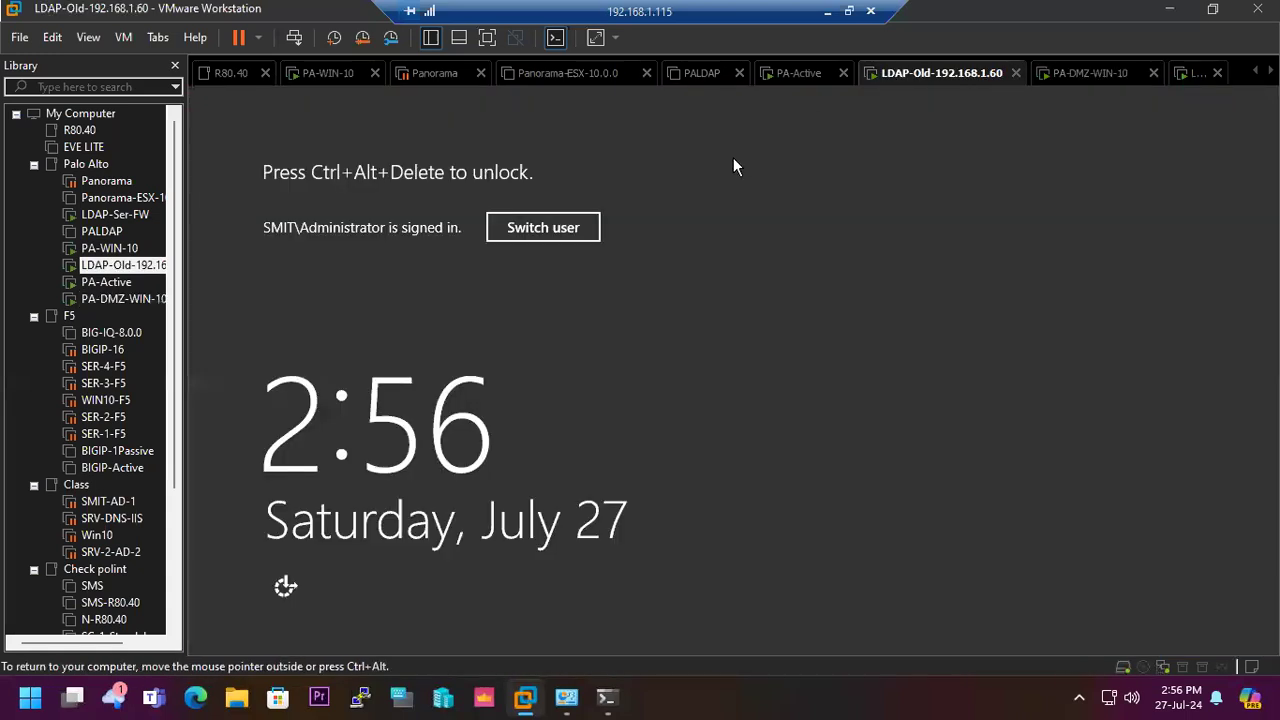
click(587, 229)
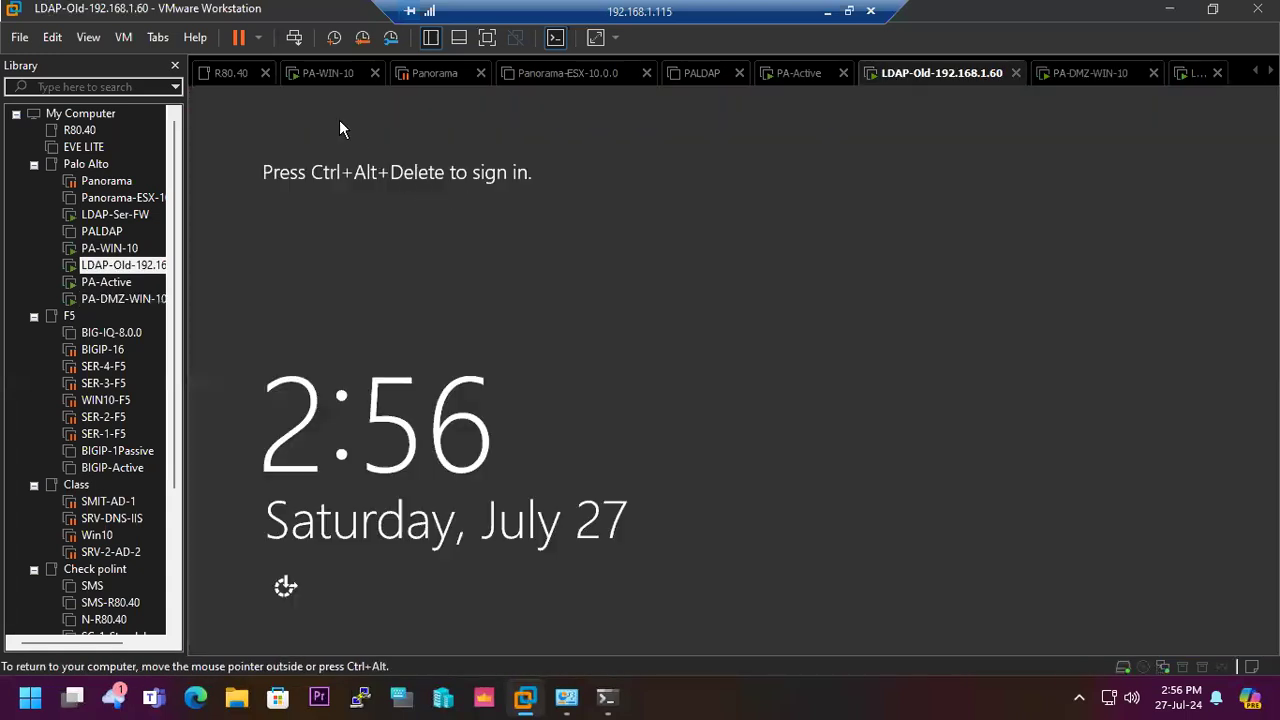
click(294, 38)
click(624, 298)
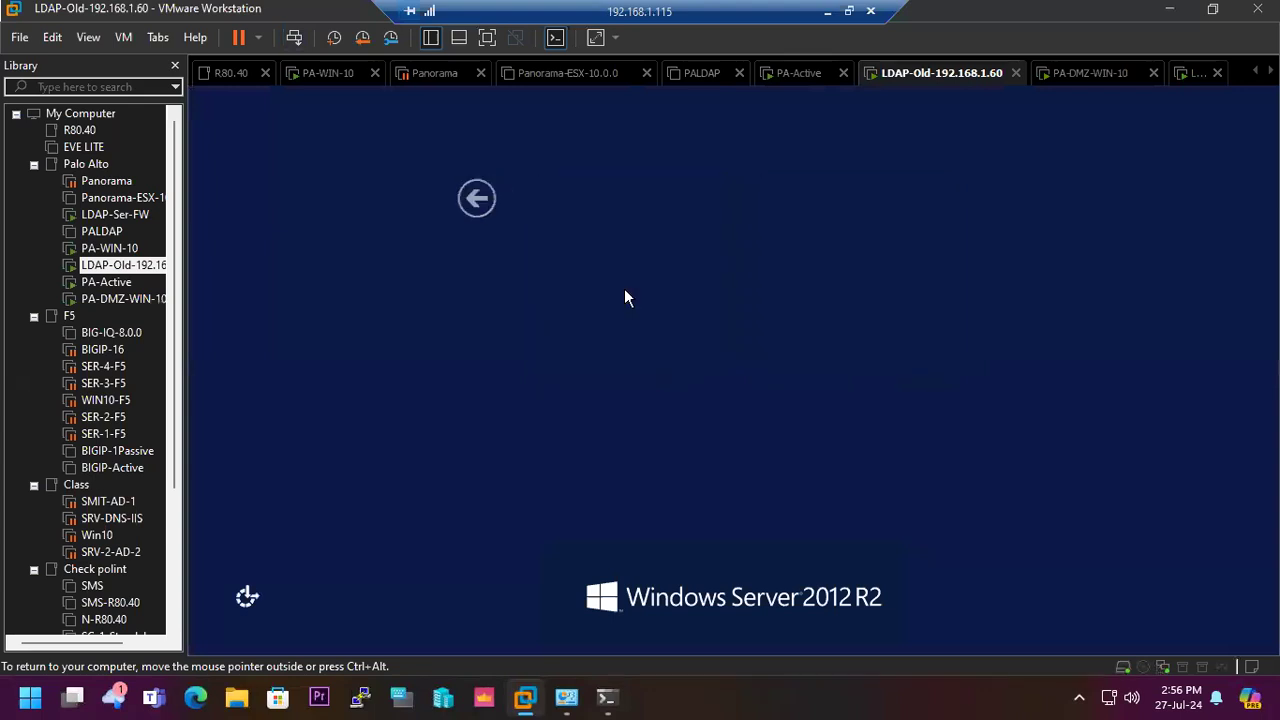
text(P@ssw••••)
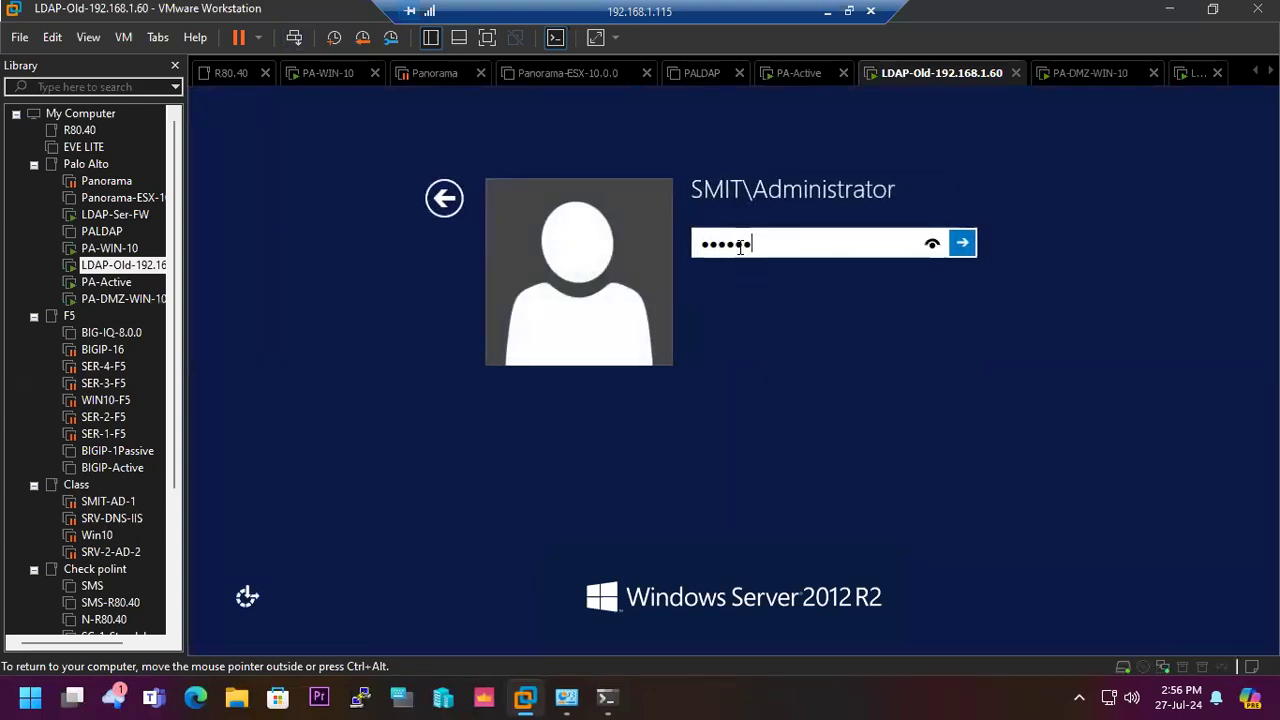
key(Return)
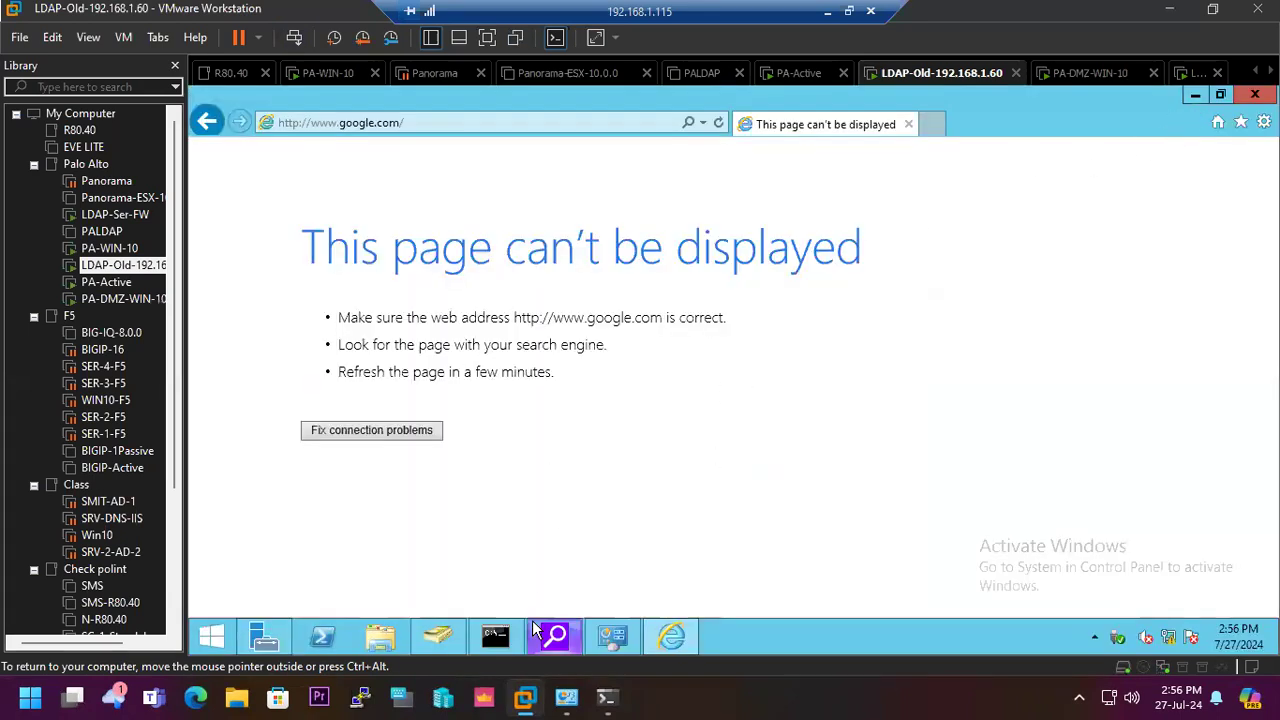
- Stop the running ping in the server's Command Prompt and trace the route with tracert 8.8.8.8
click(490, 638)
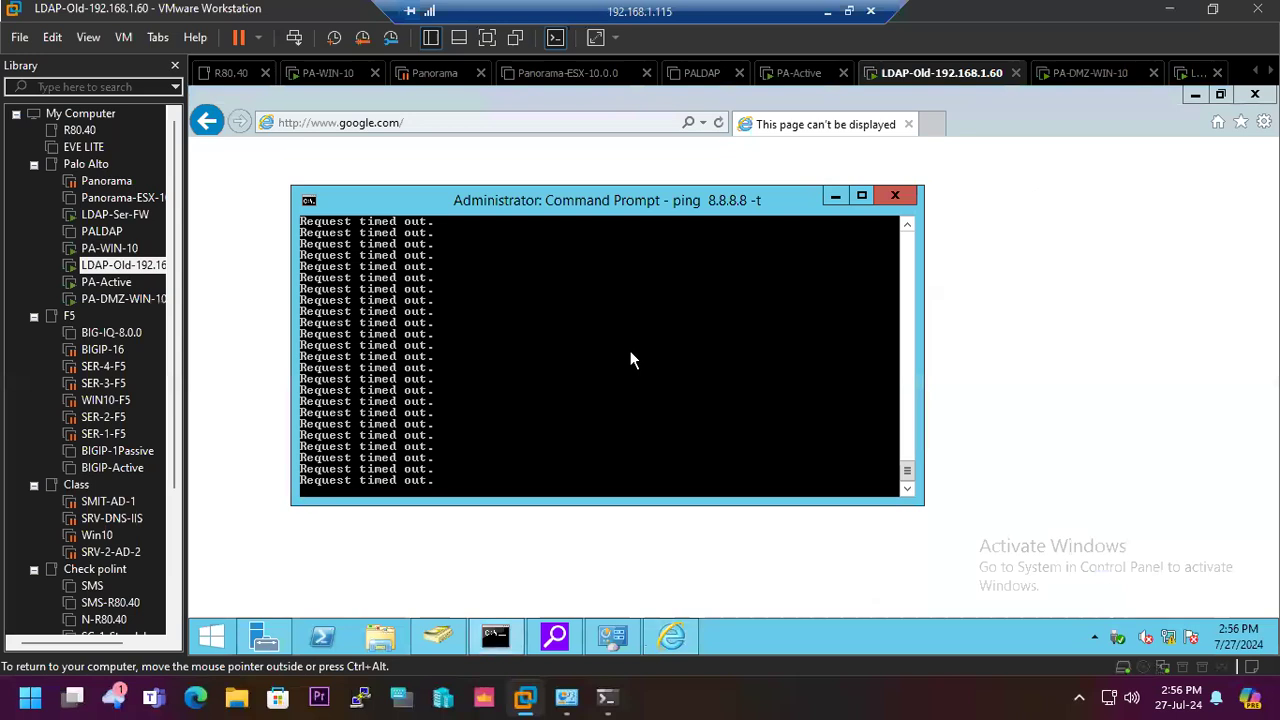
key(ctrl+c)
text(r)
text(ac)
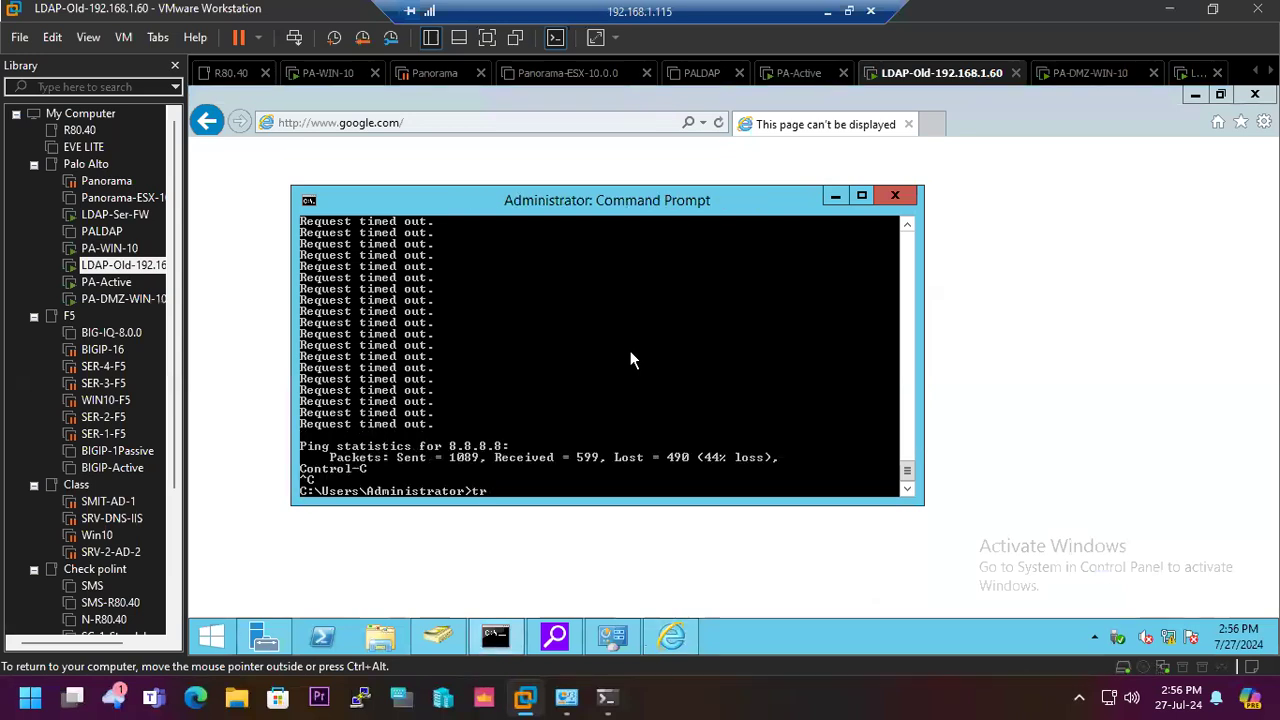
text(ert )
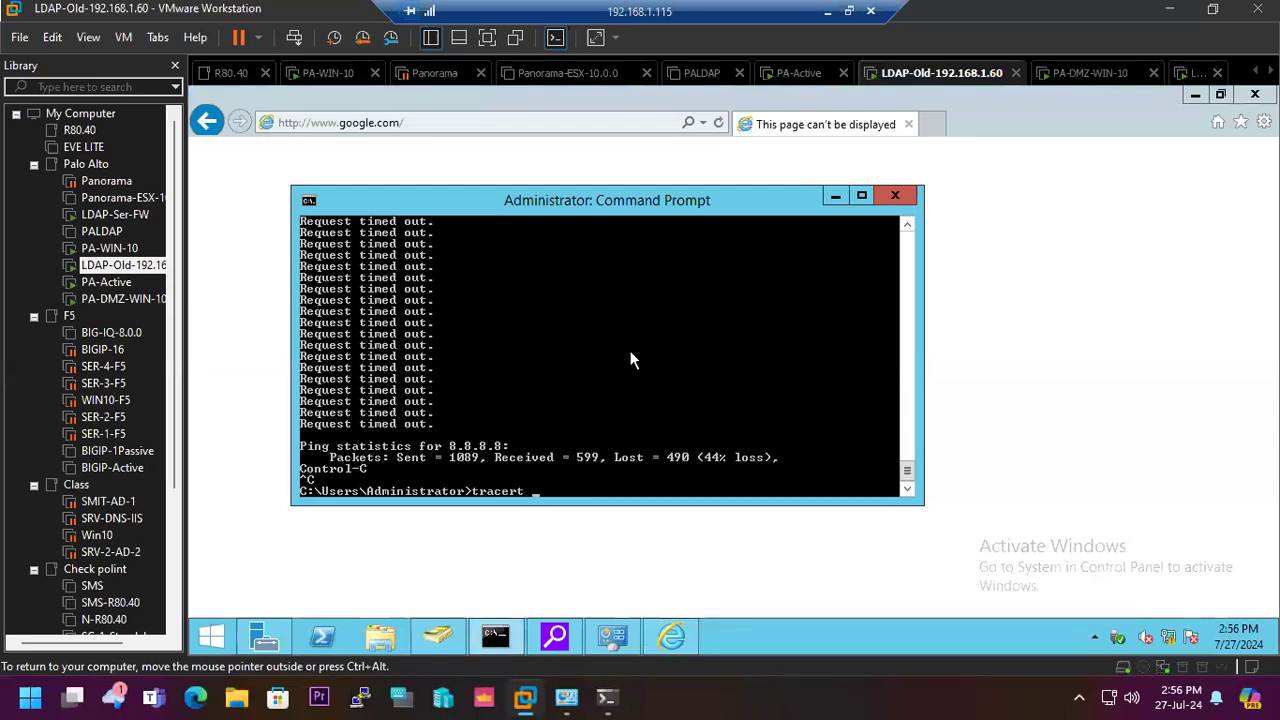
text(8.8.8.8)
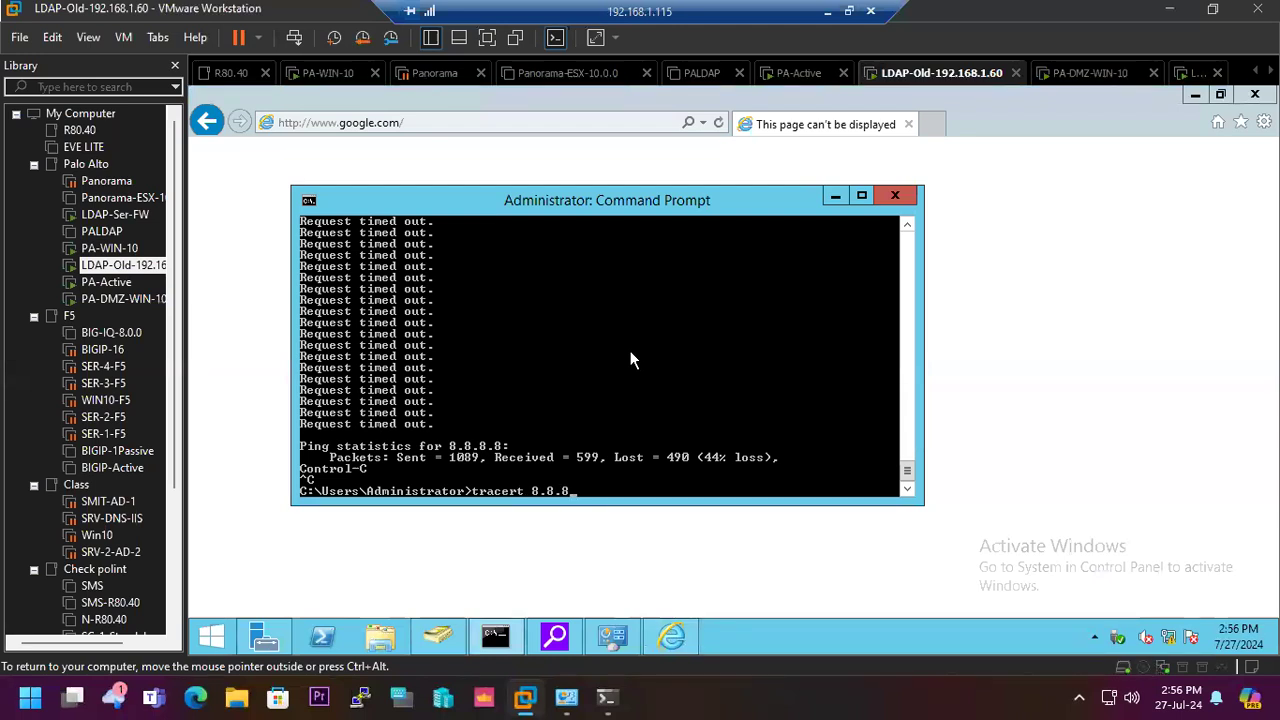
key(Return)
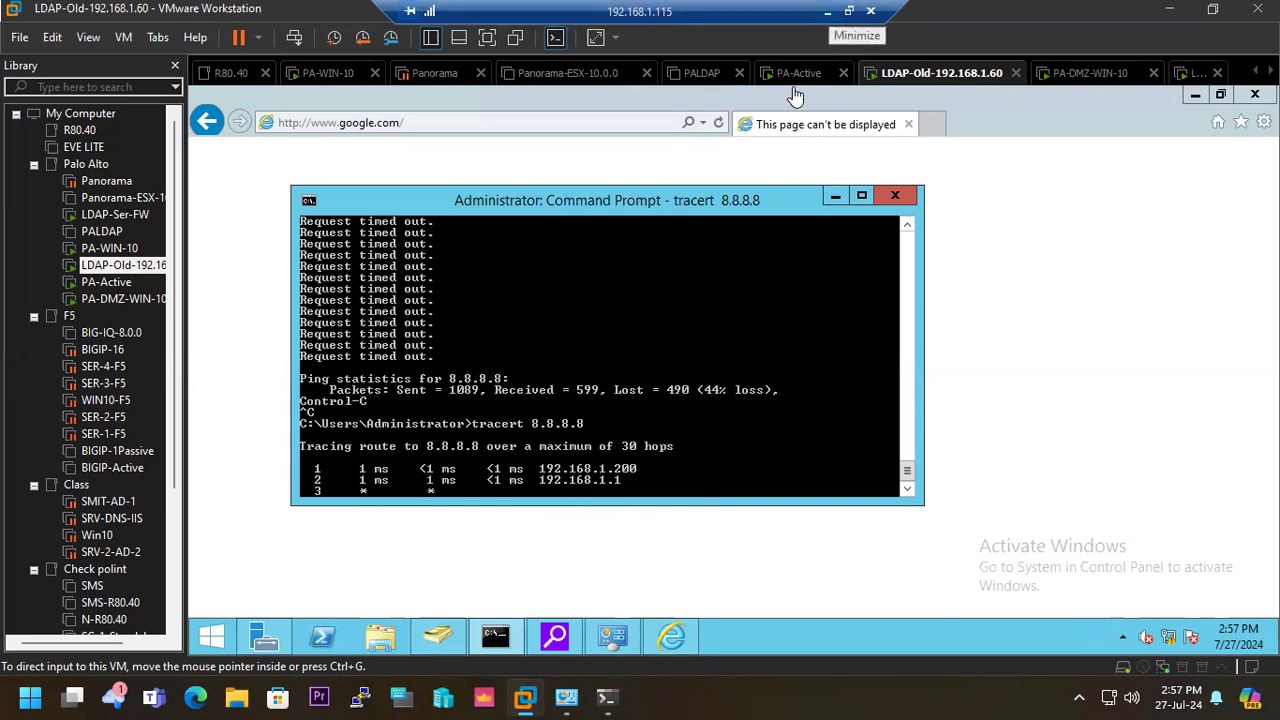
- On the PA-VM firewall, set the ethernet1/5 interface type to Layer3 and assign it to the default virtual router
click(825, 12)
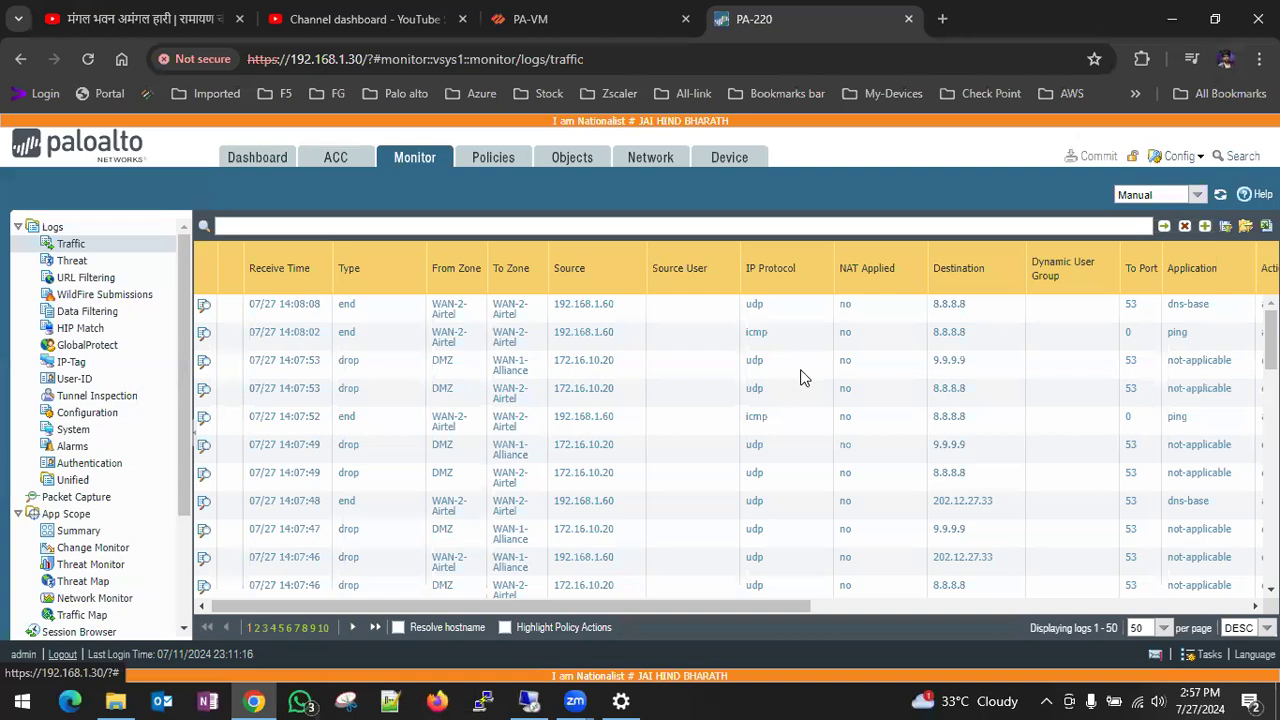
click(605, 26)
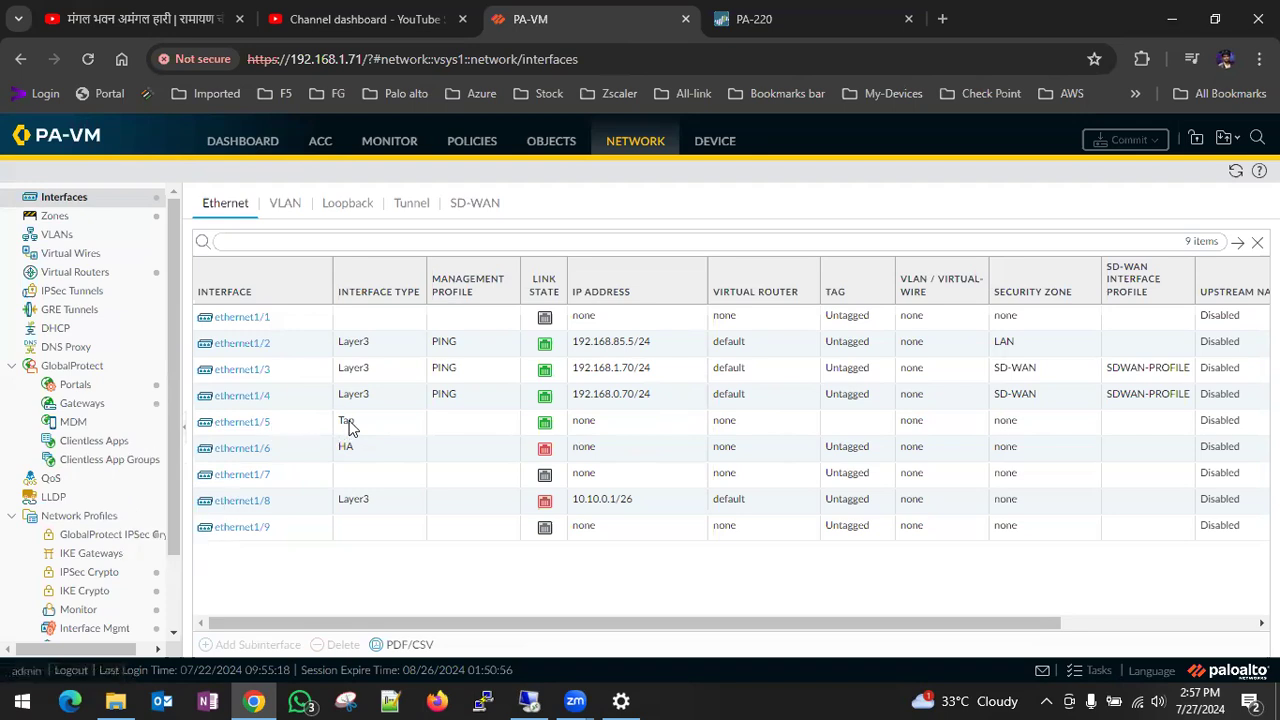
click(267, 426)
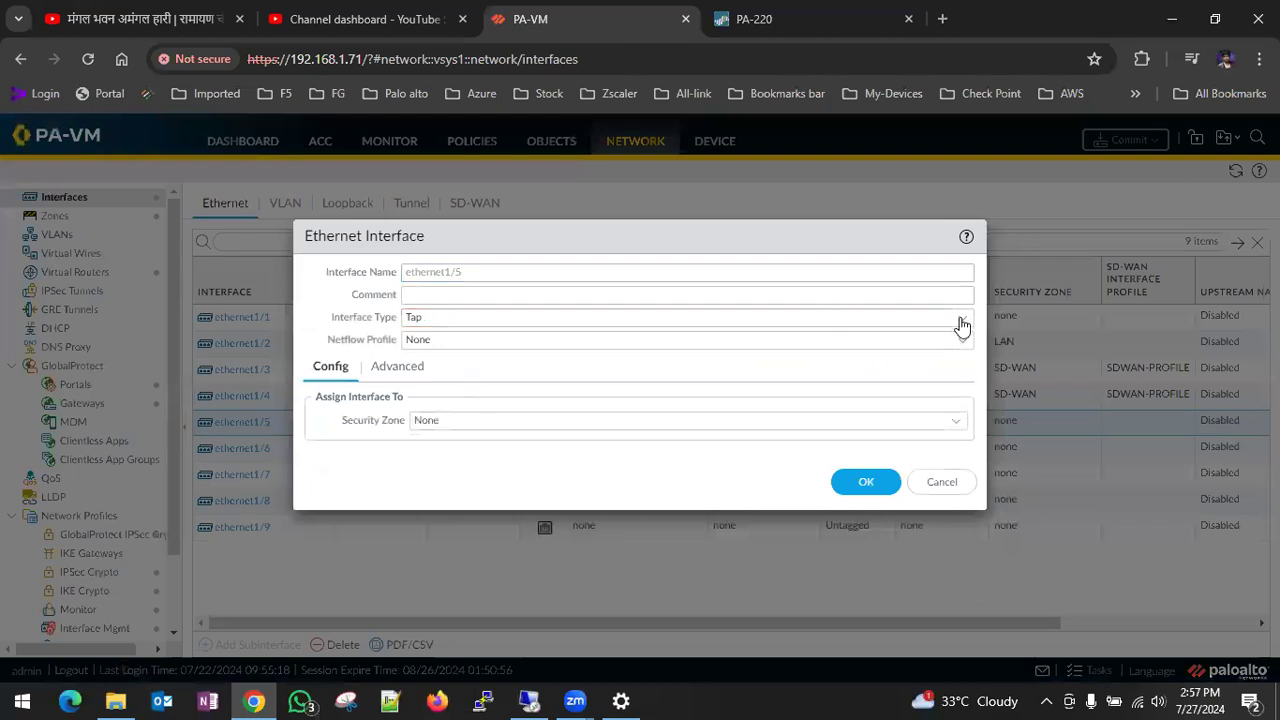
click(960, 318)
click(448, 426)
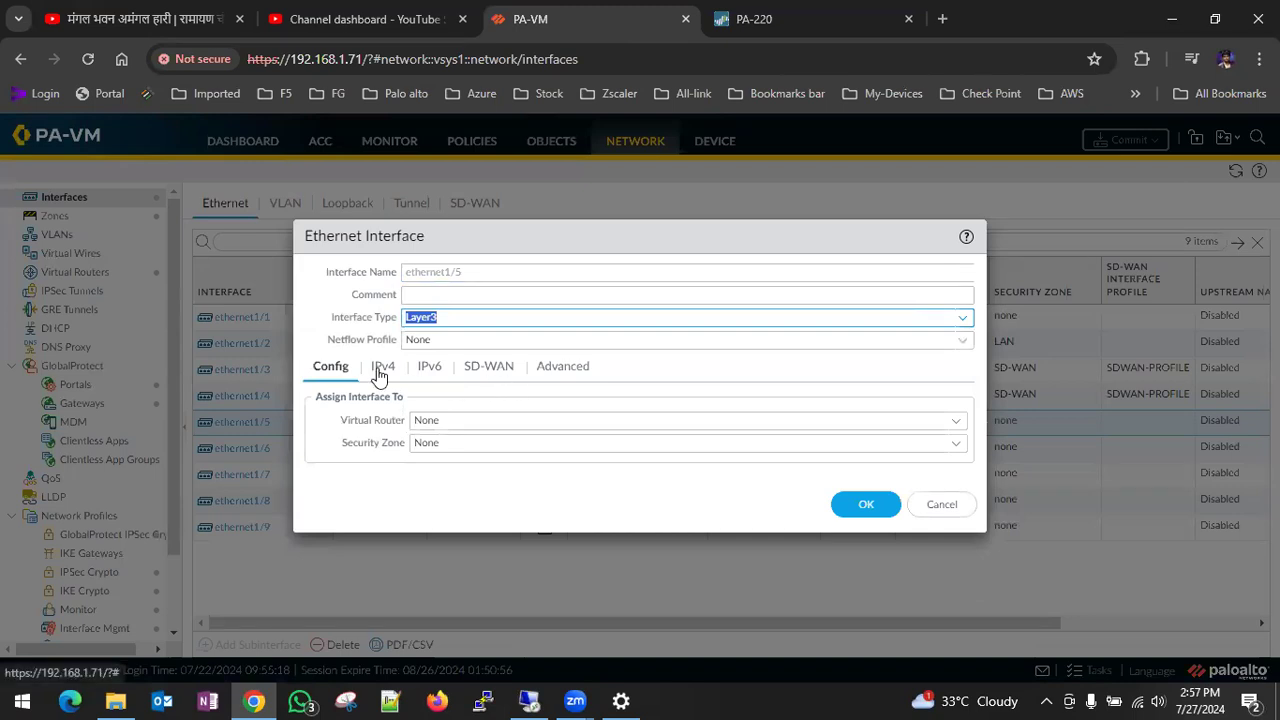
click(956, 421)
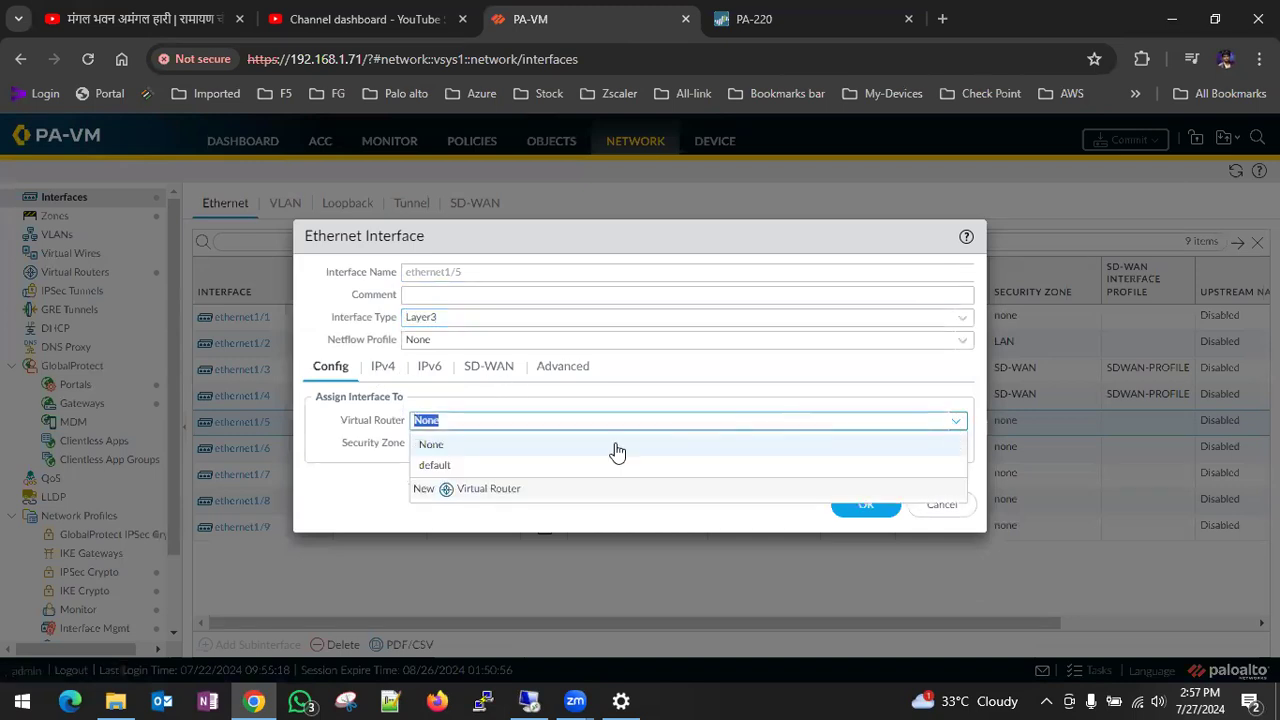
click(498, 468)
- Create a new security zone named DMZ for ethernet1/5 and save the interface without an IPv4 address
click(958, 446)
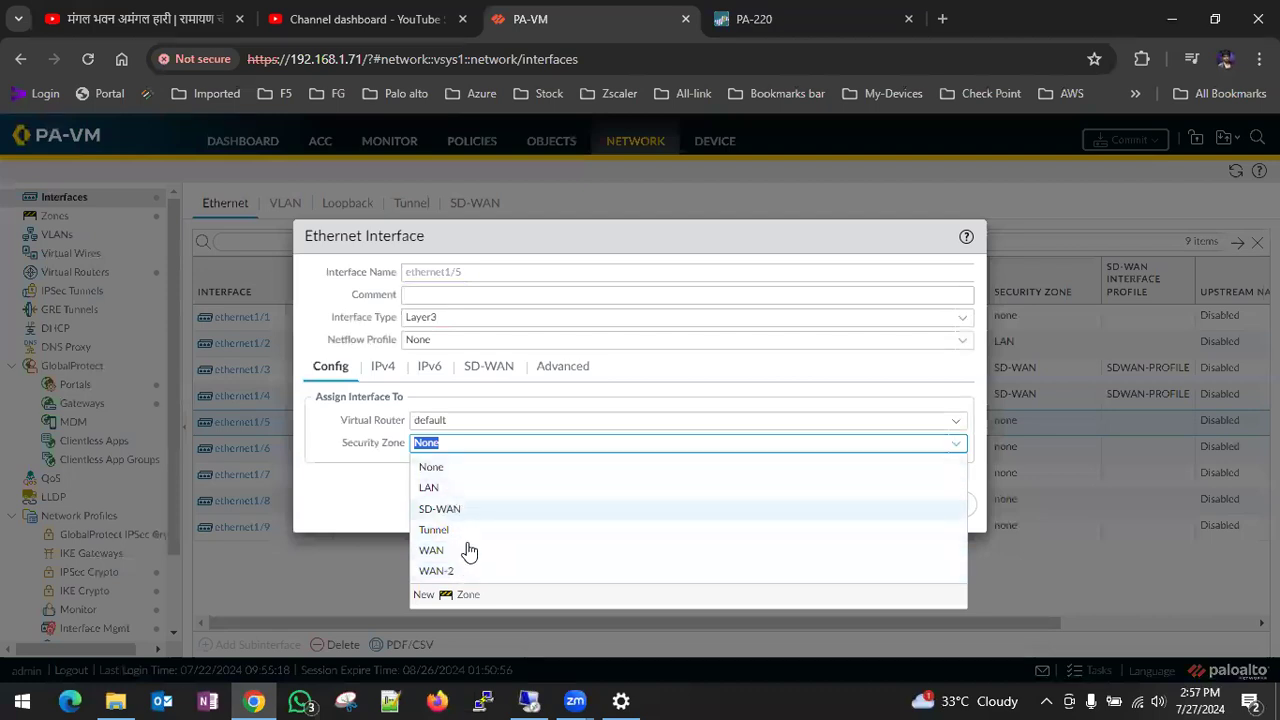
click(477, 597)
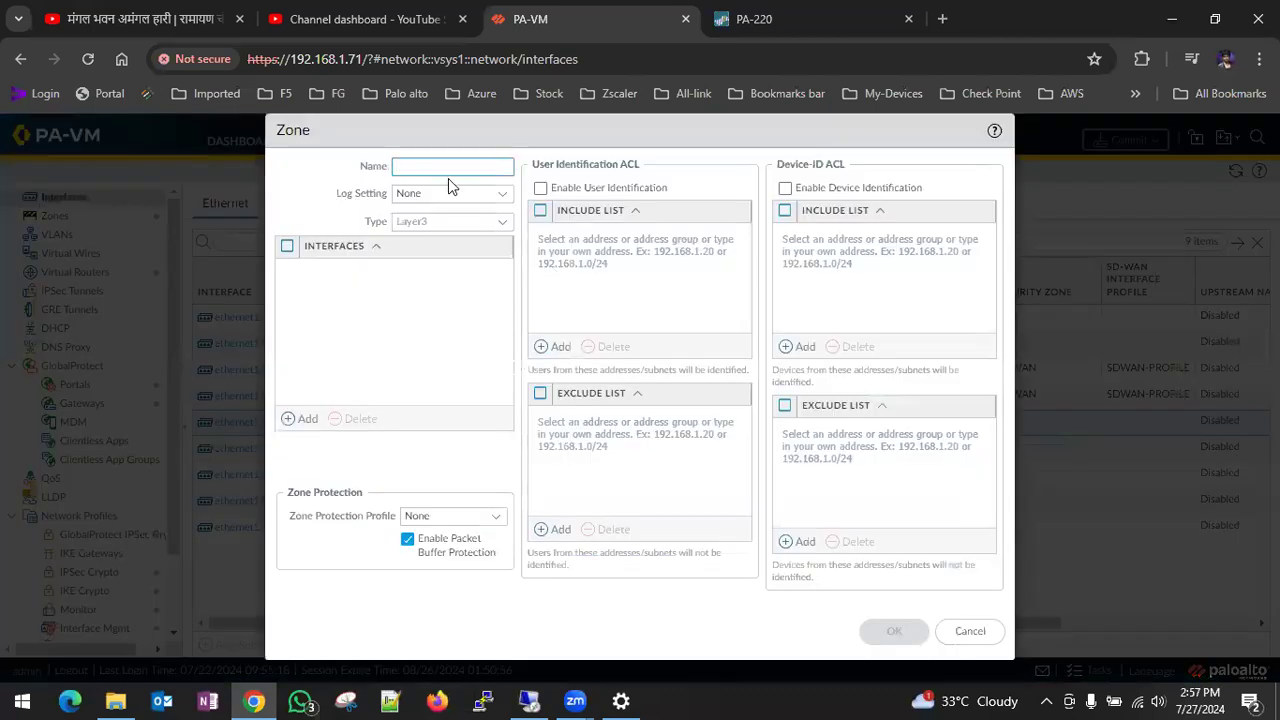
text(DMZ)
click(892, 630)
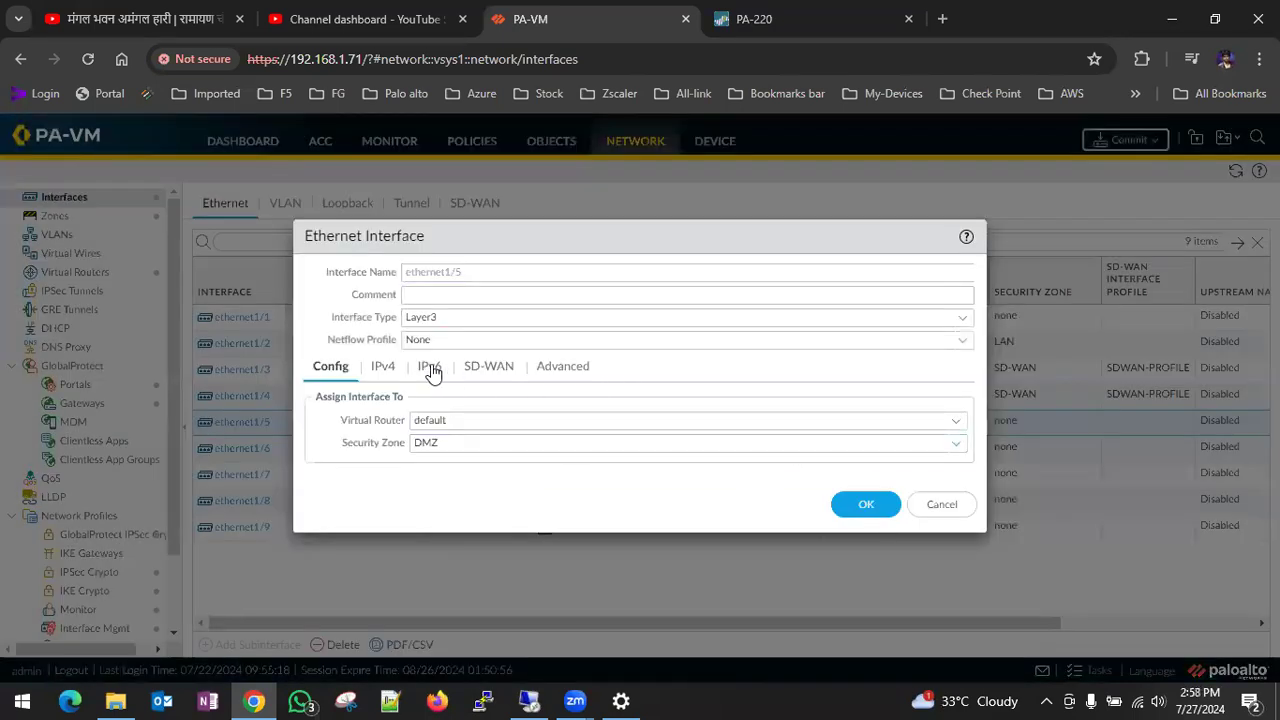
click(393, 372)
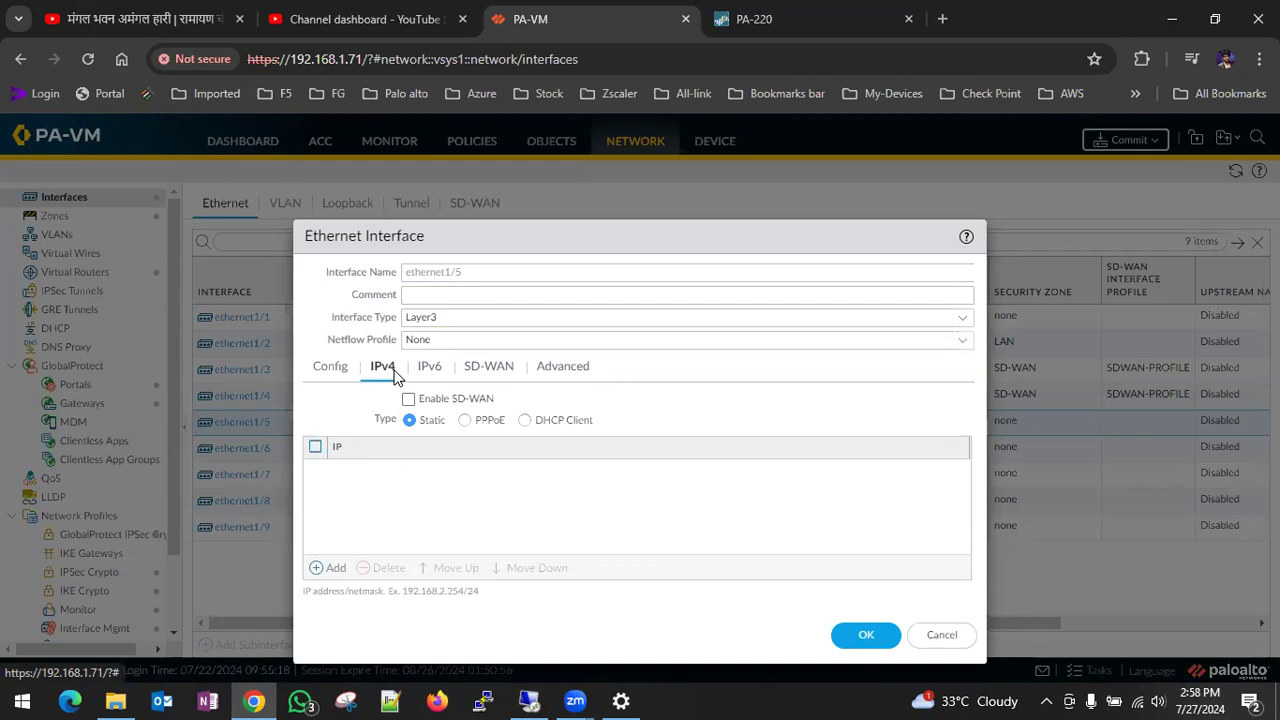
click(866, 636)
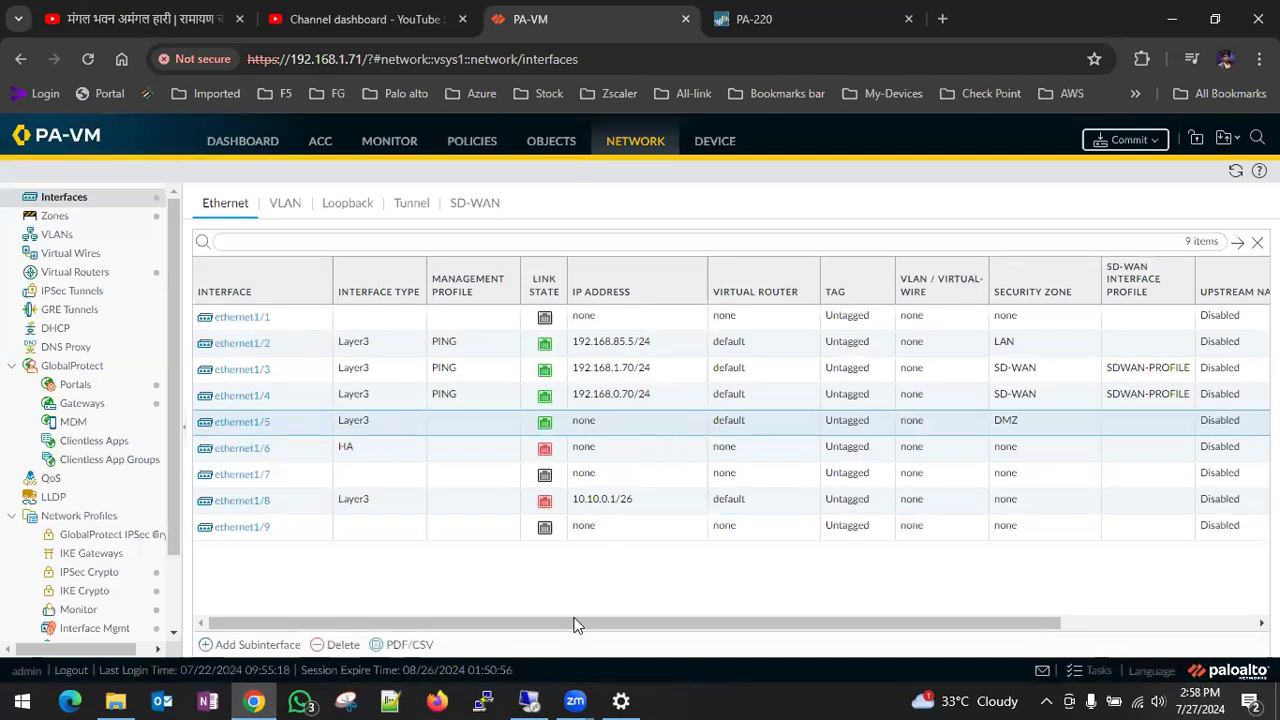
- Switch to the LDAP-Ser-FW server and check the network connection details of its Ethernet0 adapter
click(545, 700)
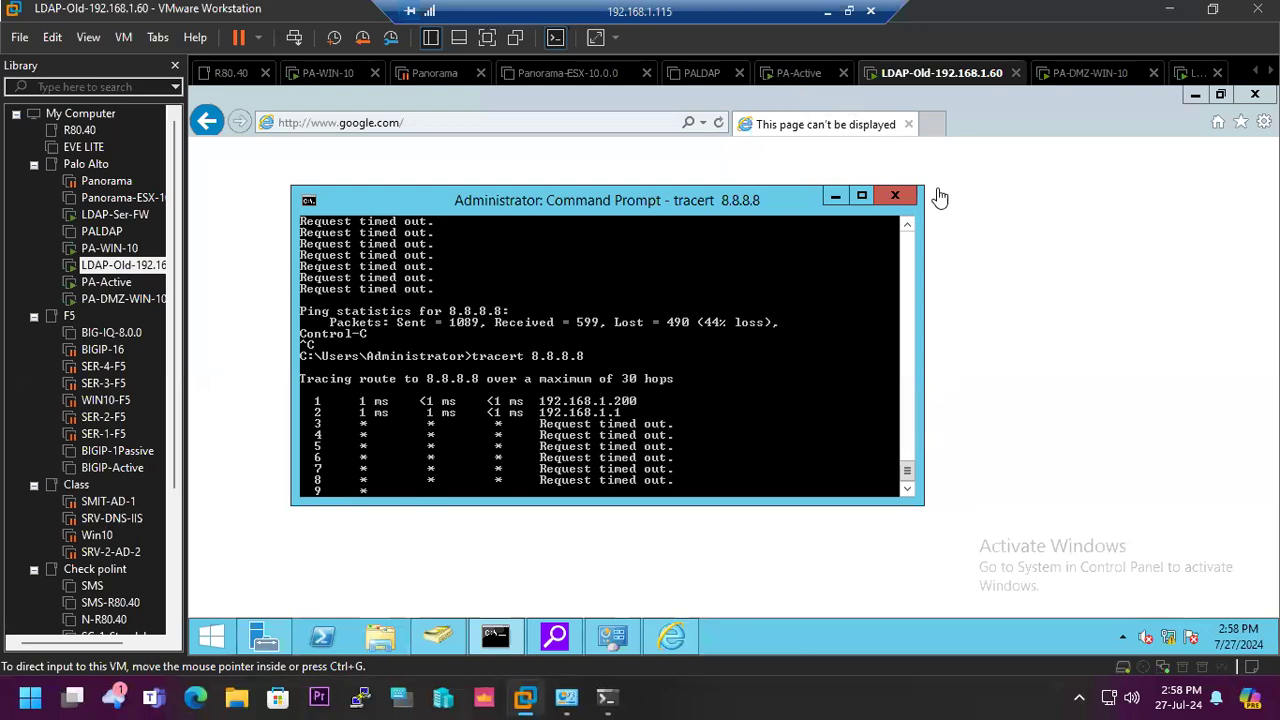
click(1113, 82)
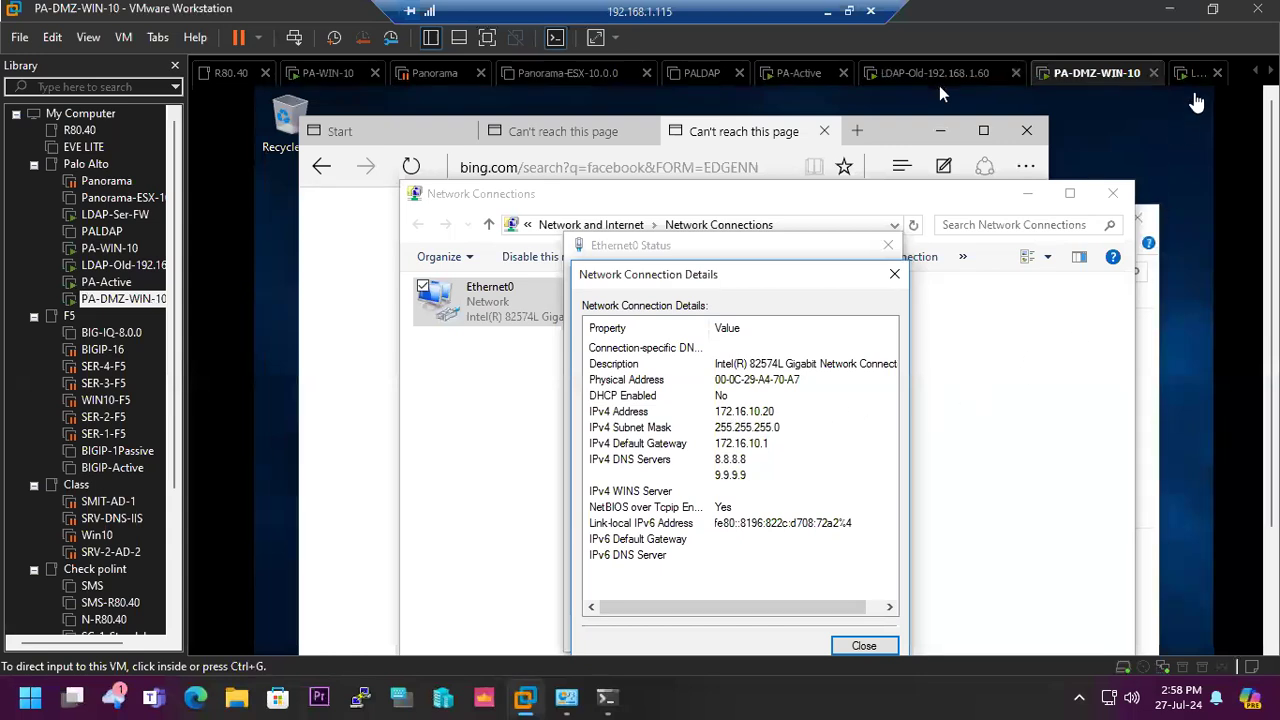
click(1194, 76)
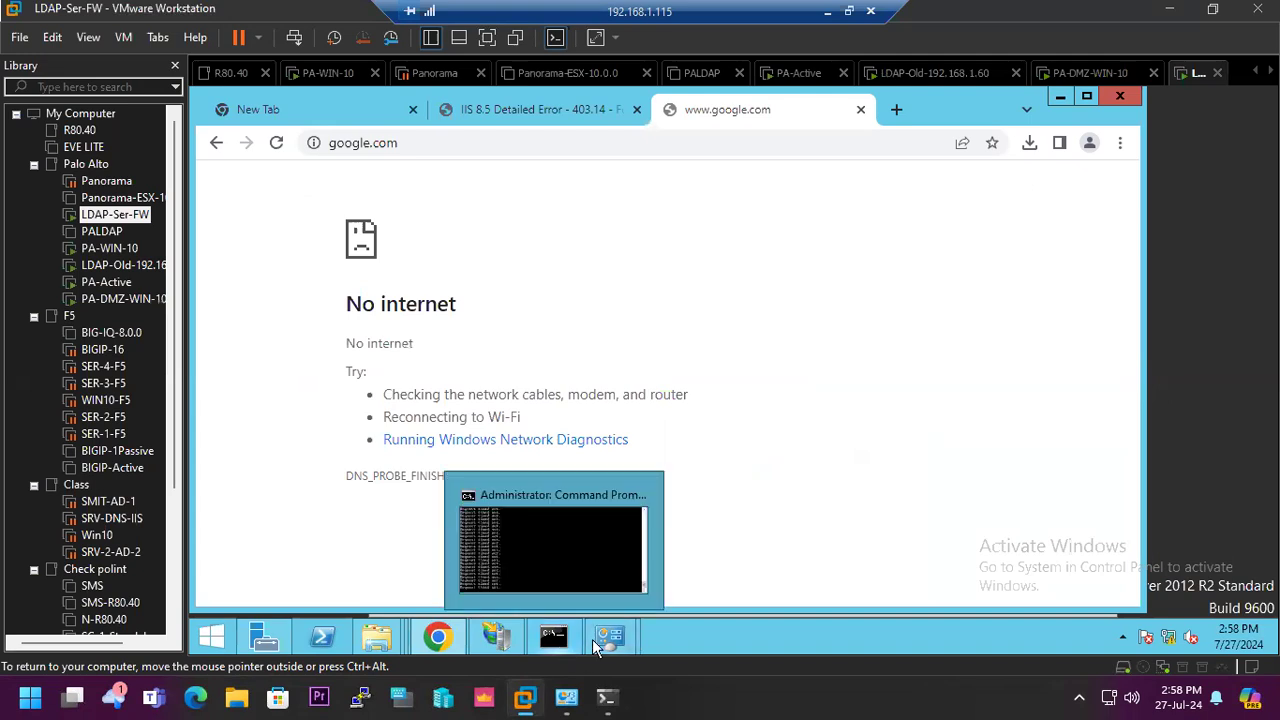
click(737, 495)
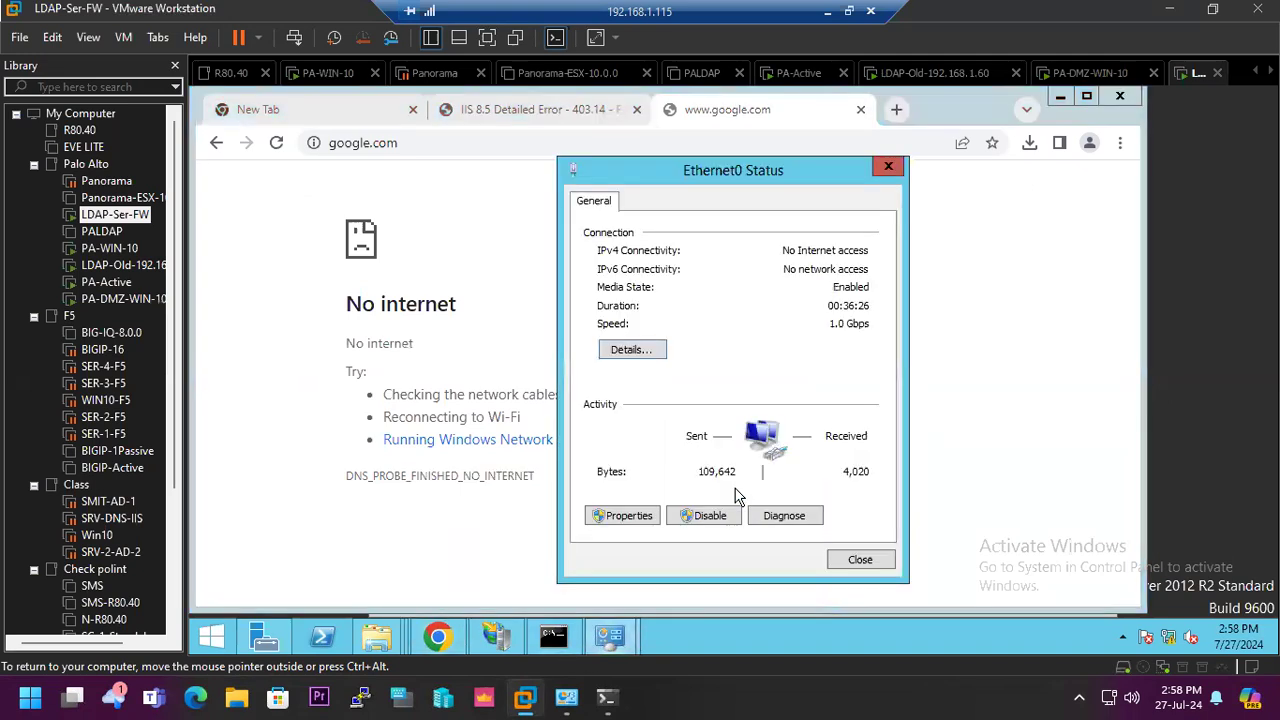
click(634, 354)
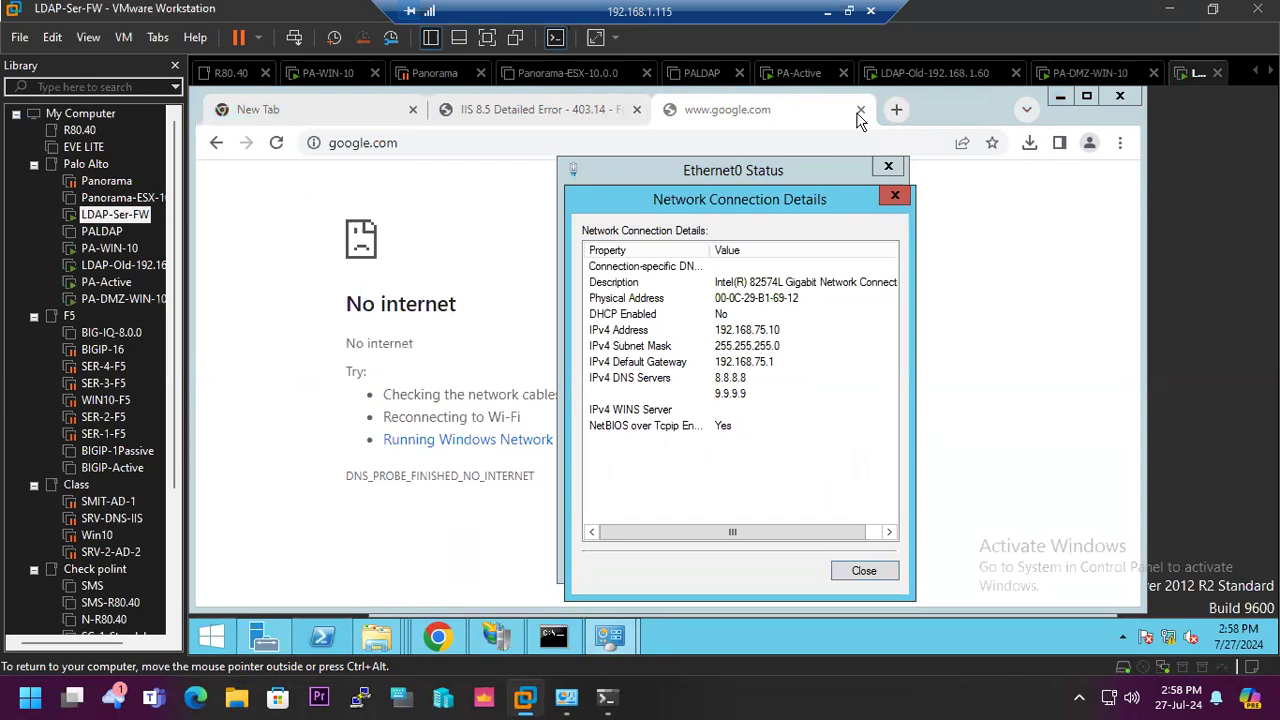
- Review the Ethernet interfaces of the PA-220 firewall and return to the PA-VM interface list
click(822, 10)
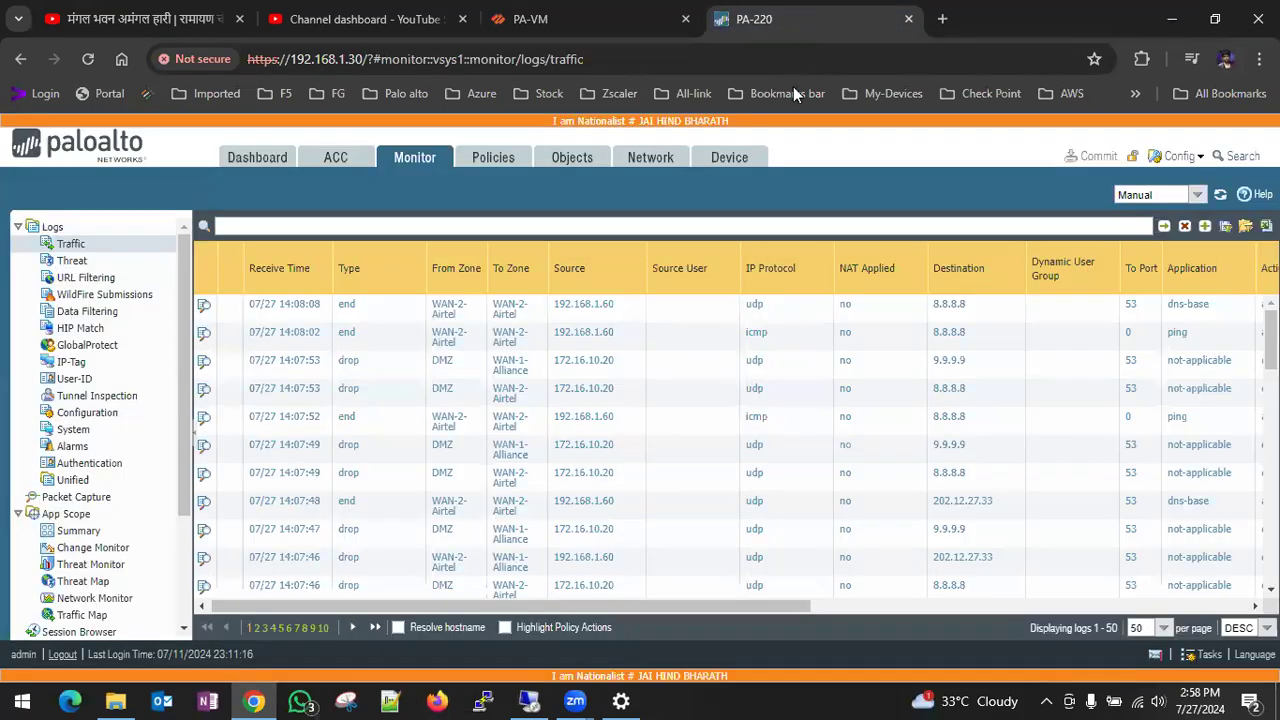
click(790, 20)
click(658, 168)
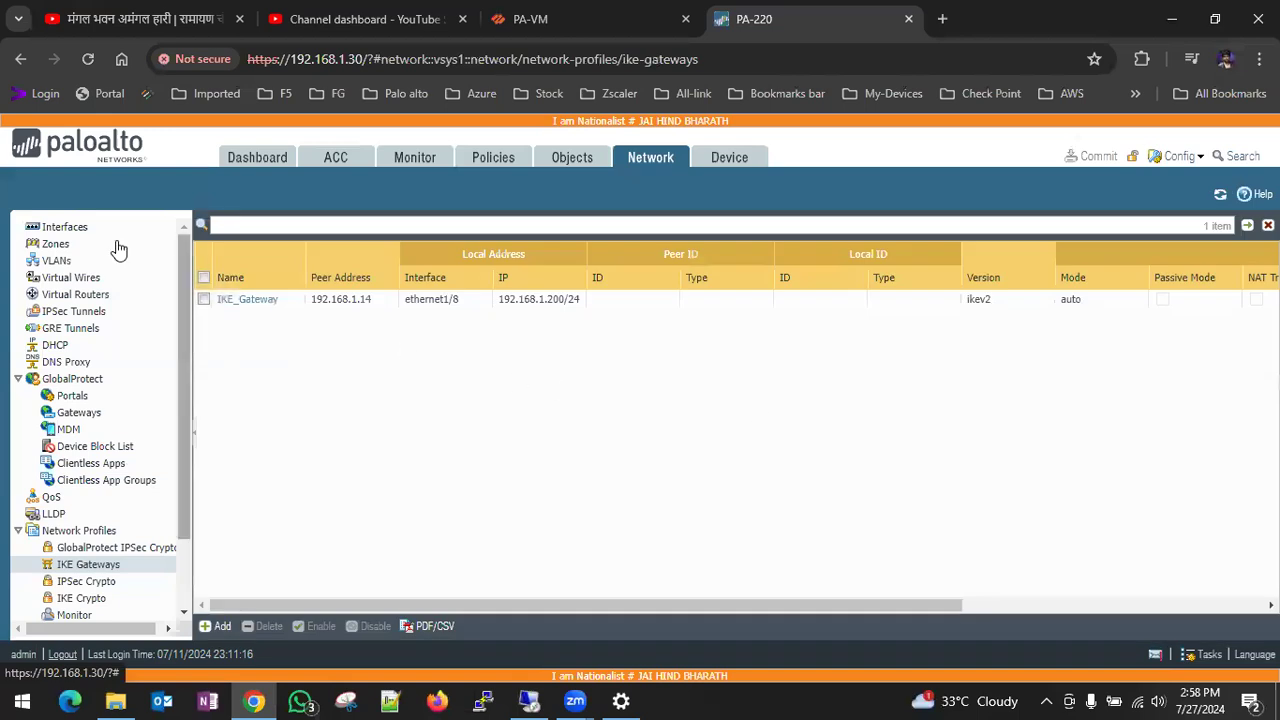
click(65, 228)
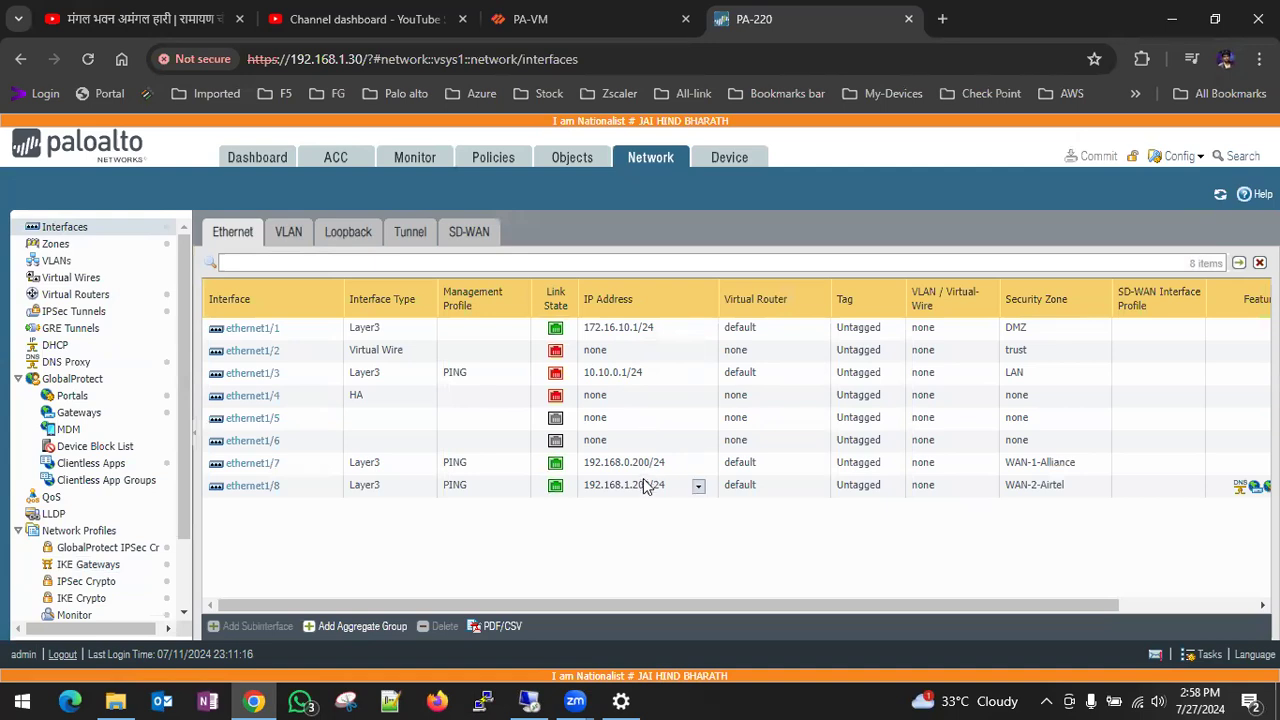
click(641, 28)
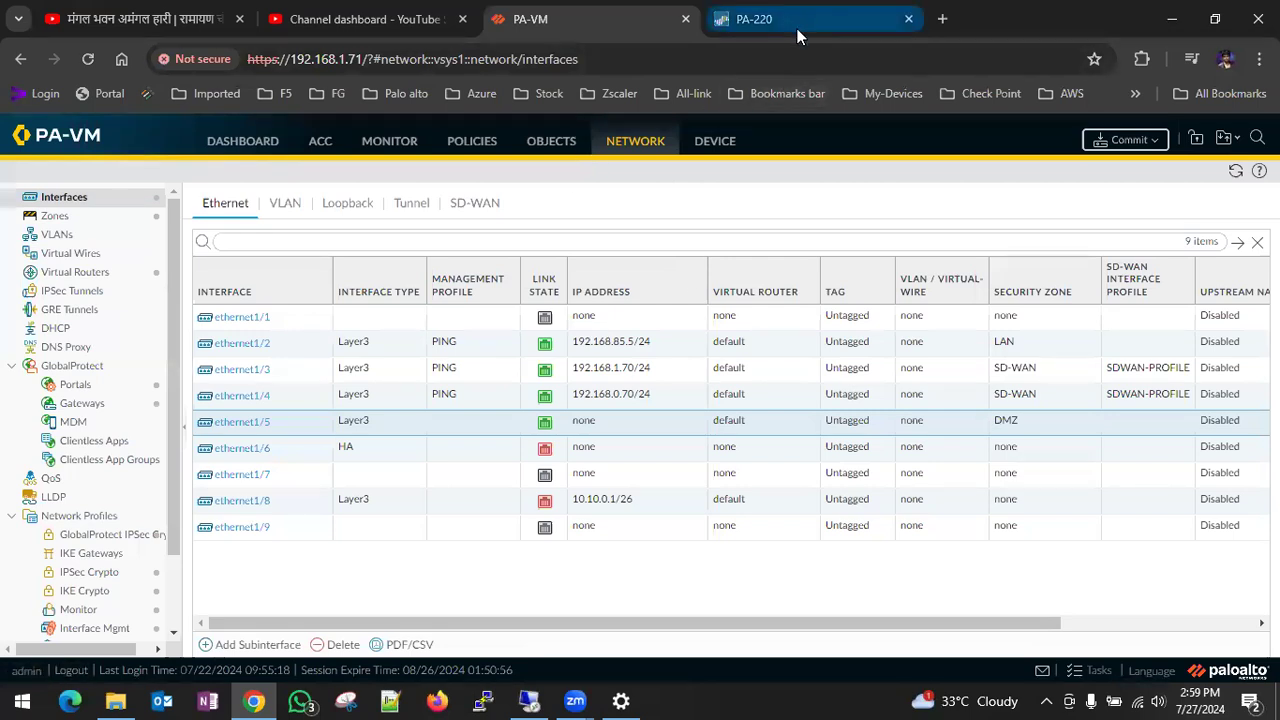
- Check which virtual network the LDAP-Ser-FW machine's network adapter uses, leaving its settings unchanged
click(529, 700)
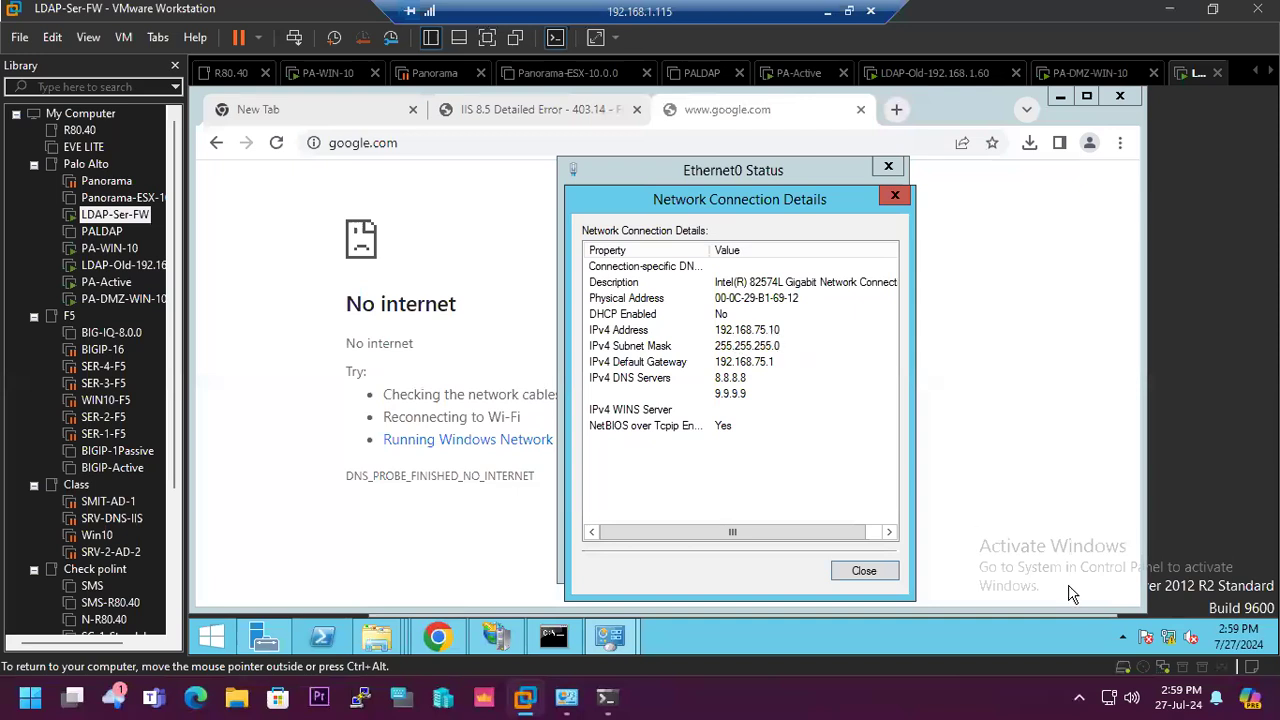
click(1169, 640)
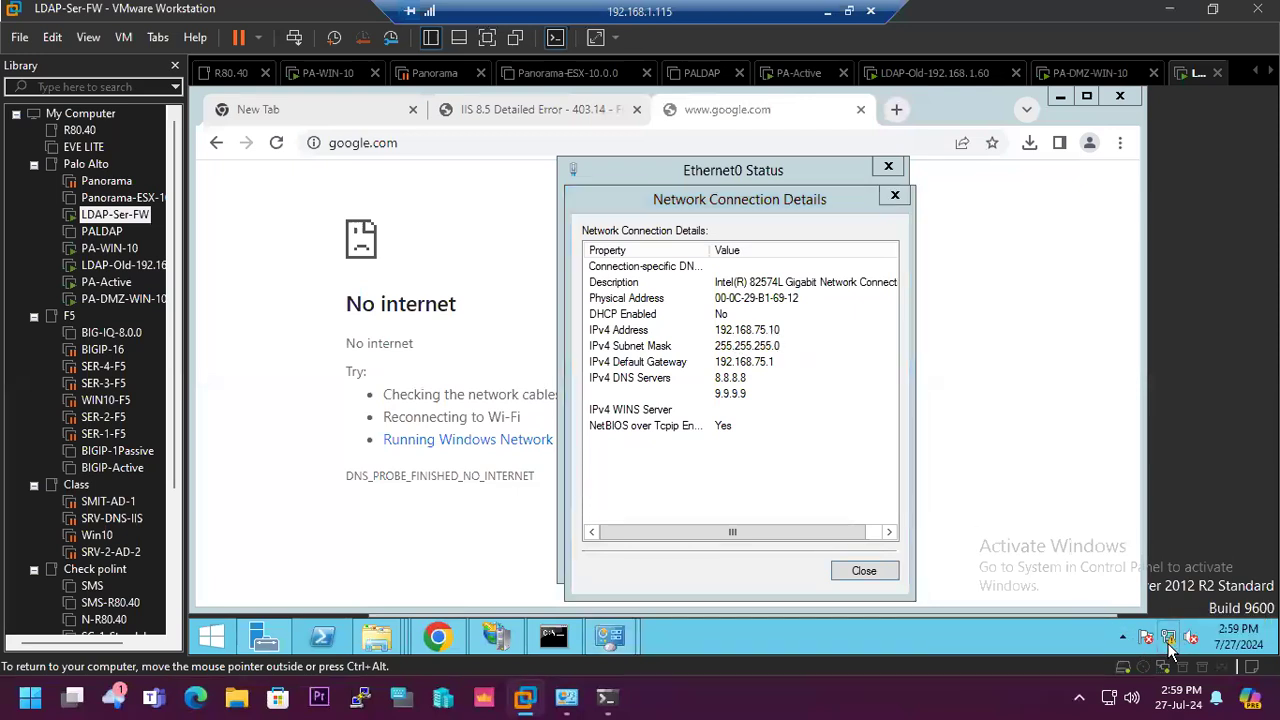
click(855, 399)
click(1163, 667)
click(1192, 658)
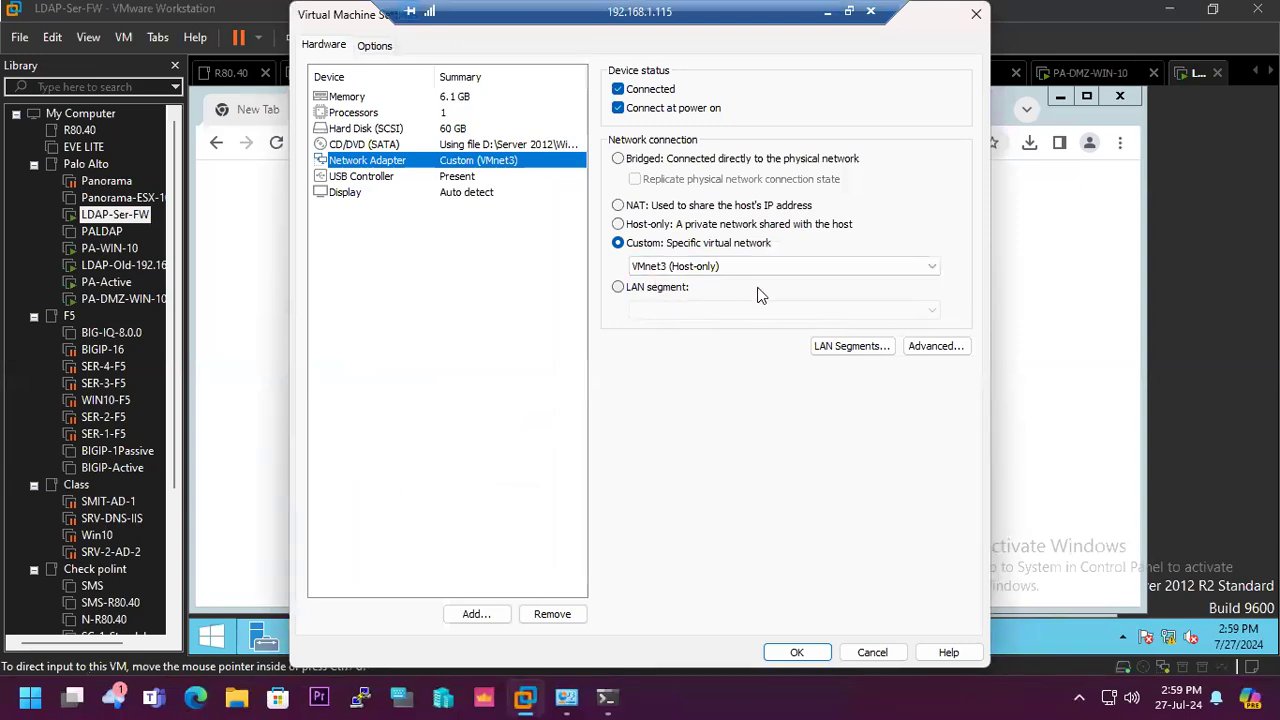
click(872, 652)
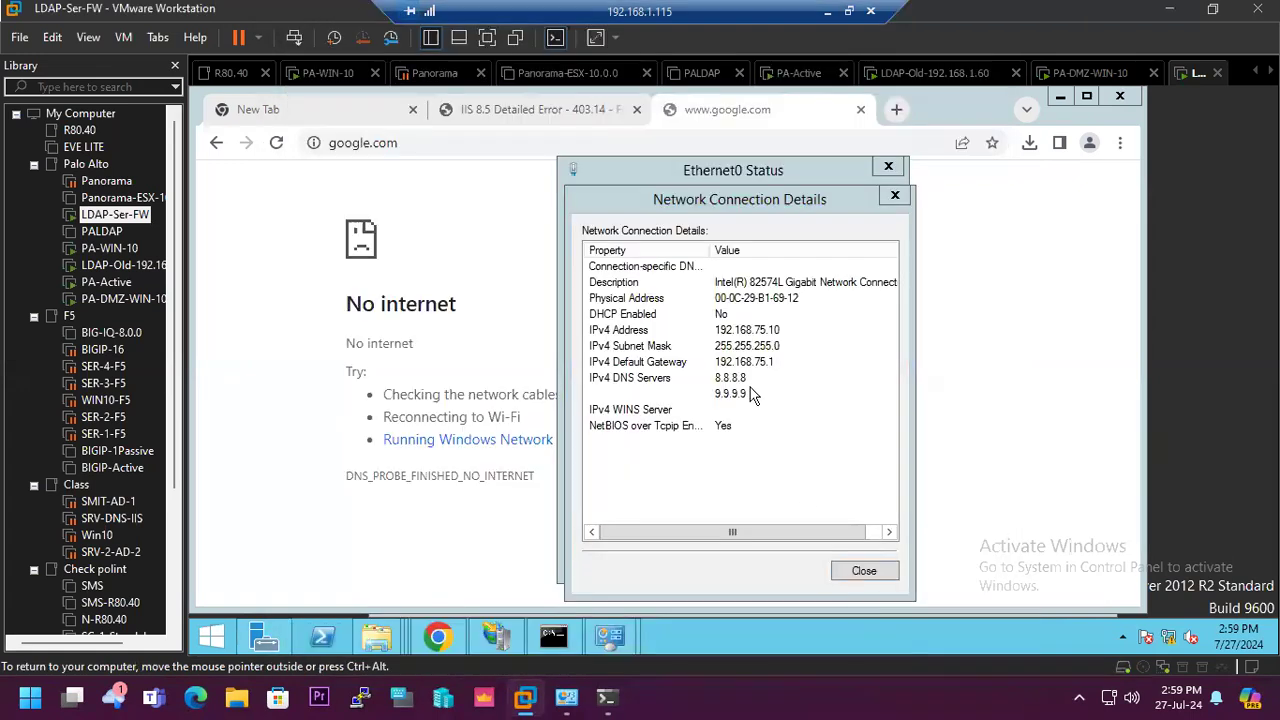
- Connect Network Adapter 6 of the PA-Active virtual machine to the custom network VMnet3 (Host-only)
click(792, 78)
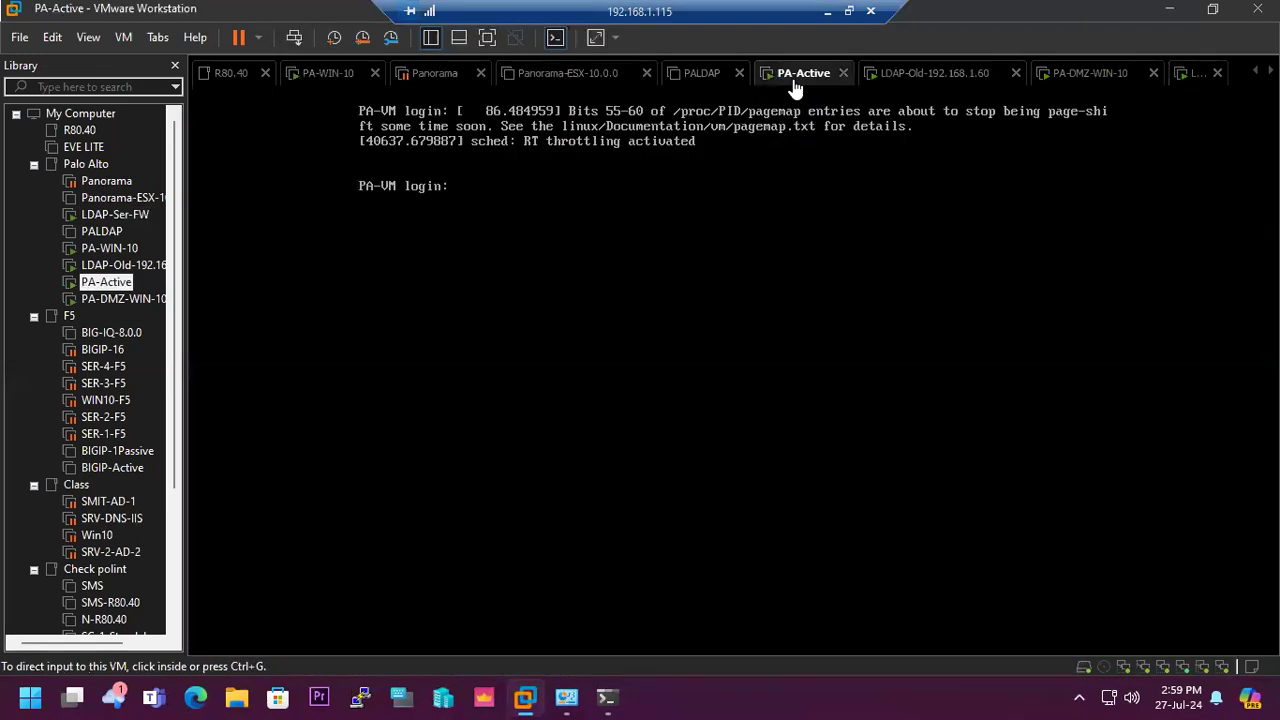
right_click(1223, 668)
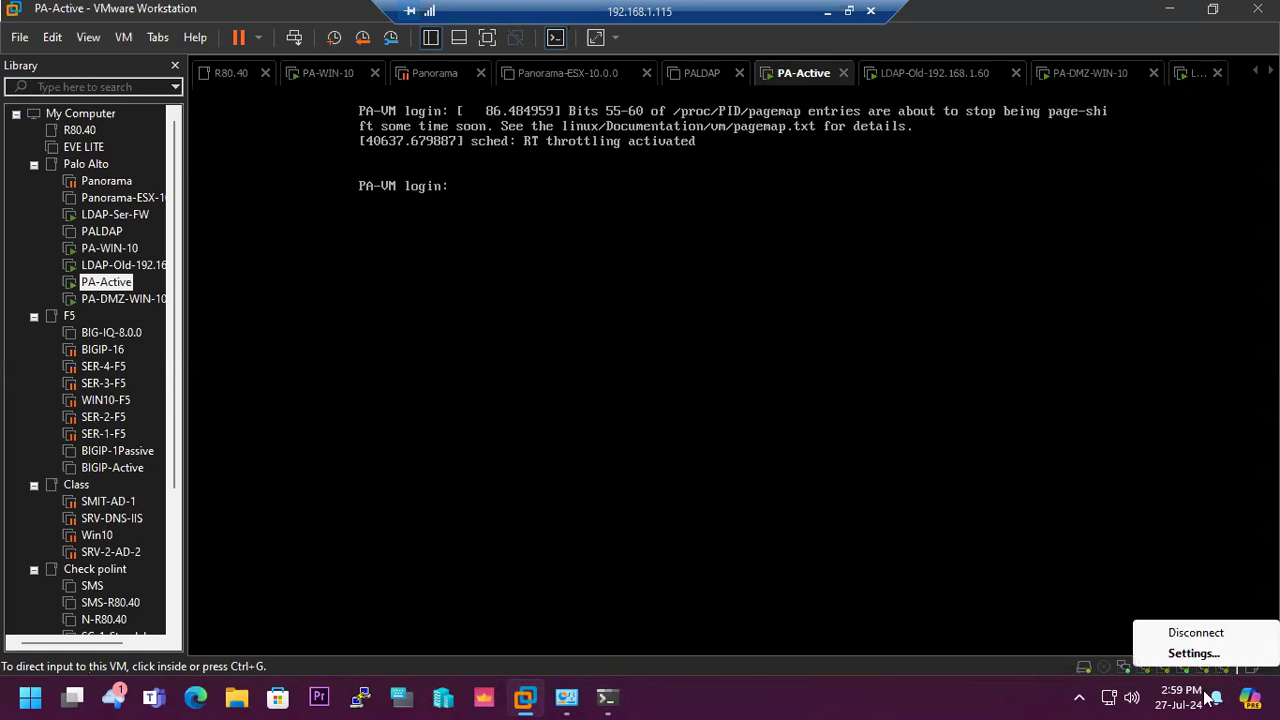
click(1196, 655)
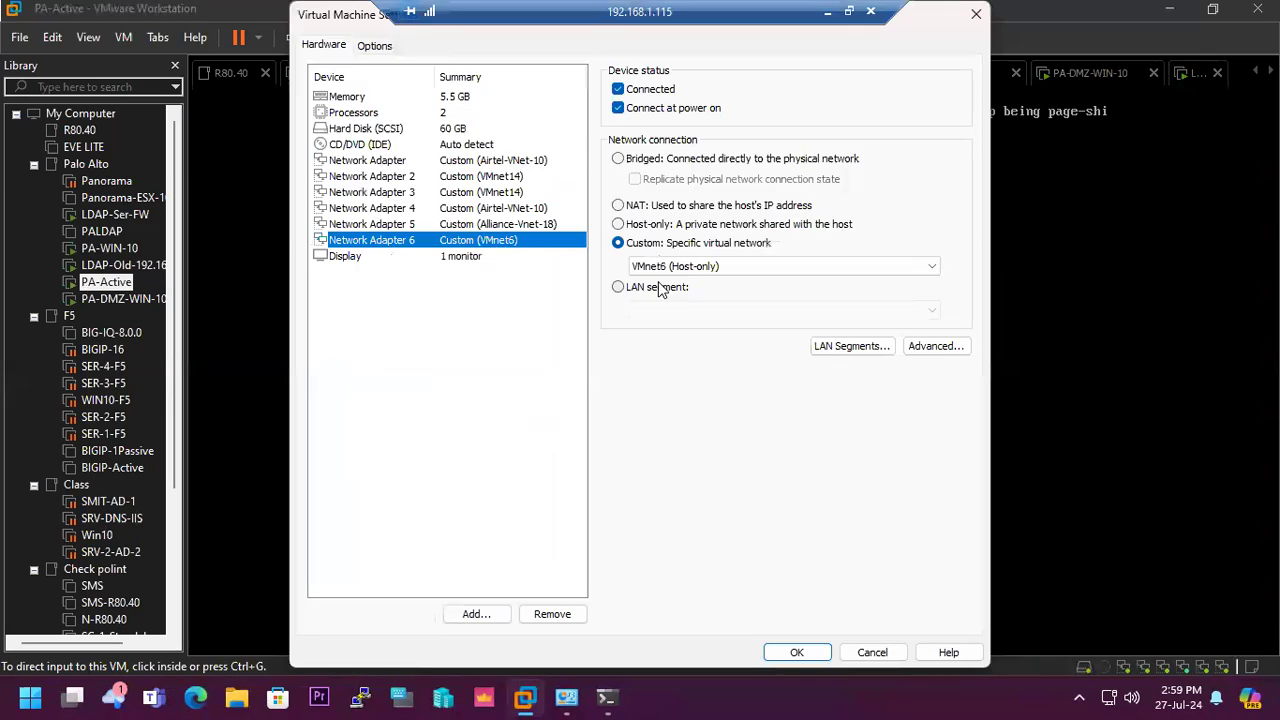
click(763, 266)
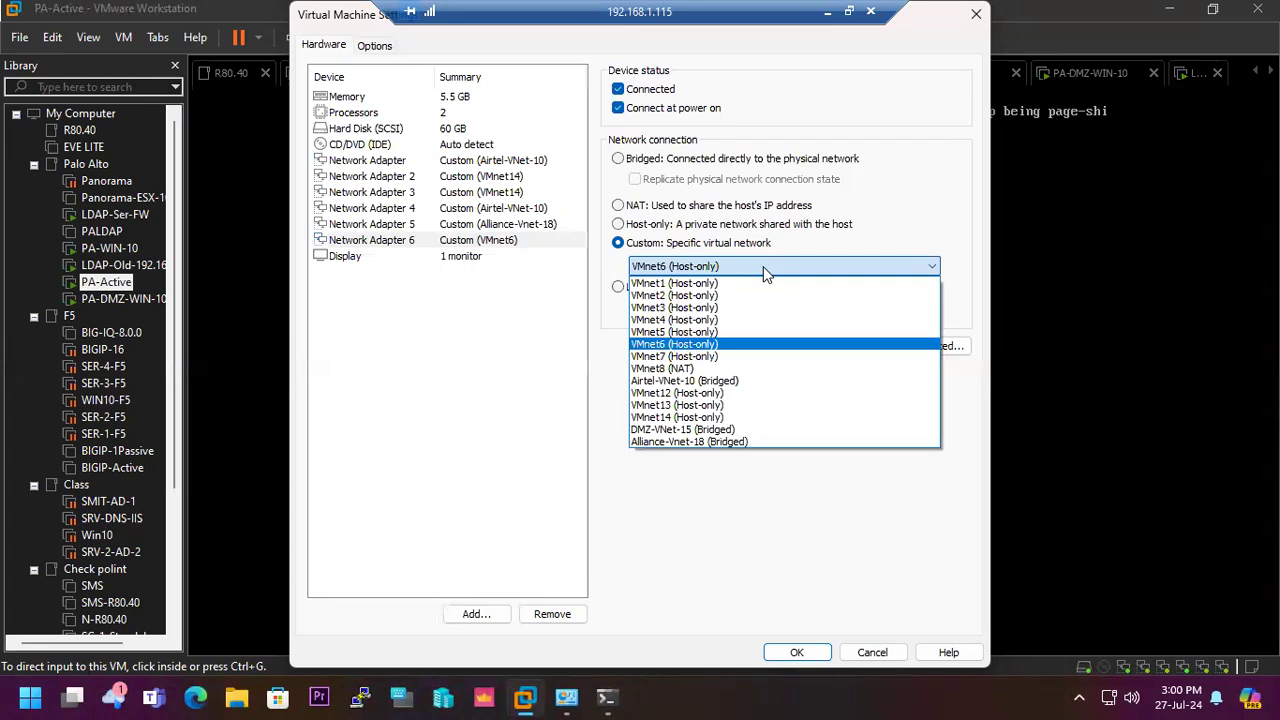
click(736, 308)
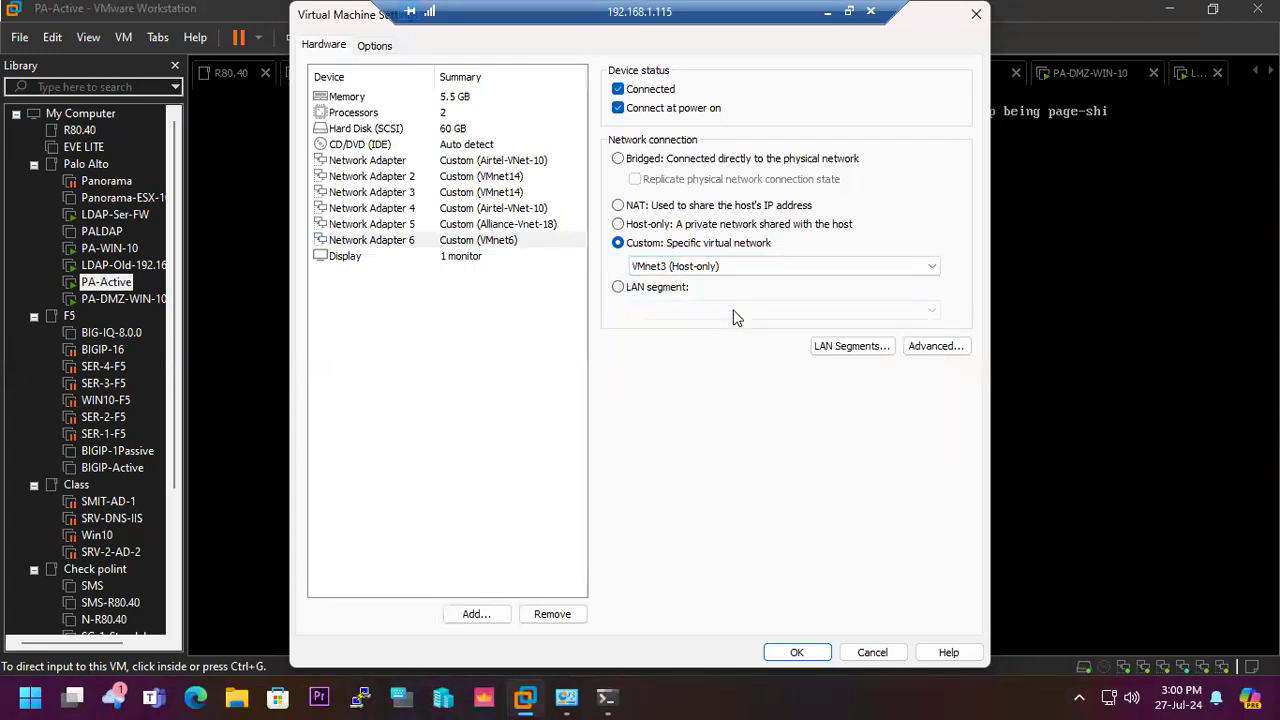
click(796, 653)
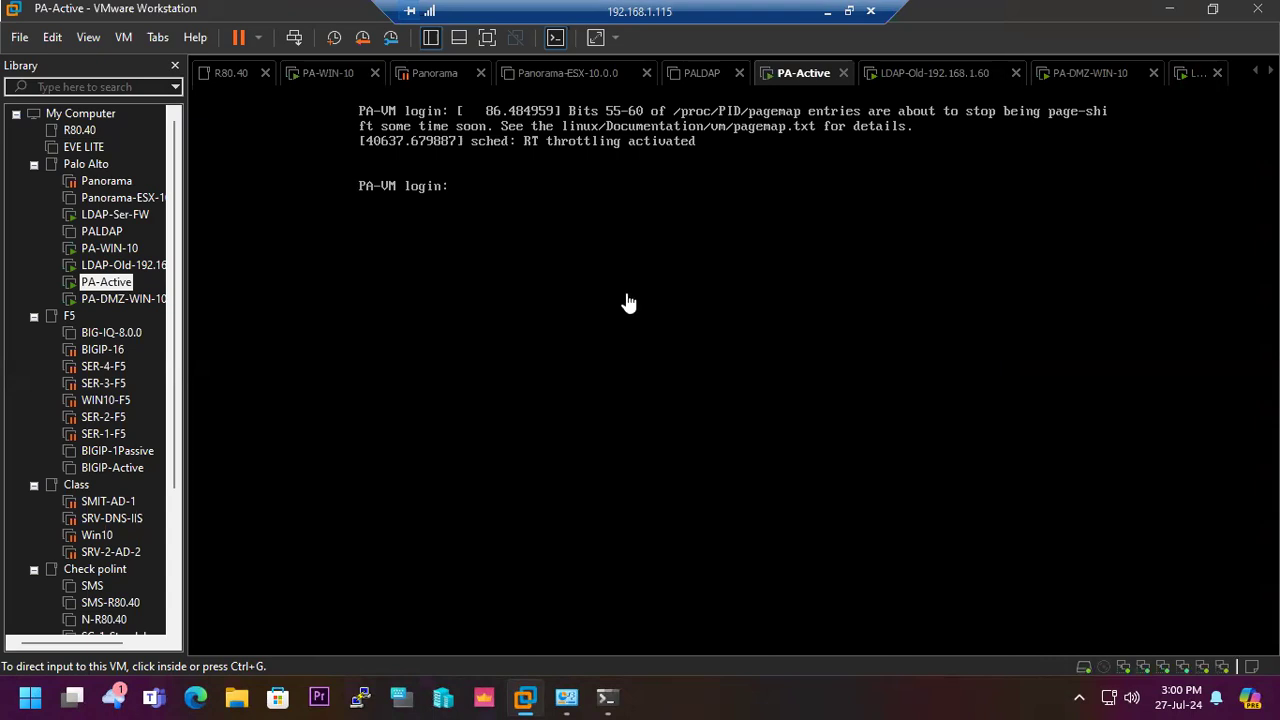
- Return to the PA-VM interface list and add the static IPv4 address 192.168.75.5/24 to ethernet1/5
click(826, 20)
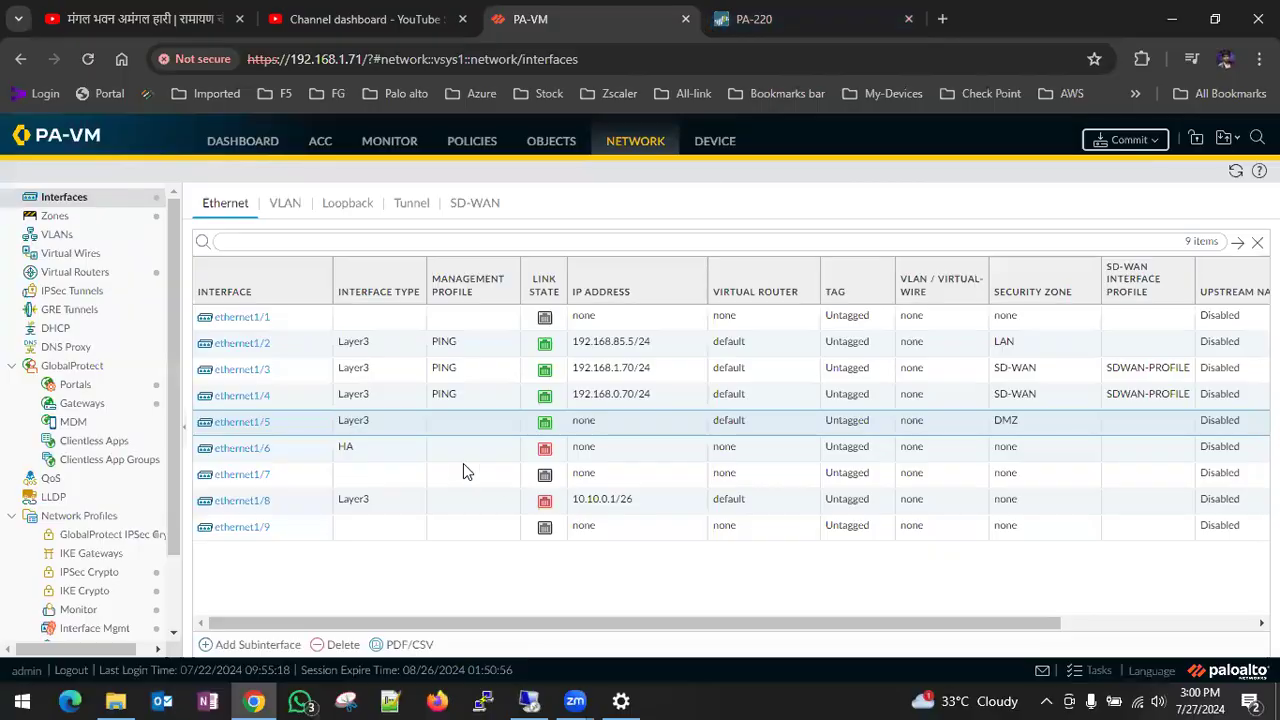
click(252, 426)
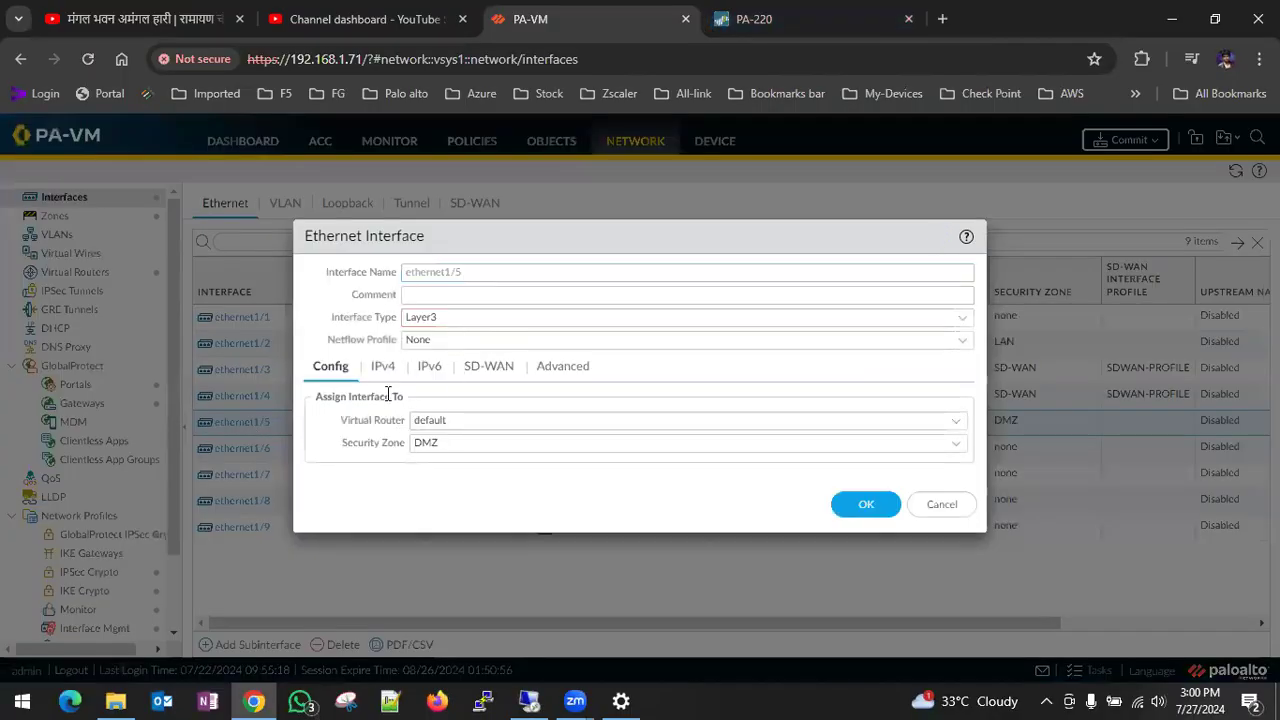
click(383, 367)
click(338, 570)
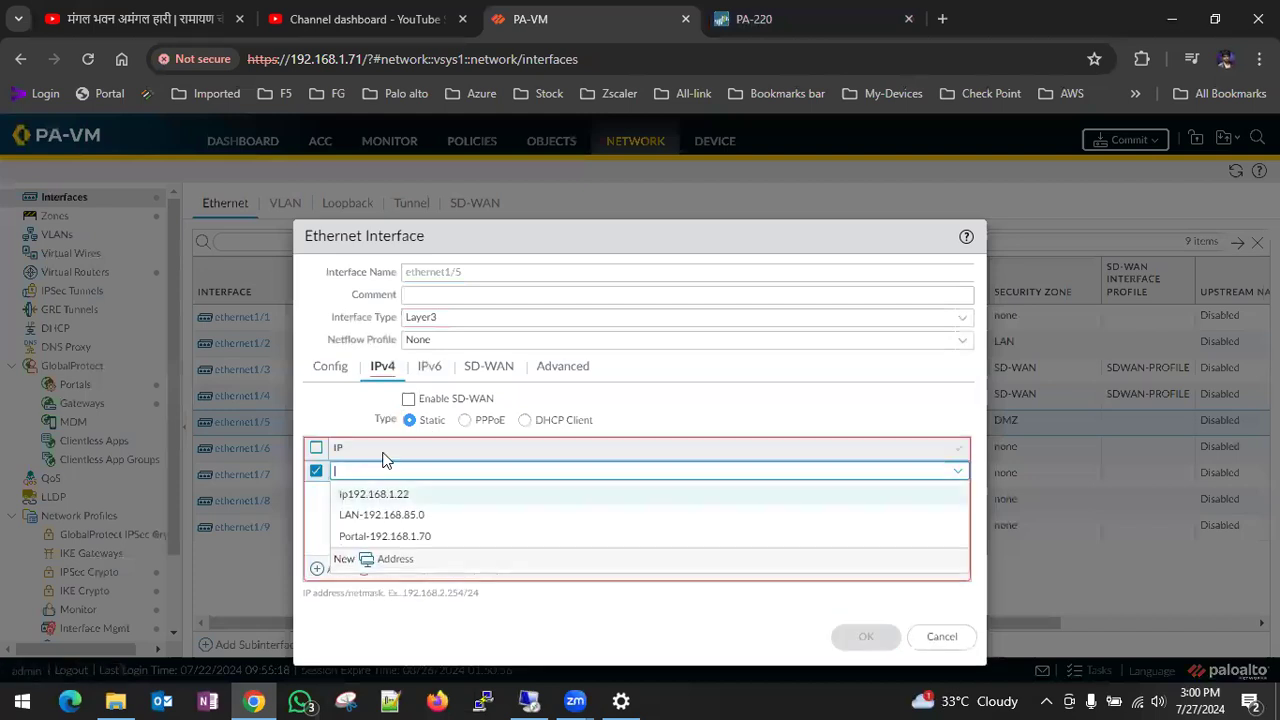
text(1)
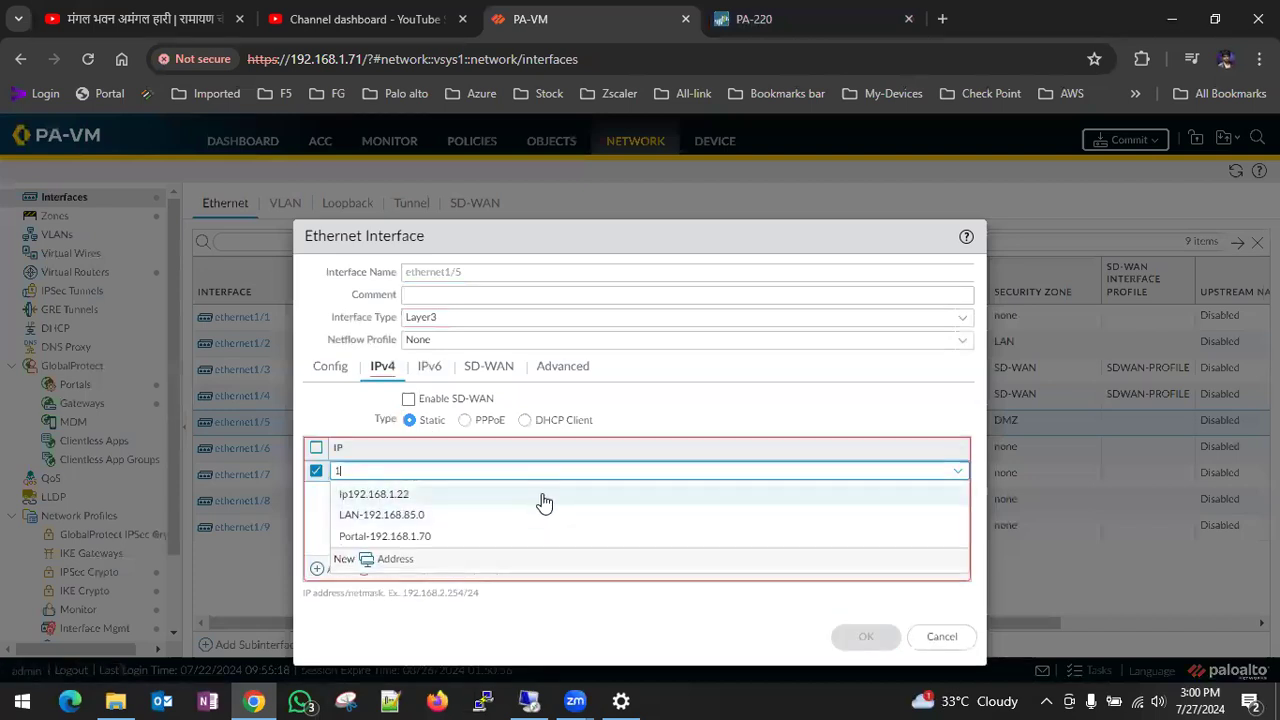
text(92.168)
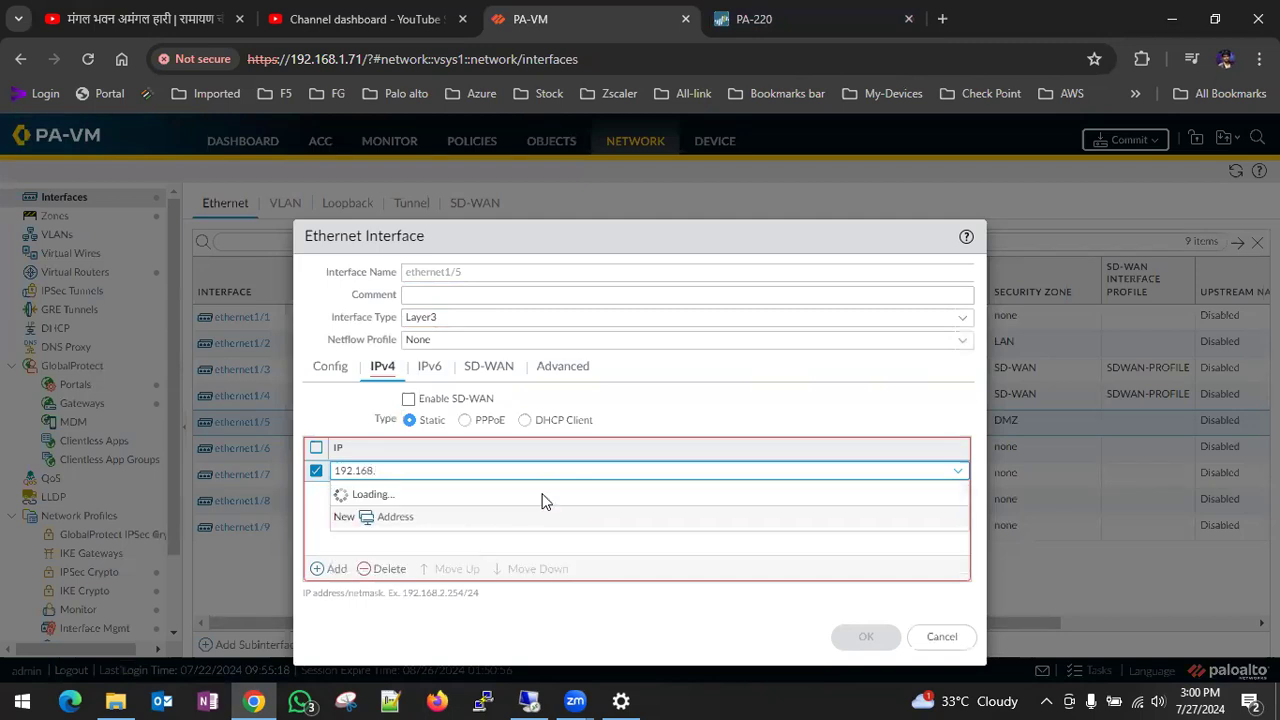
text(.75)
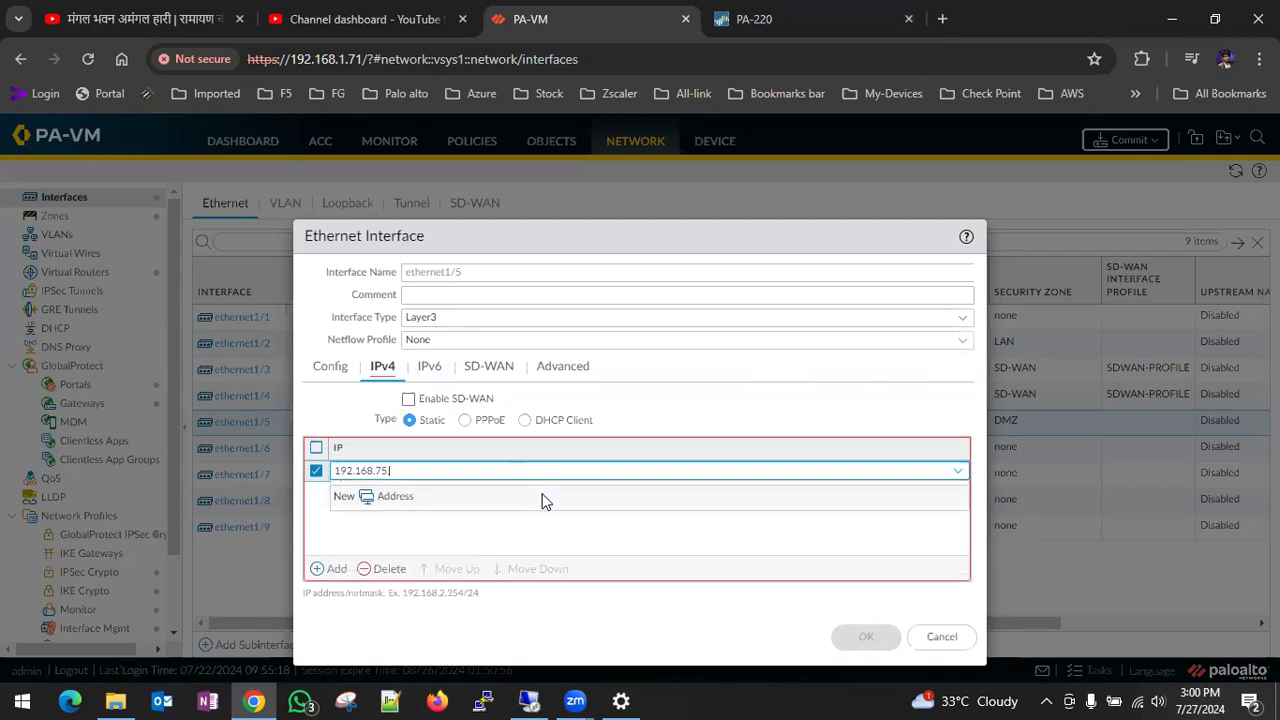
text(.5/24)
click(564, 534)
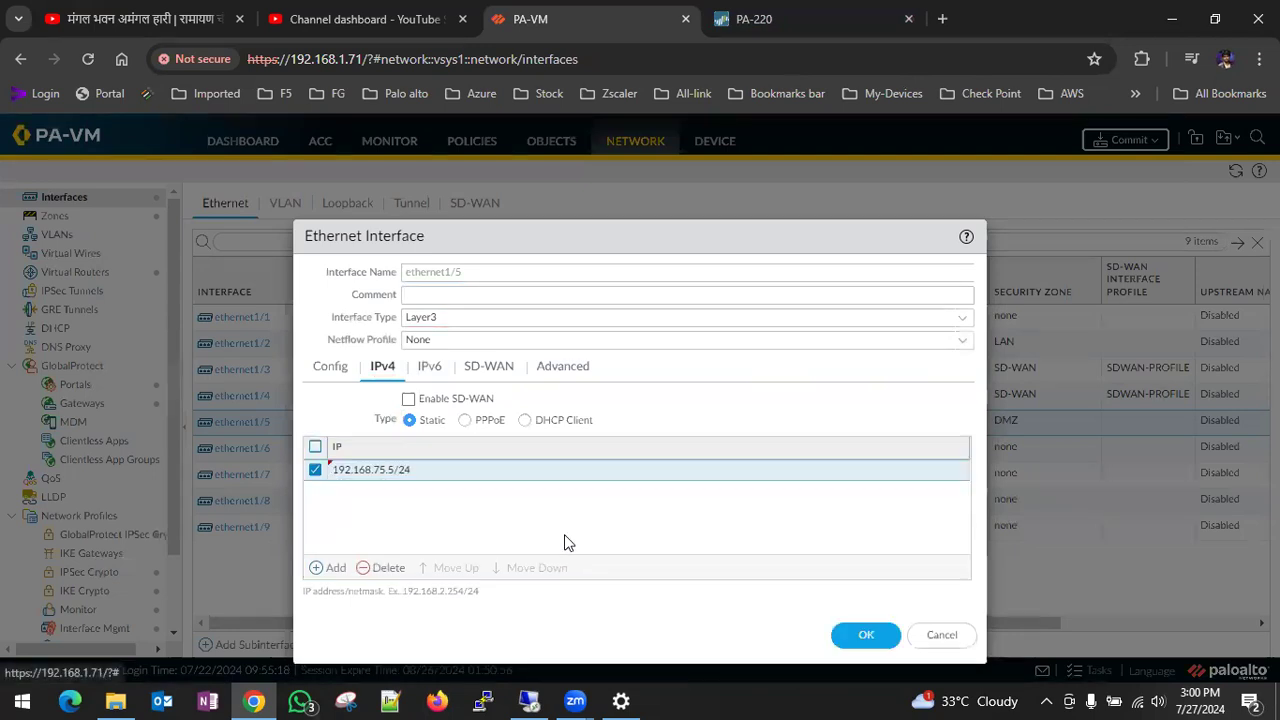
- Assign the PING management profile to ethernet1/5, save the interface and commit the PA-VM configuration
click(430, 368)
click(490, 367)
click(540, 368)
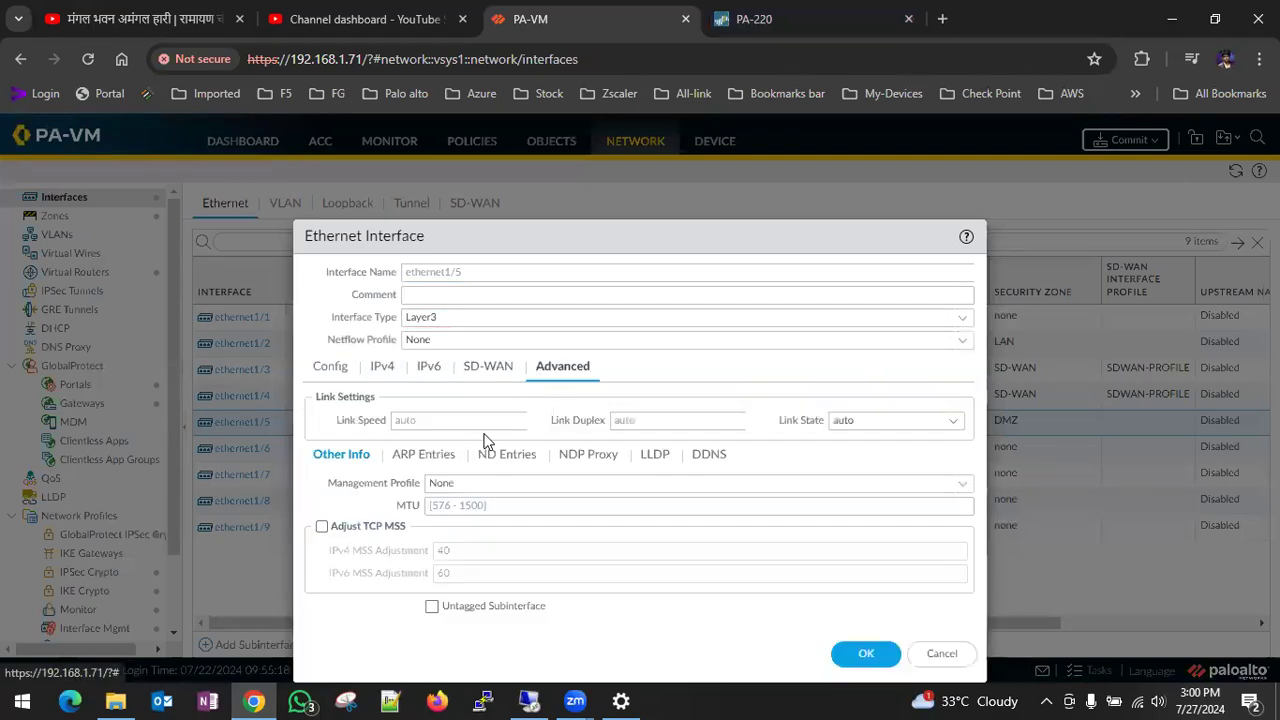
click(495, 372)
click(556, 372)
click(958, 484)
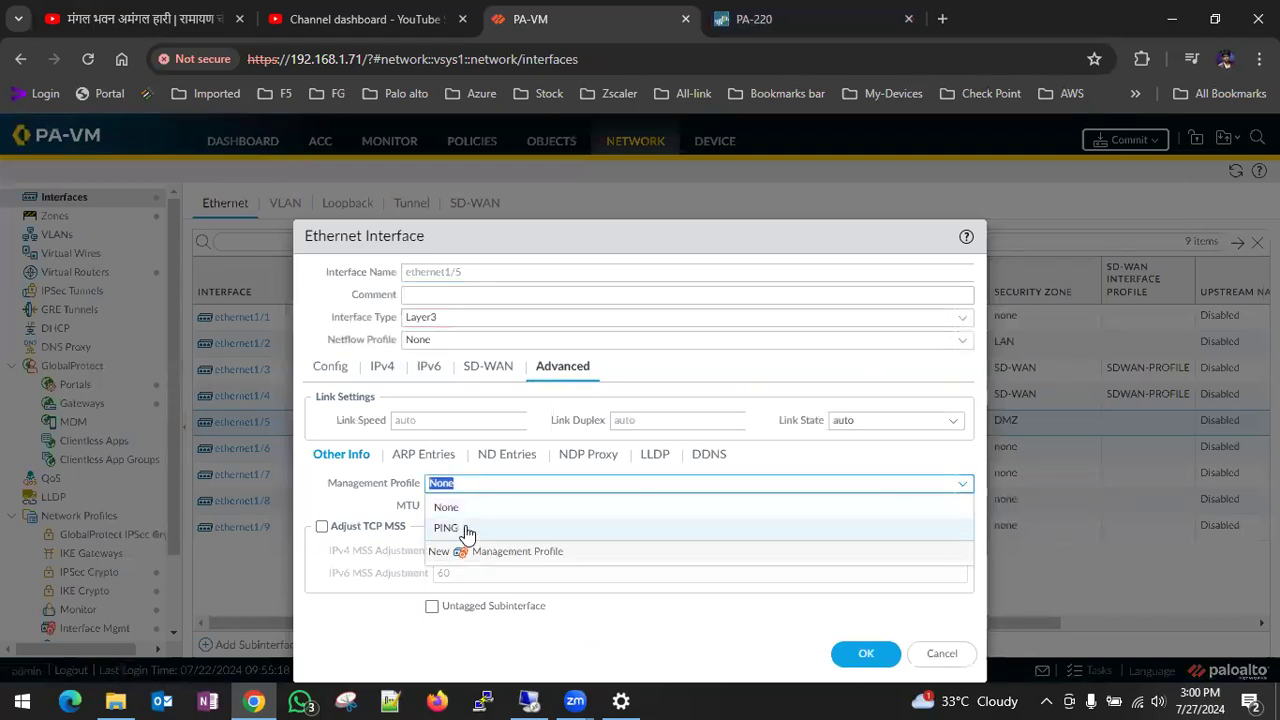
click(563, 524)
click(383, 368)
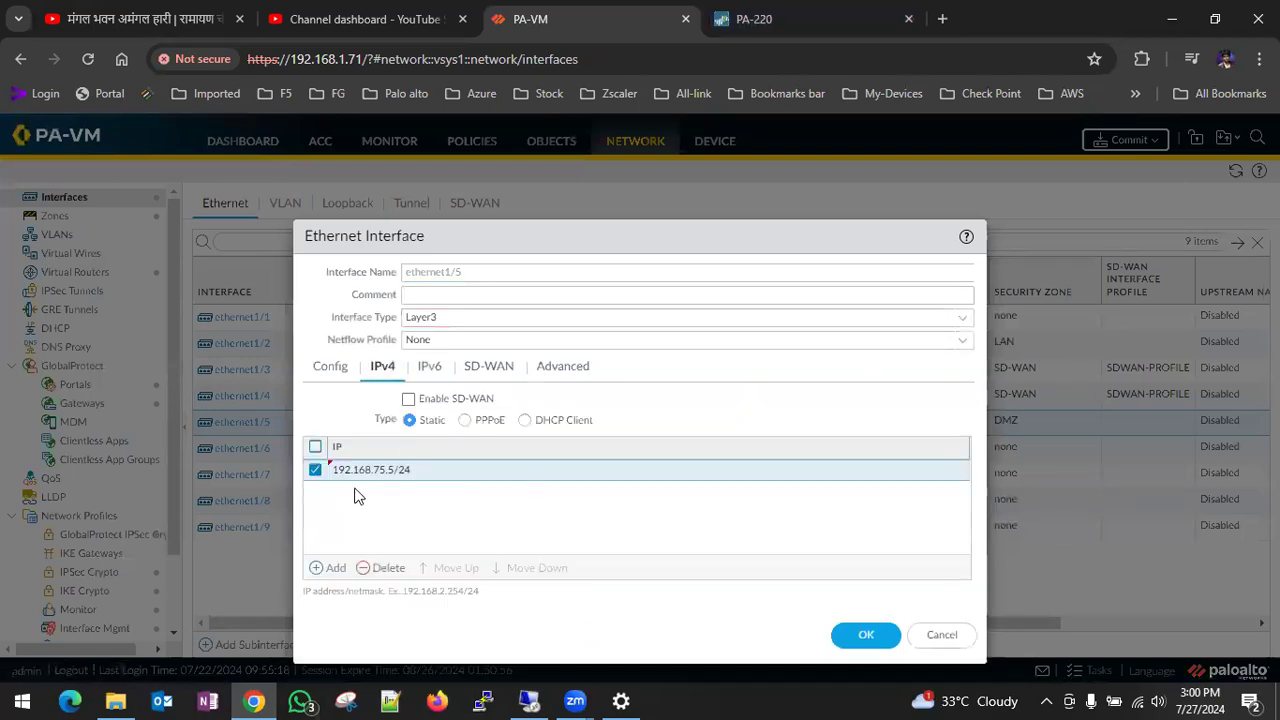
click(872, 637)
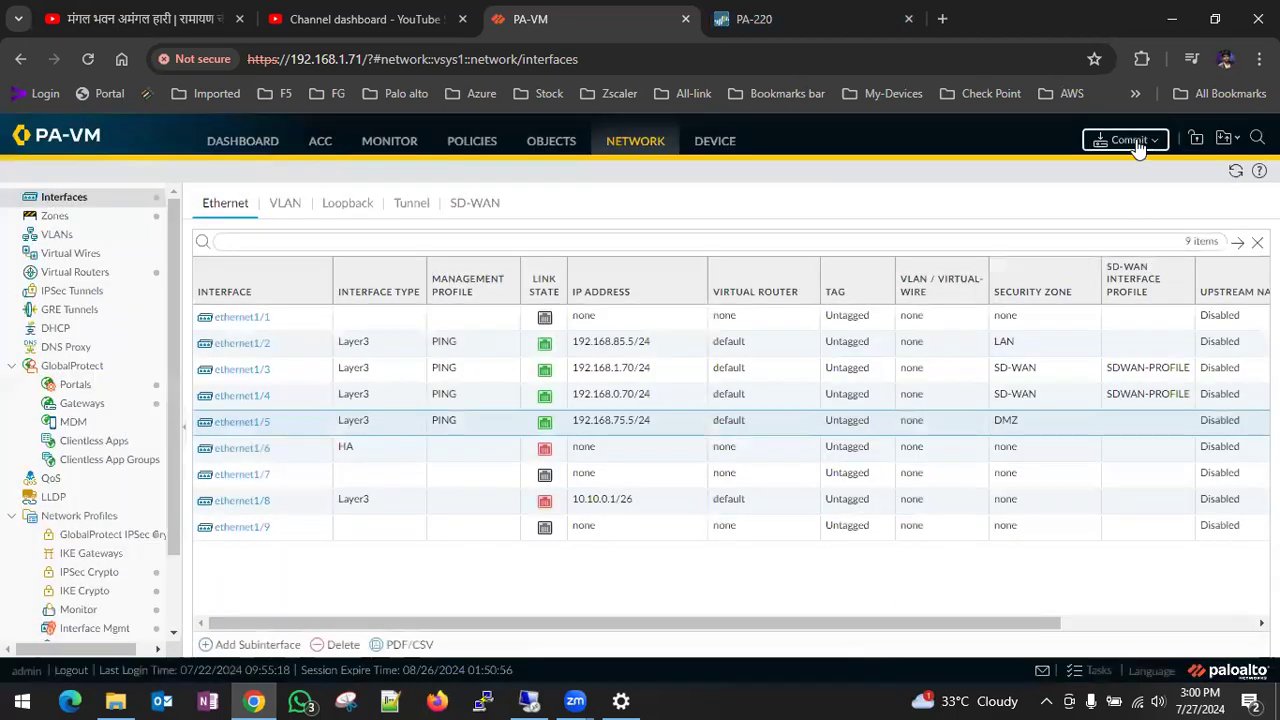
click(1138, 141)
click(800, 605)
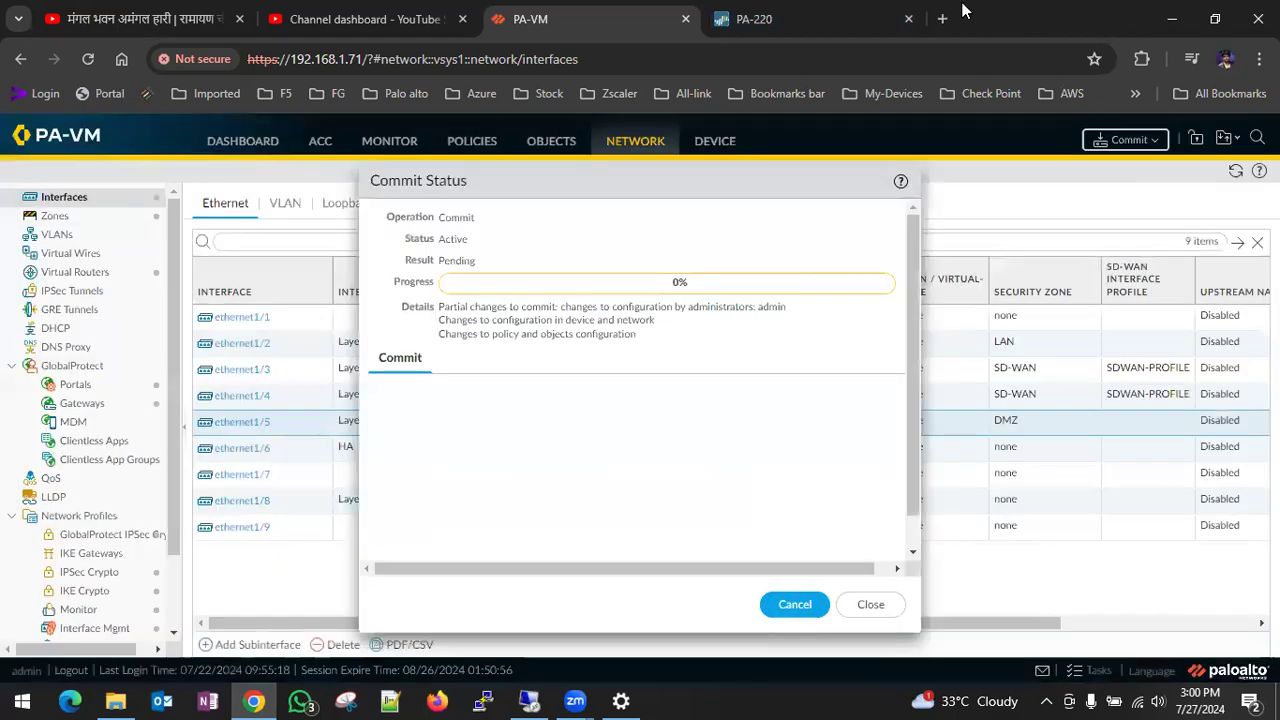
- Switch to the LDAP-Ser-FW server and set the IPv4 default gateway of its Ethernet0 adapter to 192.168.75.5
click(535, 699)
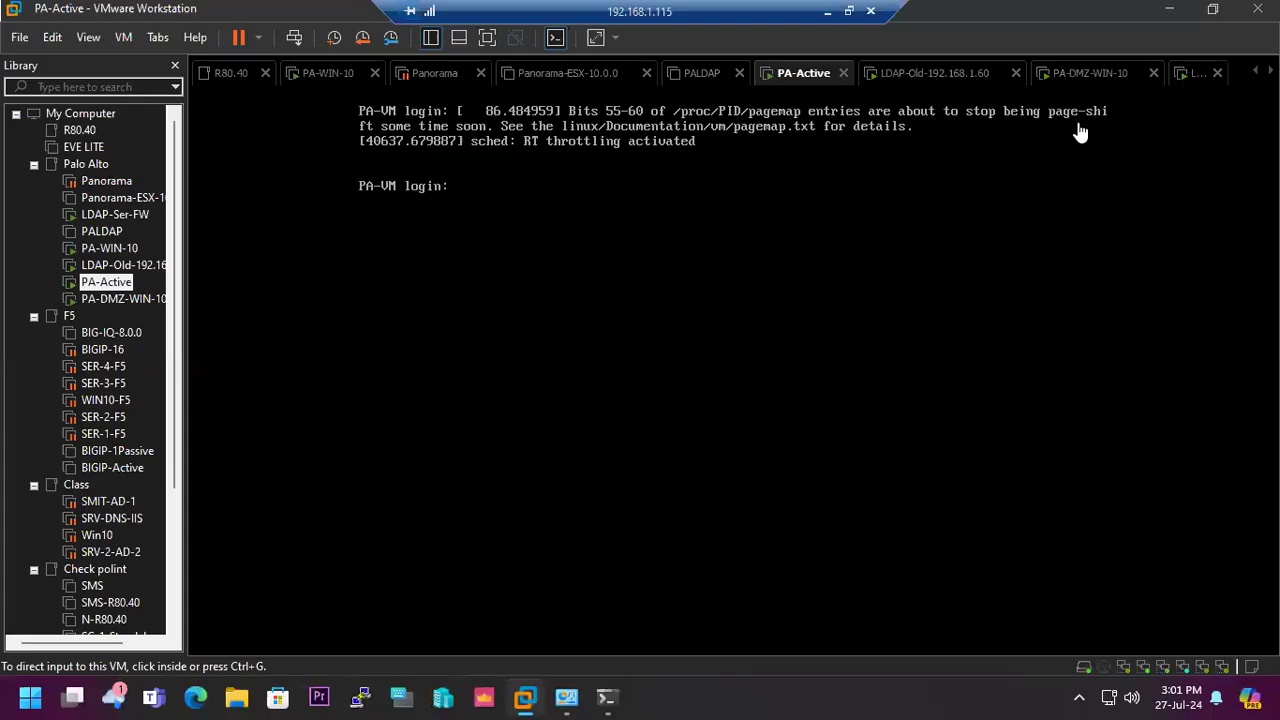
click(1199, 78)
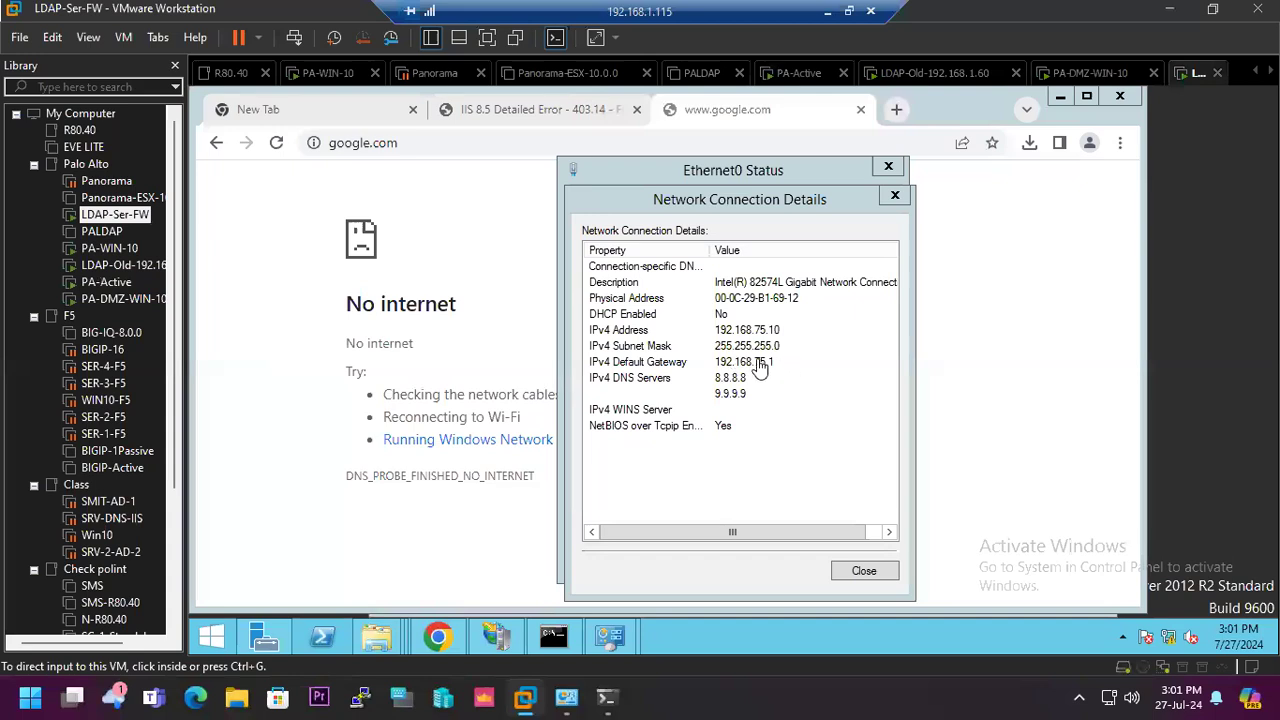
click(860, 572)
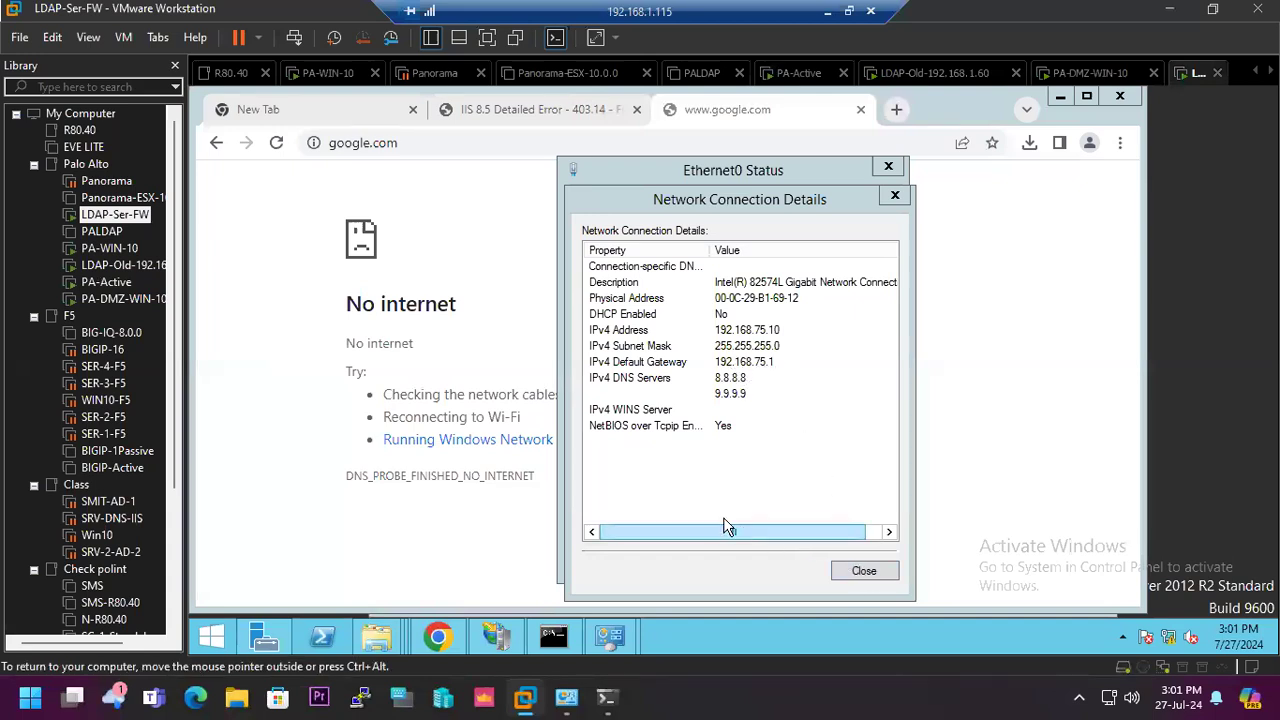
click(862, 572)
click(650, 517)
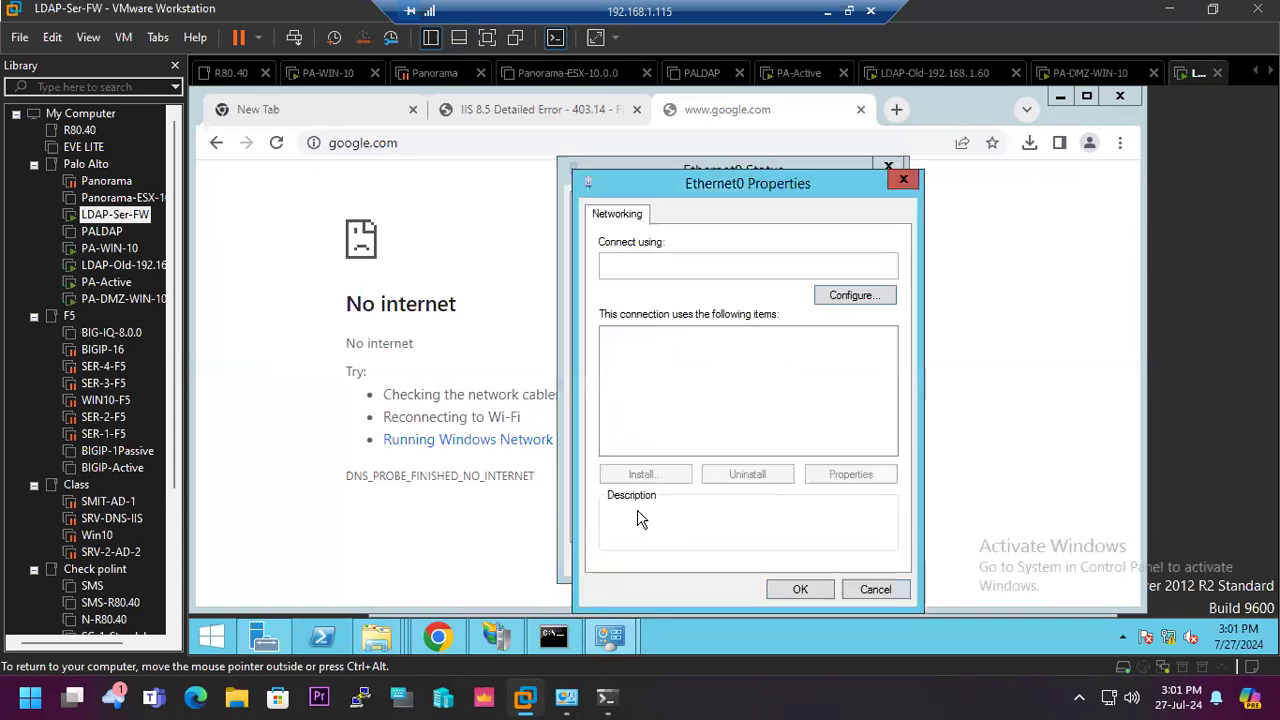
double_click(770, 448)
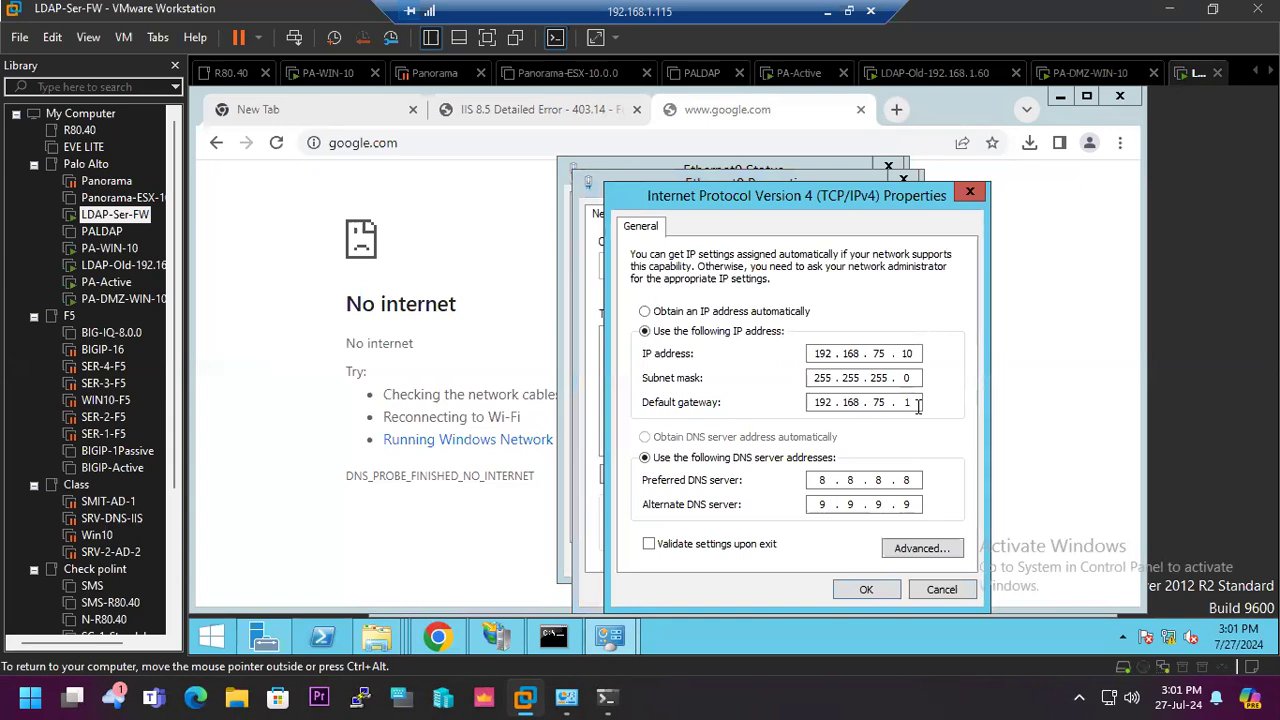
click(868, 589)
click(826, 591)
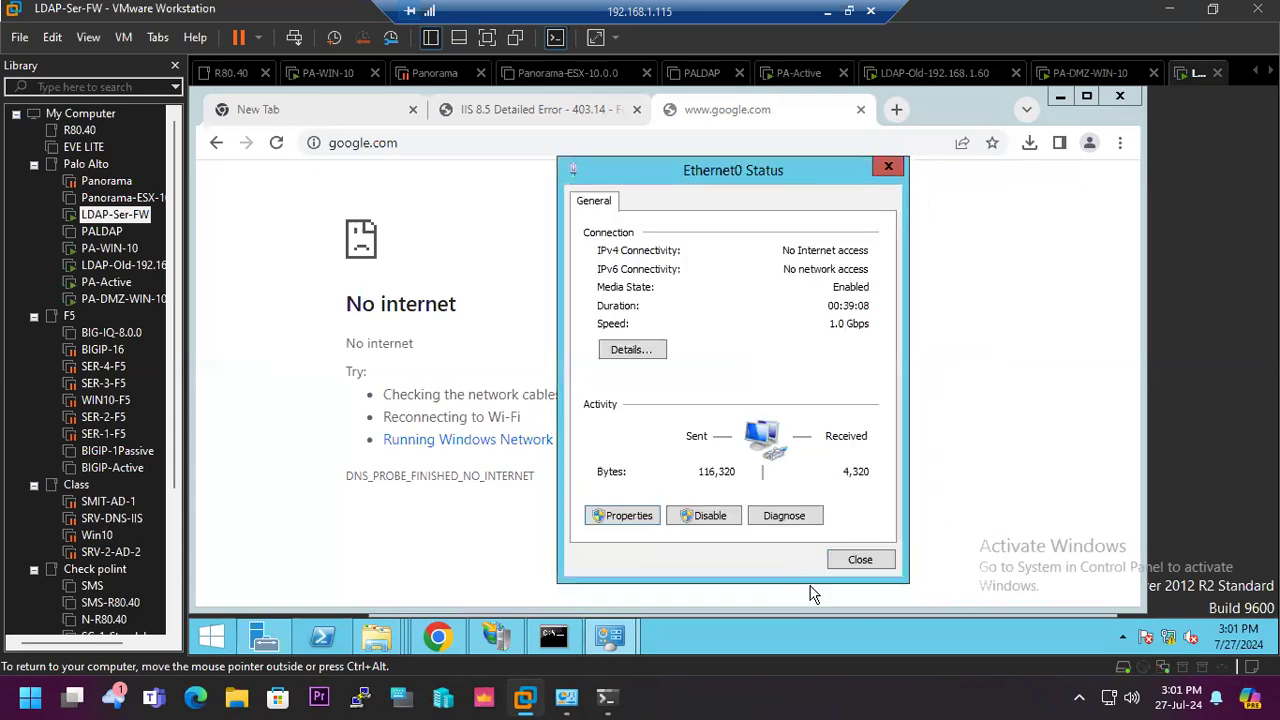
click(857, 560)
- Stop the running ping to 9.9.9.9 on the LDAP-Ser-FW server and ping the gateway 192.168.75.5
click(576, 648)
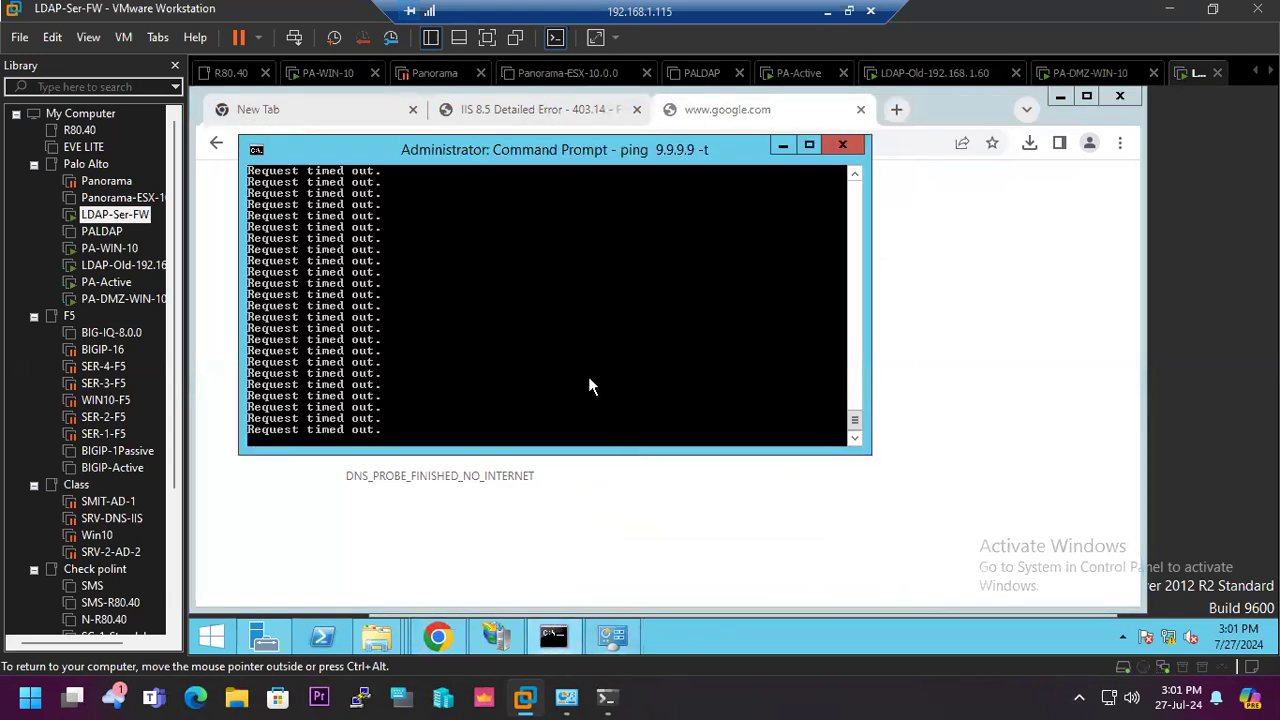
key(ctrl+c)
text(pi)
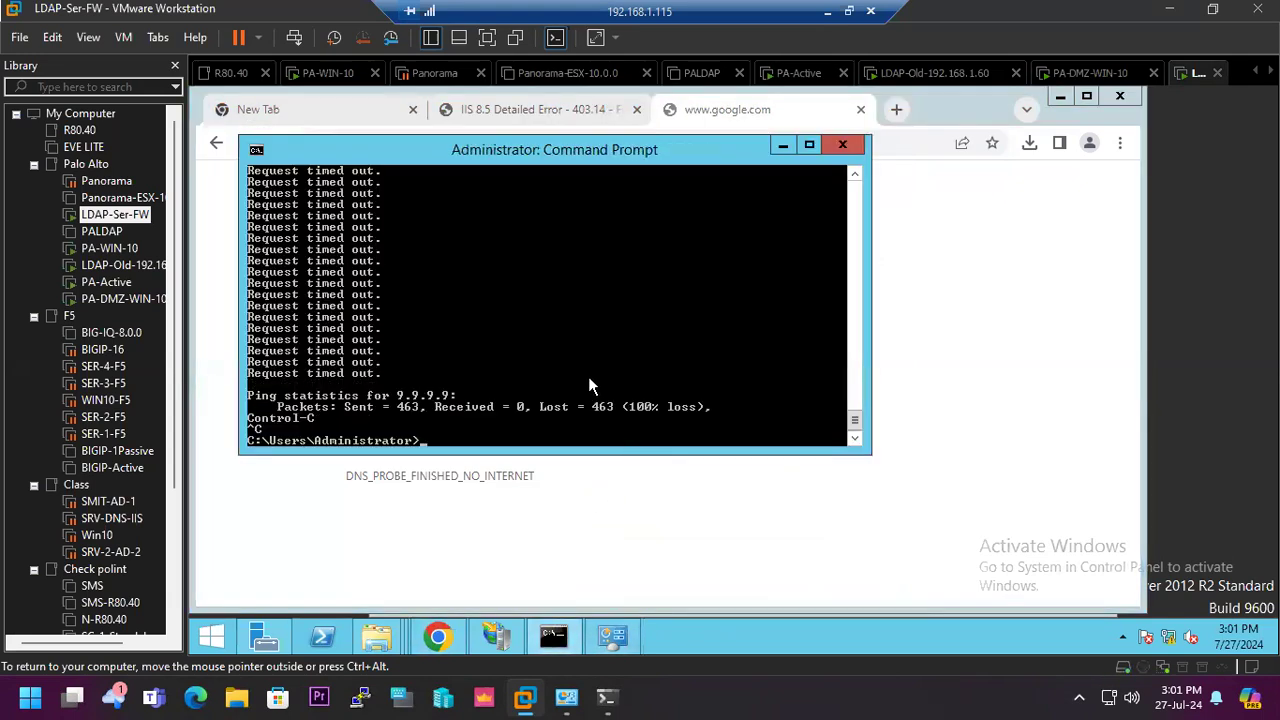
text(ng)
click(211, 645)
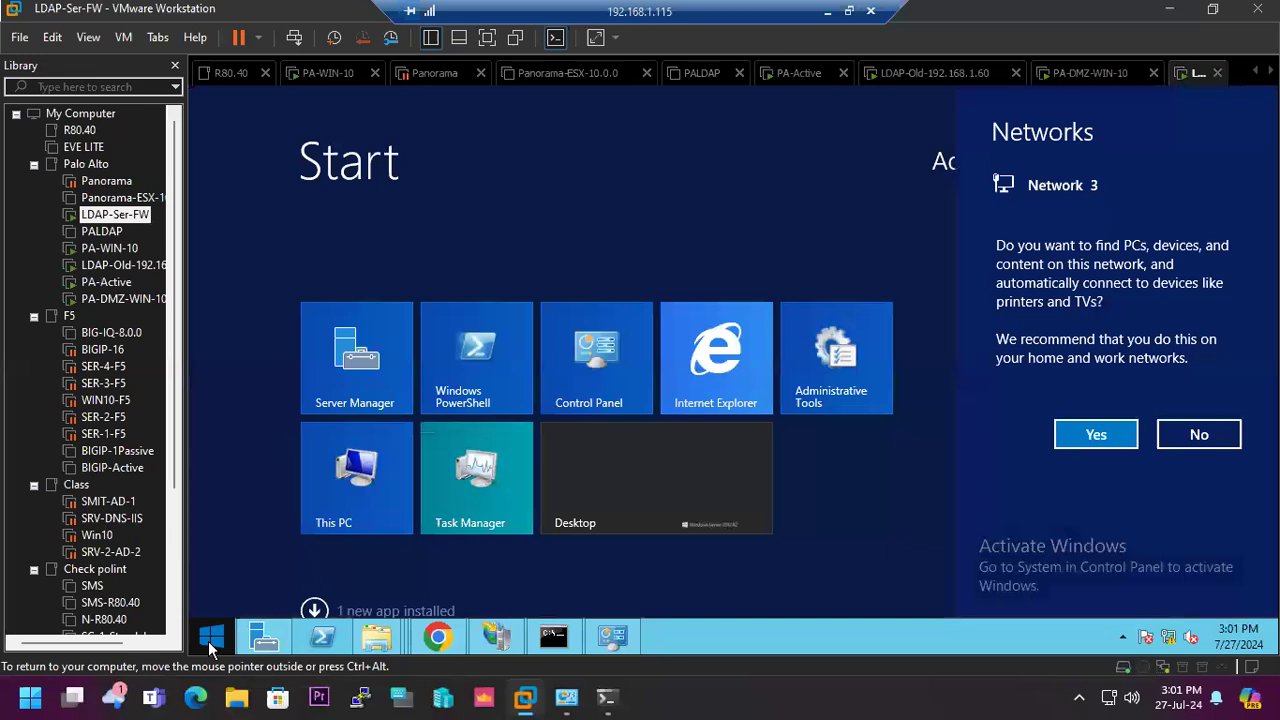
click(211, 645)
click(211, 645)
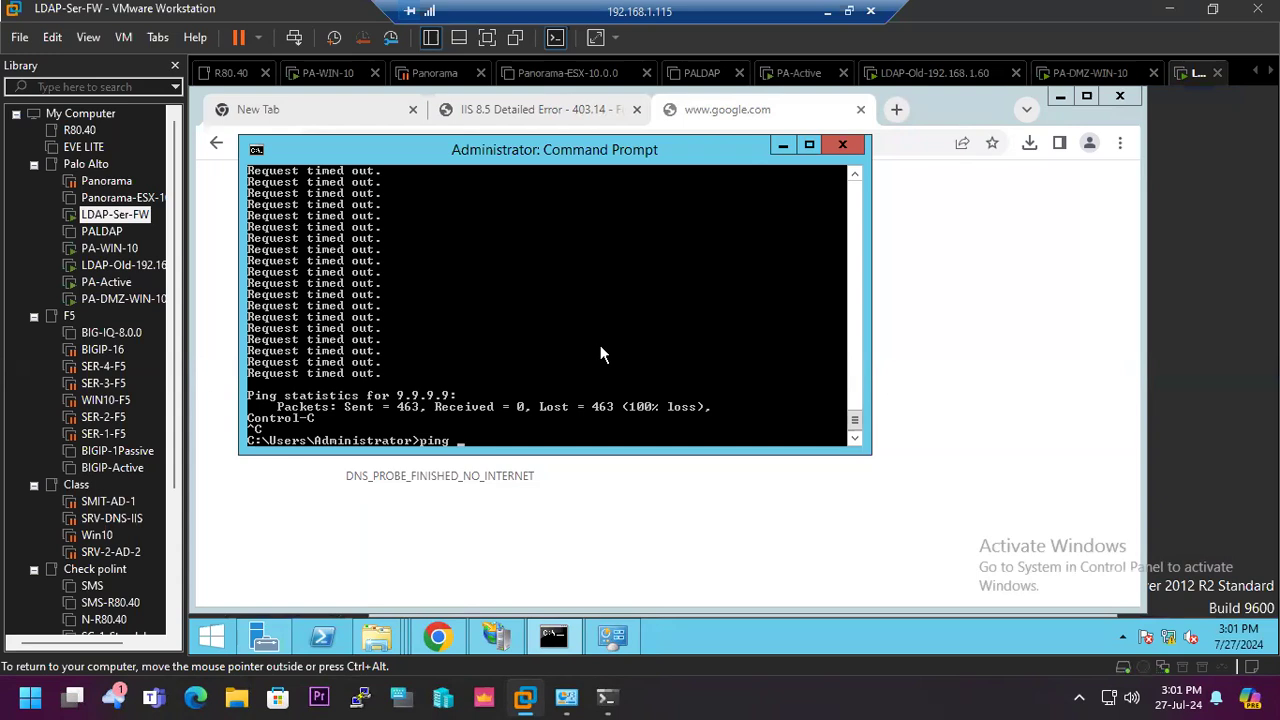
text(192.168.75.5)
key(Return)
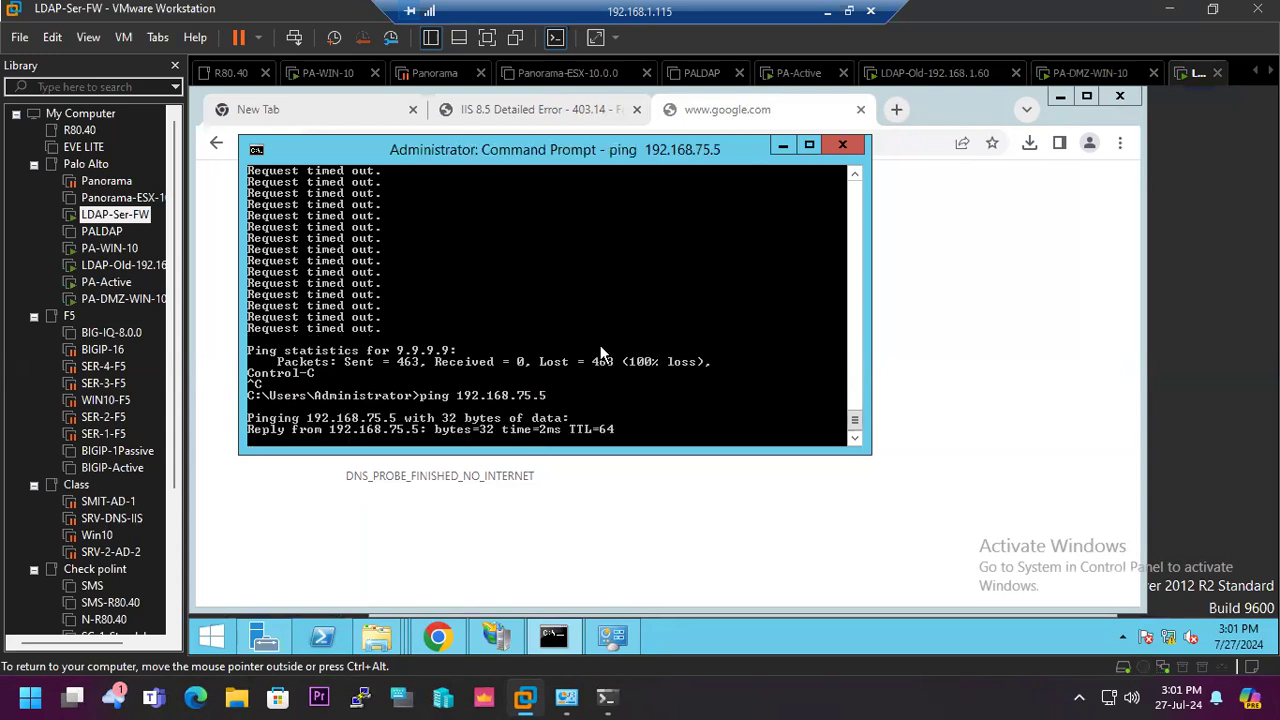
key(ctrl+c)
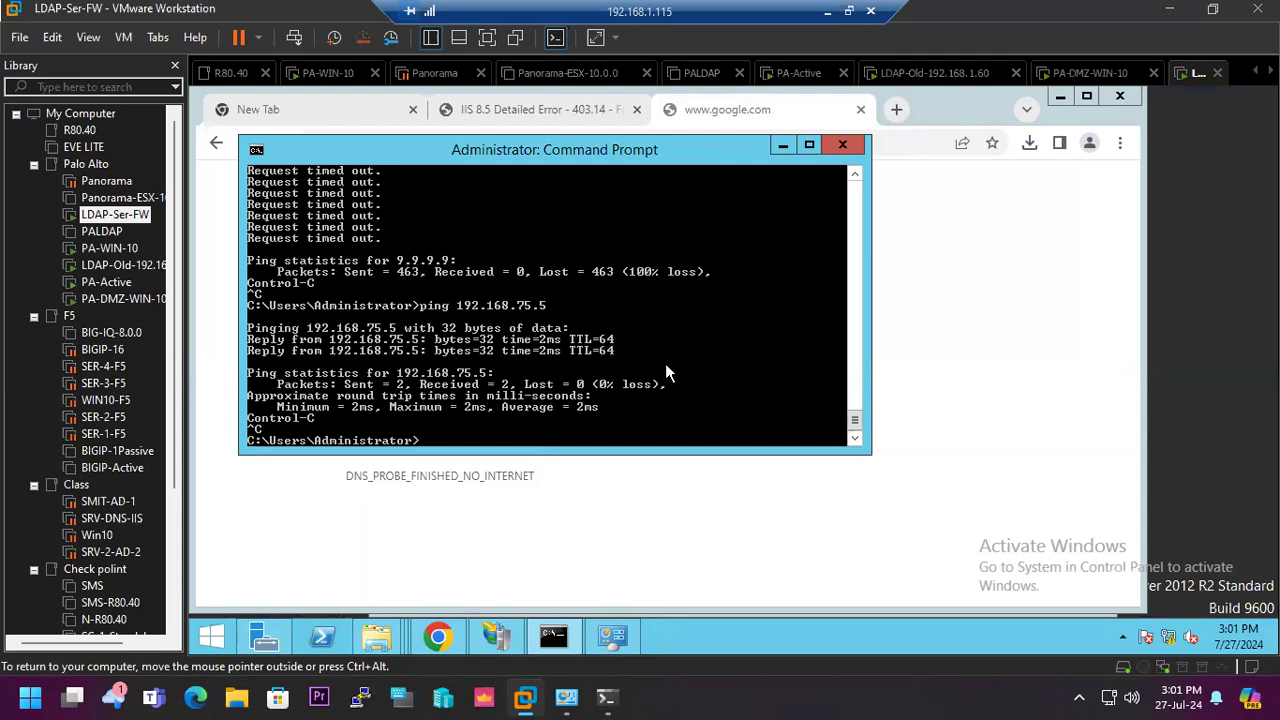
- Test the server's web access in its browser by reloading google.com and requesting gppgle.com
click(437, 636)
click(272, 145)
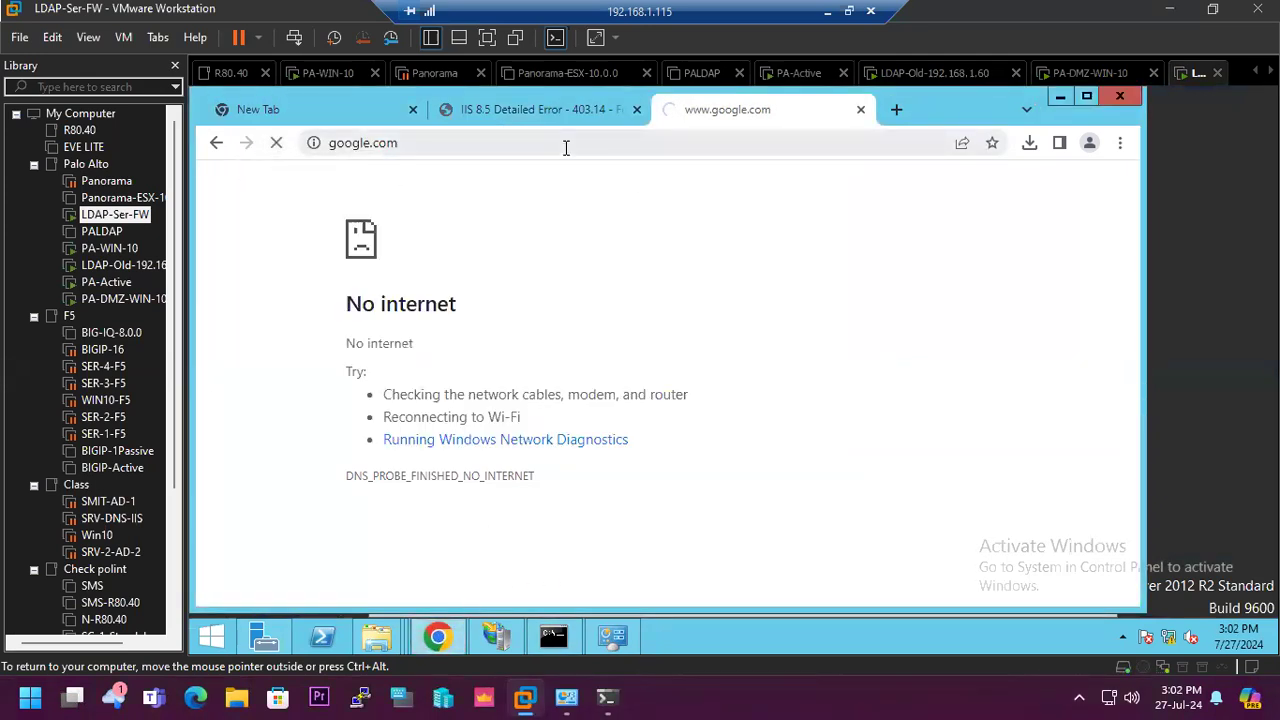
click(536, 143)
text(g)
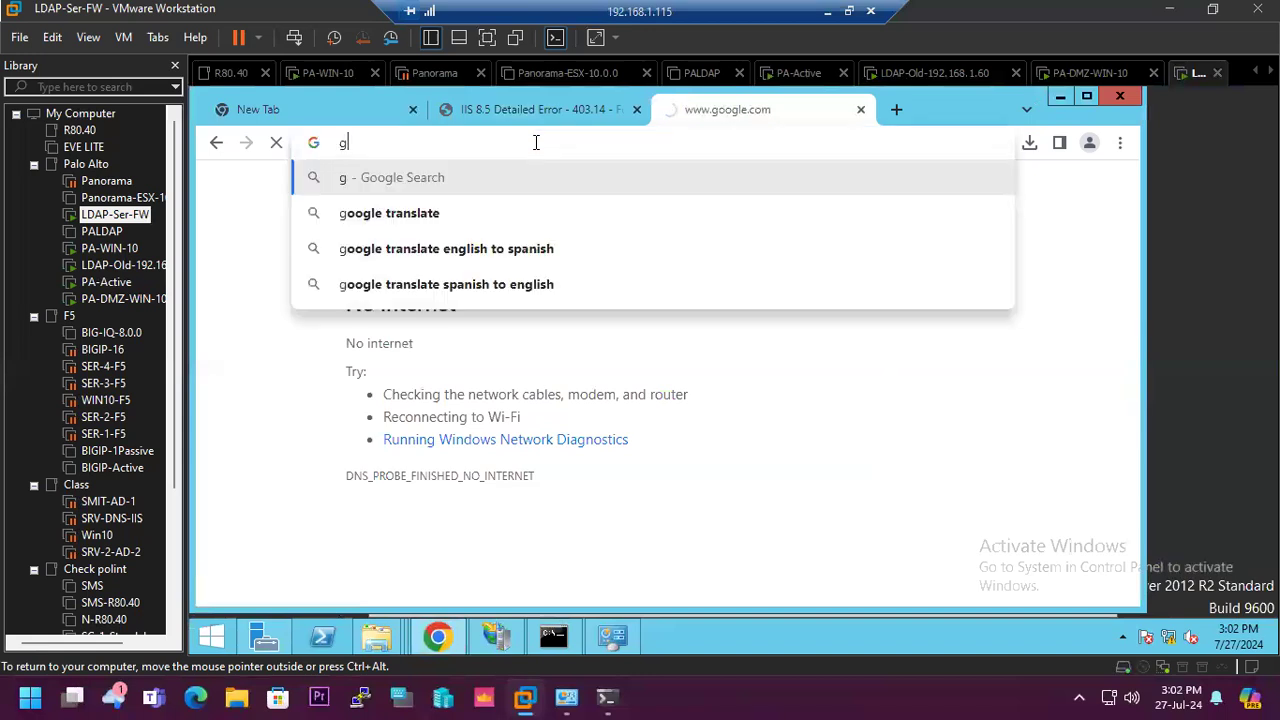
text(ppgle)
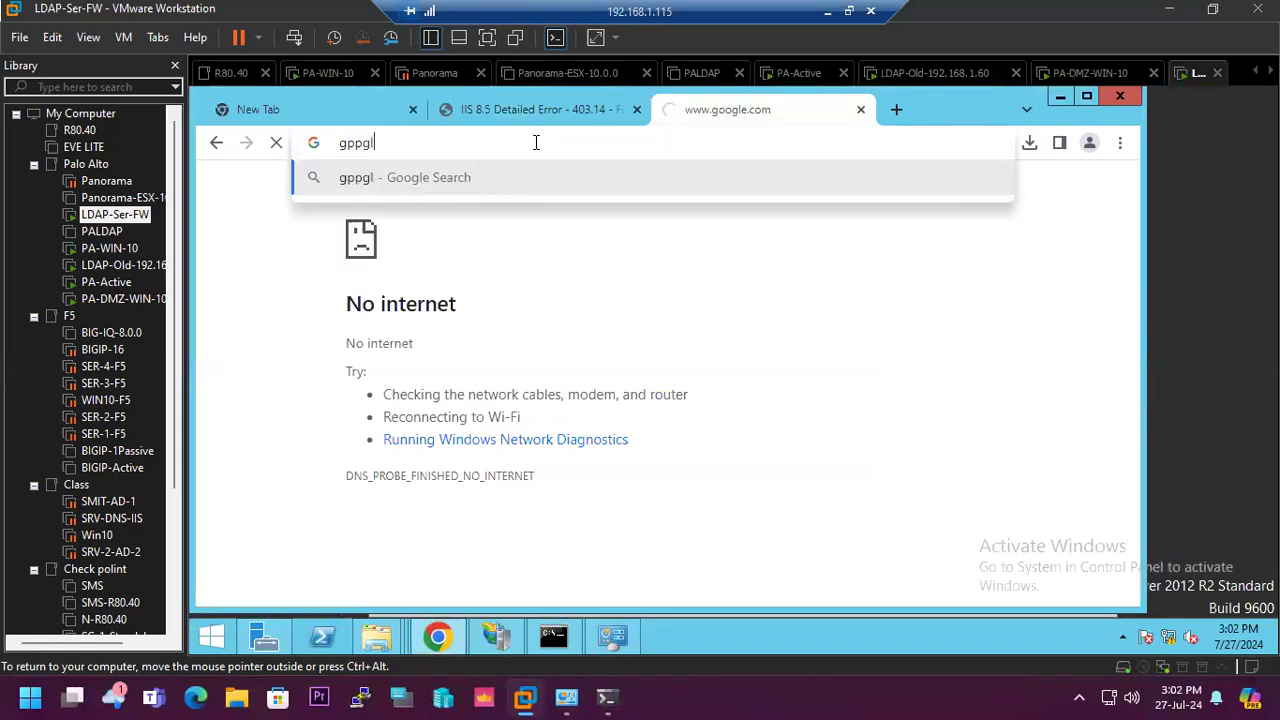
key(ctrl+Return)
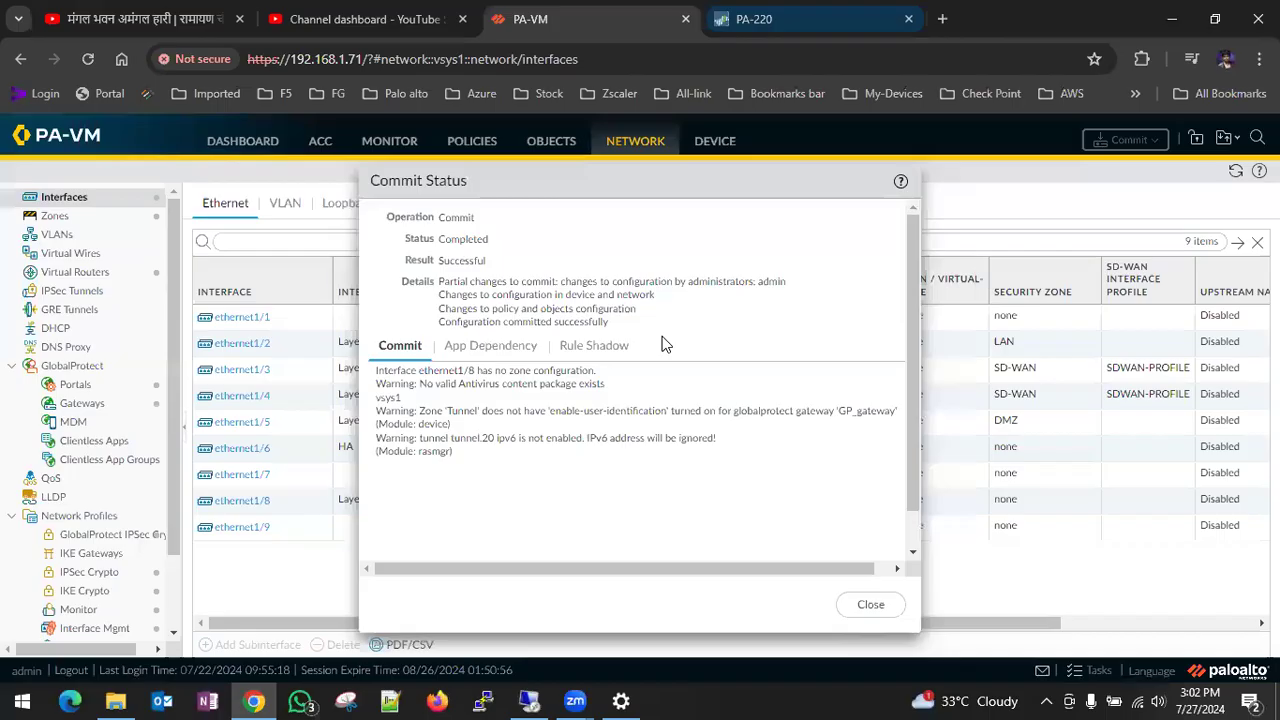
- Dismiss the PA-VM commit status and examine the zones, action and rule of the DMZ traffic in the traffic log
click(866, 607)
click(394, 147)
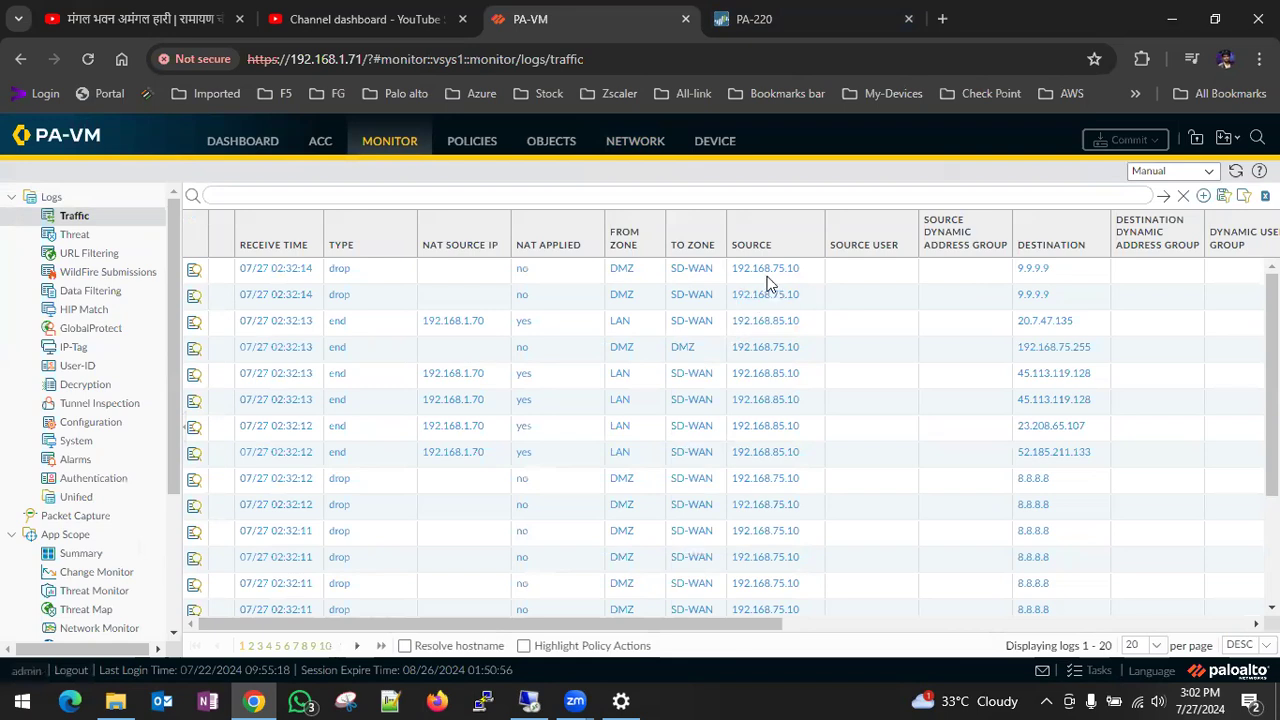
drag(729, 624, 933, 571)
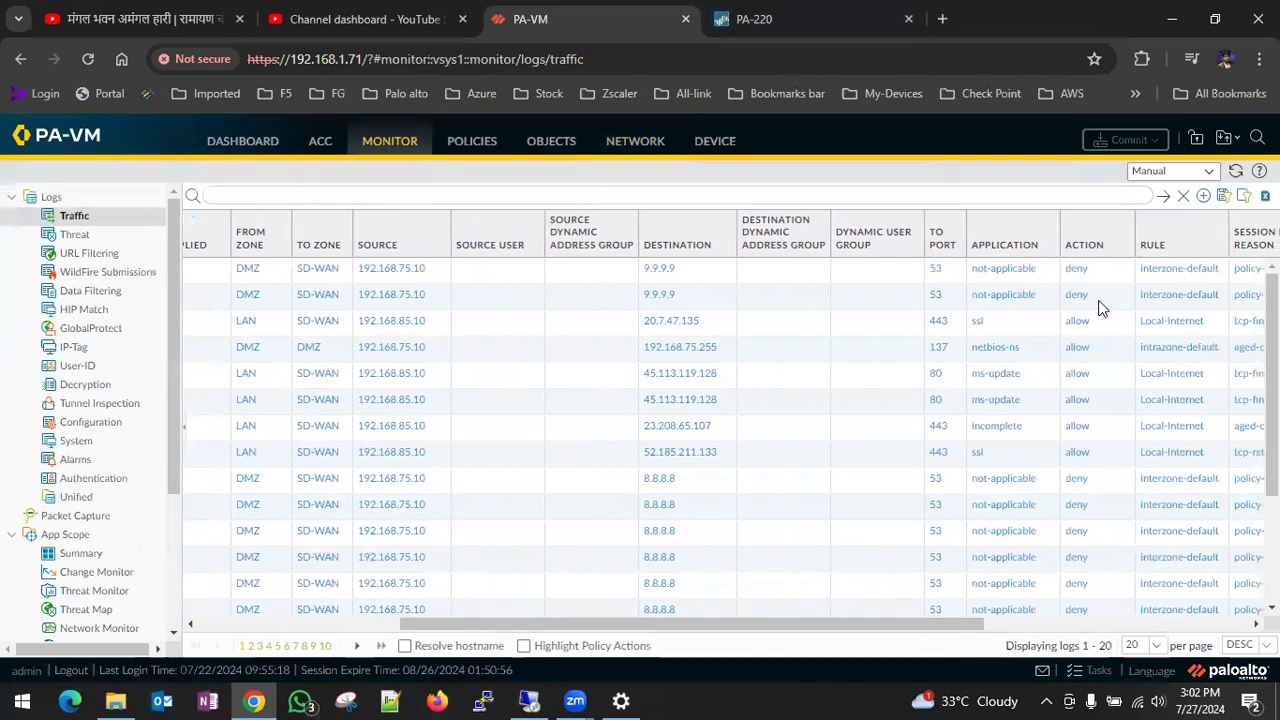
drag(774, 622, 420, 609)
- Add a new rule named DZM-wan to the PA-VM security policies
click(471, 145)
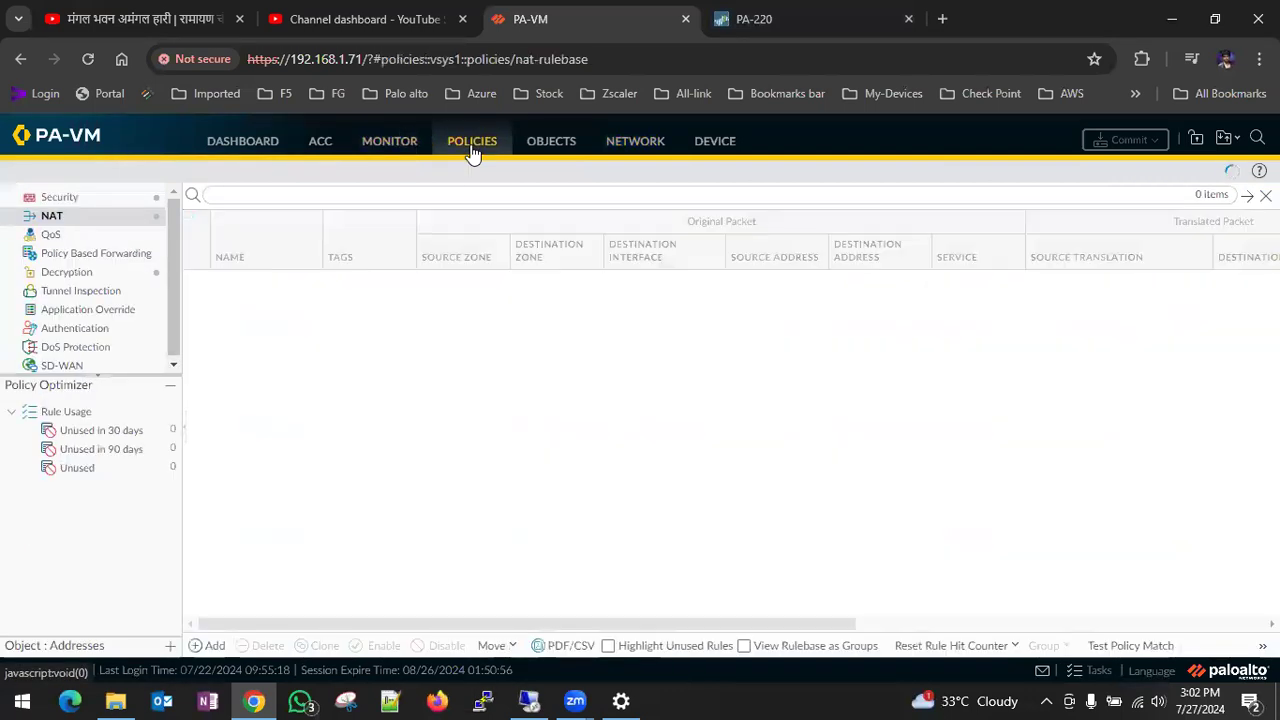
click(60, 198)
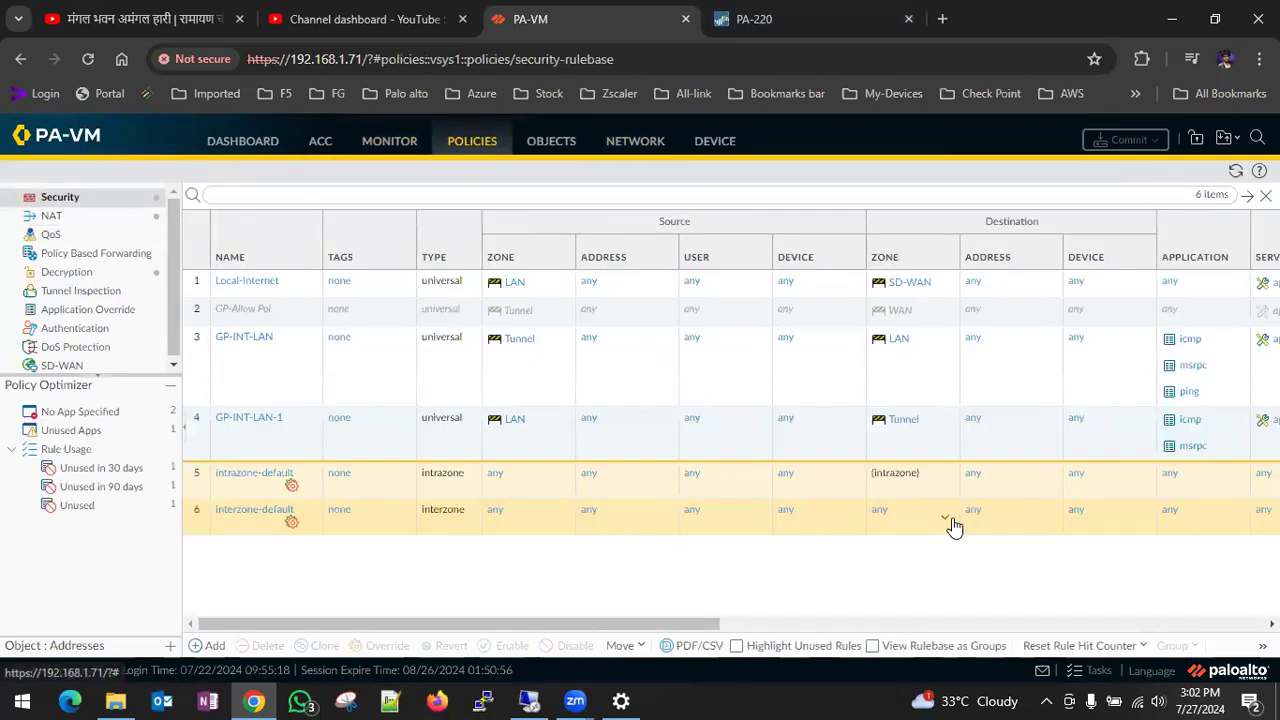
click(199, 368)
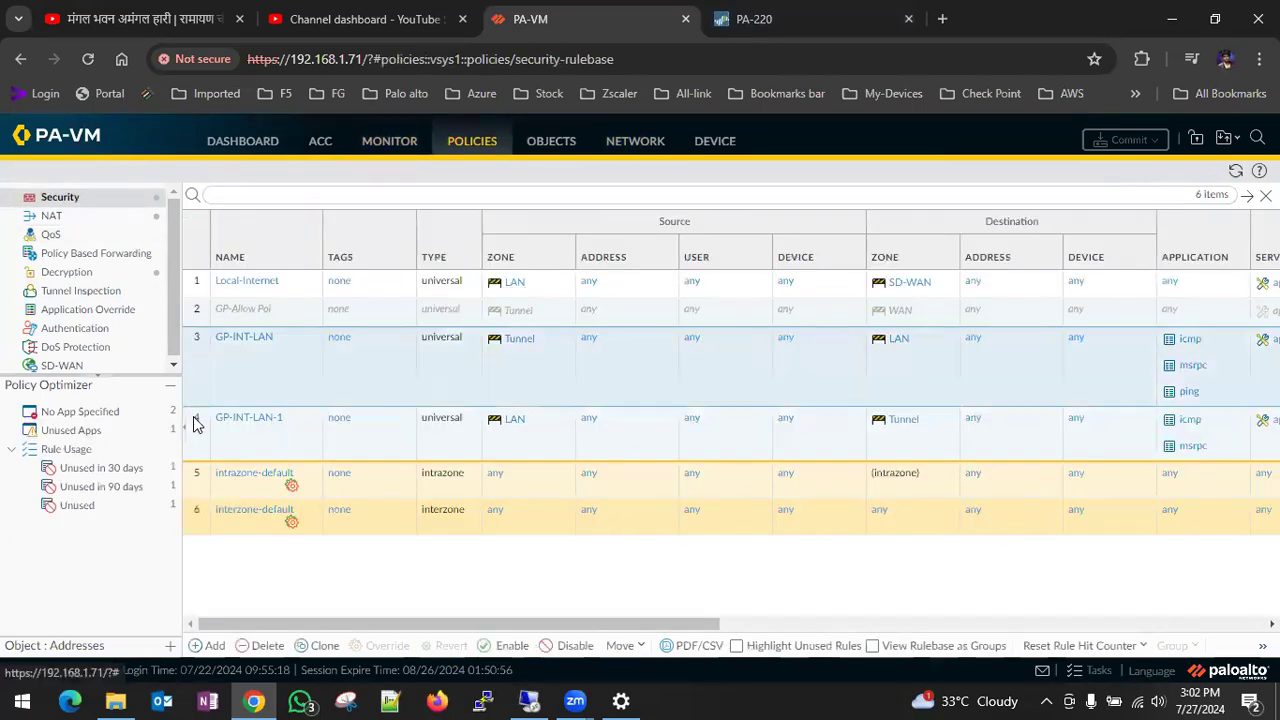
click(201, 445)
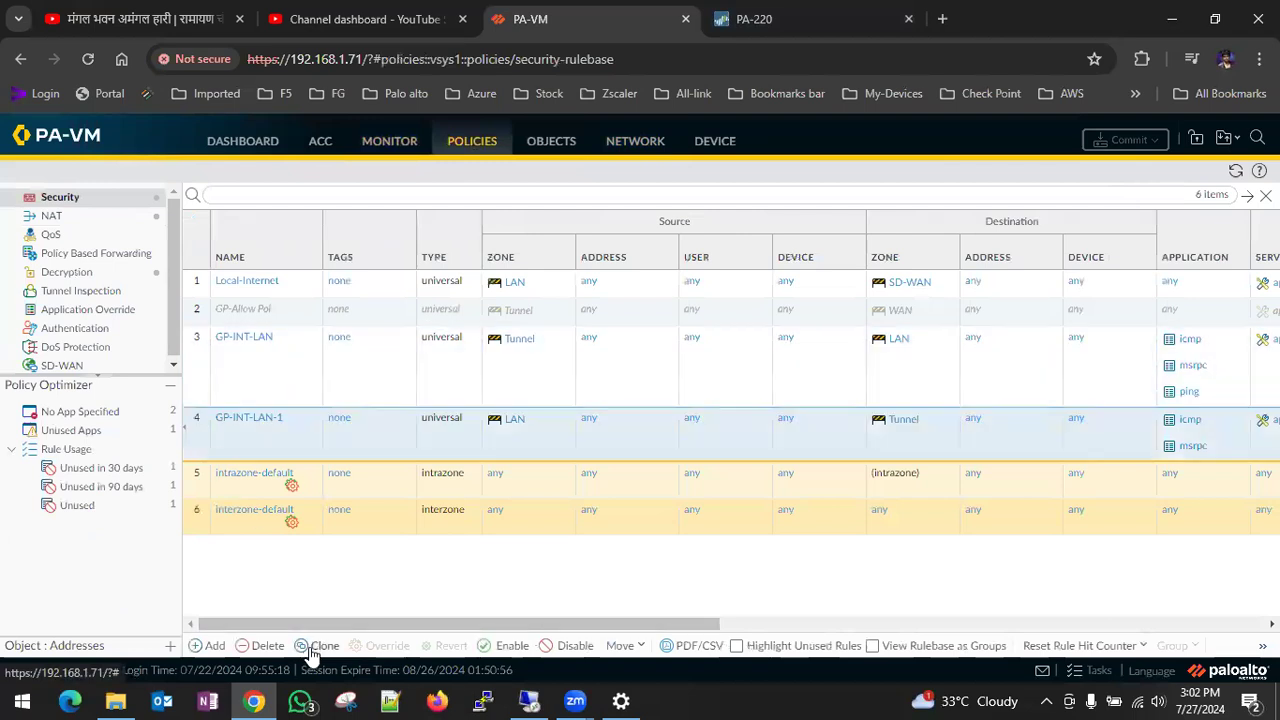
click(252, 646)
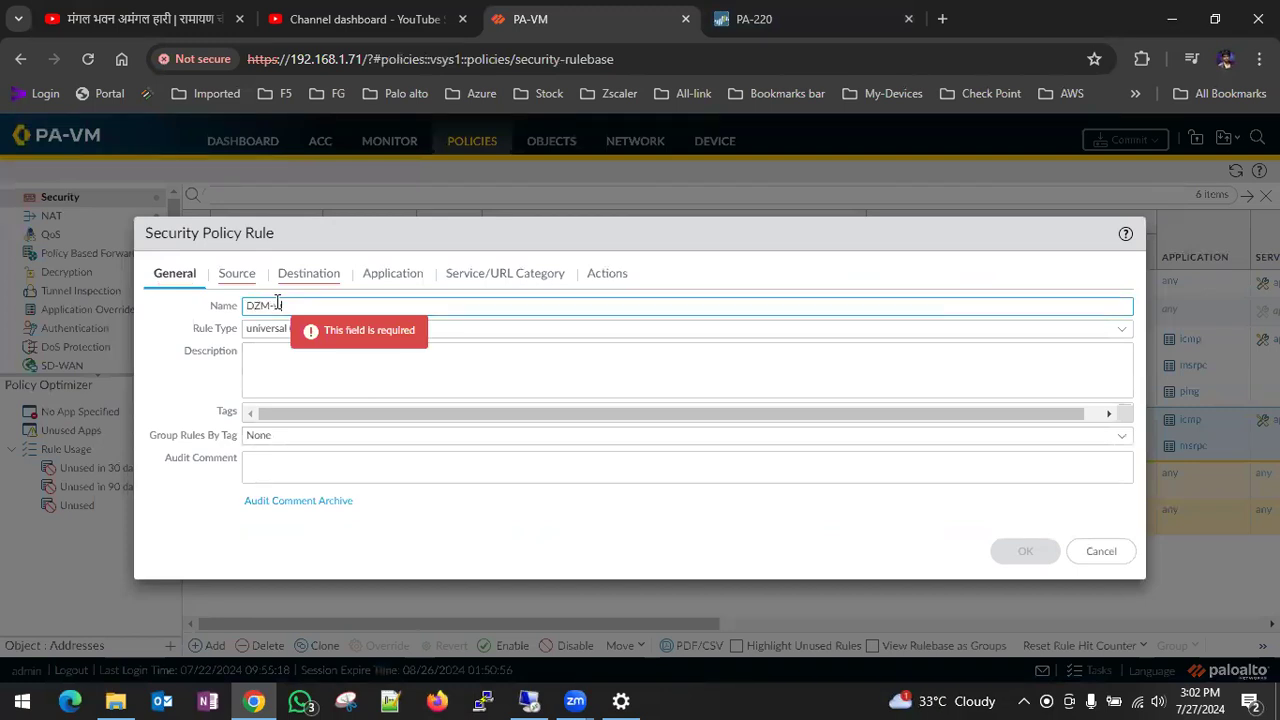
text(an)
- Set the source zone of the DZM-wan rule to DMZ
click(237, 280)
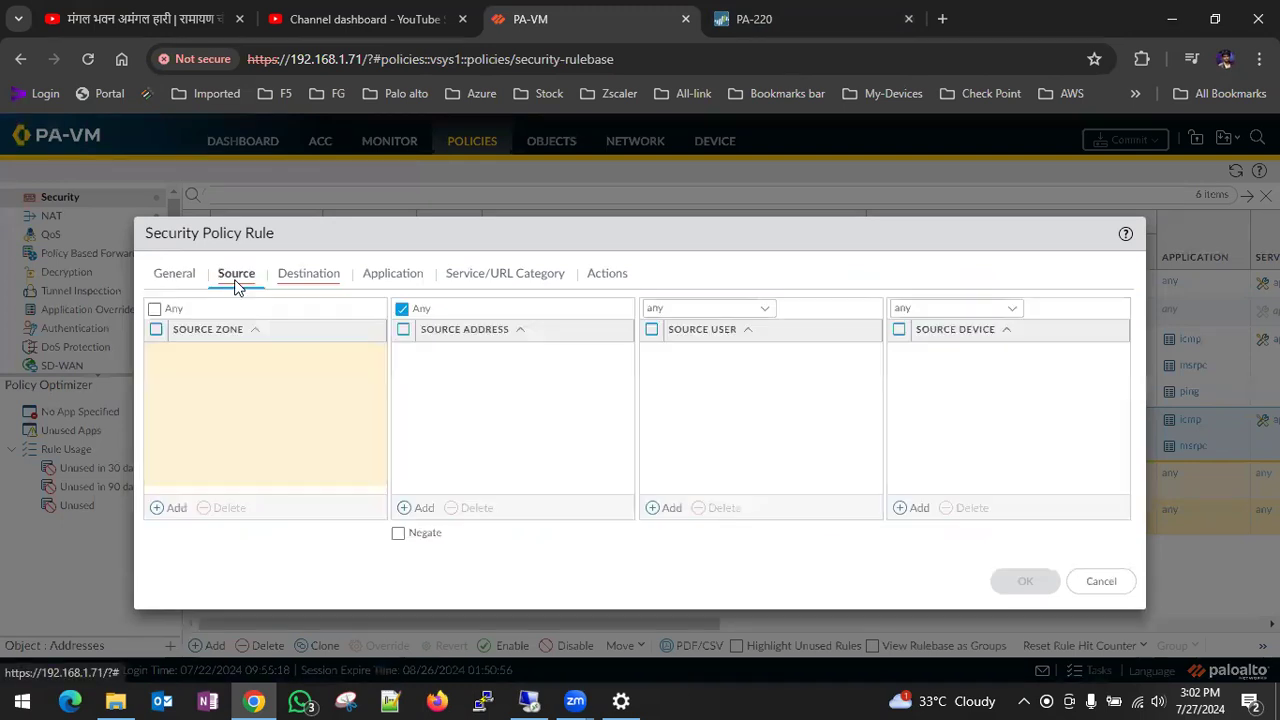
click(171, 510)
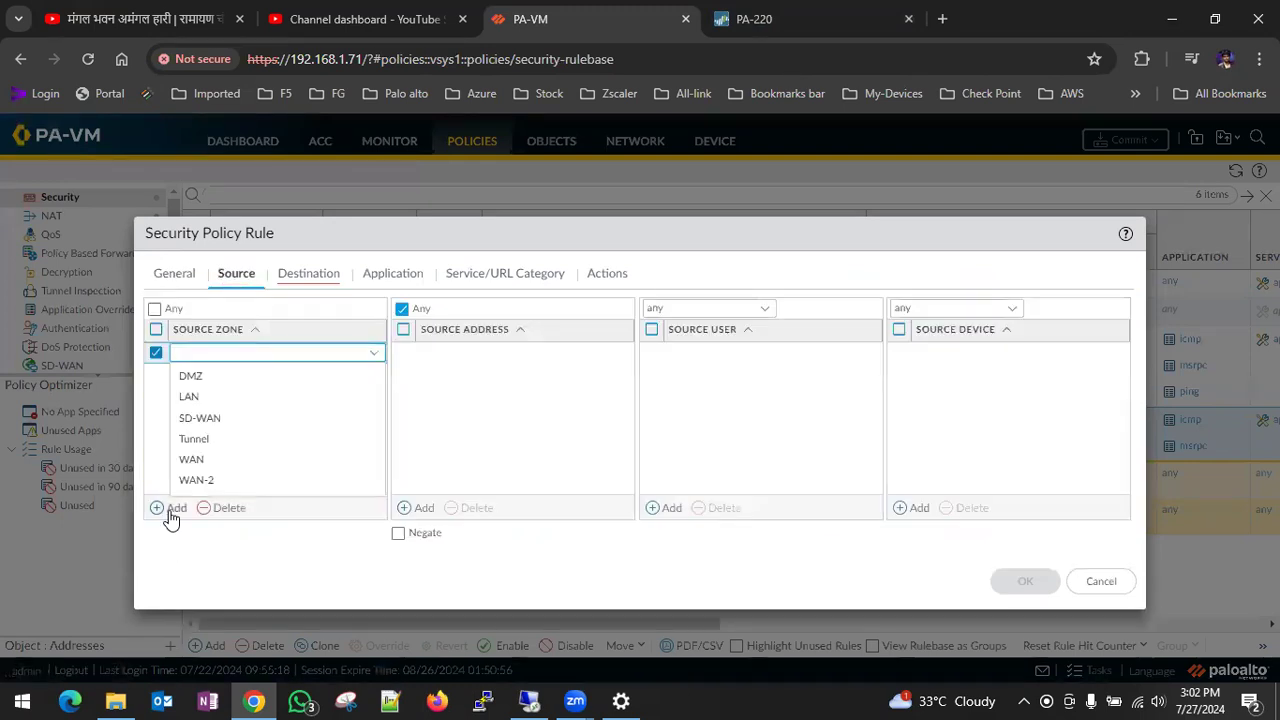
click(205, 377)
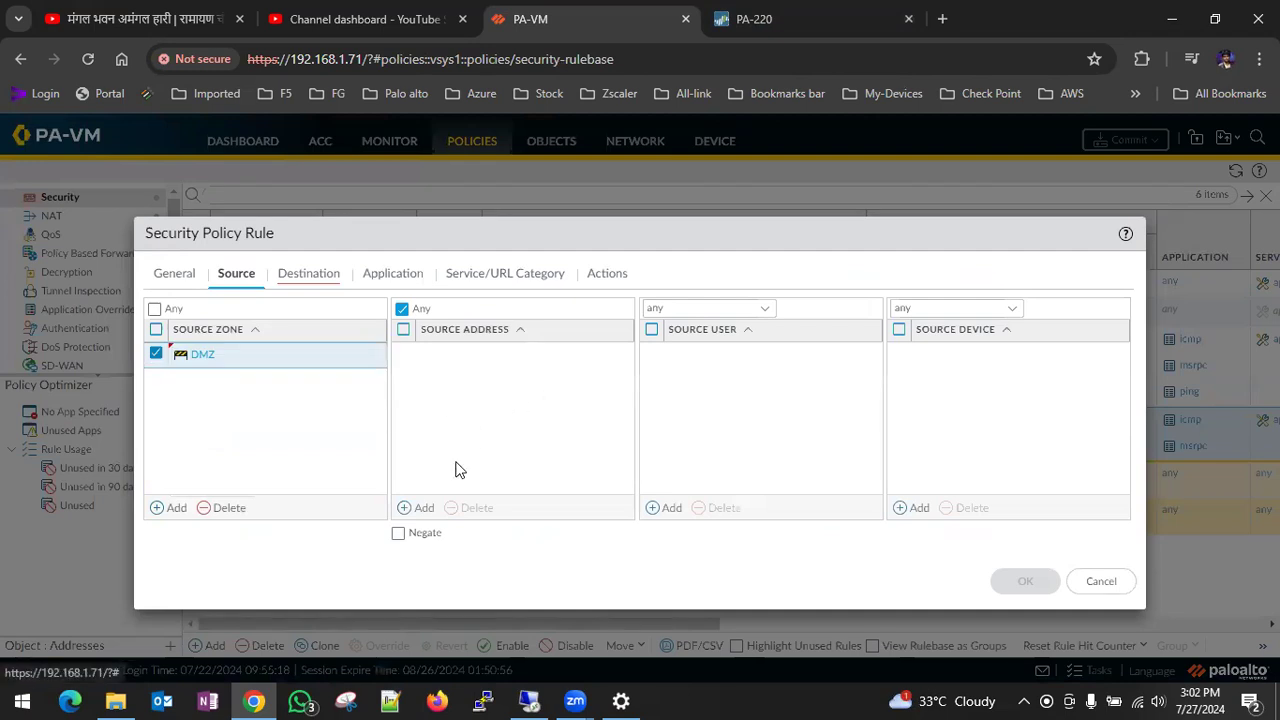
click(424, 509)
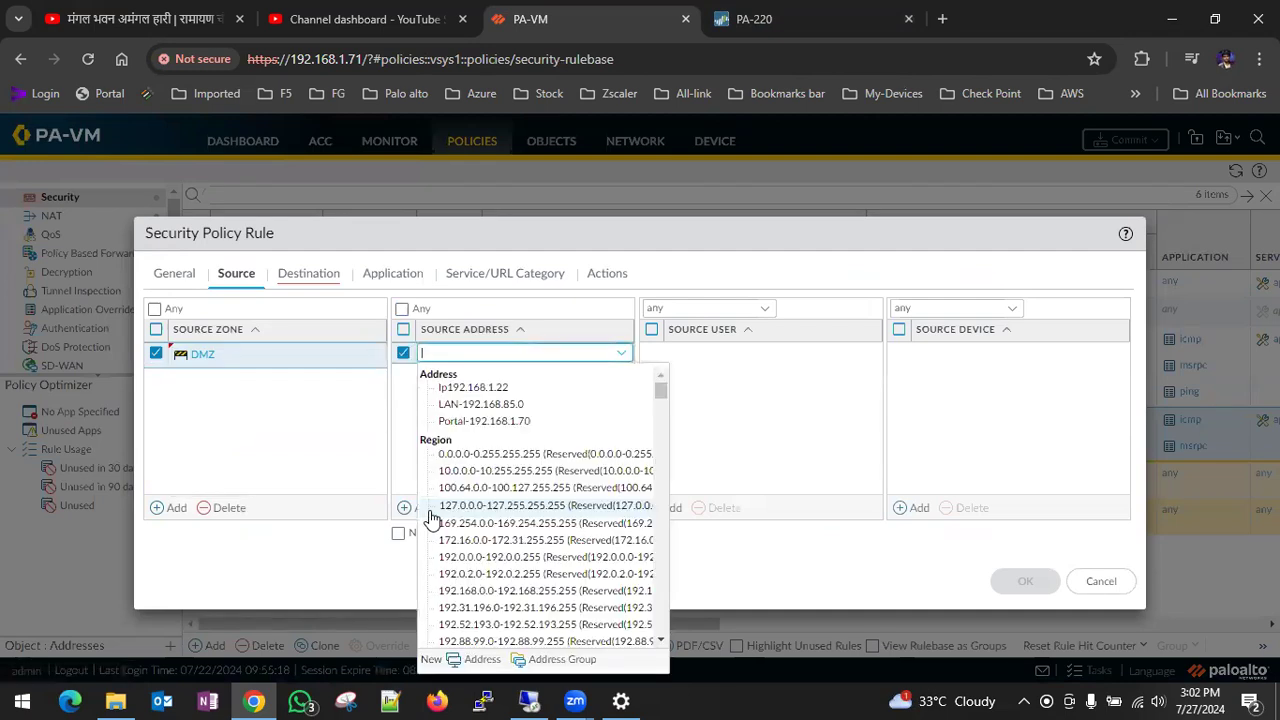
click(806, 441)
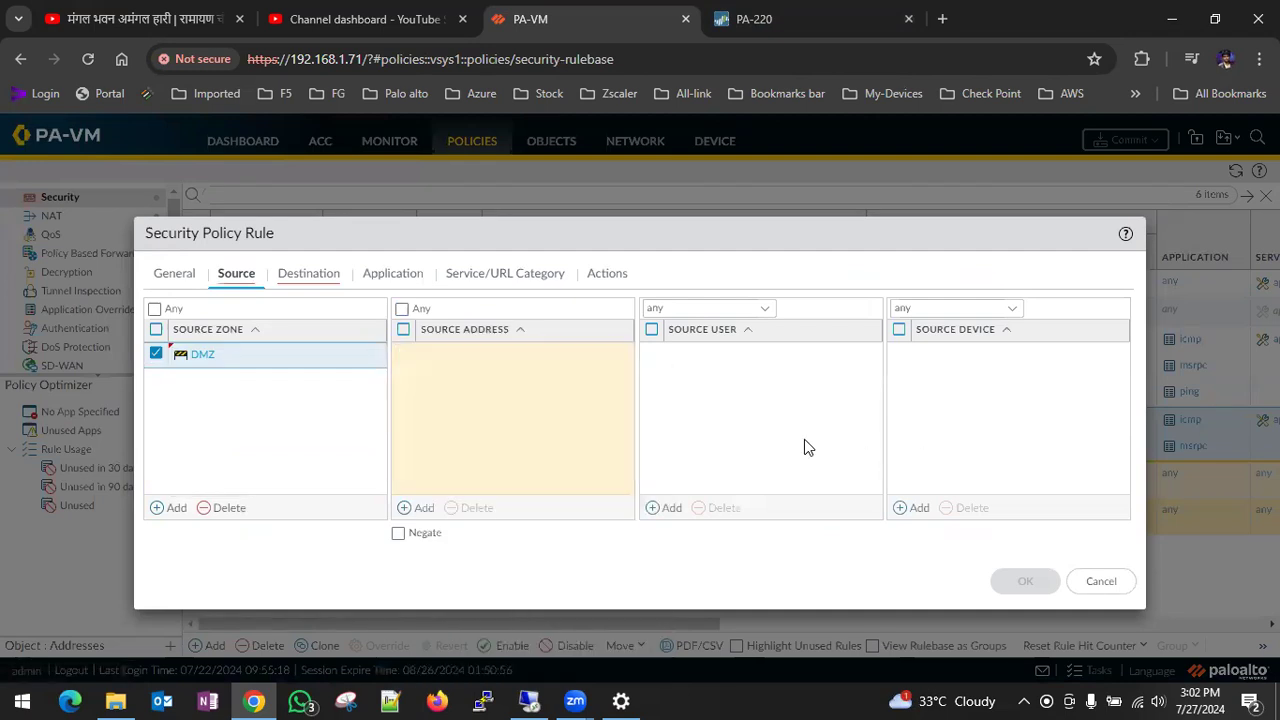
- Set the rule's destination zone to WAN and review its application and service settings
click(313, 279)
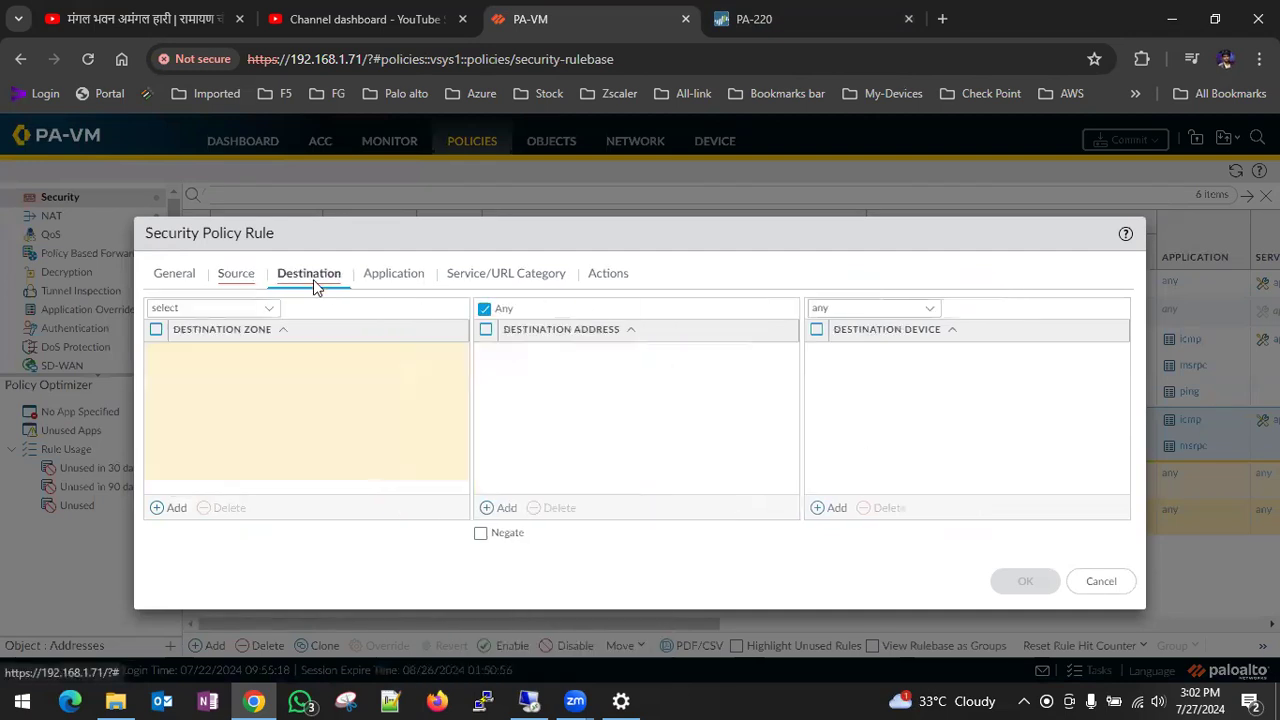
click(172, 507)
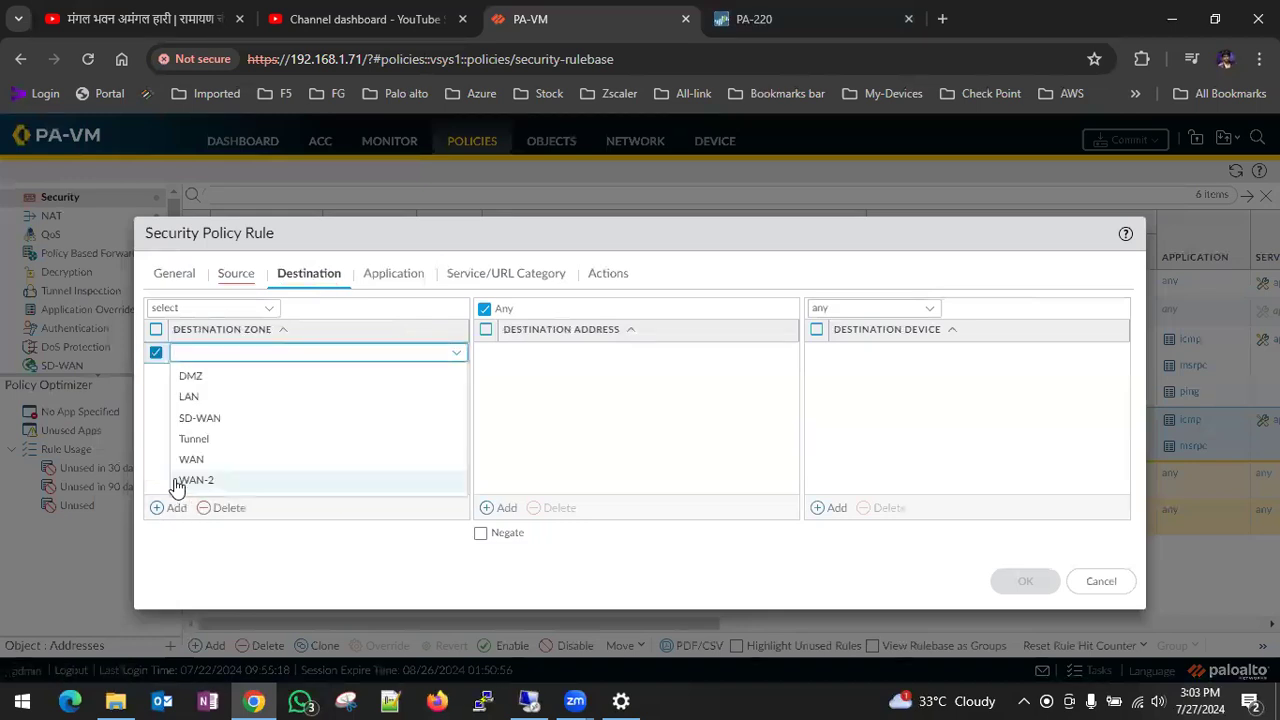
click(257, 462)
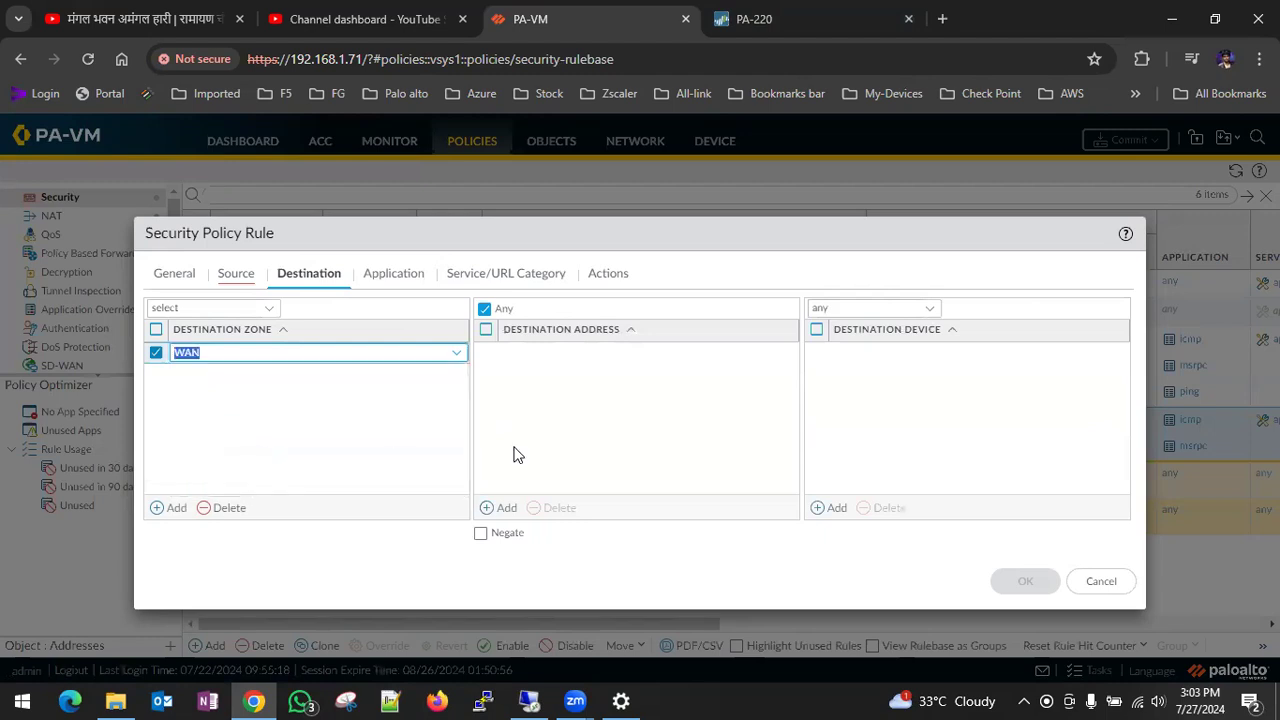
click(404, 281)
click(506, 277)
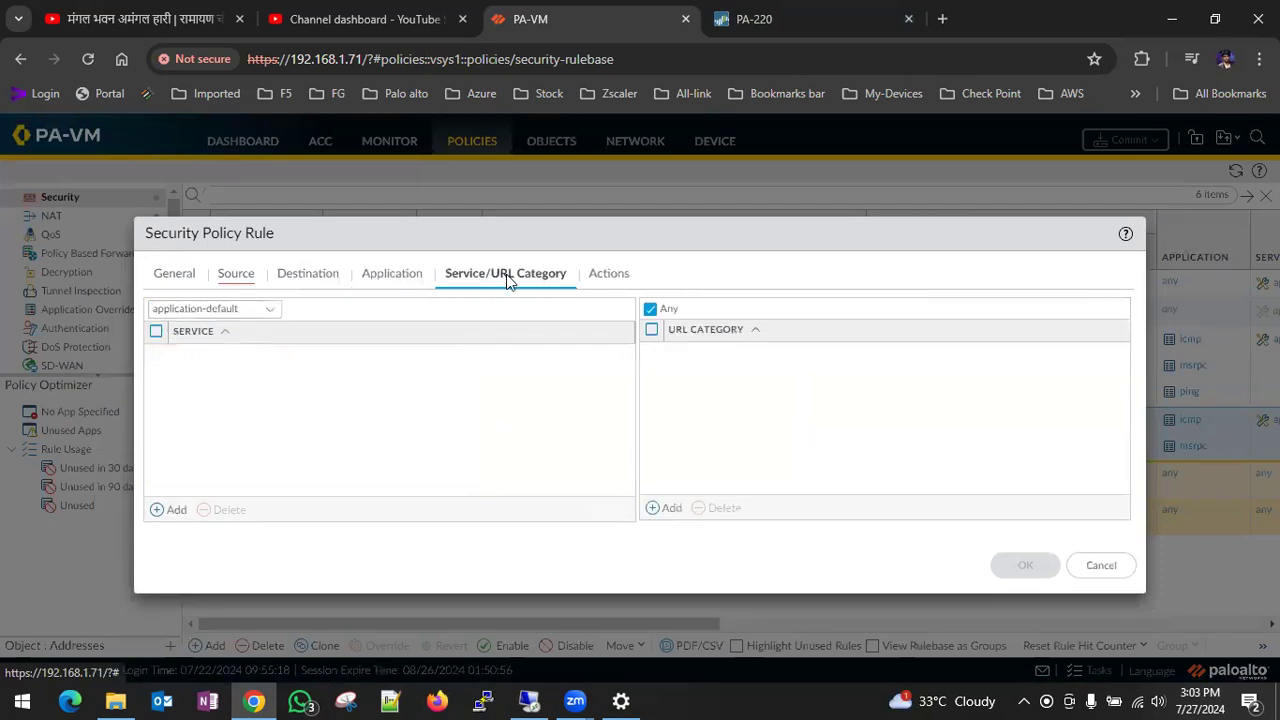
click(368, 278)
click(513, 283)
- Set the rule's profile type to Profiles and assign the default Vulnerability Protection and Antivirus profiles
click(634, 272)
click(620, 440)
click(395, 459)
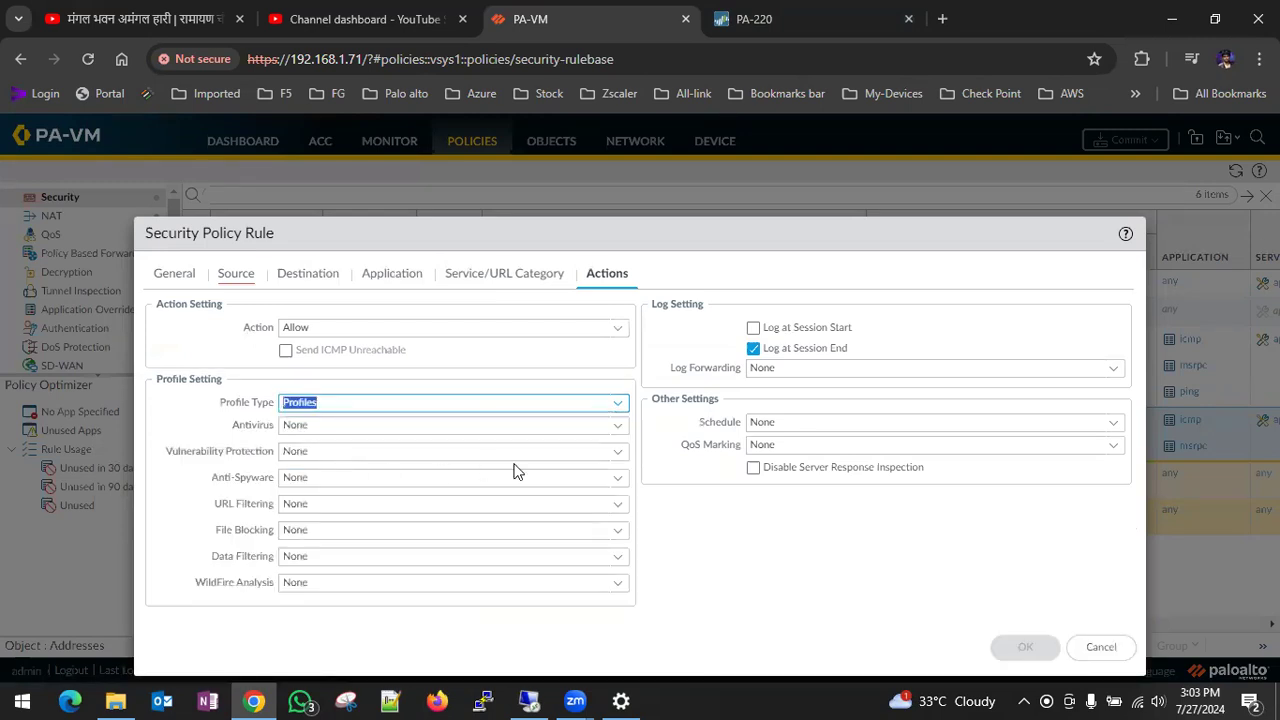
click(622, 455)
click(326, 498)
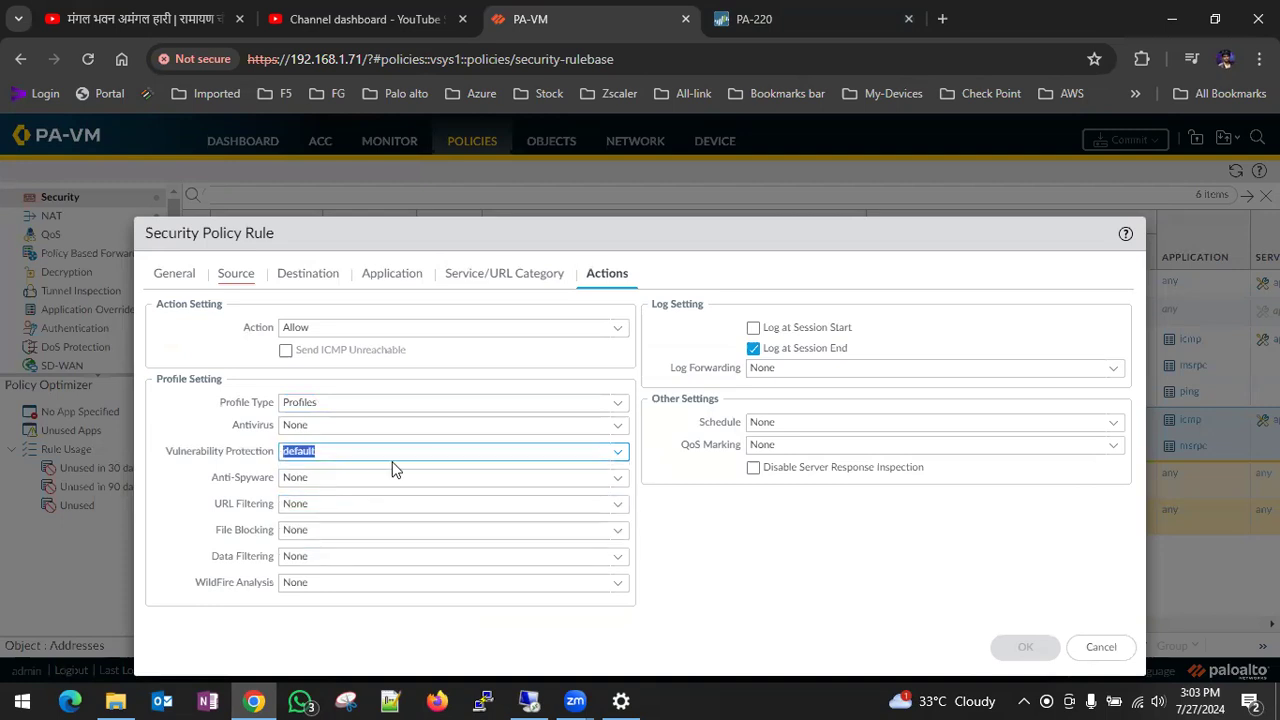
click(619, 430)
click(343, 470)
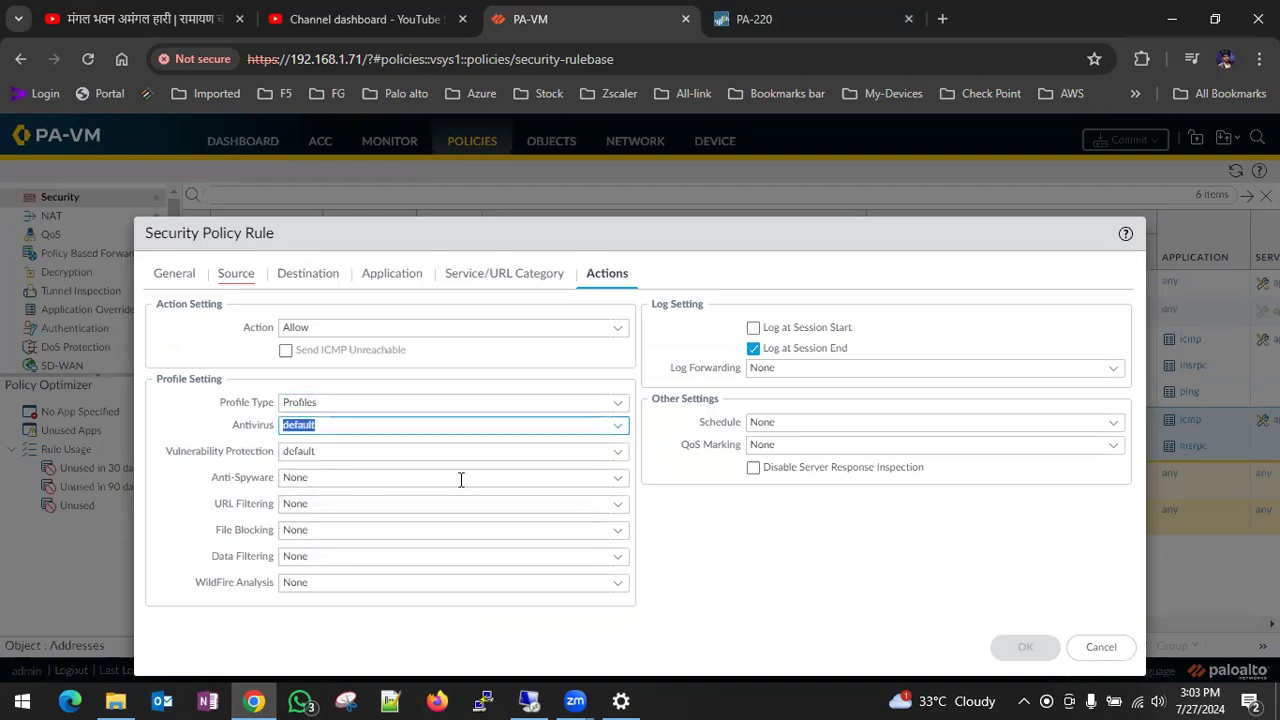
- Assign the default Anti-Spyware, URL Filtering and WildFire Analysis profiles to the rule
click(617, 479)
click(335, 527)
click(618, 508)
click(322, 547)
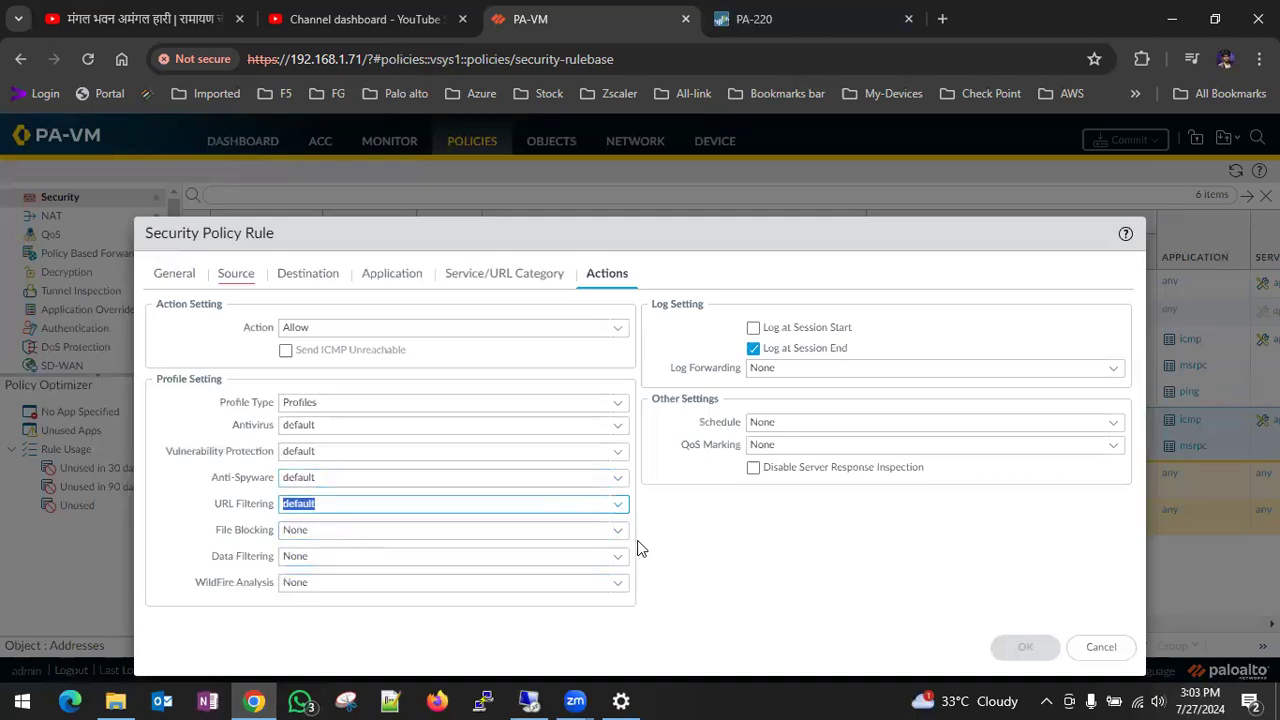
click(607, 583)
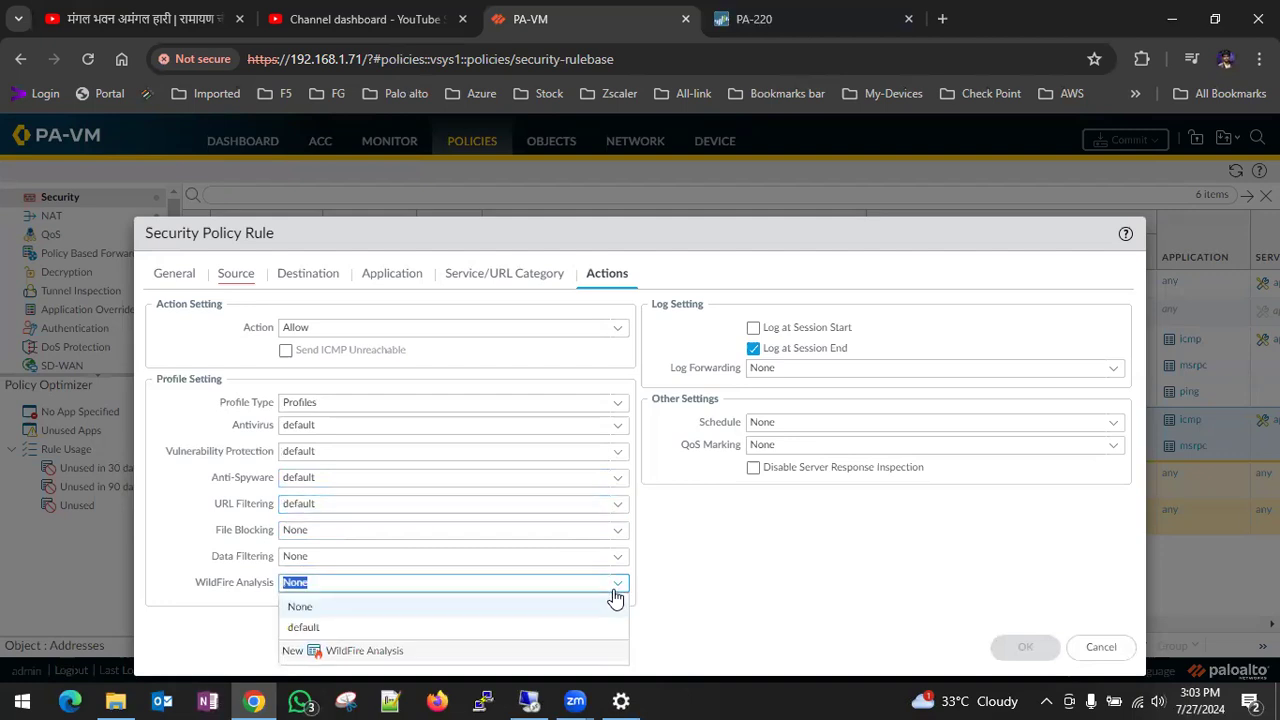
click(312, 627)
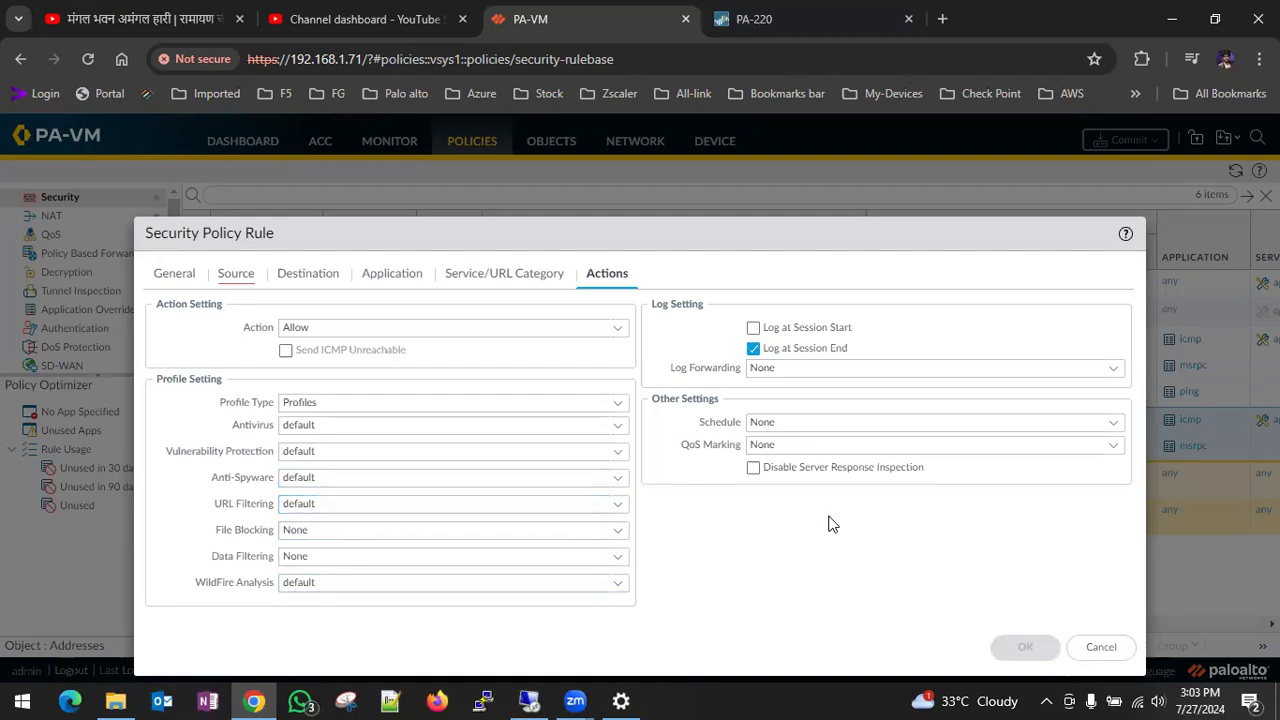
- Set the rule's source address to Any and save the DZM-wan rule
click(238, 276)
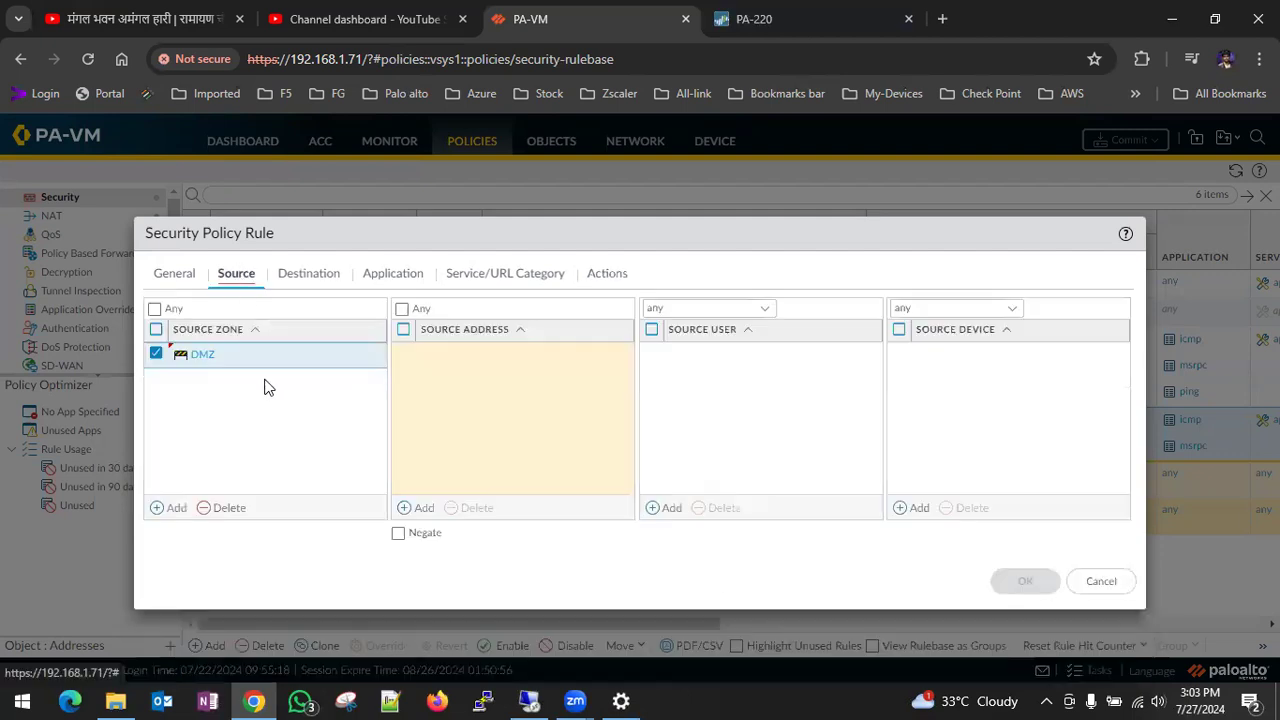
click(402, 308)
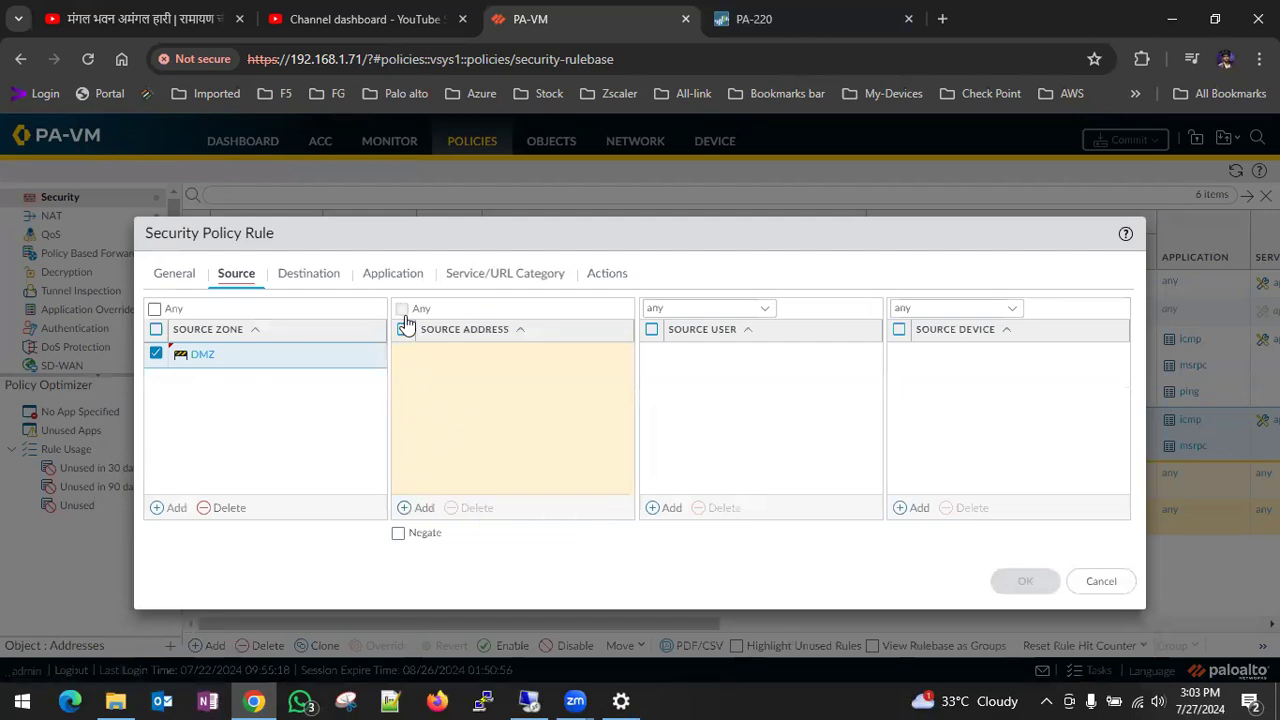
click(1025, 583)
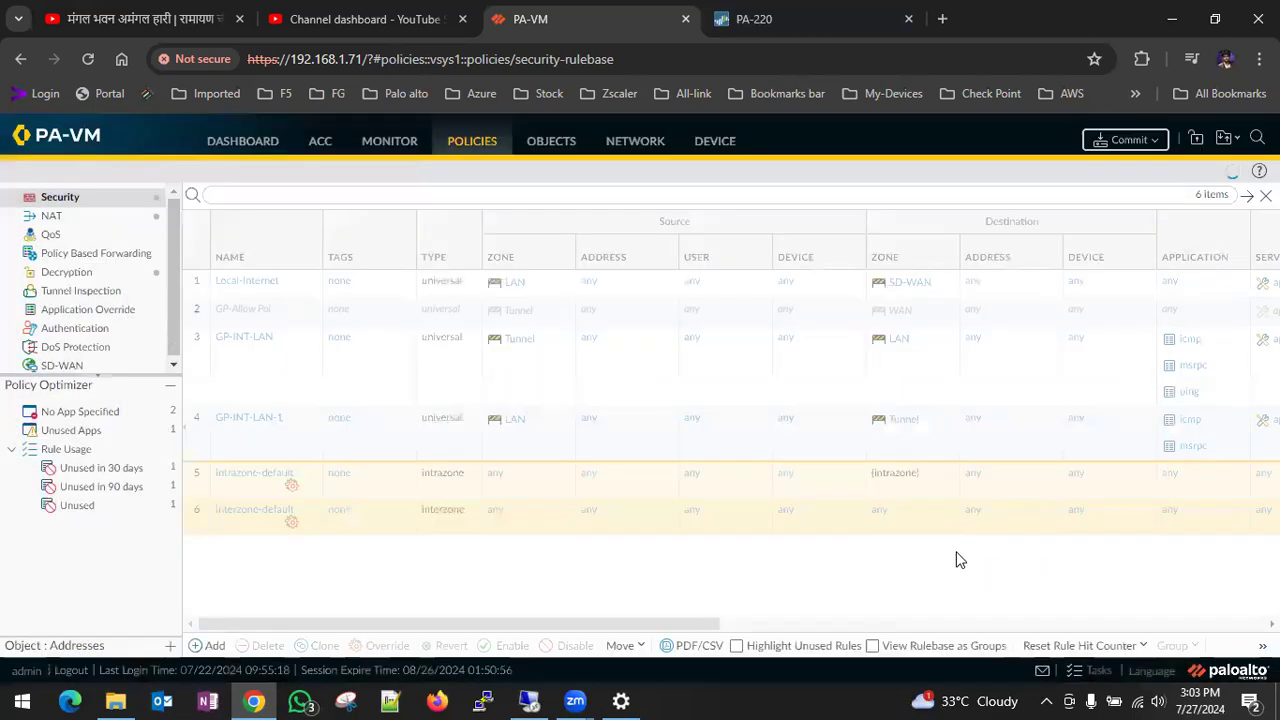
- Commit the admin's policy and object changes to the PA-VM firewall
click(1123, 141)
click(818, 617)
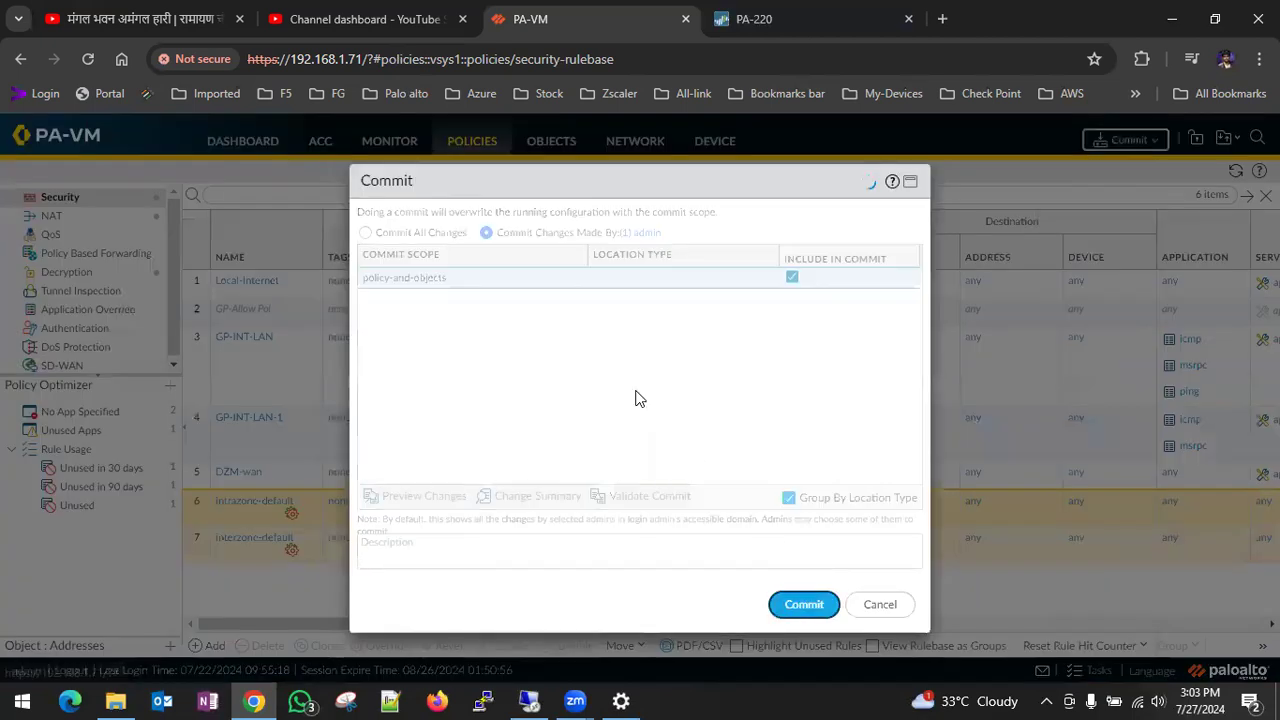
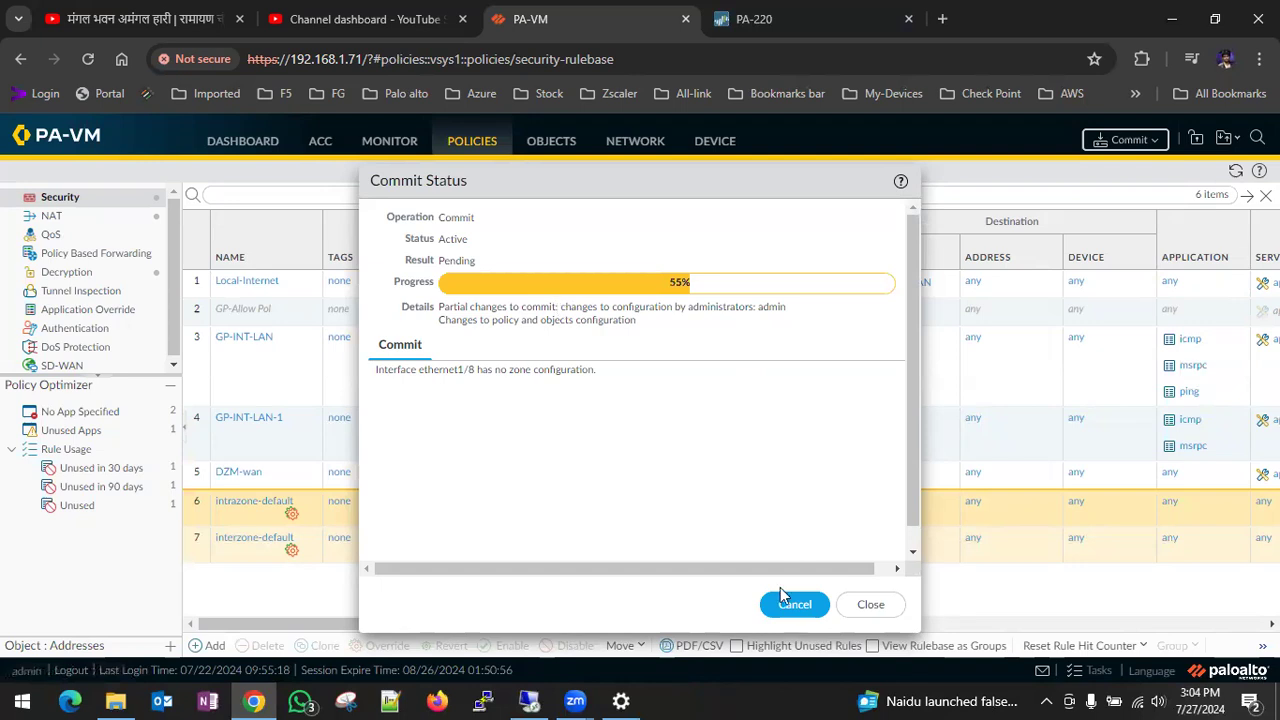
- Open the firewall's traffic logs, and retry loading gppgle.com in the browser of the LDAP-Ser-FW virtual machine
click(872, 605)
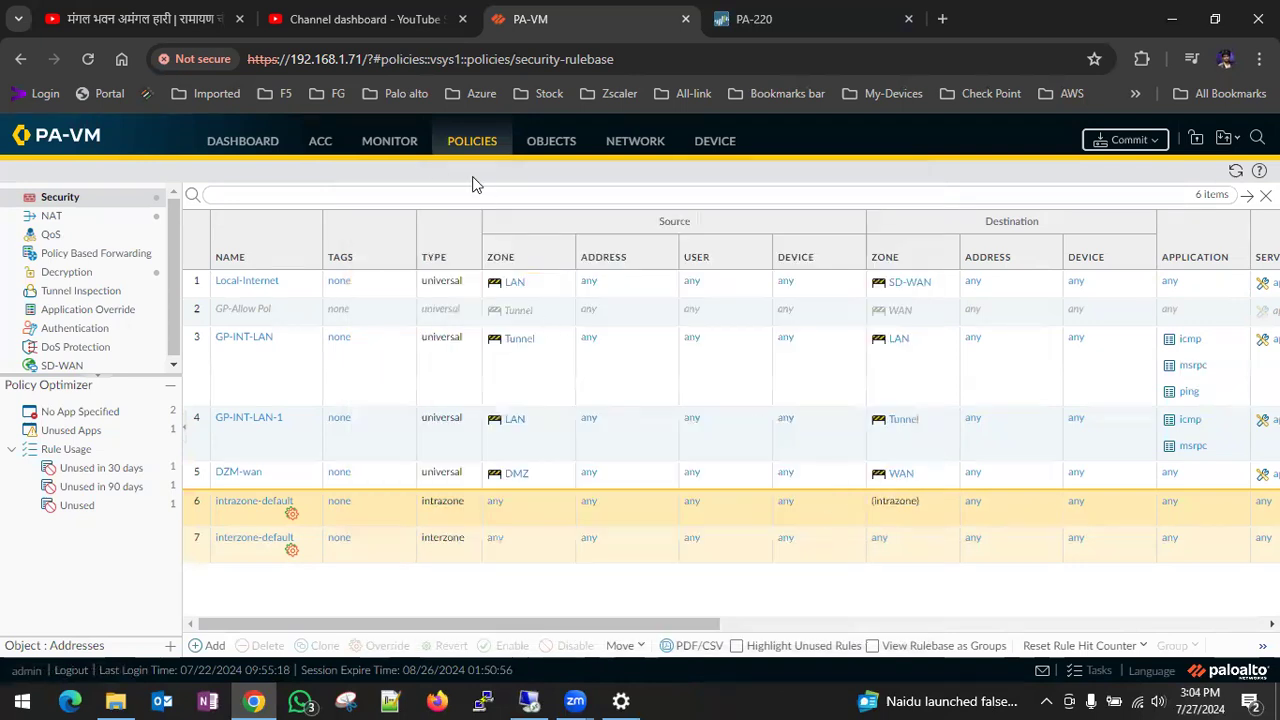
click(398, 146)
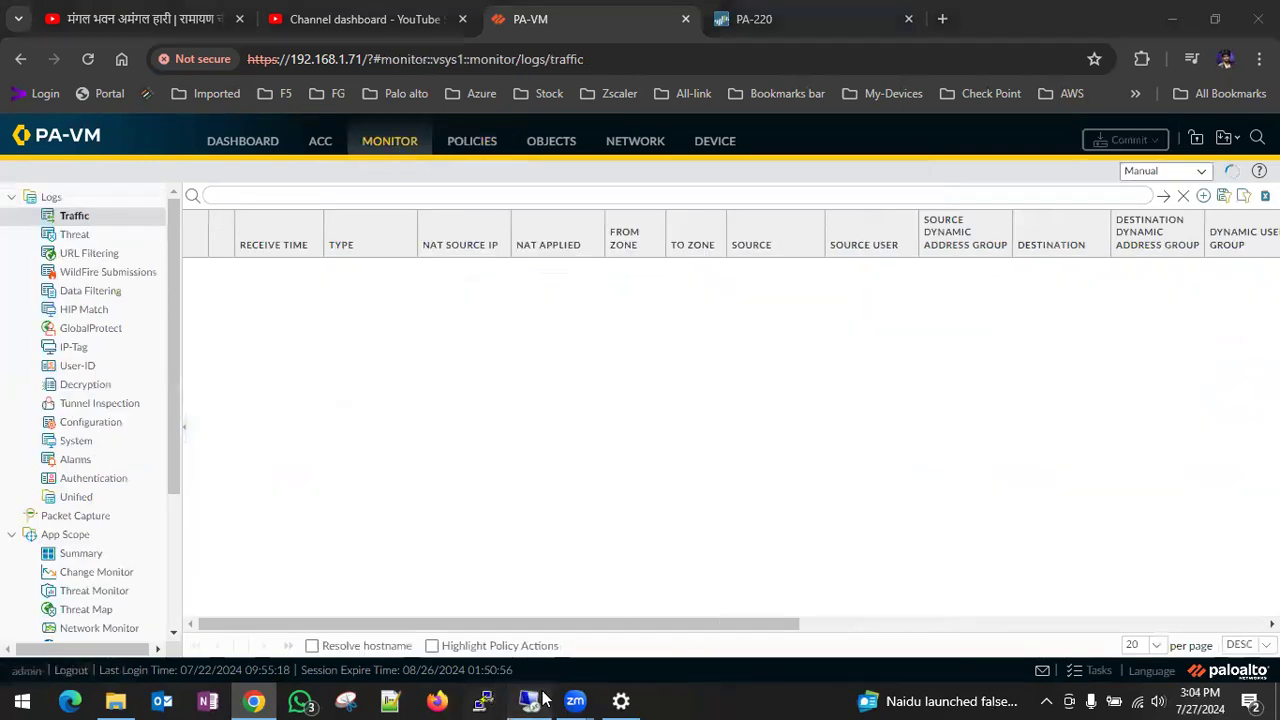
click(486, 700)
click(500, 145)
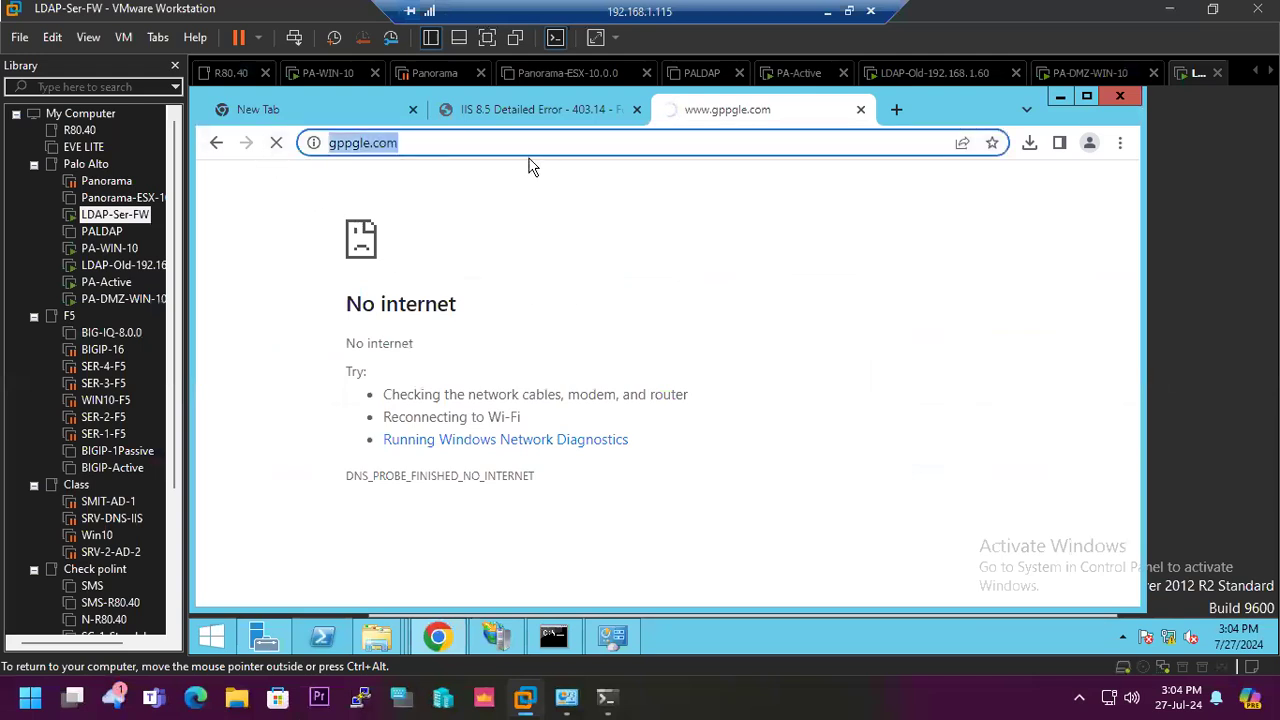
click(532, 167)
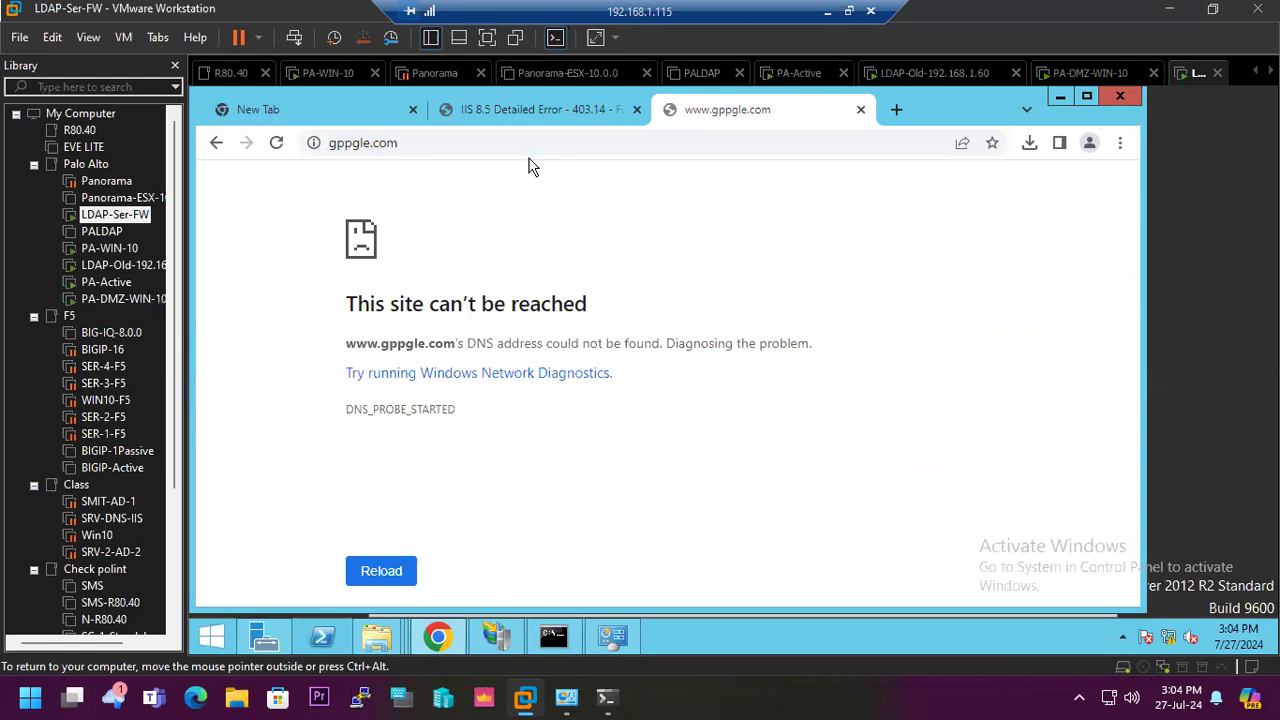
- Return to PA-VM, refresh the traffic logs and examine the DMZ sessions' zones, destinations, actions and matched rules
click(826, 12)
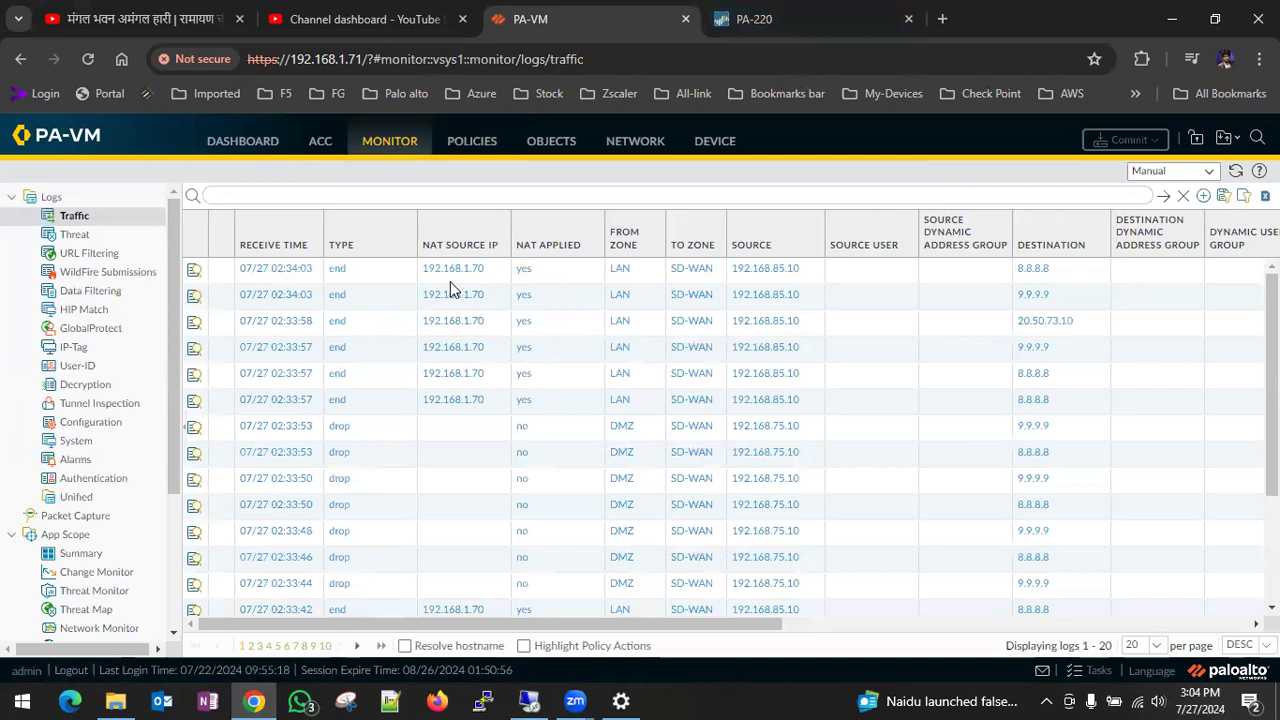
click(1163, 197)
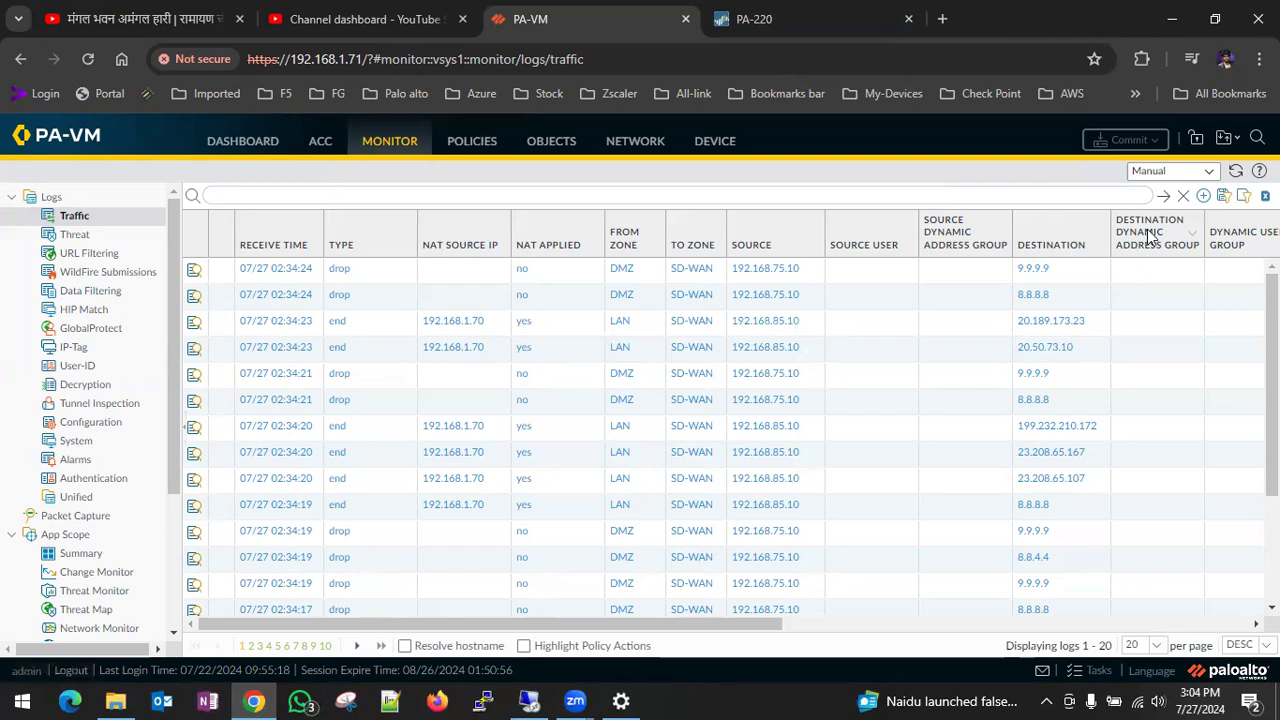
click(1163, 195)
drag(700, 622, 763, 624)
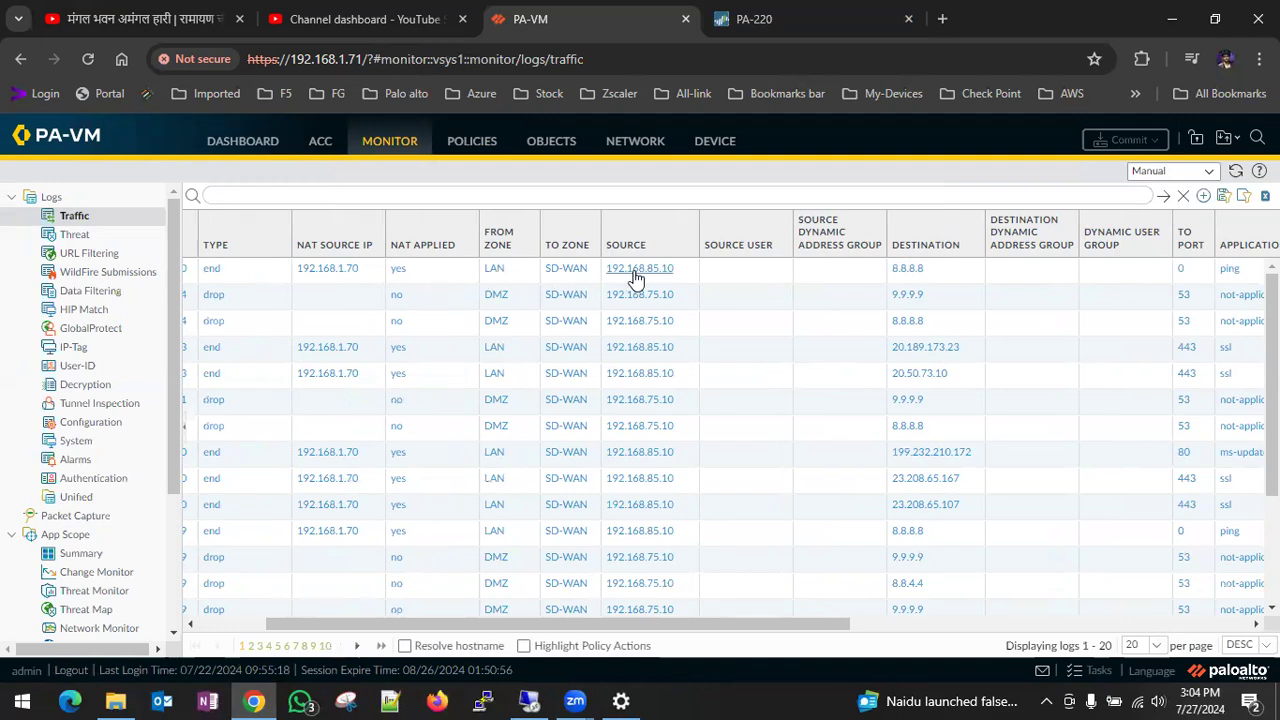
drag(763, 628, 995, 627)
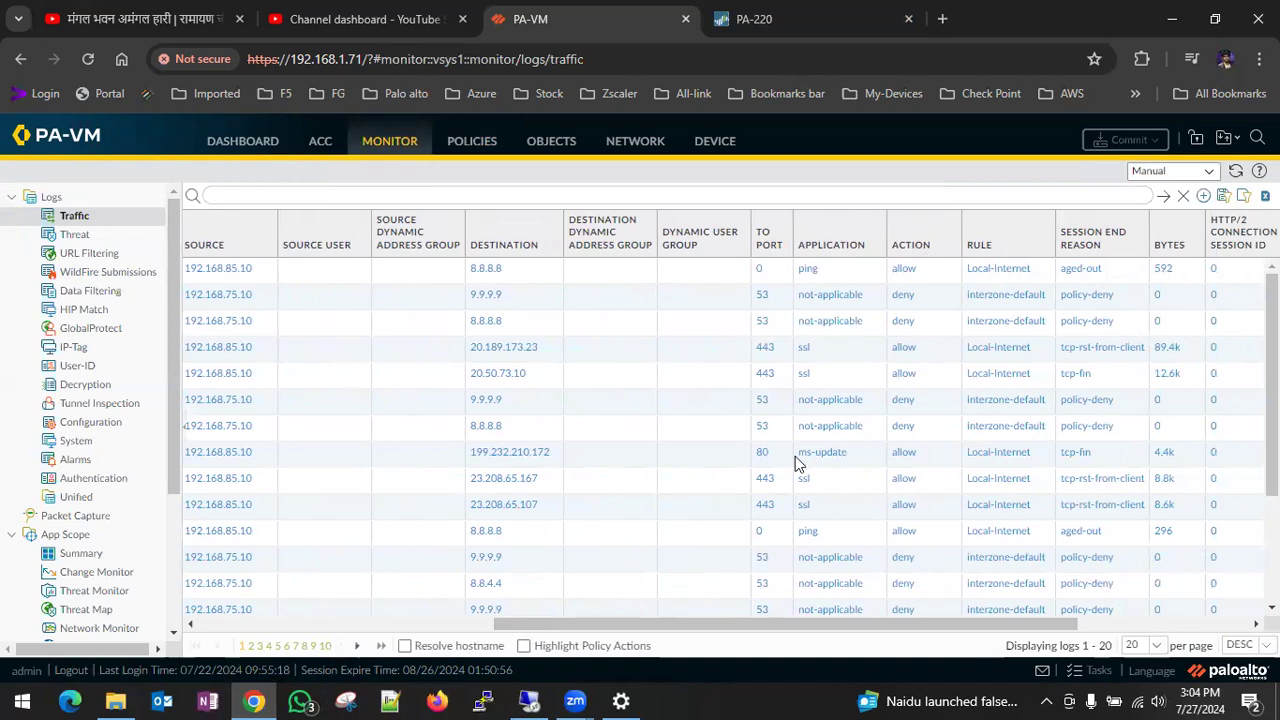
scroll(600, 623, left, 5)
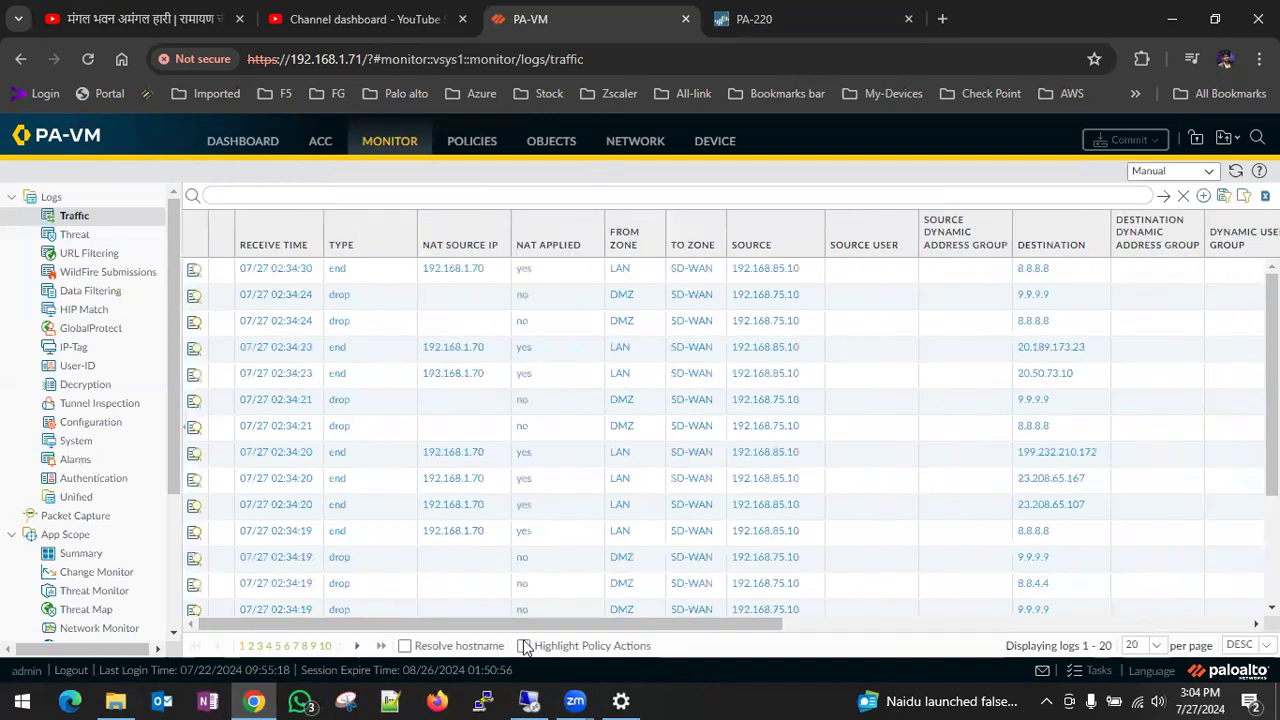
- Switch to the LDAP-Ser-FW virtual machine and ping 192.168.75.5 from its Command Prompt
click(532, 700)
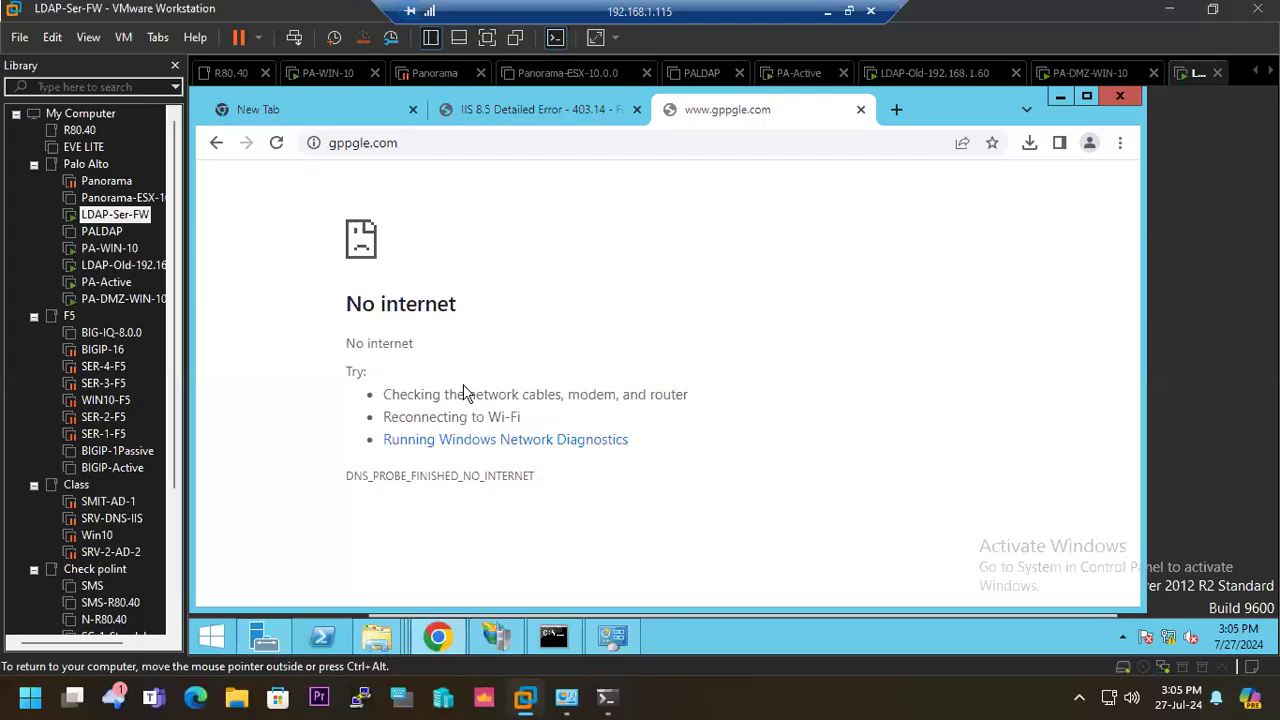
click(556, 638)
key(Up)
key(Return)
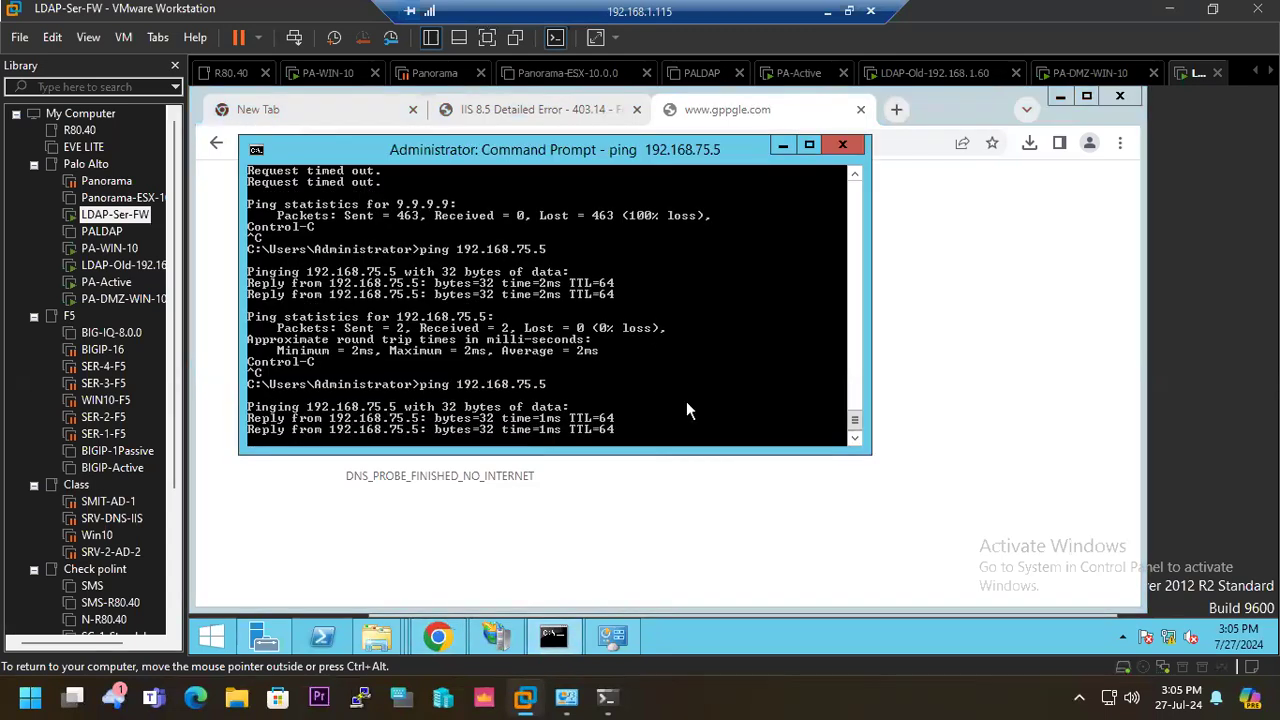
- Stop the running ping and start a continuous ping to 8.8.8.8
key(ctrl+c)
text(p)
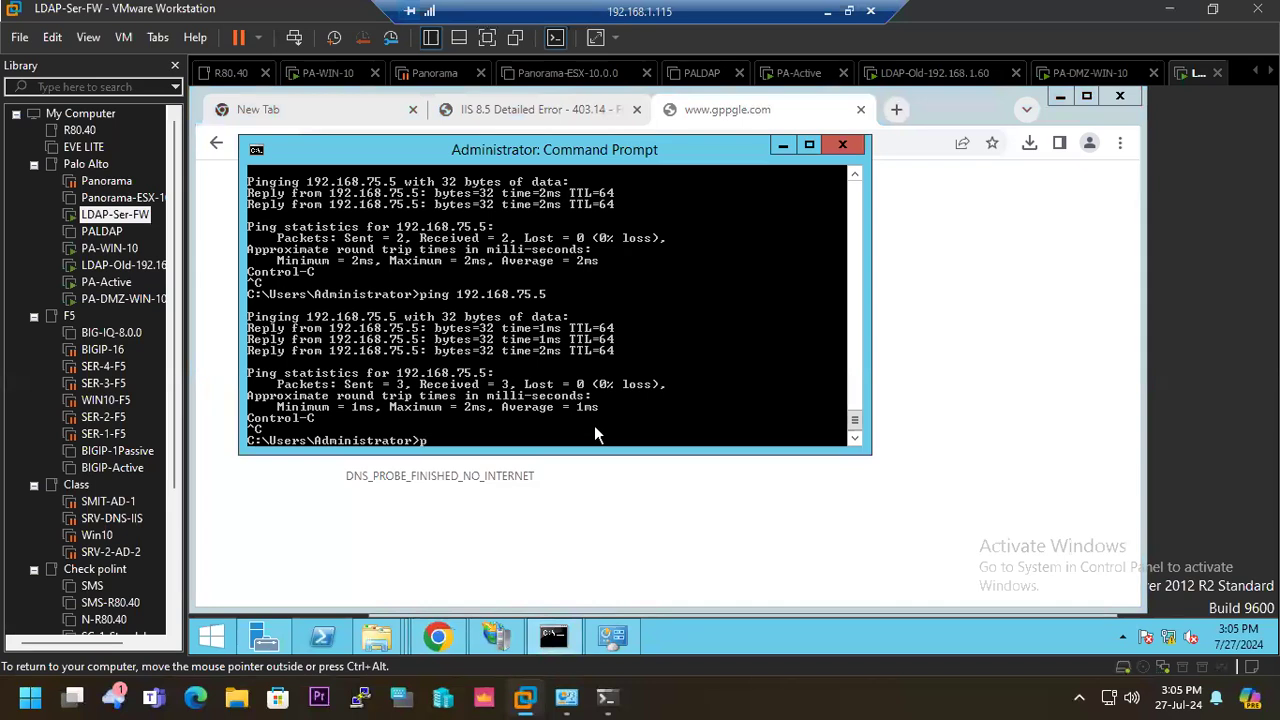
text(ing 8.8.8.8  -t)
key(Return)
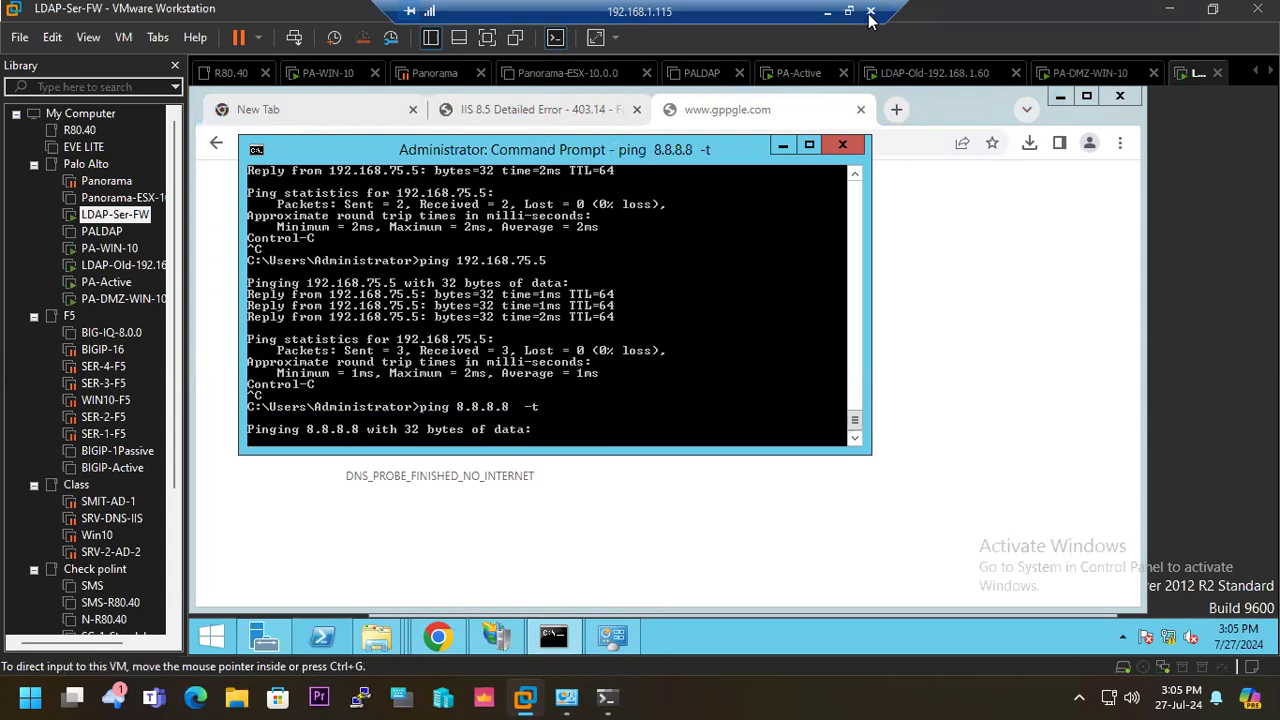
- Return to PA-VM and add a NAT policy rule named DMZ-INT
click(828, 12)
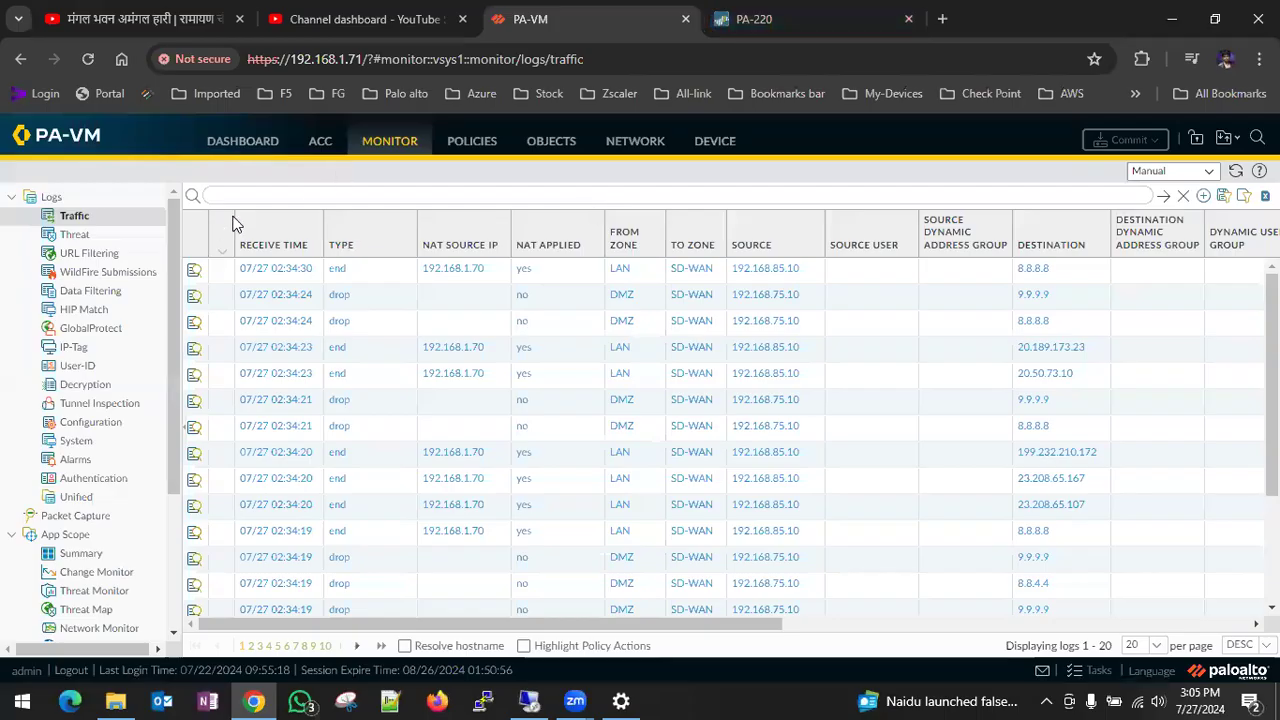
click(471, 141)
click(60, 222)
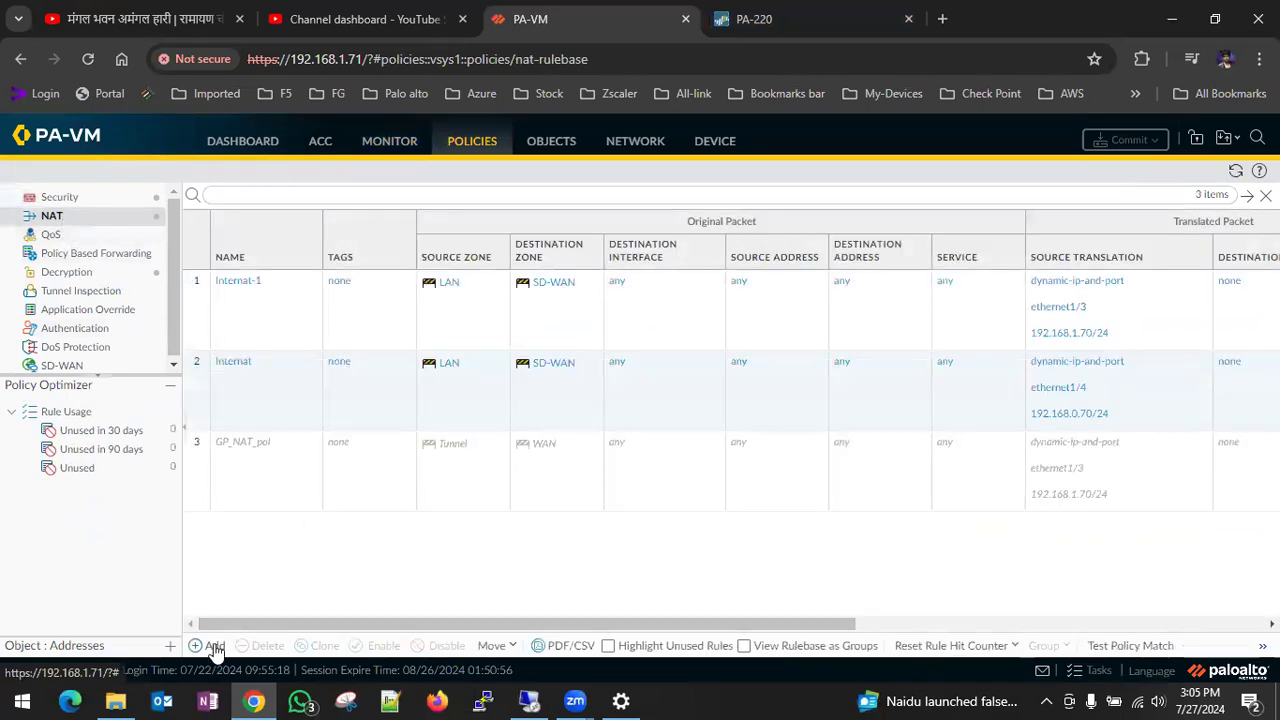
click(212, 645)
click(376, 306)
text(DMZ-INT)
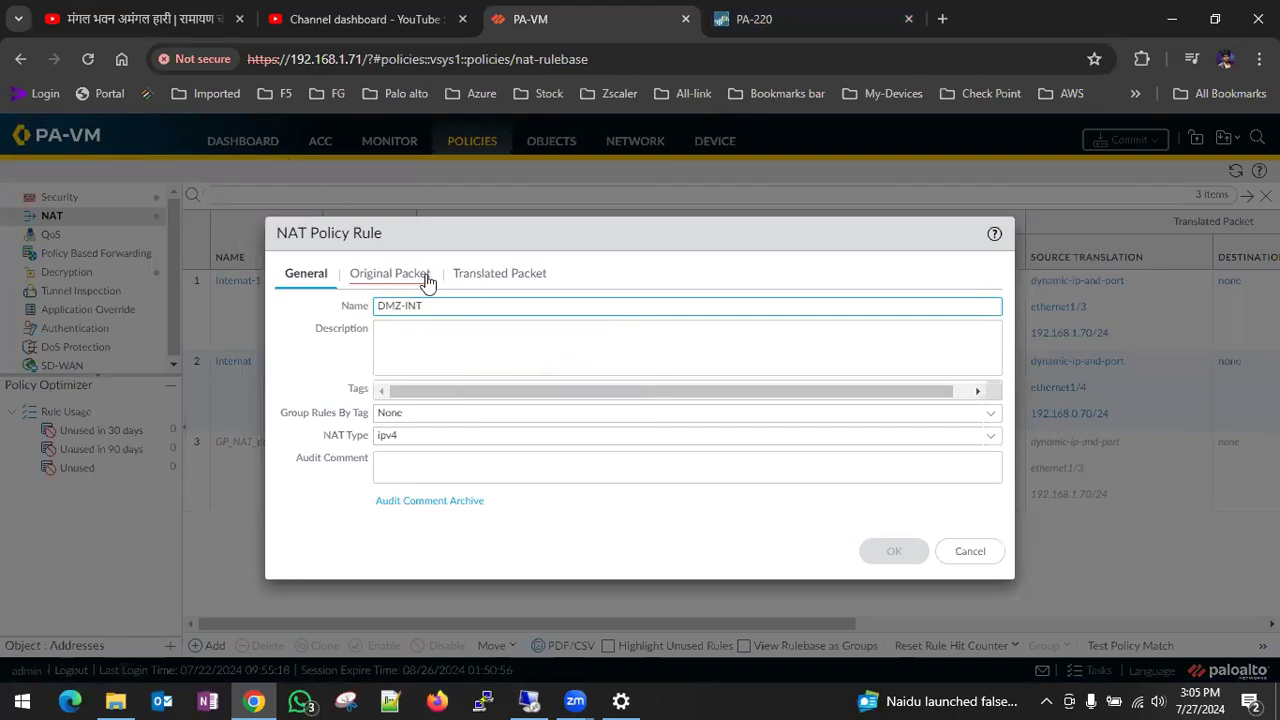
- Set the NAT rule's original packet source zone to DMZ and destination zone to WAN
click(410, 274)
click(310, 509)
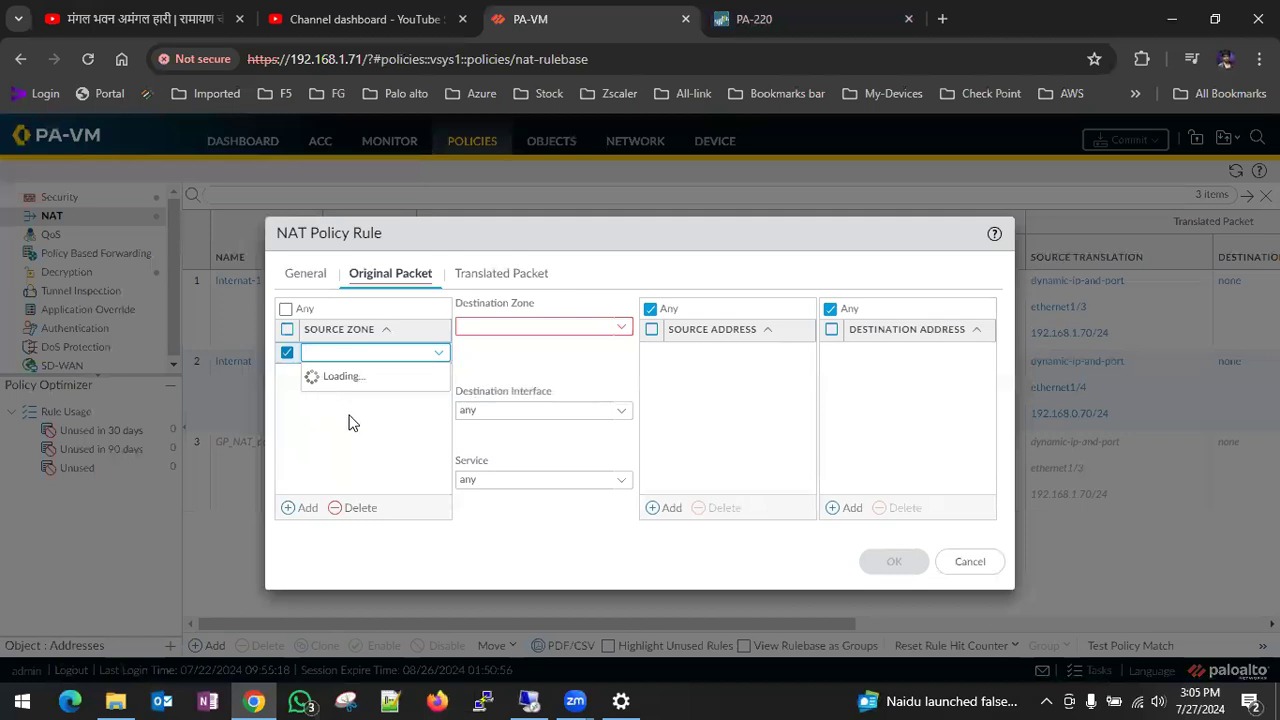
click(475, 396)
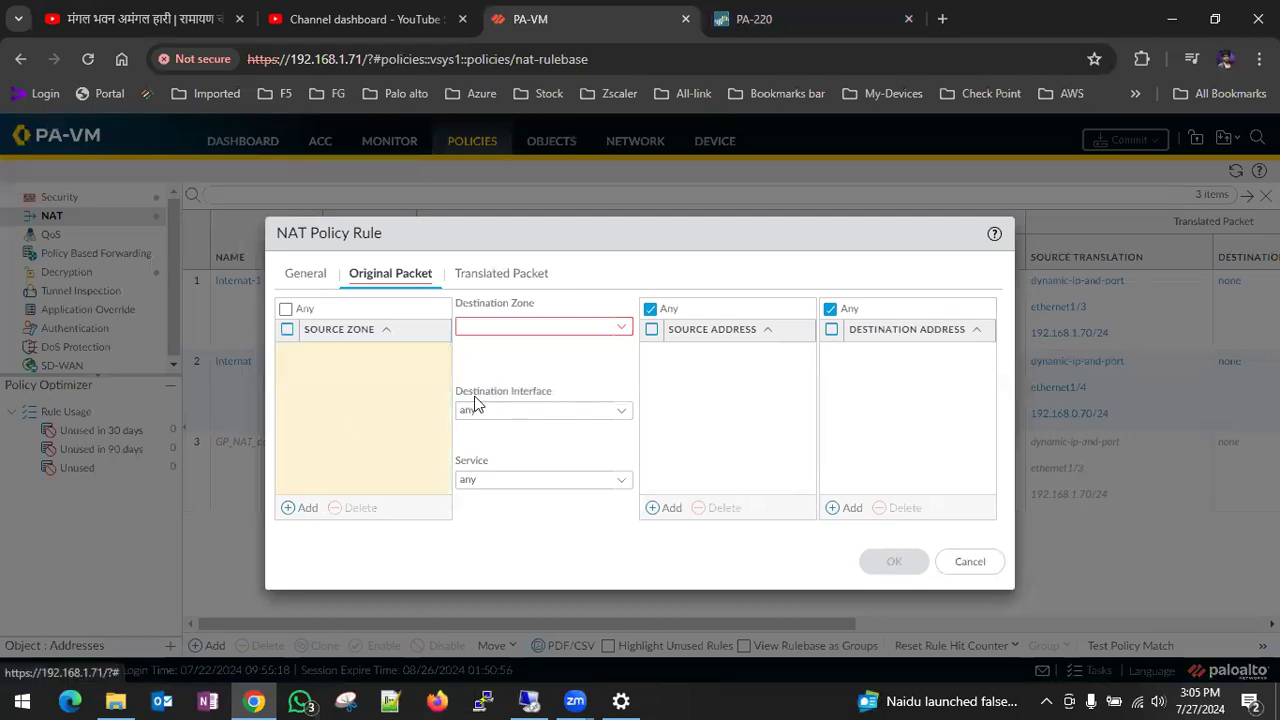
click(296, 509)
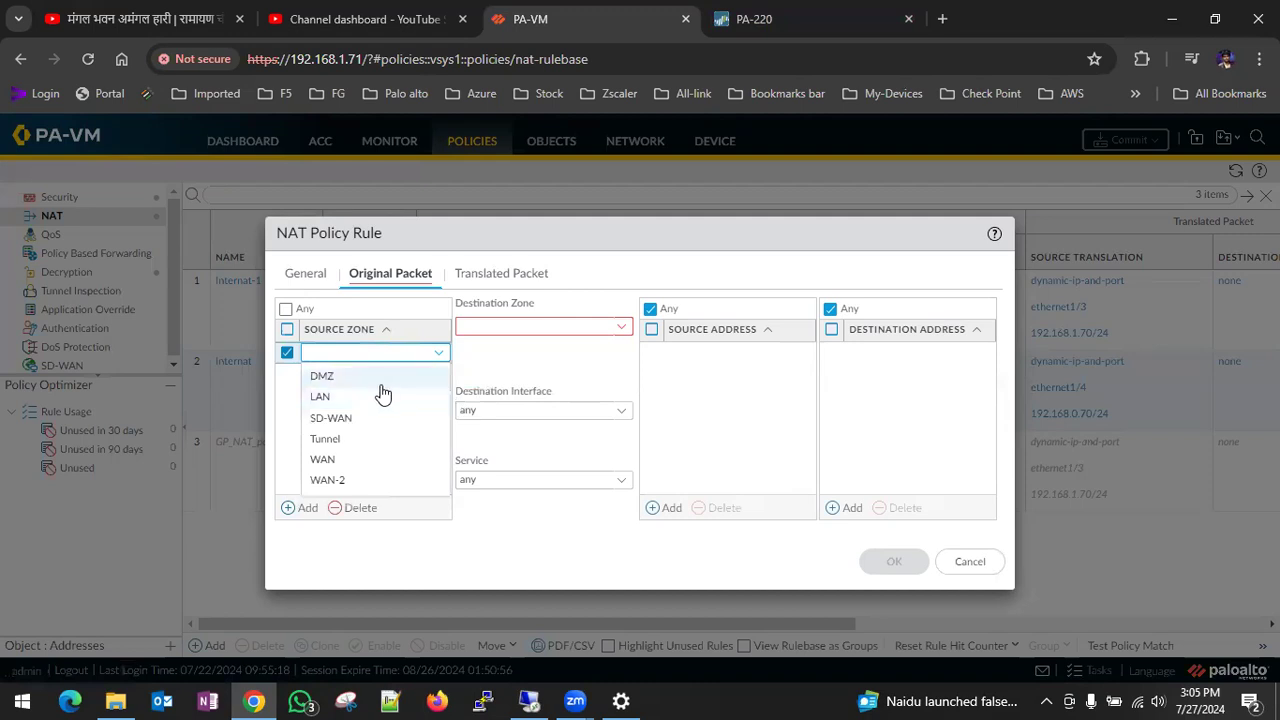
click(346, 373)
click(538, 360)
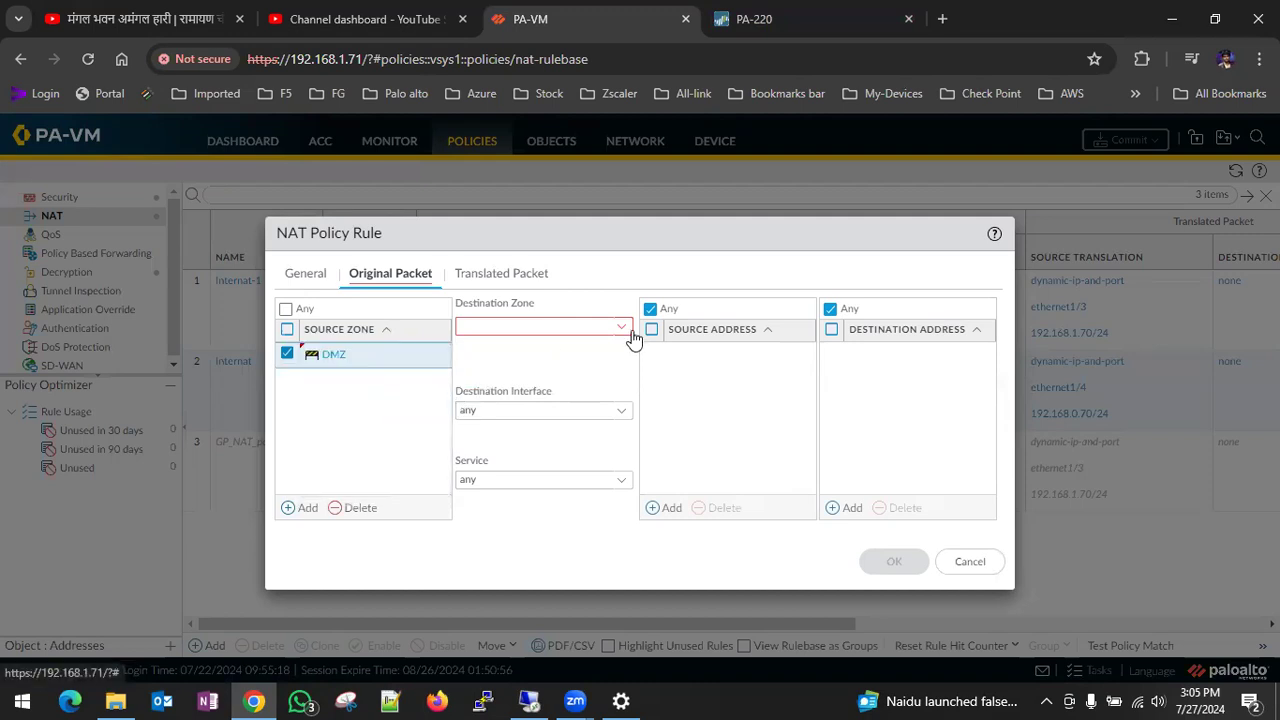
click(632, 337)
click(521, 432)
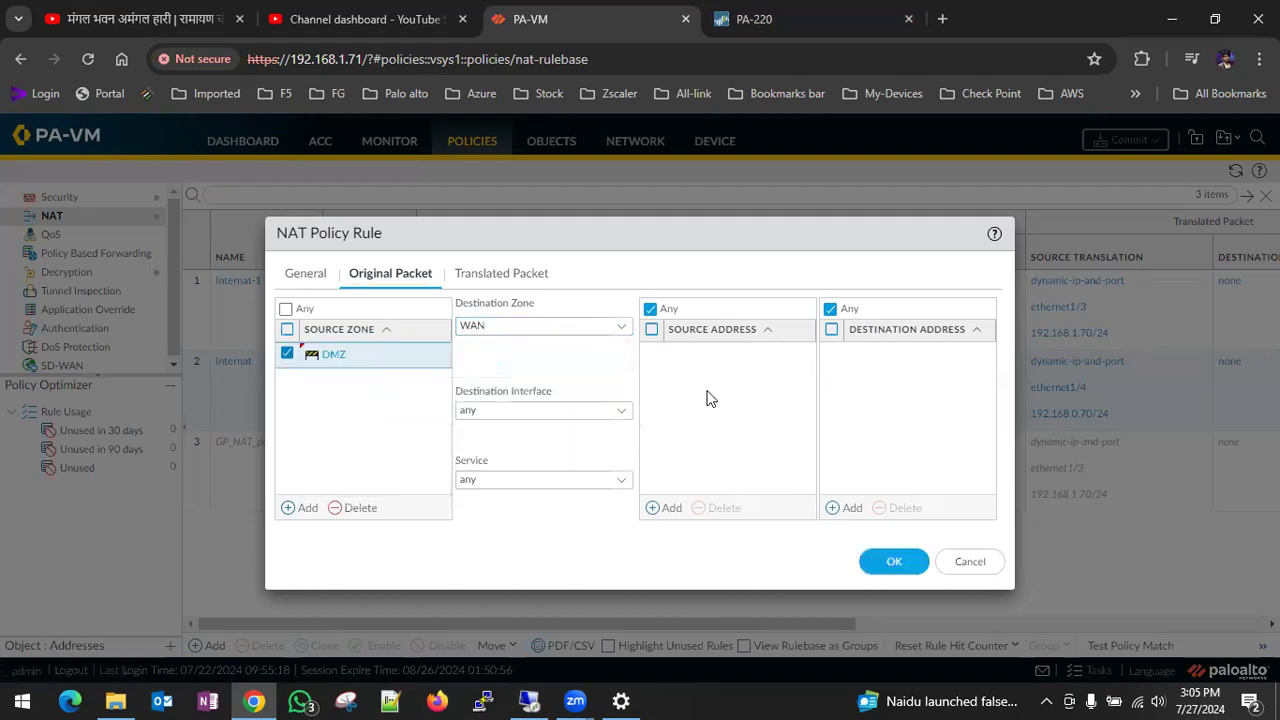
- Set the rule's source address translation to Dynamic IP And Port with the Interface Address type
click(501, 276)
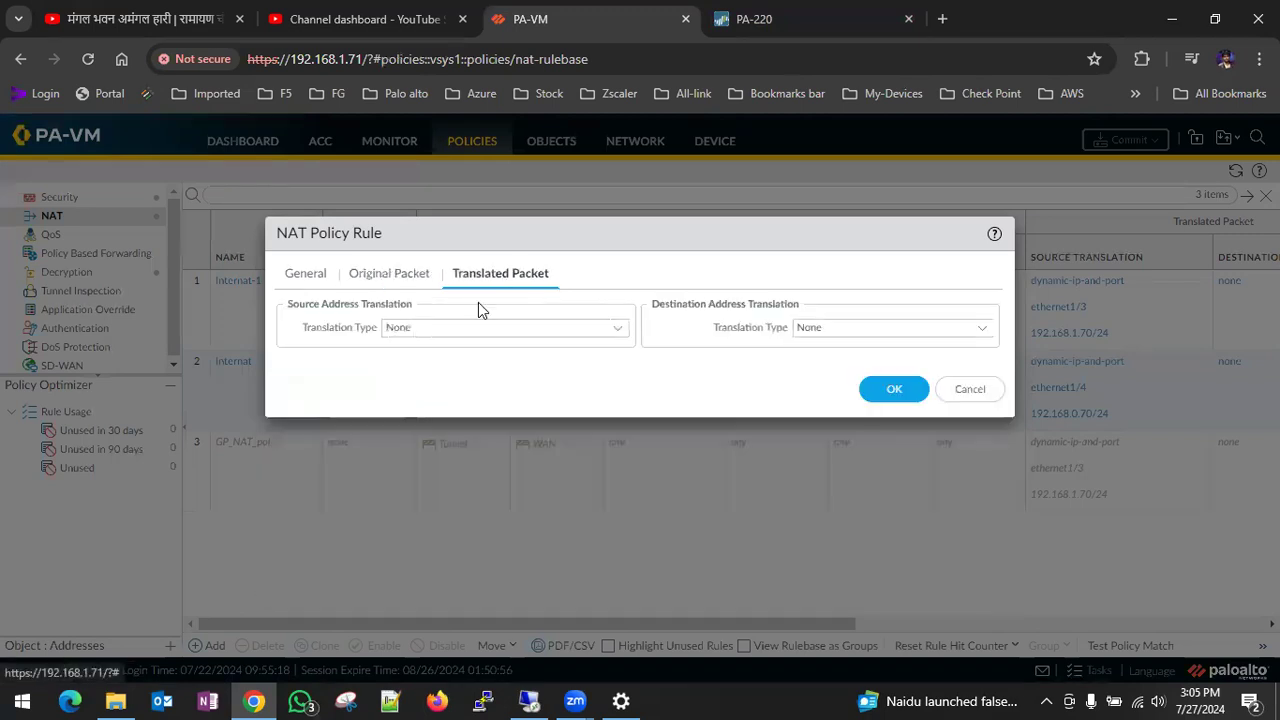
click(616, 333)
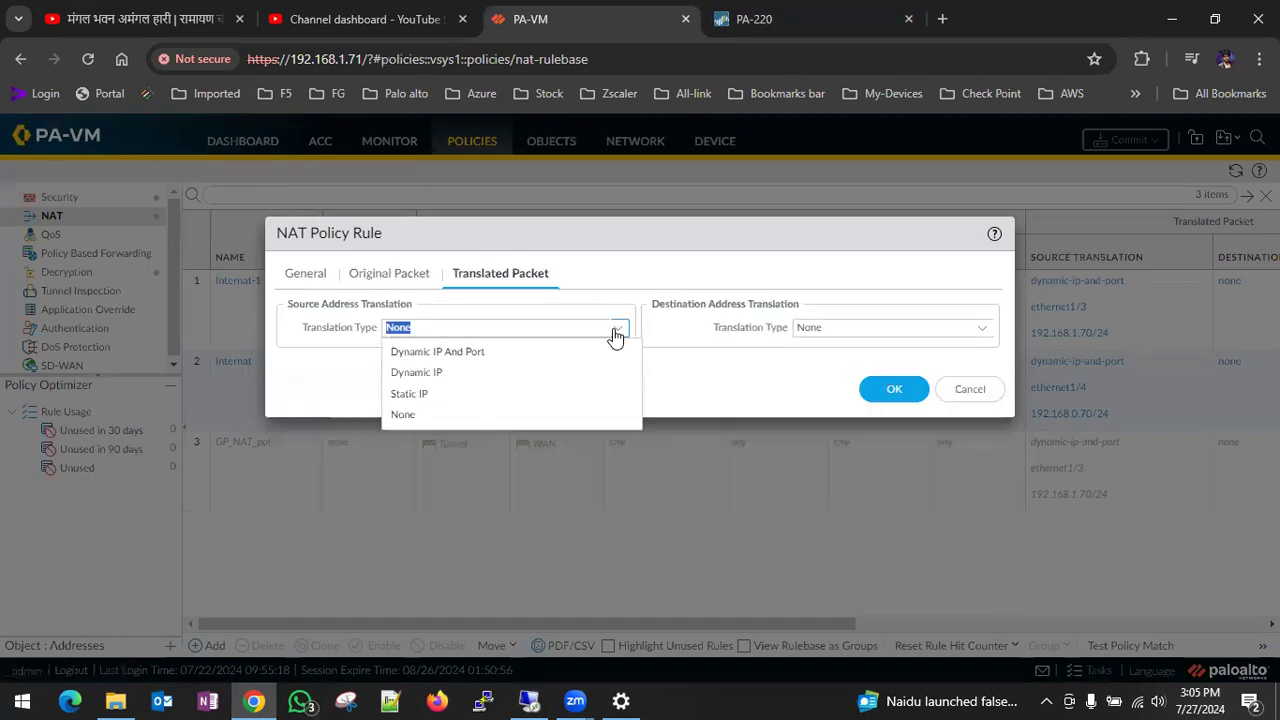
click(498, 352)
click(608, 352)
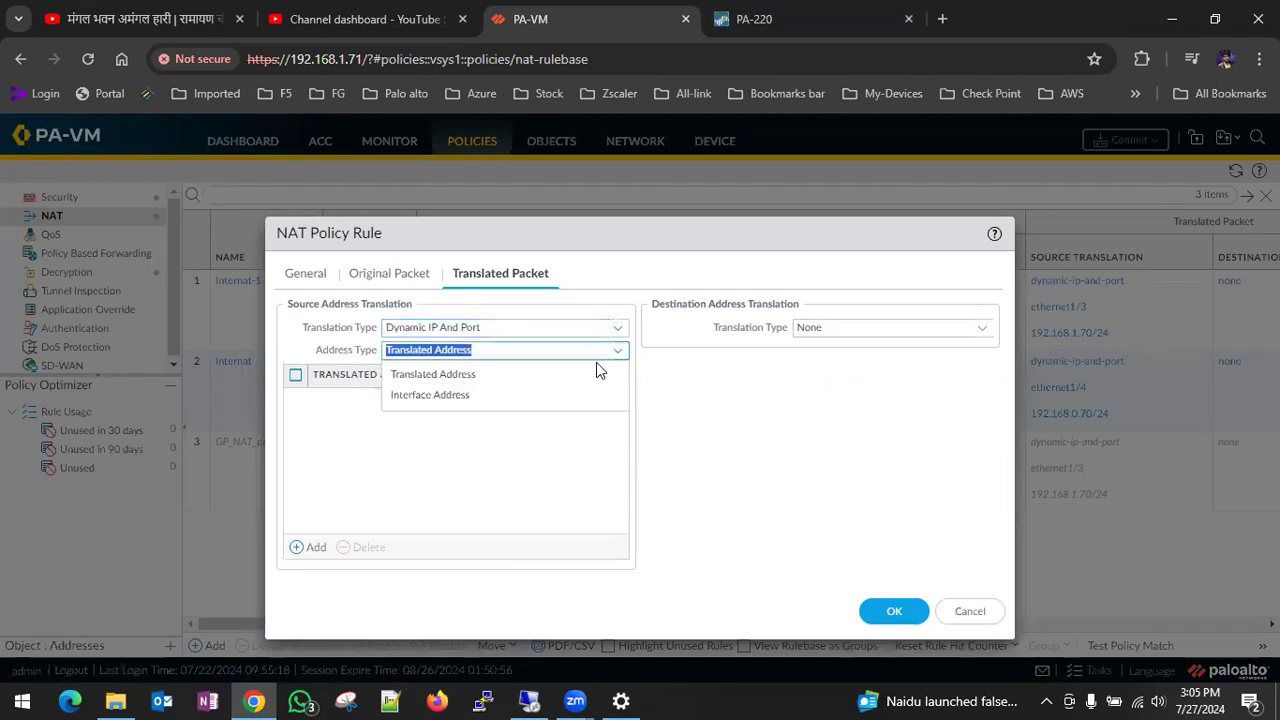
click(440, 395)
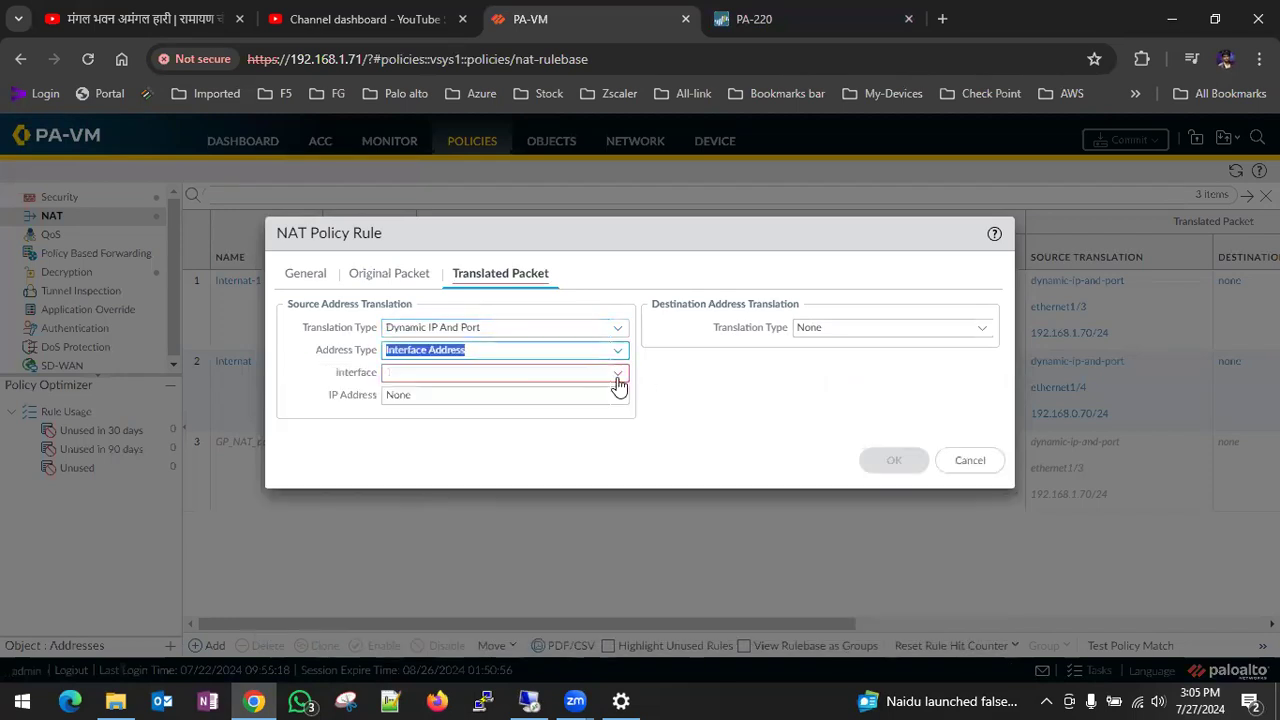
- Translate the source to interface ethernet1/3 with IP address 192.168.1.70/24 and save the NAT rule
click(617, 378)
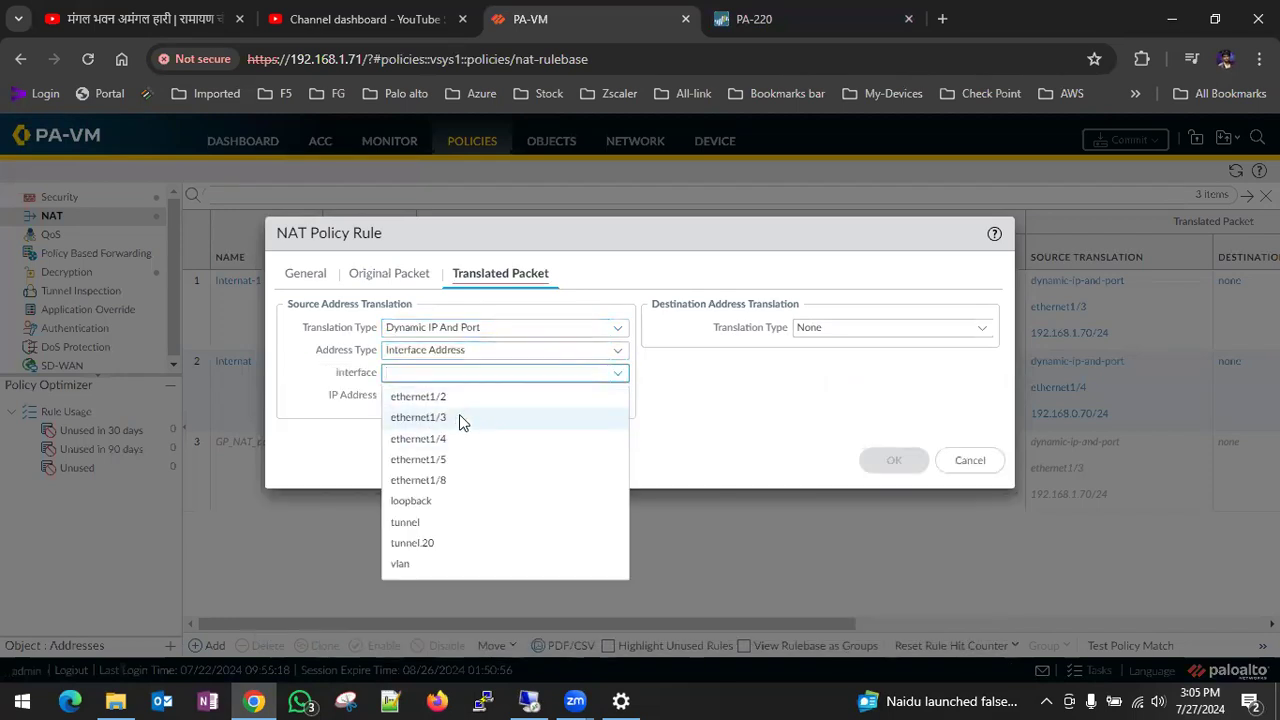
click(459, 417)
click(616, 400)
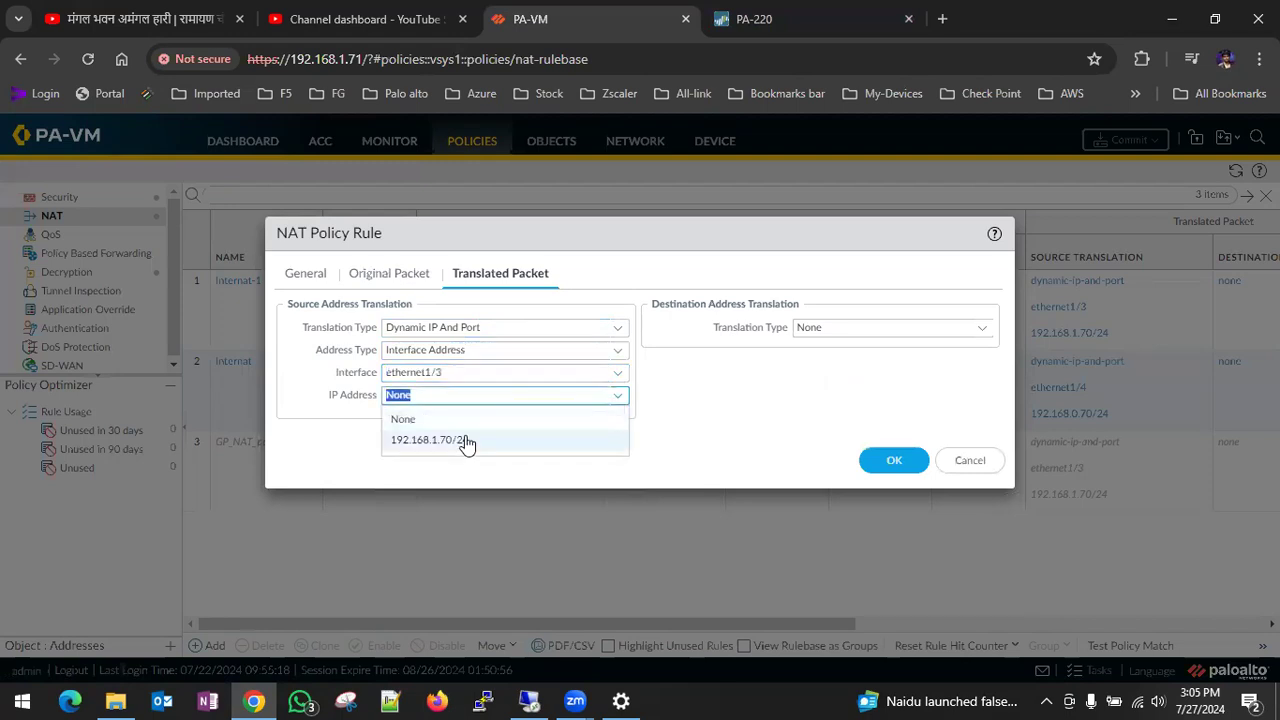
click(466, 441)
click(884, 462)
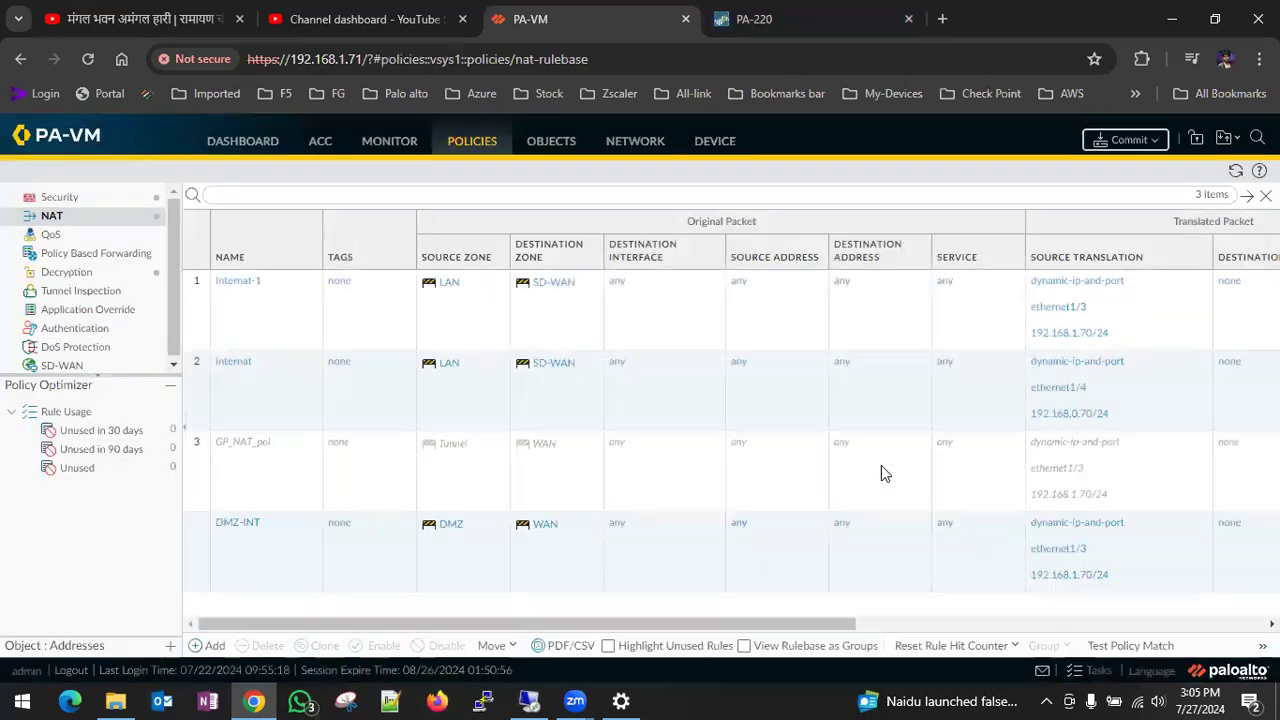
- Commit the new DMZ-INT NAT rule to the PA-VM firewall
click(1127, 142)
click(804, 604)
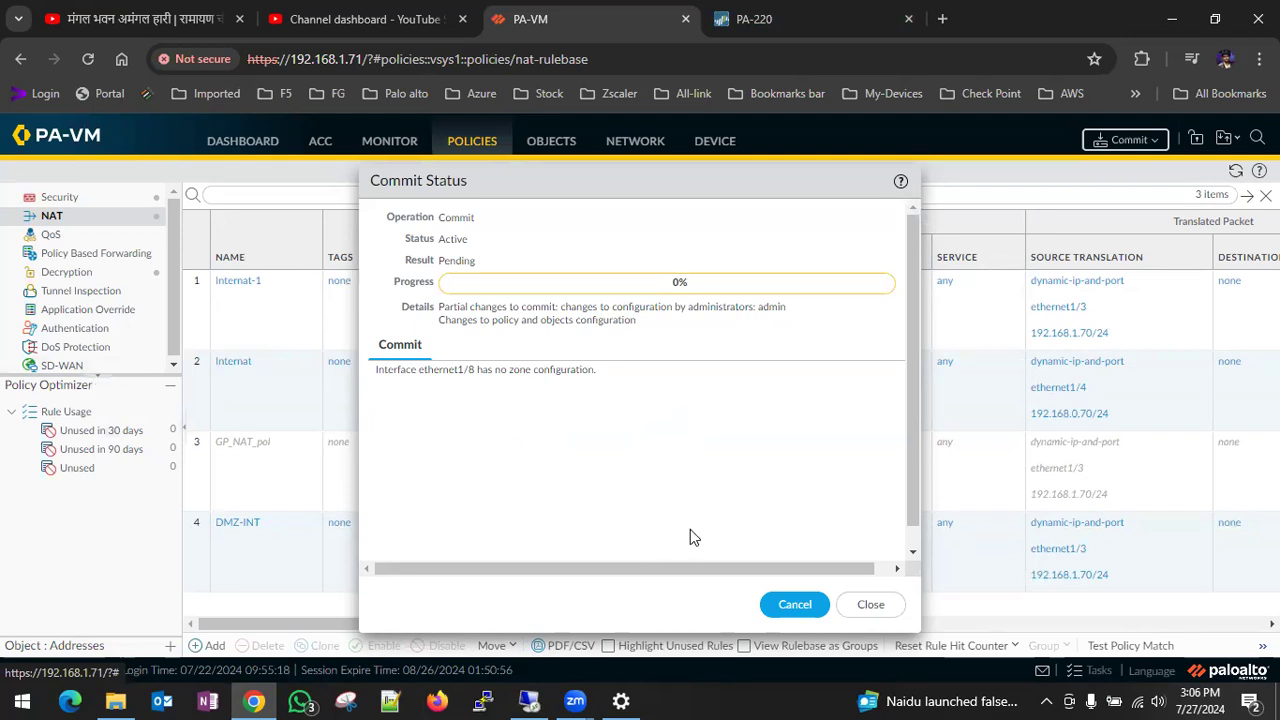
click(874, 607)
- Add a new rule to the SD-WAN policy and name it LAN
click(66, 367)
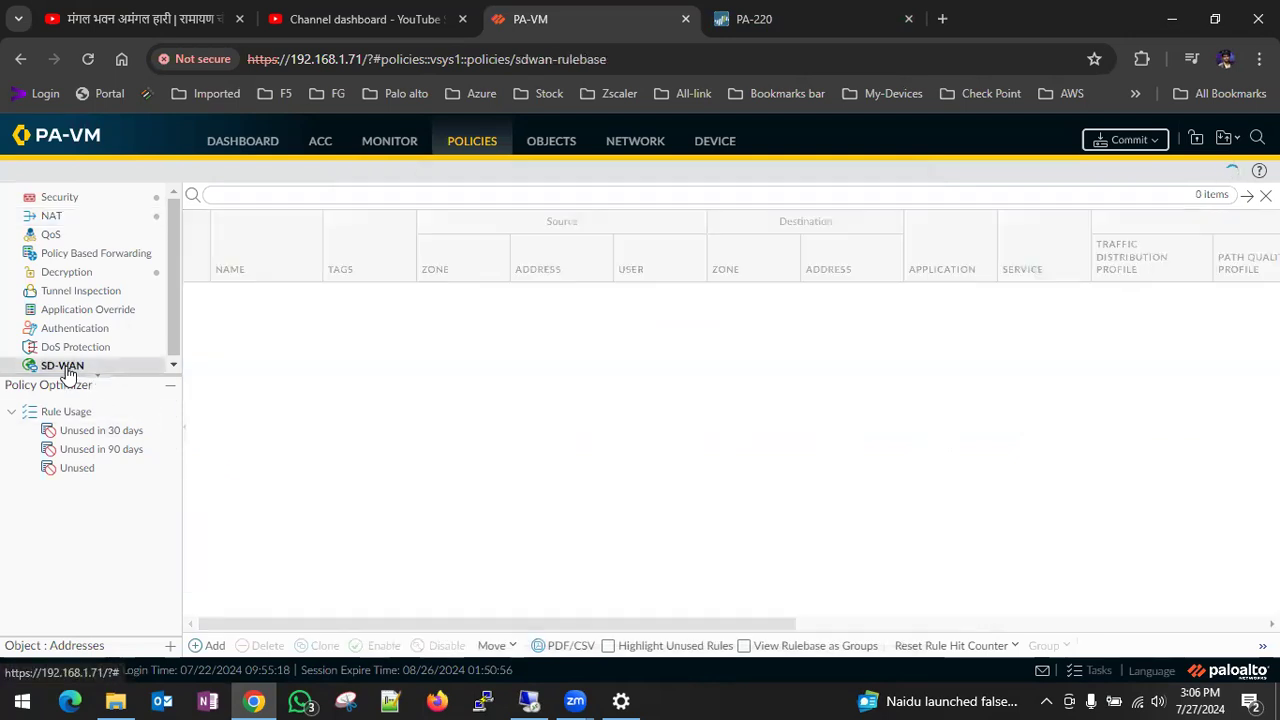
click(210, 646)
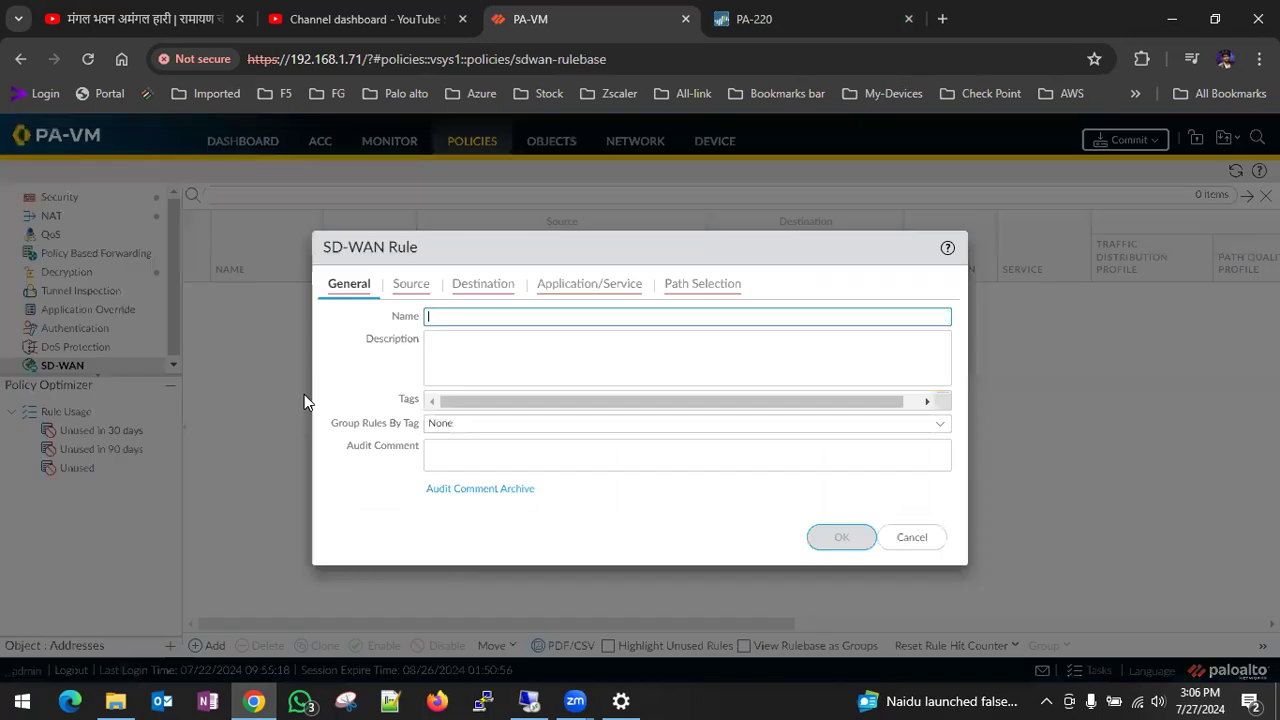
click(914, 538)
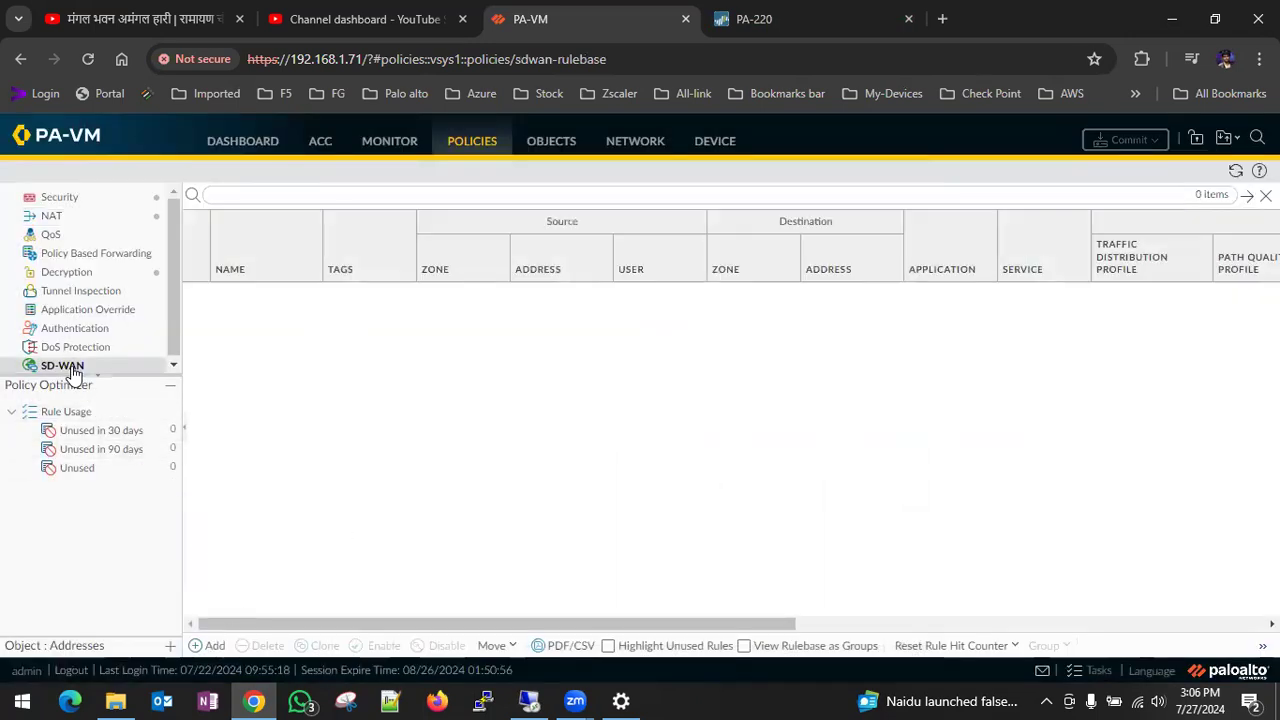
click(215, 647)
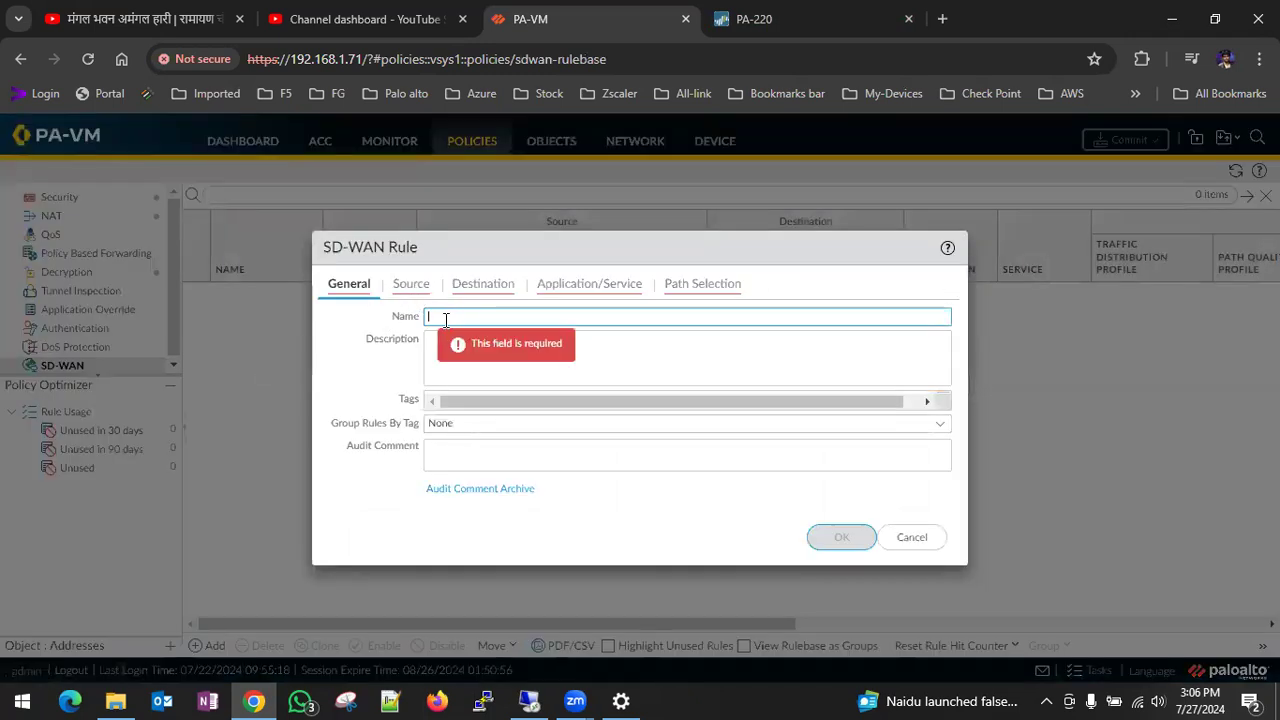
text(LAN-WAN)
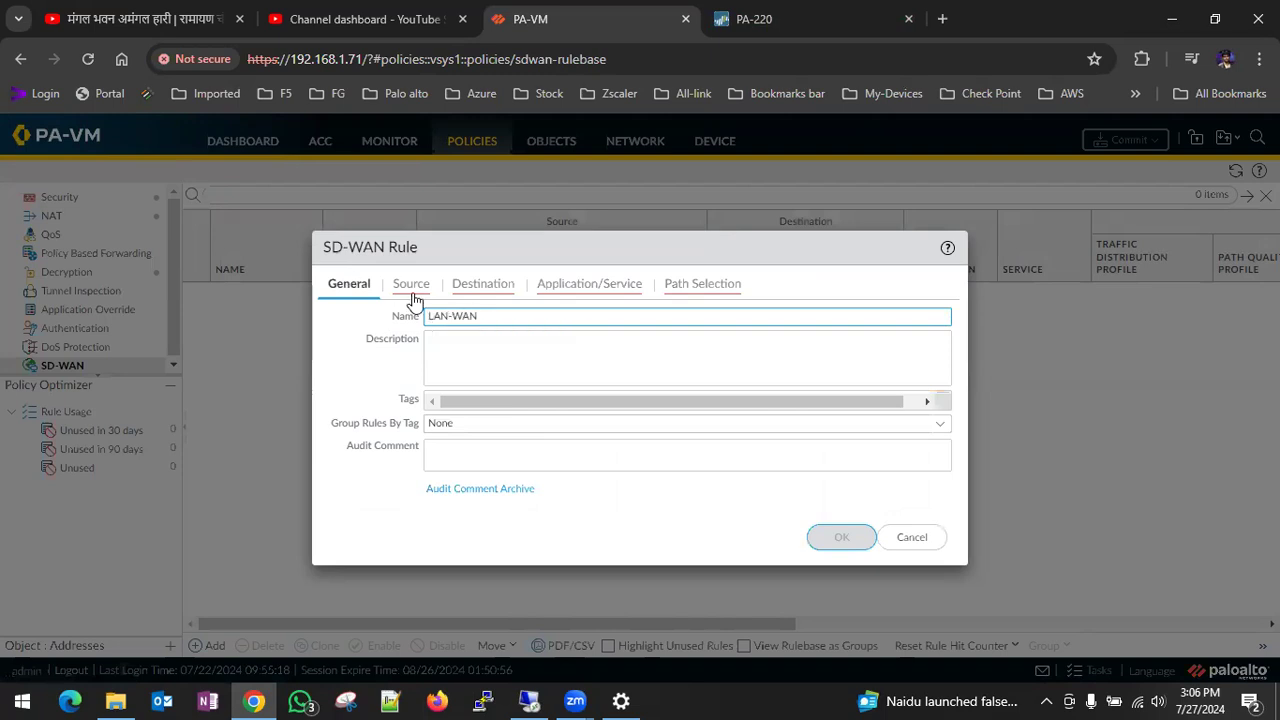
- Set the SD-WAN rule's source zone to LAN and its destination zone to SD-WAN
click(411, 286)
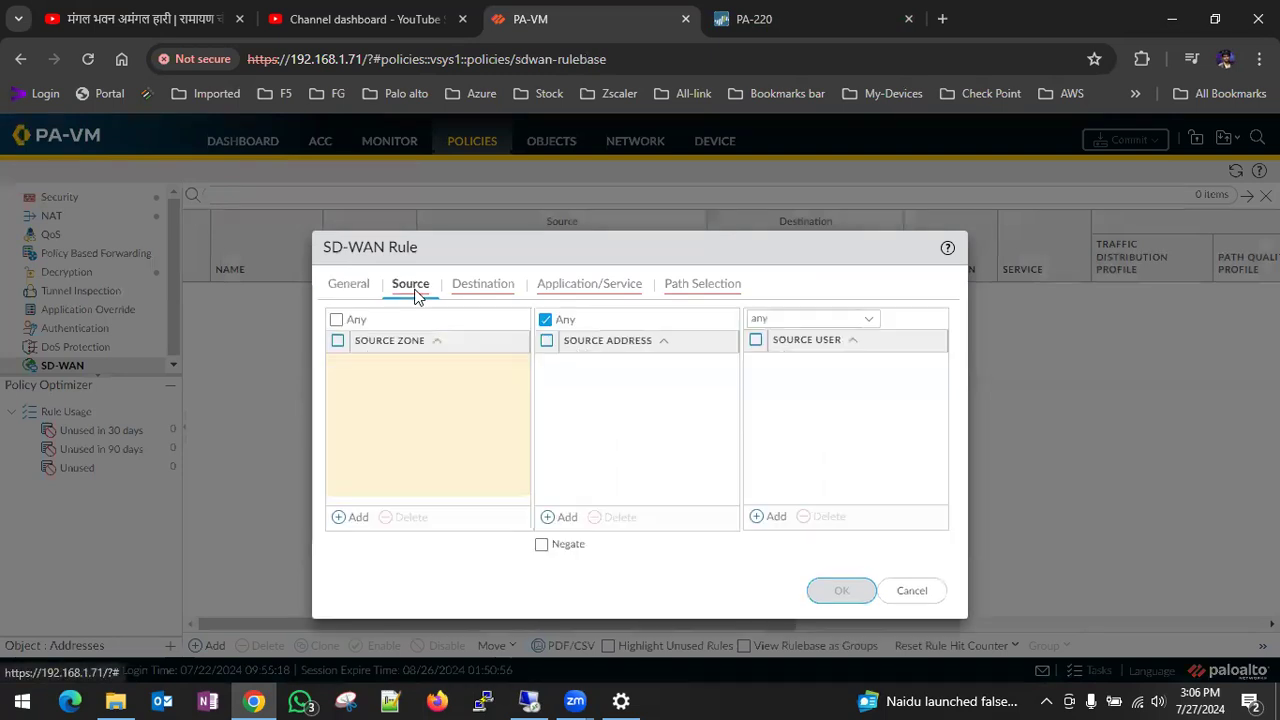
click(358, 518)
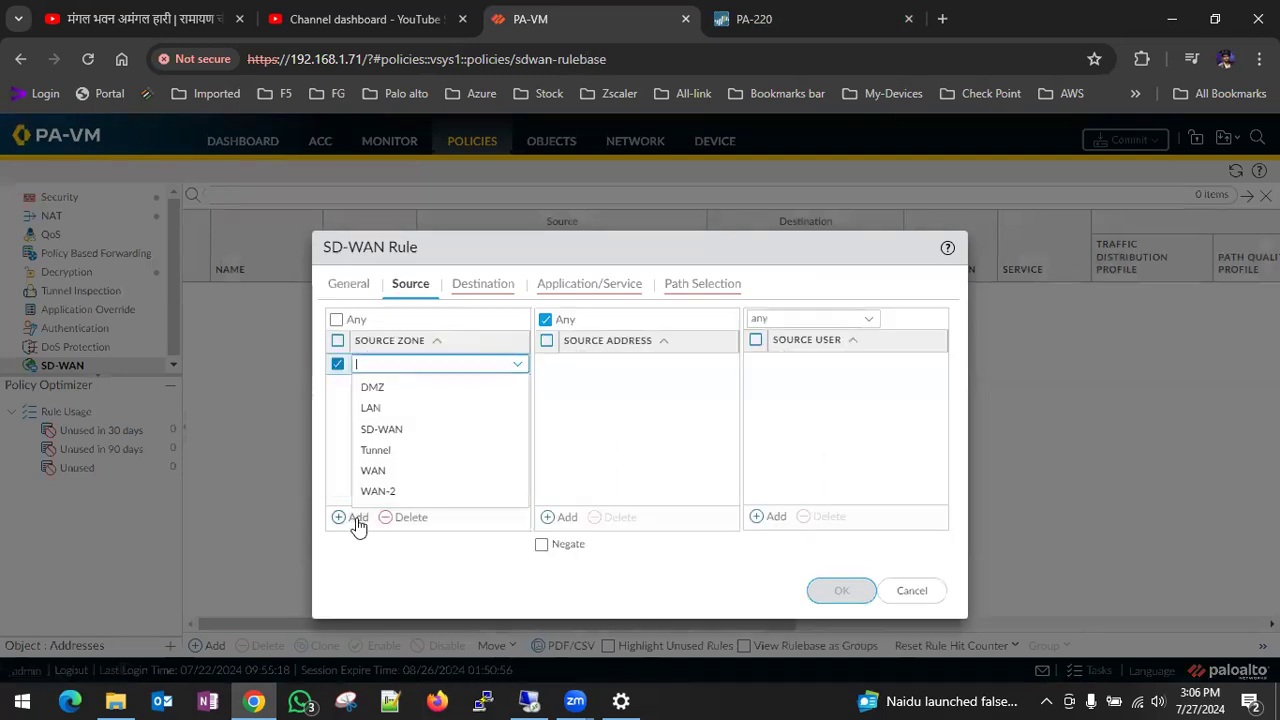
click(386, 410)
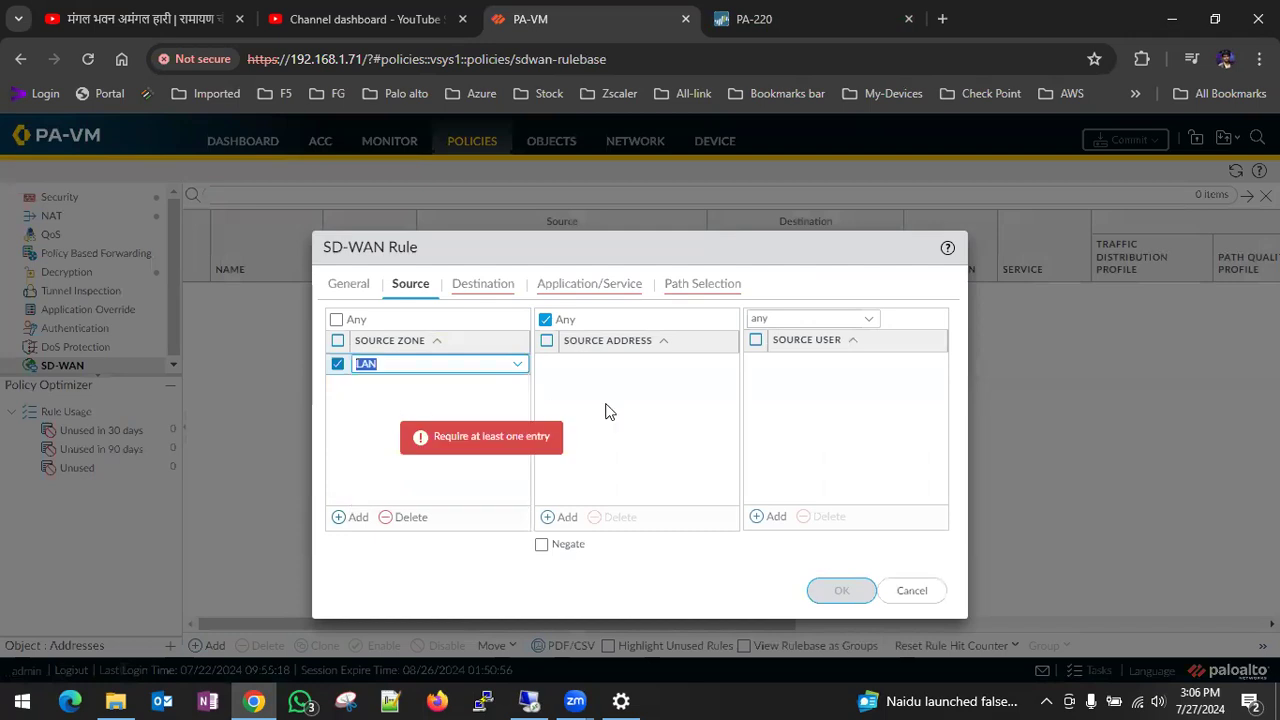
click(469, 289)
click(358, 518)
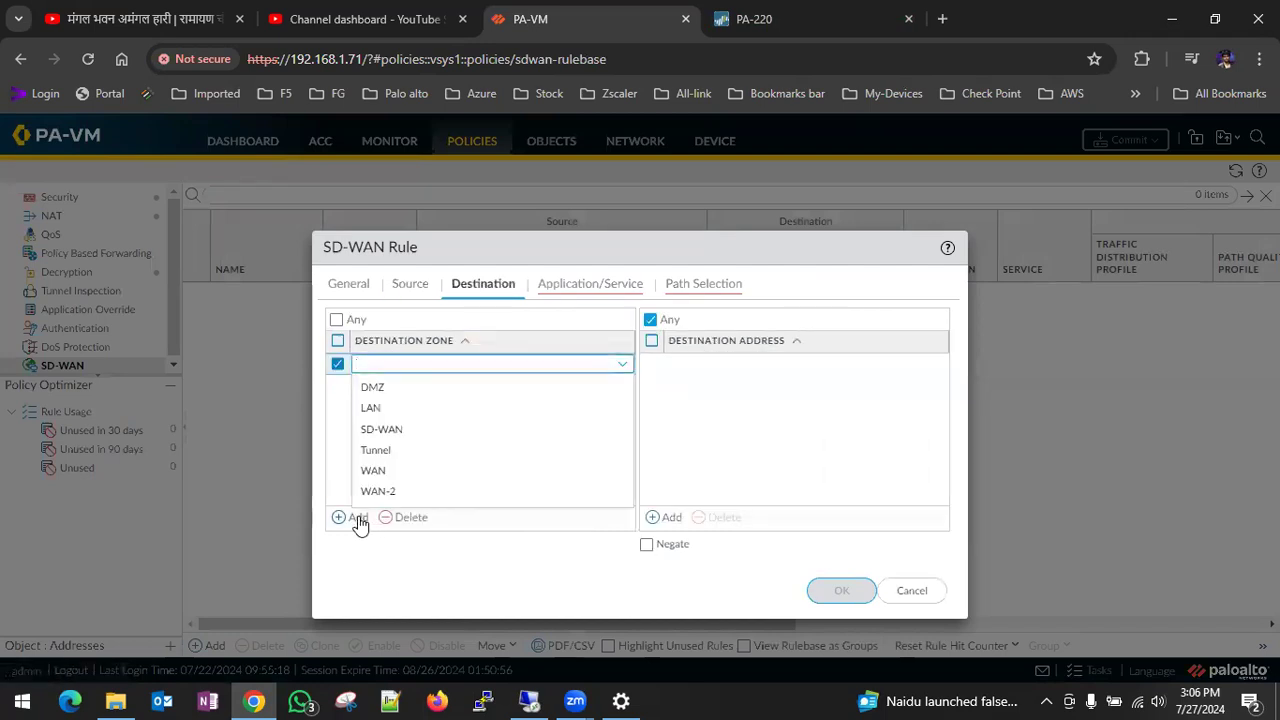
click(417, 438)
- Browse the predefined path quality profiles for the rule's application and service settings, and start a new SD-WAN path quality profile
click(591, 286)
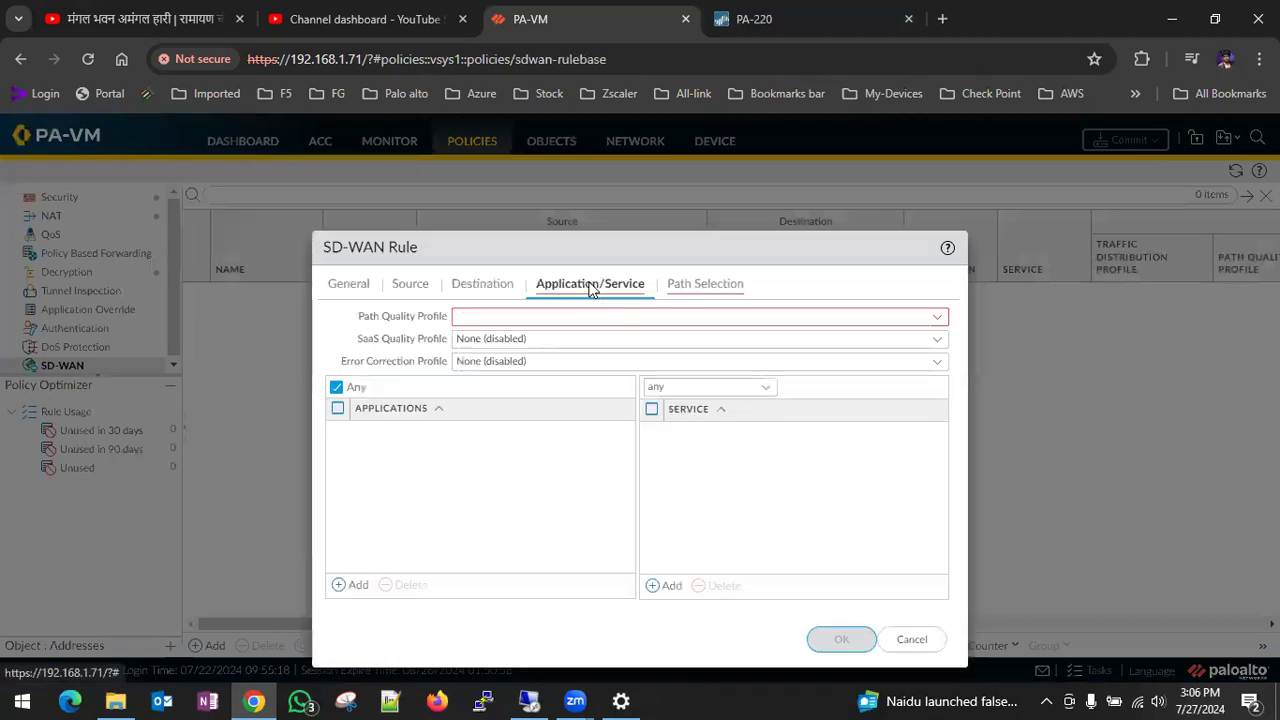
click(938, 318)
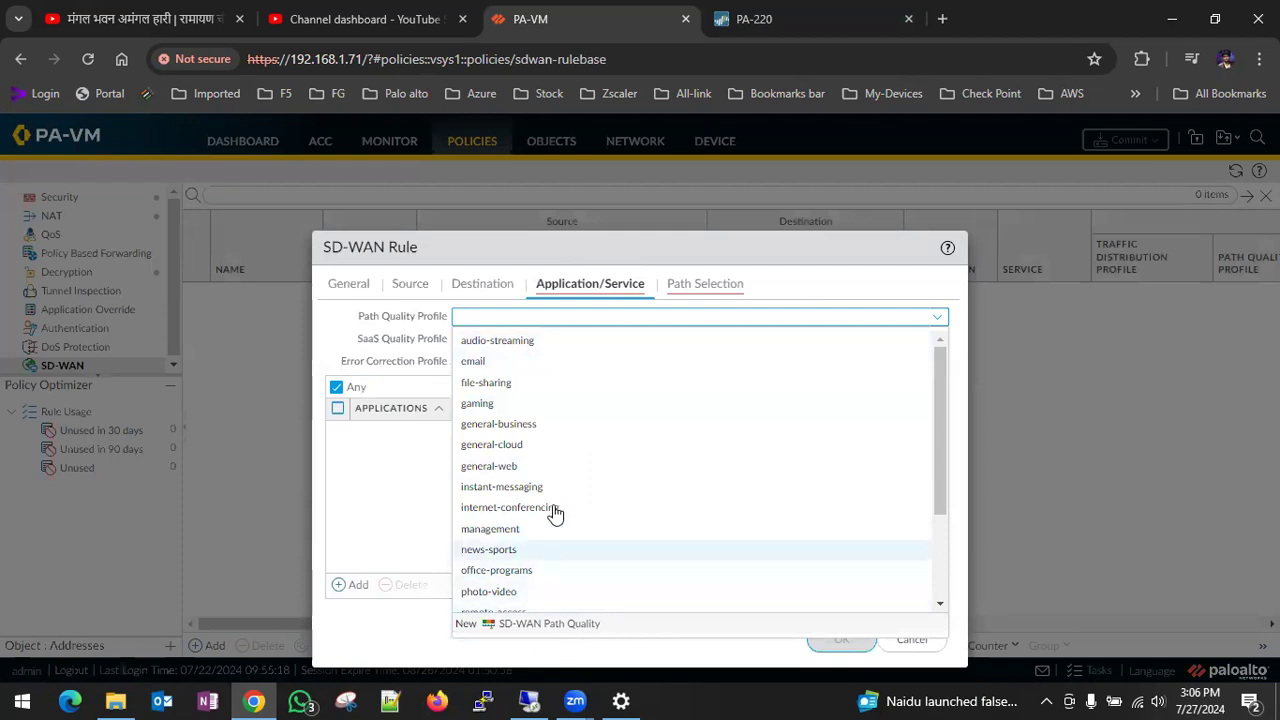
scroll(606, 400, down, 3)
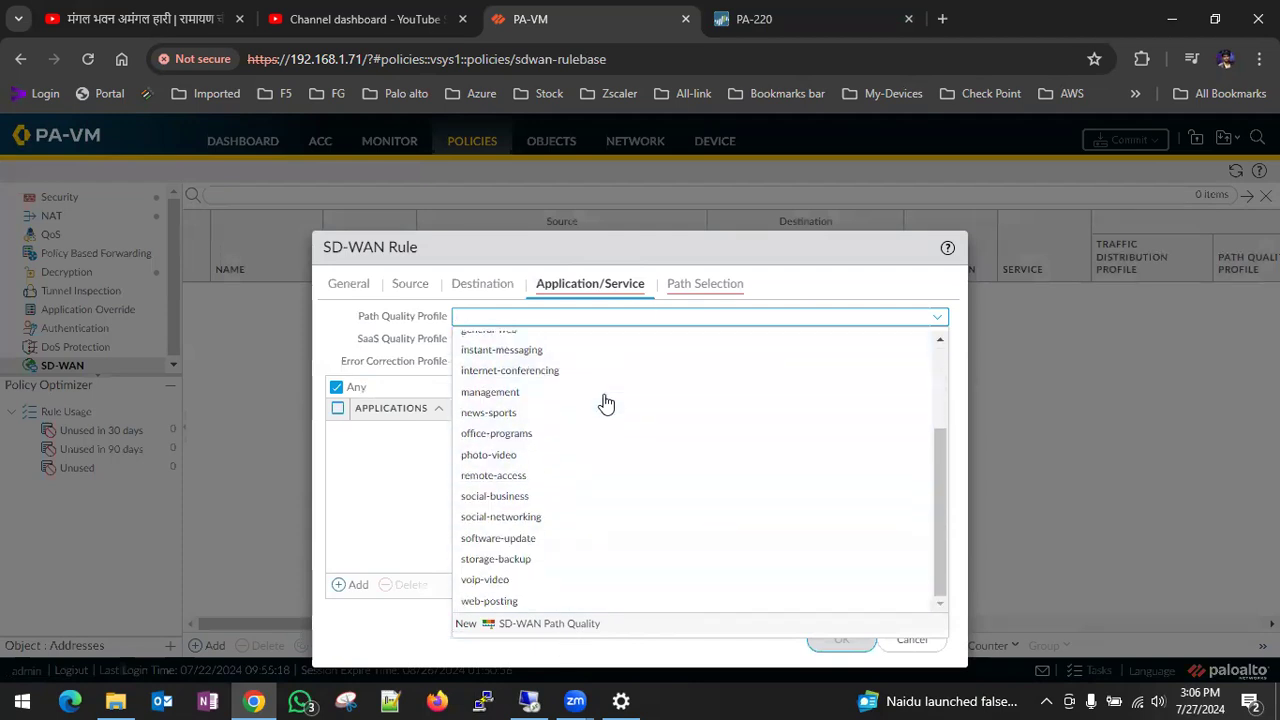
scroll(603, 400, up, 3)
click(343, 332)
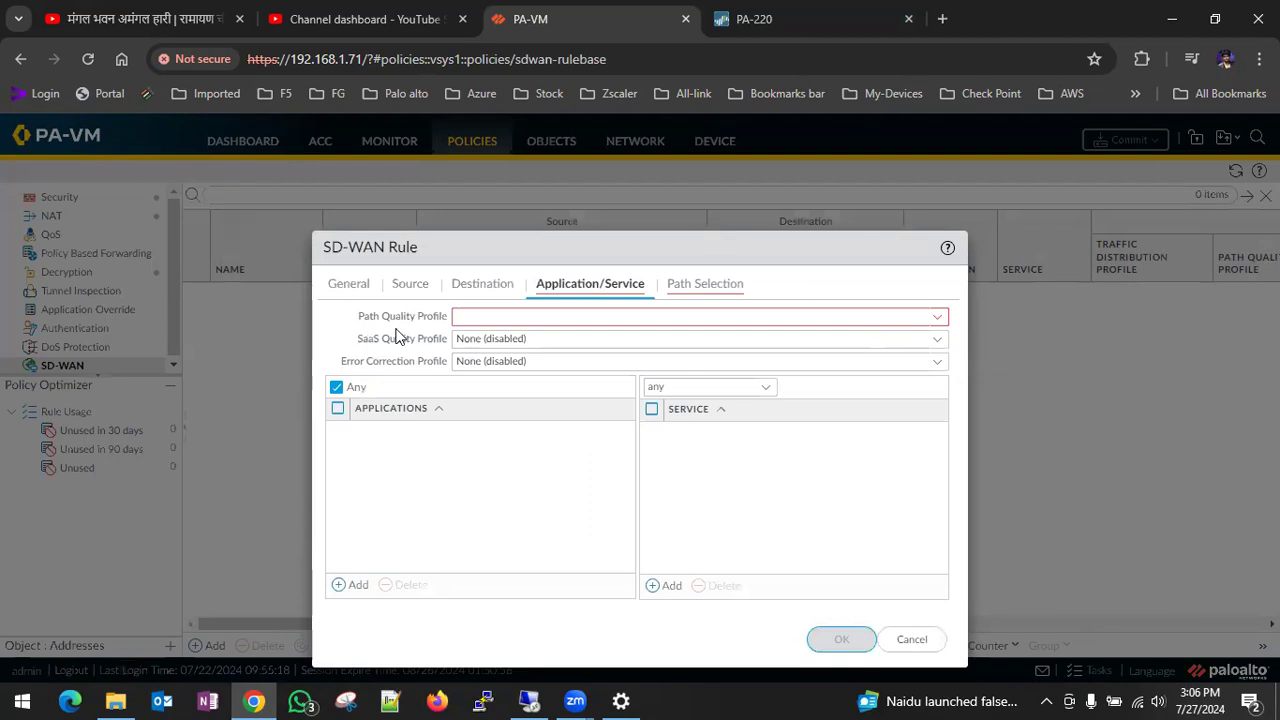
click(936, 320)
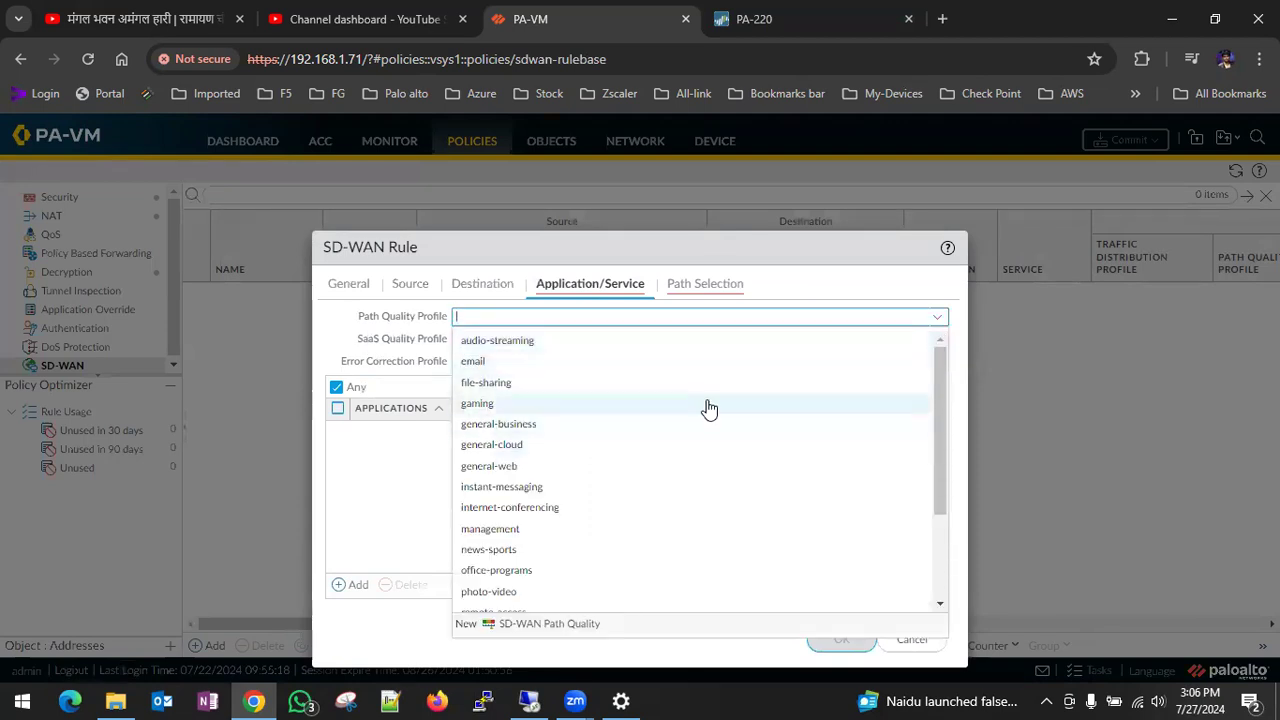
scroll(706, 406, down, 3)
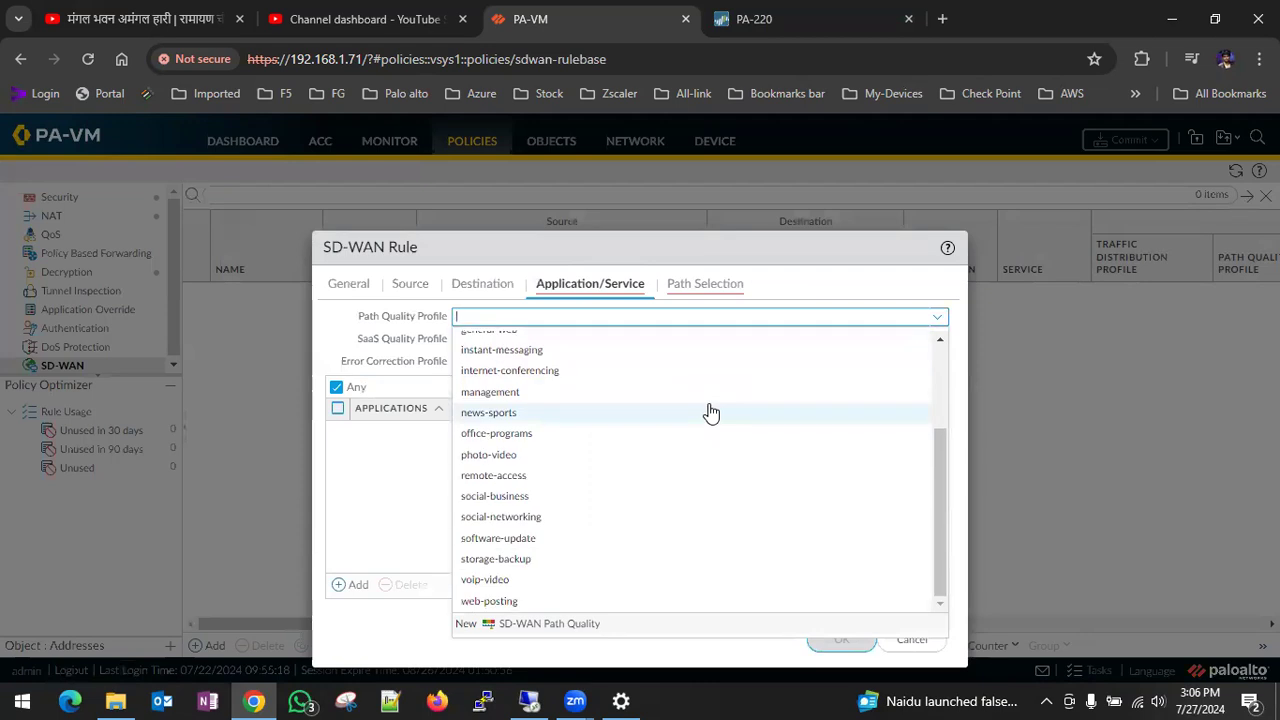
click(545, 624)
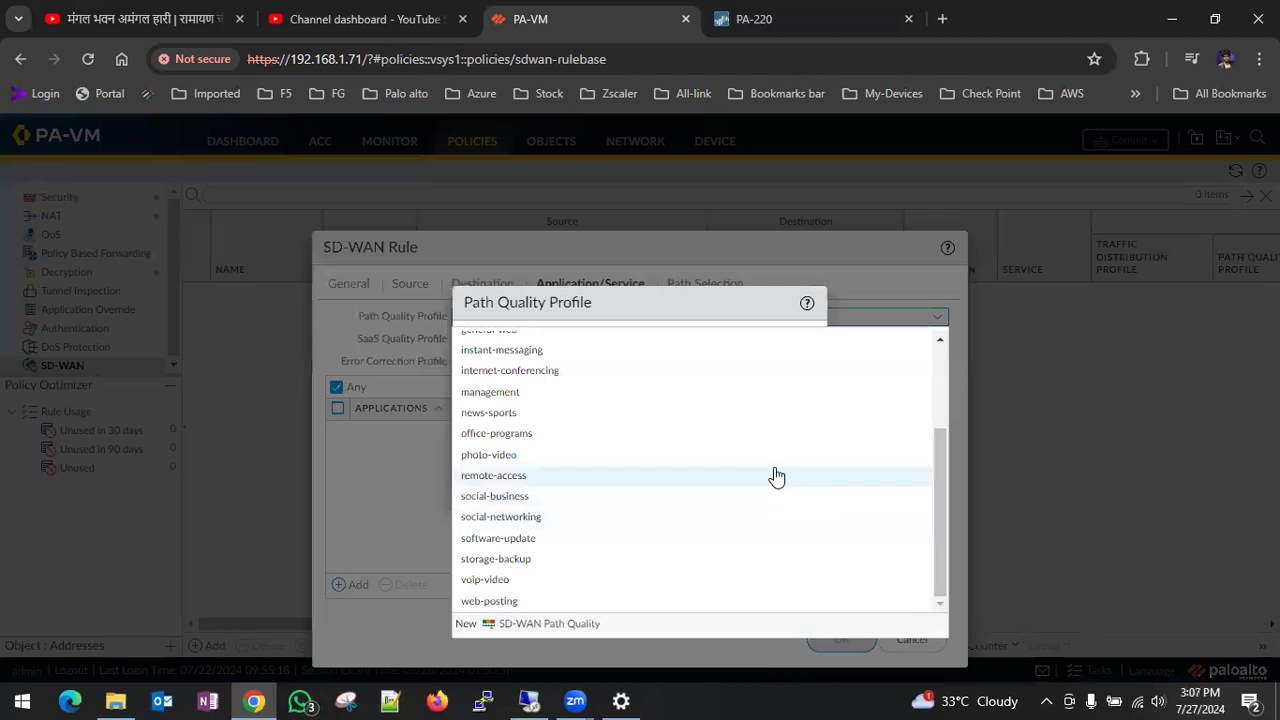
scroll(772, 476, up, 3)
click(540, 624)
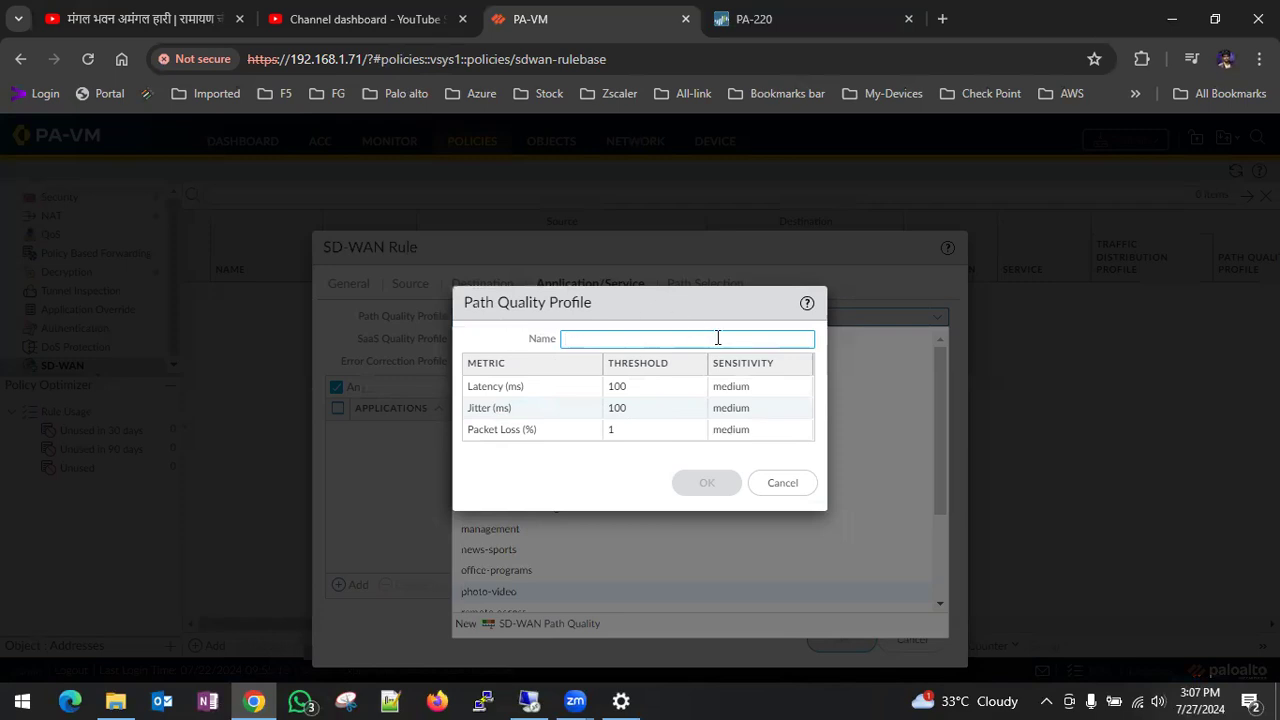
- Read the Path Quality Profile help on latency, jitter and packet loss thresholds and sensitivity, and return to the PA-VM profile
click(806, 303)
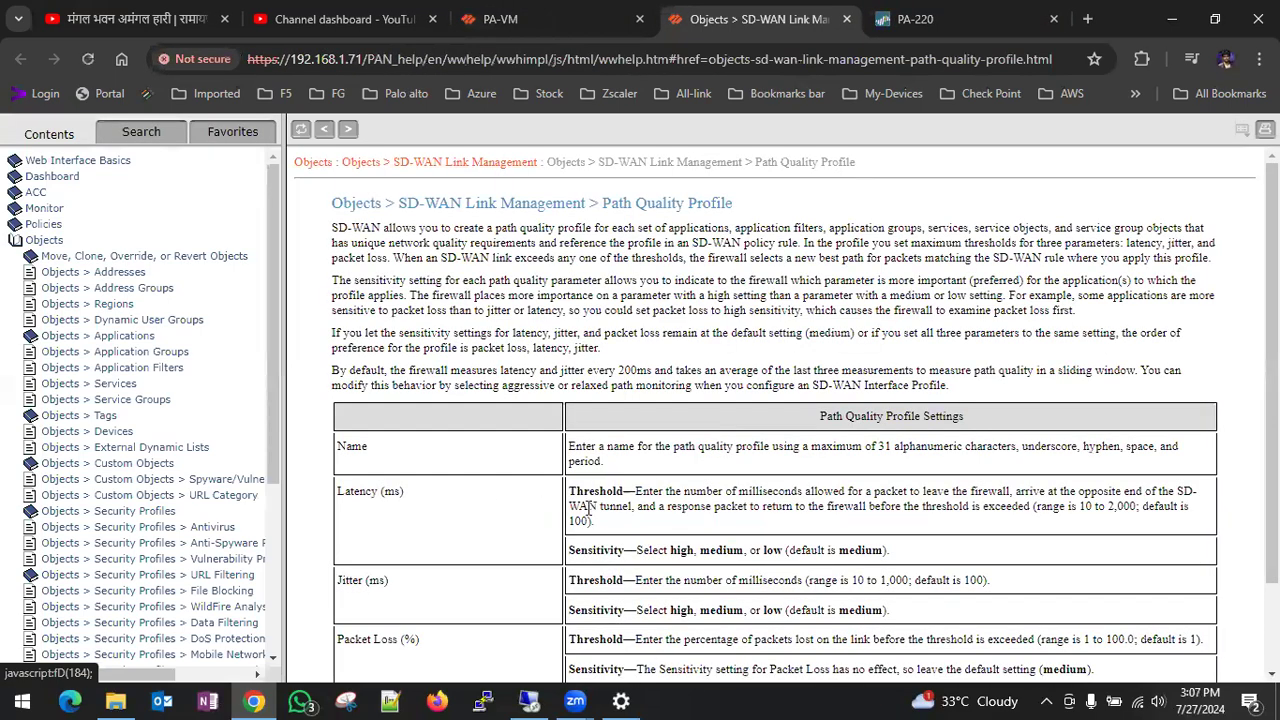
drag(588, 491, 652, 507)
scroll(820, 540, down, 1)
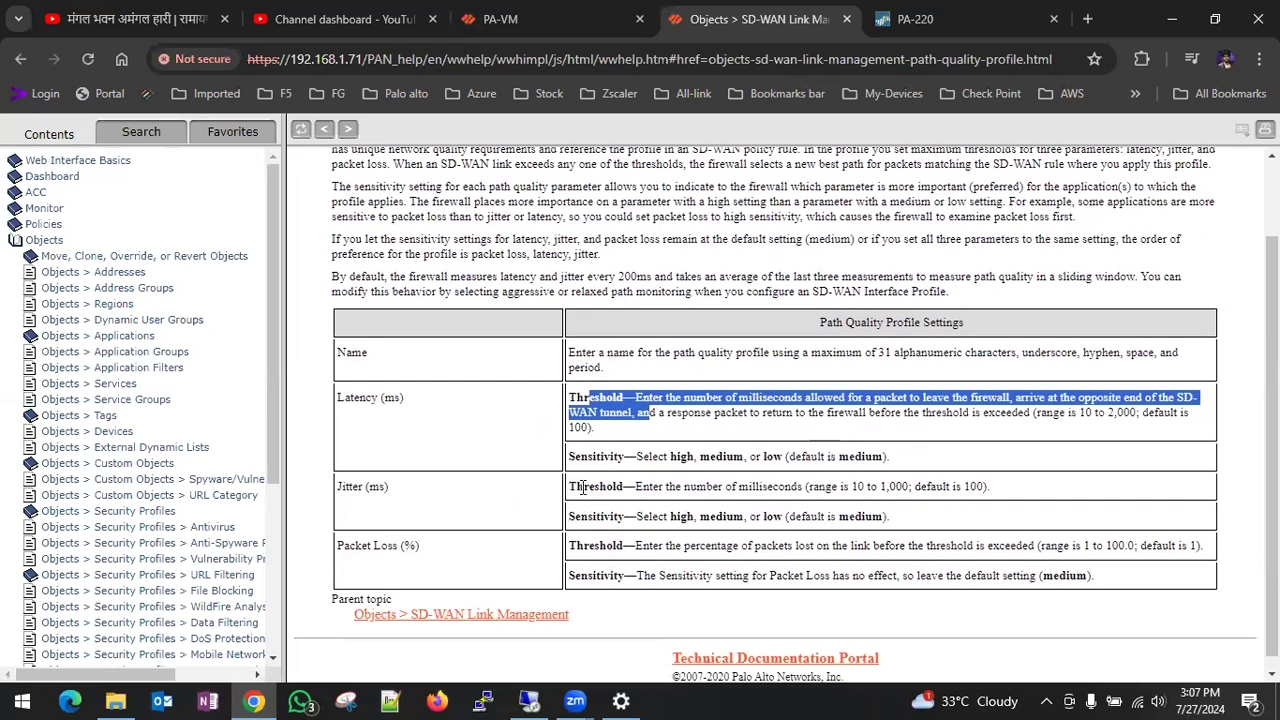
drag(583, 488, 747, 516)
drag(575, 546, 775, 573)
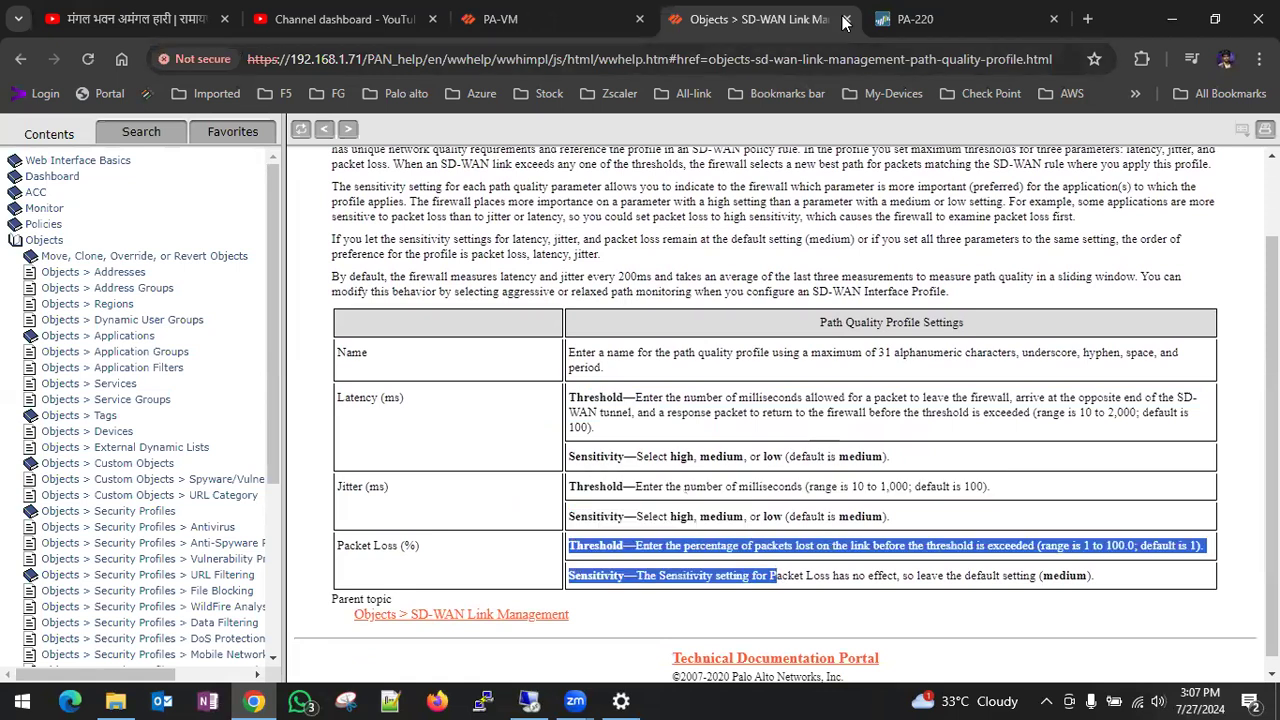
click(600, 28)
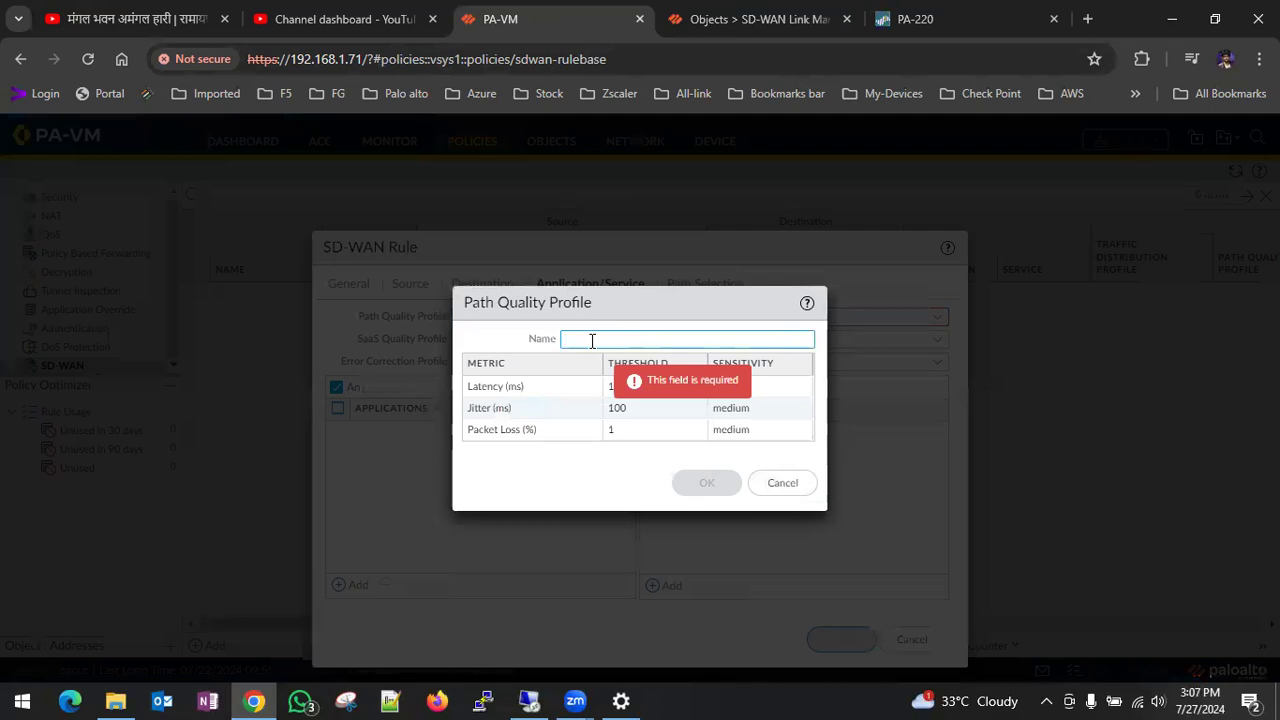
- Name the path quality profile SDWAN and save it with the default thresholds
text(S)
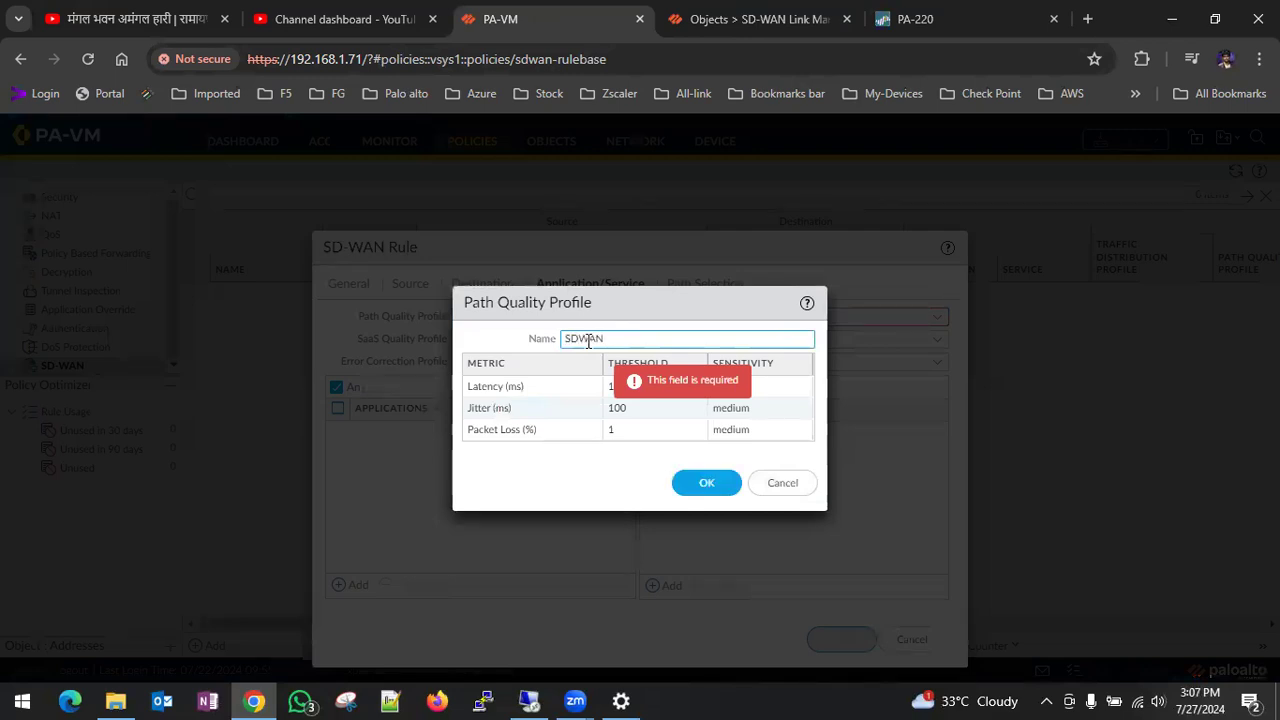
text(DWAN)
click(708, 481)
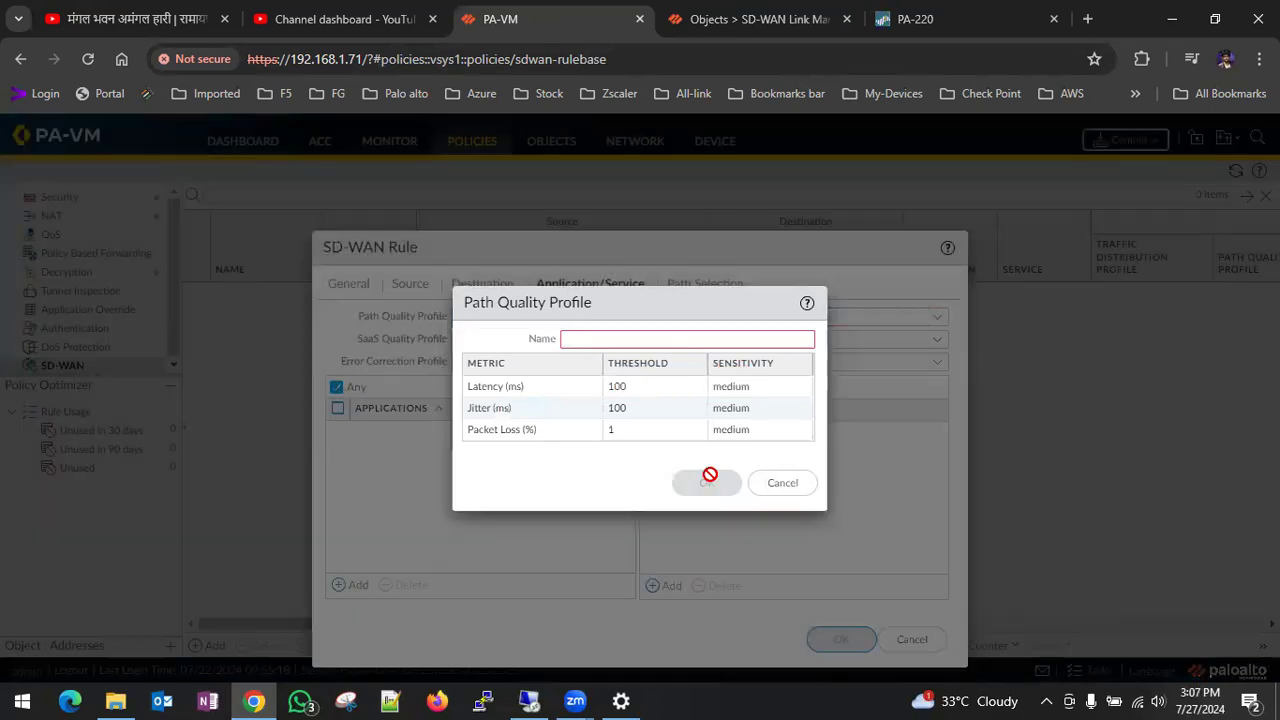
- Create a second path quality profile named PATh with default thresholds and medium sensitivities for the SD-WAN rule
click(744, 389)
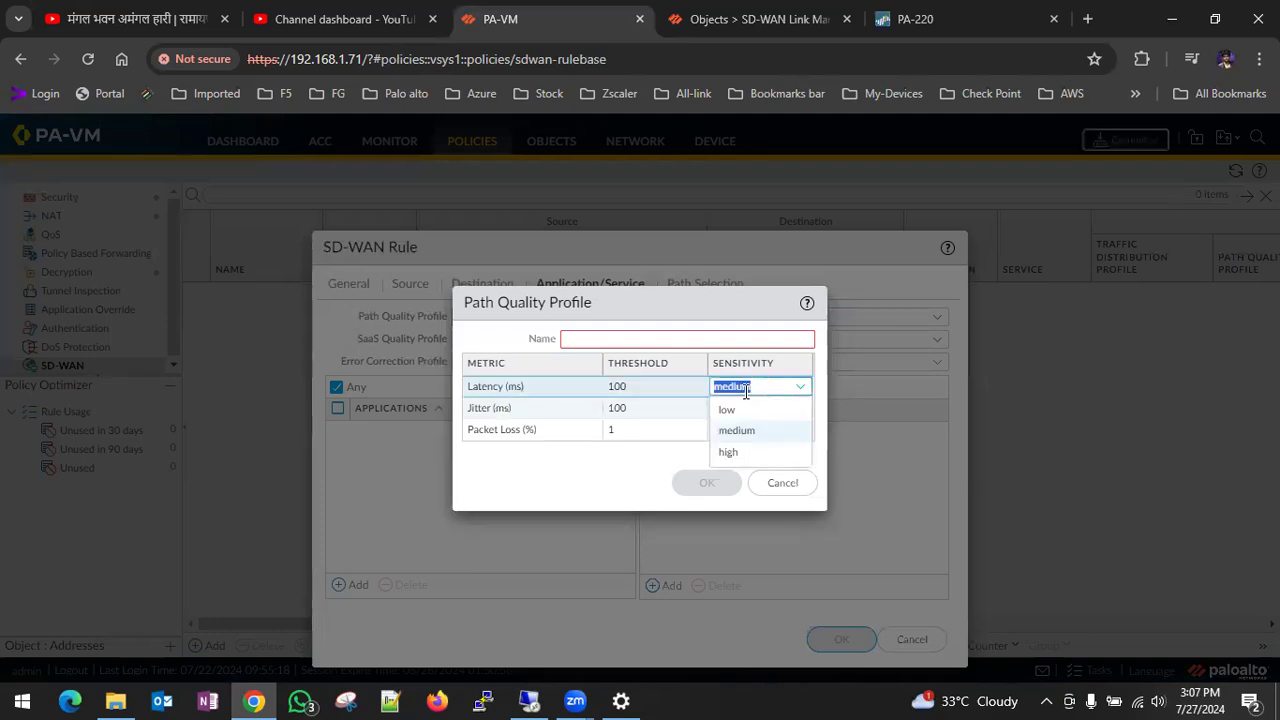
click(560, 470)
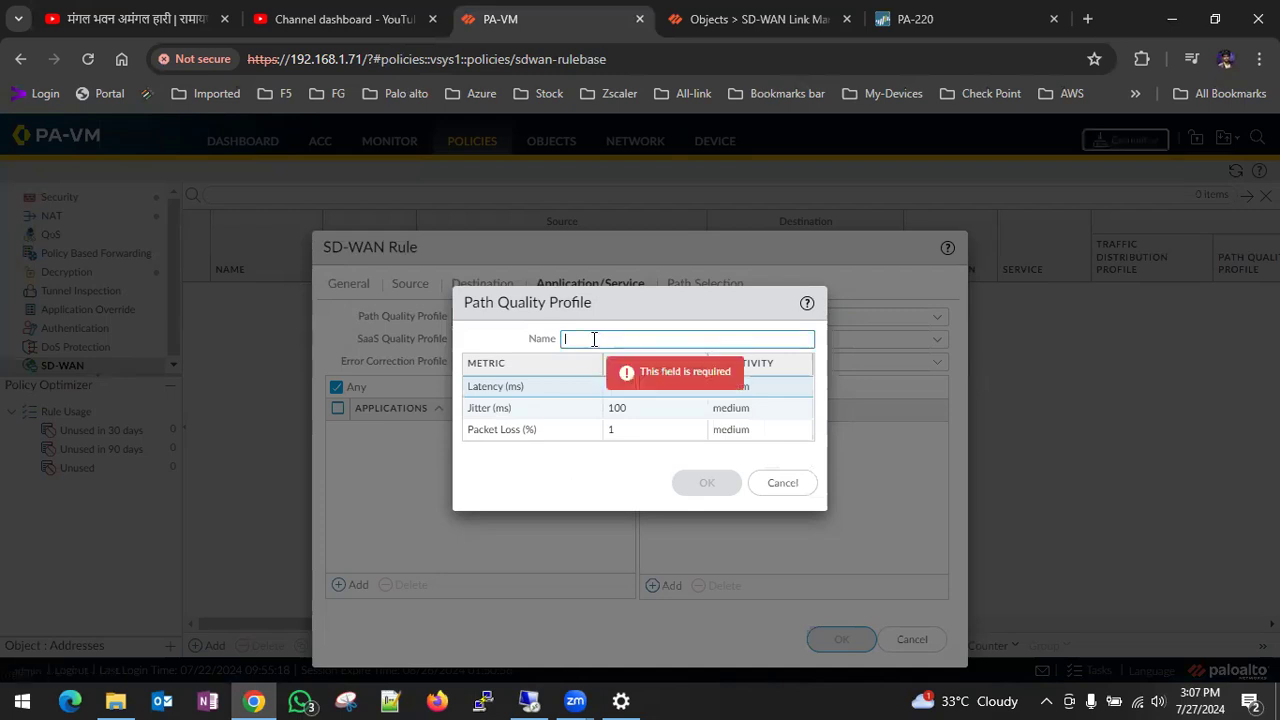
text(PATh)
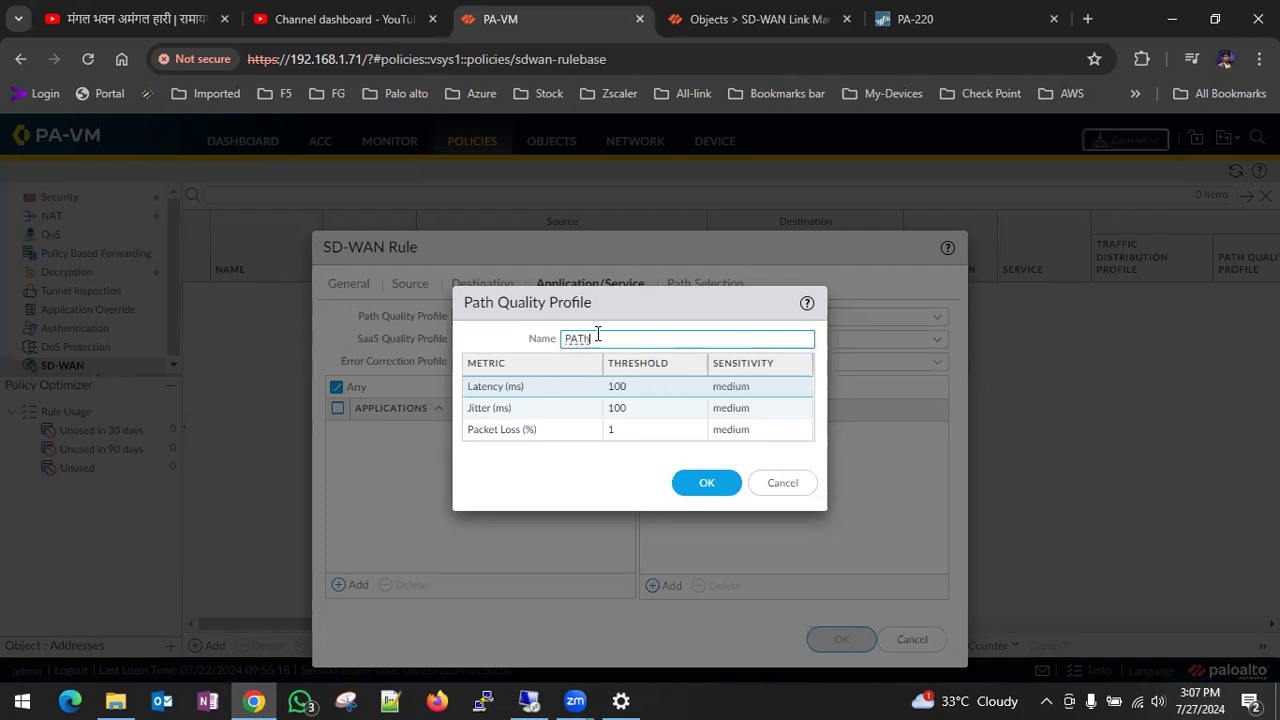
click(706, 483)
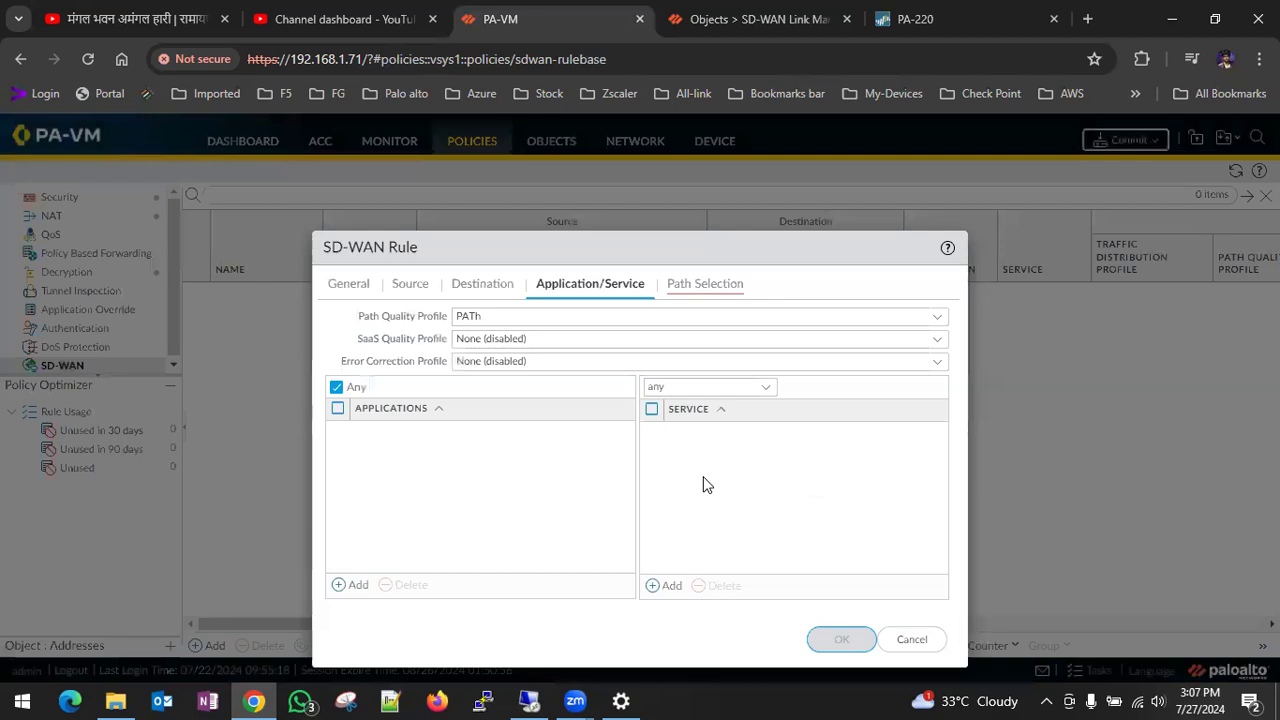
- Start a new traffic distribution profile for path selection using Weighted Session Distribution, and add the sdwan link tag
click(724, 285)
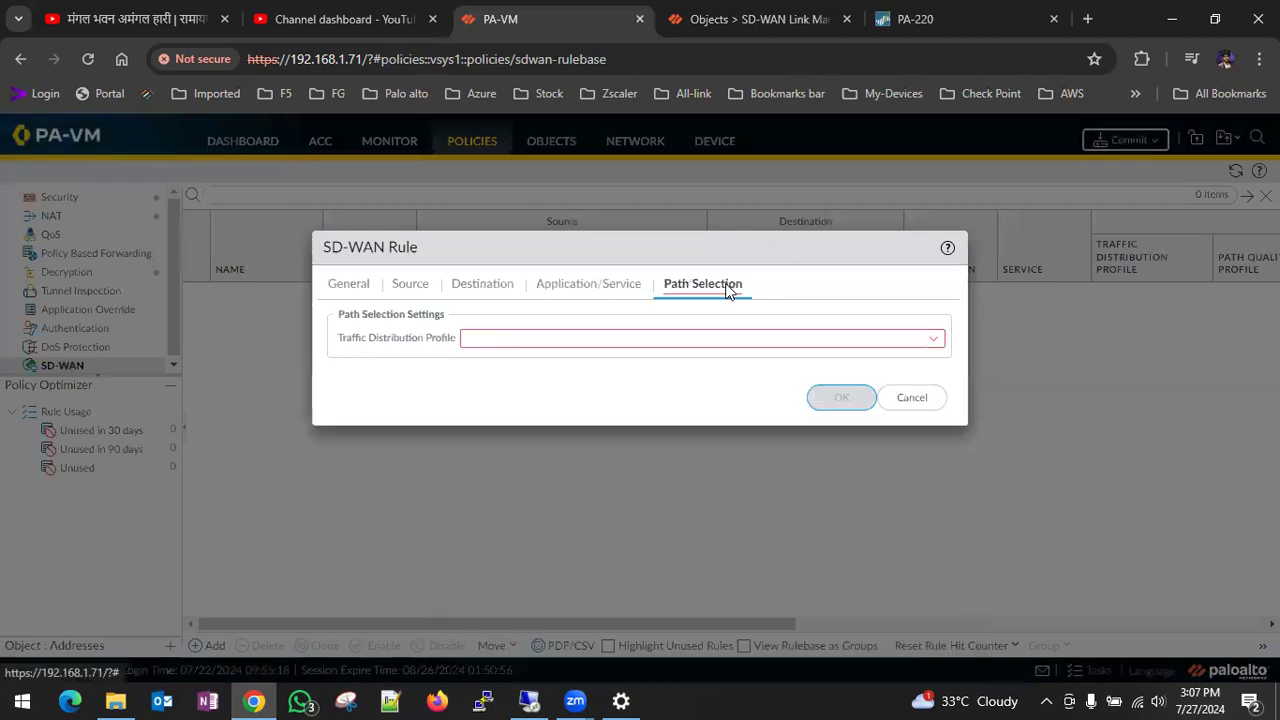
click(934, 340)
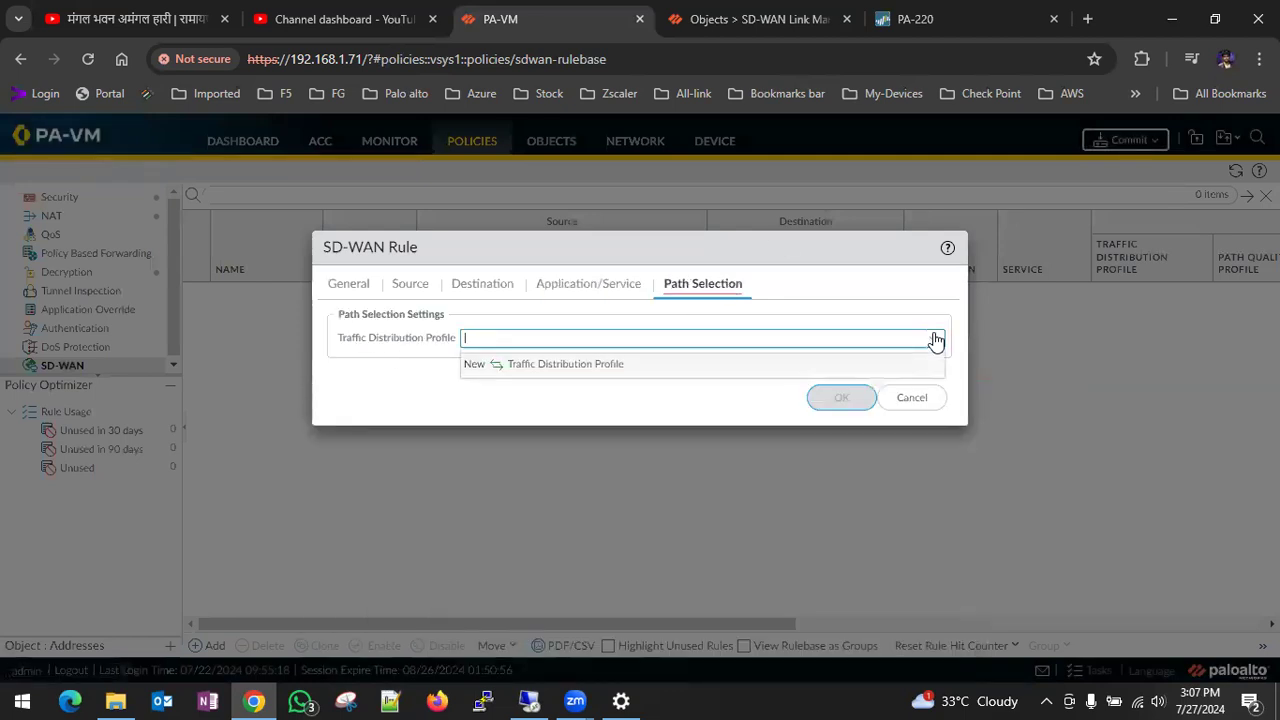
click(563, 366)
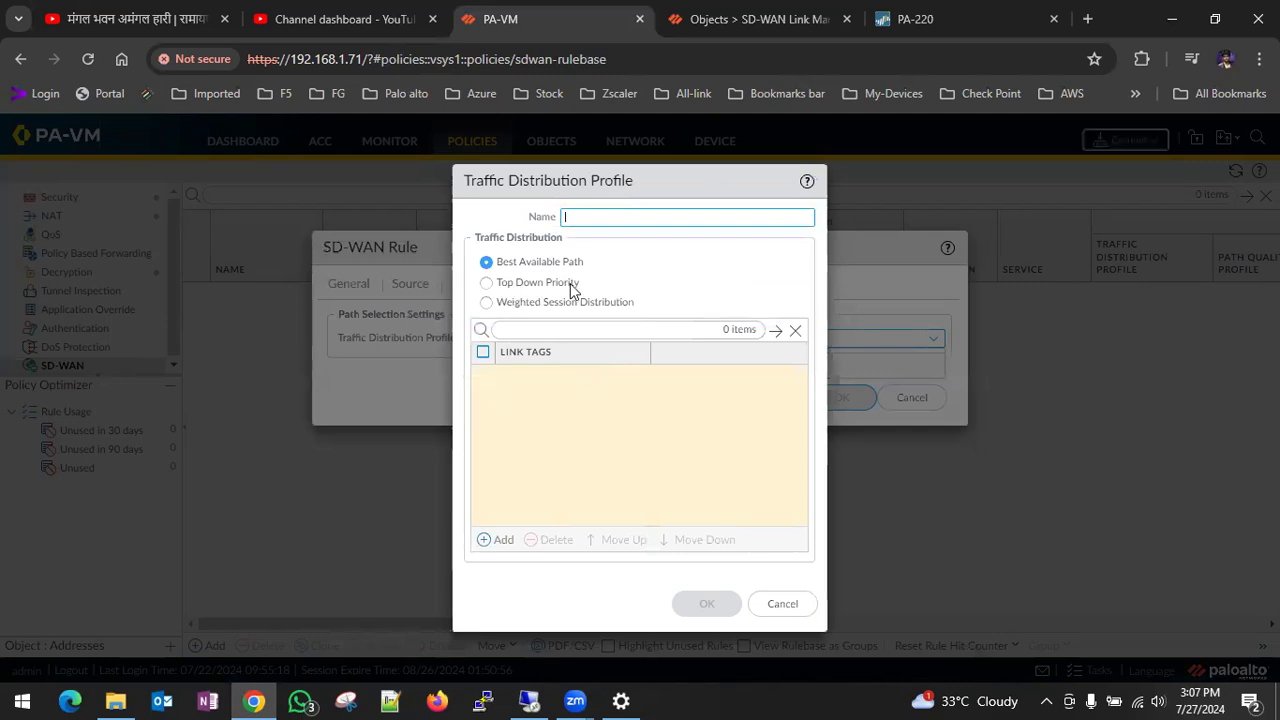
click(487, 303)
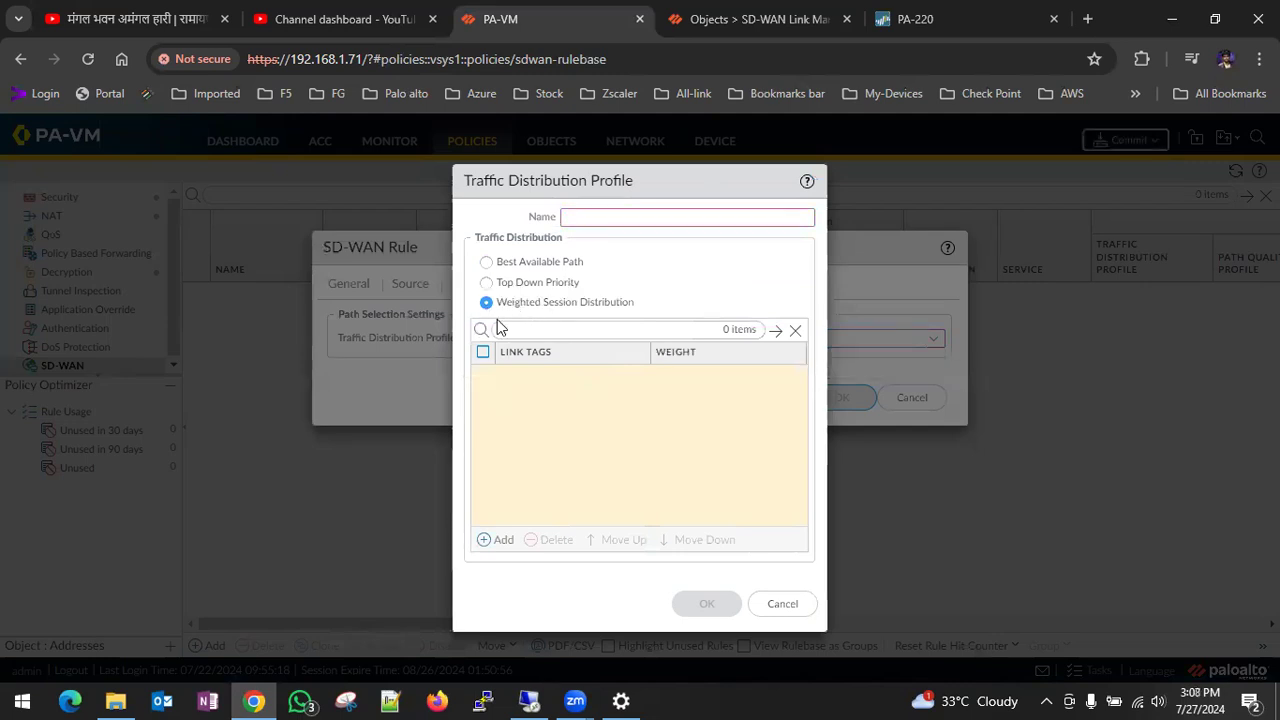
click(496, 538)
click(540, 400)
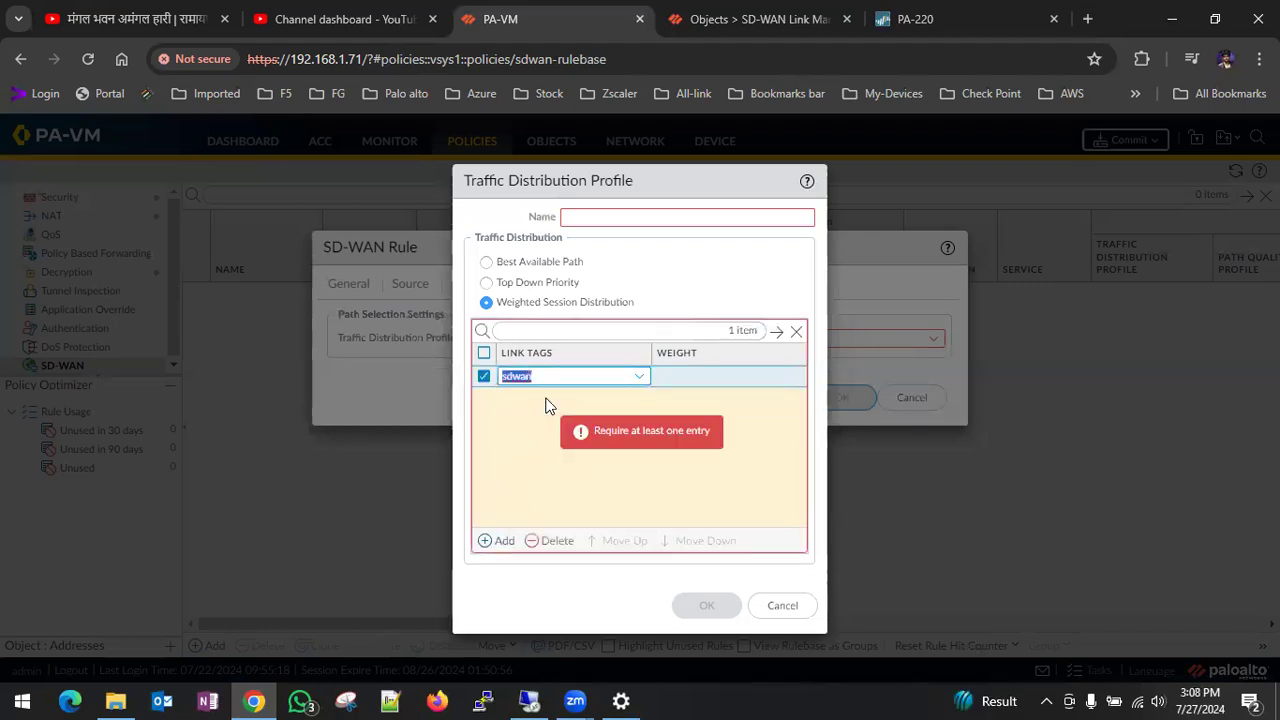
click(690, 392)
click(712, 388)
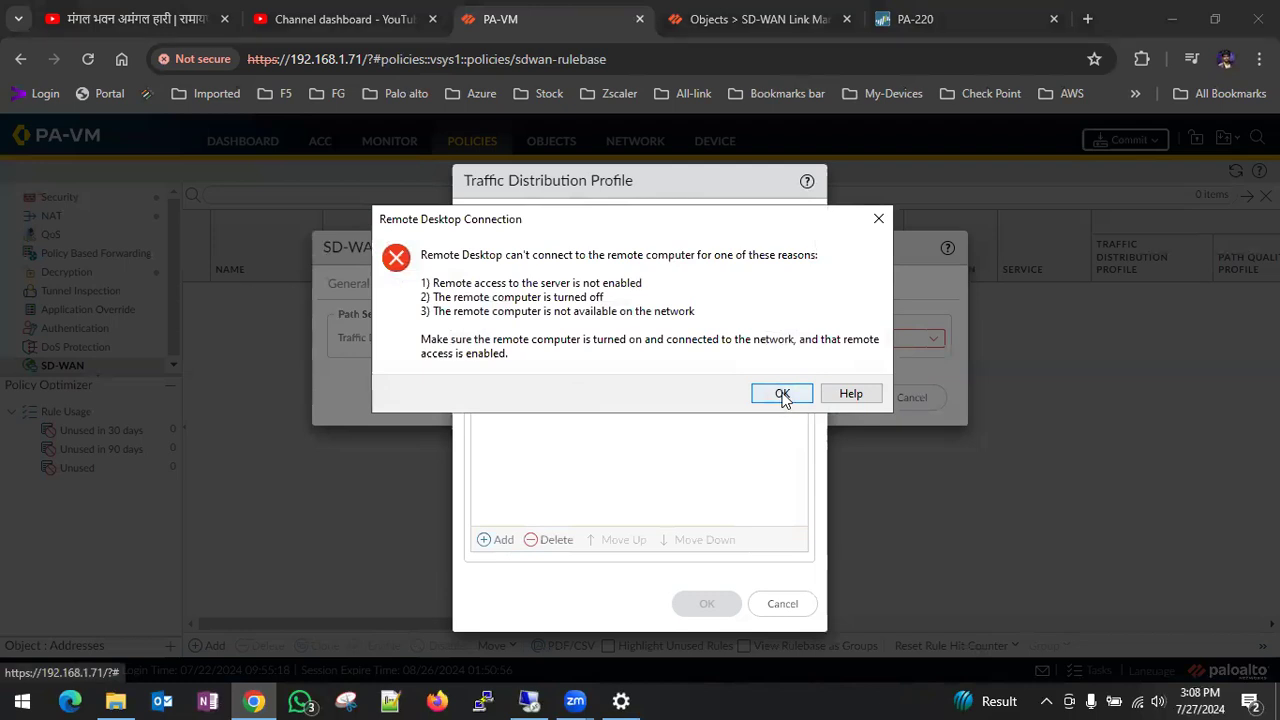
- Retry the Remote Desktop connection to 192.168.1.115 and check which Wi-Fi network this computer is using
click(782, 394)
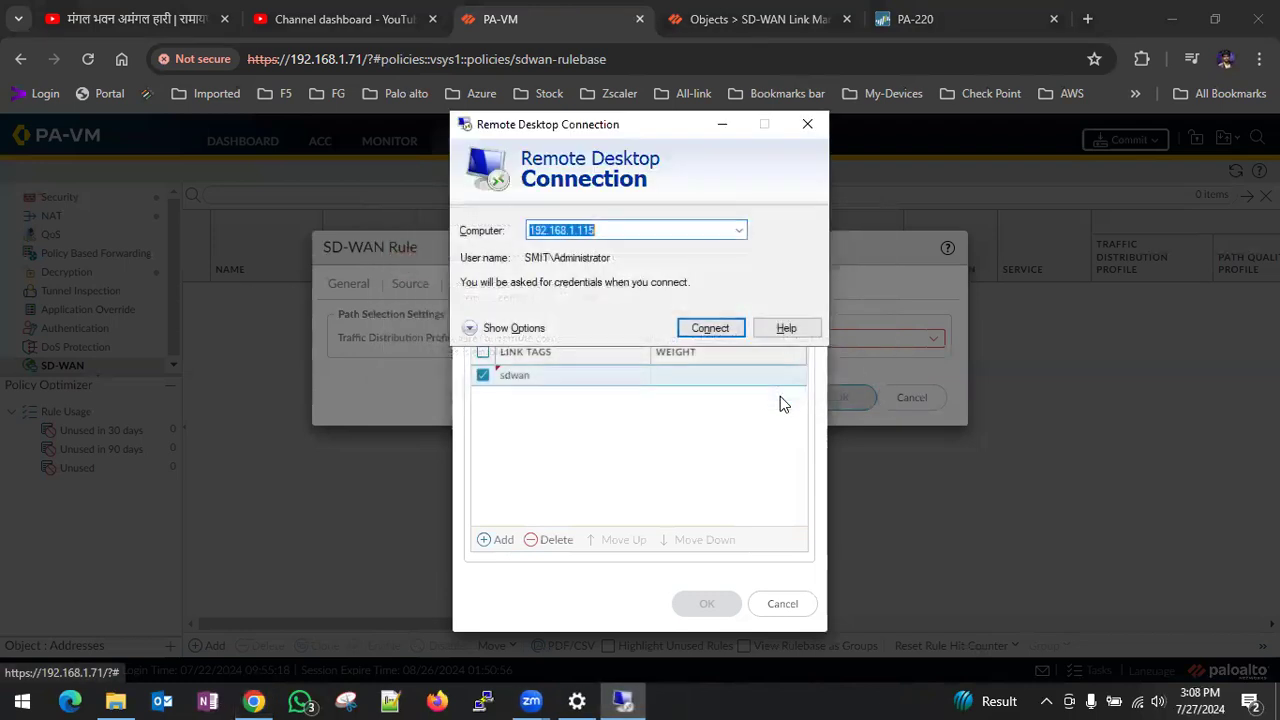
click(711, 329)
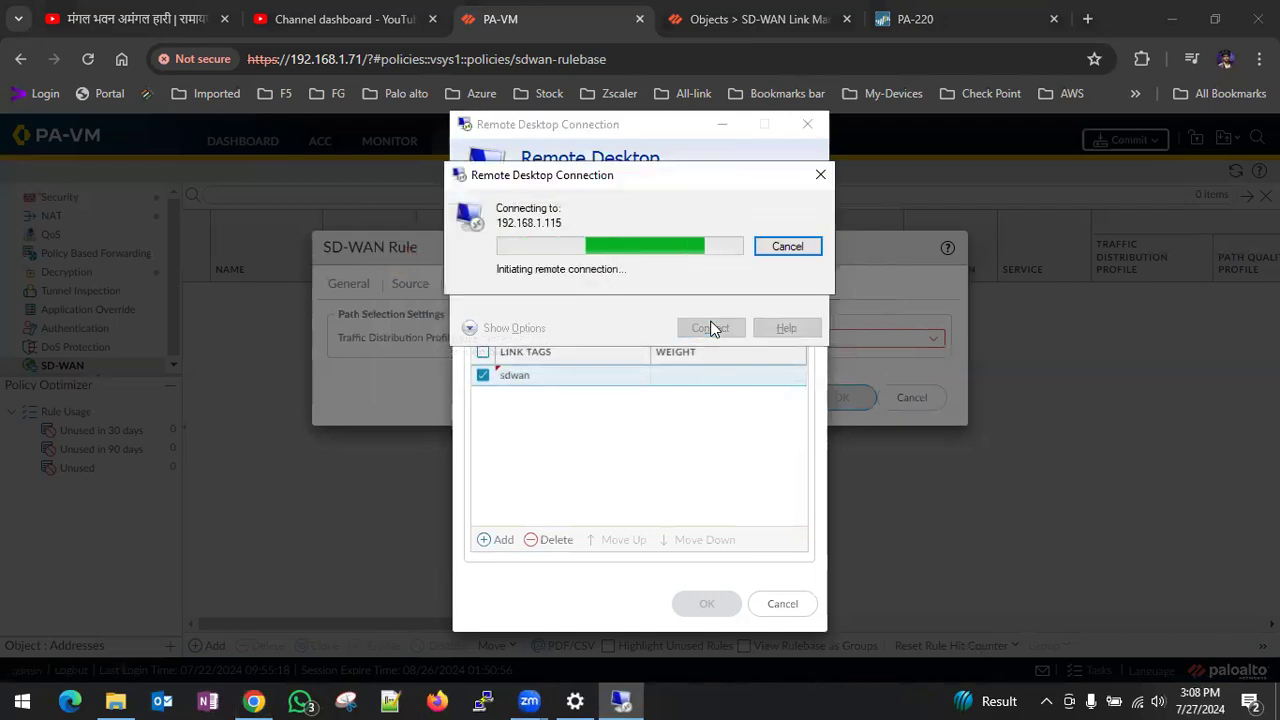
click(1136, 700)
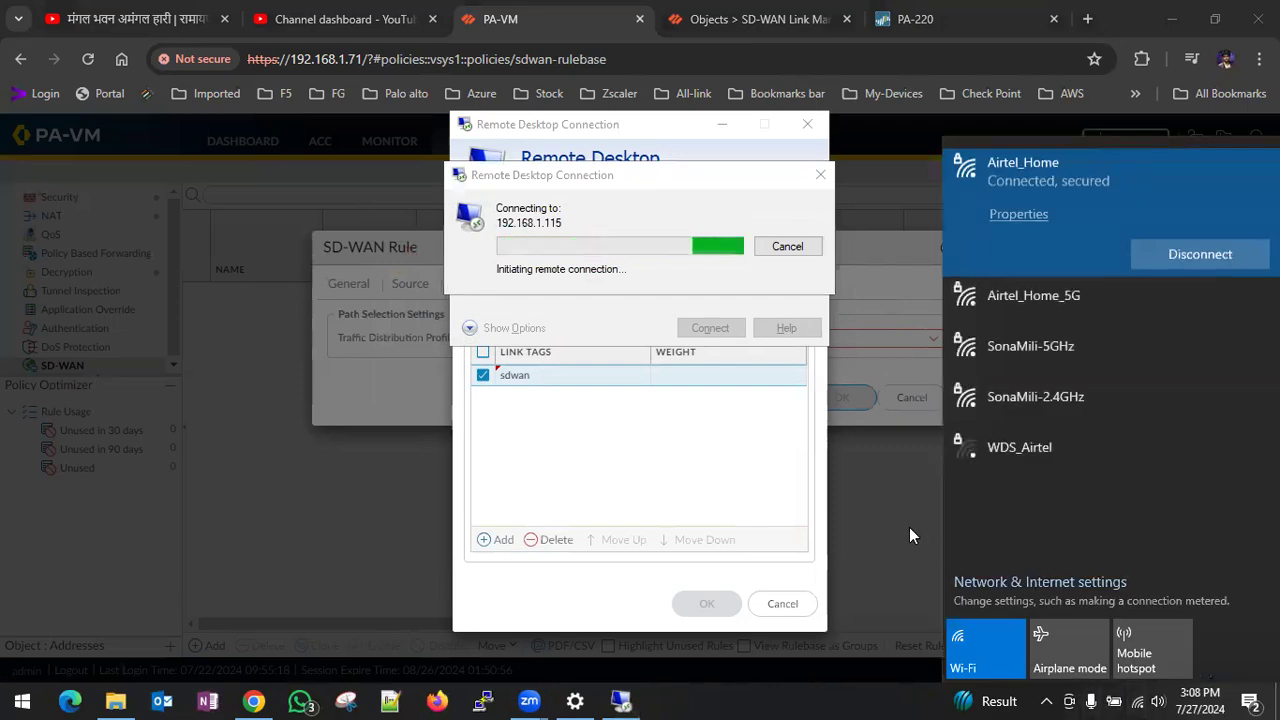
click(909, 536)
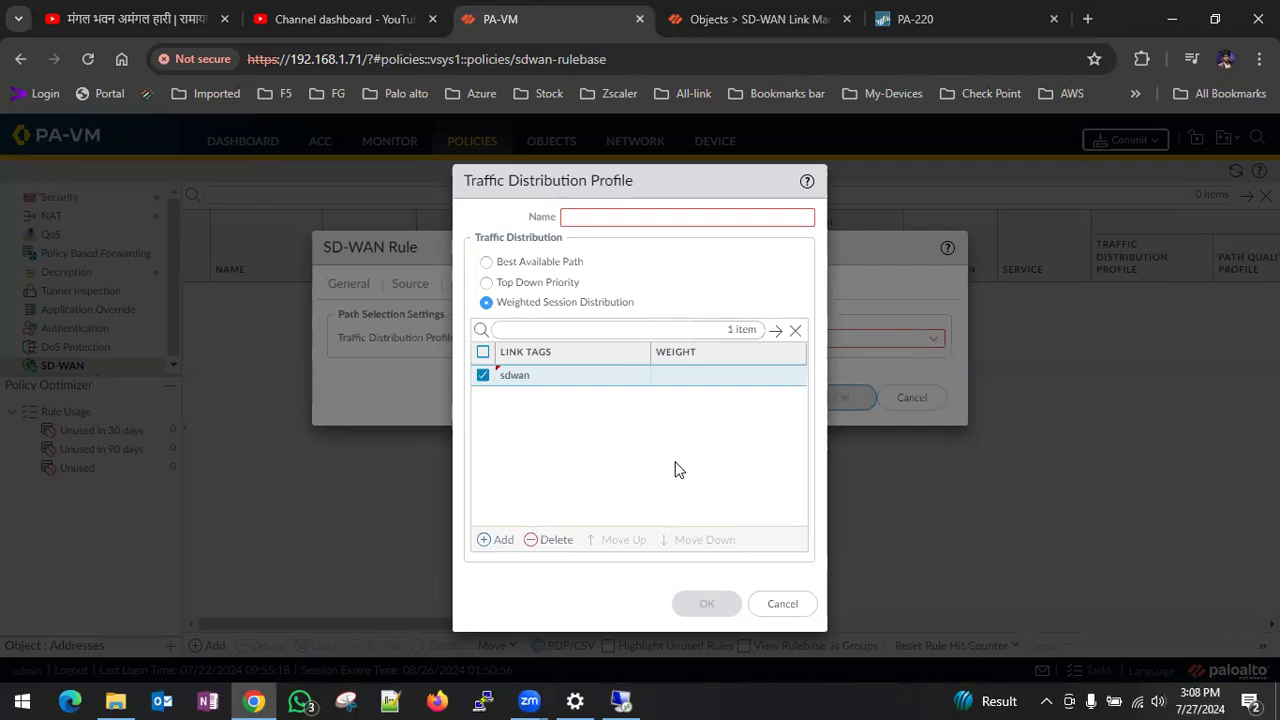
click(624, 700)
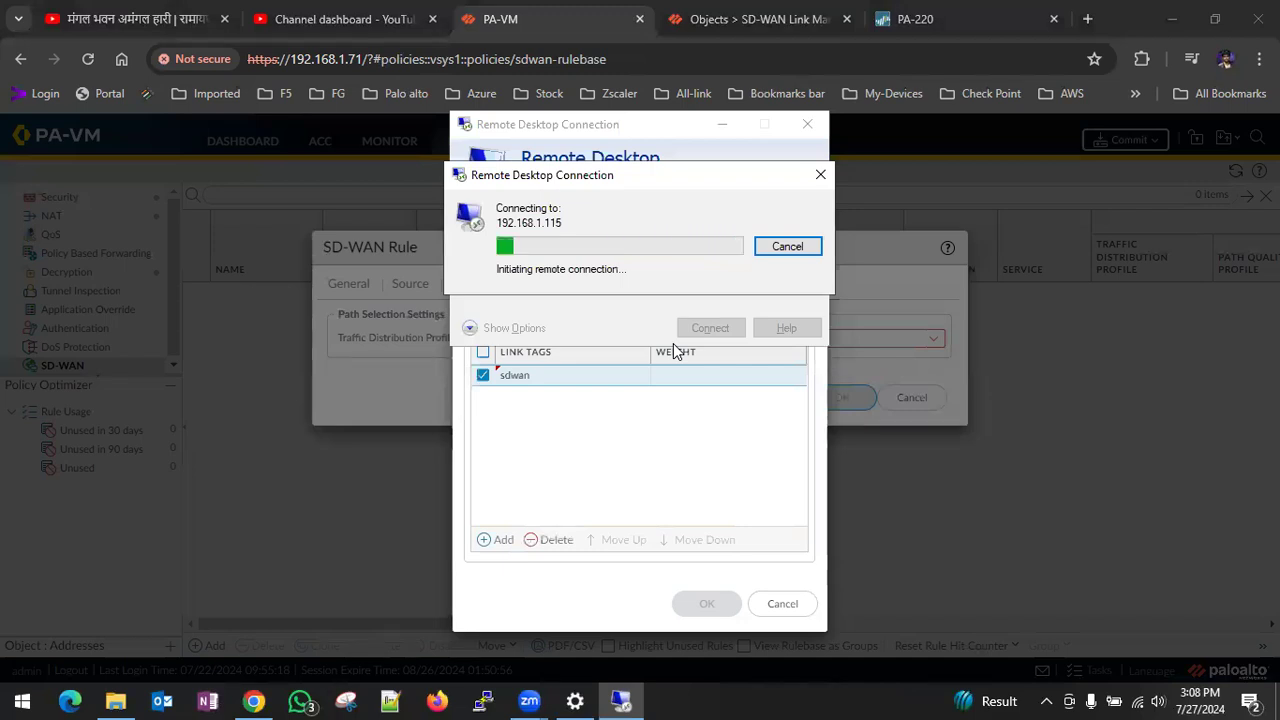
click(781, 394)
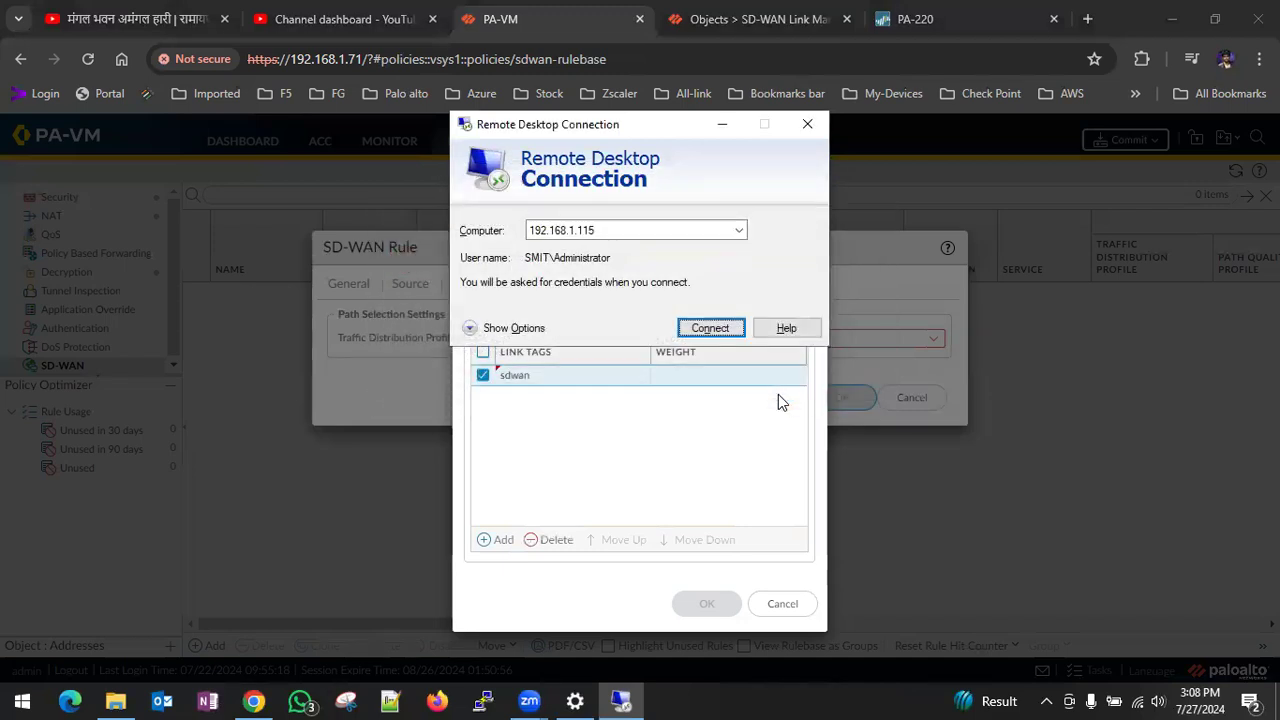
- Try once more to reach 192.168.1.115 over Remote Desktop, then close the connection window
click(740, 231)
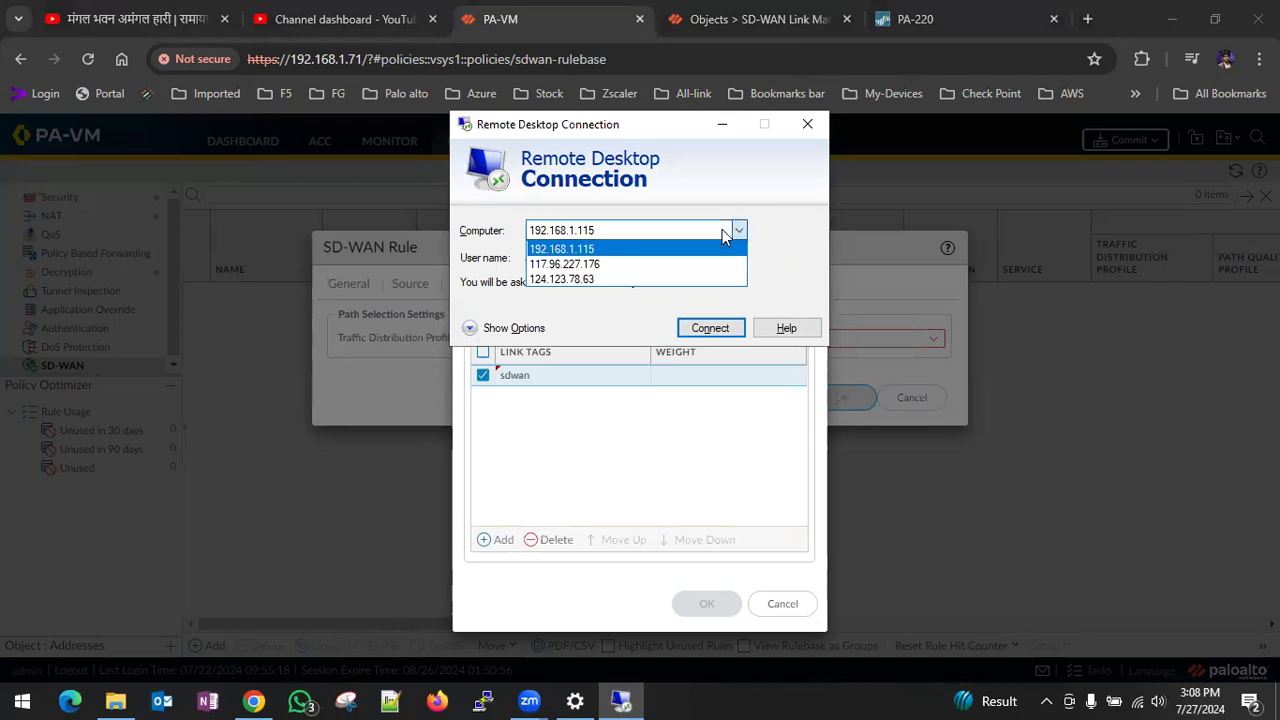
click(655, 240)
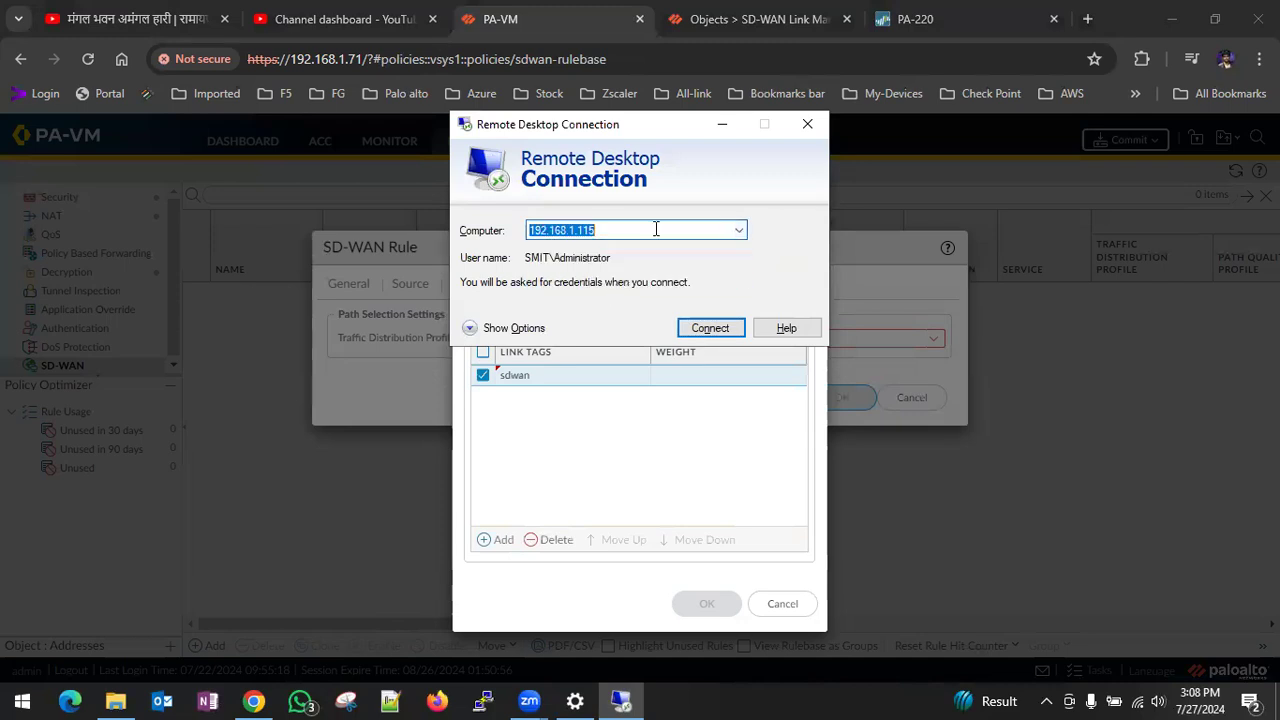
click(710, 328)
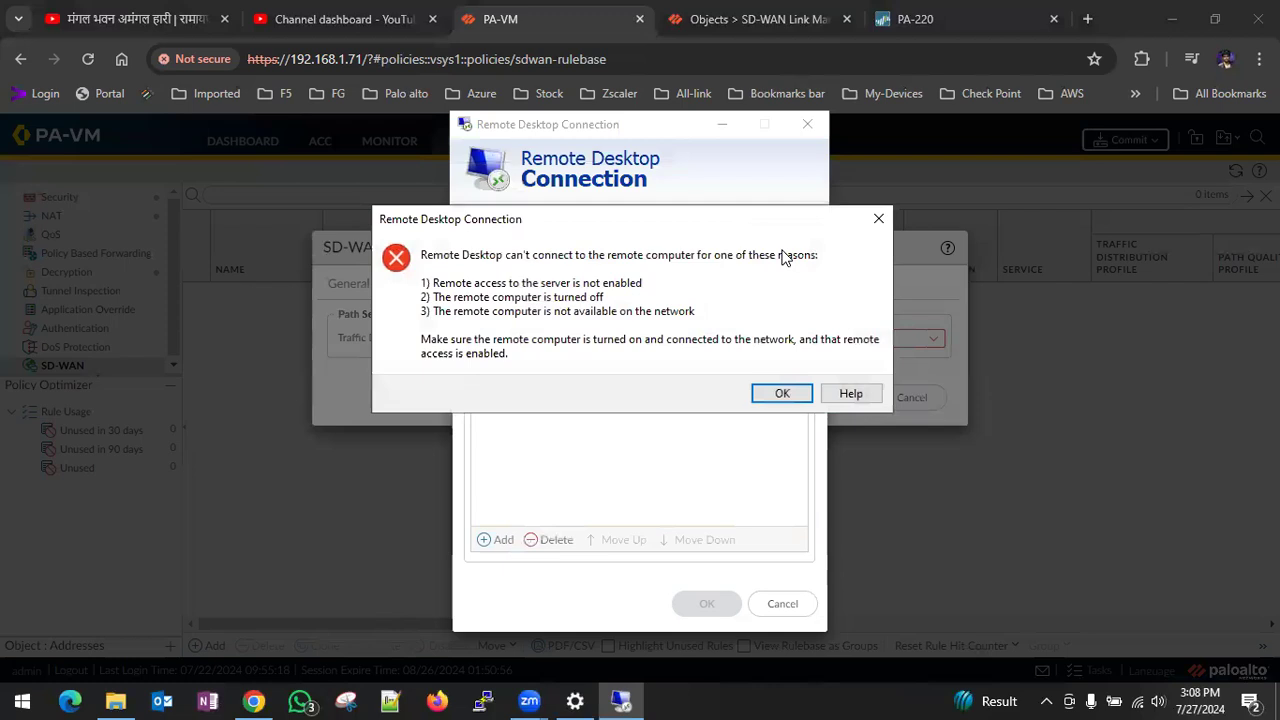
click(785, 396)
click(807, 126)
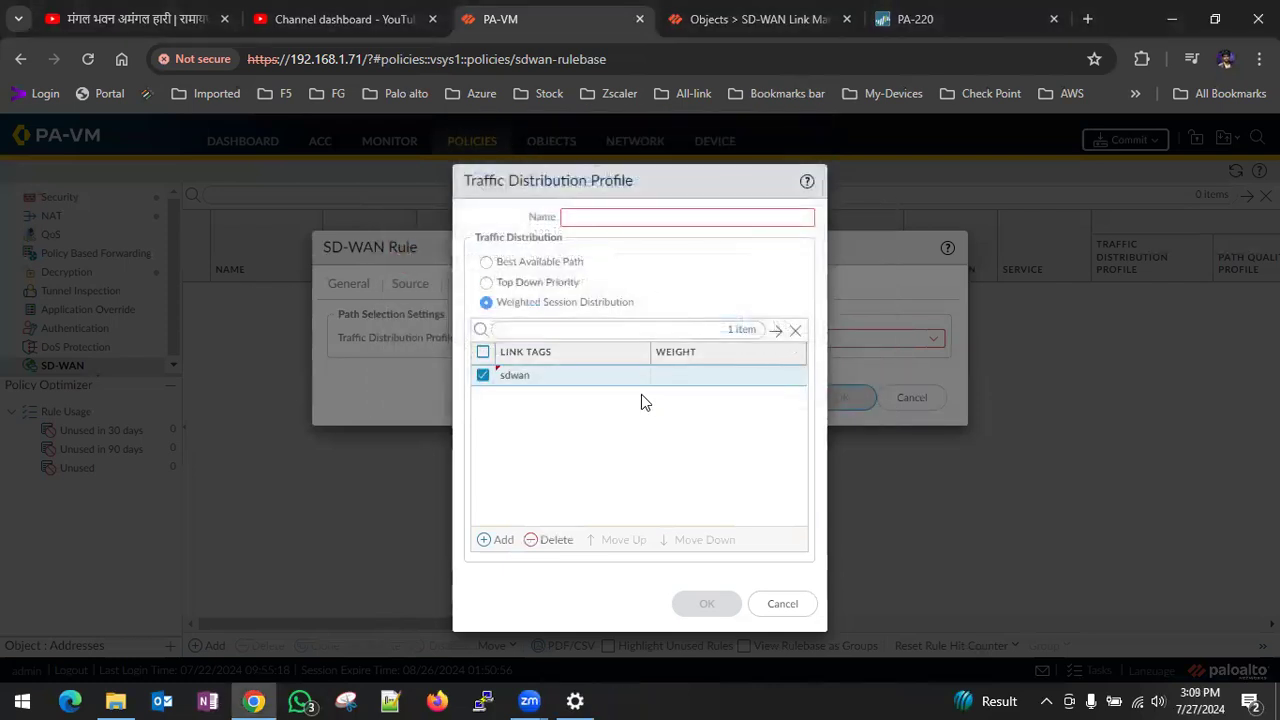
- Try to open a Remote Desktop connection to 192.168.0.115 instead
key(super+r)
key(Return)
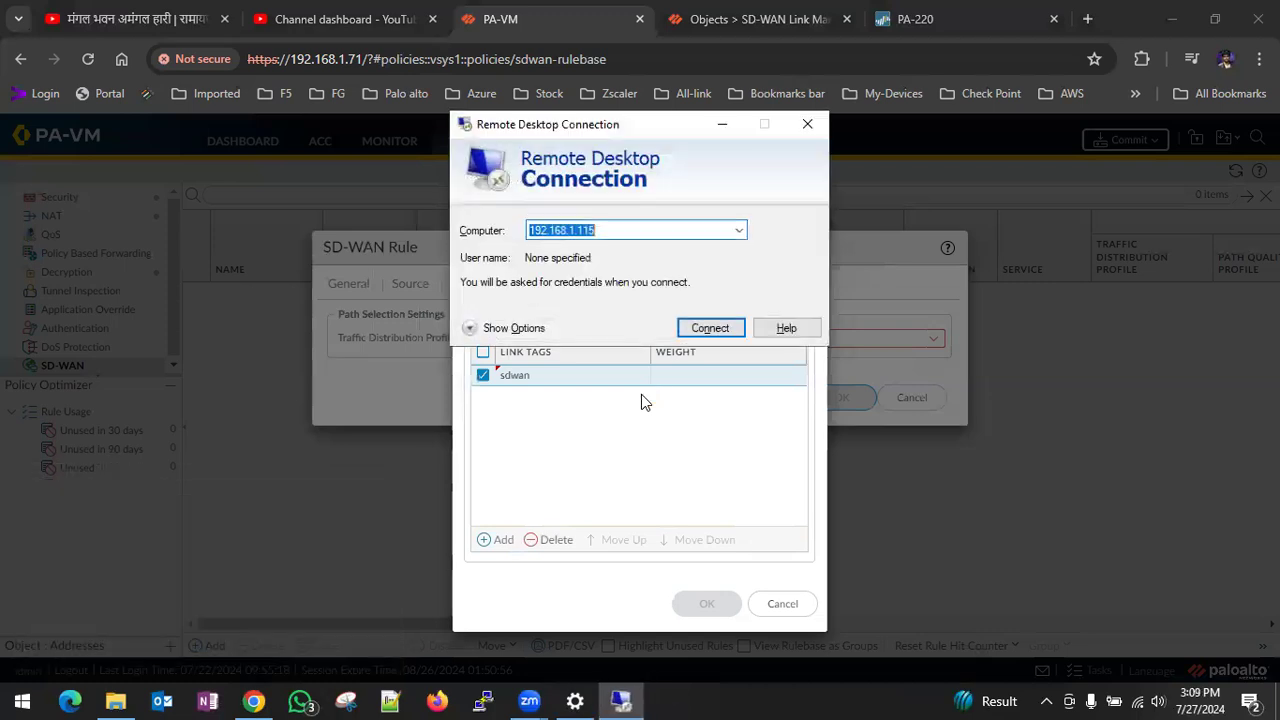
text(192.168.1)
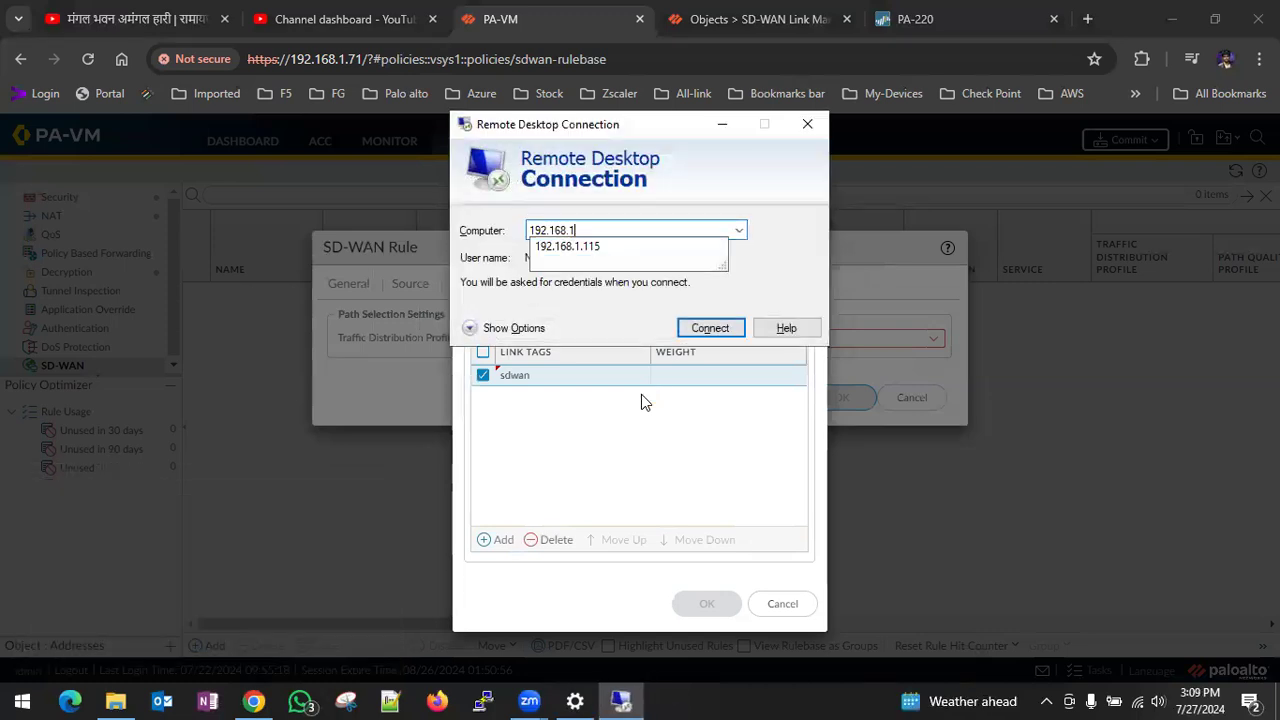
key(BackSpace)
text(0.)
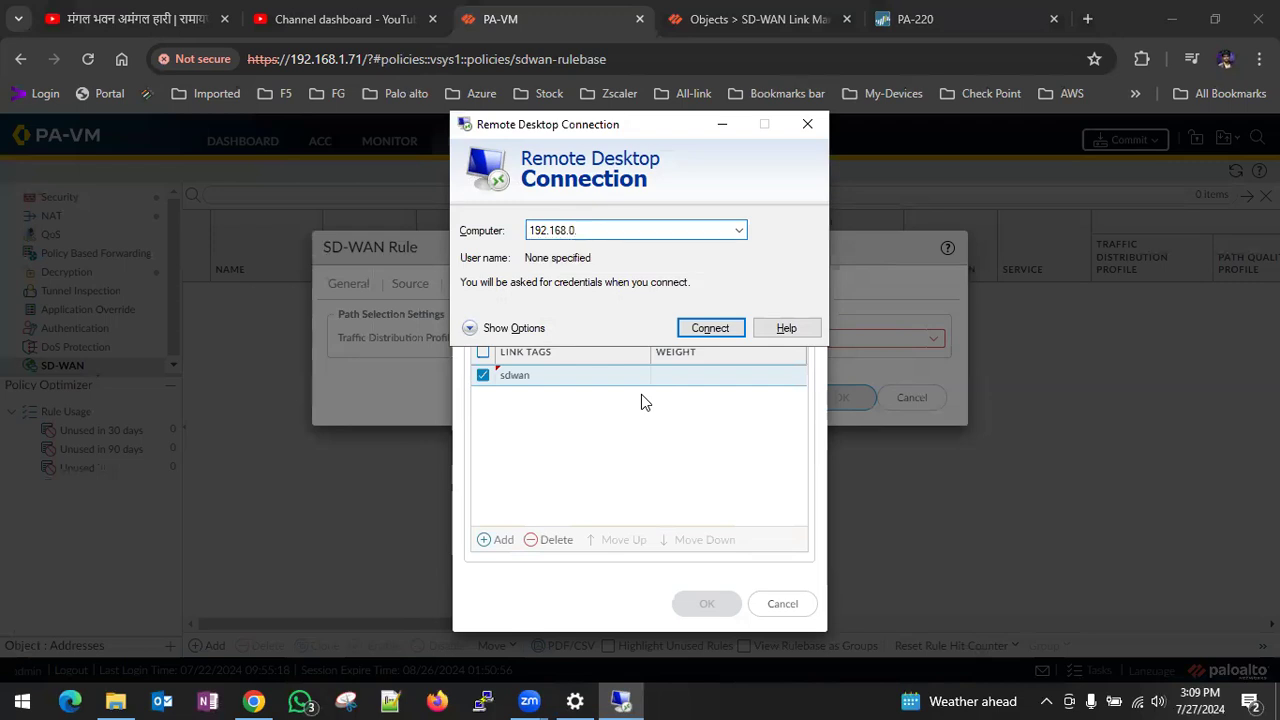
text(115)
key(Return)
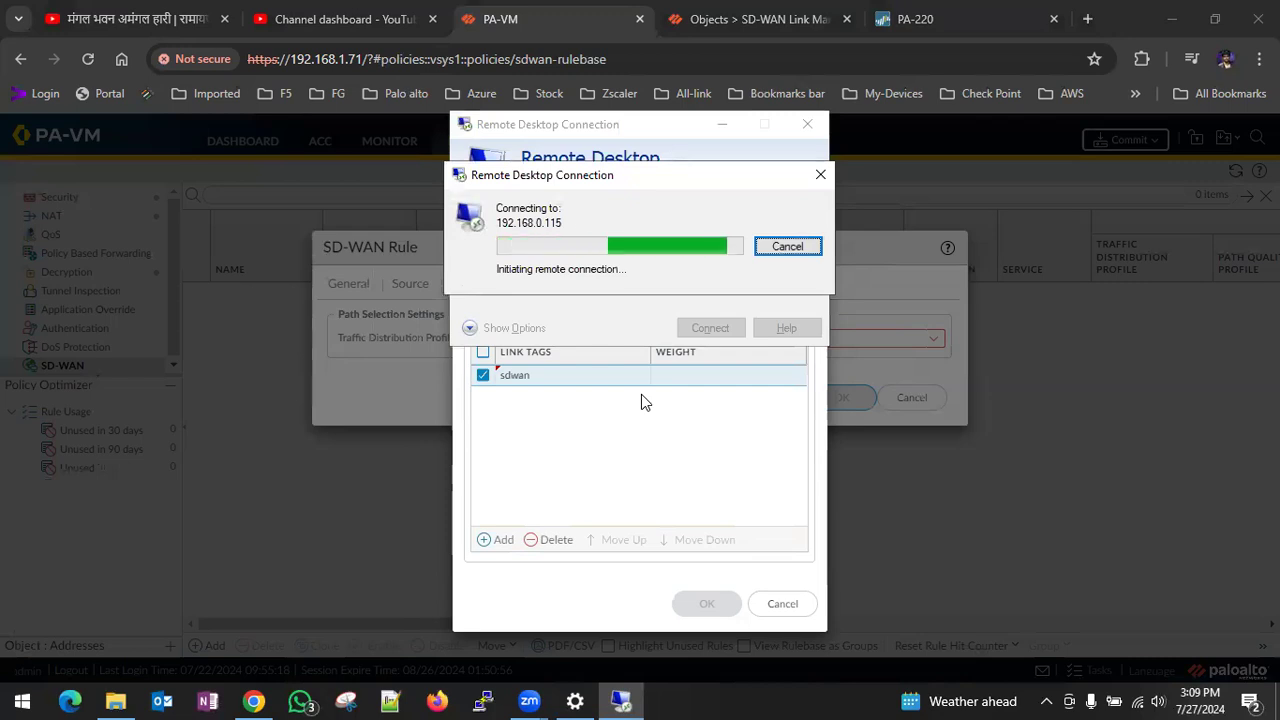
click(787, 247)
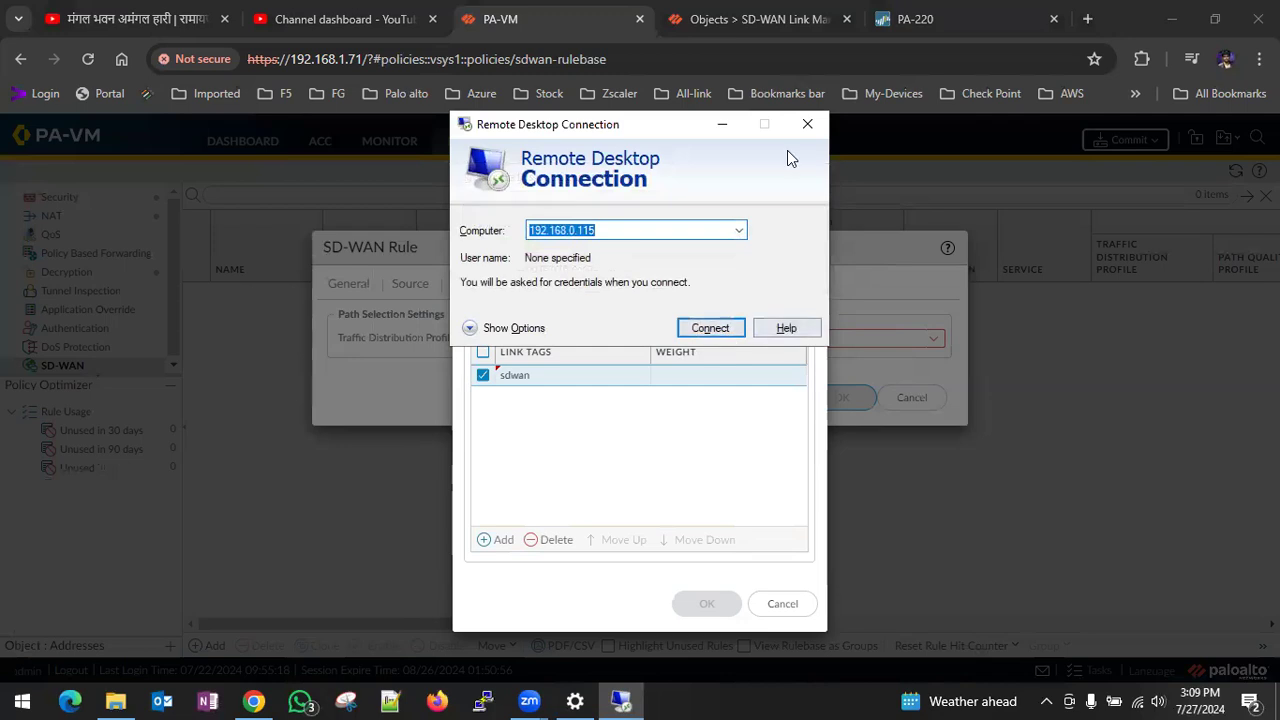
click(807, 124)
- Name the traffic distribution profile SD-WAN PATh and set its distribution method to Best Available Path
click(596, 217)
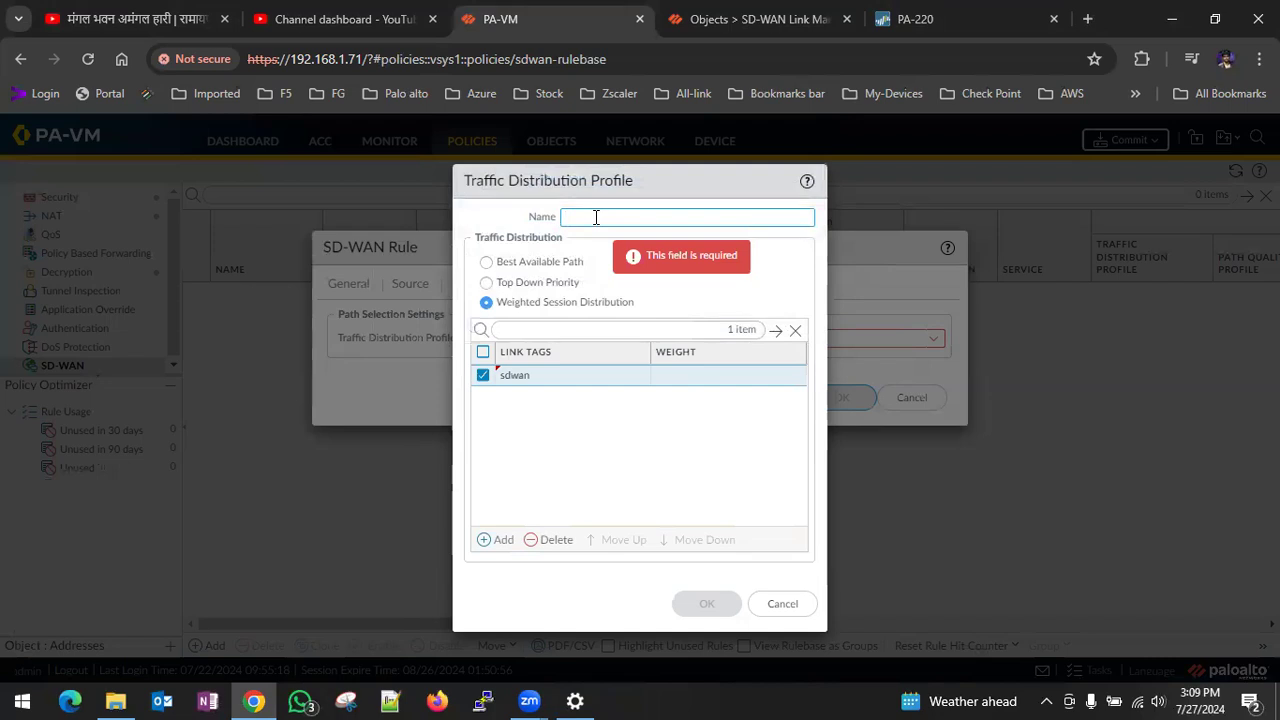
text(SD-WAN PATH)
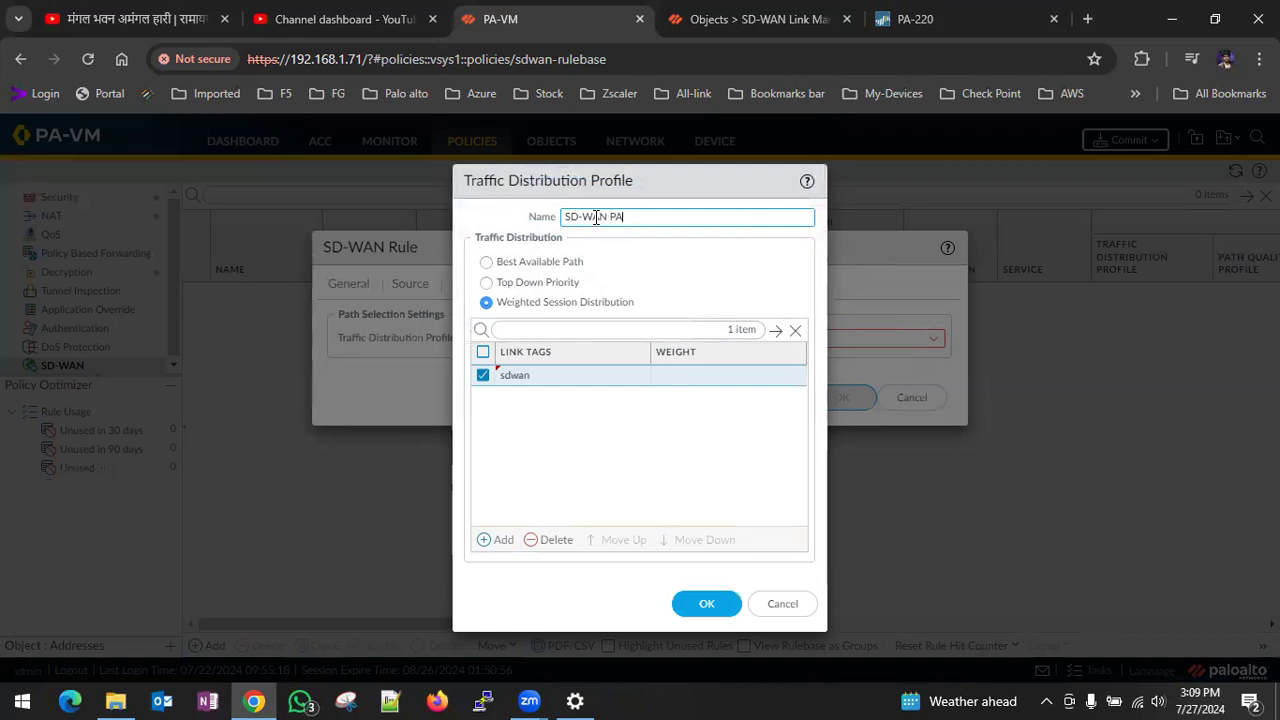
click(486, 265)
- Remove and re-add the sdwan link tag in the traffic distribution profile, and save it with Best Available Path
click(483, 376)
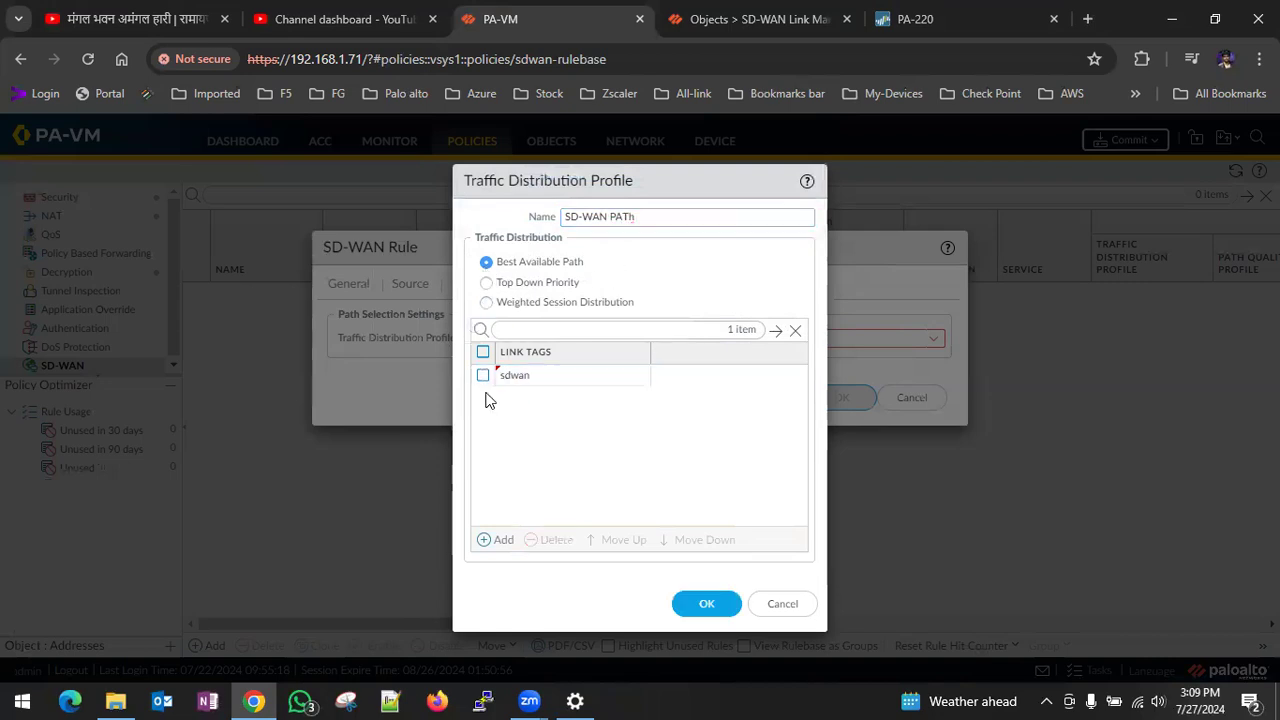
click(483, 375)
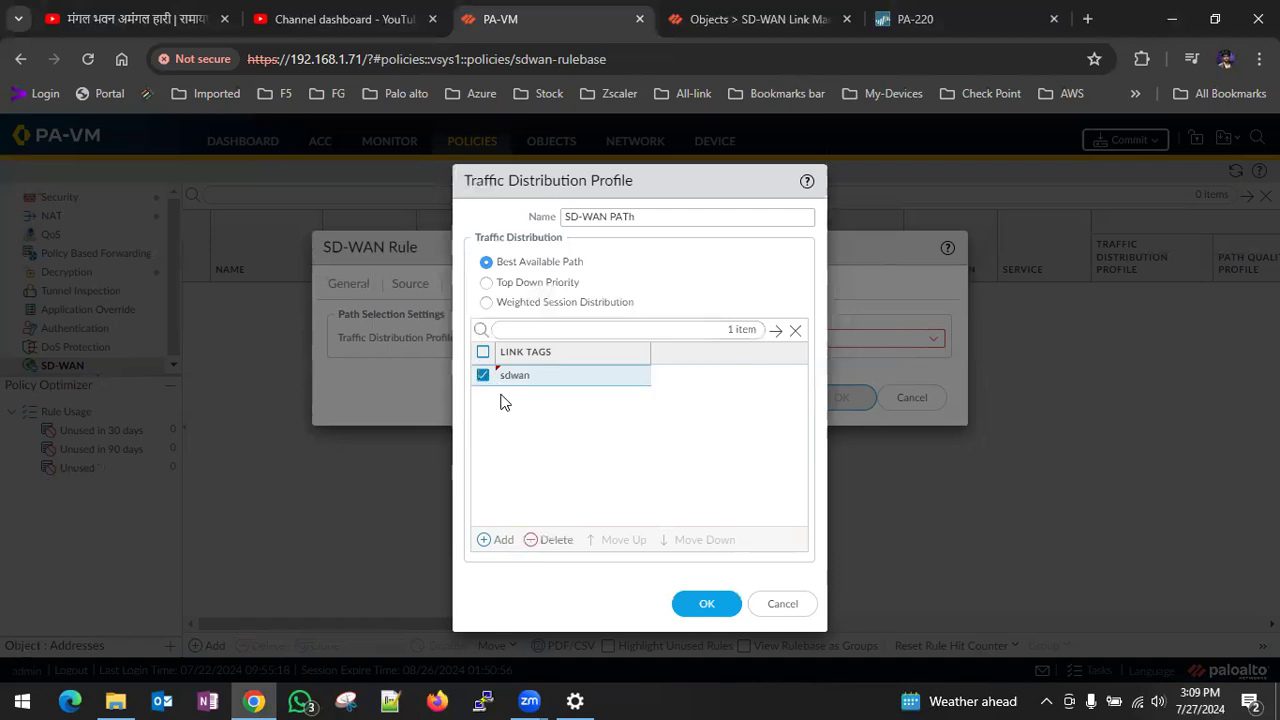
click(550, 539)
click(490, 539)
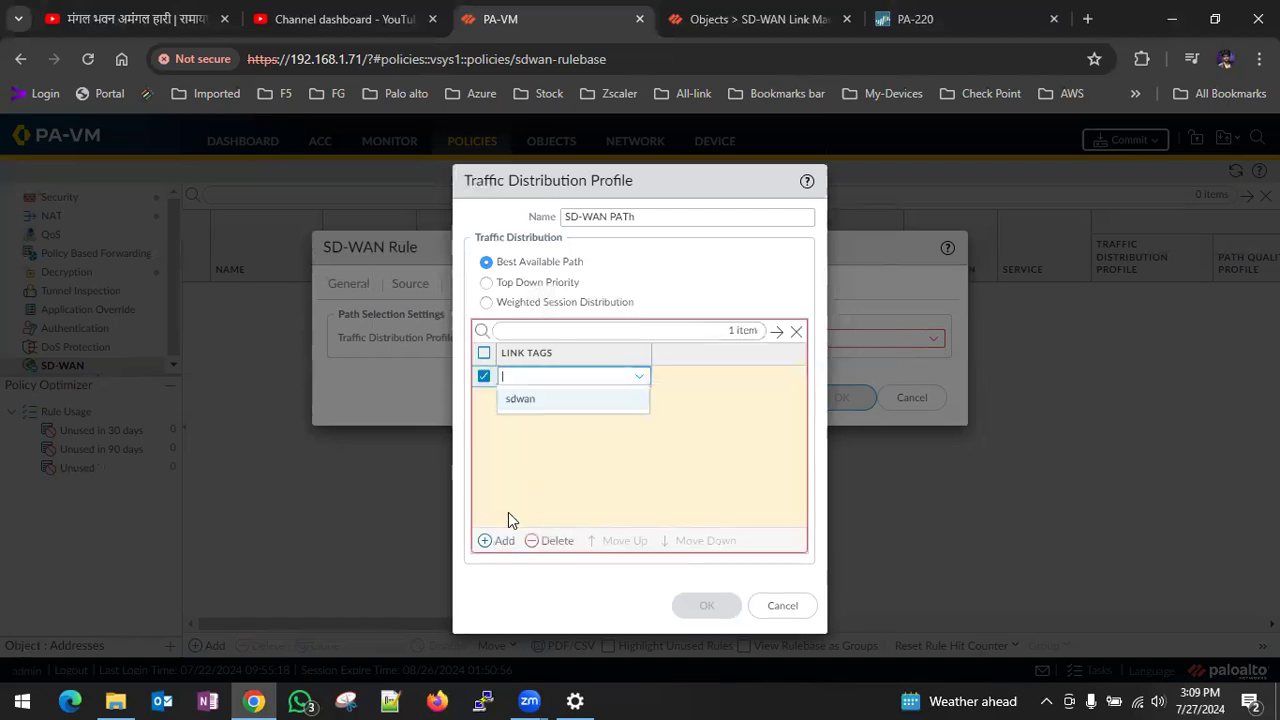
click(534, 400)
click(742, 377)
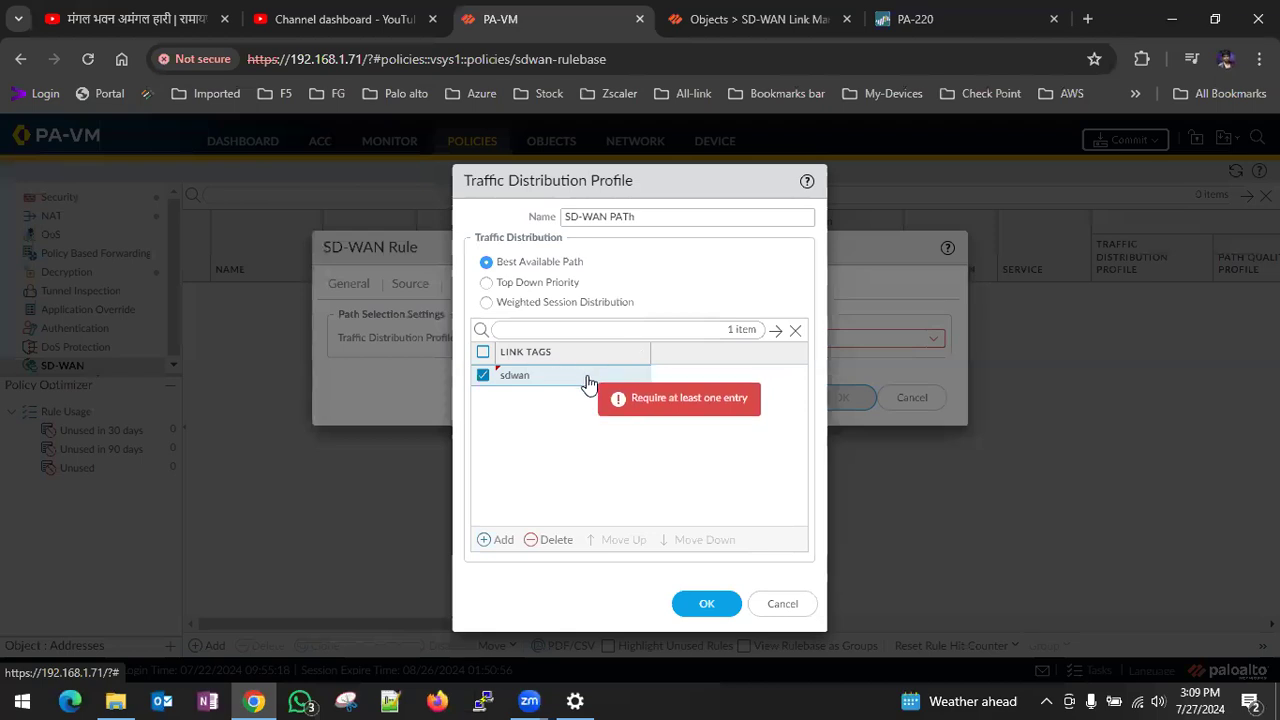
click(488, 284)
click(487, 262)
click(707, 606)
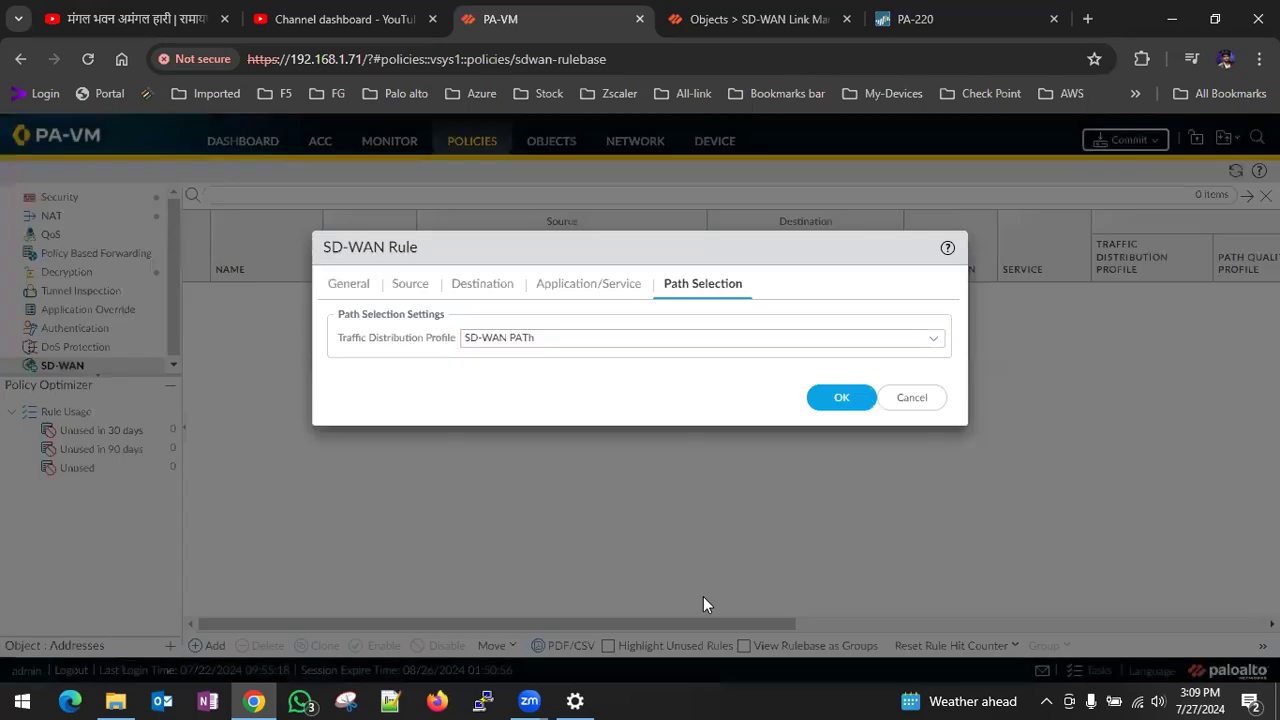
- Save the SD-WAN rule with the SD-WAN PATh profile and commit the configuration changes to the firewall
click(836, 404)
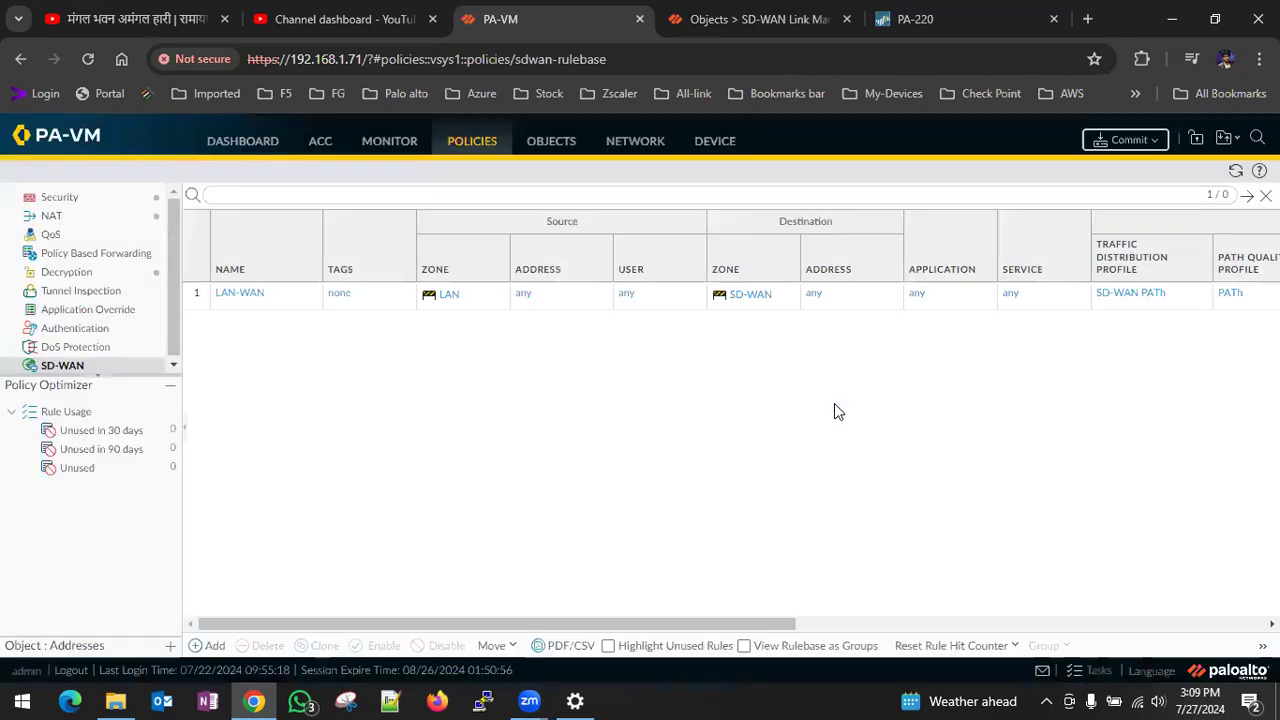
drag(636, 625, 1120, 622)
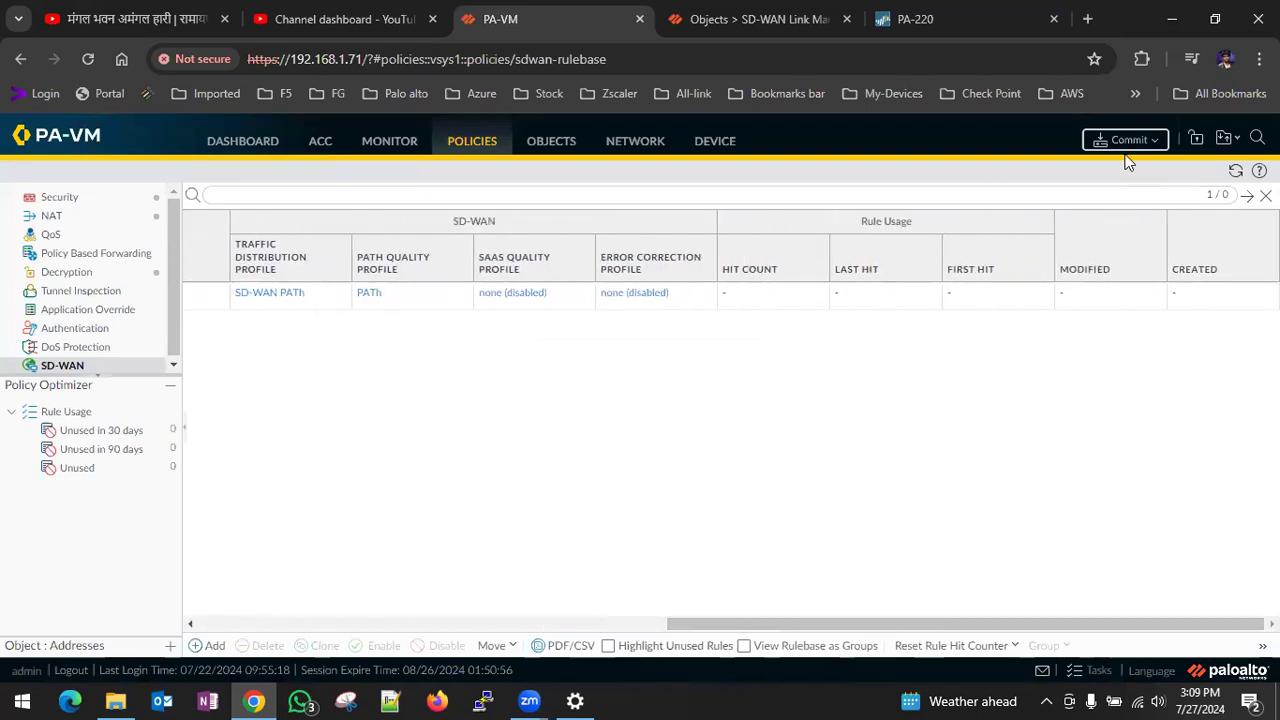
click(1128, 140)
click(804, 604)
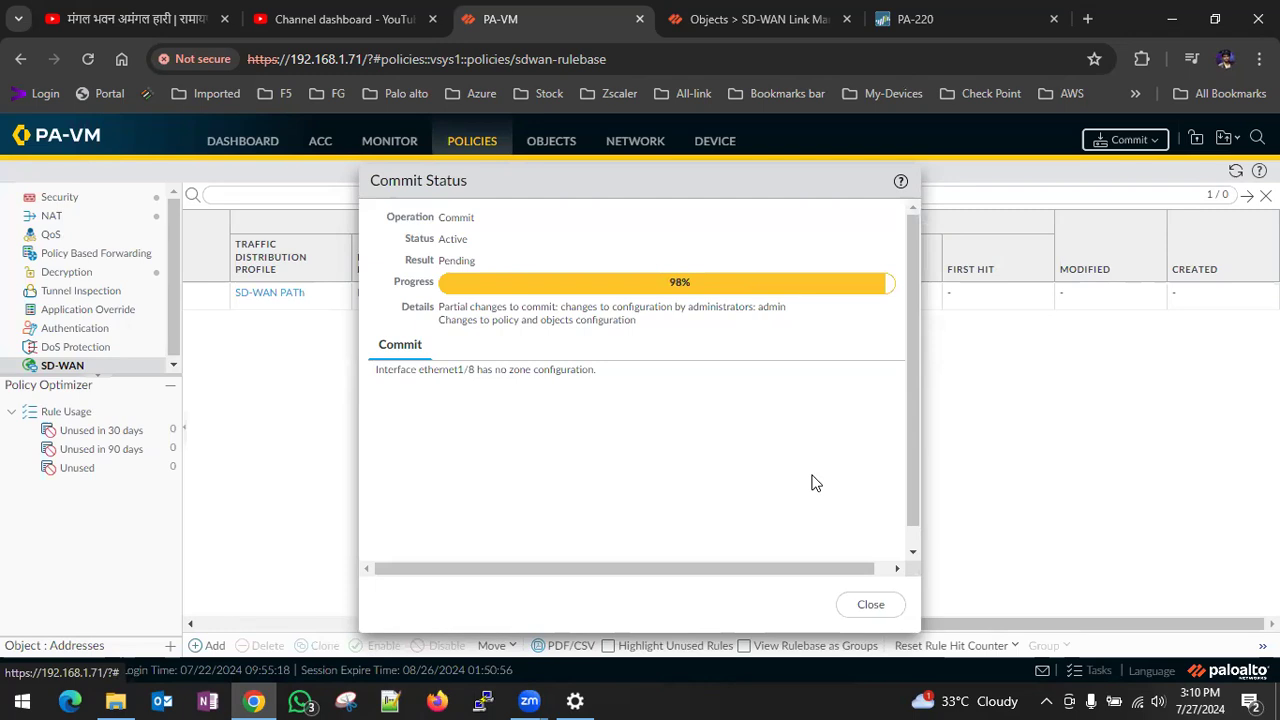
click(872, 606)
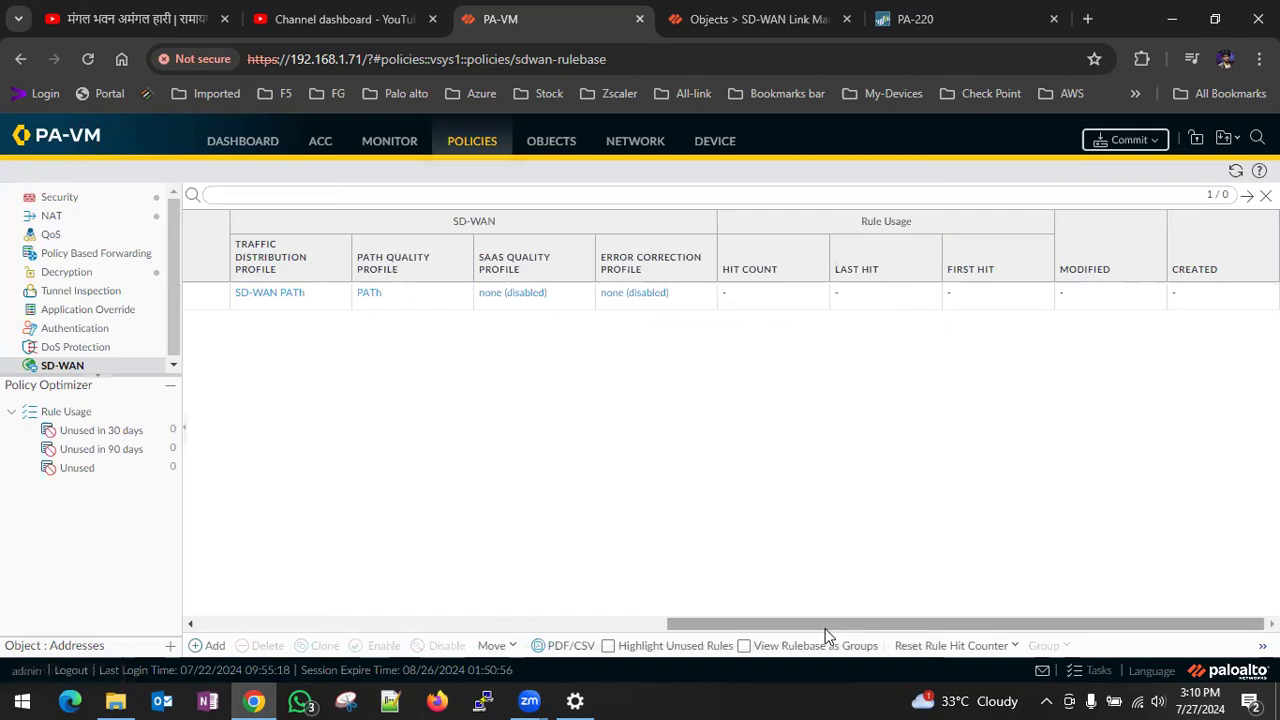
mouse_move(826, 634)
mouse_down()
mouse_move(266, 610)
mouse_move(851, 634)
mouse_up()
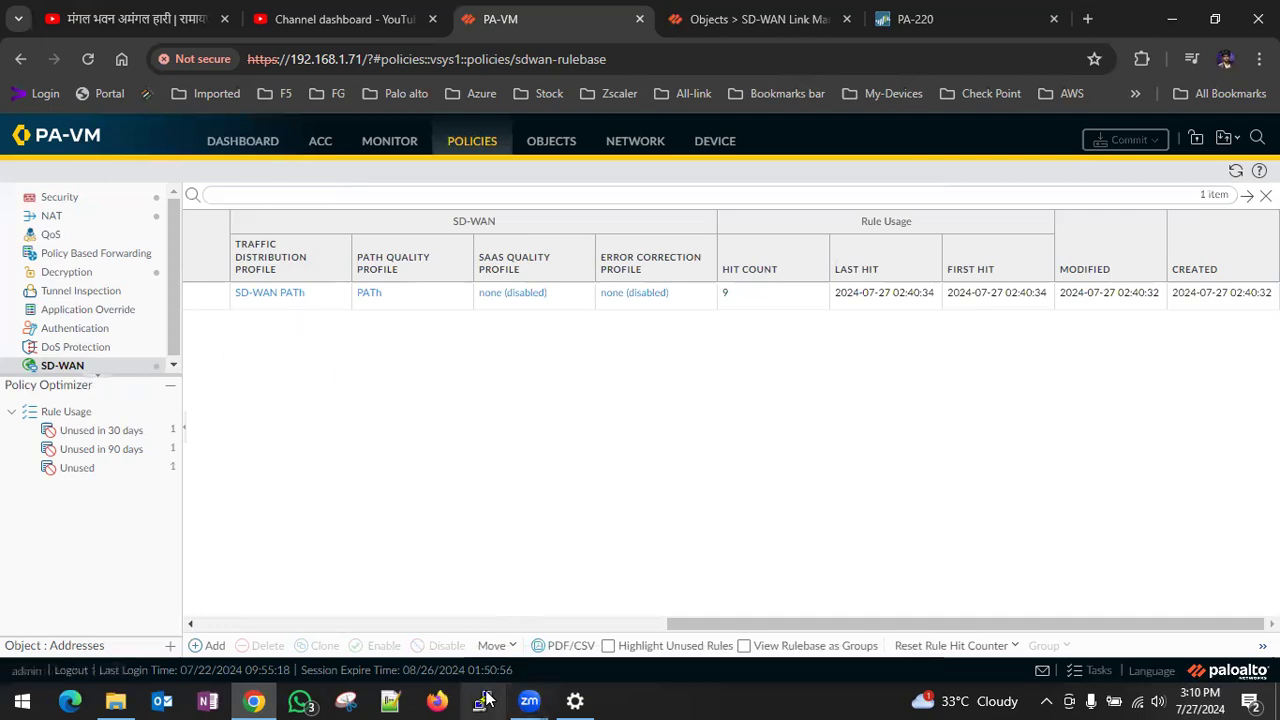
- Connect to 192.168.1.115 over Remote Desktop and sign in by entering the Administrator account password
key(super+r)
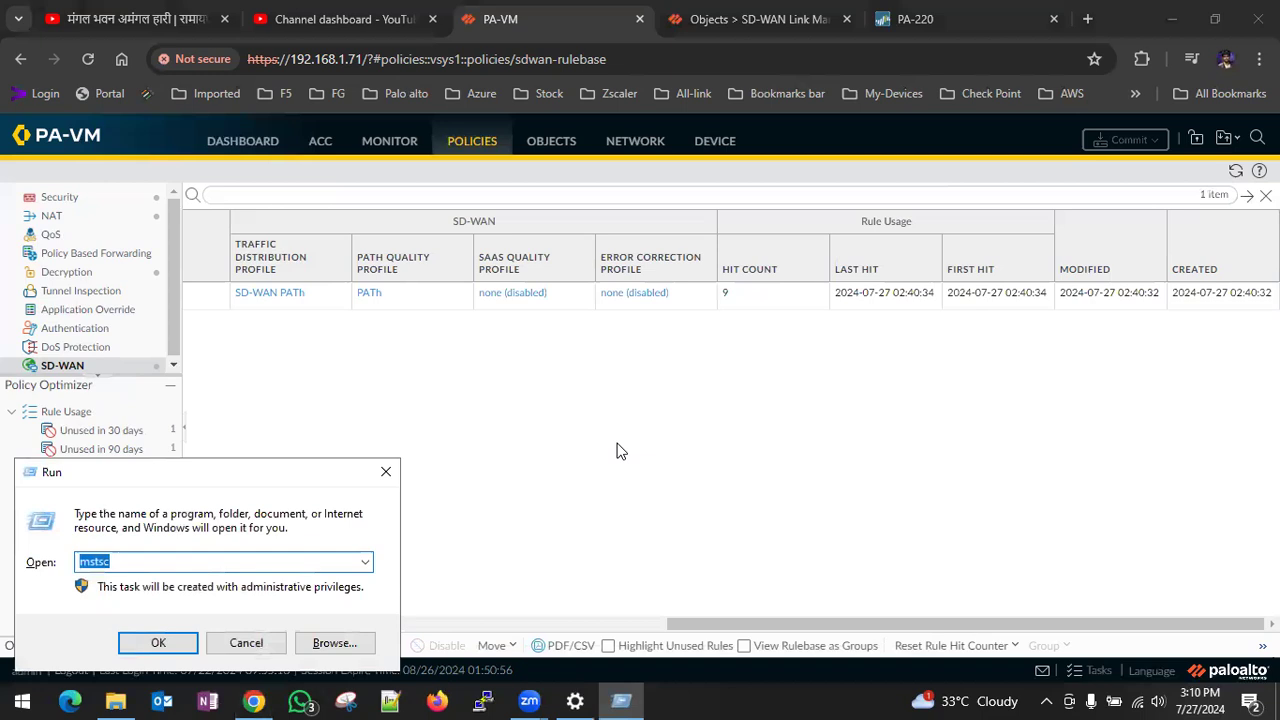
key(Return)
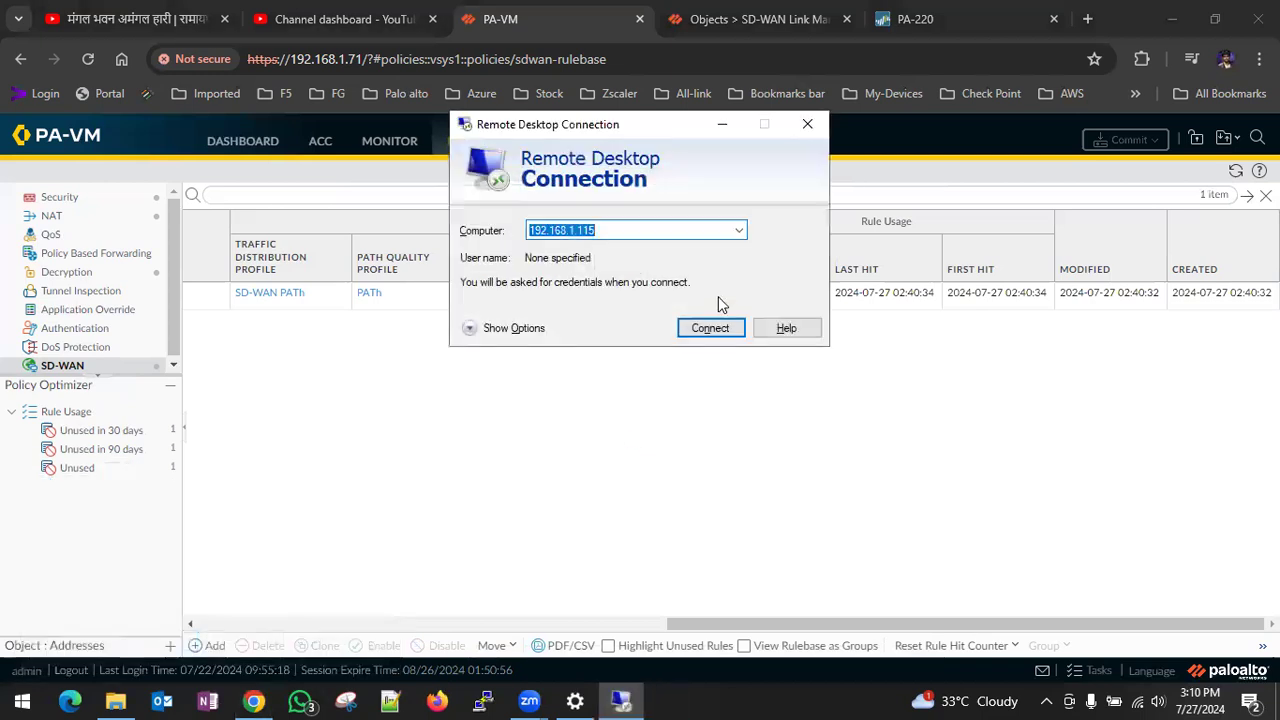
click(710, 329)
click(705, 320)
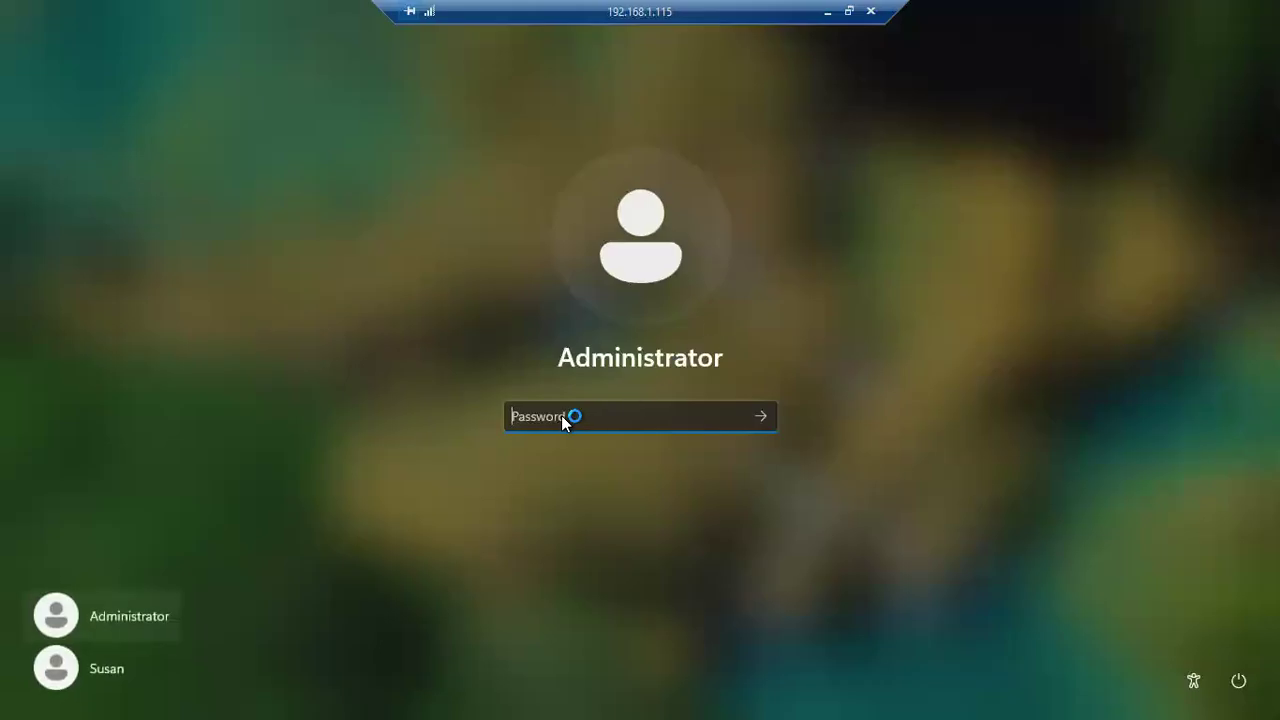
text(**)
key(Return)
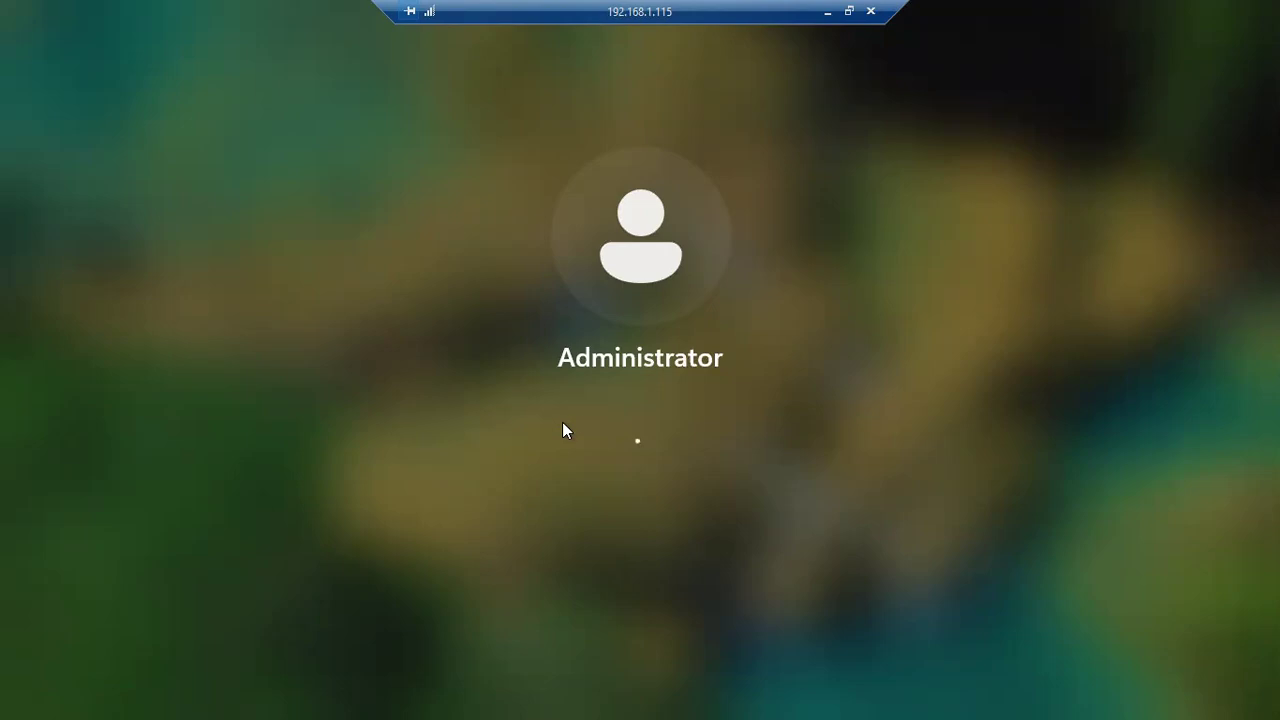
- Restart the continuous ping to 8.8.8.8 on the LDAP-Ser-FW machine and check the ping running on PA-WIN-10
click(628, 337)
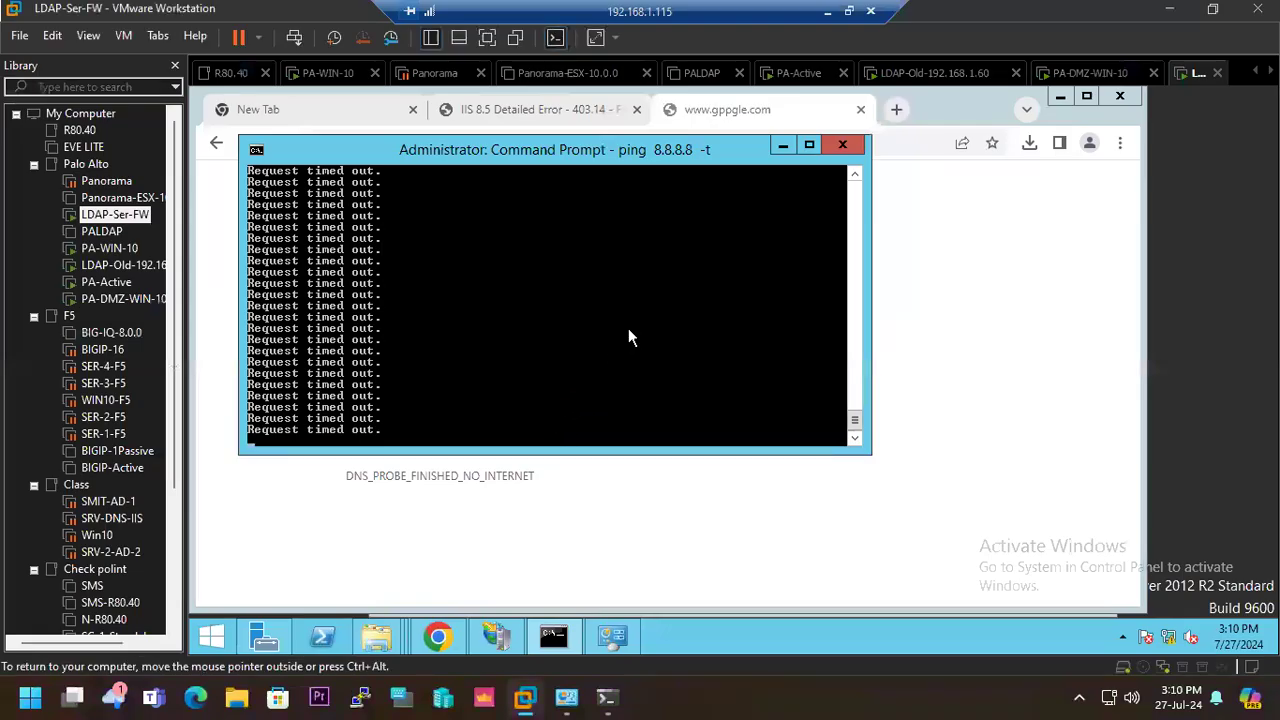
key(ctrl+c)
key(Return)
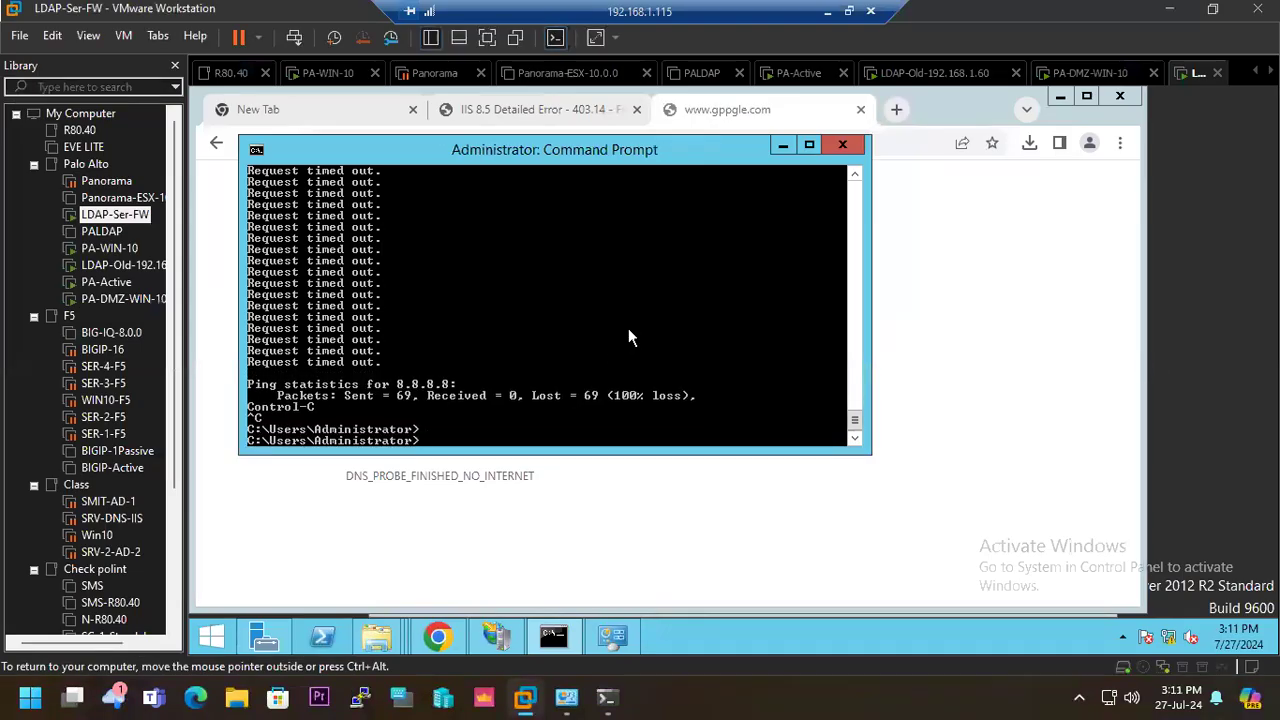
key(Up)
key(Return)
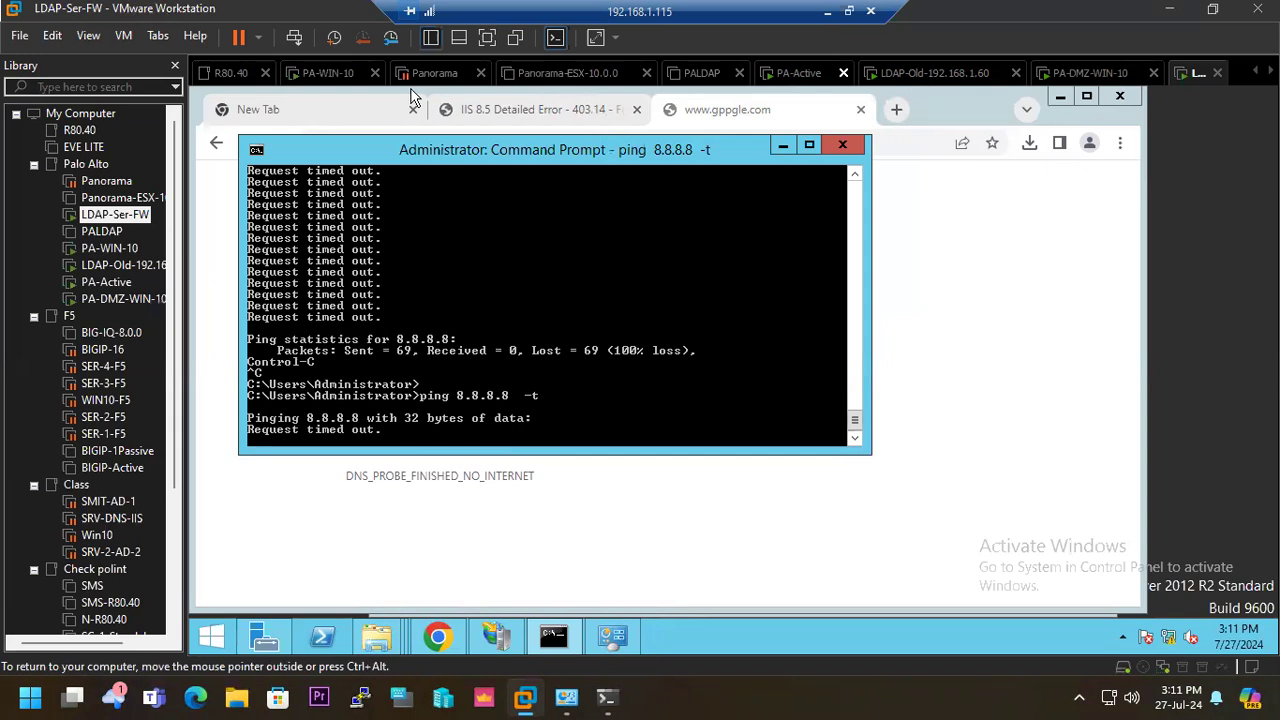
click(320, 76)
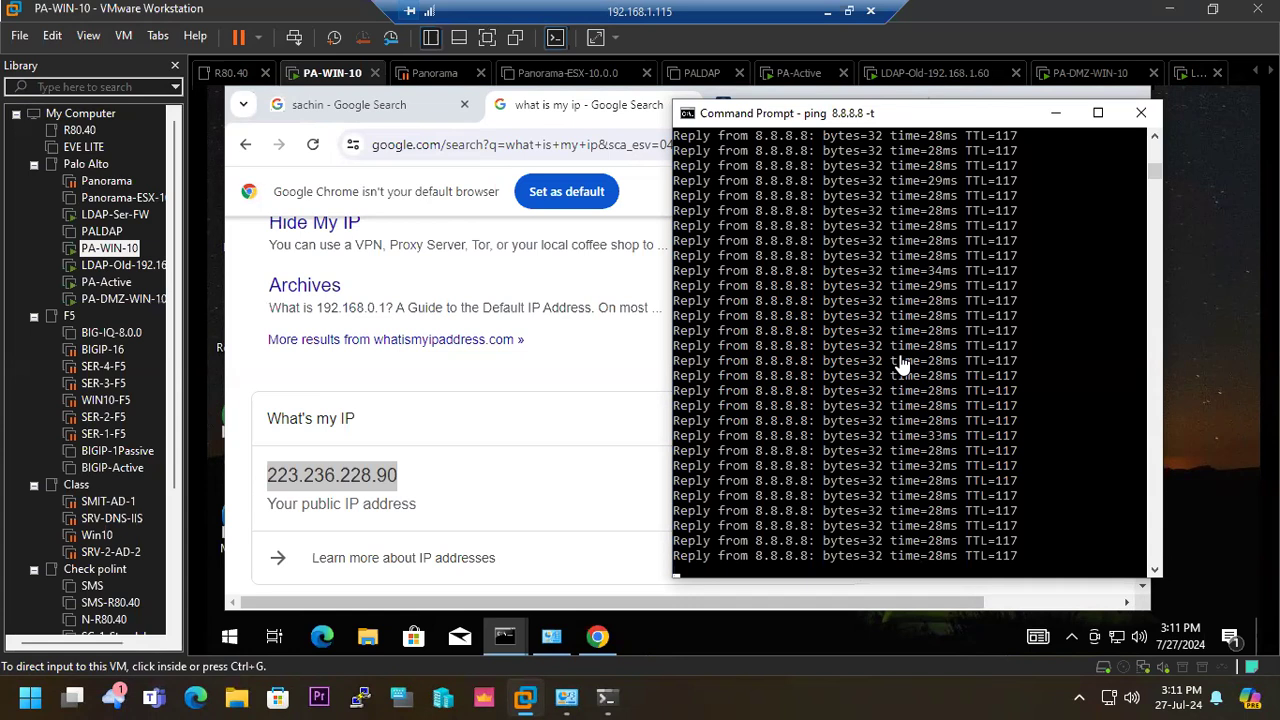
- Restart the continuous ping to 8.8.8.8 on PA-WIN-10 and move the Command Prompt aside to uncover the browser
click(920, 428)
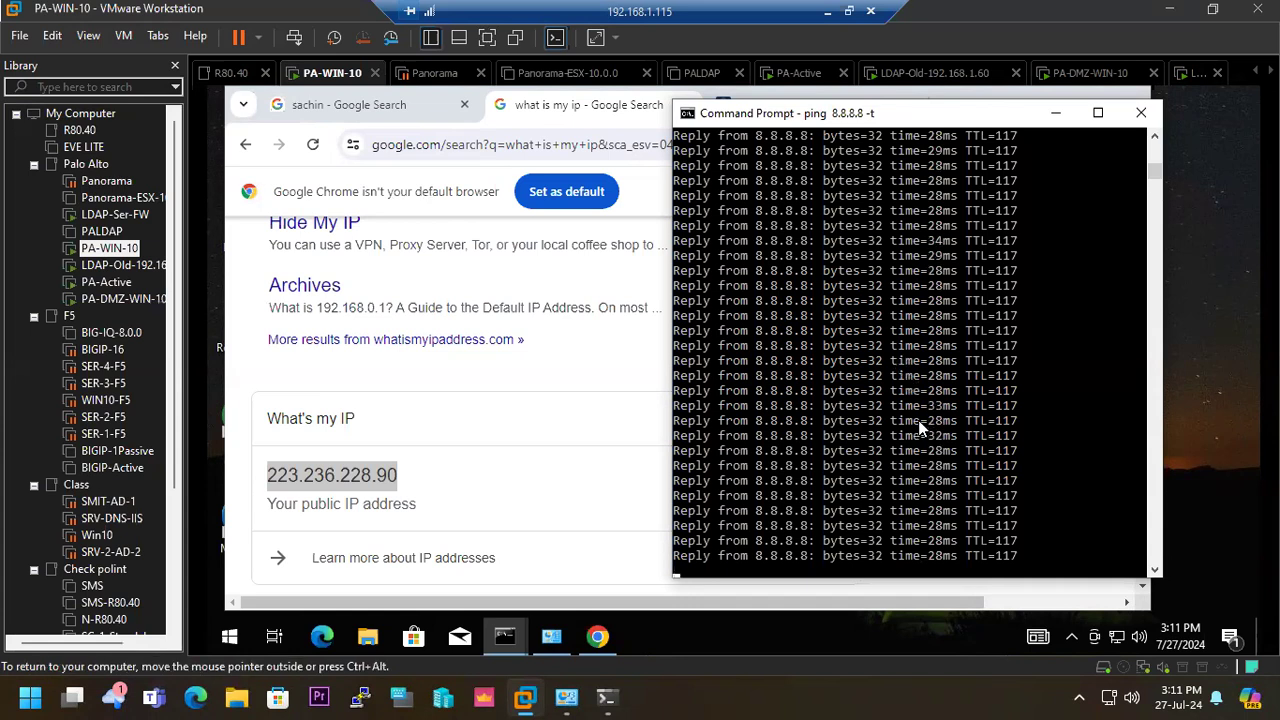
key(ctrl+c)
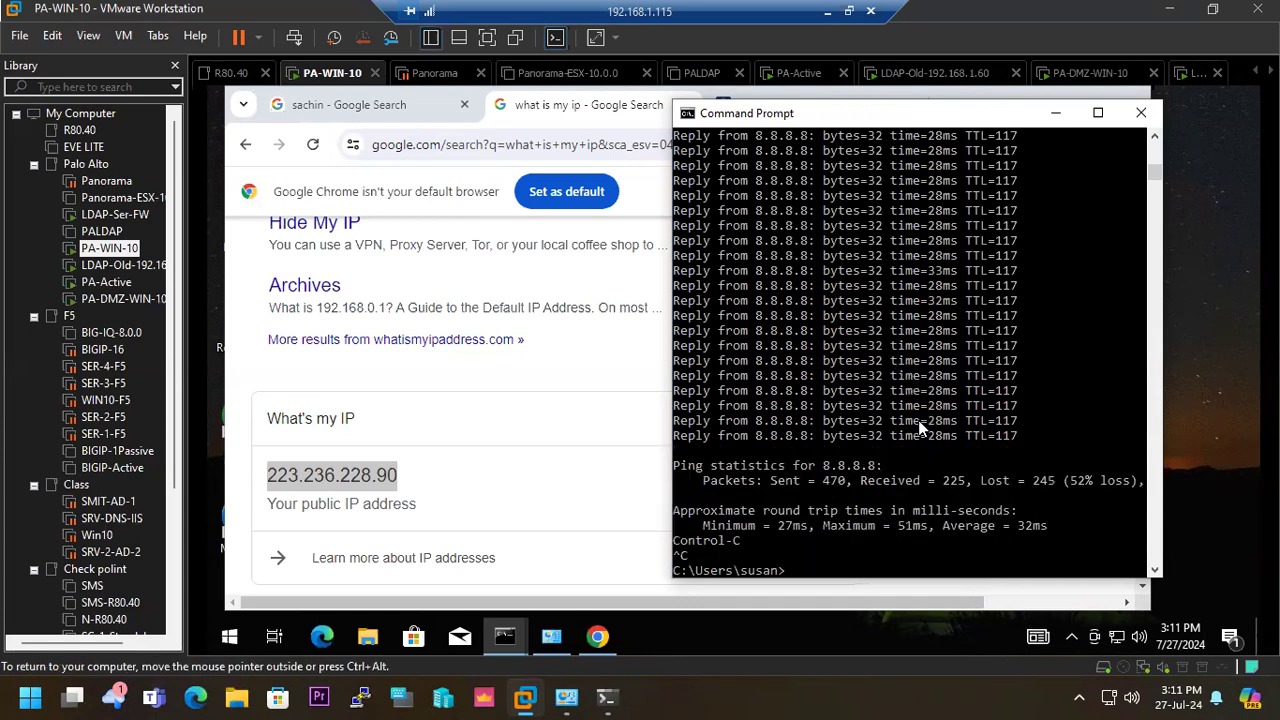
key(Up)
key(Return)
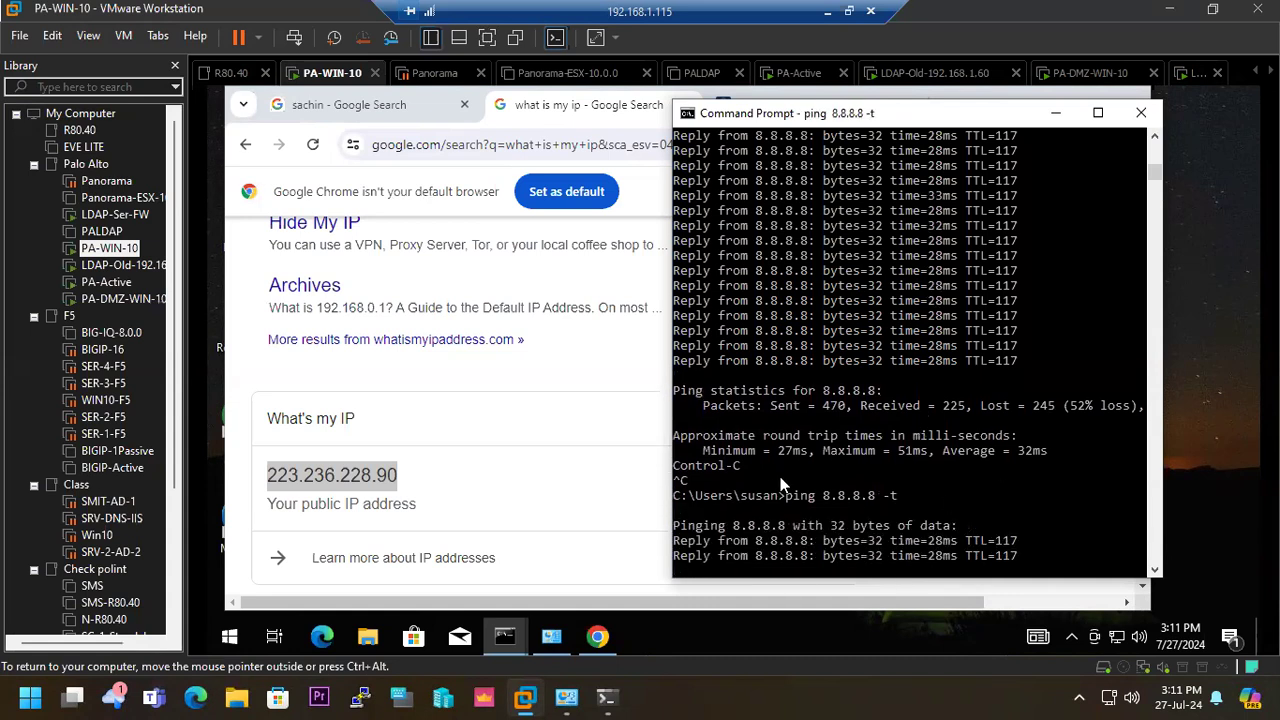
drag(891, 118, 652, 120)
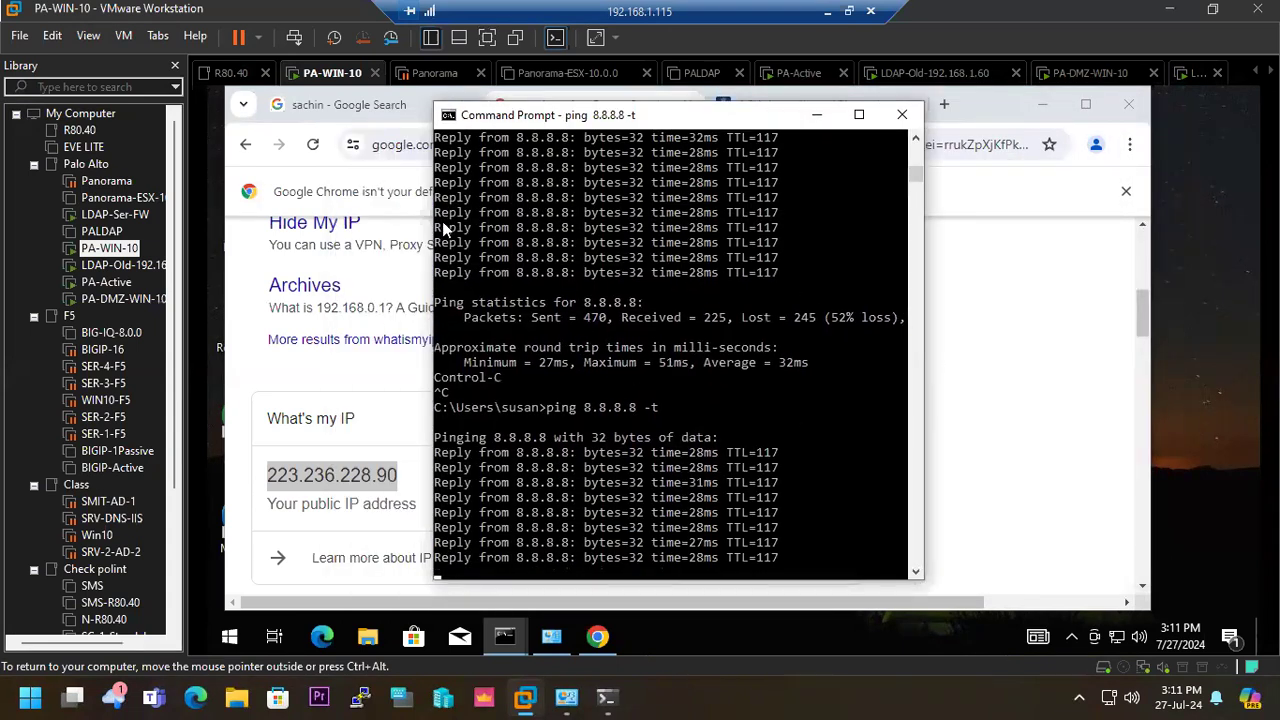
- Reload the "what is my ip" results on PA-WIN-10 to check the public IP, and return to the running ping
click(312, 144)
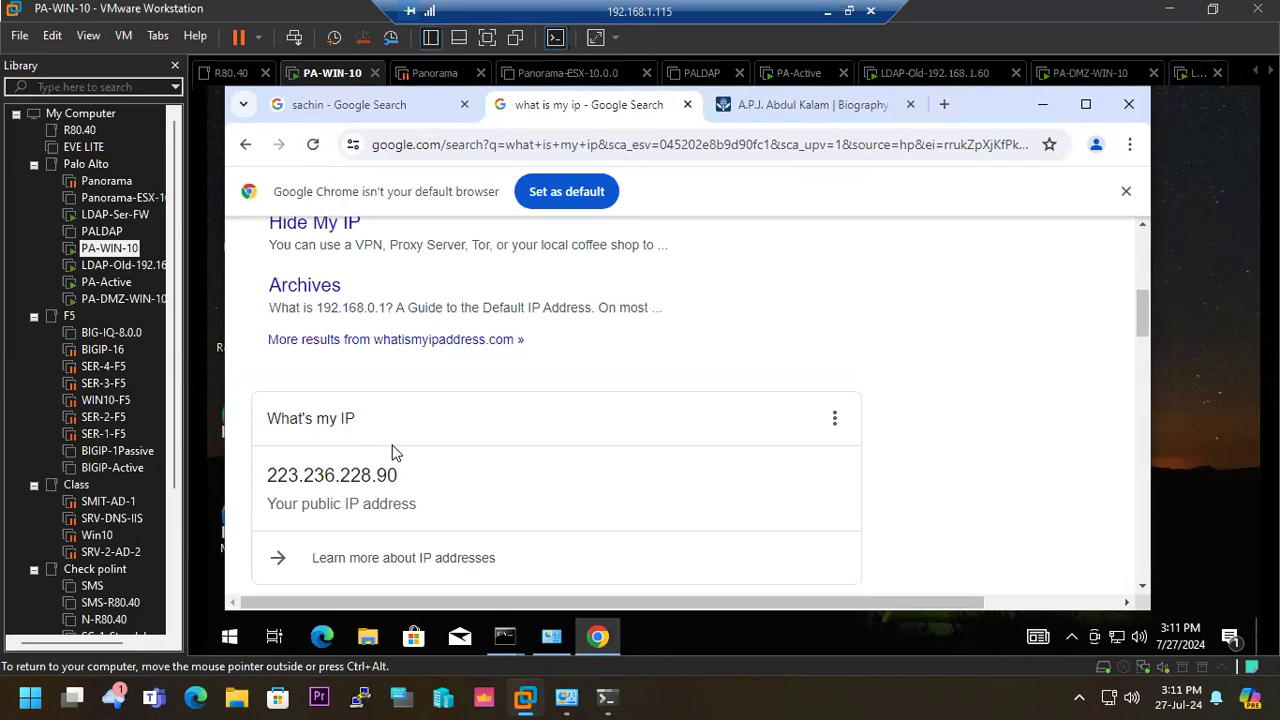
mouse_move(504, 636)
click(547, 560)
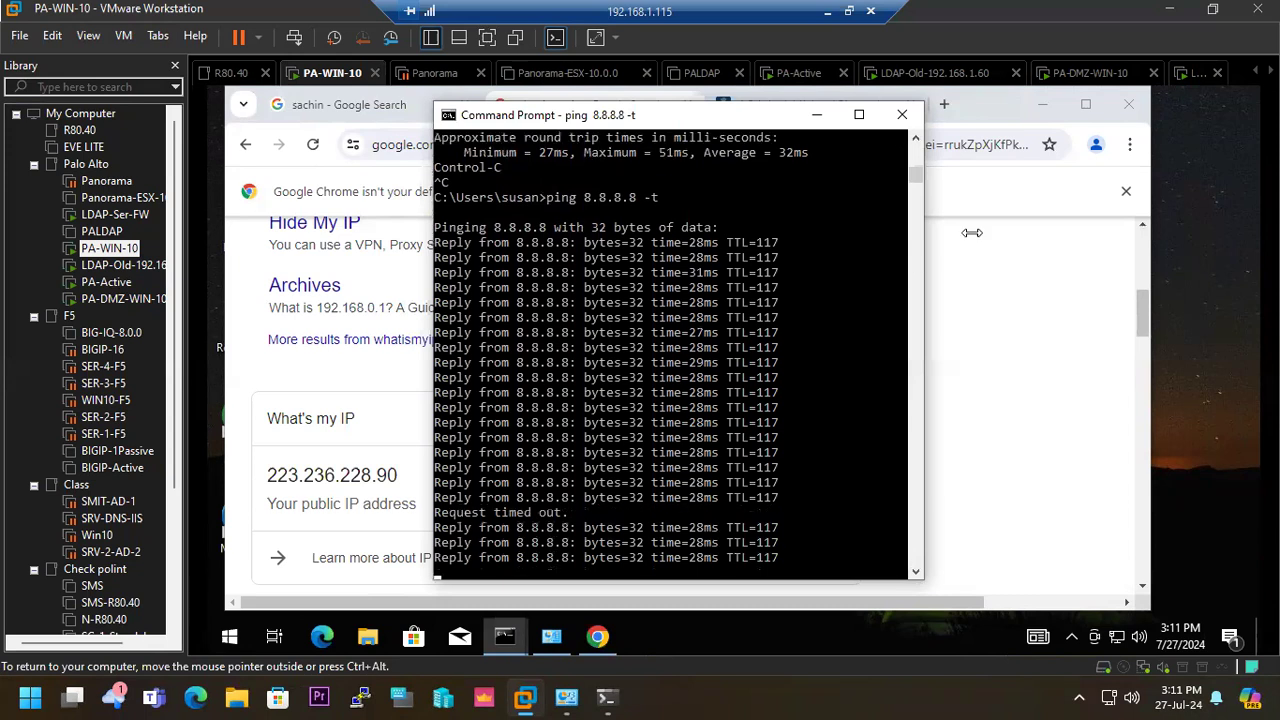
- Check the ping on the LDAP-Ser-FW machine and reload the gppgle.com page in its browser
click(1095, 84)
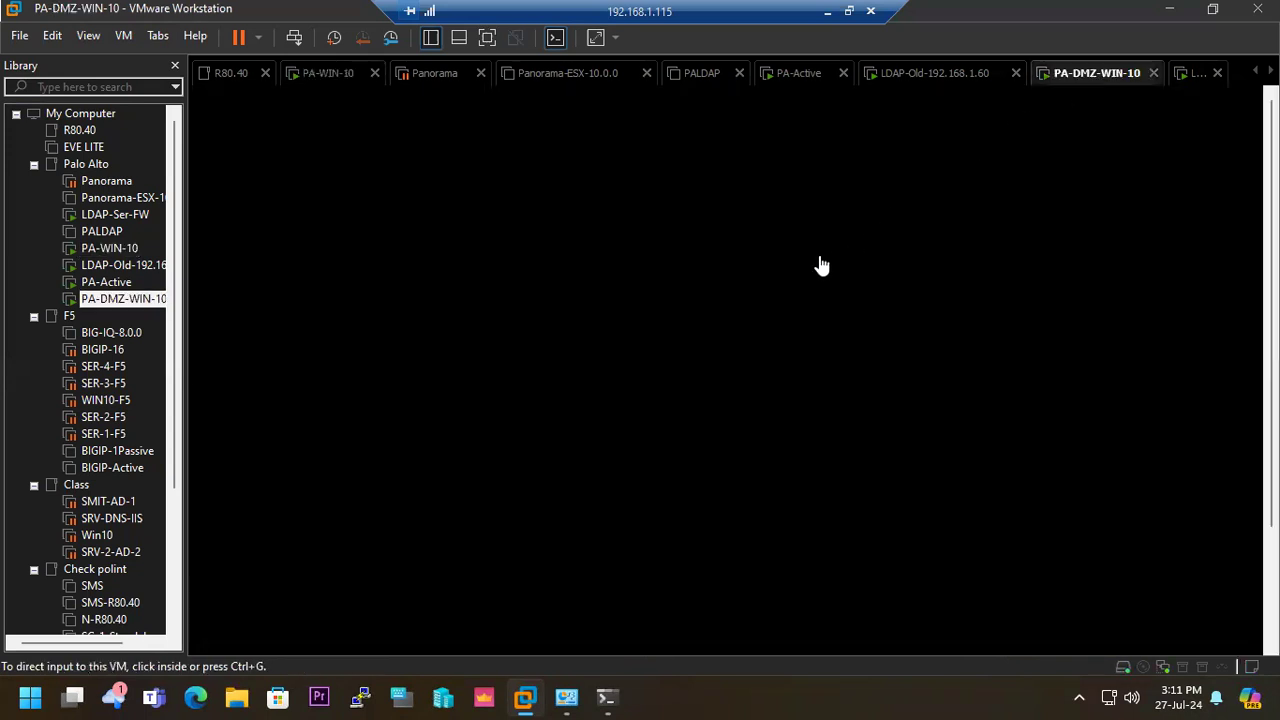
click(1191, 84)
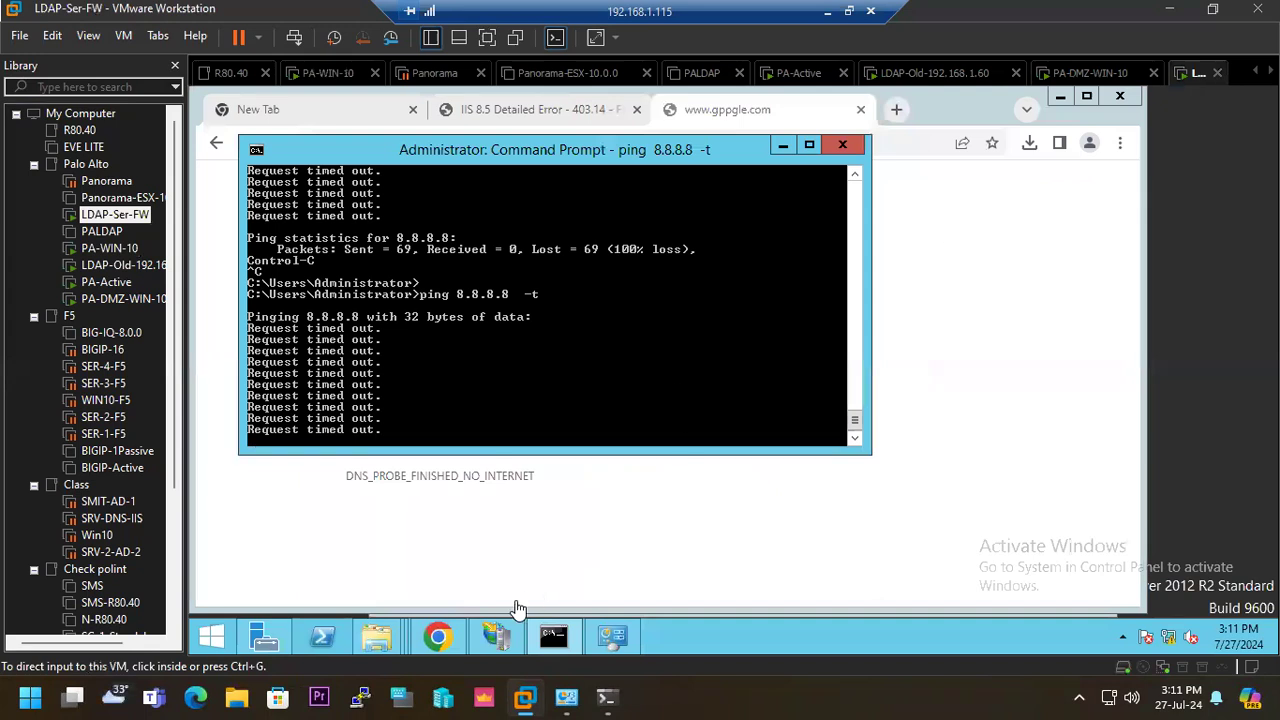
click(437, 645)
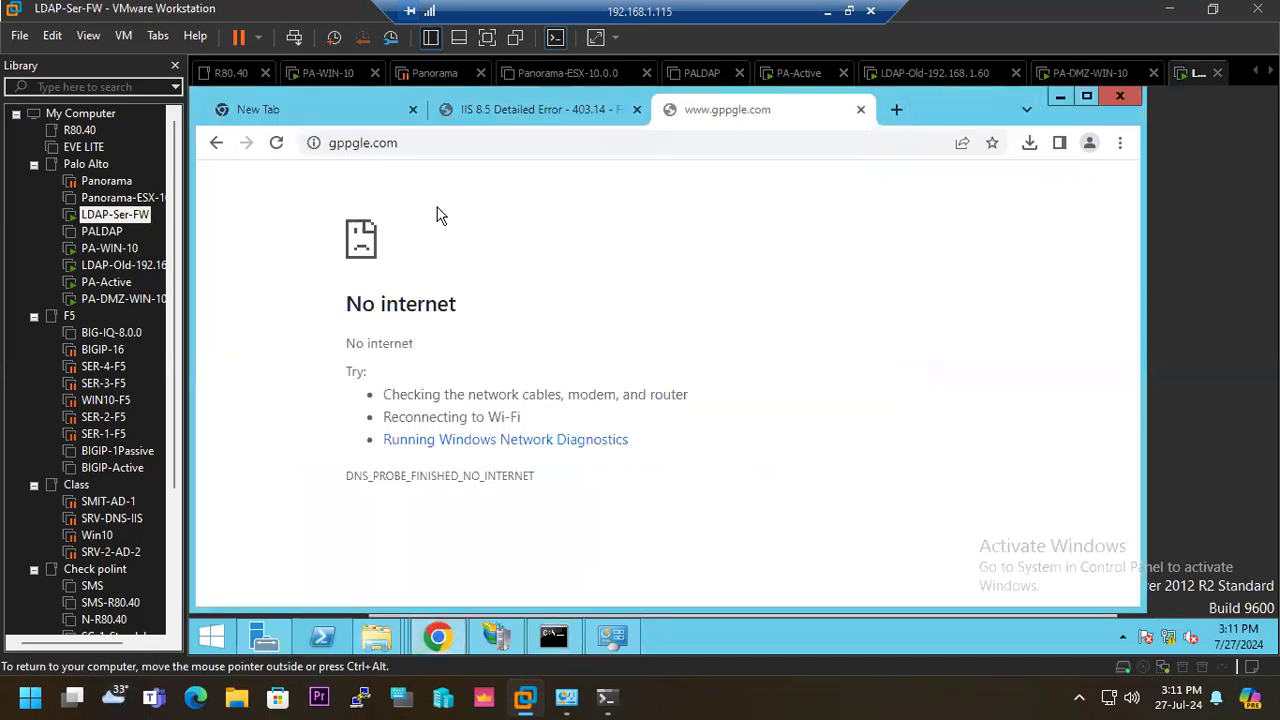
click(279, 146)
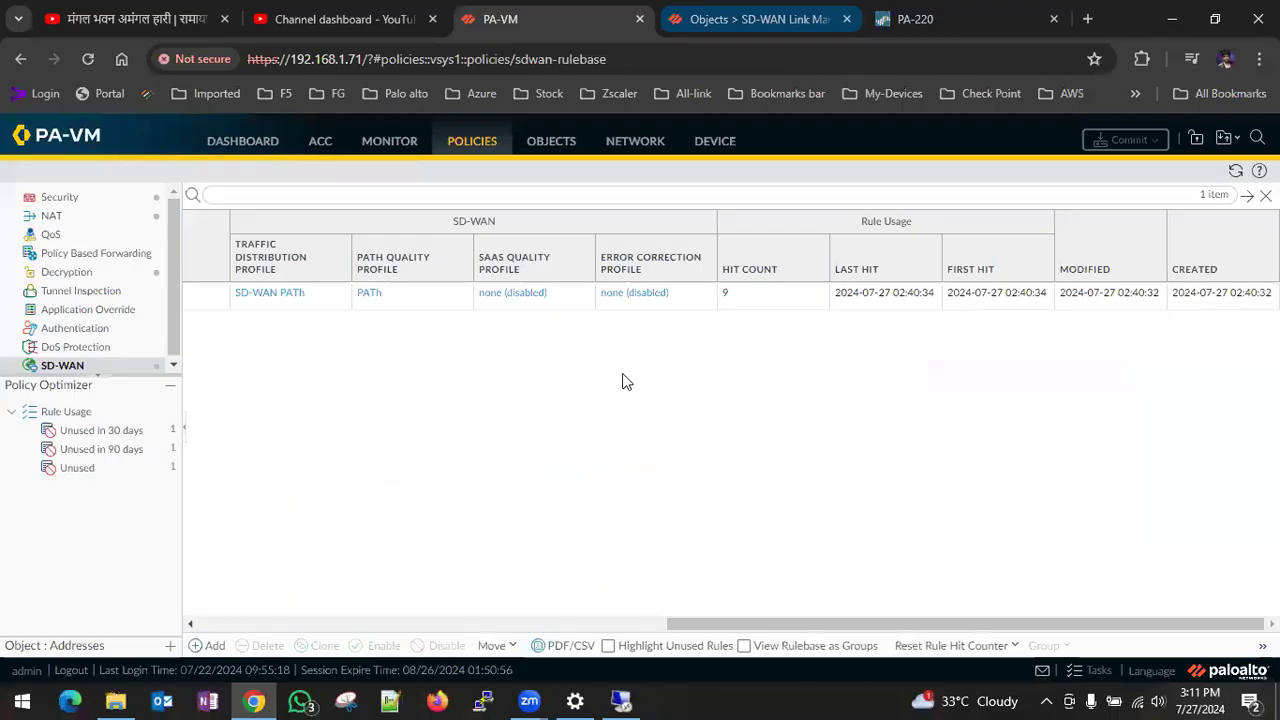
- In the PA-VM traffic log, filter the entries by NAT source IP 192.168.1.70, and clear the filter after reviewing them
click(82, 203)
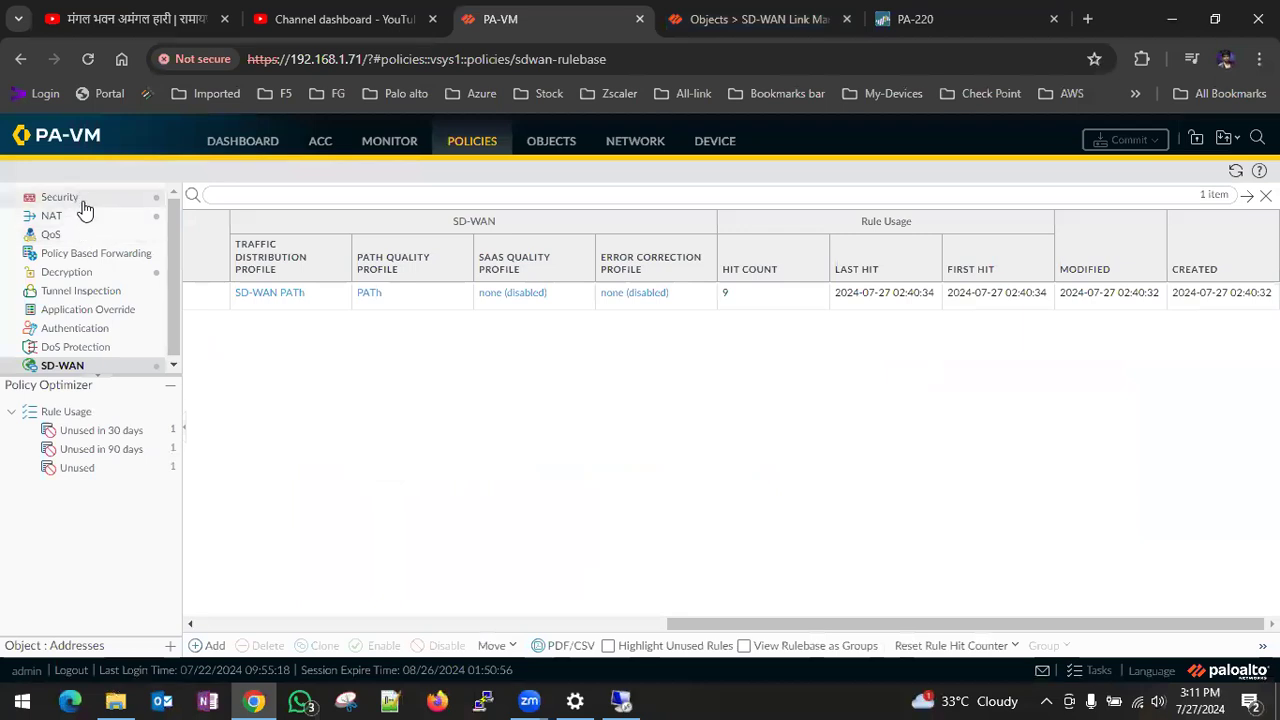
click(408, 148)
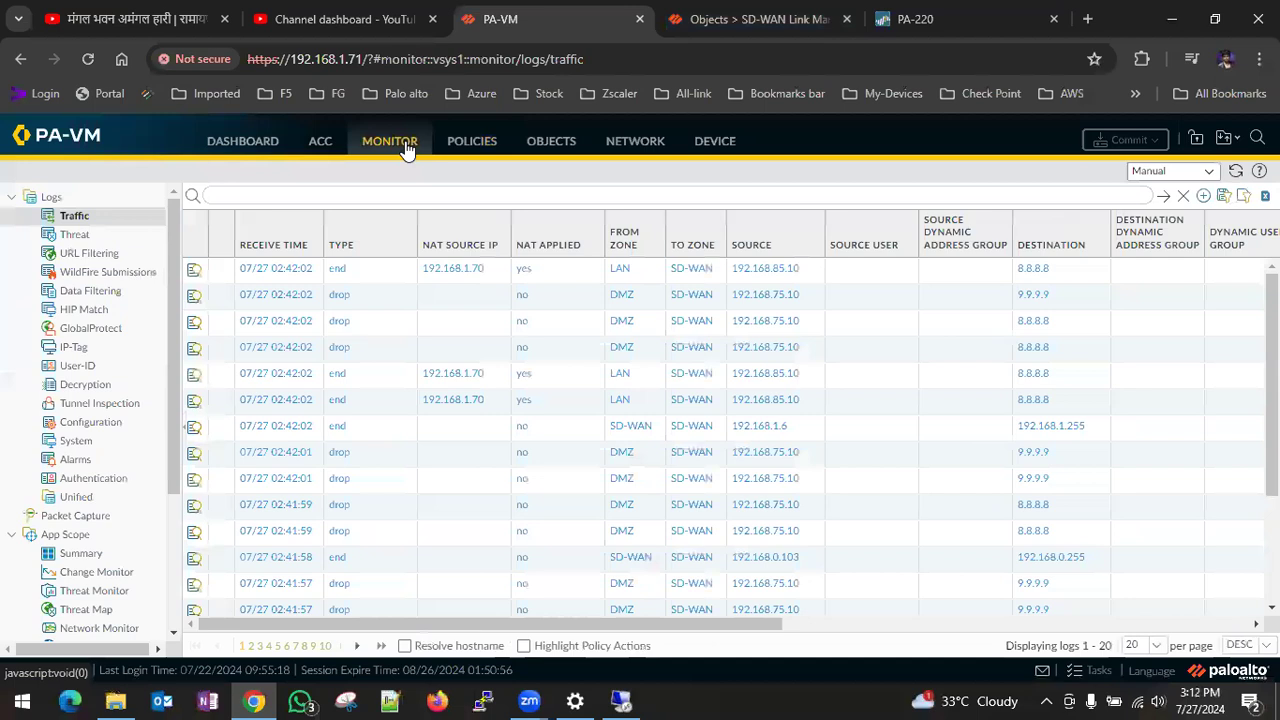
click(1163, 196)
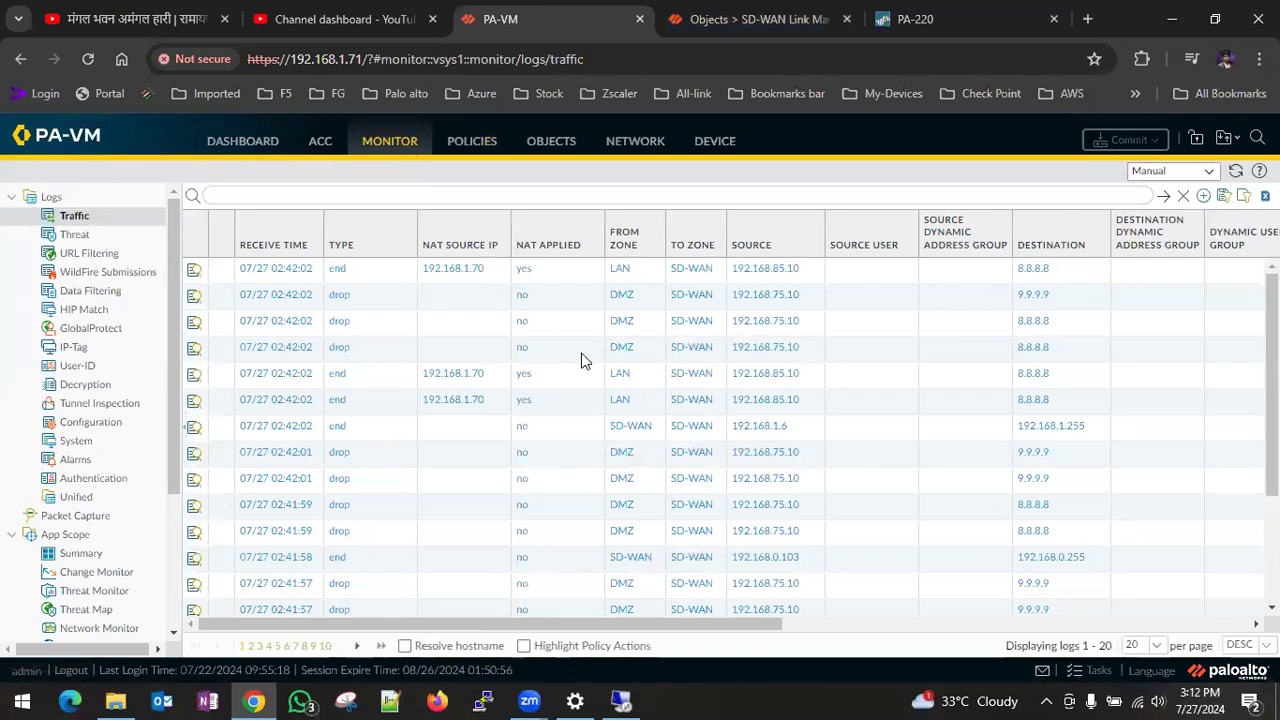
click(455, 270)
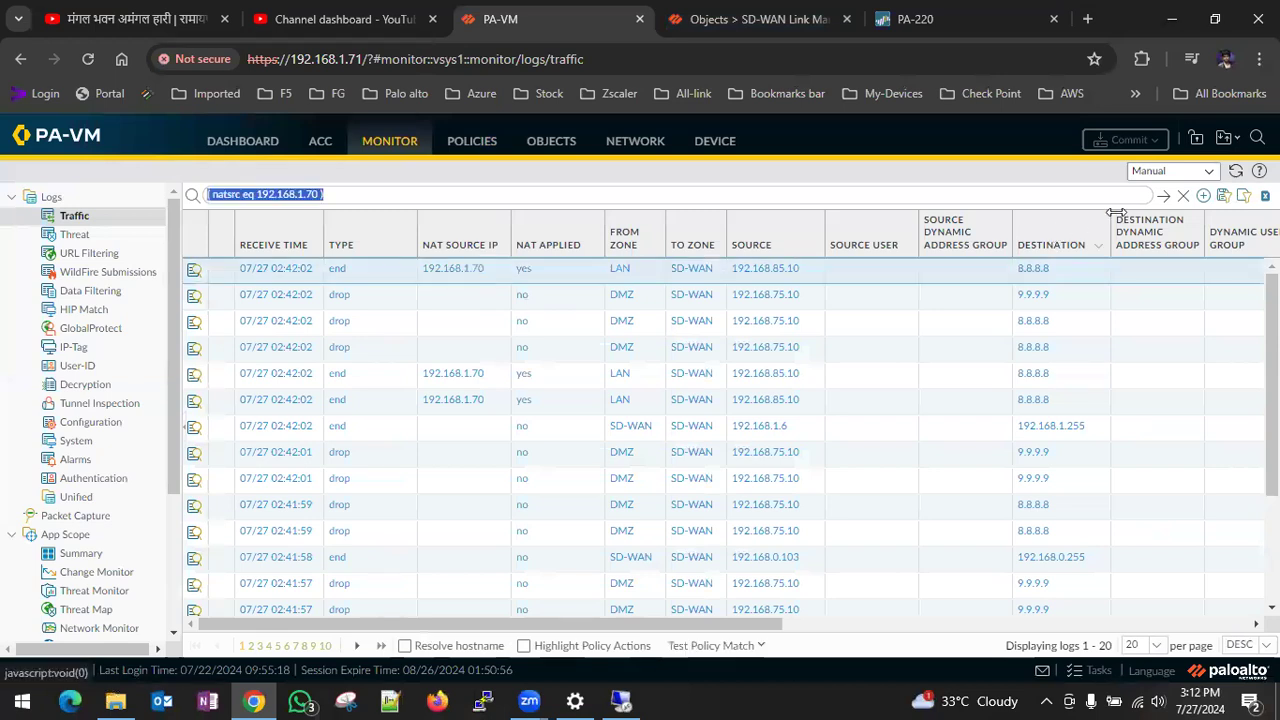
click(1163, 196)
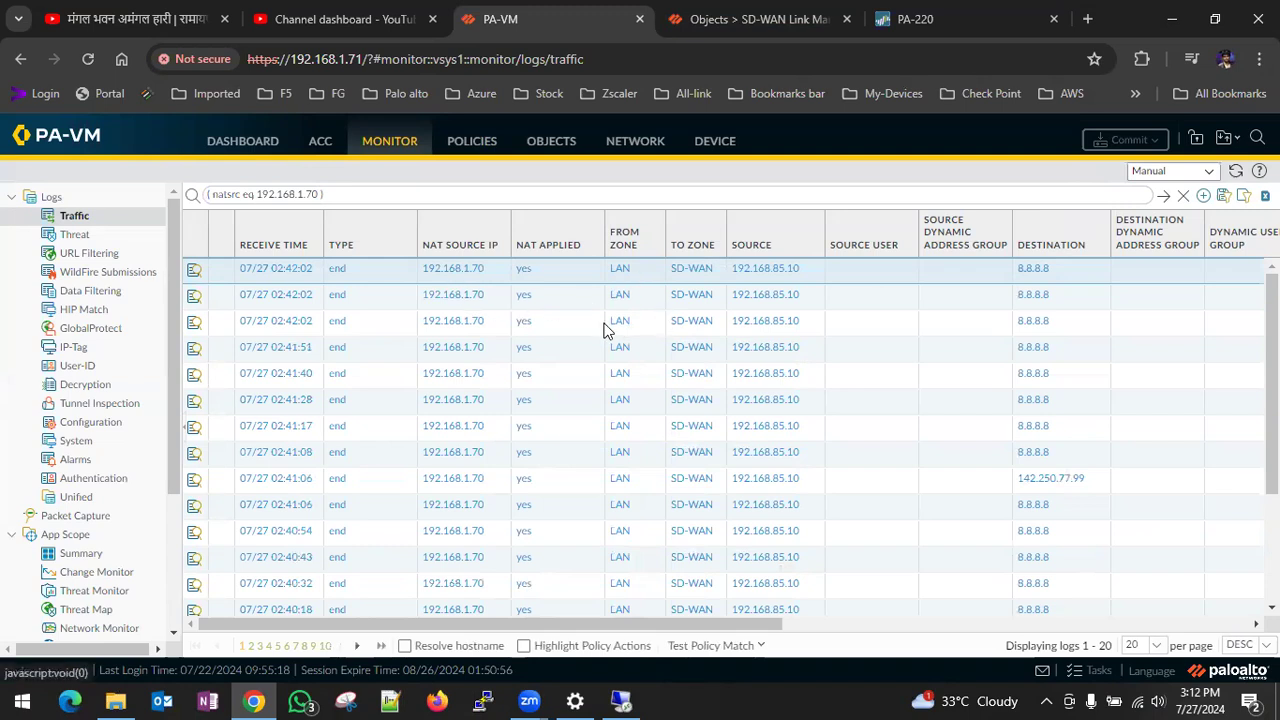
click(1182, 196)
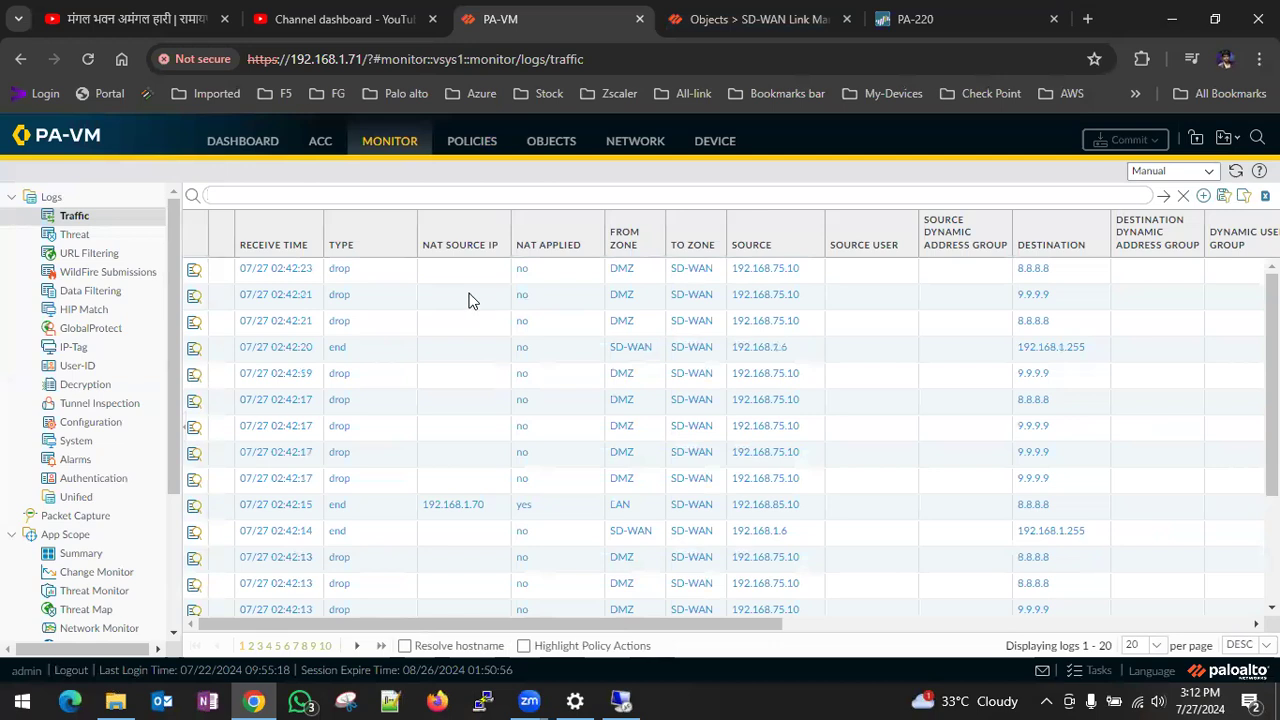
- Reorder the traffic log columns after Type to From Zone, To Zone, Source, Source User, Destination, NAT Source IP and NAT Applied
drag(763, 242, 433, 250)
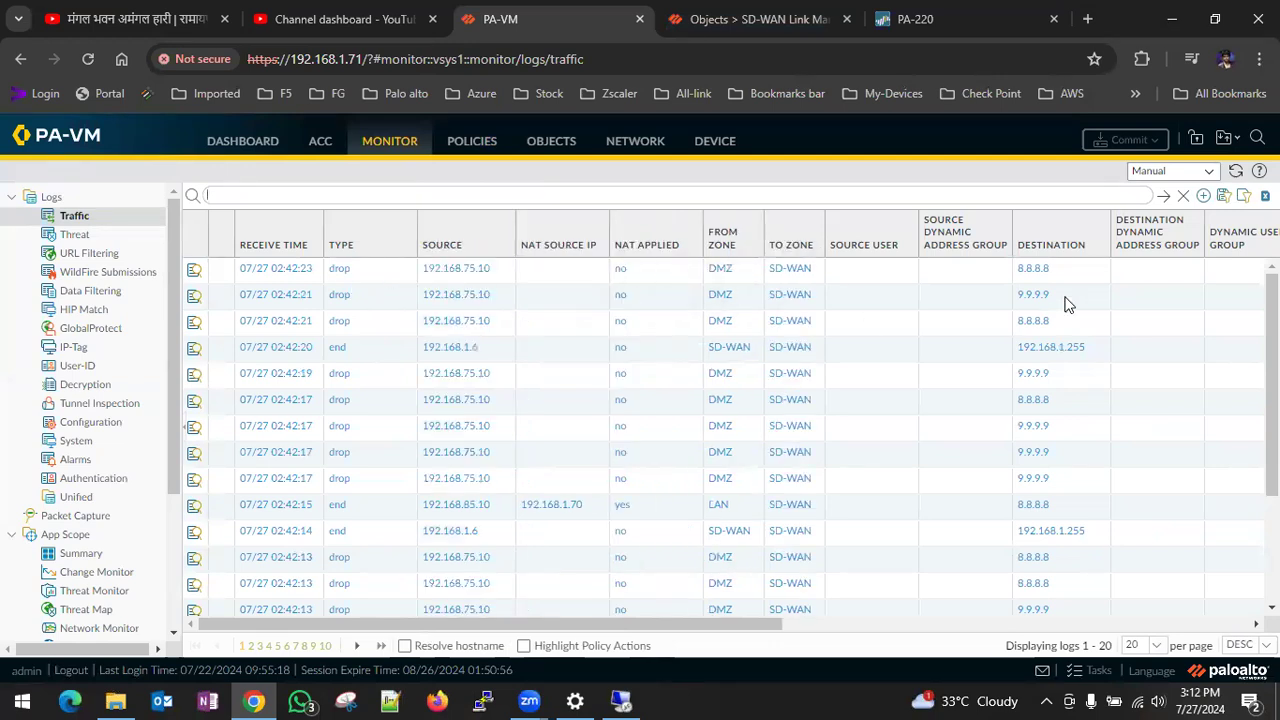
drag(1060, 234, 555, 240)
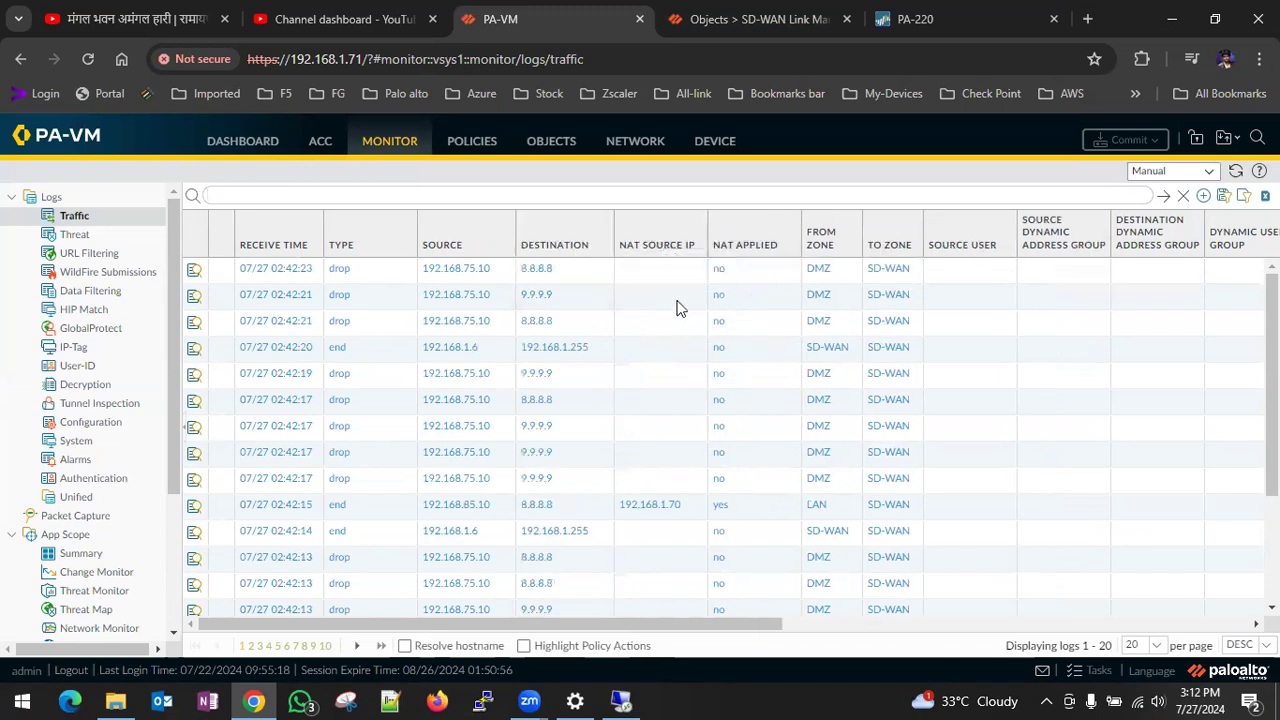
drag(666, 246, 1065, 240)
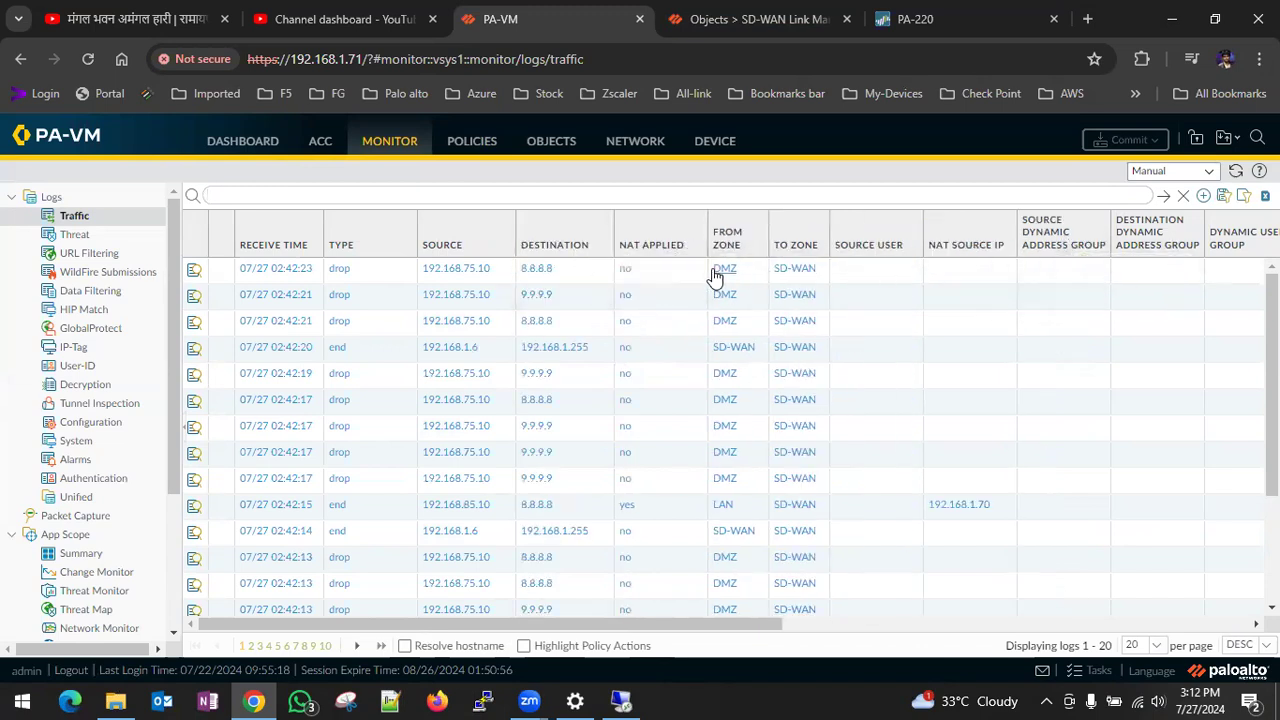
drag(654, 240, 1012, 240)
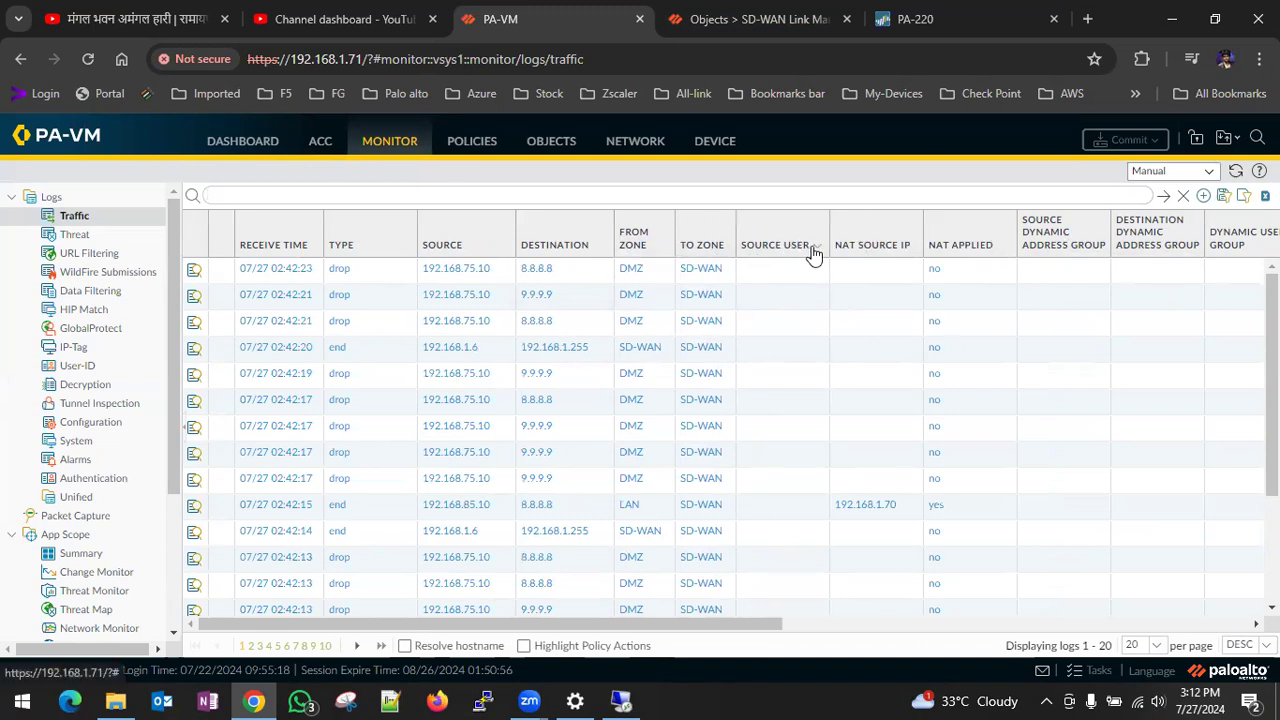
drag(800, 245, 566, 228)
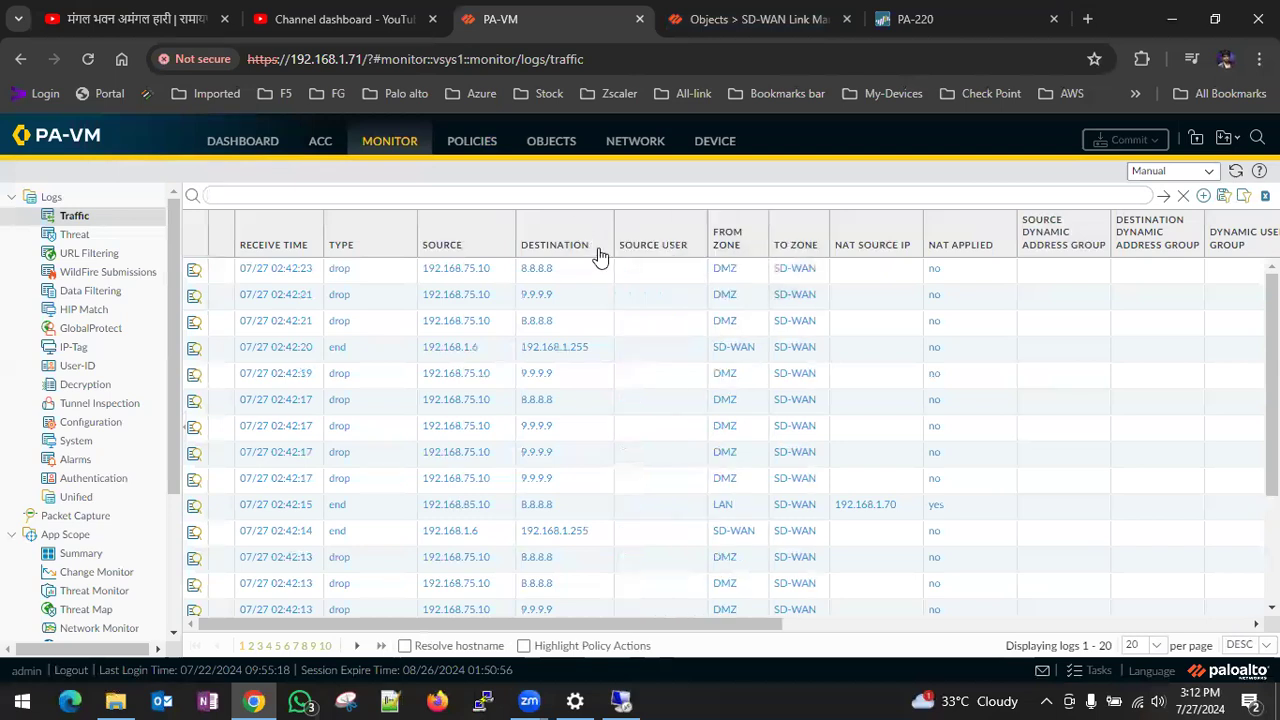
drag(655, 242, 600, 262)
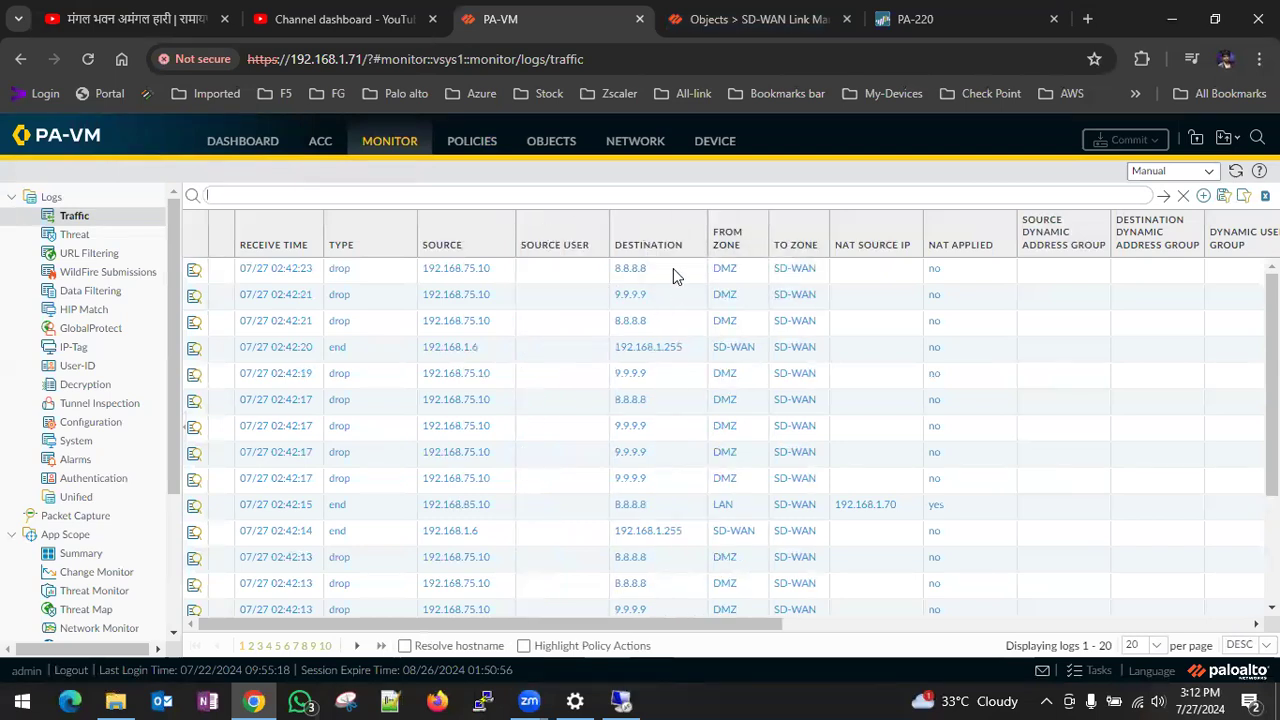
drag(730, 242, 400, 250)
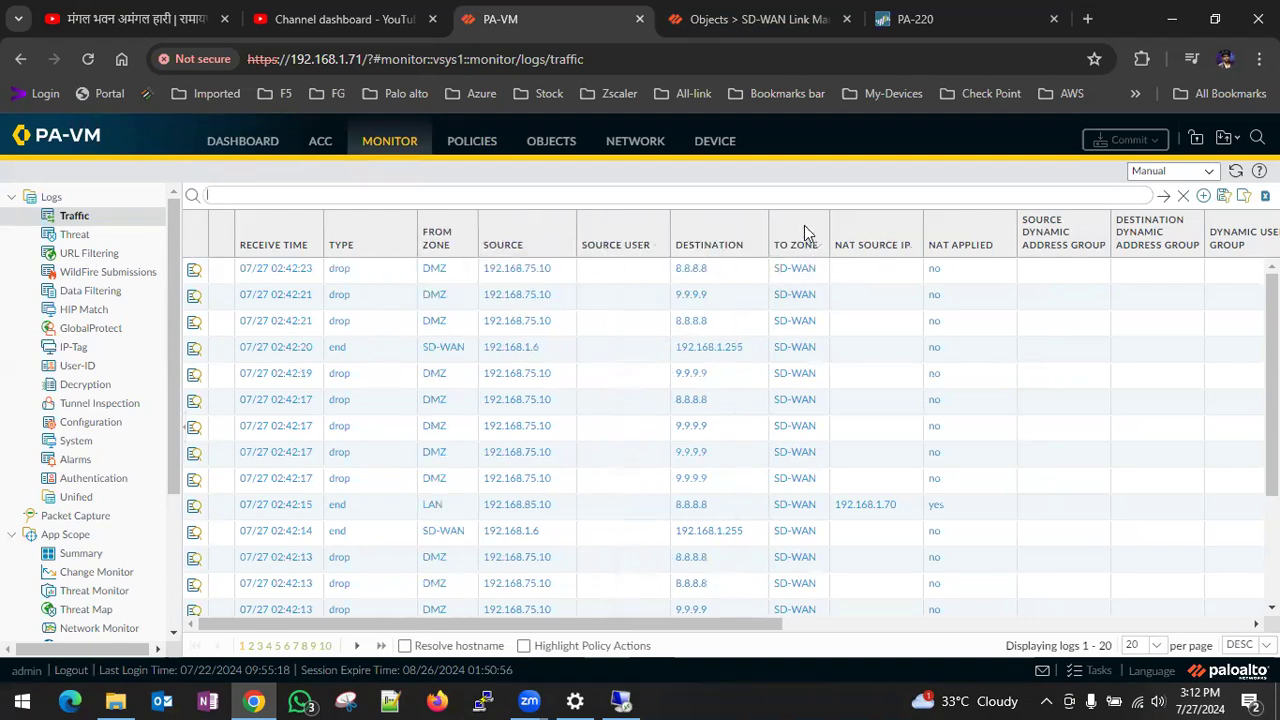
drag(806, 230, 509, 242)
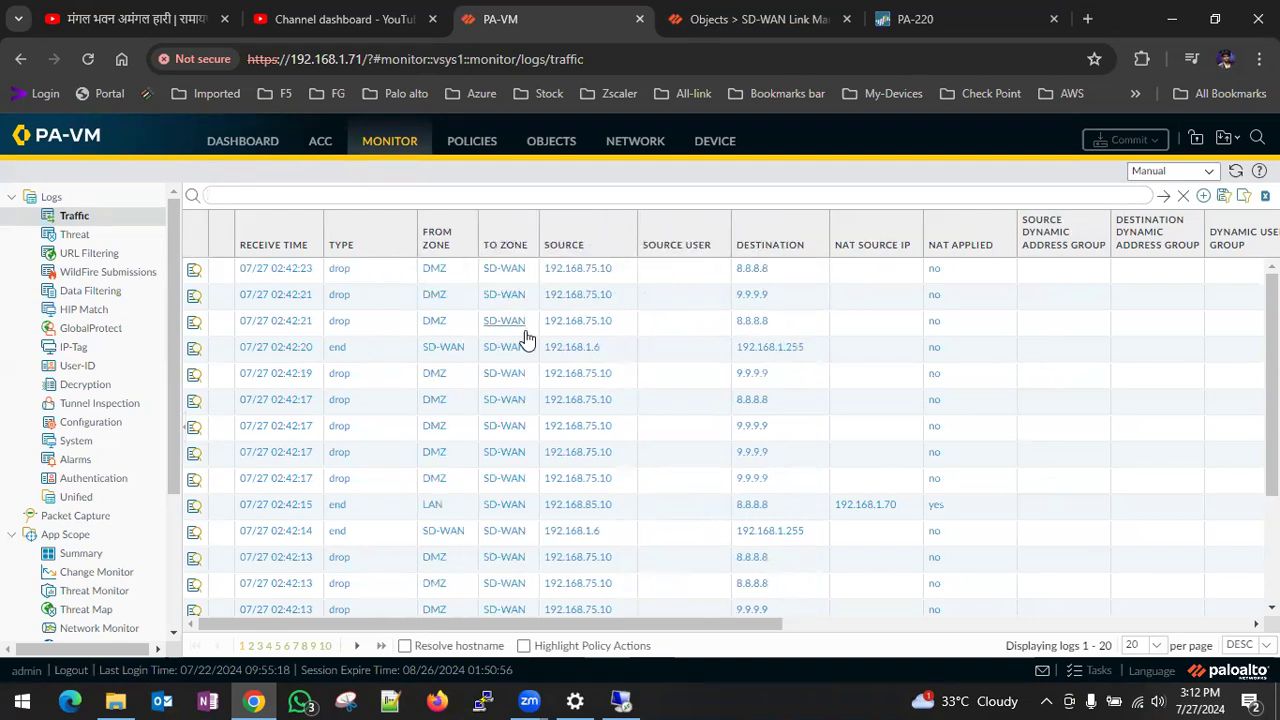
- Filter the traffic log by source address 192.168.75.10 and look through the matching DMZ entries
click(581, 270)
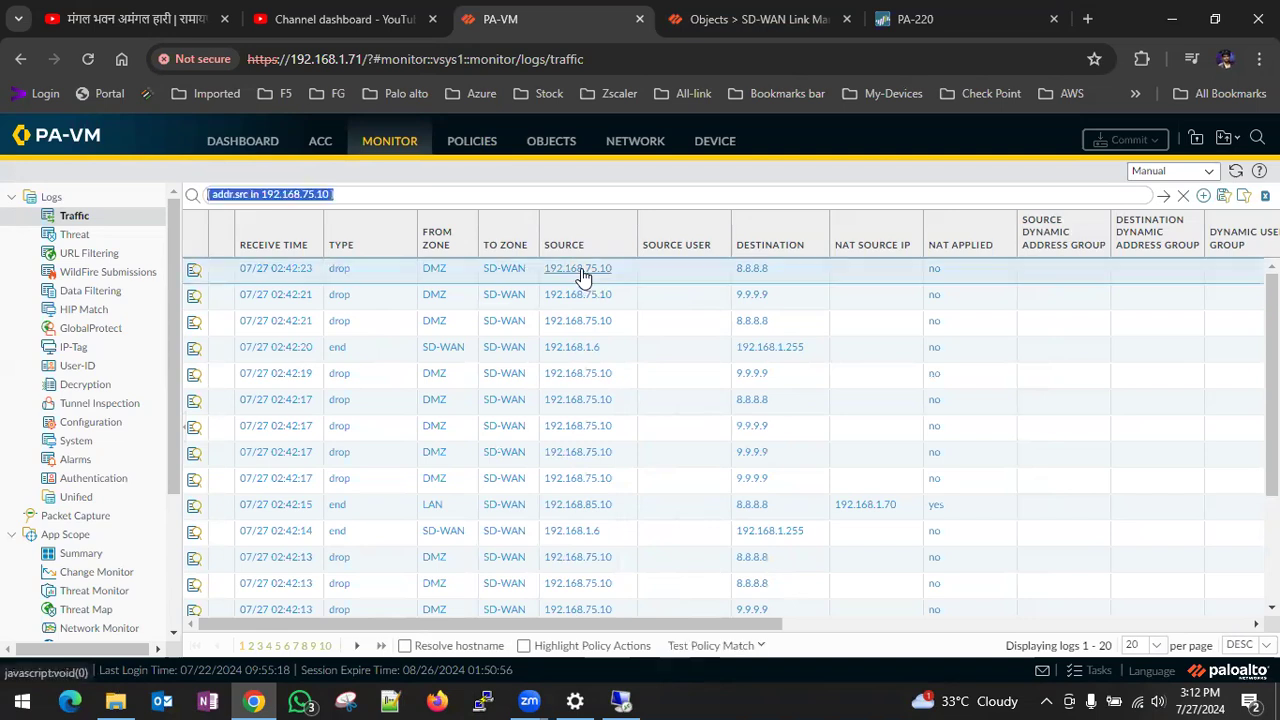
click(1163, 196)
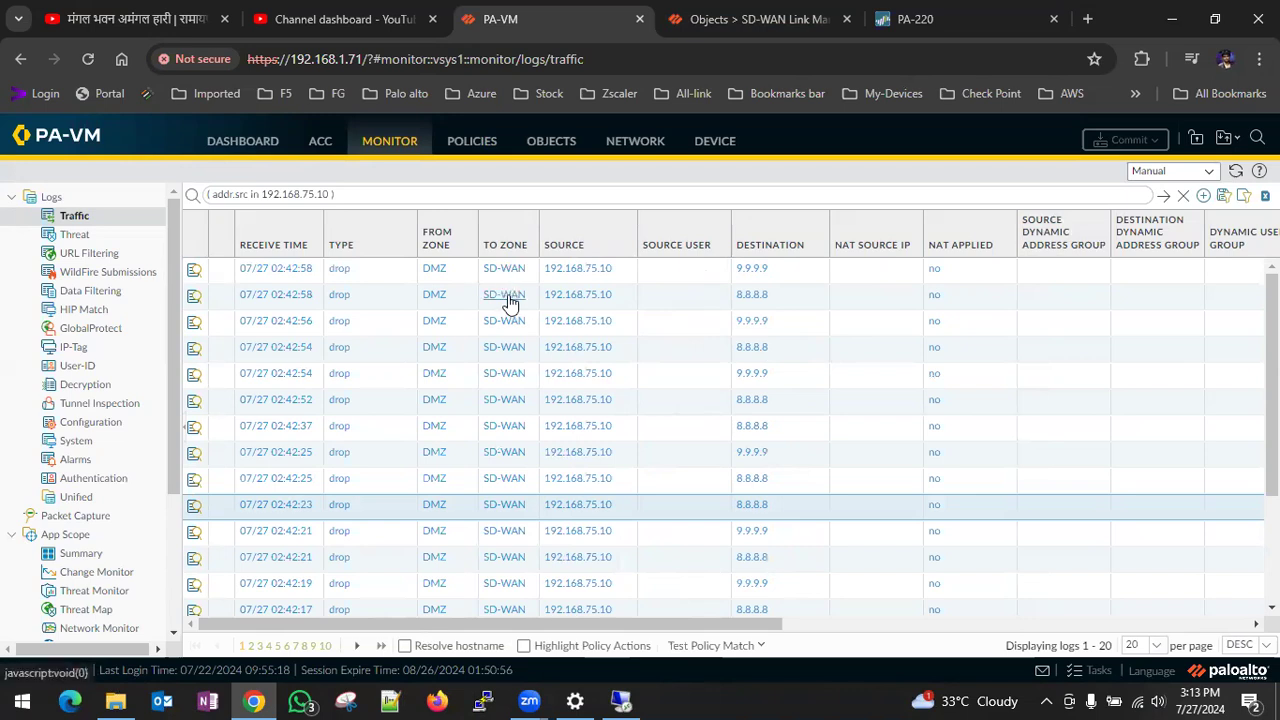
scroll(686, 300, down, 3)
scroll(686, 308, up, 3)
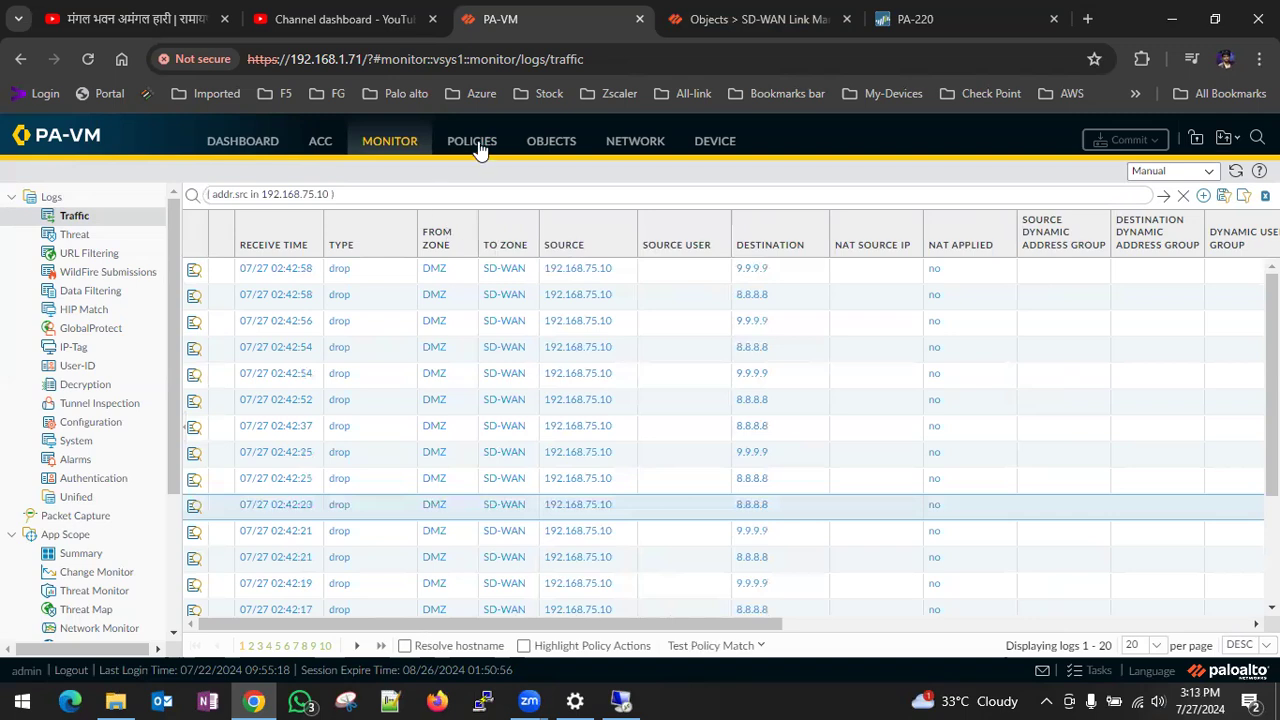
- Review the zones of the DZM-wan security rule, opening the rule and closing it without changes
click(472, 141)
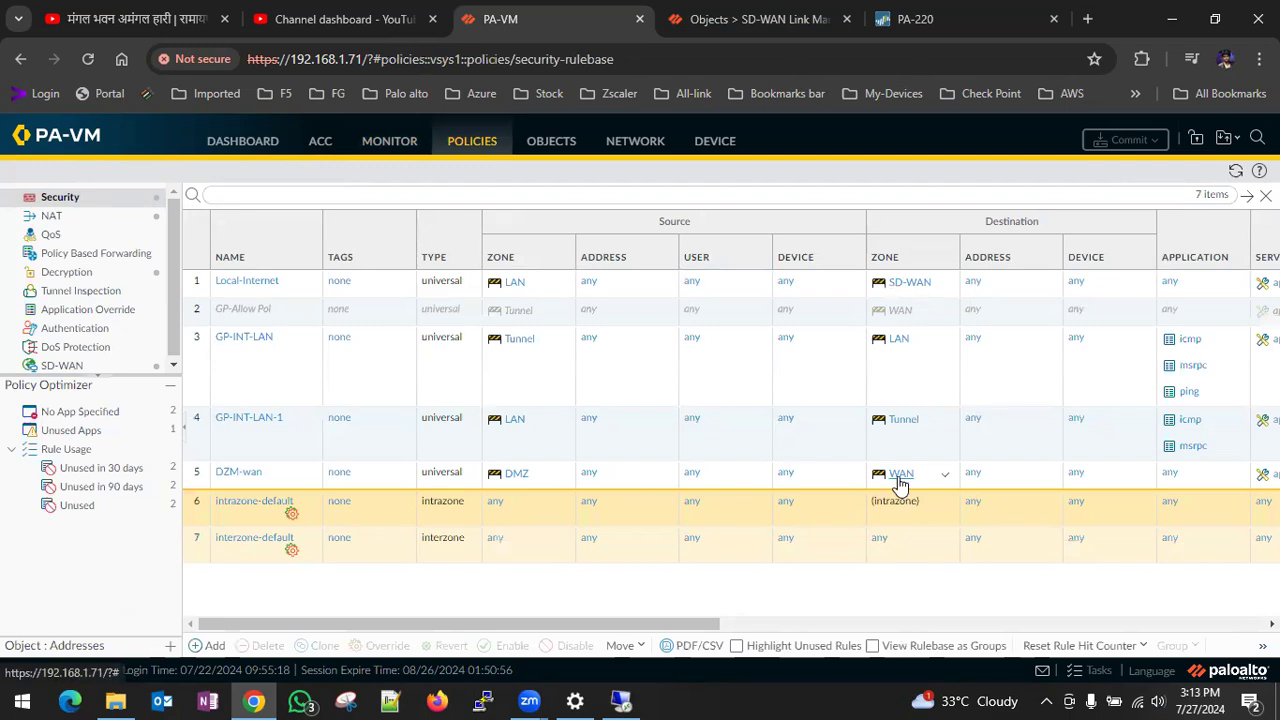
drag(631, 624, 320, 632)
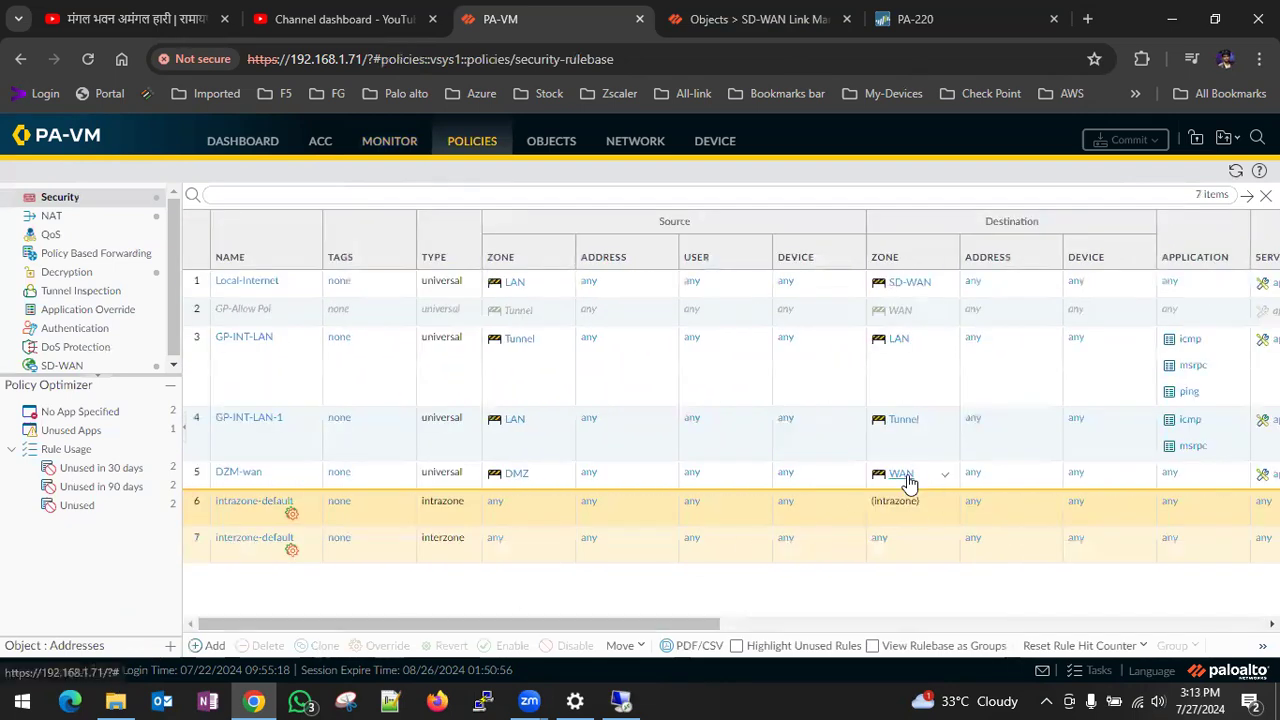
click(243, 483)
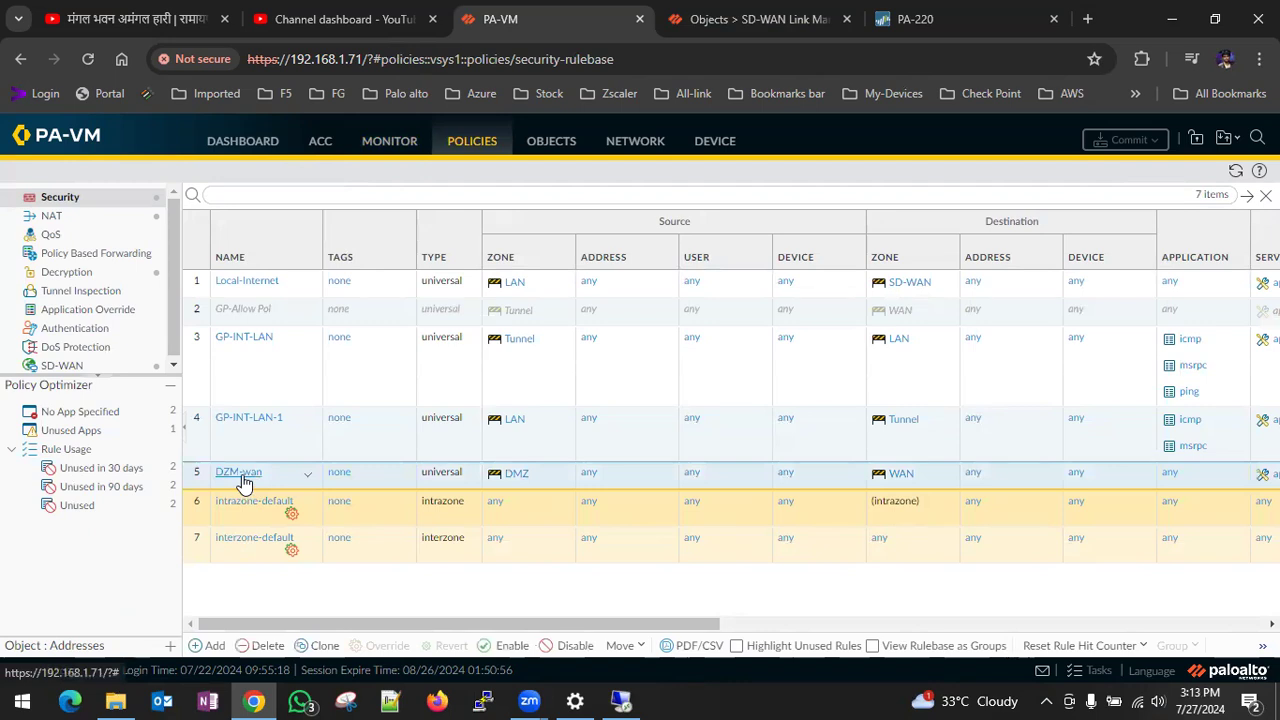
click(241, 478)
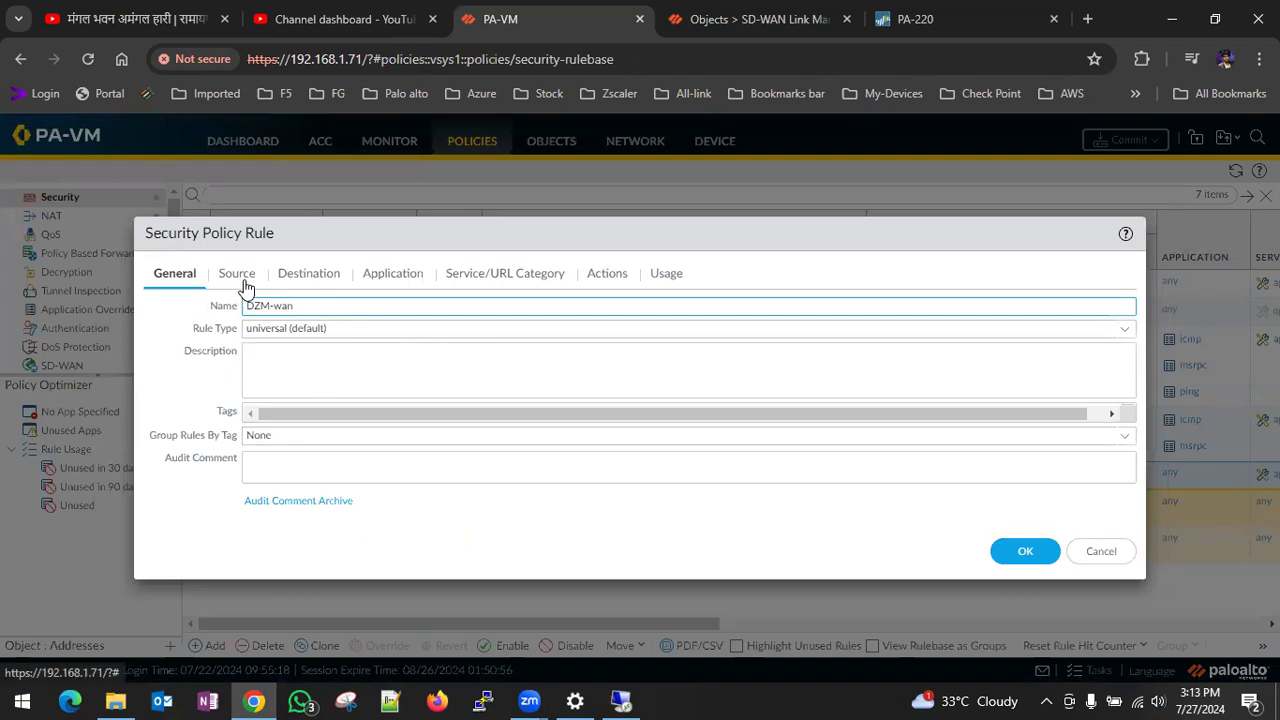
click(1098, 551)
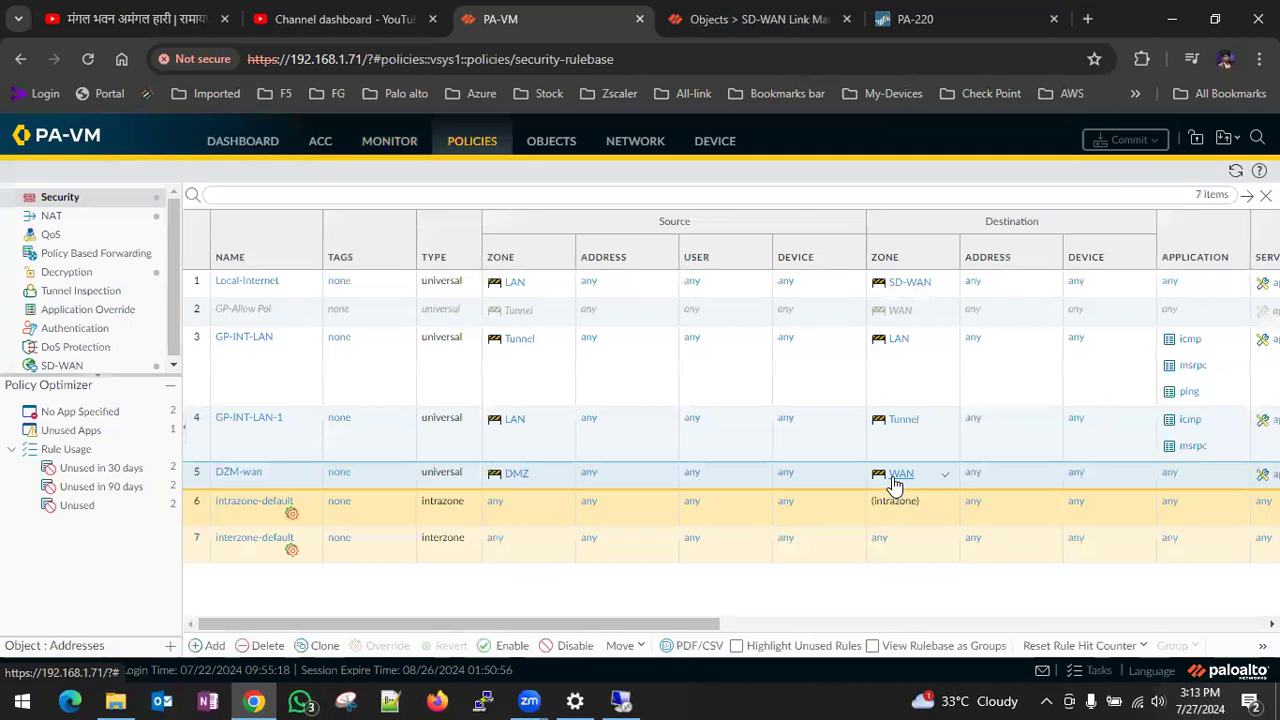
- Inspect the zones and source translation of the DMZ-INT NAT rule, and refresh the traffic log filtered on 192.168.75.10
click(47, 217)
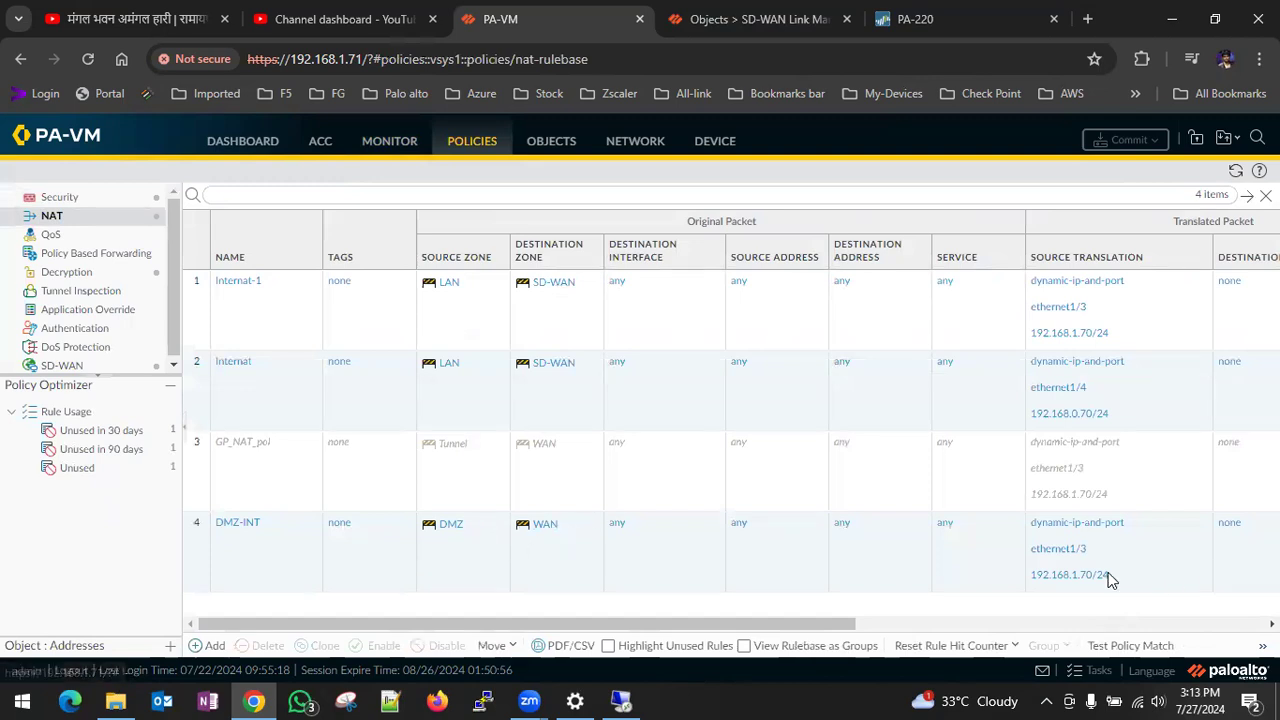
click(407, 143)
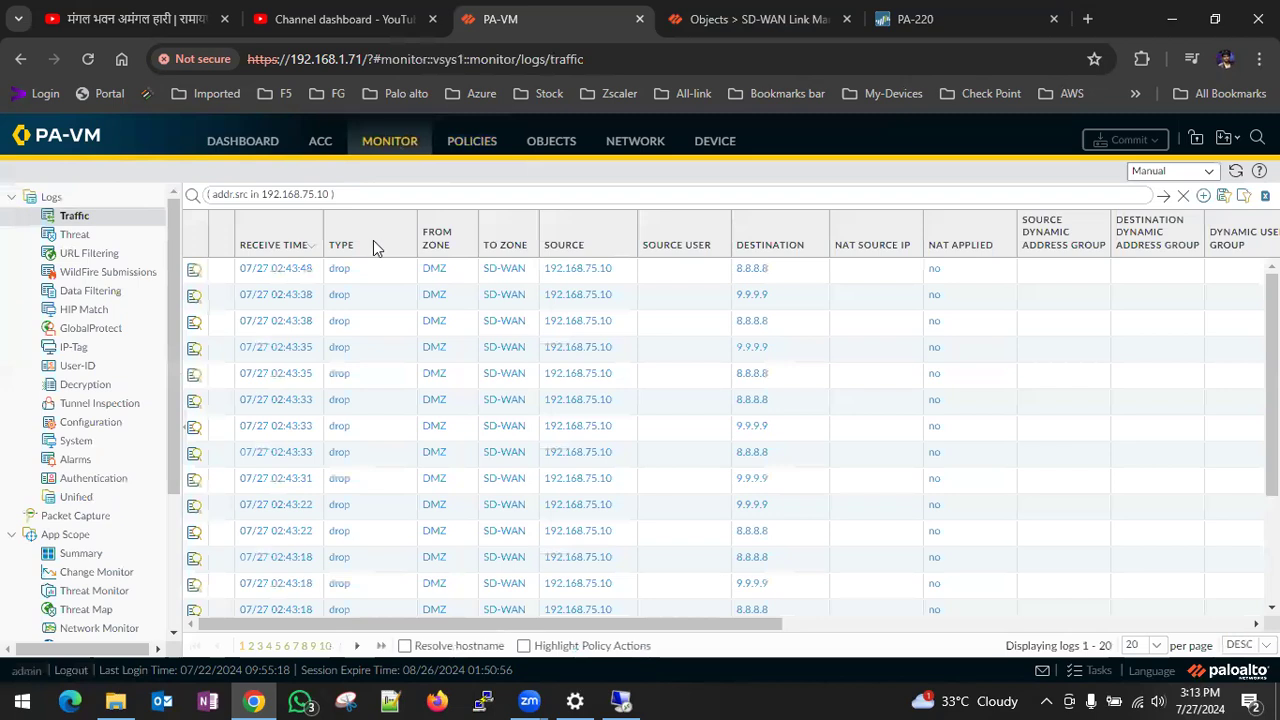
click(1163, 195)
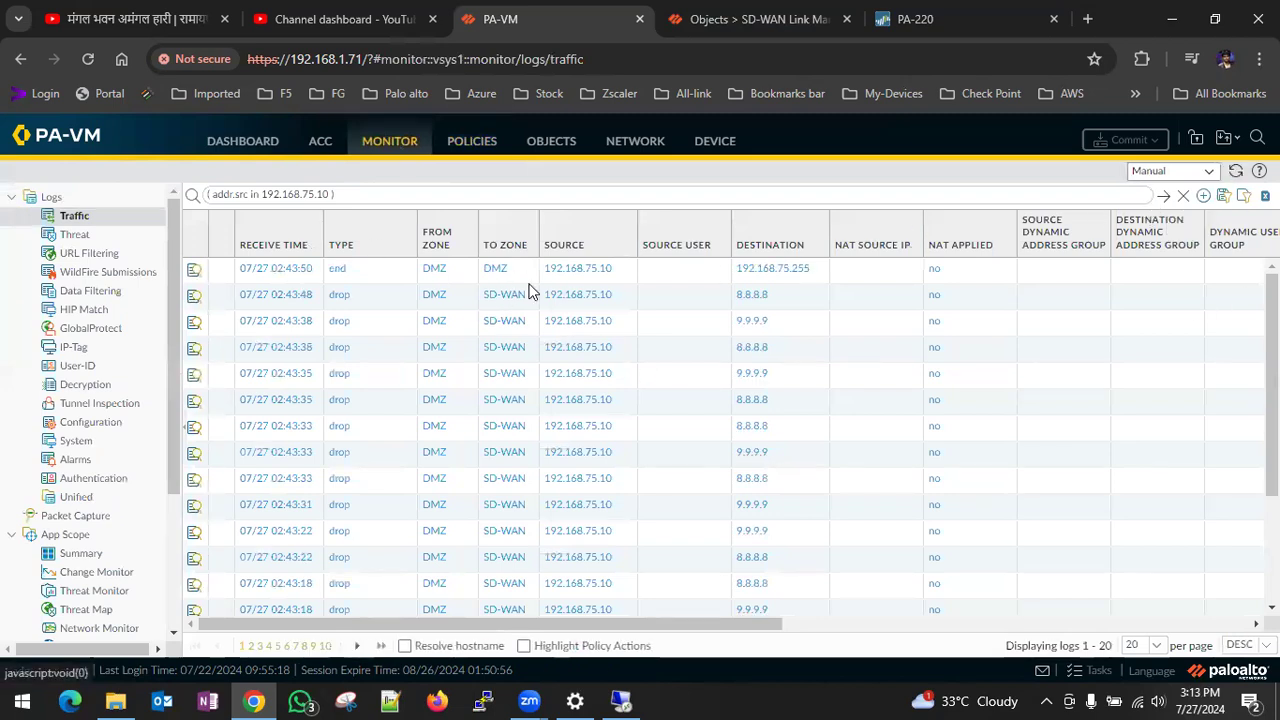
- Refresh the filtered traffic log and set the DZM-wan security rule's destination zone to SD-WAN
click(1163, 195)
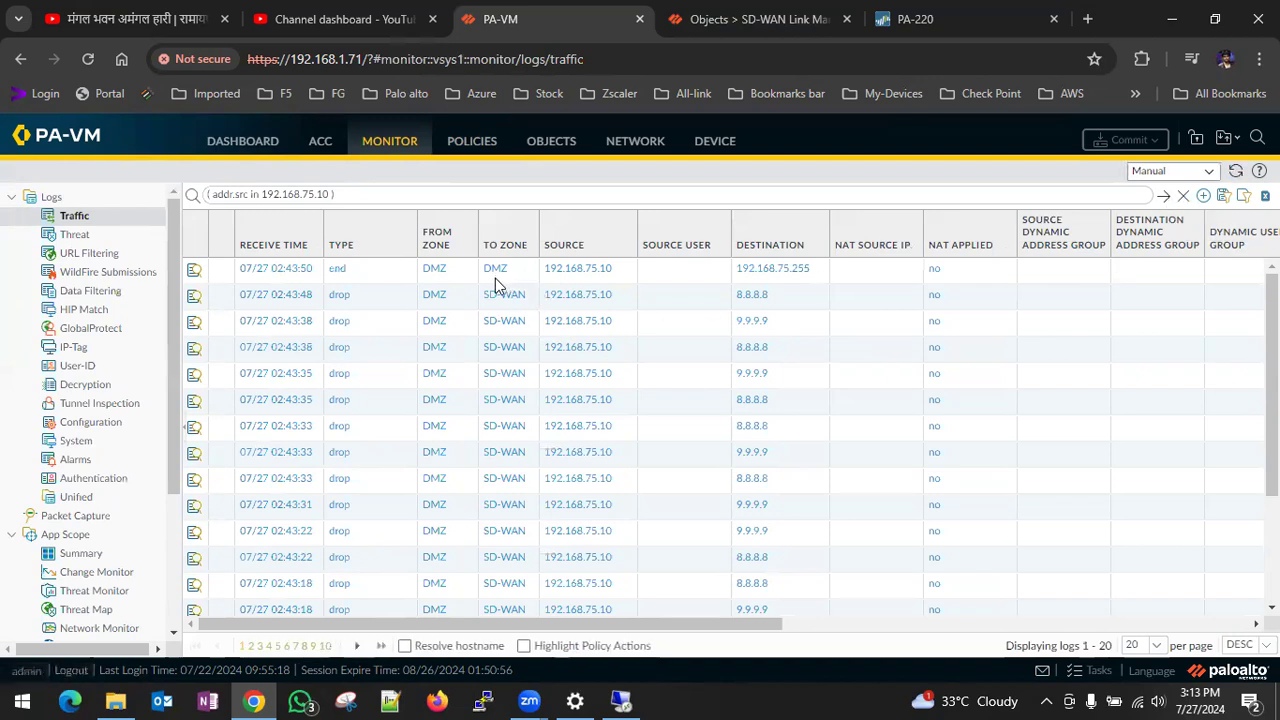
click(1163, 195)
click(478, 145)
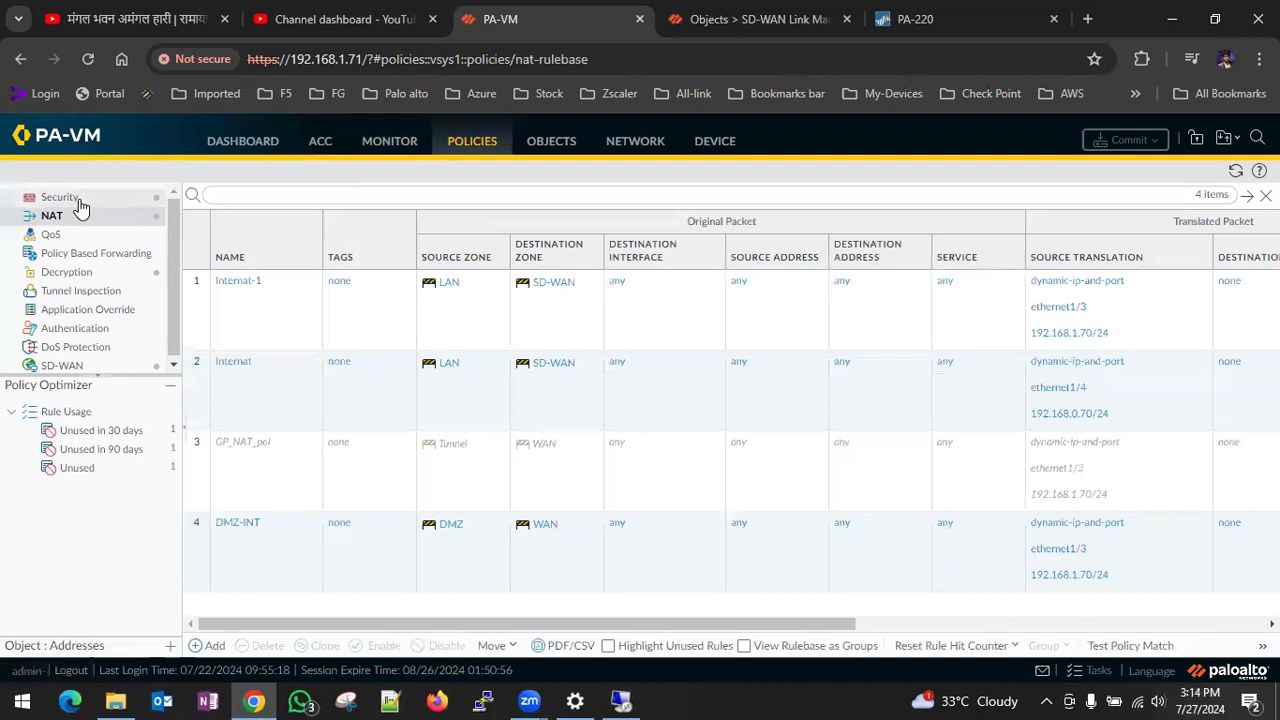
click(76, 200)
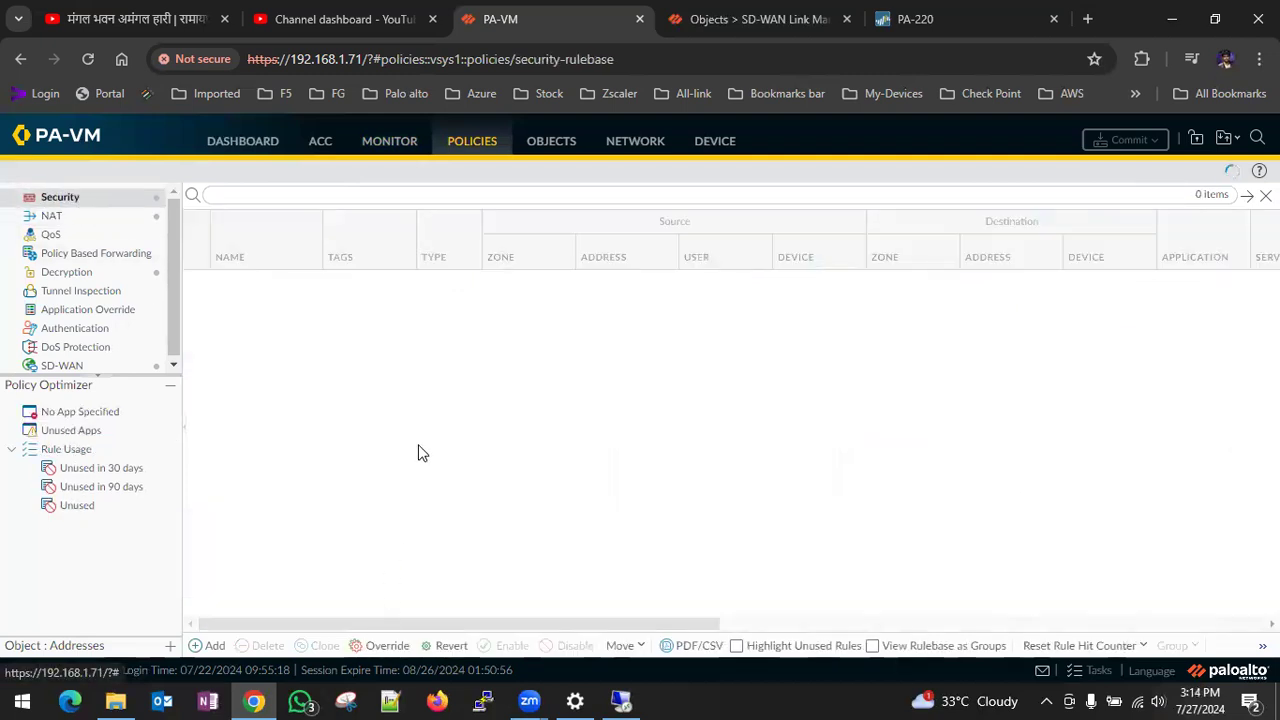
click(247, 470)
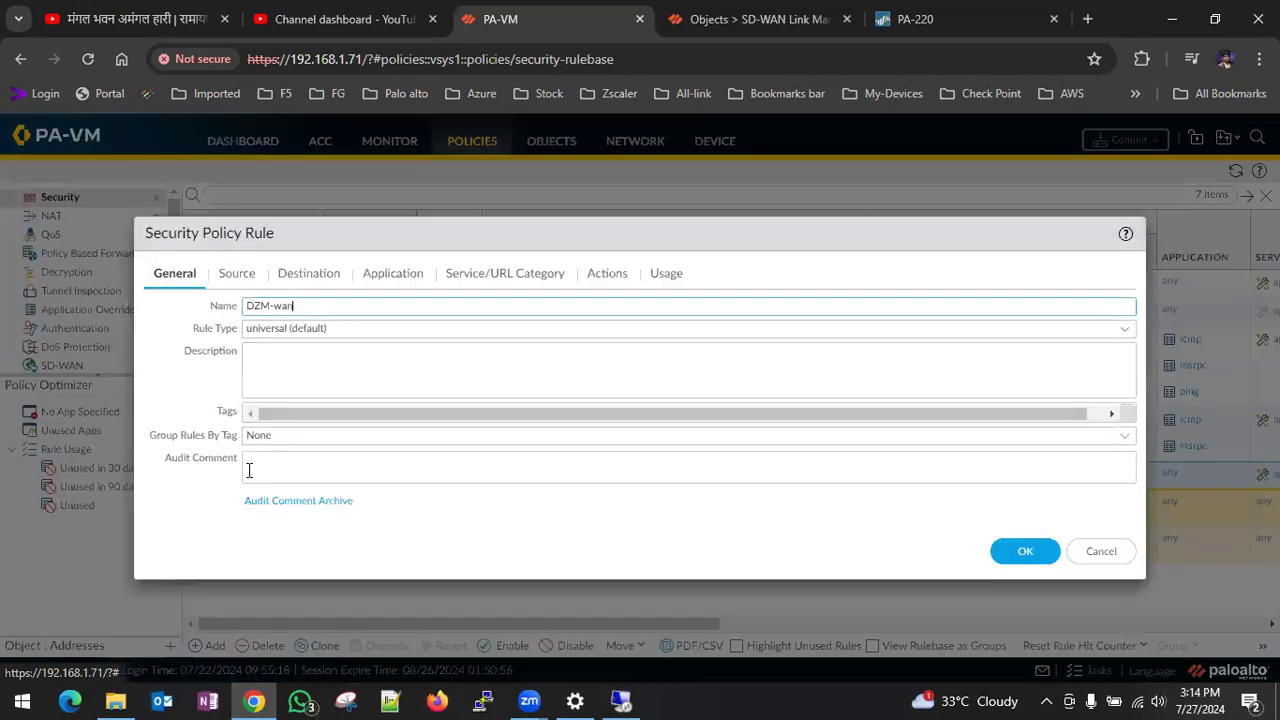
click(298, 279)
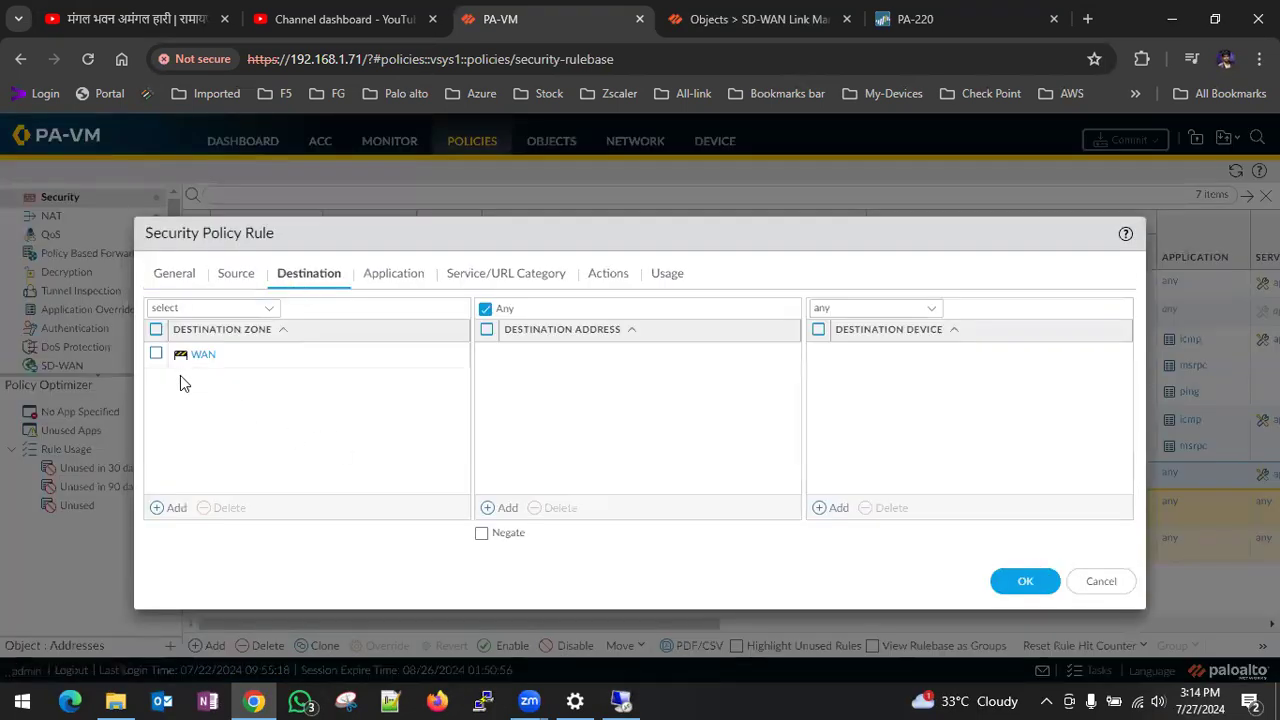
click(156, 354)
click(207, 513)
click(169, 508)
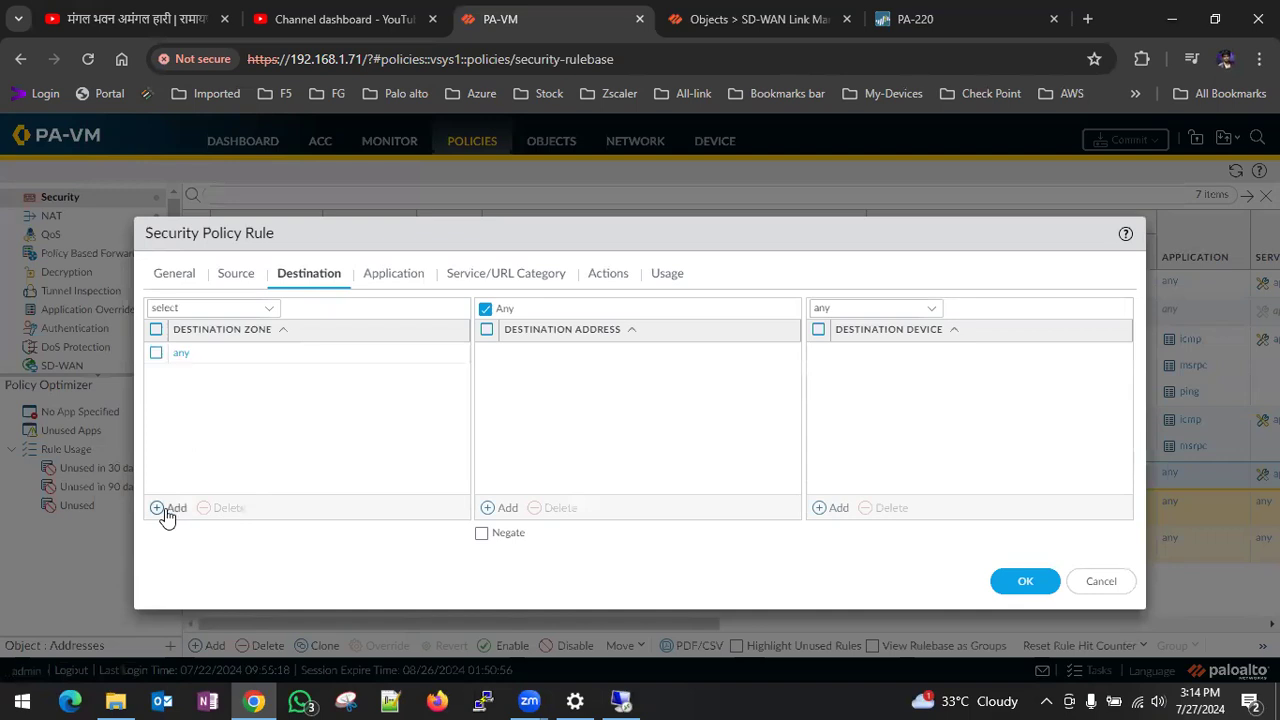
click(233, 424)
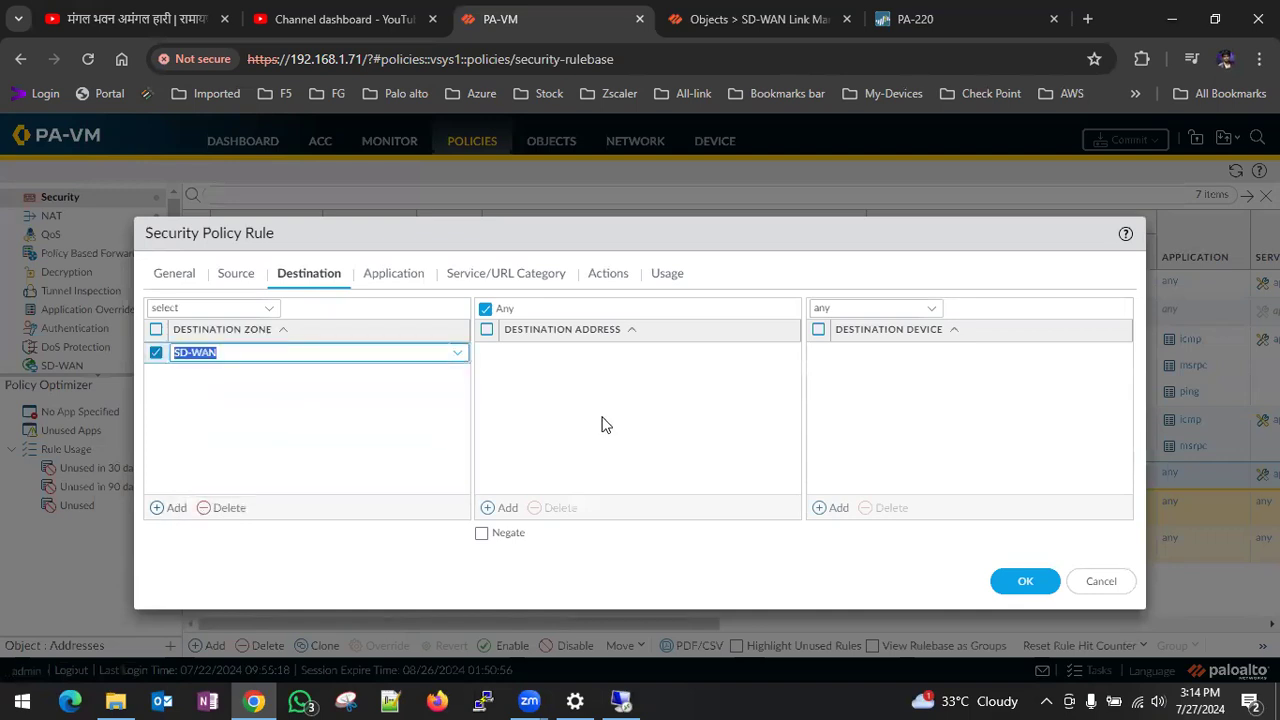
click(1010, 586)
- Set the destination zone of the DMZ-INT NAT rule's original packet to SD-WAN
click(82, 220)
click(238, 523)
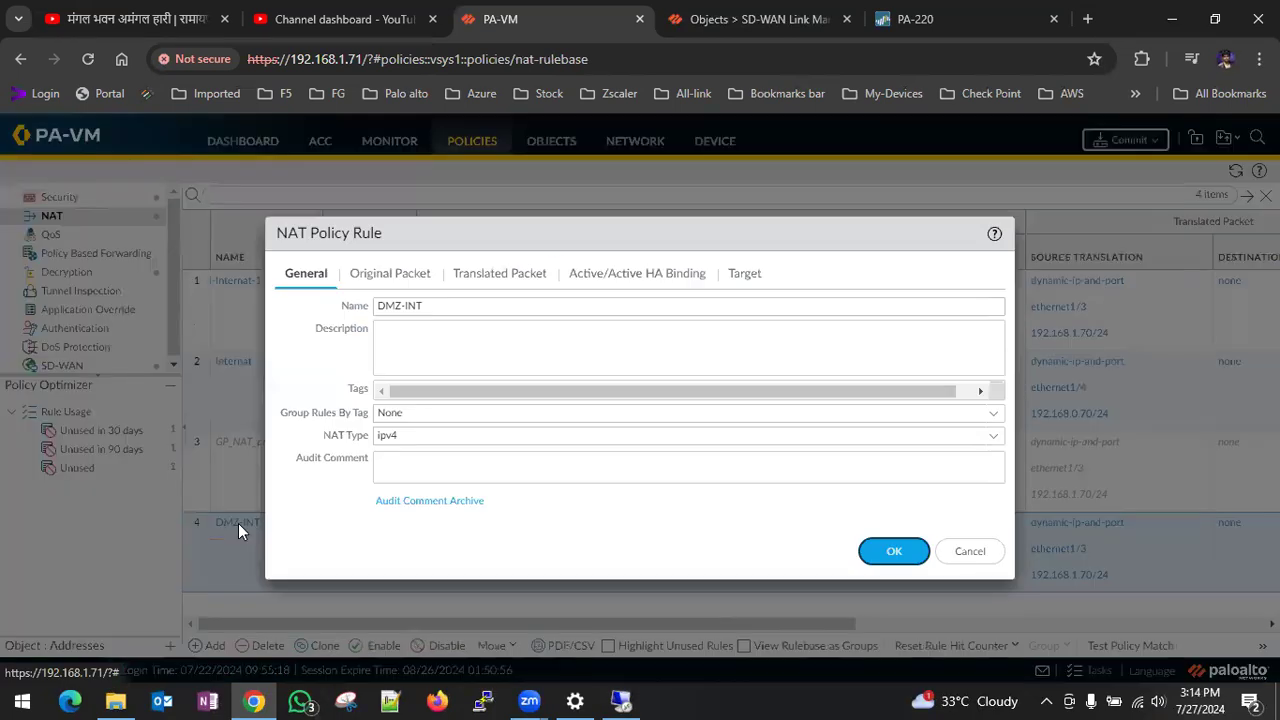
click(390, 273)
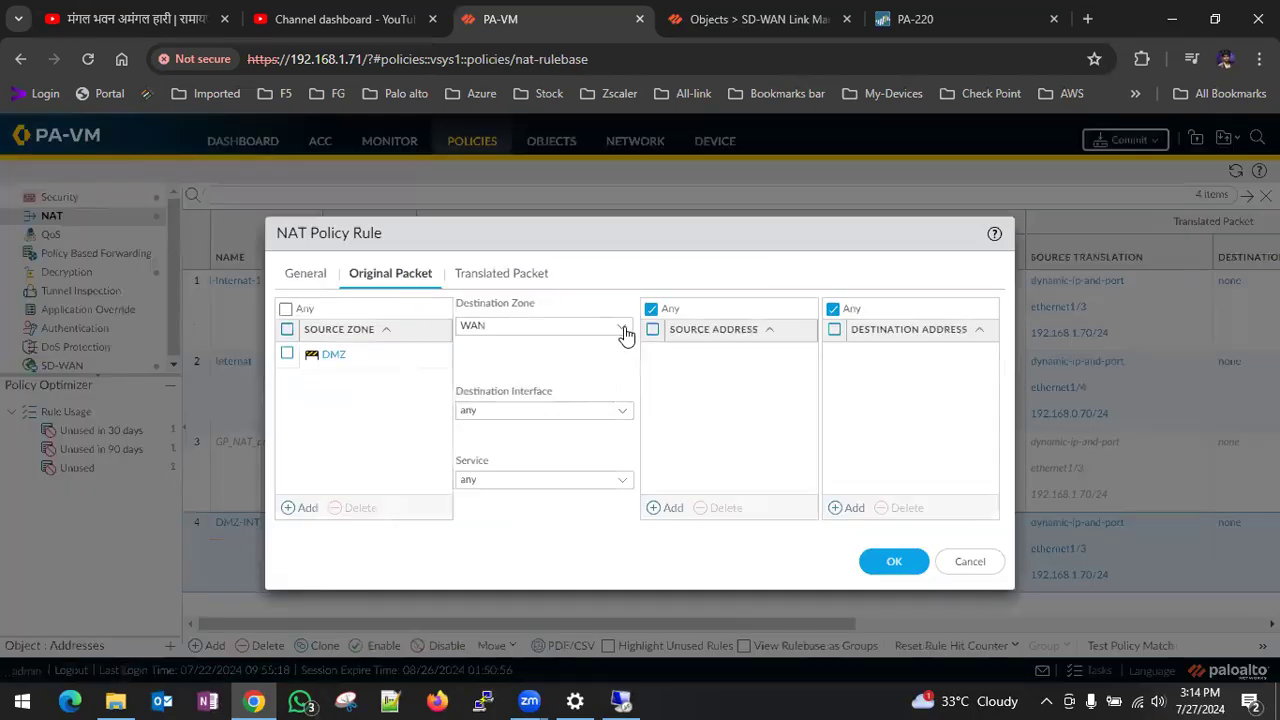
click(625, 334)
click(505, 393)
click(884, 566)
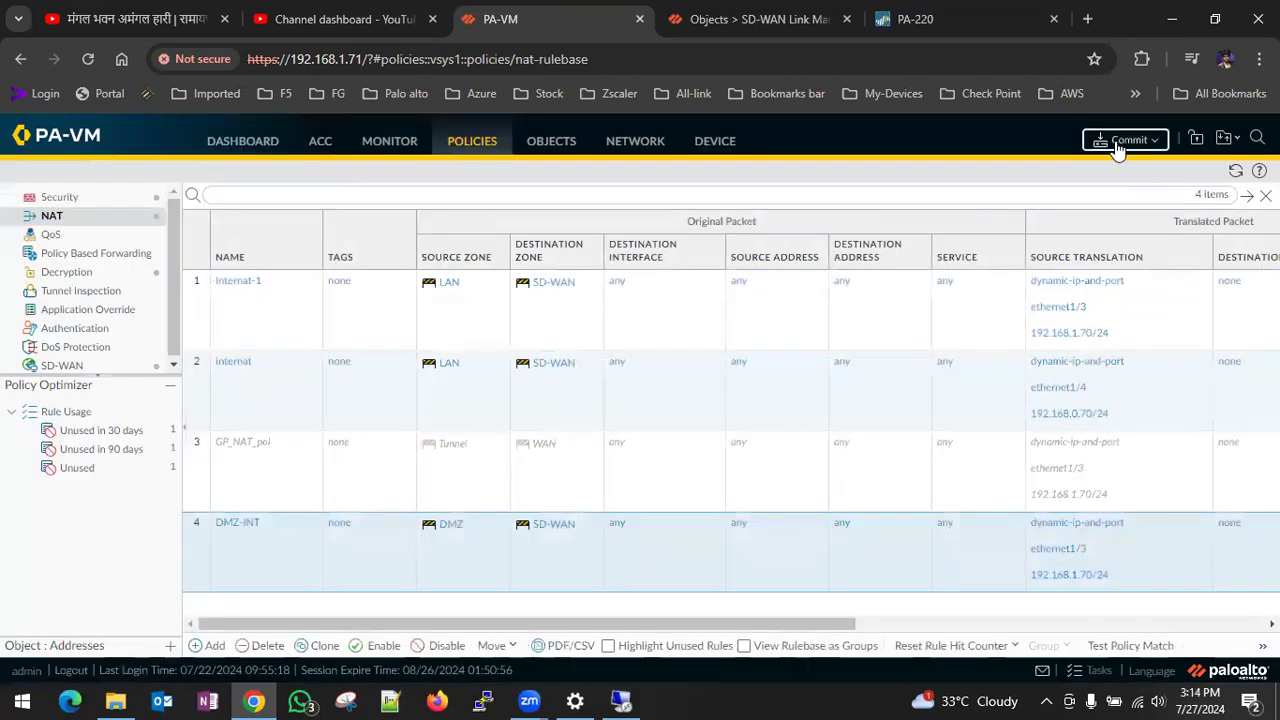
- Commit the security and NAT rule changes to the firewall and close the commit status
click(1120, 142)
click(795, 605)
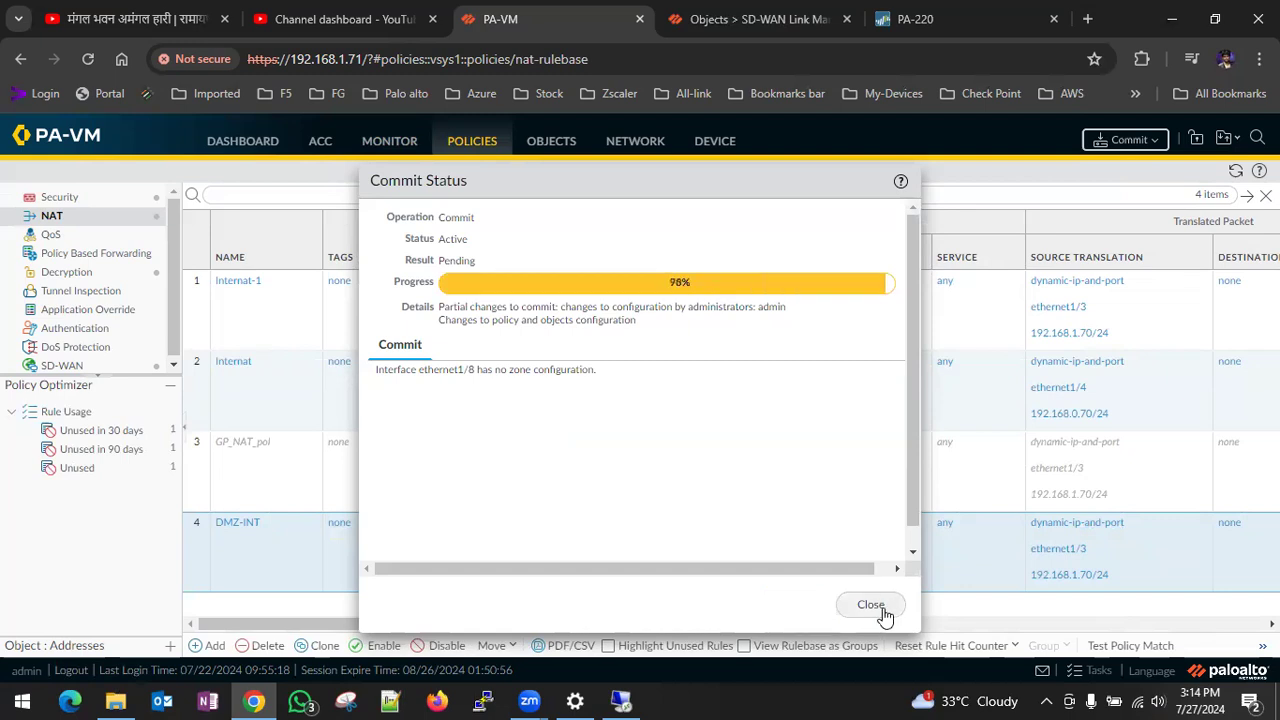
click(870, 605)
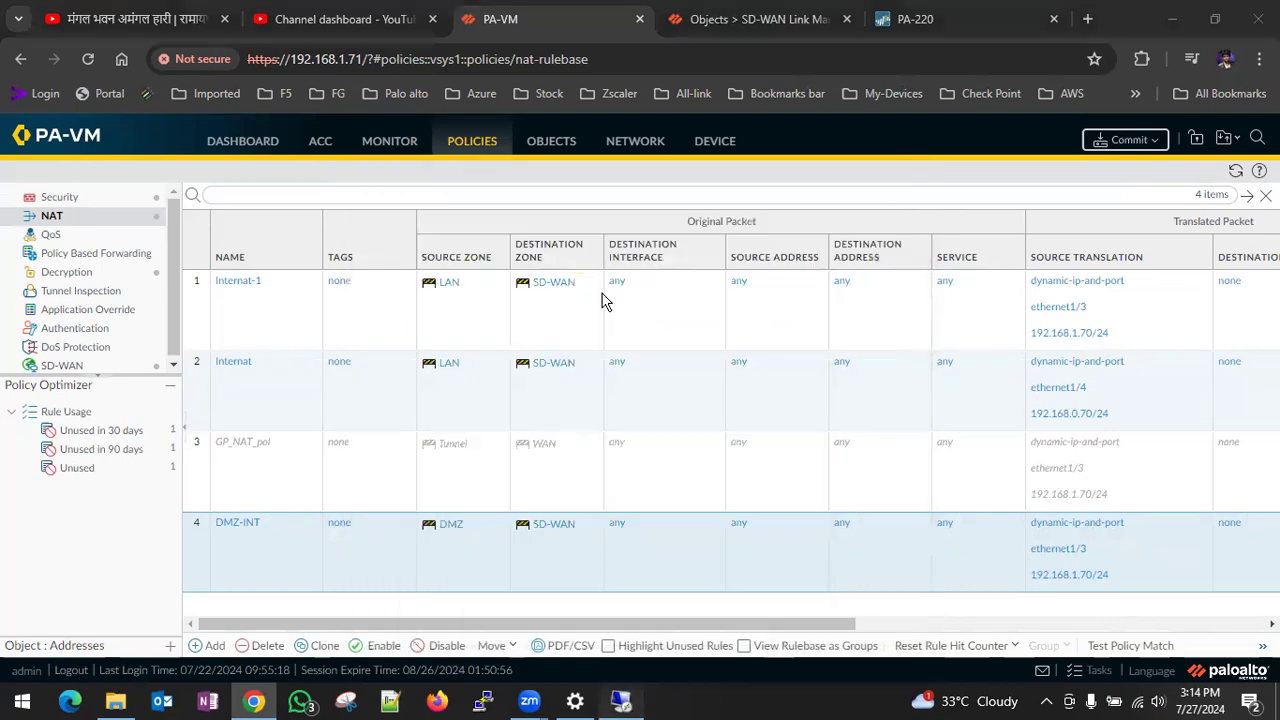
- Switch to the LDAP-Ser-FW virtual machine, open google.com and search for subhash chandra bose to test internet browsing
click(621, 700)
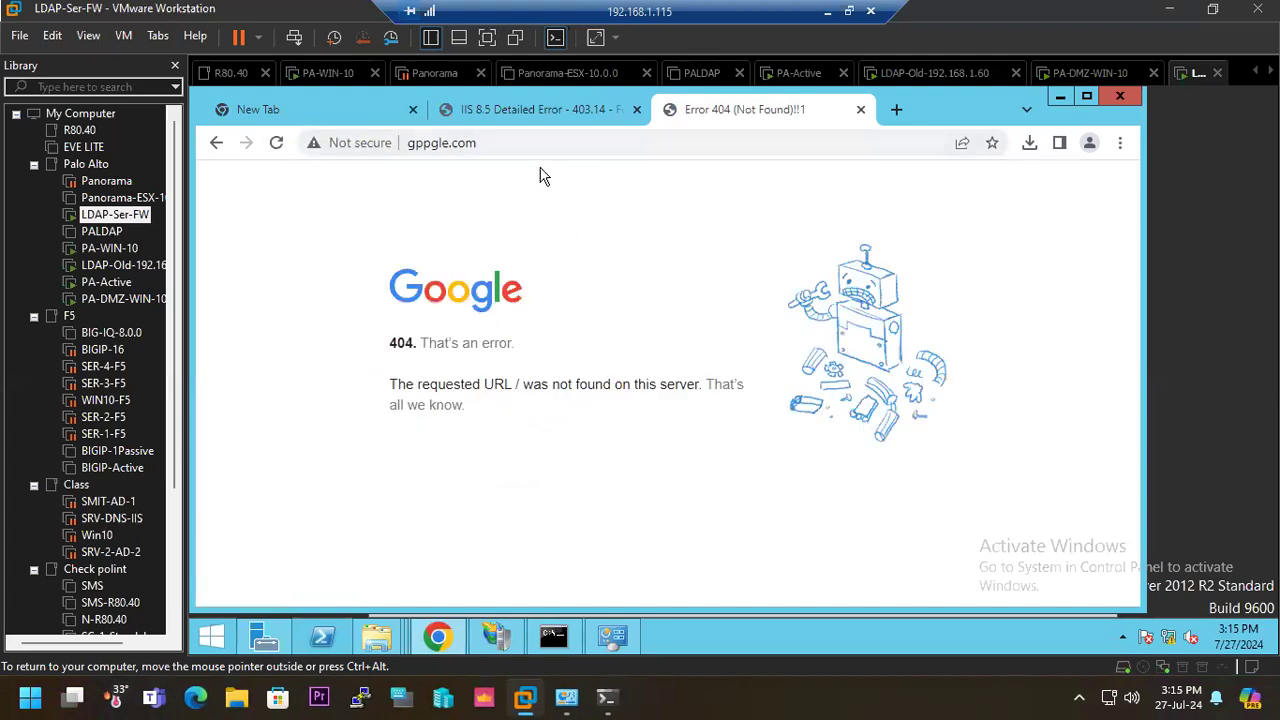
click(507, 143)
text(google)
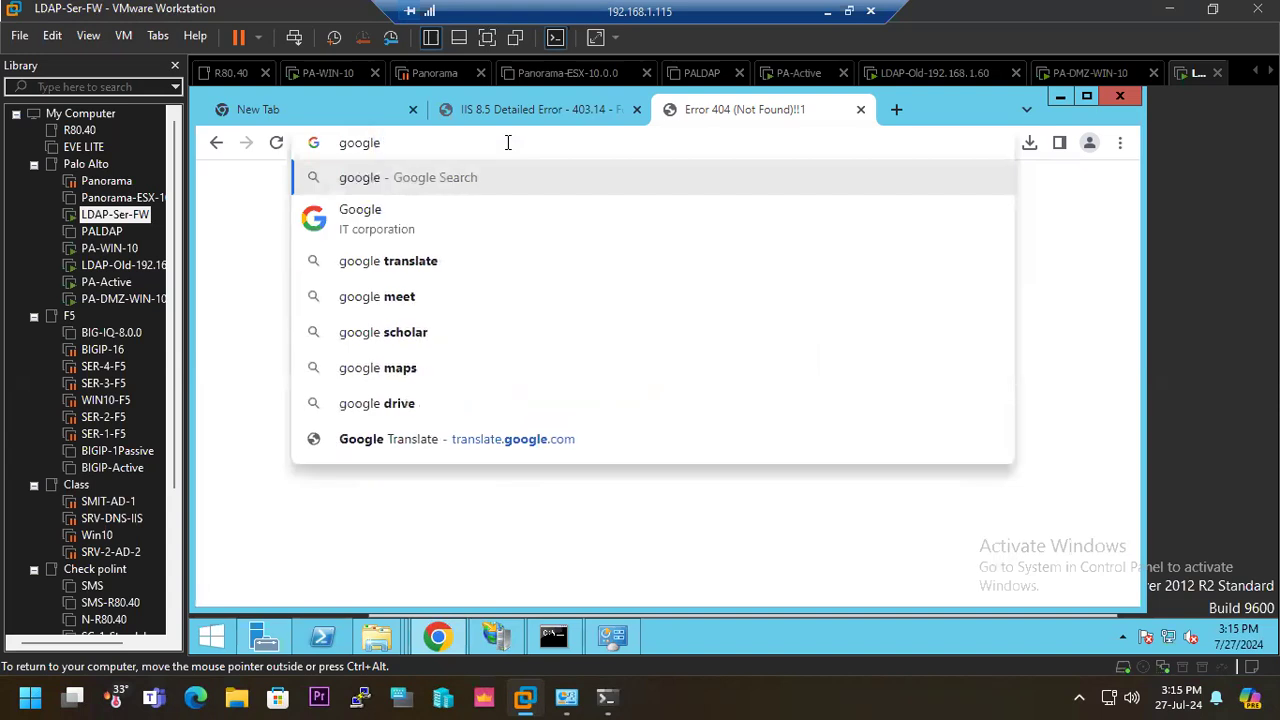
key(ctrl+Return)
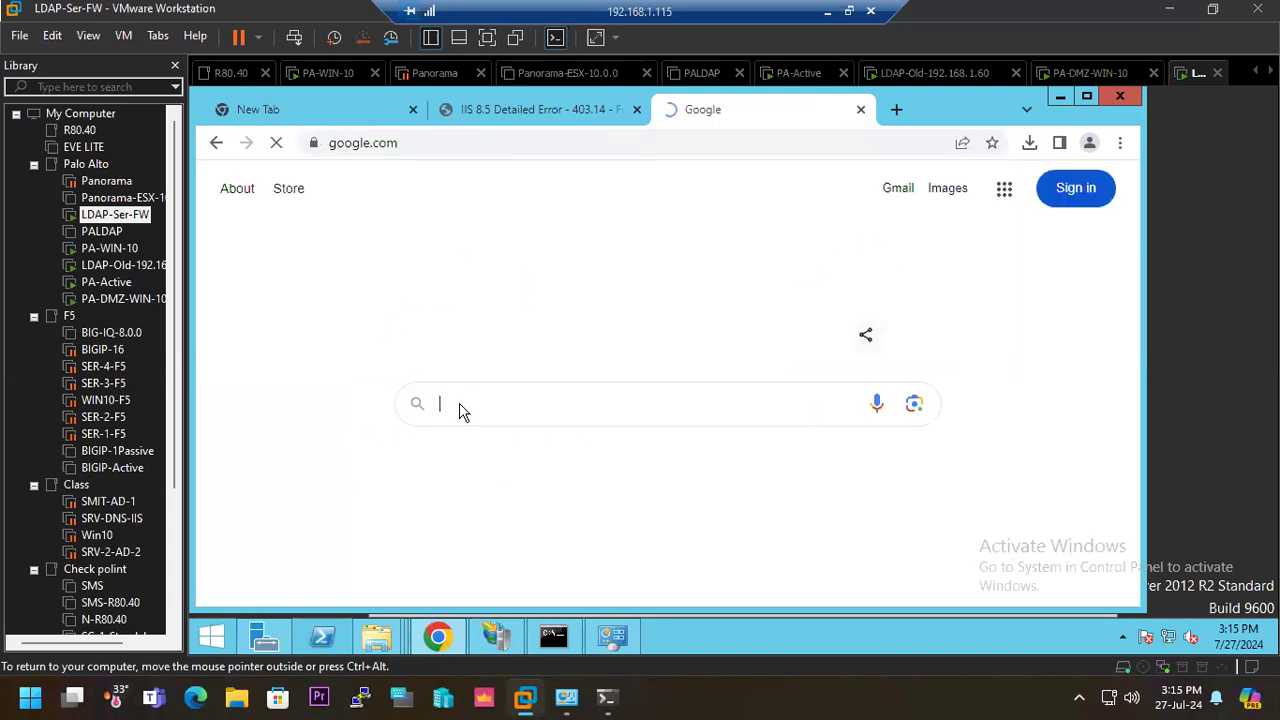
text(subh)
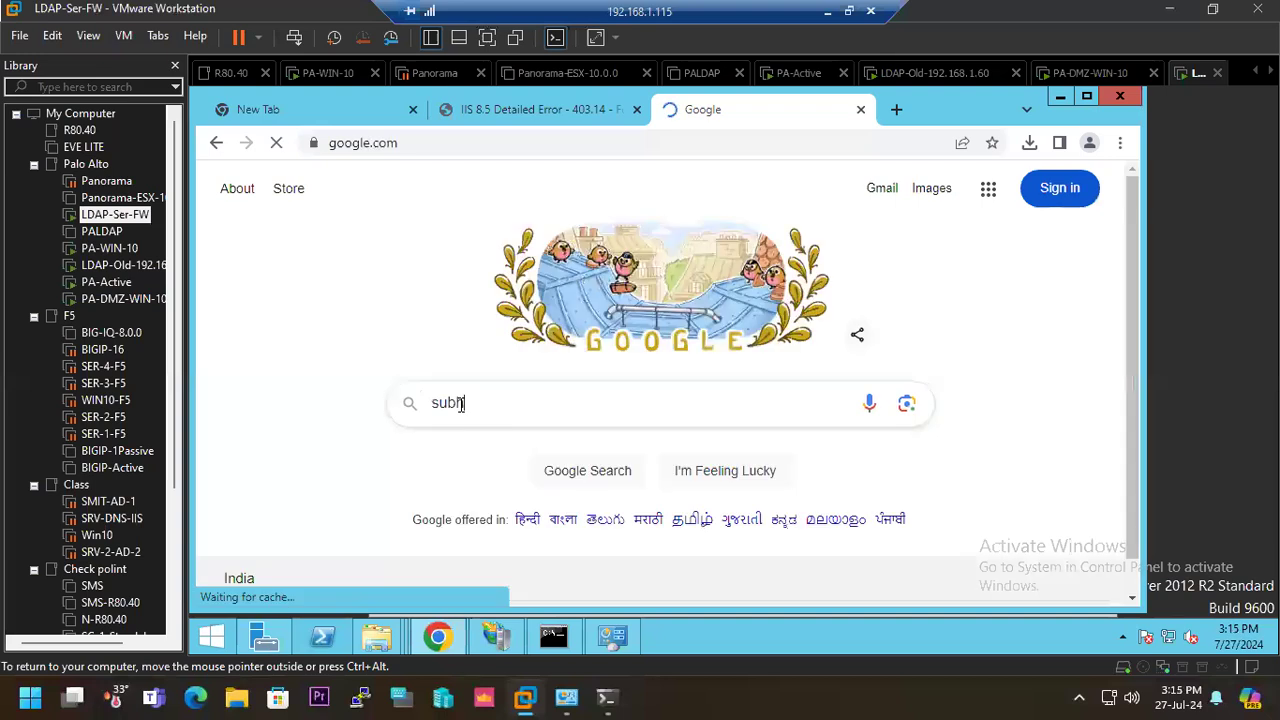
text(as chandrs)
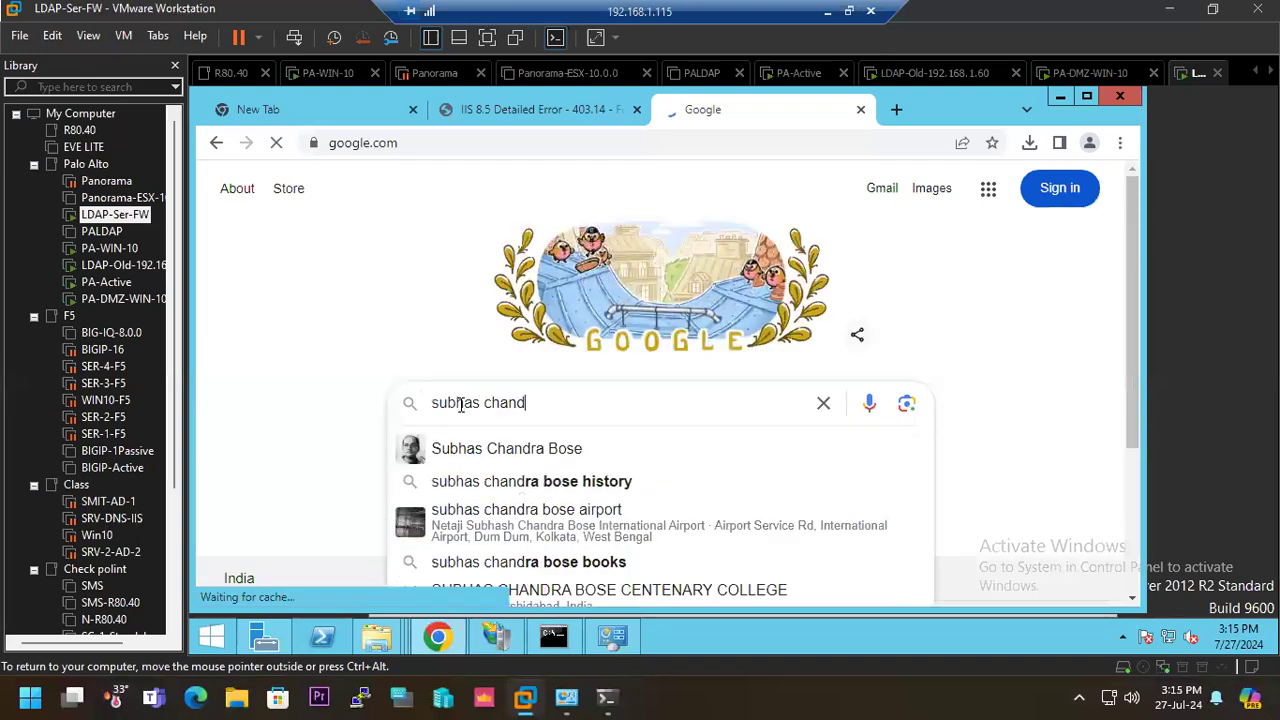
key(BackSpace)
text(a bose)
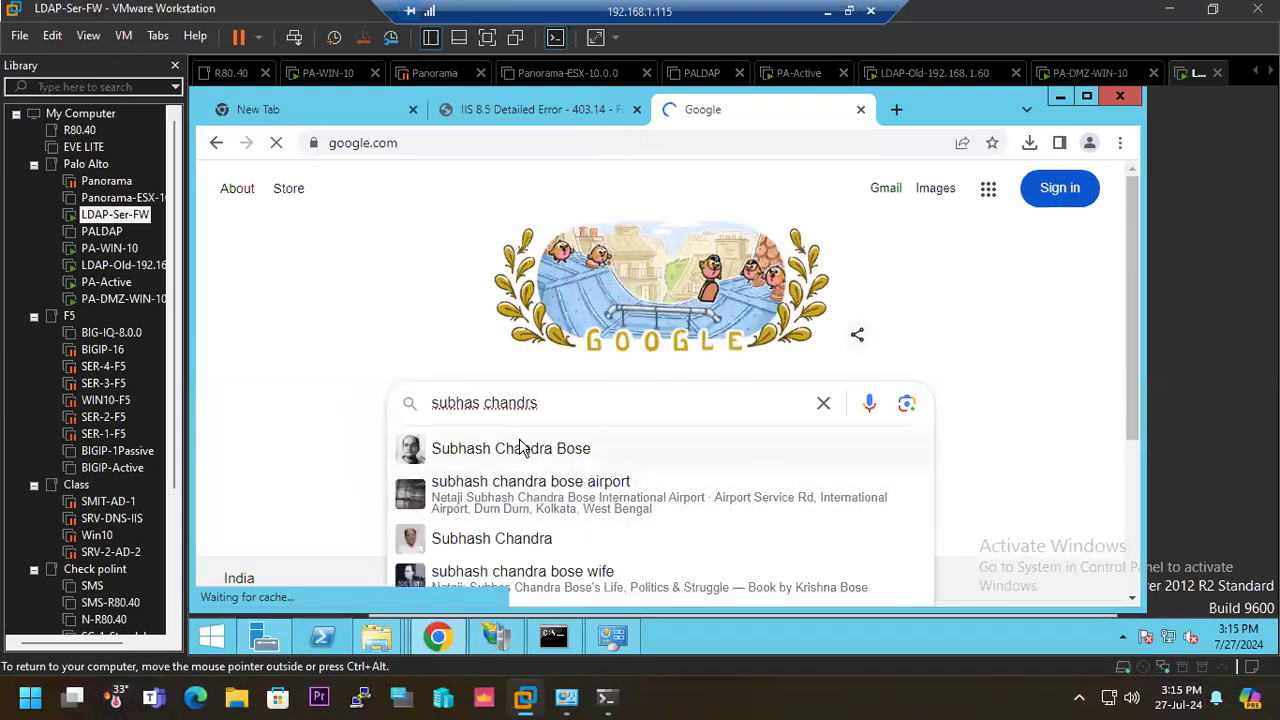
click(521, 448)
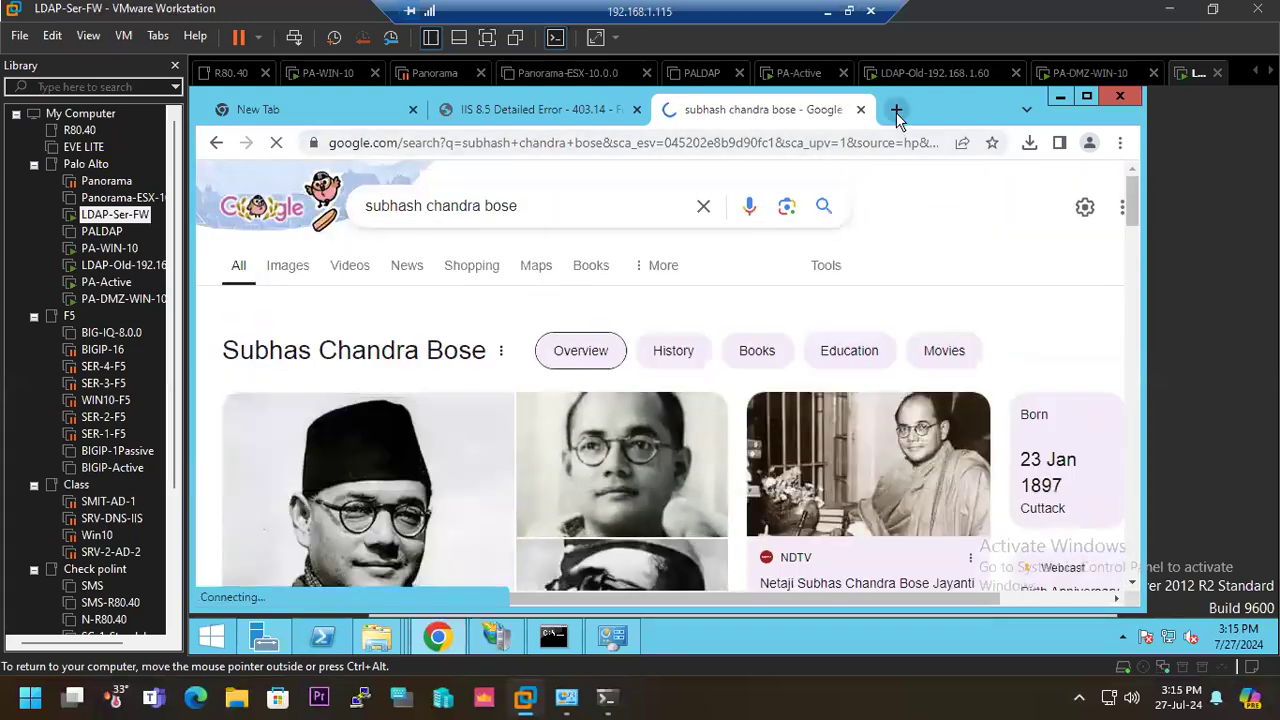
- Search for what is my ip in a new browser tab, highlight the public IP address and check the continuous ping to 8.8.8.8
click(896, 109)
click(564, 143)
text(wh)
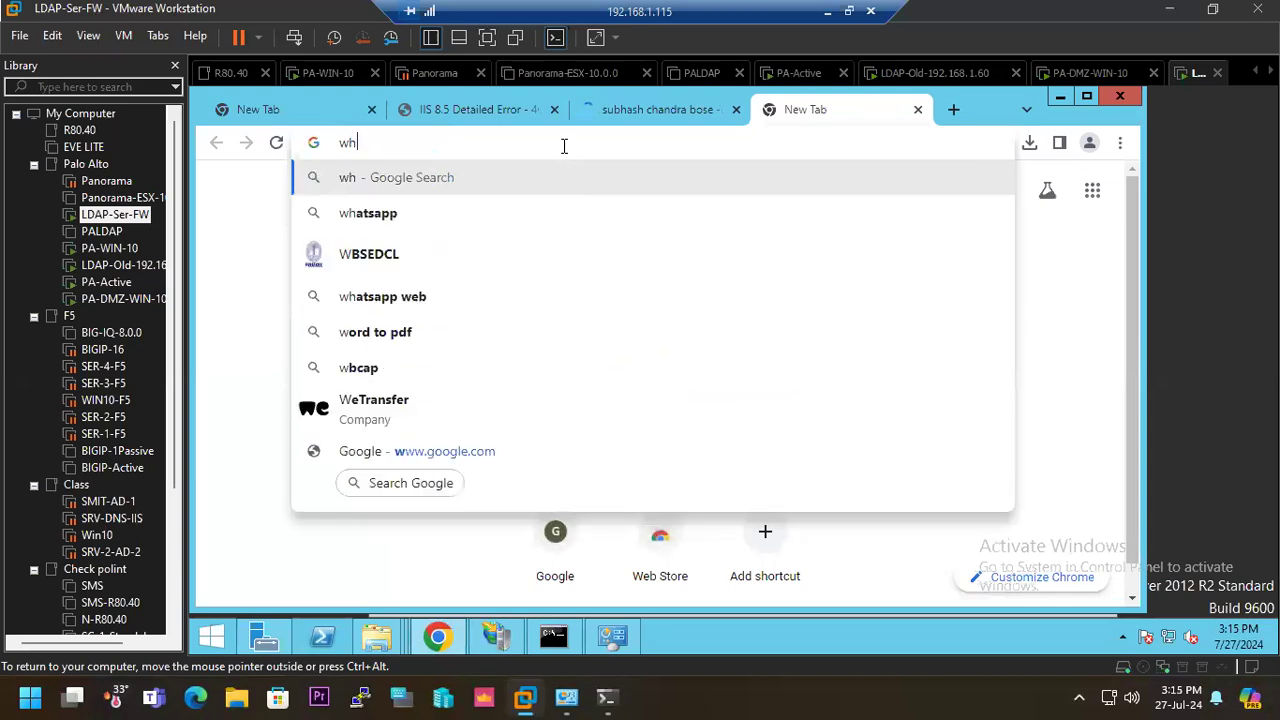
text(at is my ip)
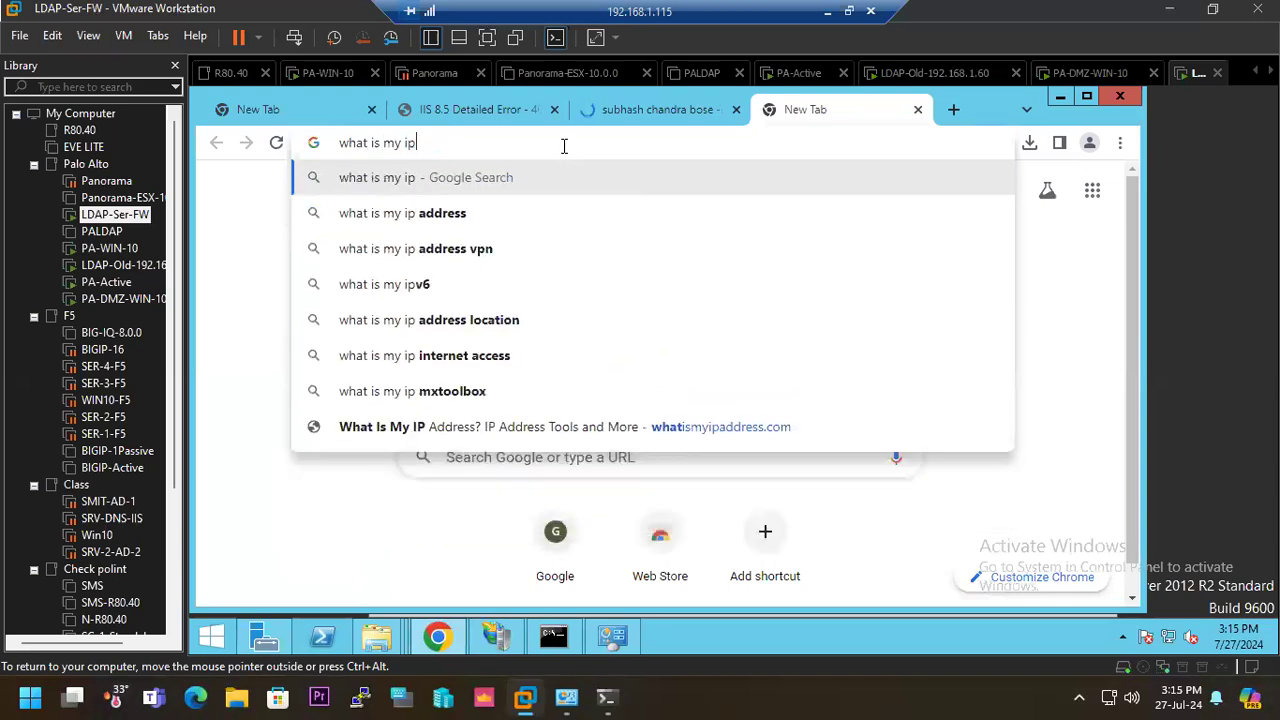
key(Return)
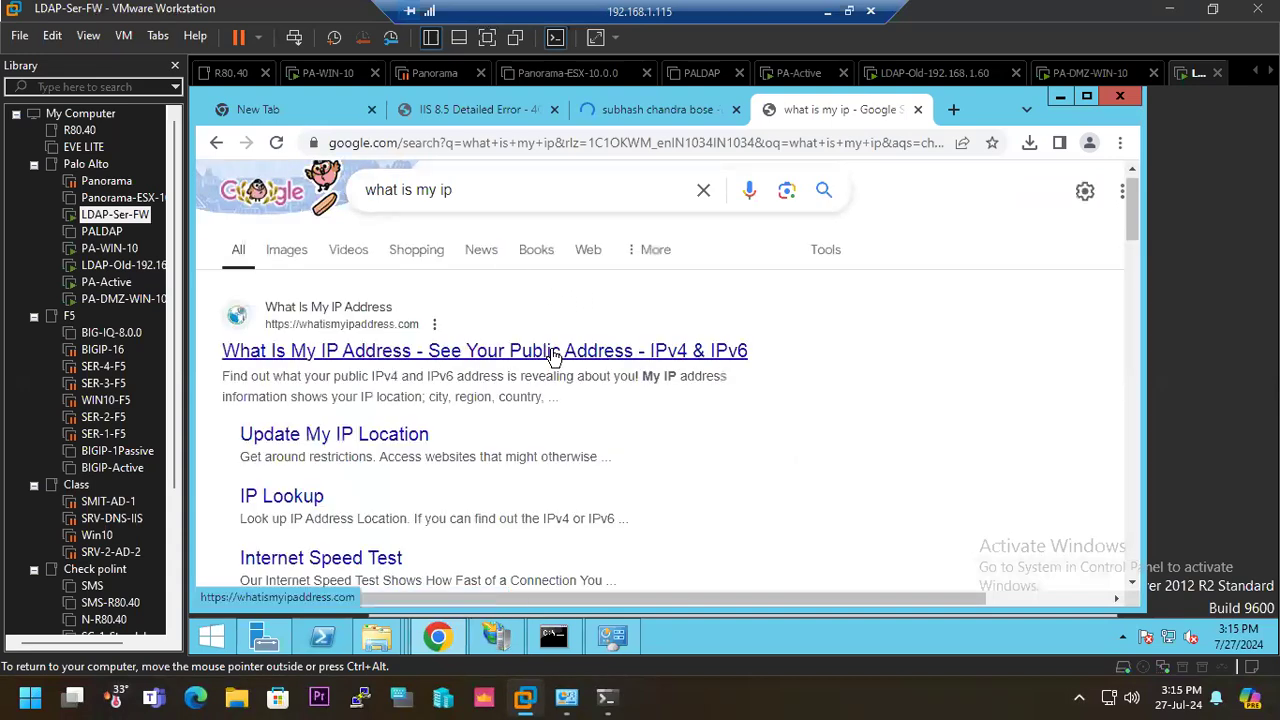
scroll(533, 386, down, 5)
drag(240, 505, 483, 495)
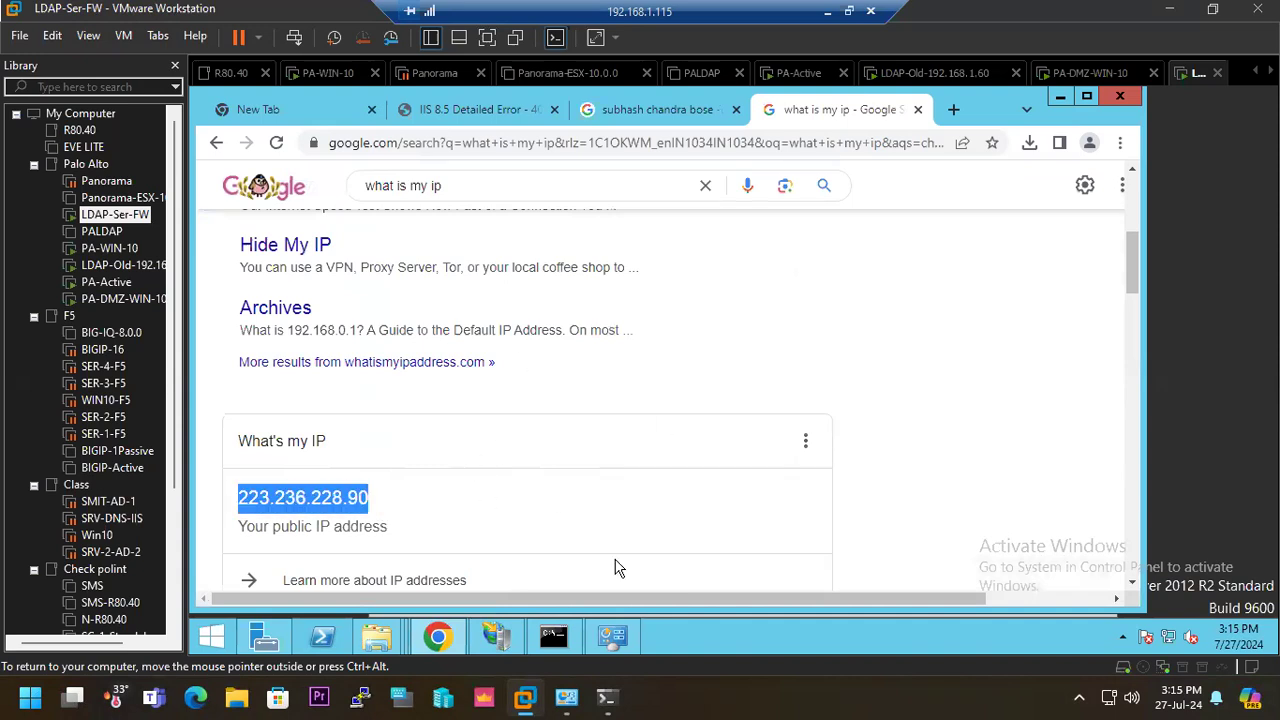
click(558, 643)
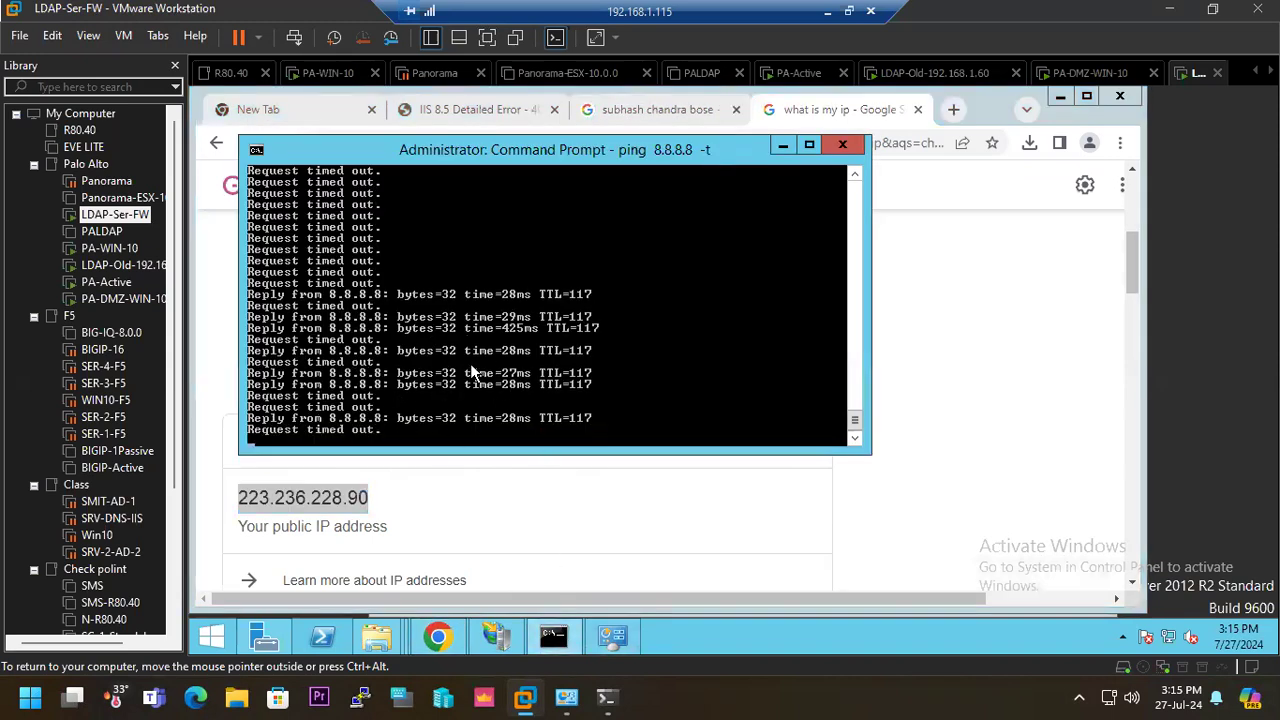
- Return to the PA-VM firewall and add an SD-WAN rule with a DMZ- name prefix, source zone DMZ and destination zone SD-WAN
click(828, 18)
click(95, 366)
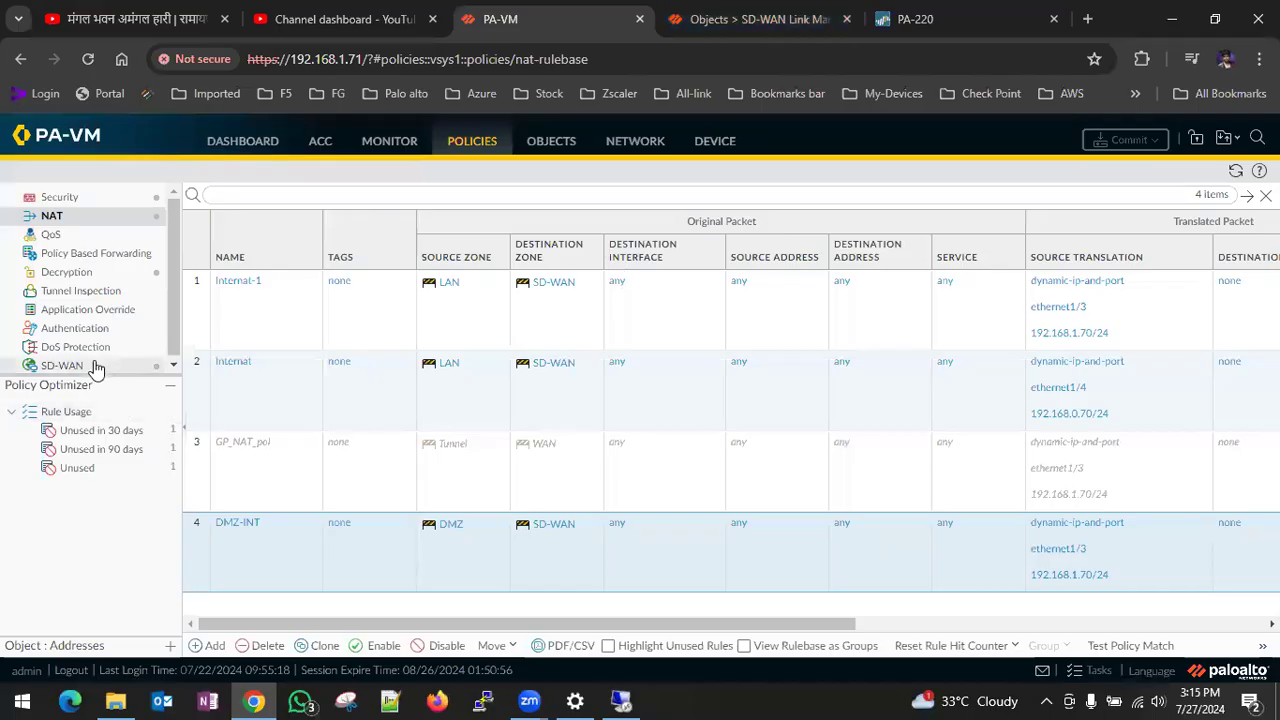
click(207, 646)
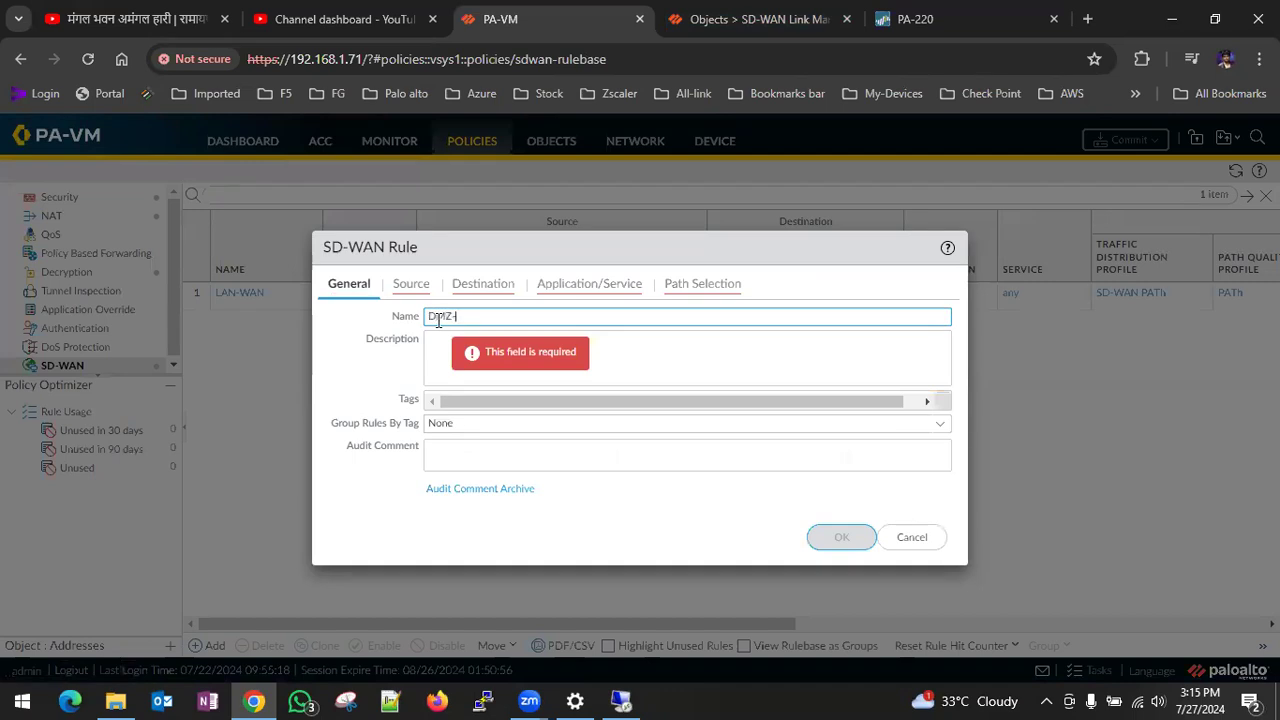
click(411, 285)
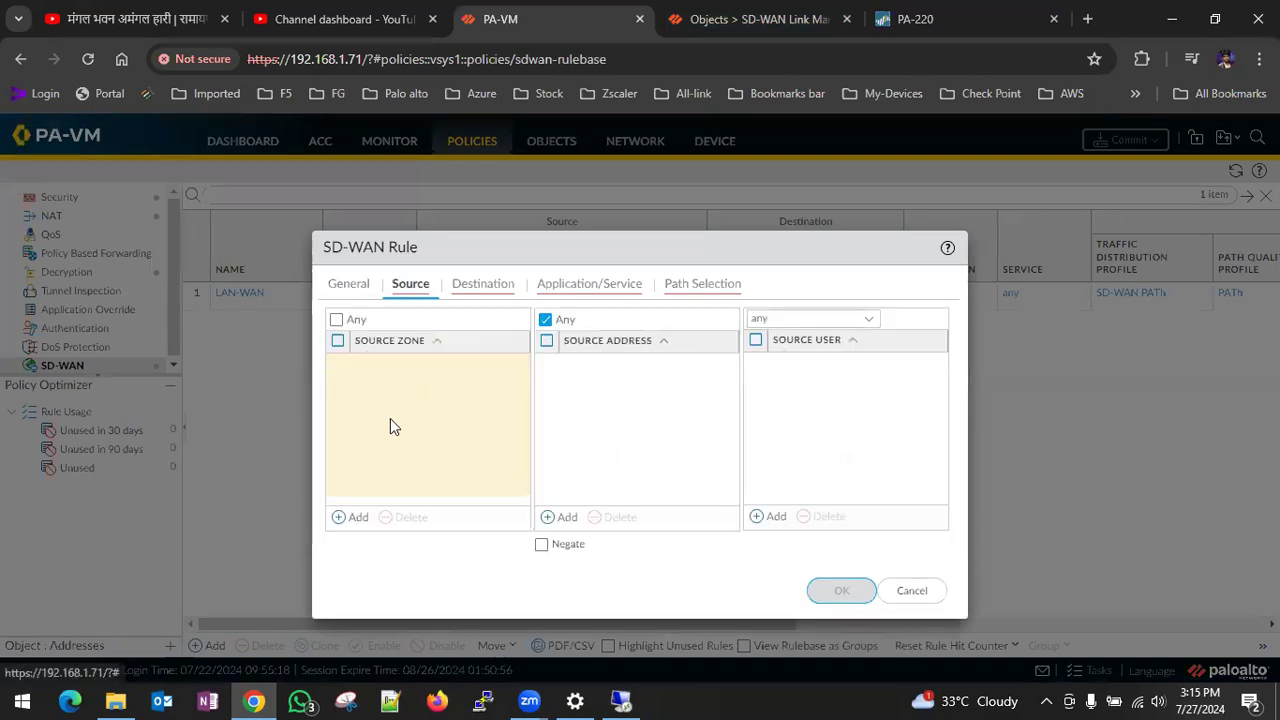
click(345, 517)
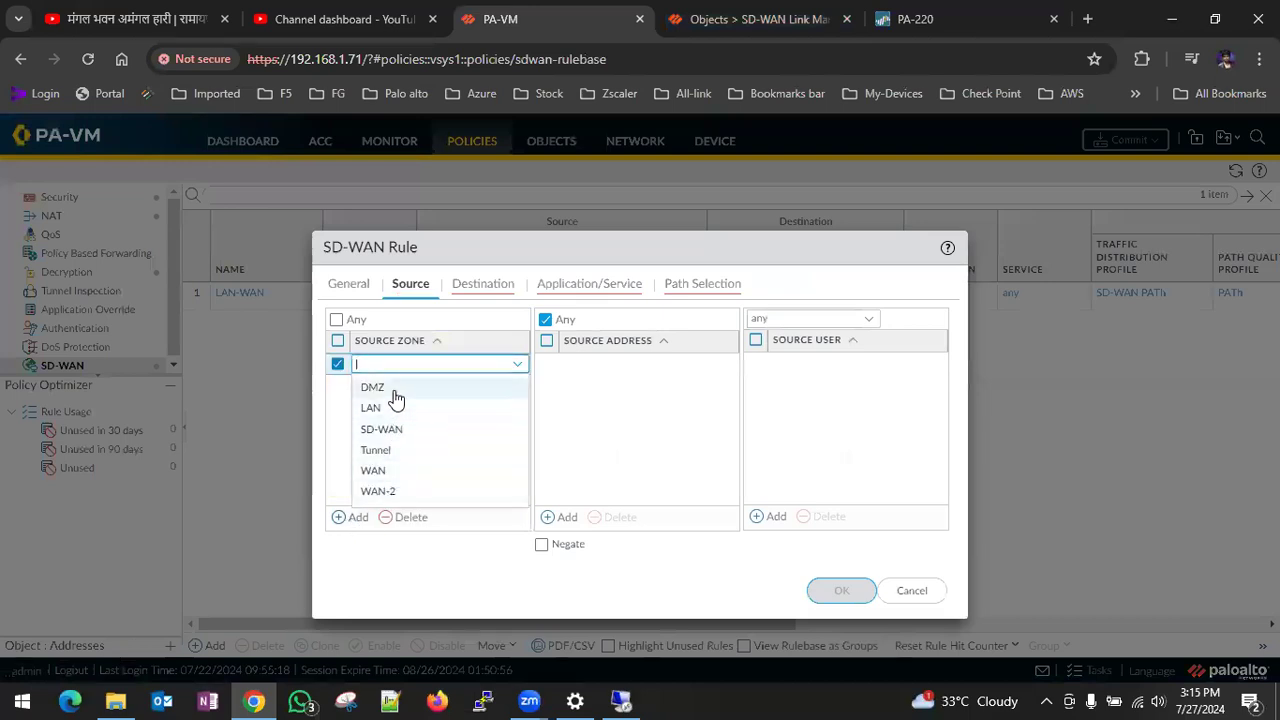
click(394, 398)
click(482, 285)
click(359, 519)
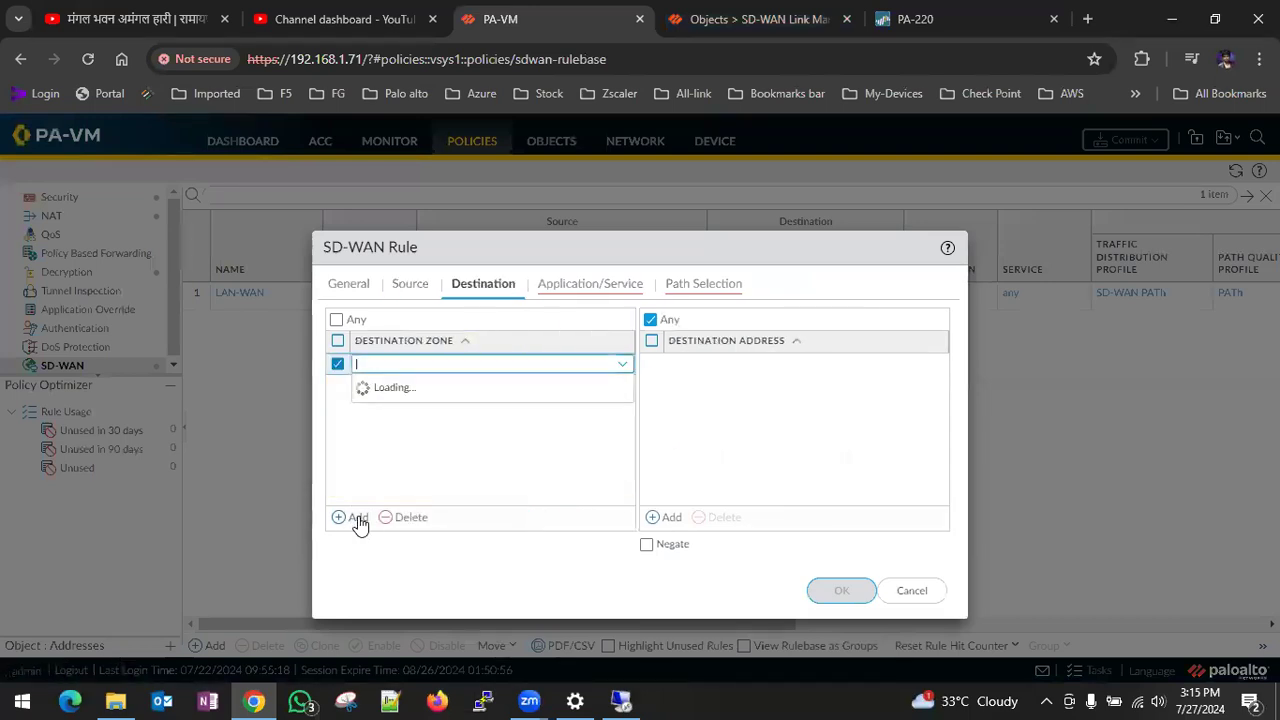
click(409, 436)
- Set the path quality profile of the new SD-WAN rule to SDWAN
click(556, 288)
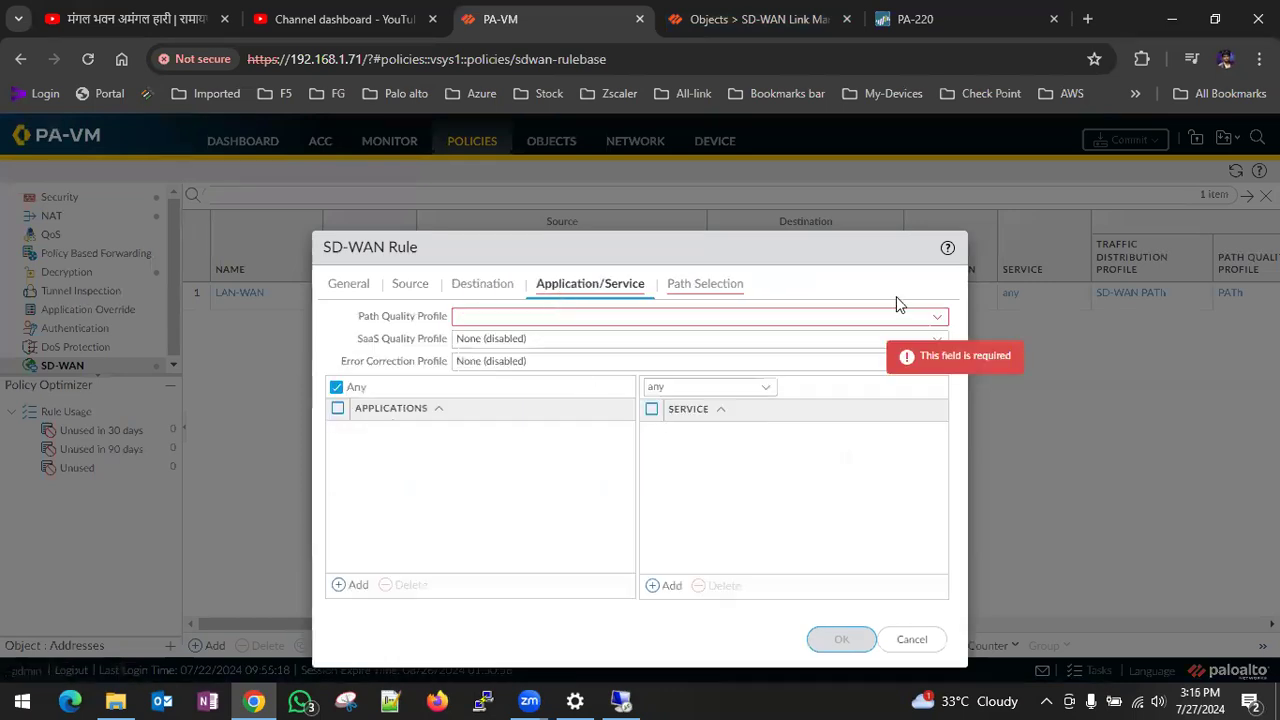
click(936, 318)
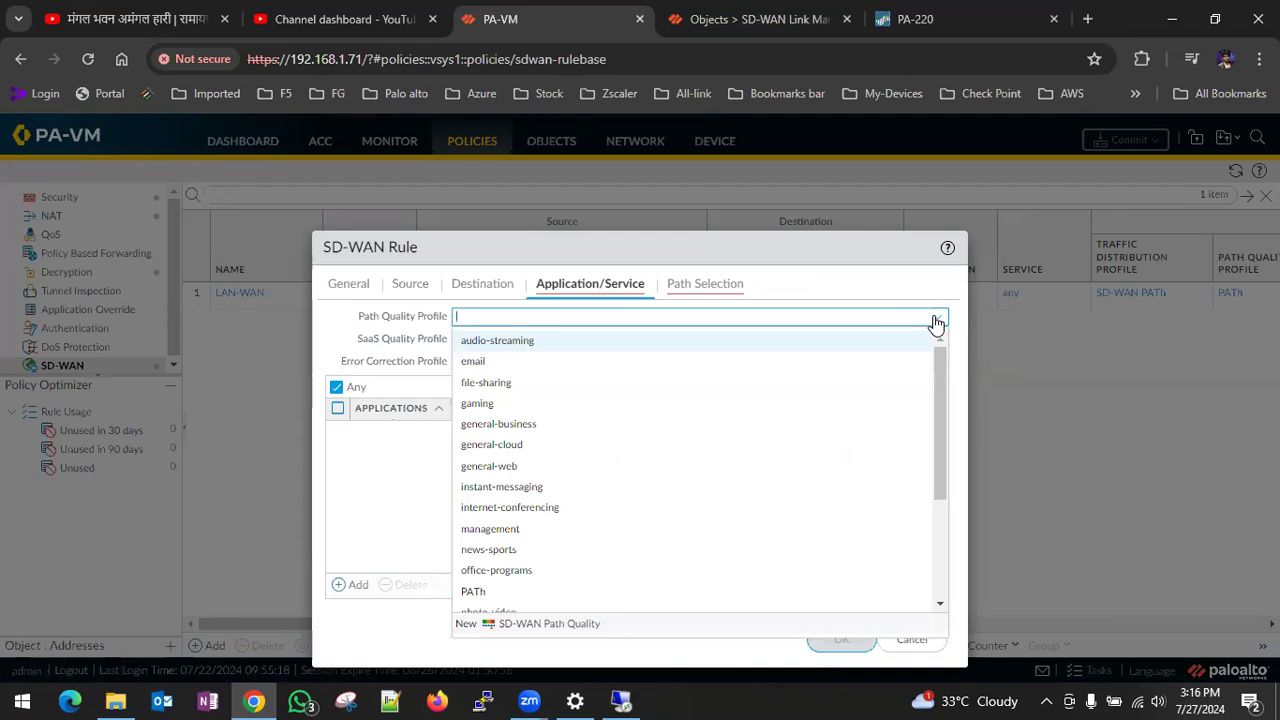
drag(356, 318, 450, 322)
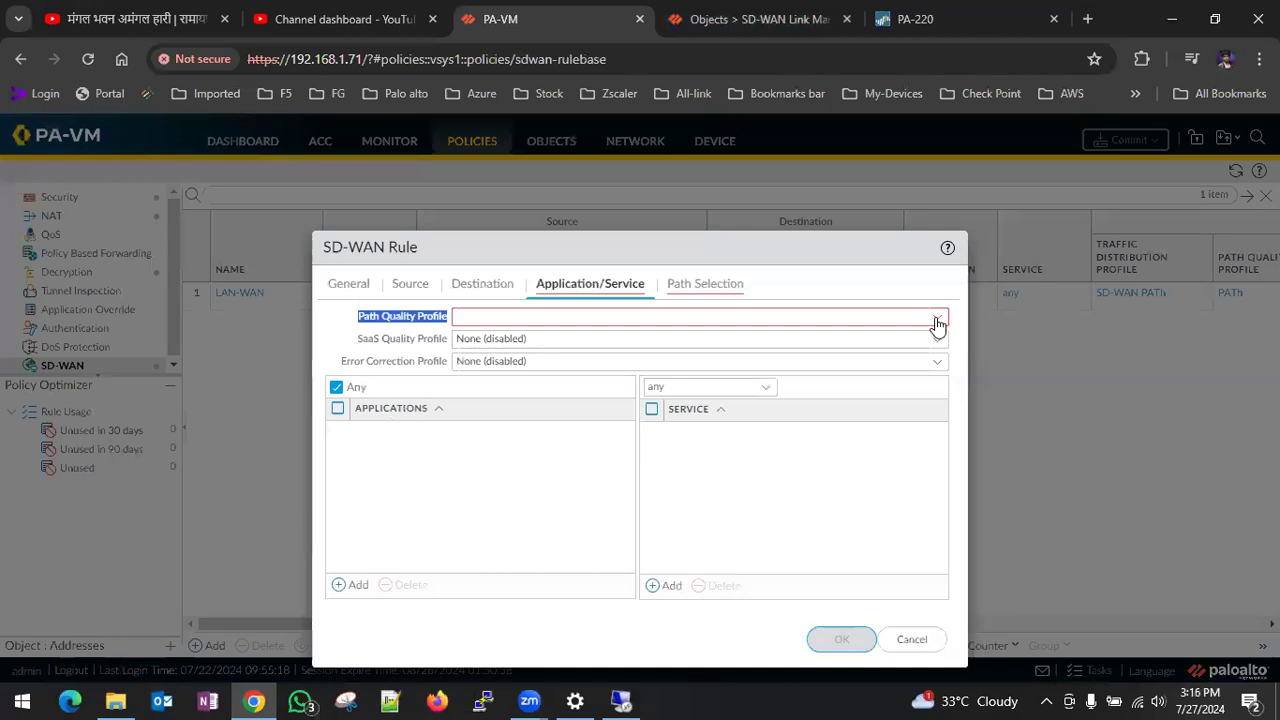
click(577, 320)
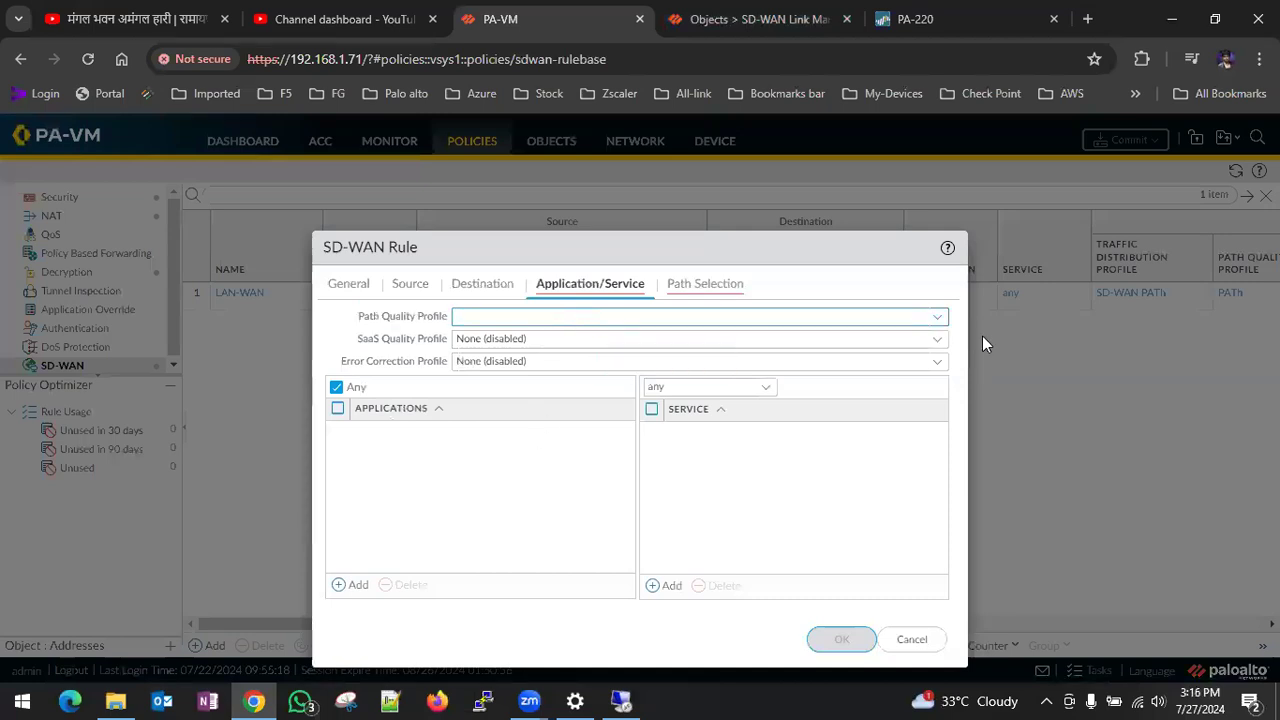
click(935, 325)
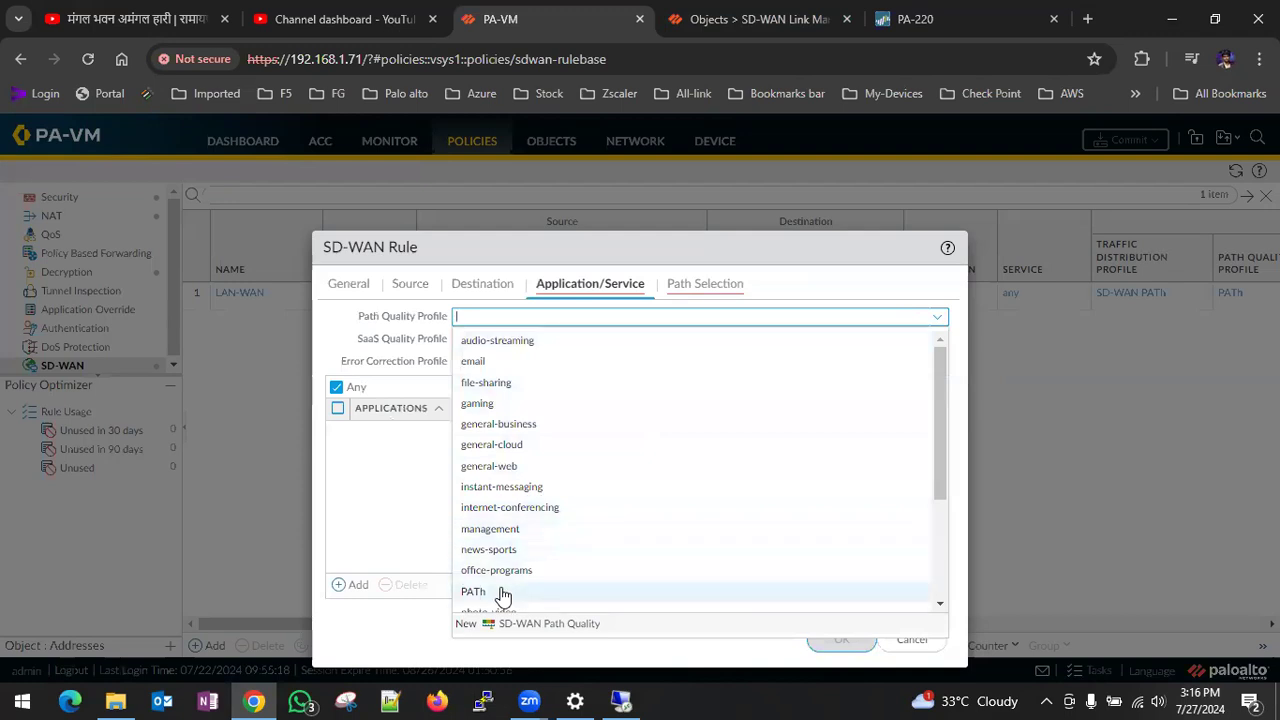
scroll(617, 552, down, 3)
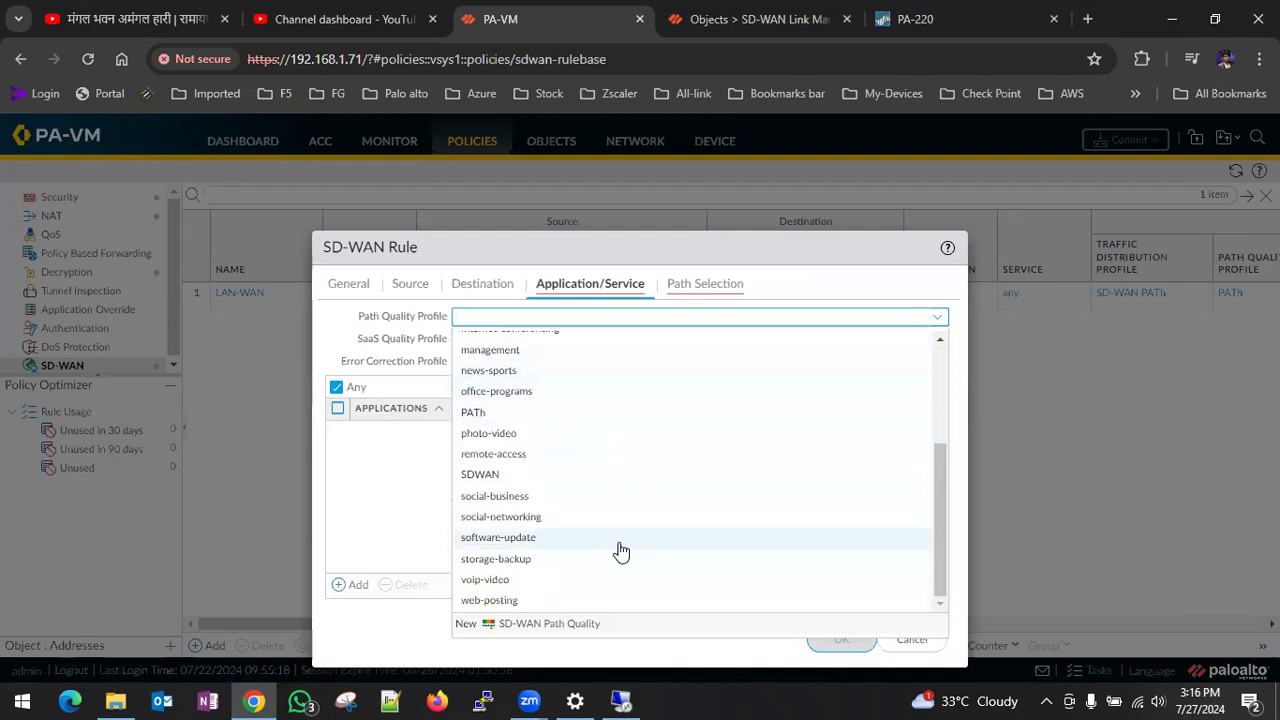
click(503, 478)
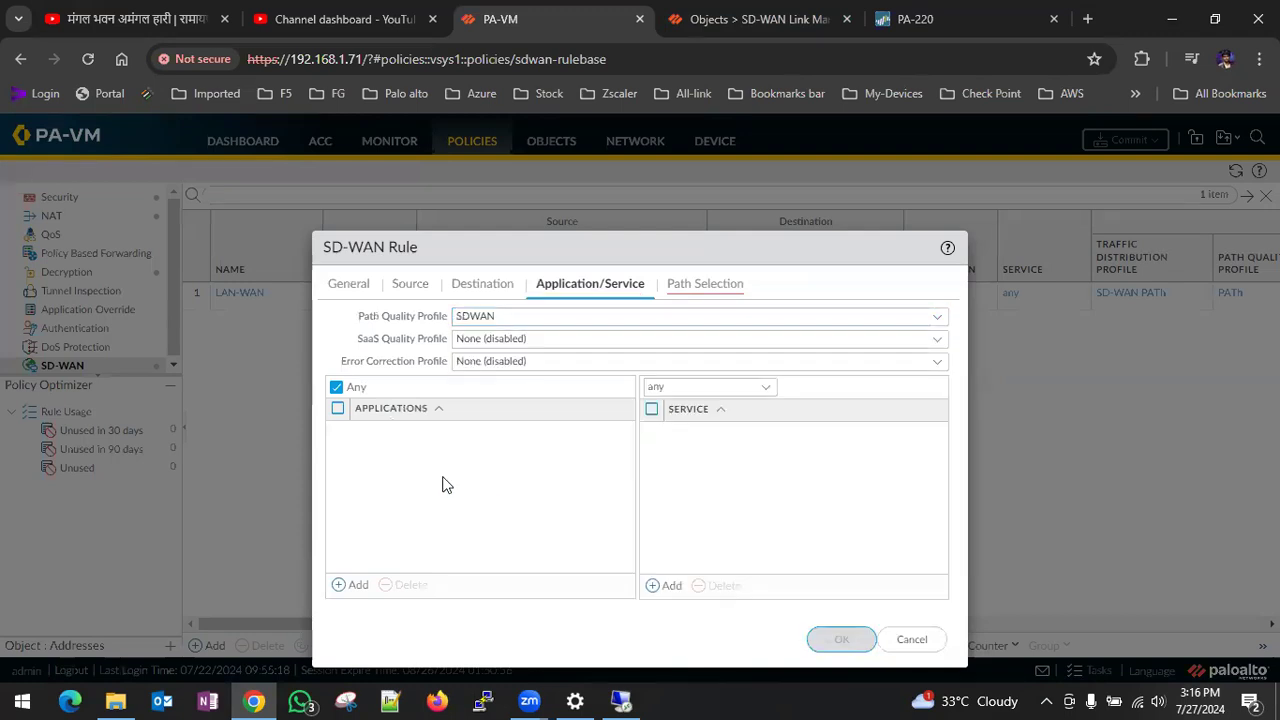
click(355, 586)
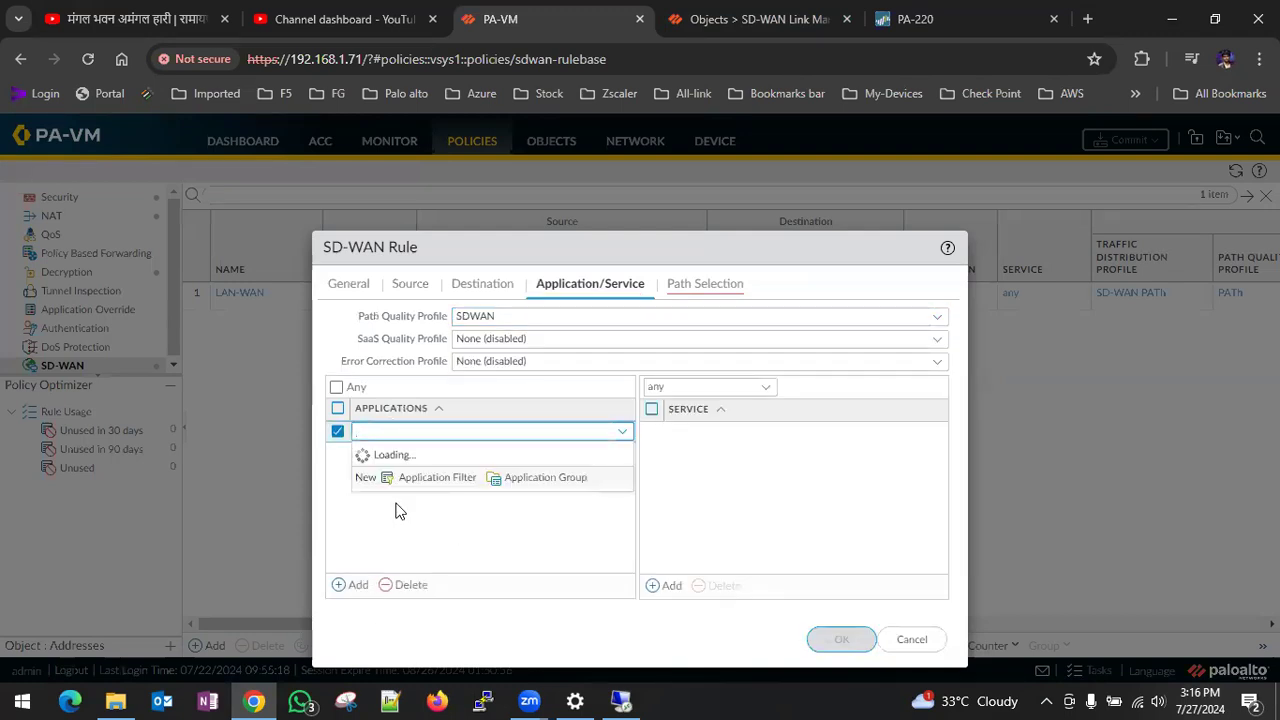
scroll(449, 286, down, 10)
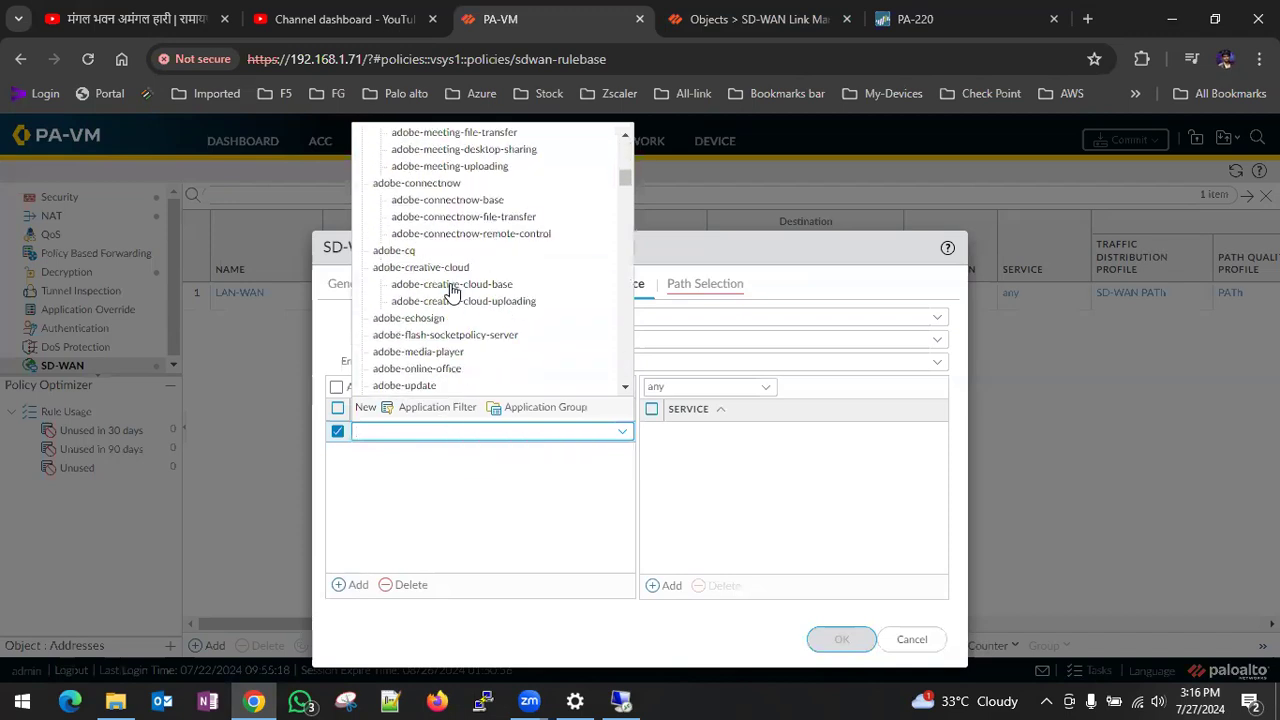
click(759, 518)
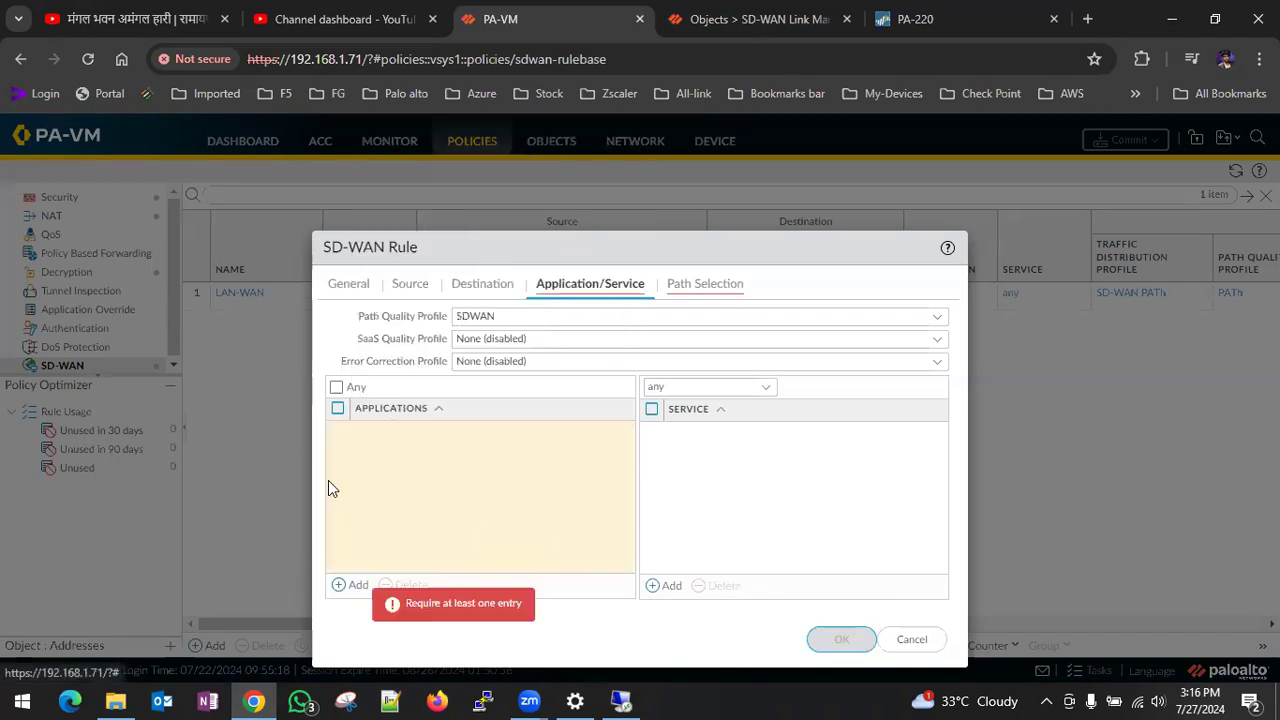
click(337, 390)
click(651, 409)
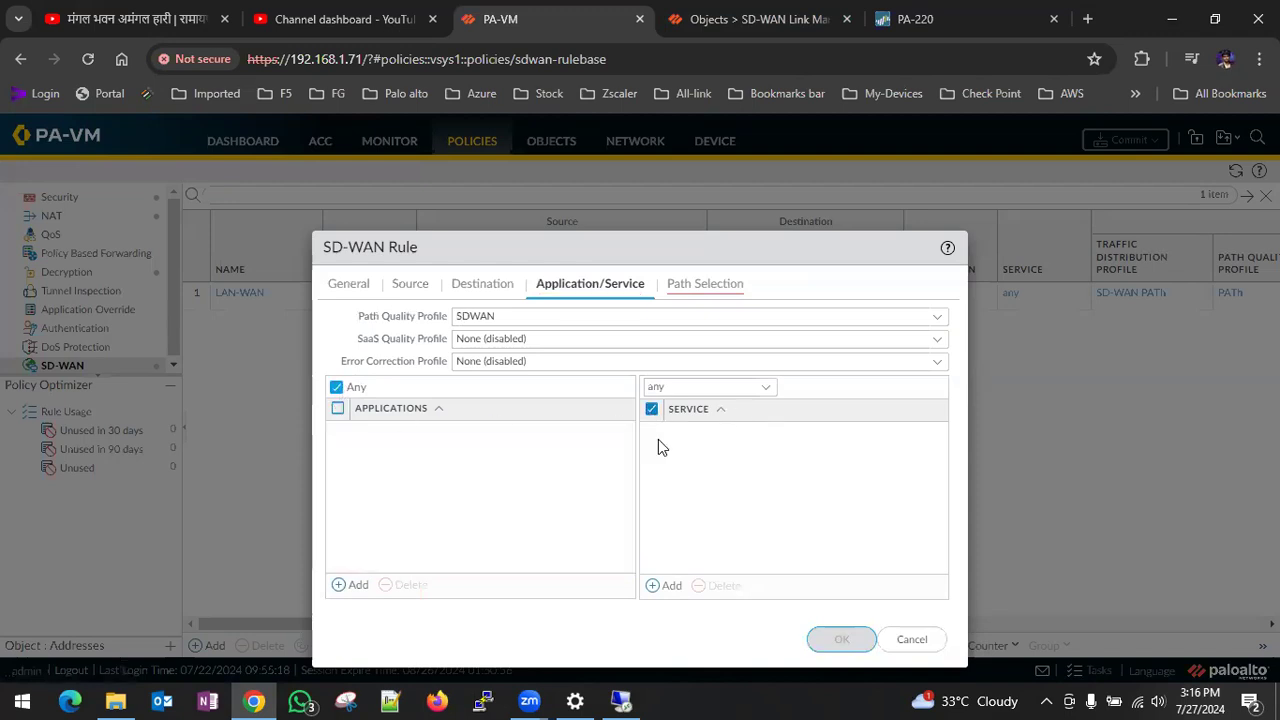
- Assign the SD-WAN PATh traffic distribution profile to the new SD-WAN rule and save the rule
click(688, 287)
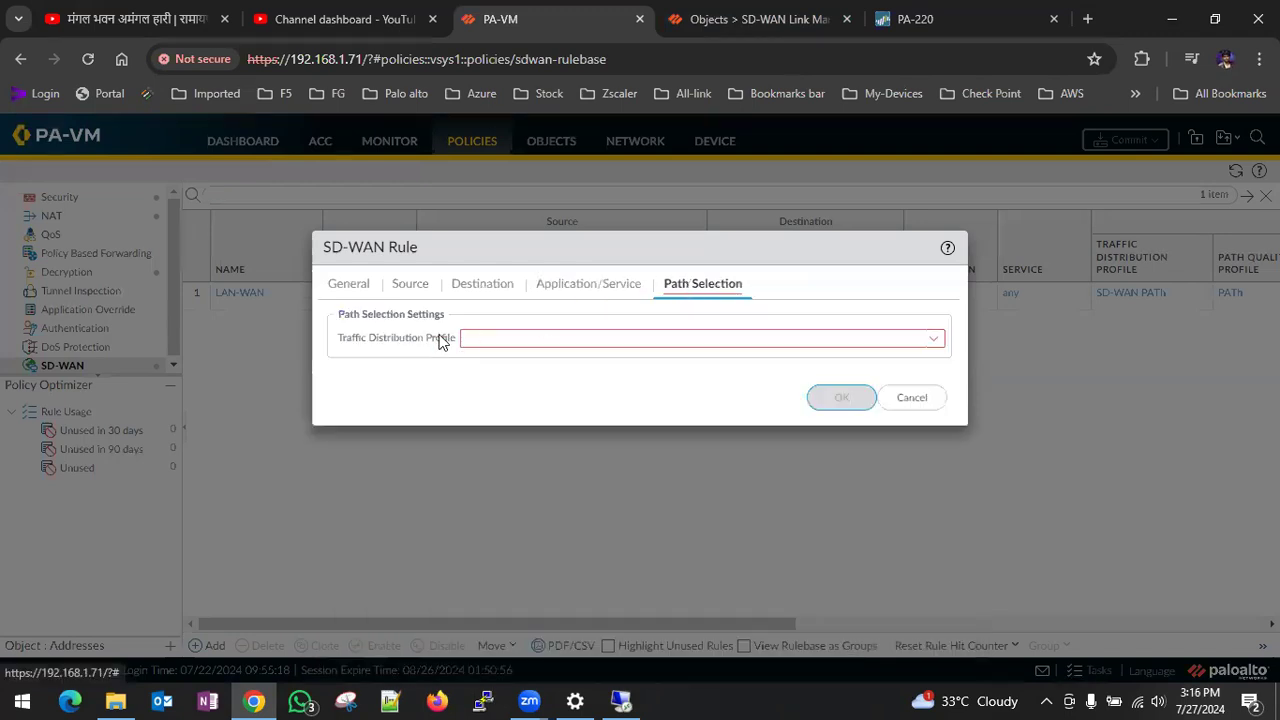
click(932, 340)
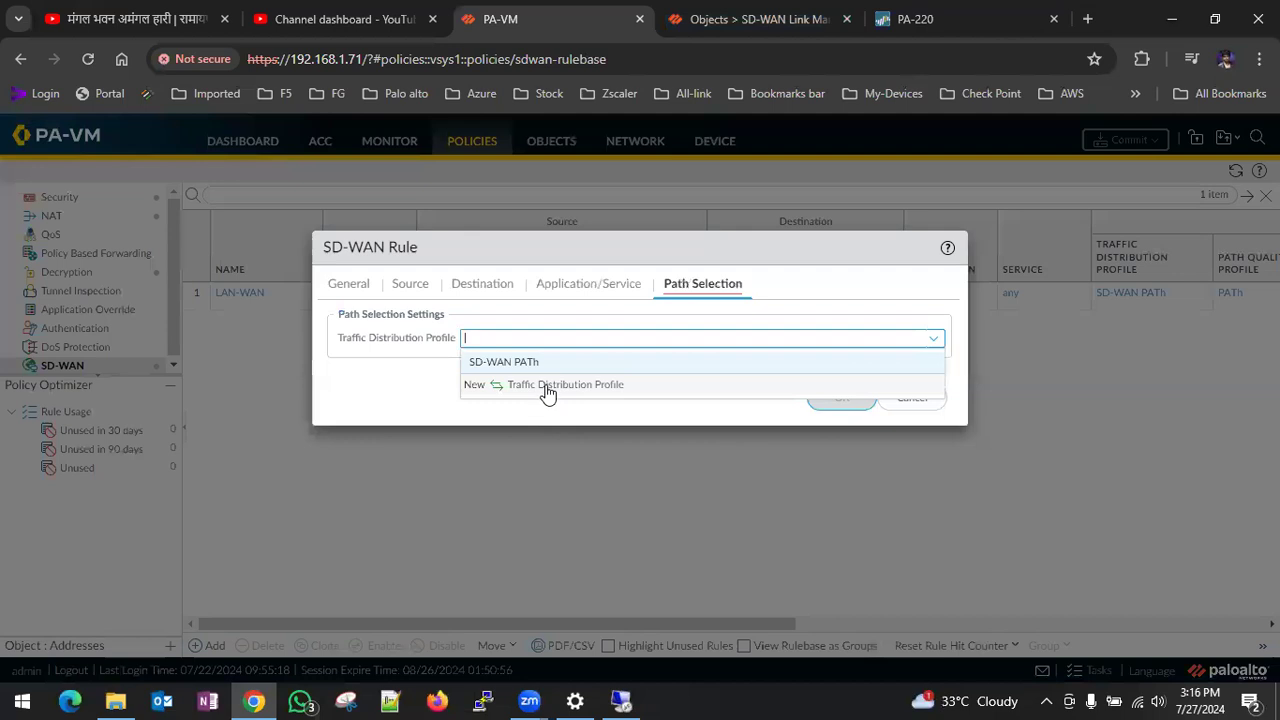
click(518, 365)
click(842, 399)
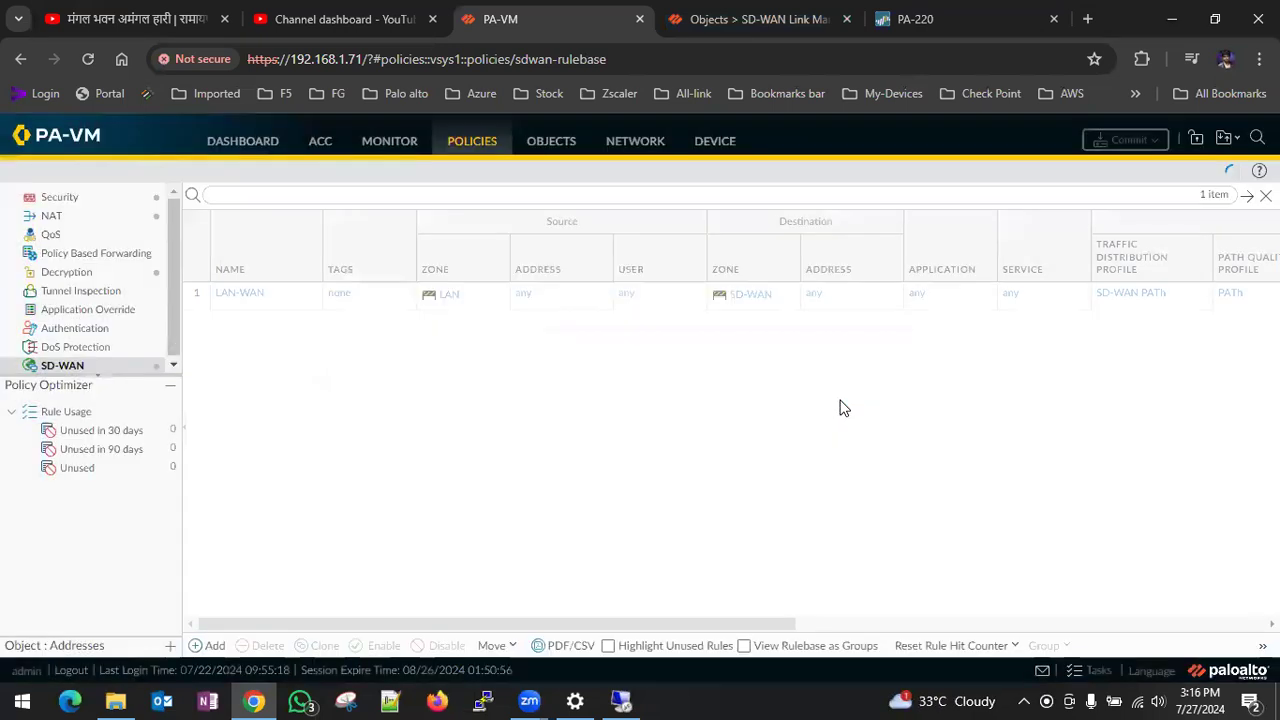
- Commit the new DMZ-WAN SD-WAN rule, close the commit status and check the hit counts of the SD-WAN rules
click(1123, 140)
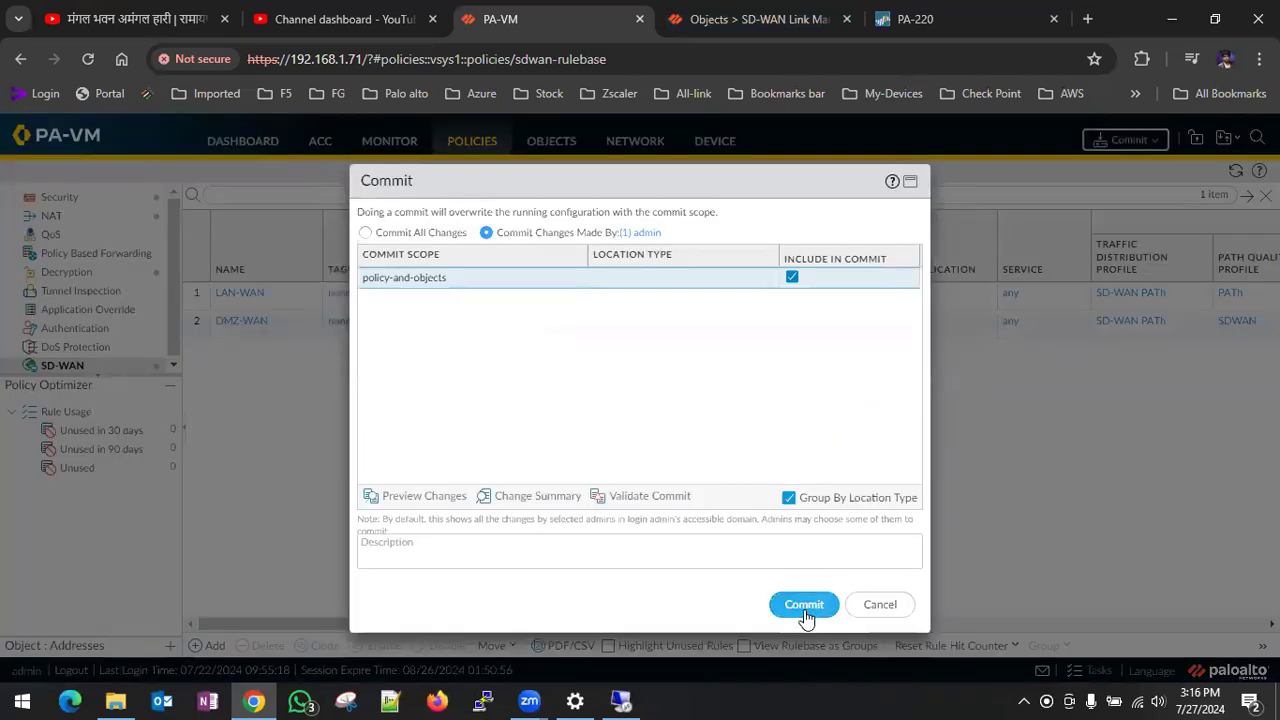
click(804, 604)
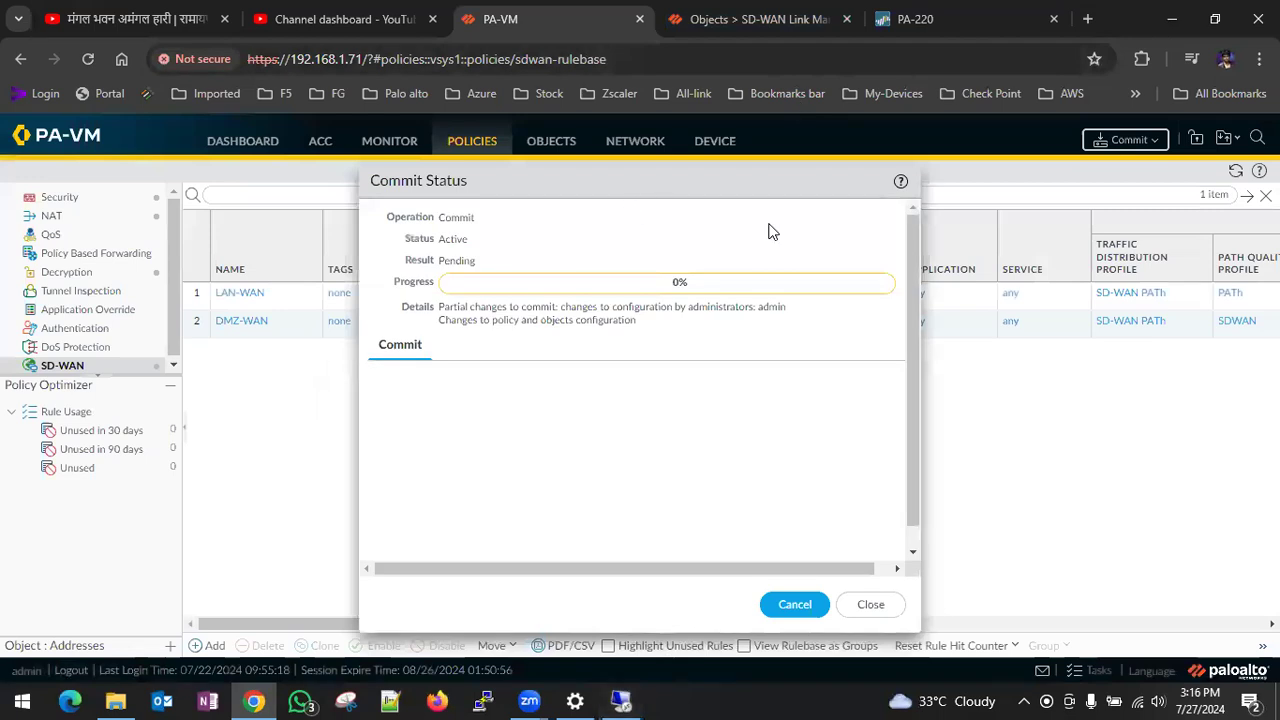
click(826, 604)
drag(766, 626, 1039, 629)
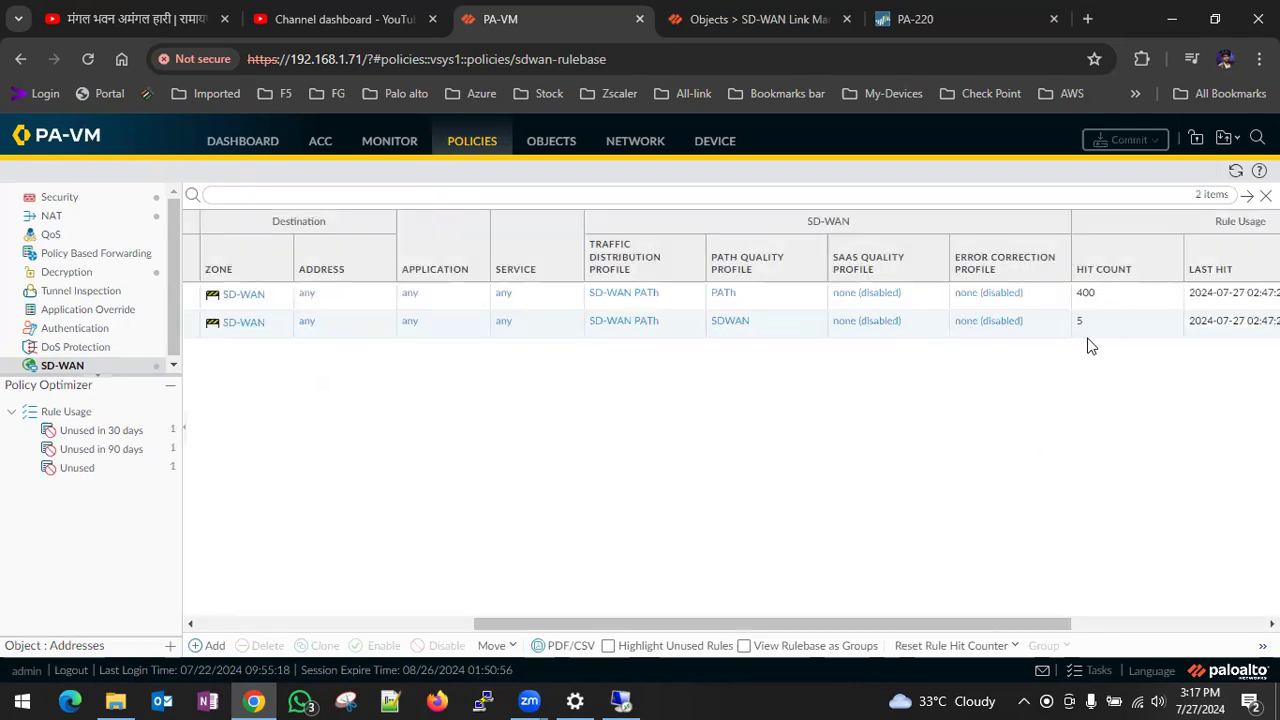
- Switch to the LDAP-Ser-FW virtual machine, check the continuous ping to 8.8.8.8 and reload the what is my ip results
click(621, 701)
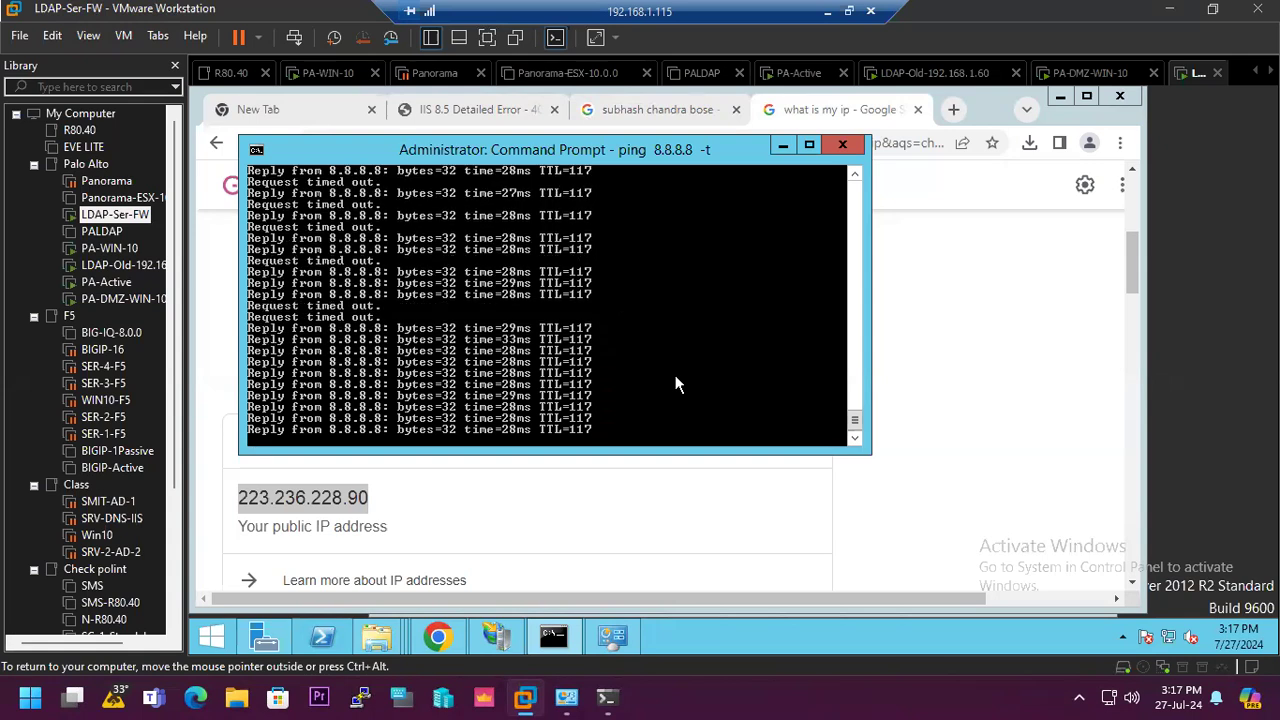
click(895, 143)
click(277, 143)
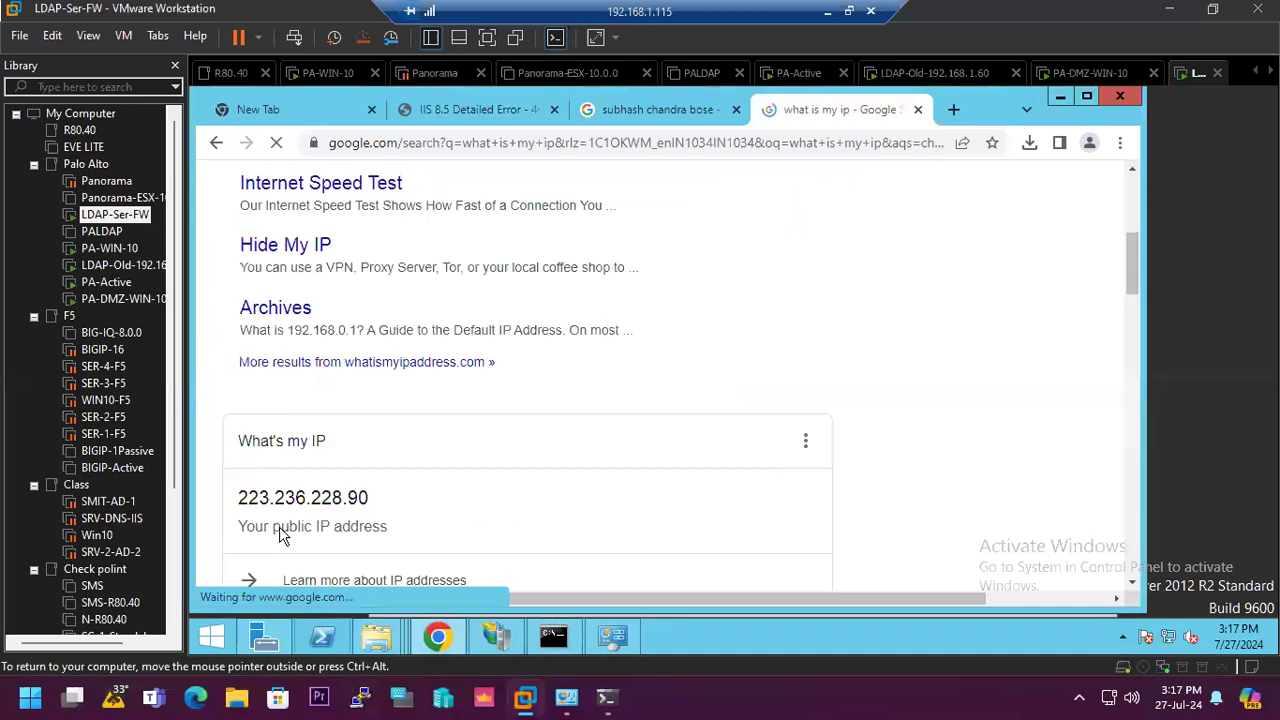
- Return to the PA-VM firewall and review the Ethernet interfaces and the traffic log filtered on source 192.168.75.10
click(828, 12)
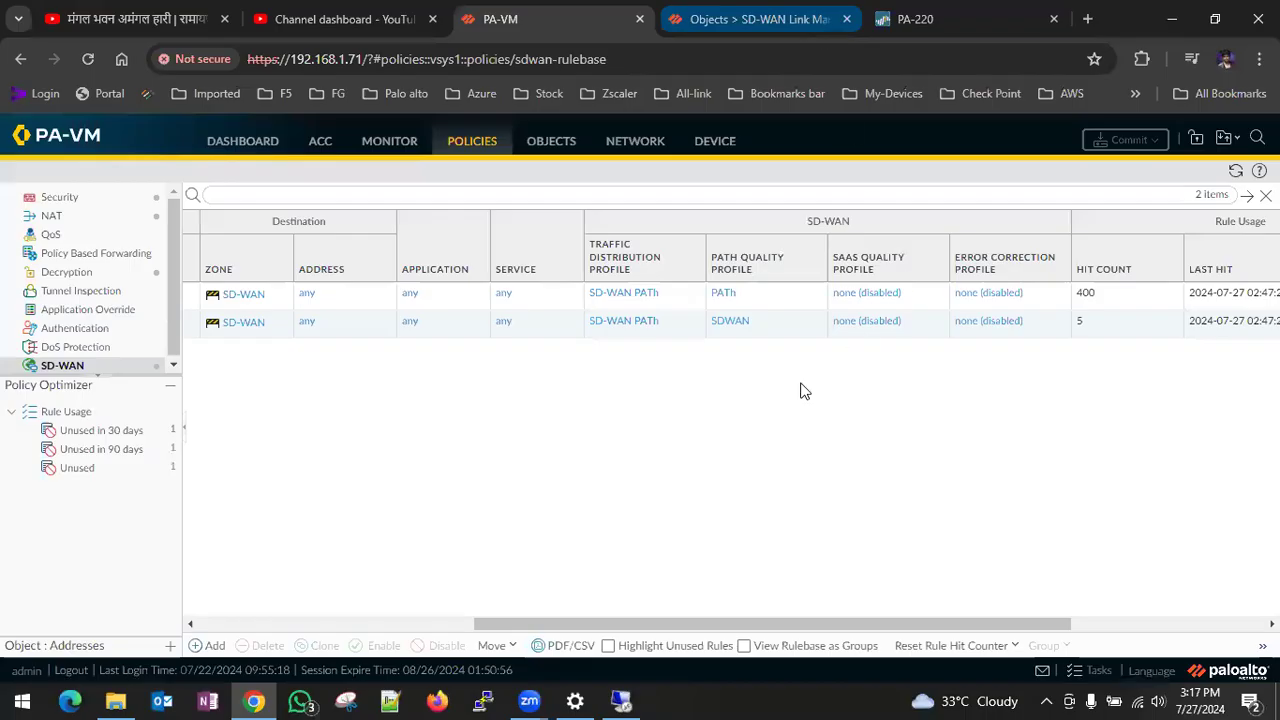
click(623, 143)
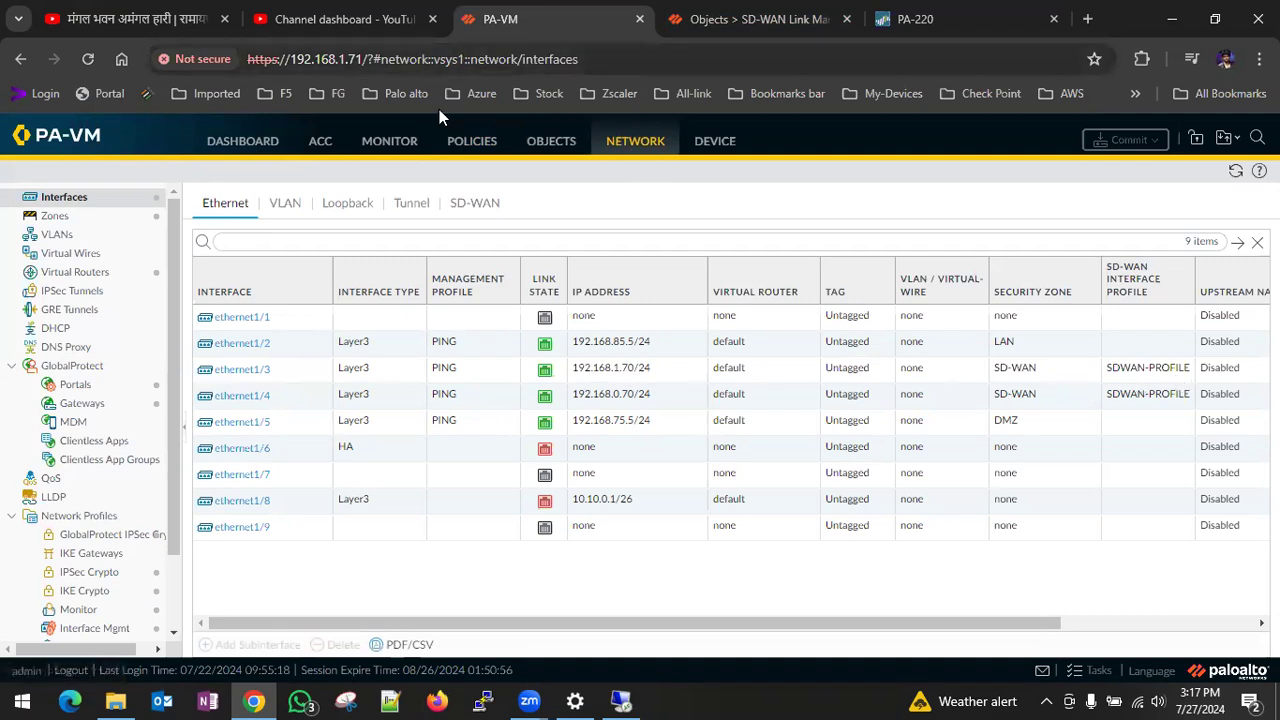
click(409, 148)
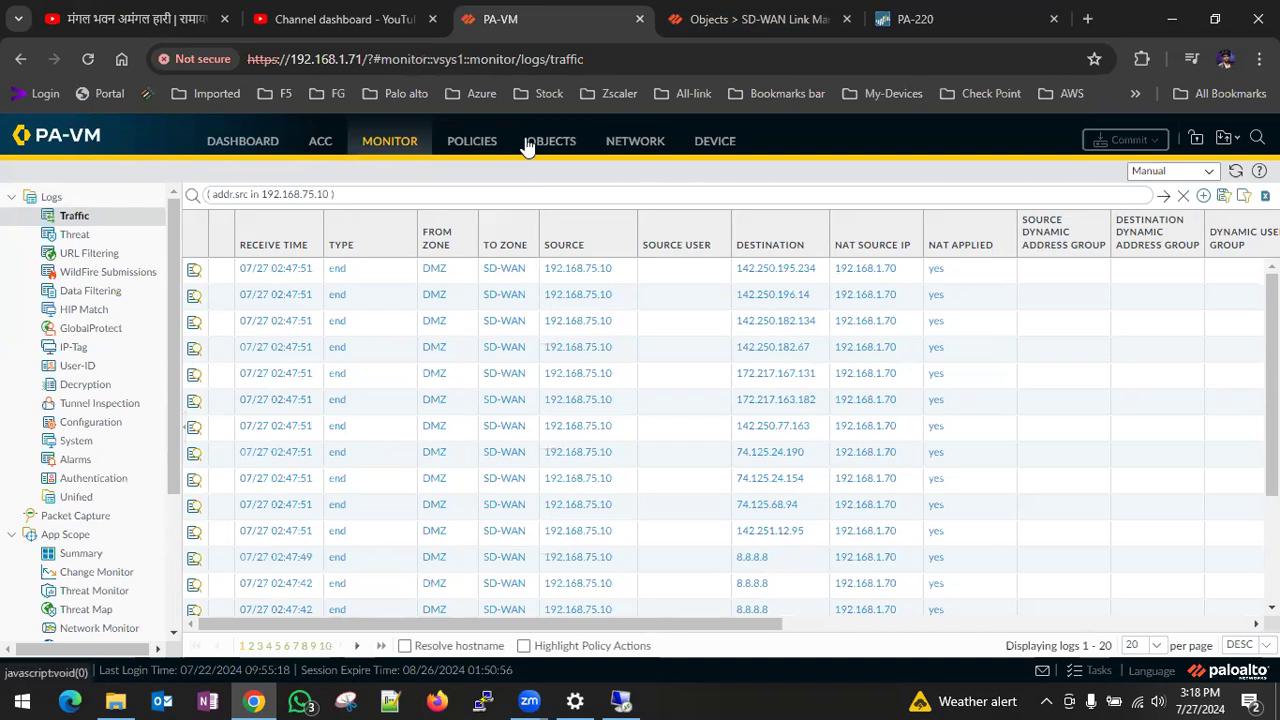
- Change the link state of interface ethernet1/3 in its advanced settings and commit the change
click(611, 148)
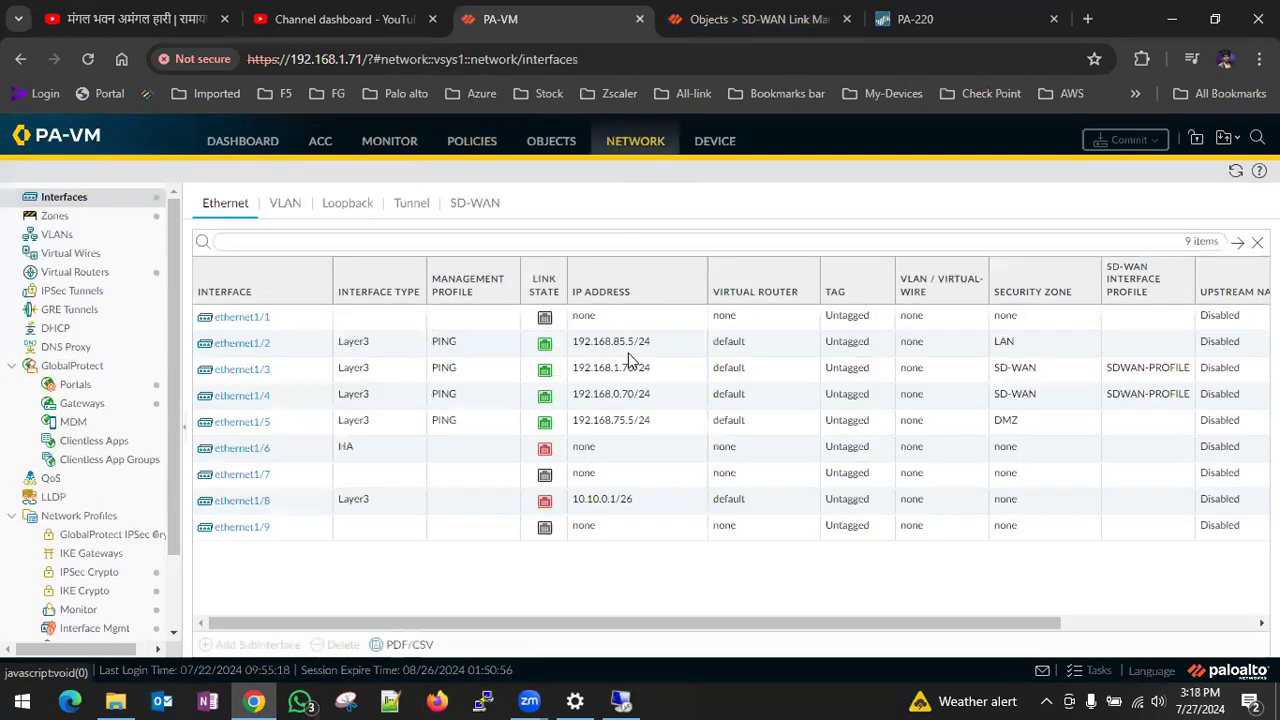
click(248, 369)
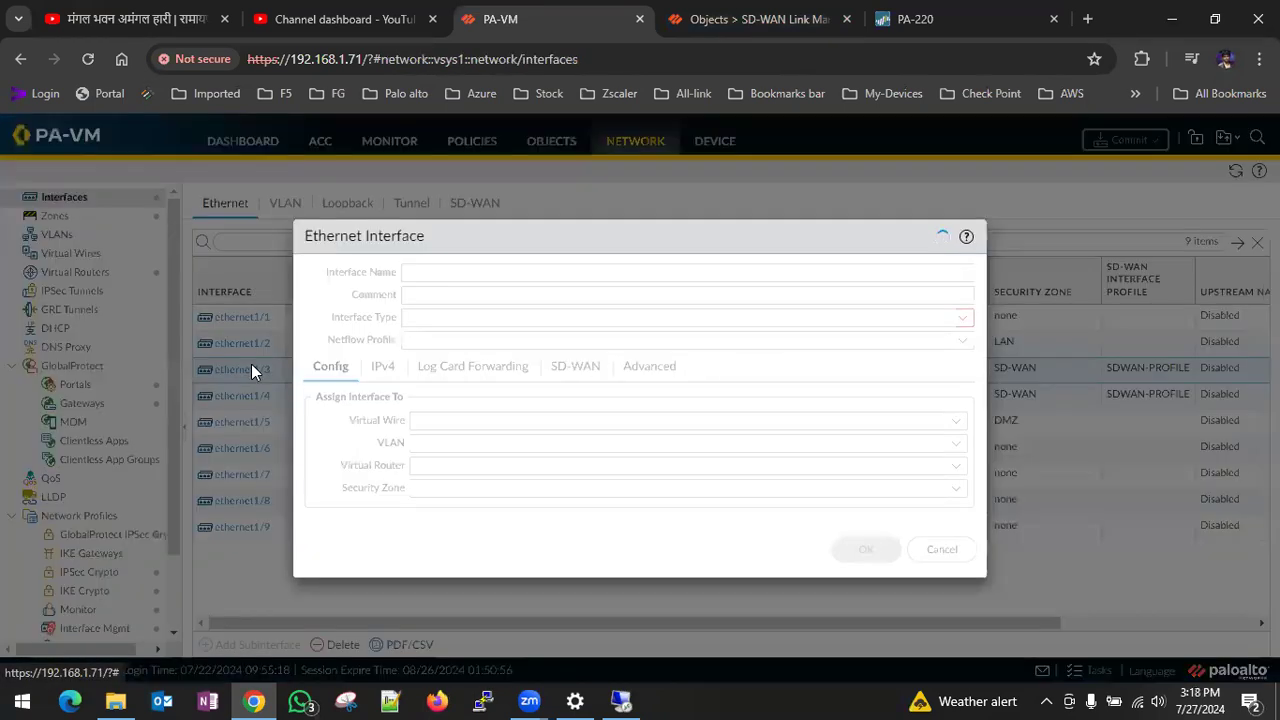
click(576, 366)
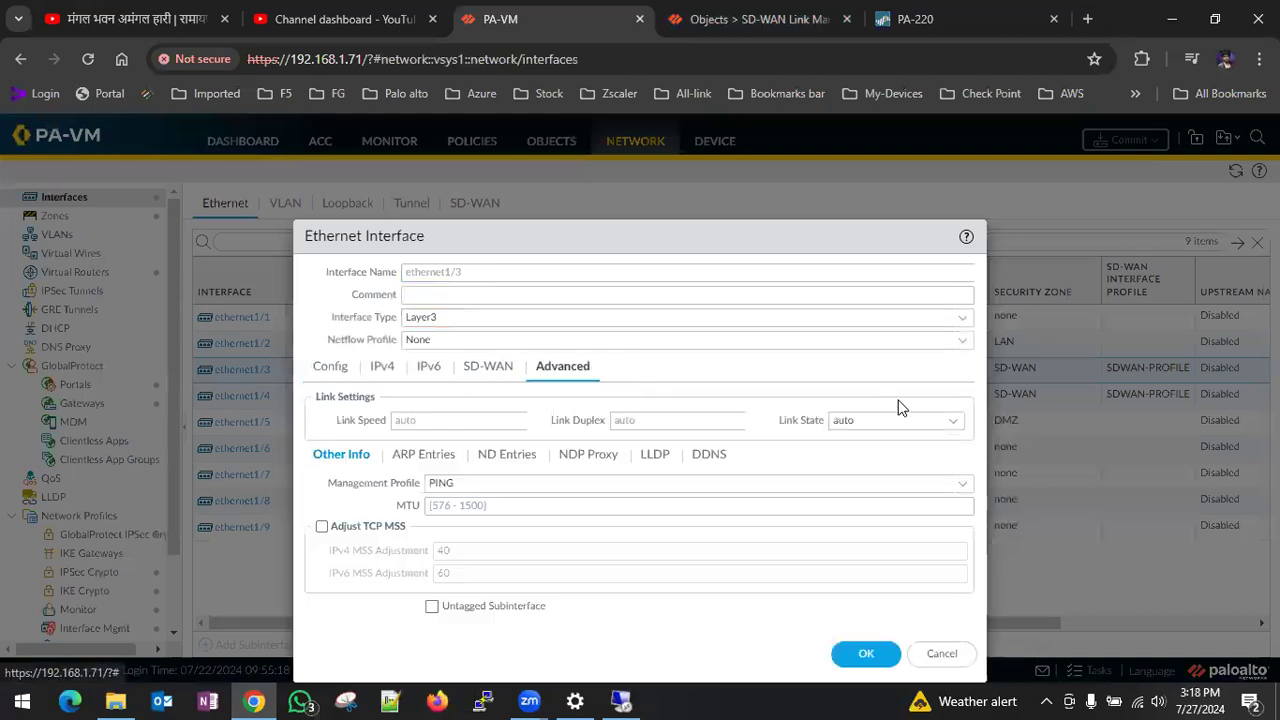
click(951, 423)
click(850, 487)
click(866, 653)
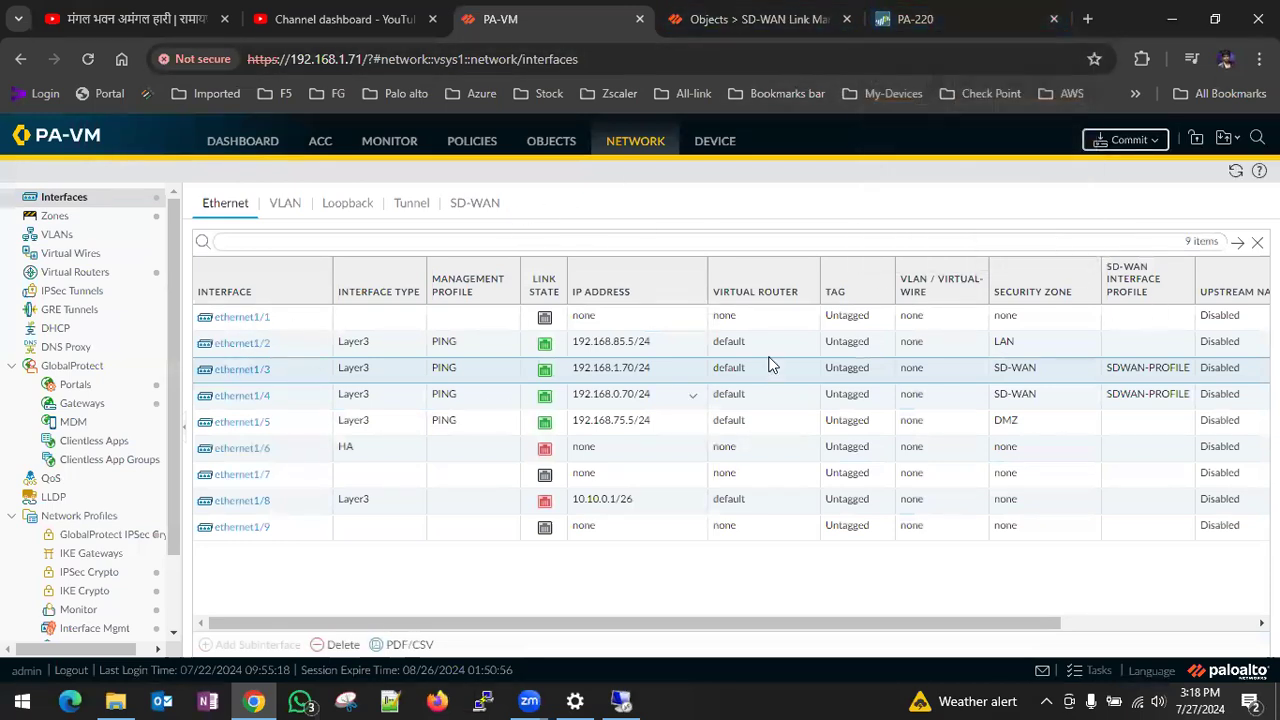
click(1122, 142)
click(806, 606)
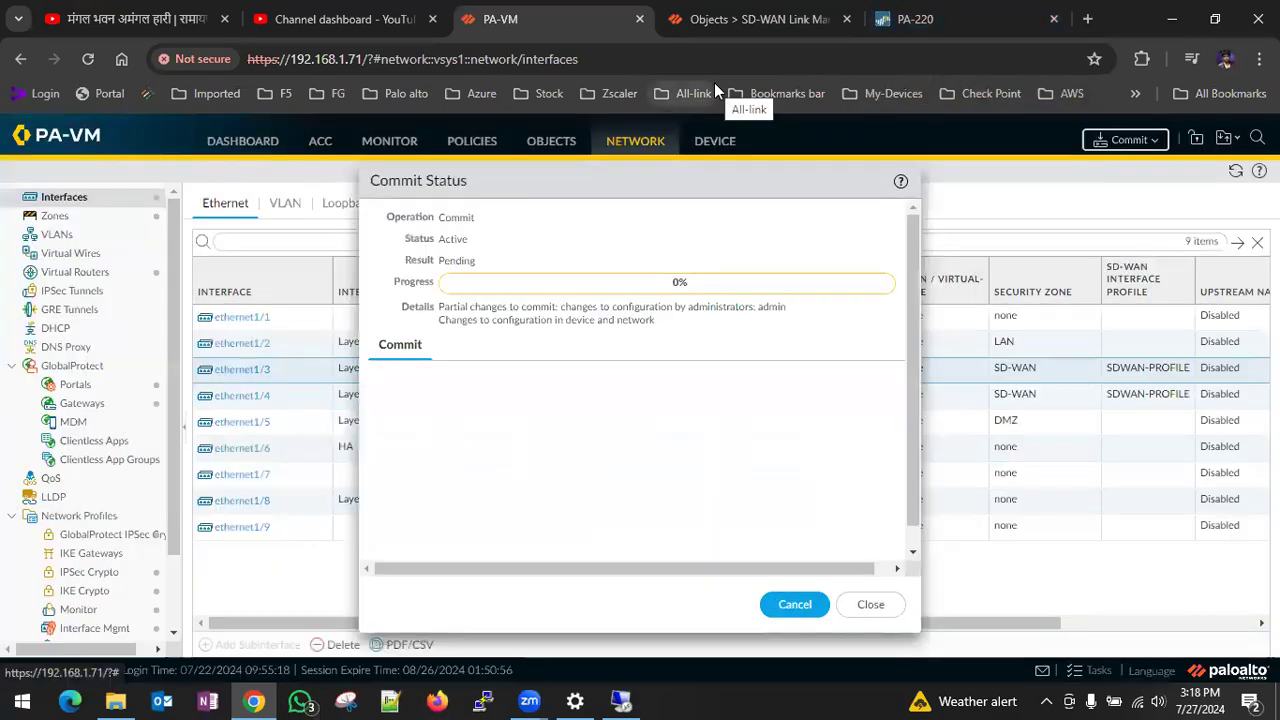
- On the LDAP-Ser-FW virtual machine, reload the what is my ip page after the interface change and monitor the ping to 8.8.8.8
click(621, 700)
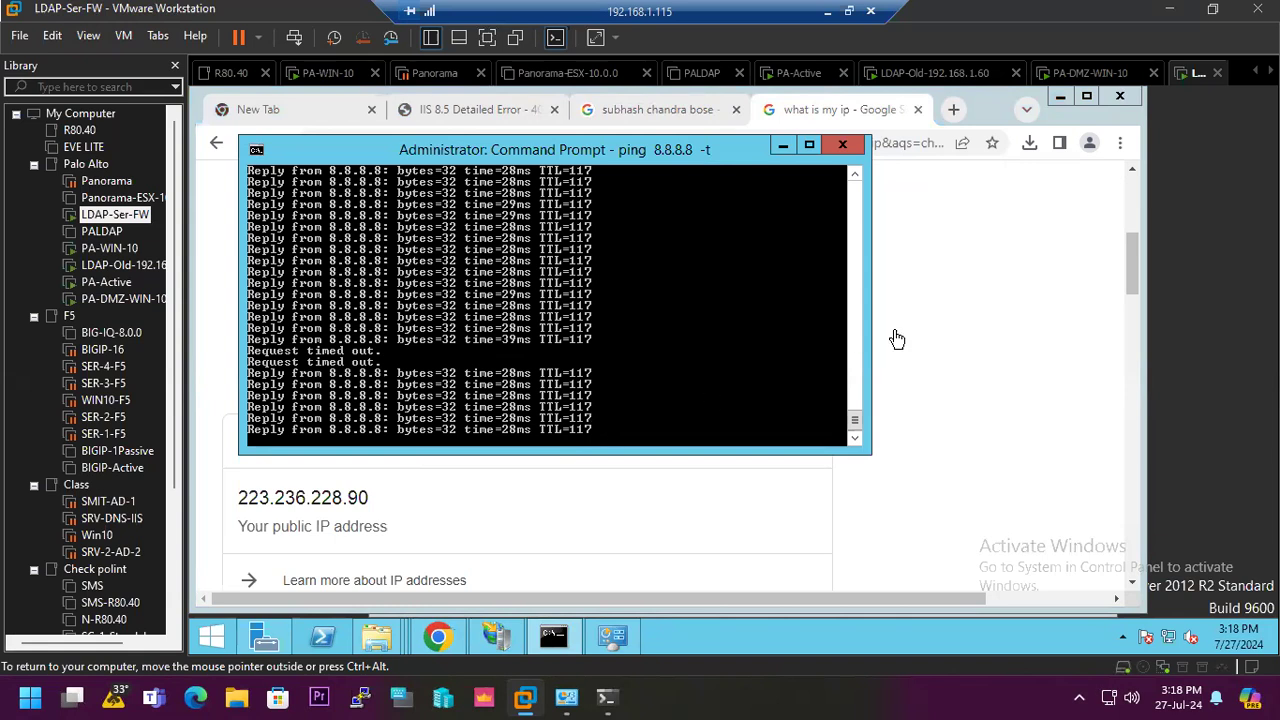
drag(550, 158, 738, 180)
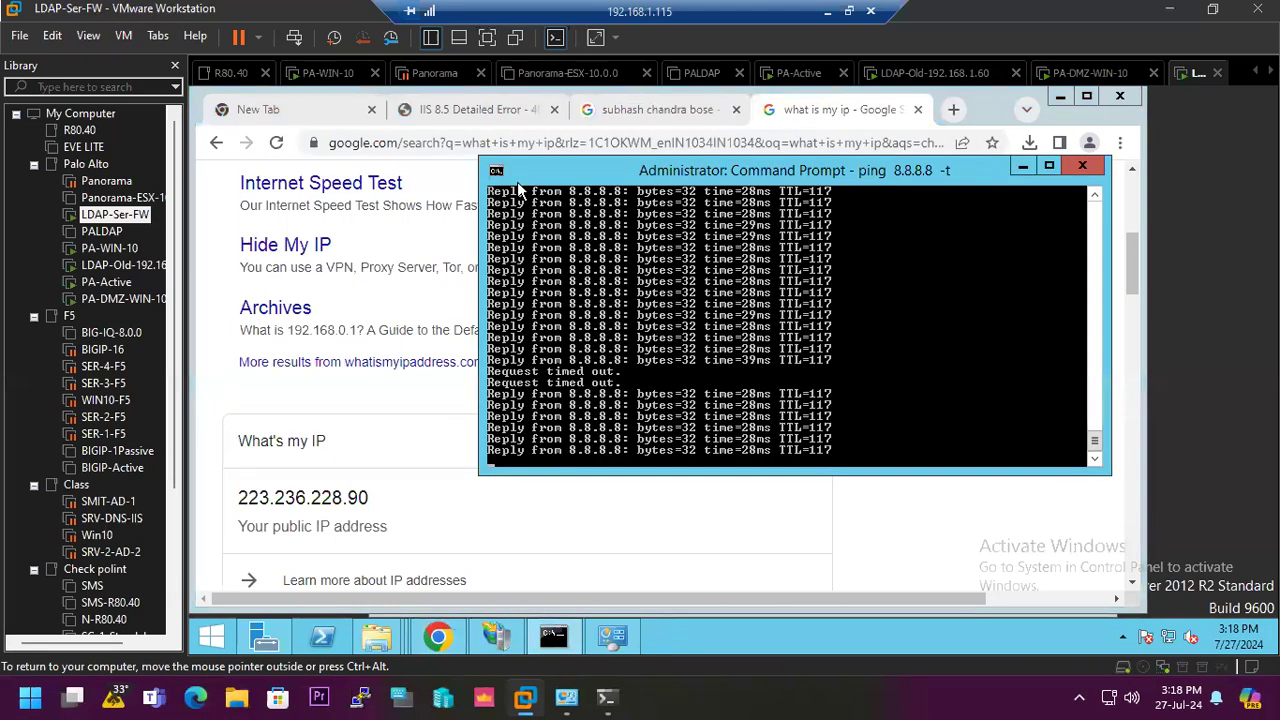
click(266, 143)
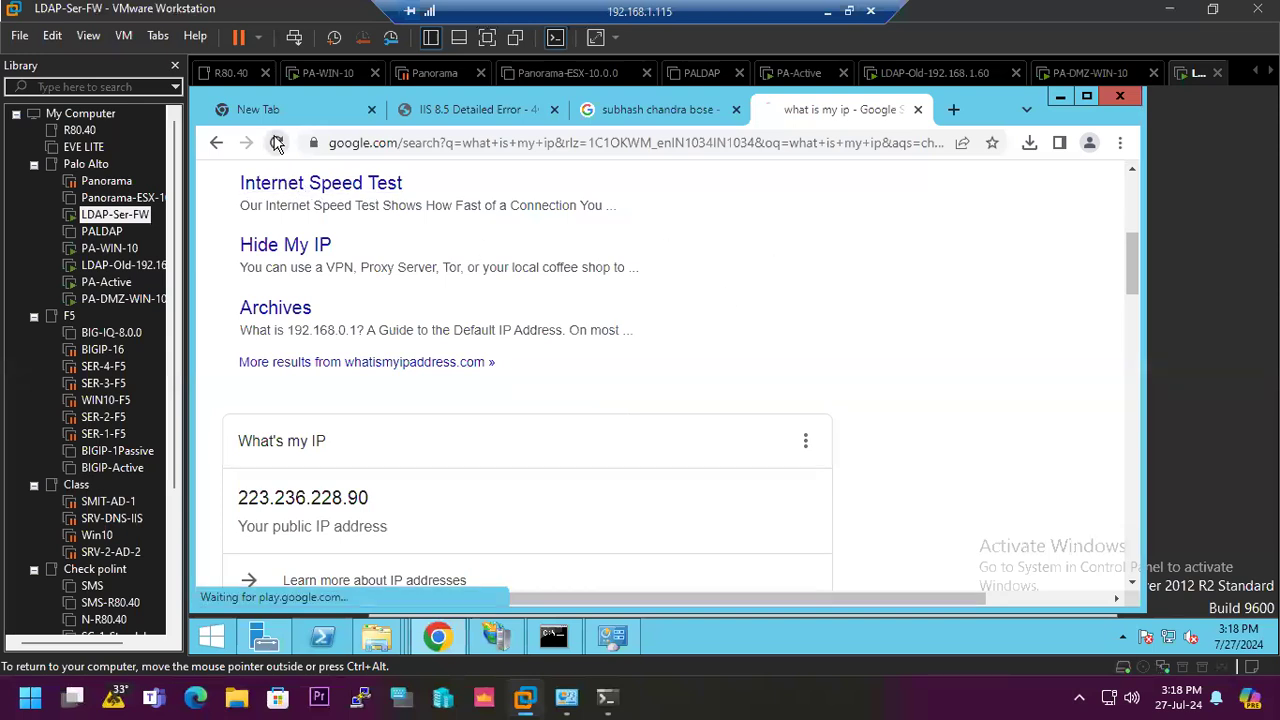
click(276, 143)
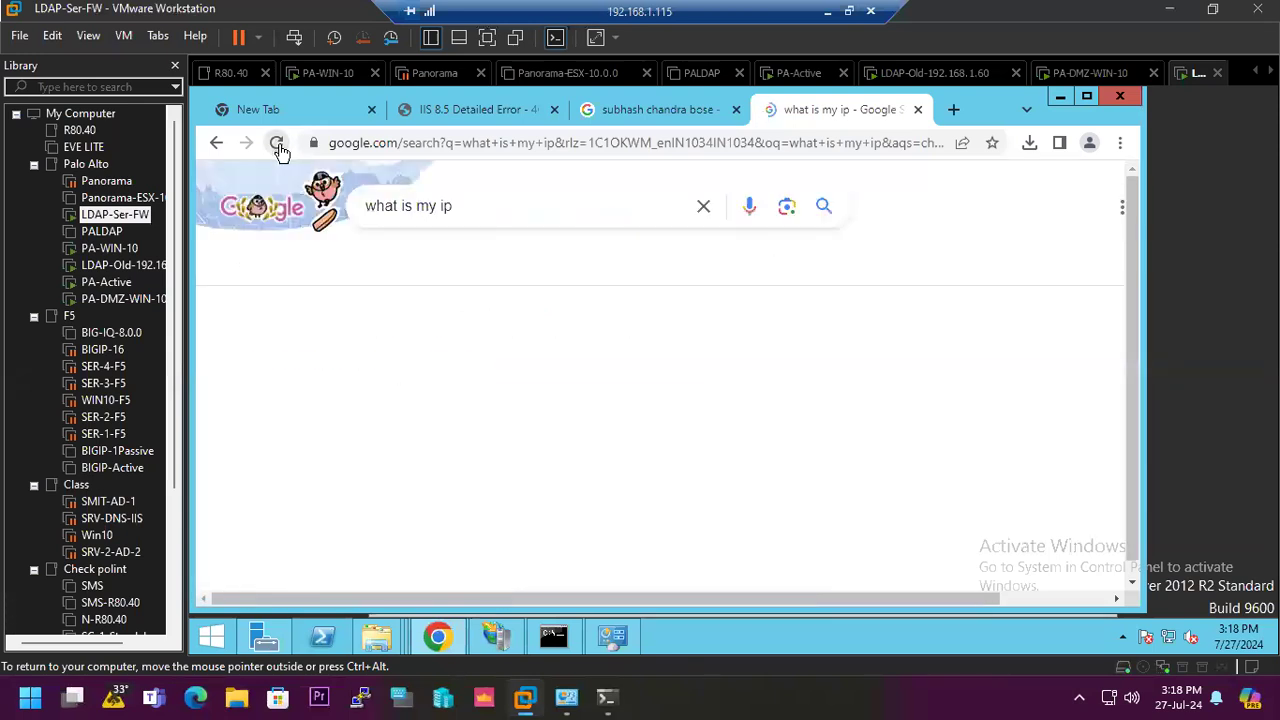
click(553, 636)
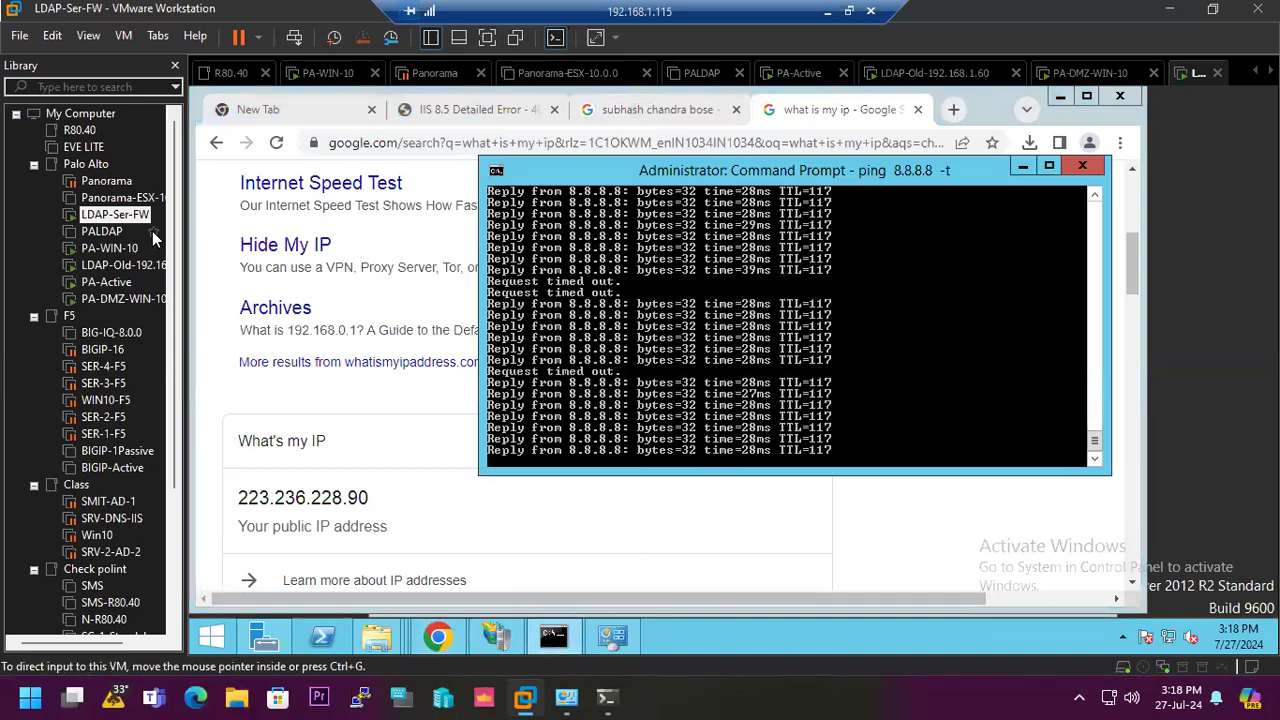
click(278, 144)
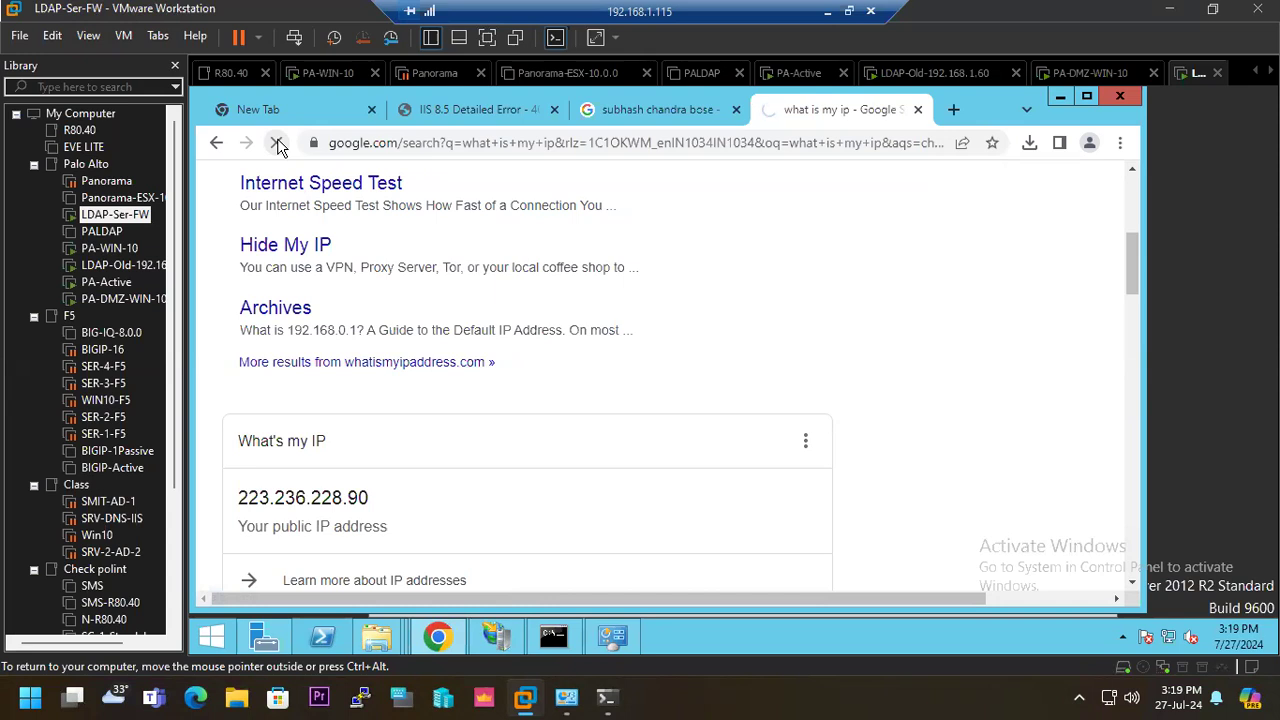
mouse_move(565, 640)
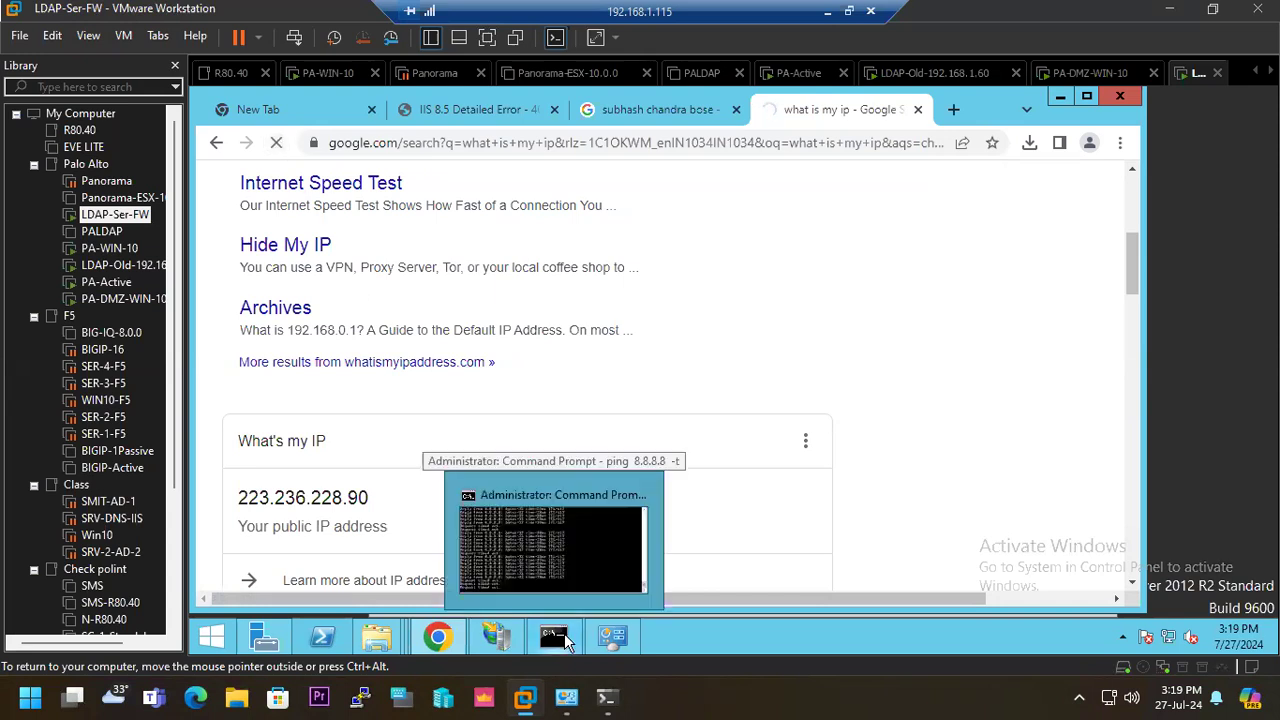
click(577, 498)
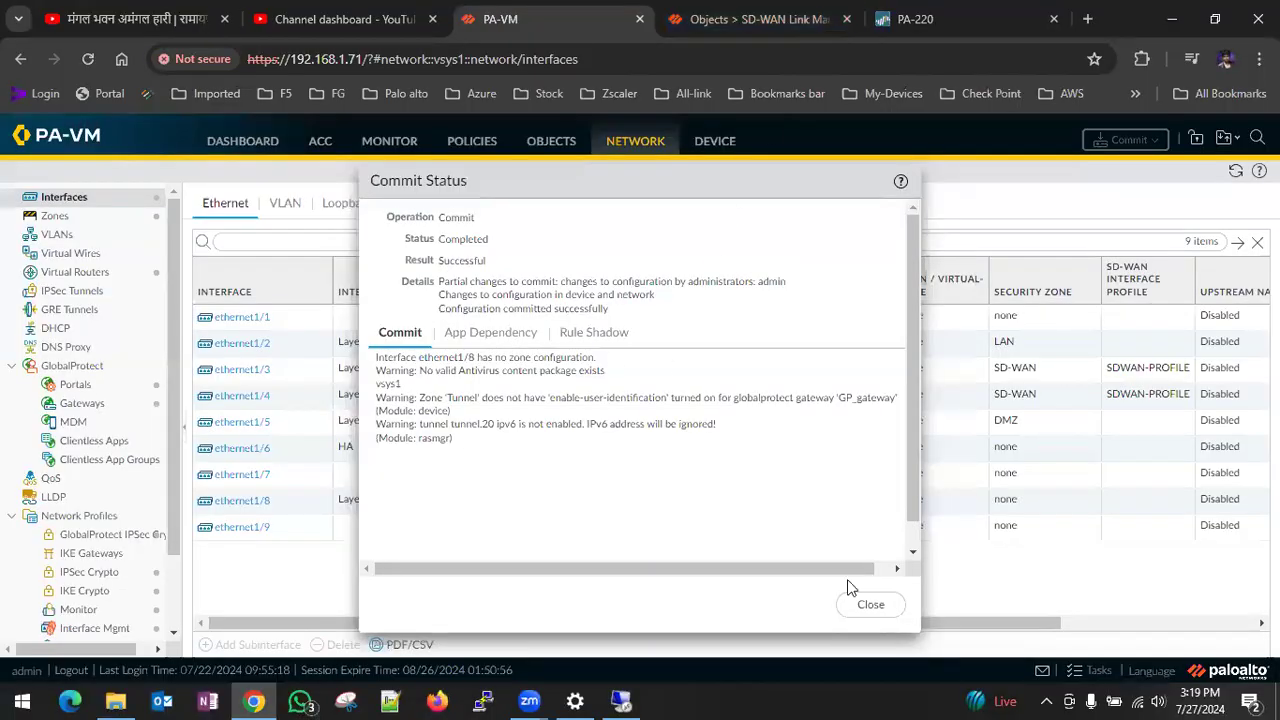
- Dismiss the commit status and refresh the traffic log filtered on source 192.168.75.10 to check its NAT source IP
click(868, 608)
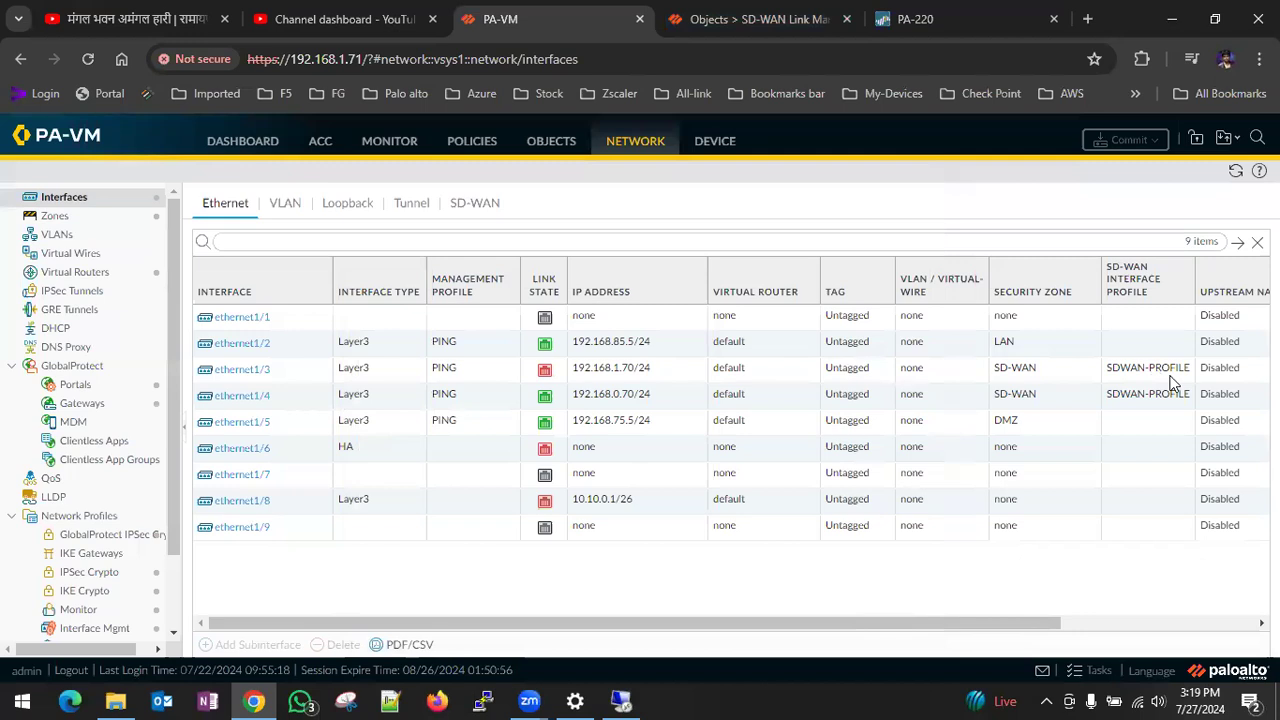
click(389, 155)
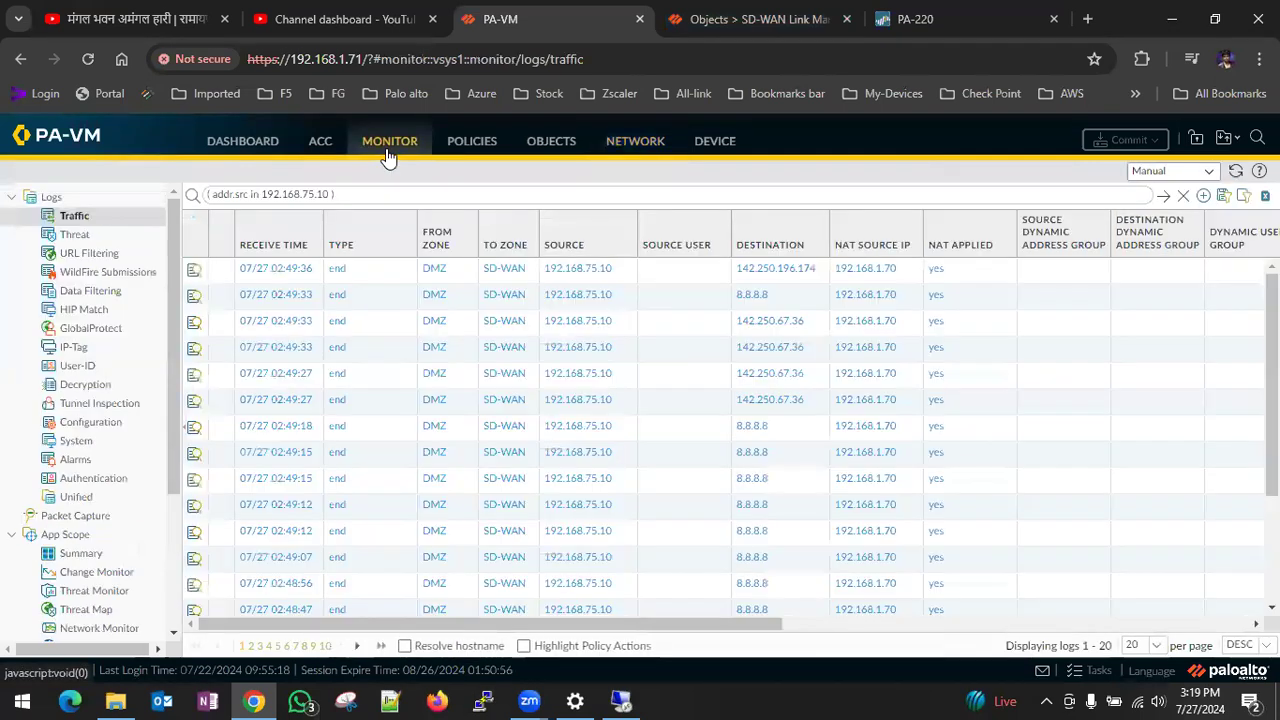
click(1163, 195)
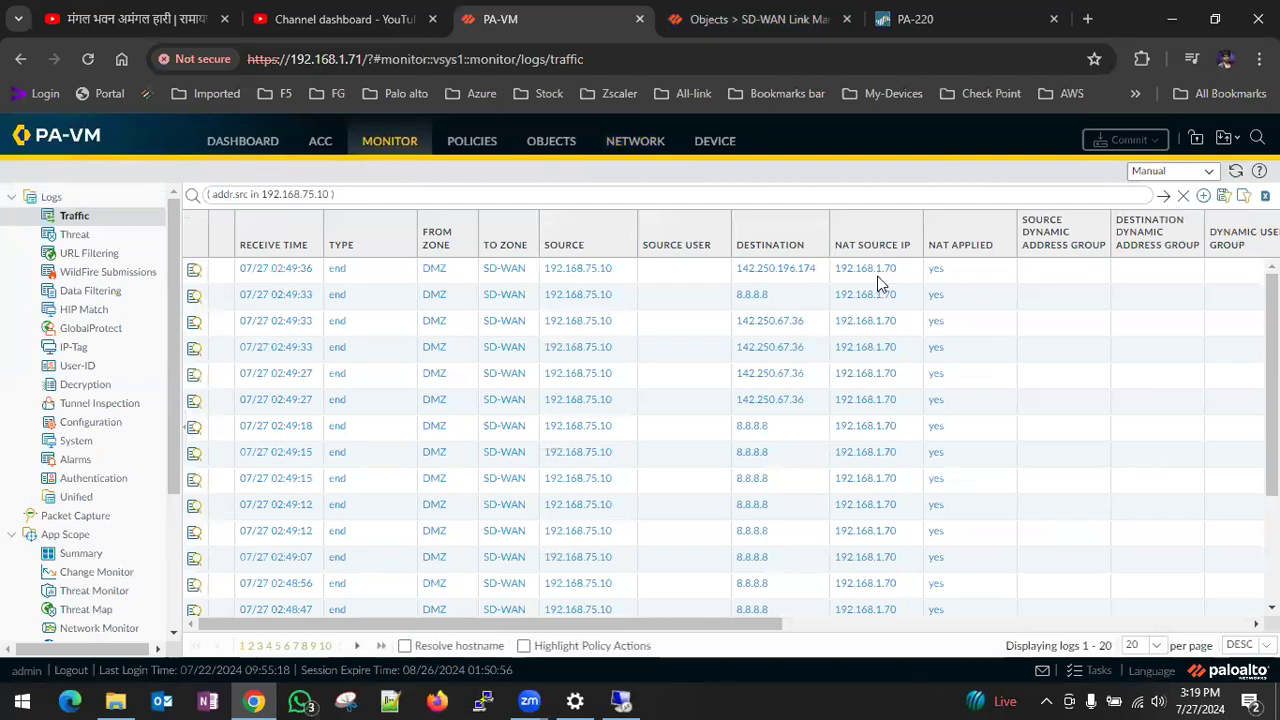
click(1163, 197)
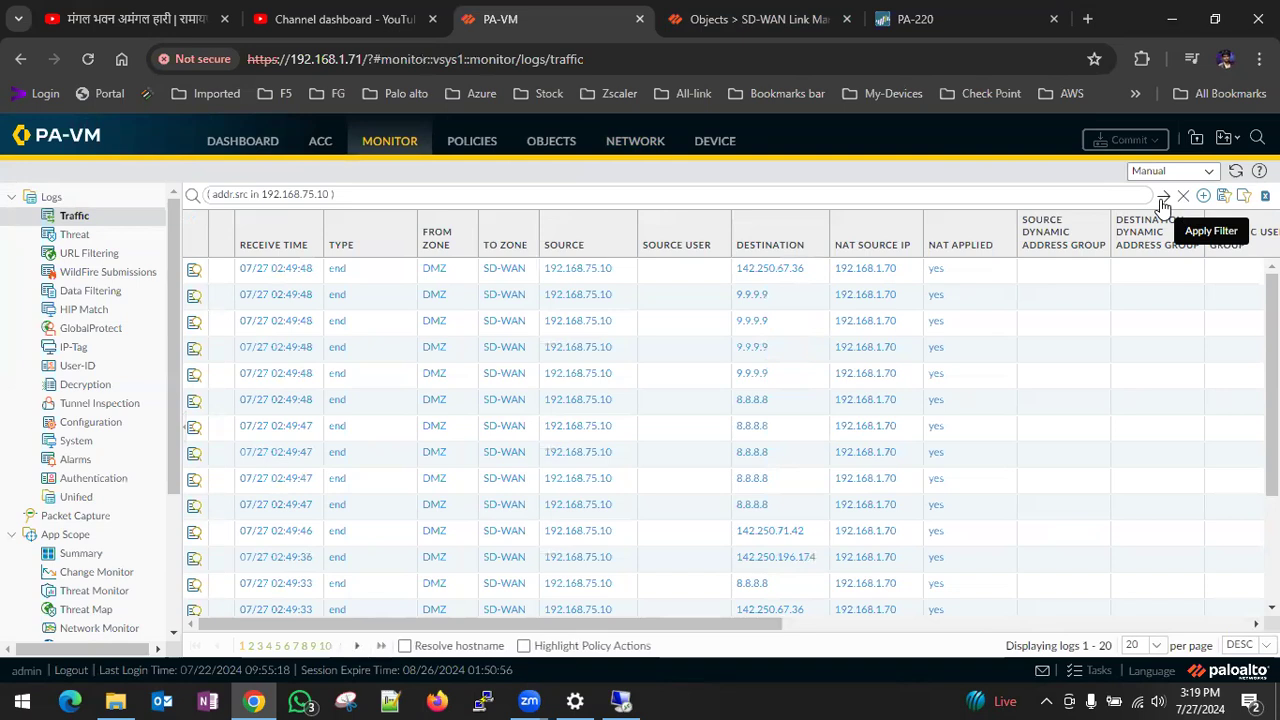
click(114, 222)
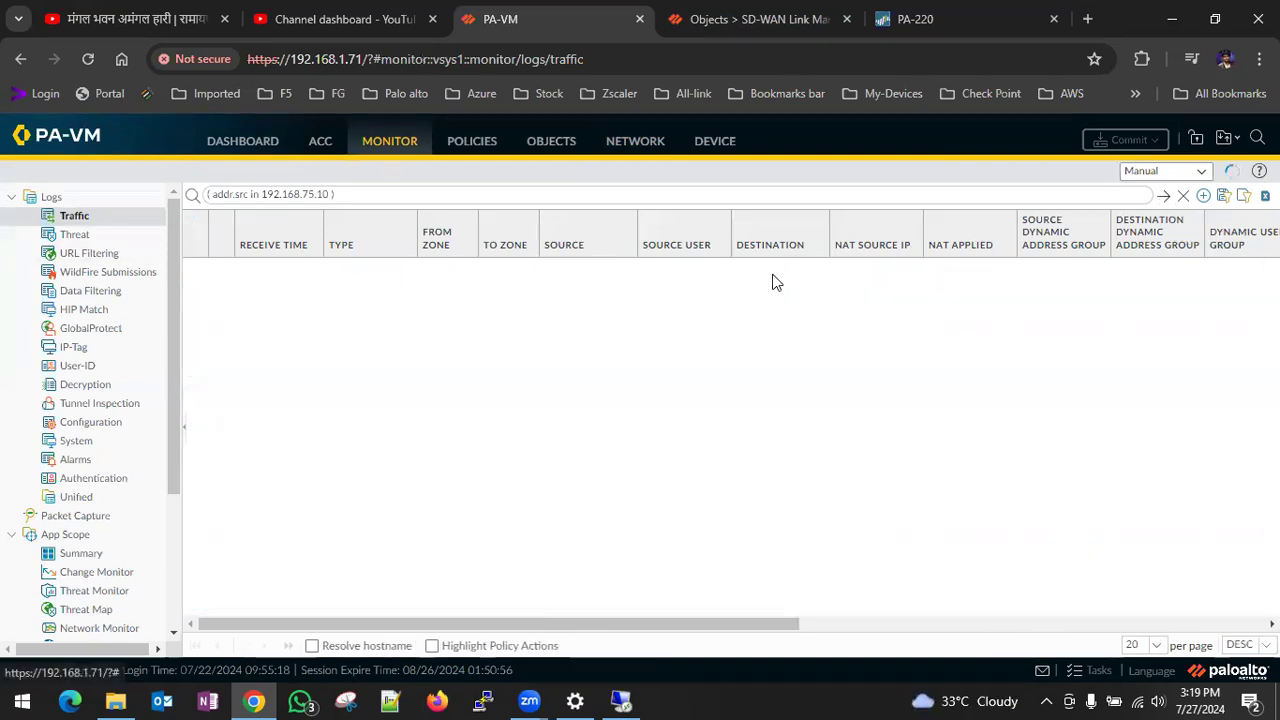
click(1166, 199)
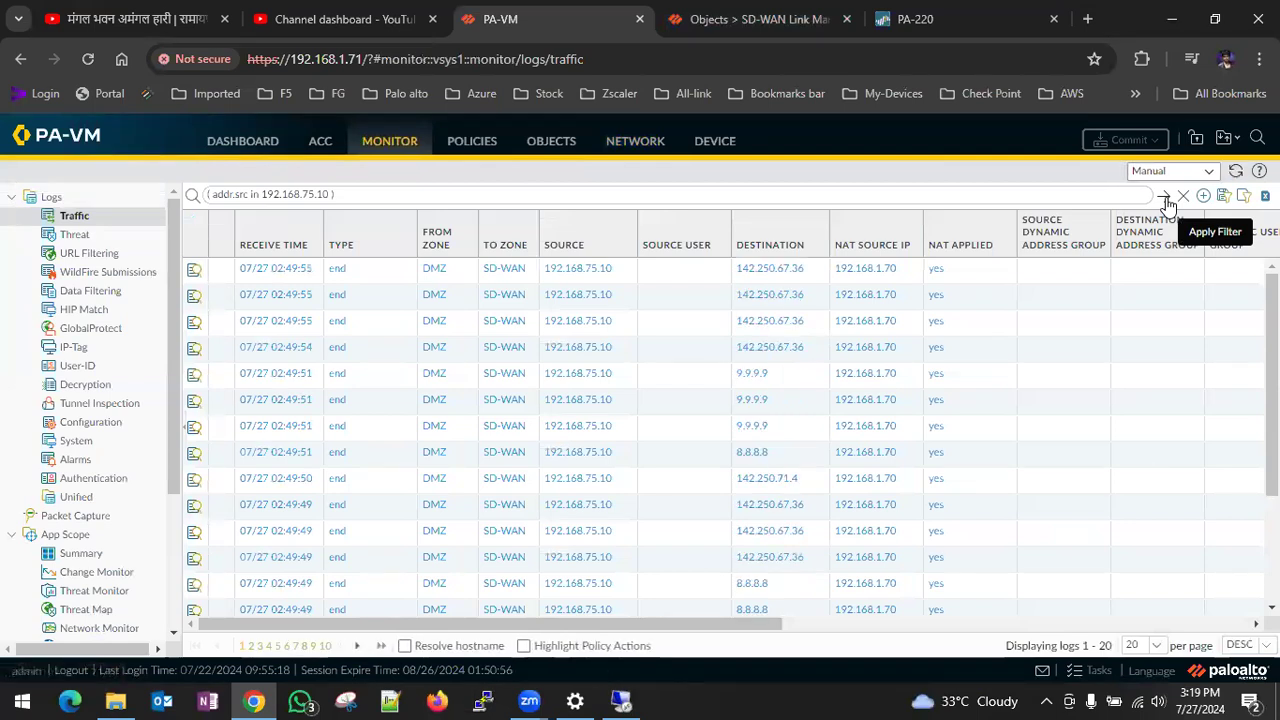
click(1166, 199)
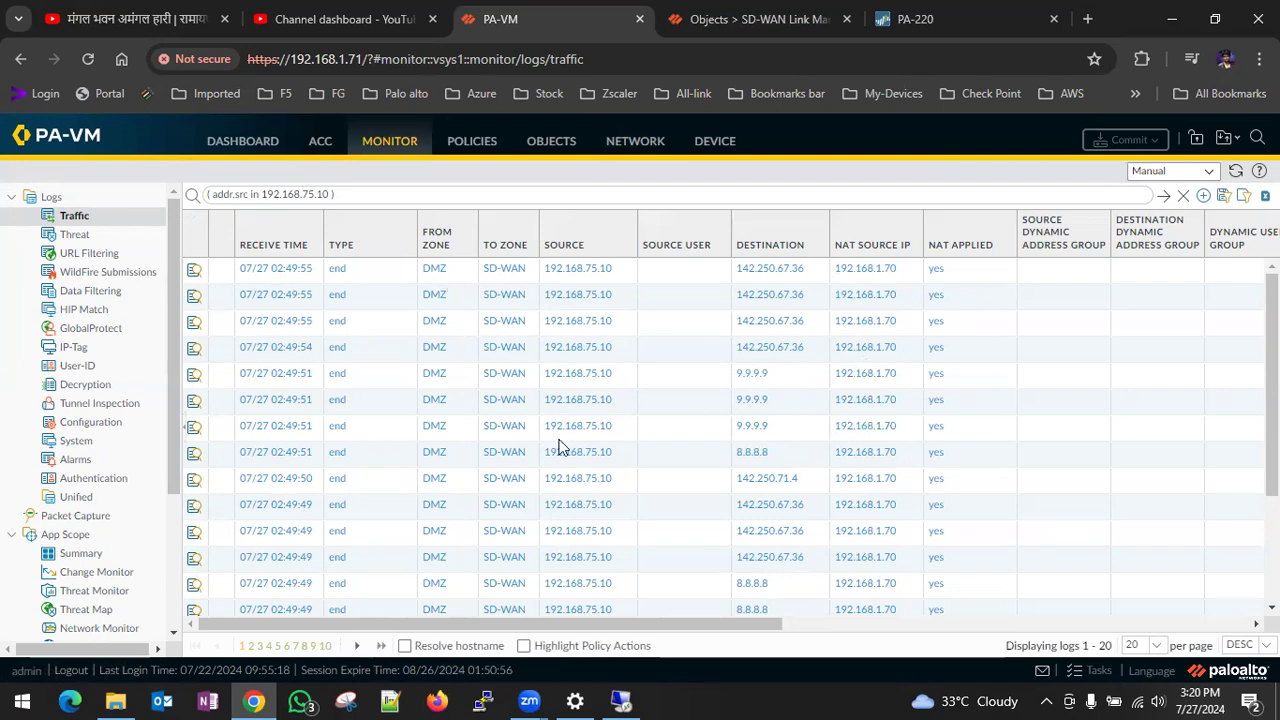
- On the LDAP-Ser-FW and PA-WIN-10 virtual machines, check the ping to 8.8.8.8 and reload the what is my ip page
mouse_move(620, 700)
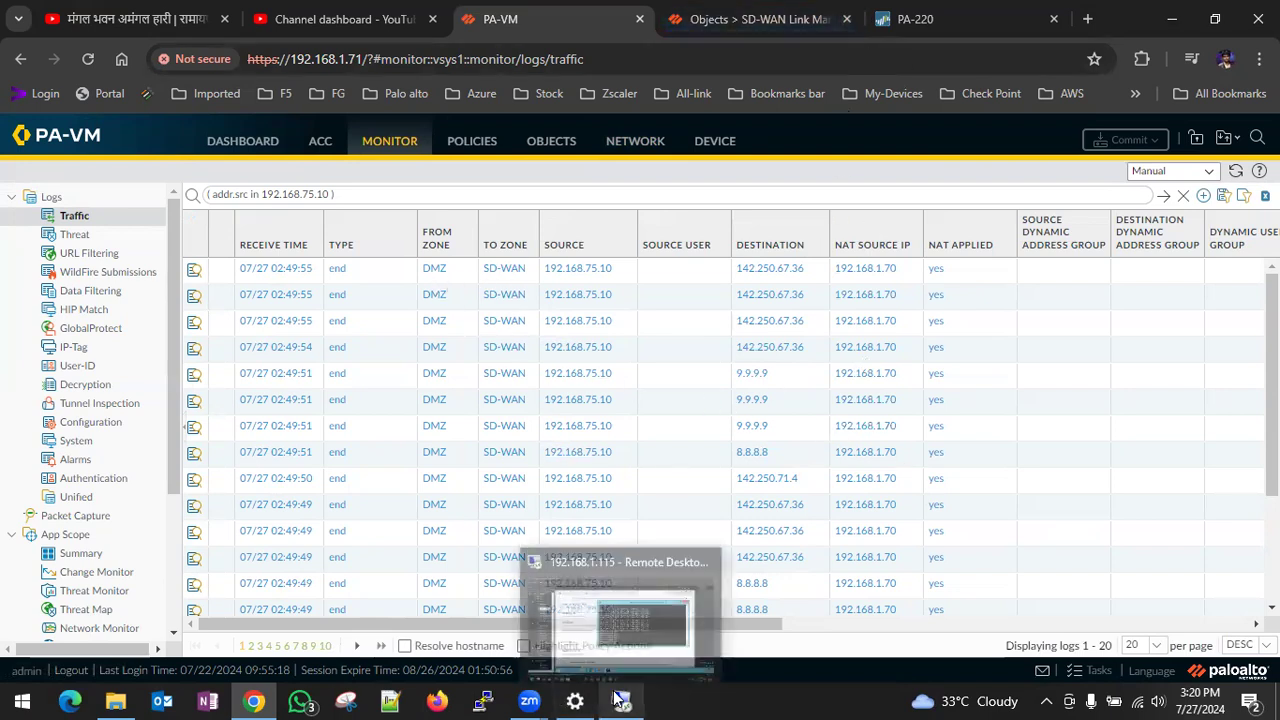
click(613, 598)
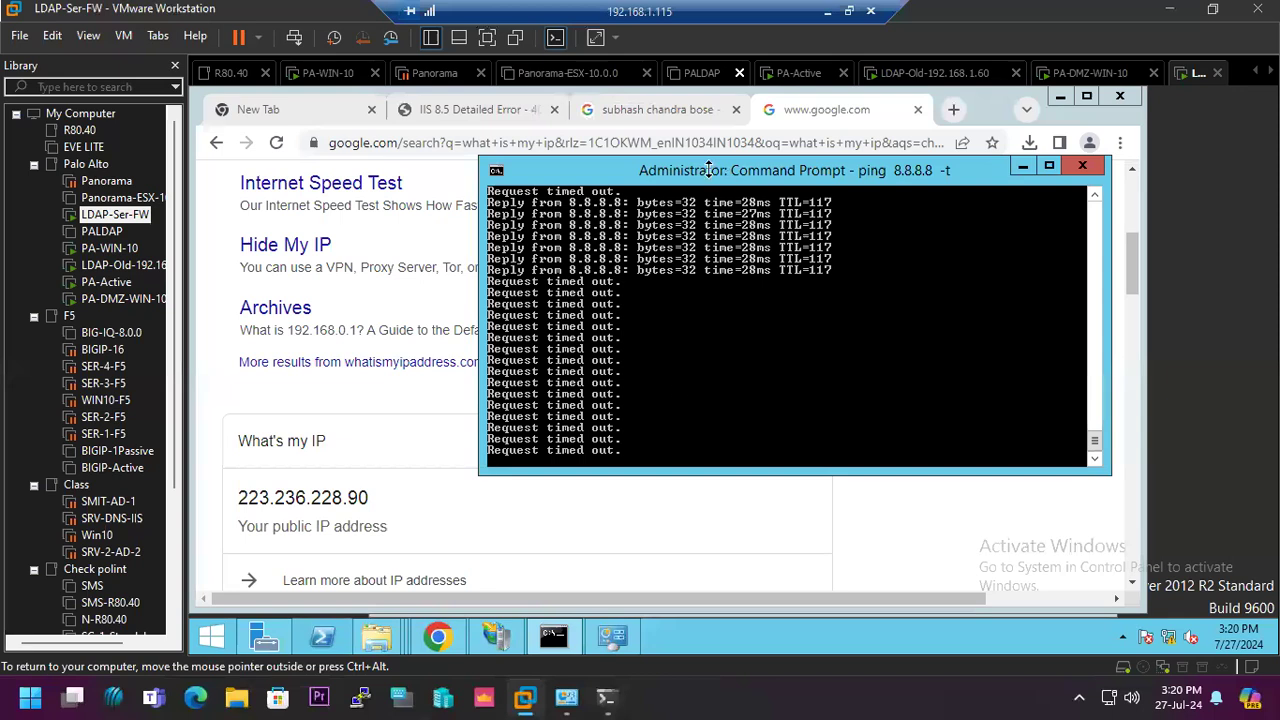
click(277, 144)
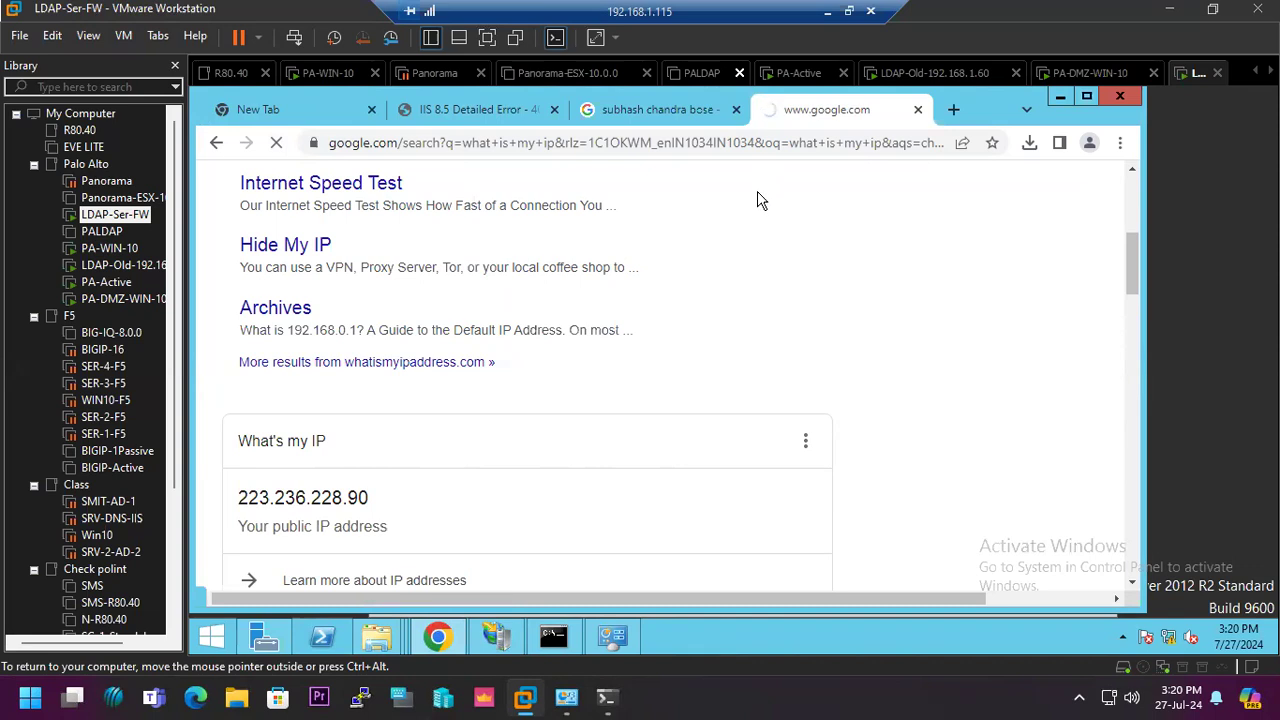
click(1059, 100)
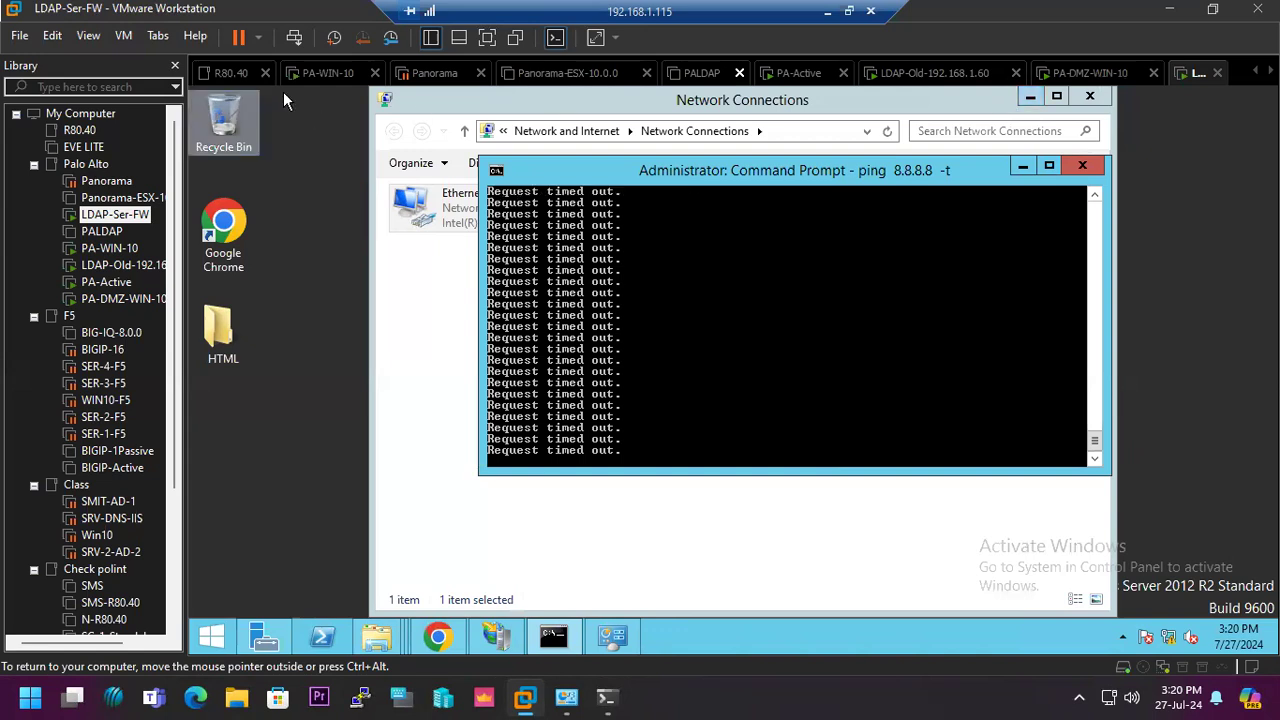
click(322, 72)
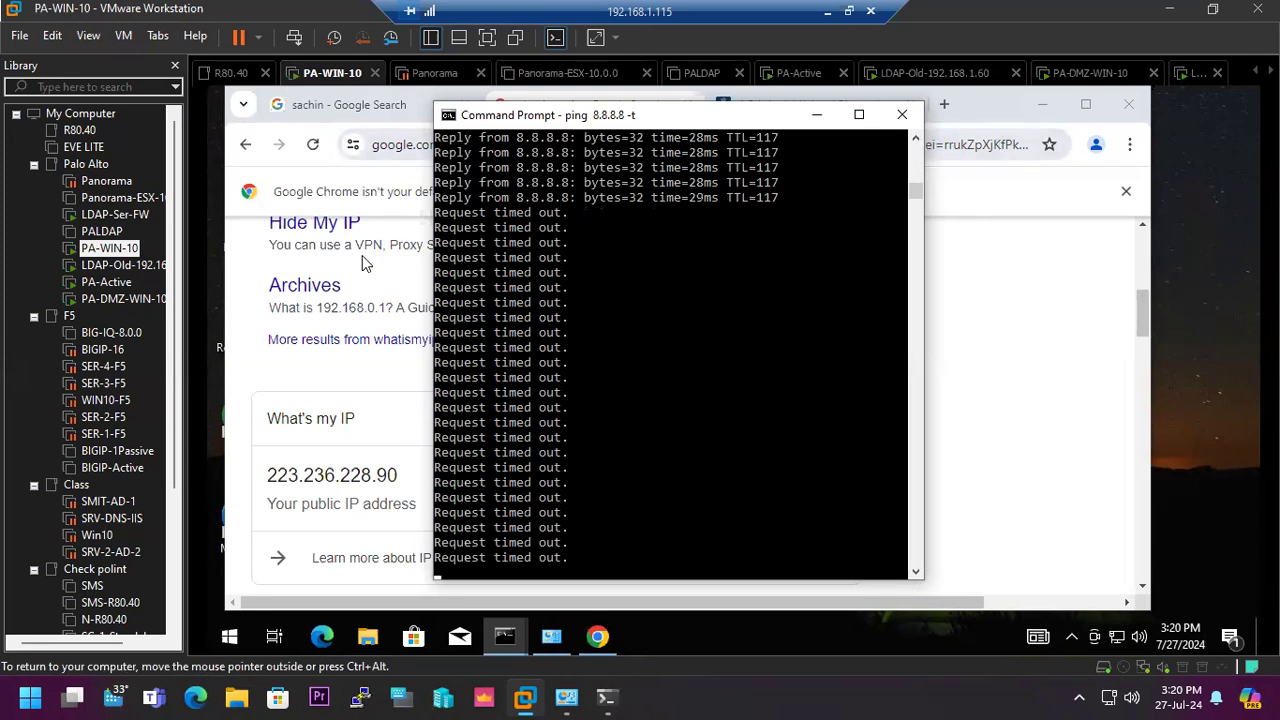
click(312, 147)
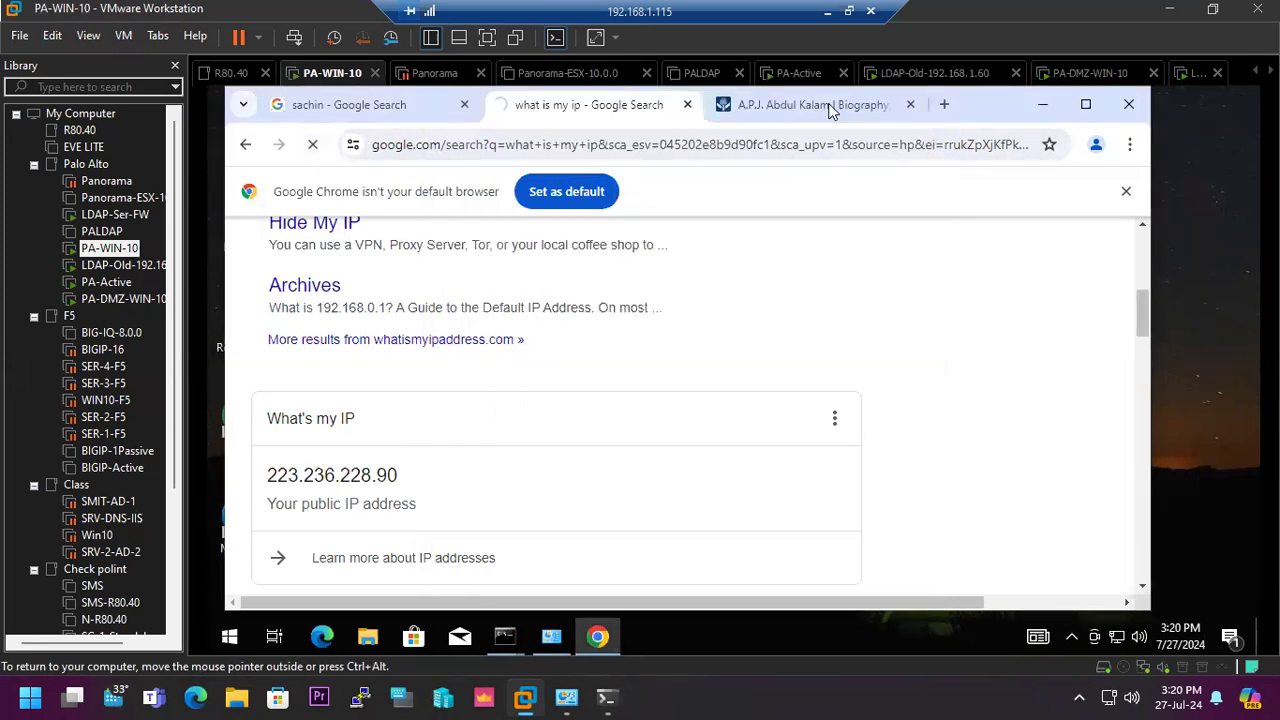
- Return to the PA-VM firewall, refresh the filtered traffic log, and review the SD-WAN policy rules and Ethernet interfaces
click(828, 12)
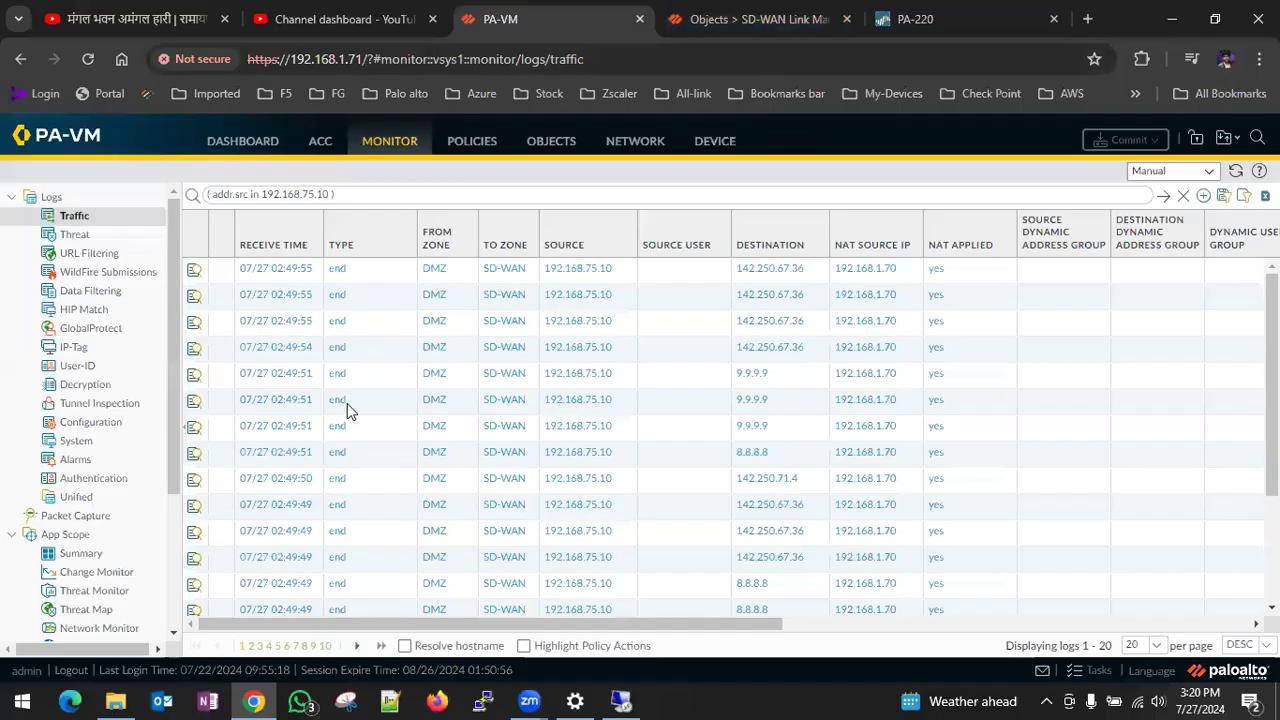
click(1163, 196)
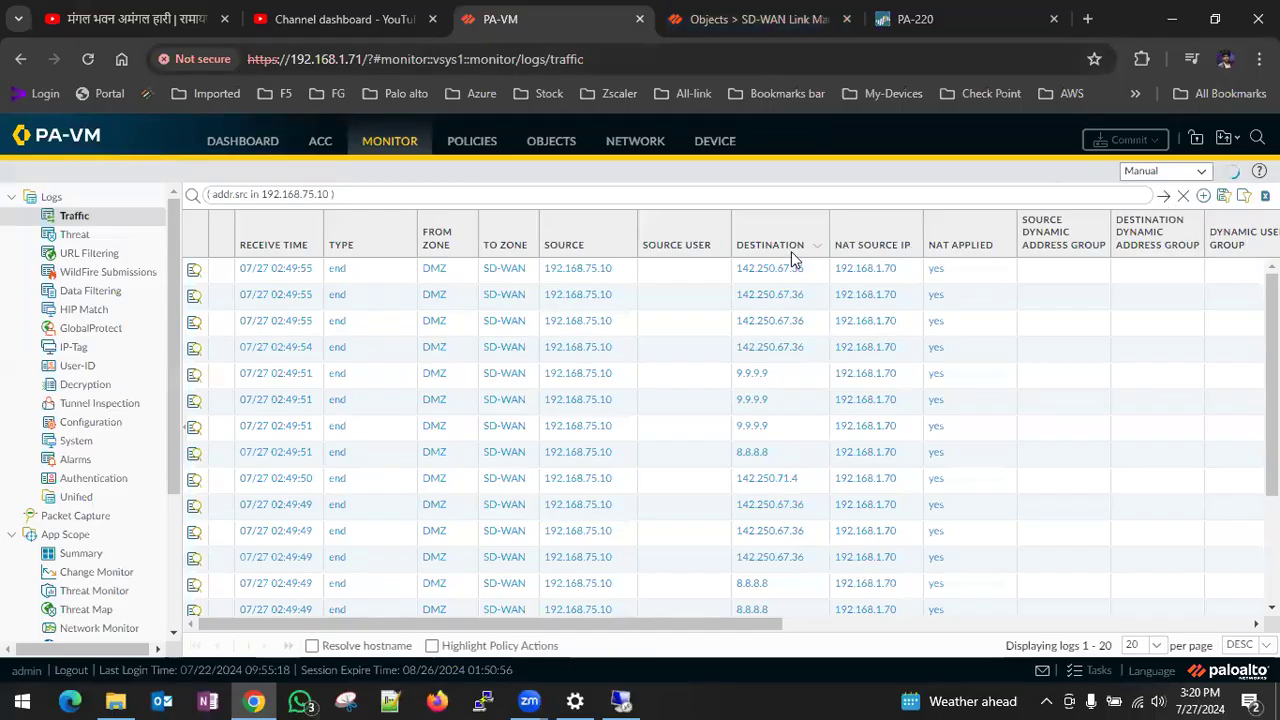
click(478, 148)
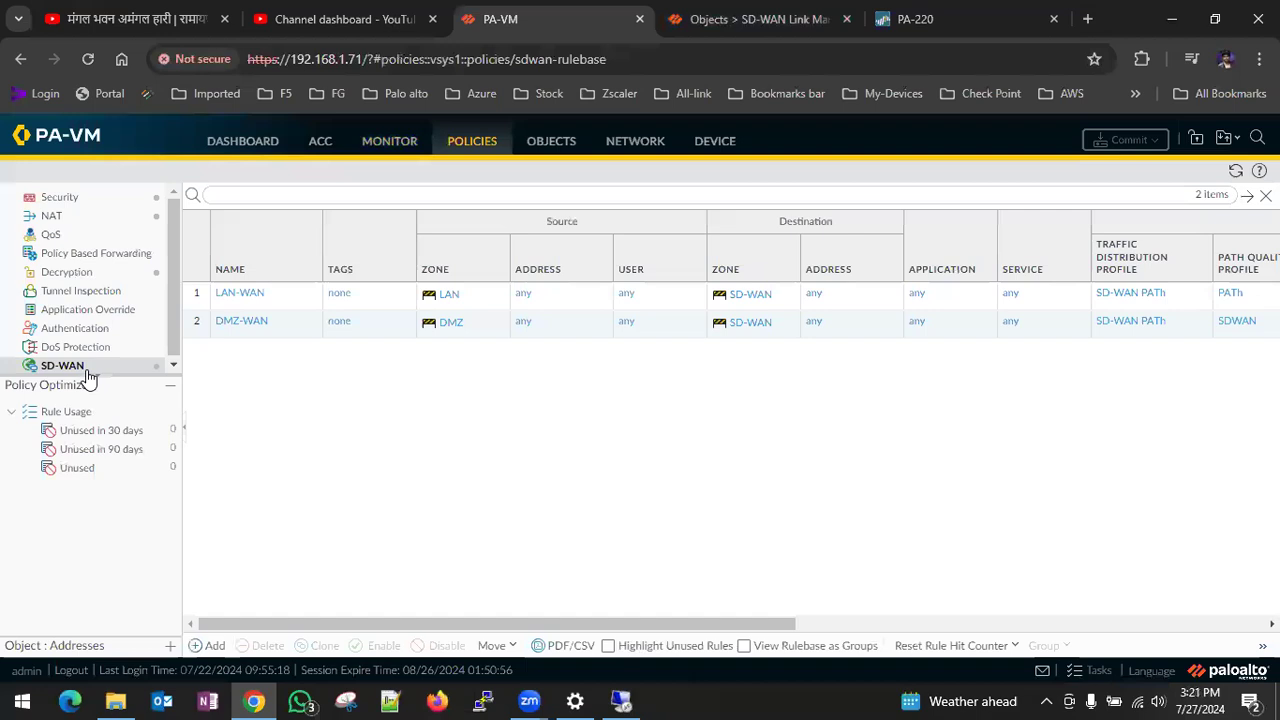
click(557, 147)
click(632, 146)
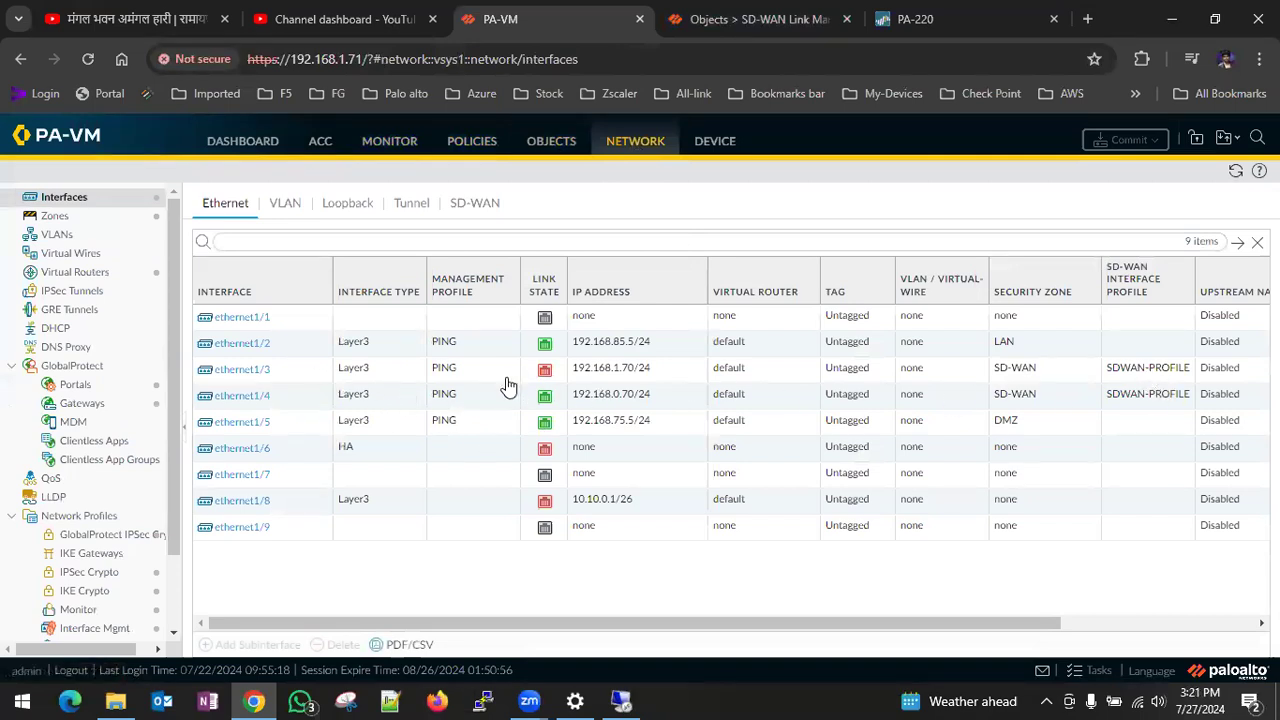
- Set the link state of interface ethernet1/3 to auto and commit the change
mouse_move(544, 380)
click(252, 369)
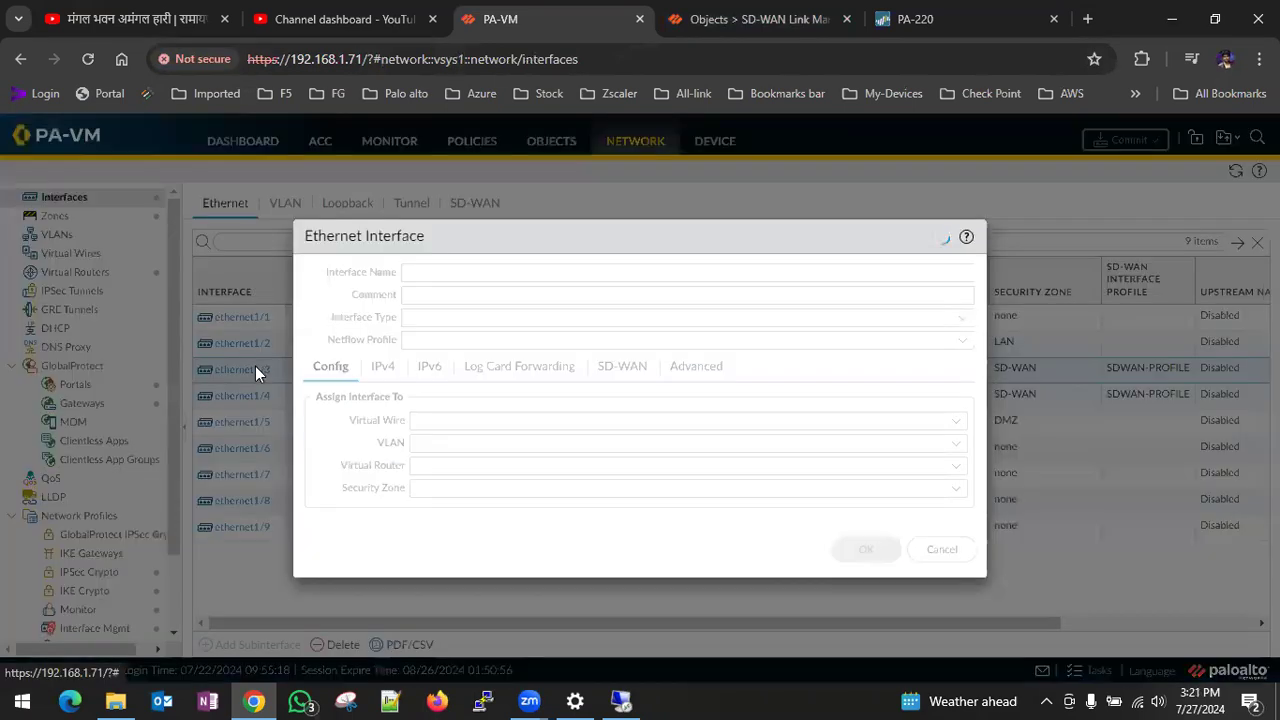
click(579, 377)
click(945, 421)
click(850, 486)
click(866, 653)
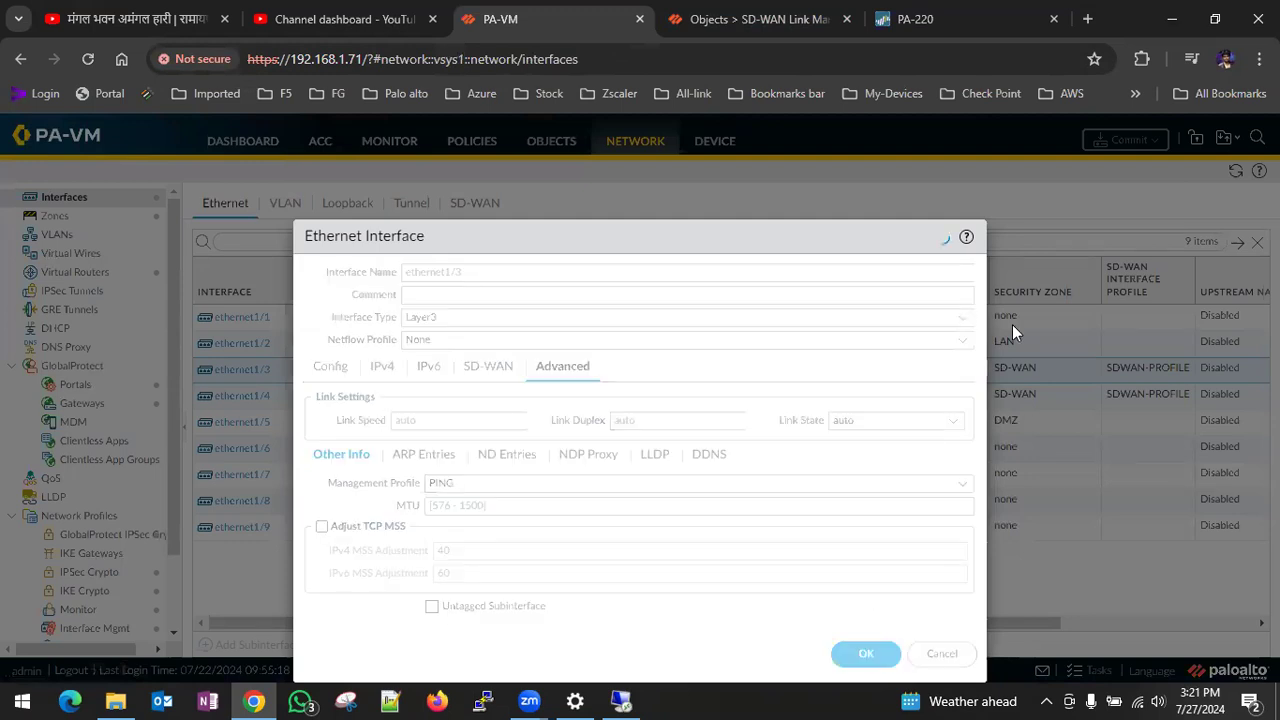
click(1125, 140)
click(810, 606)
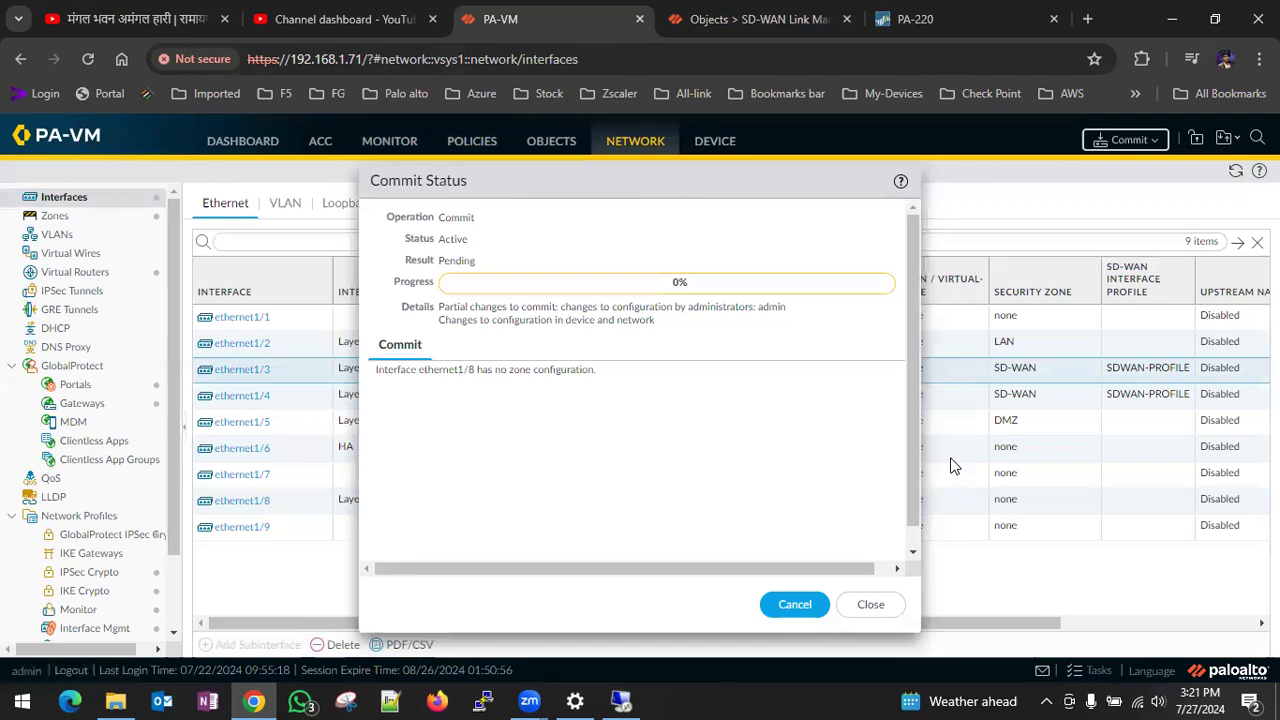
mouse_move(236, 405)
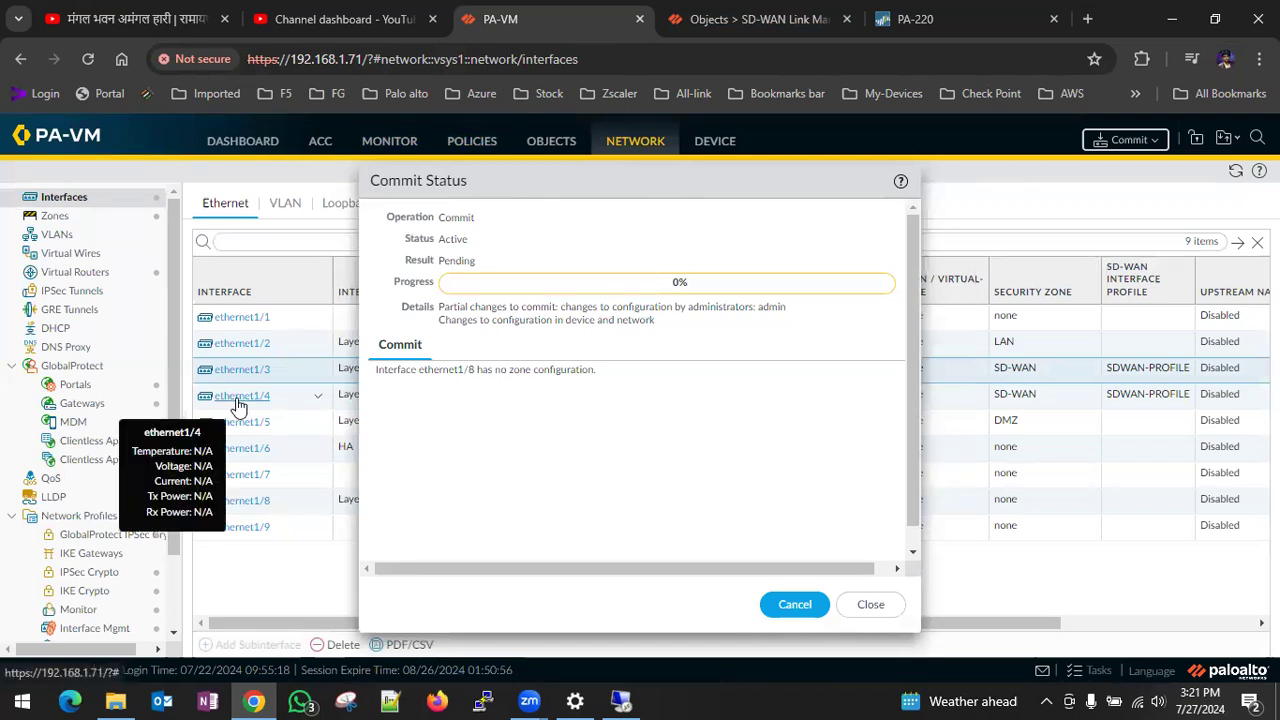
click(876, 608)
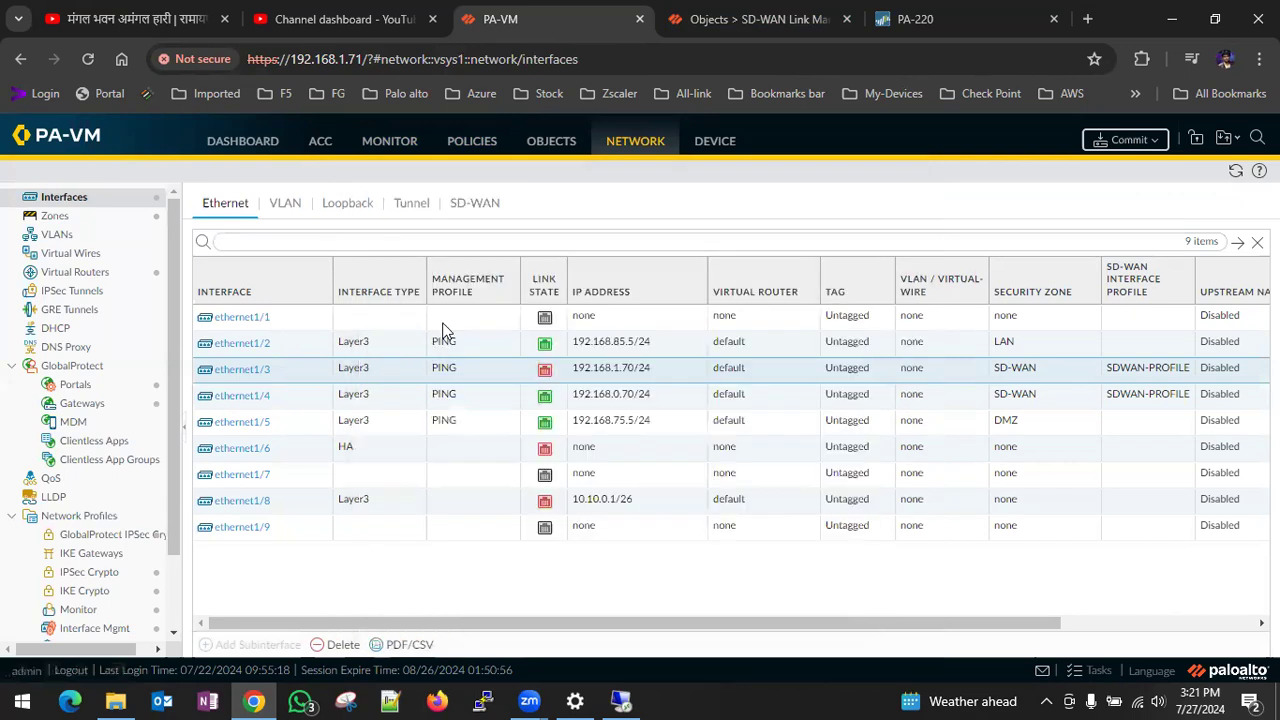
- Review the interface group of SD-WAN interface sdwan.10 and the settings of the sdwan interface without changing them
click(462, 200)
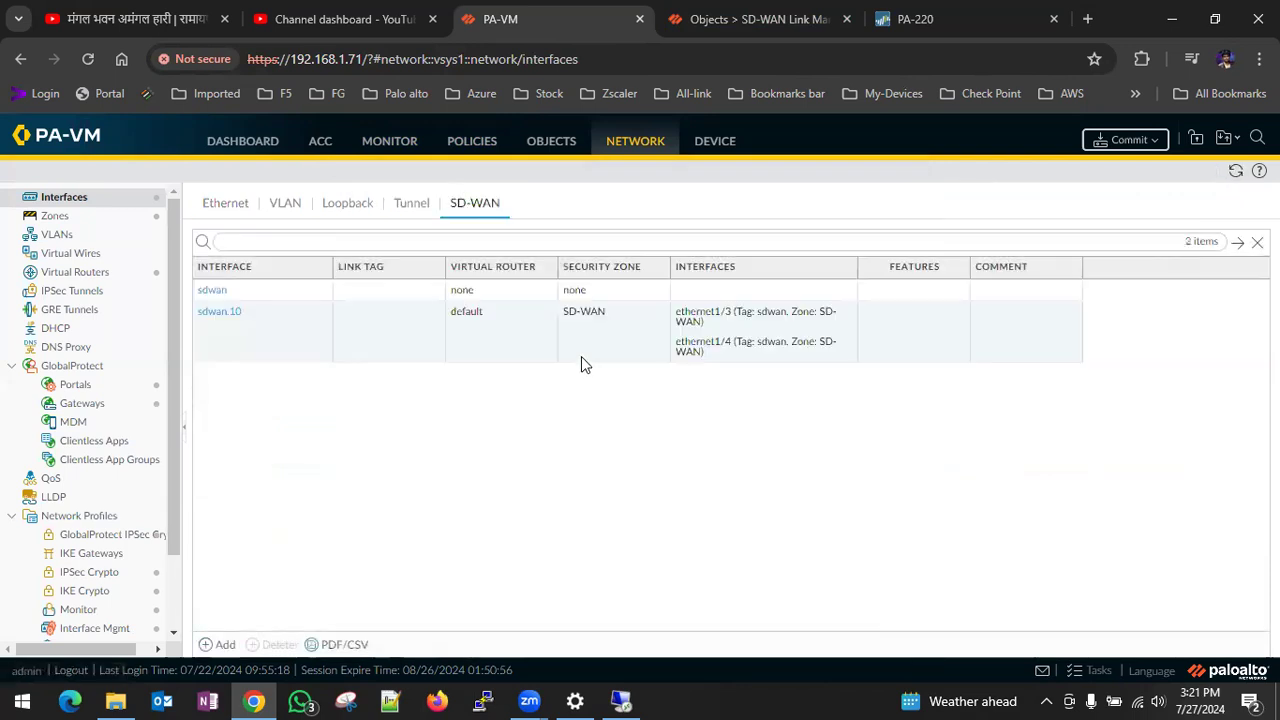
click(221, 315)
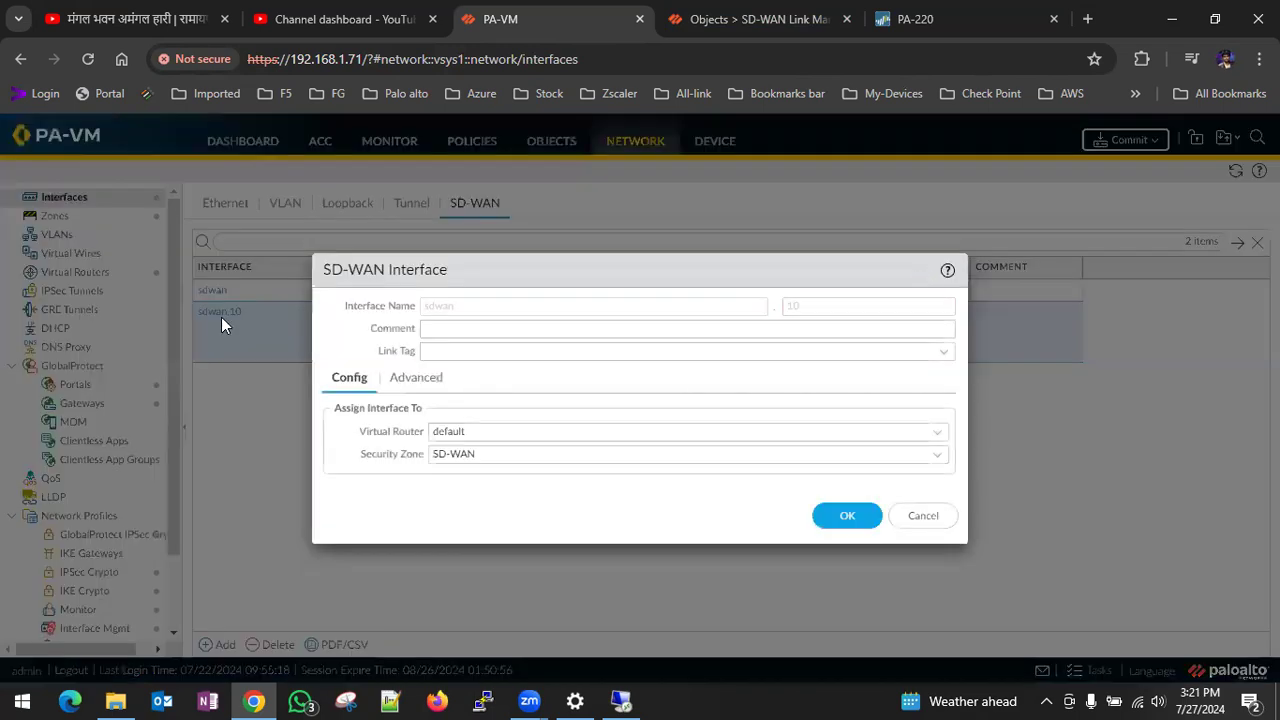
click(431, 385)
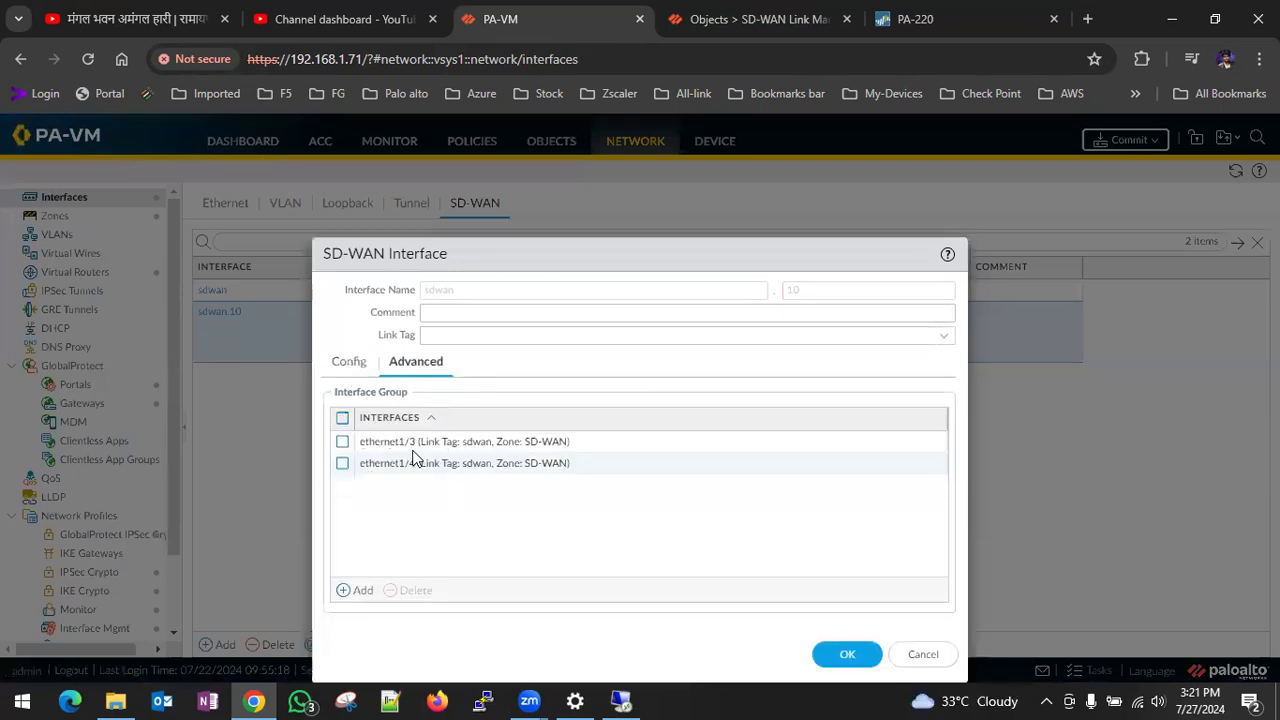
click(410, 443)
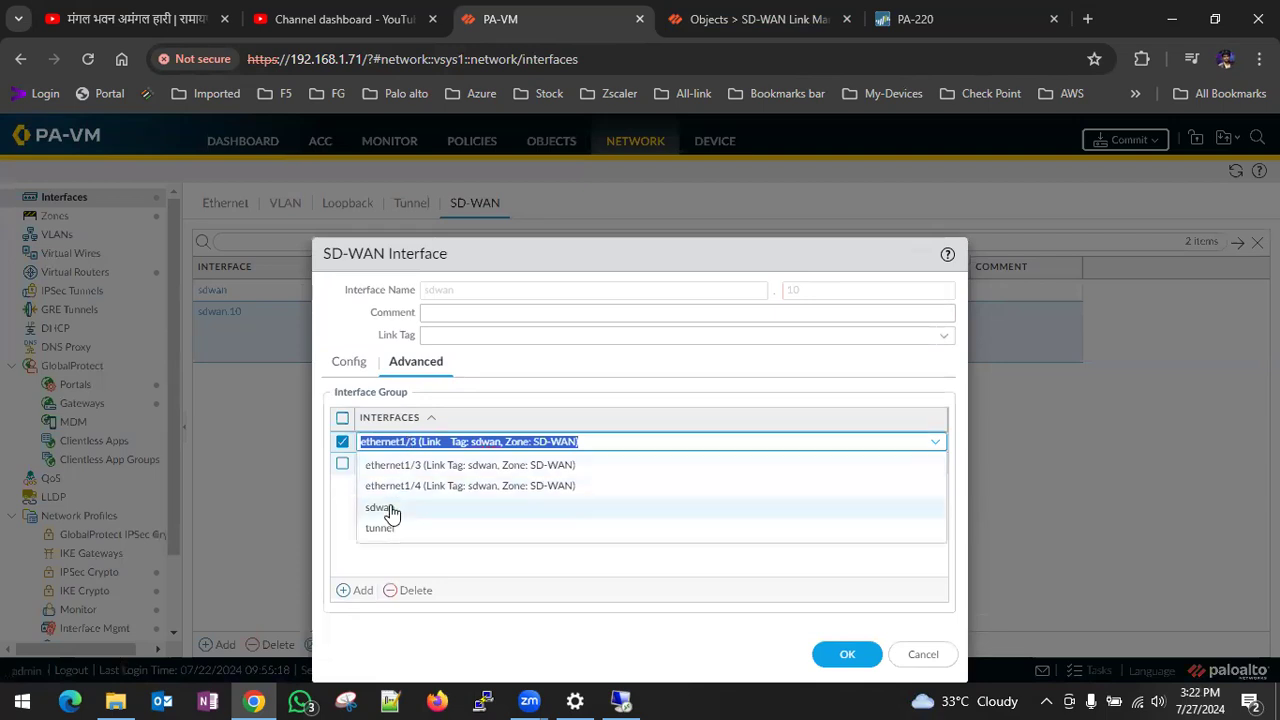
click(923, 654)
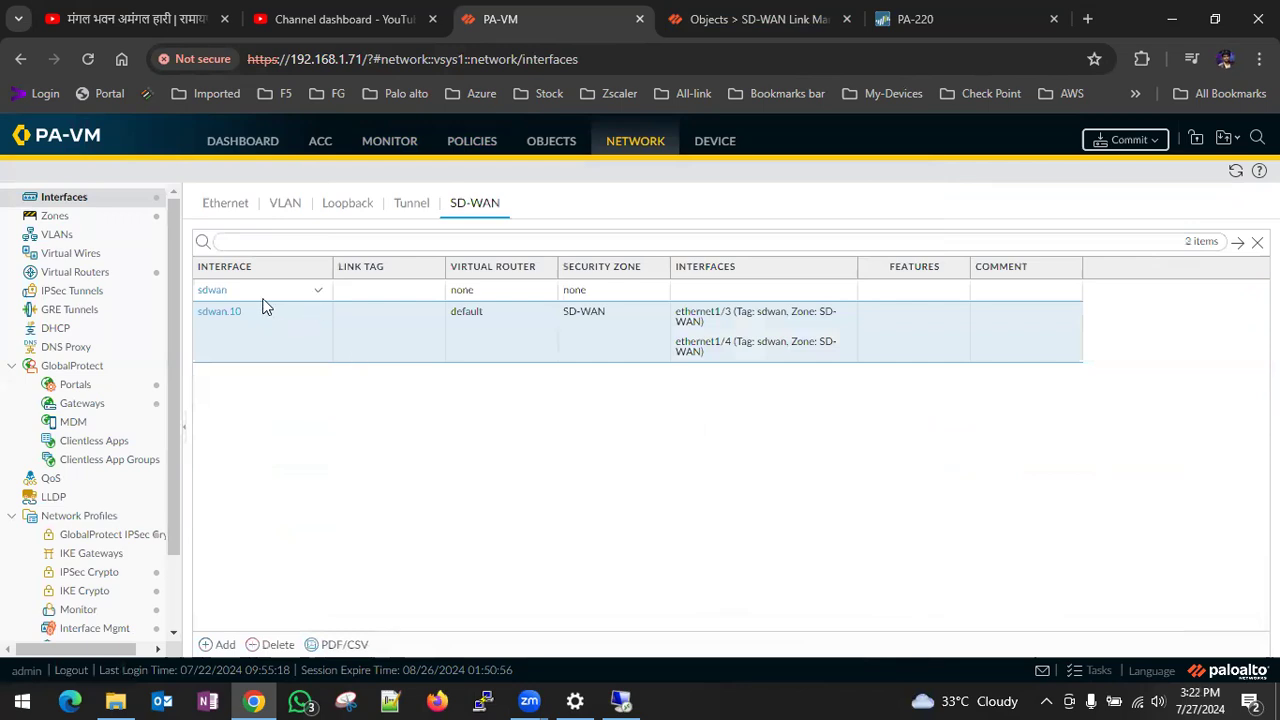
click(210, 290)
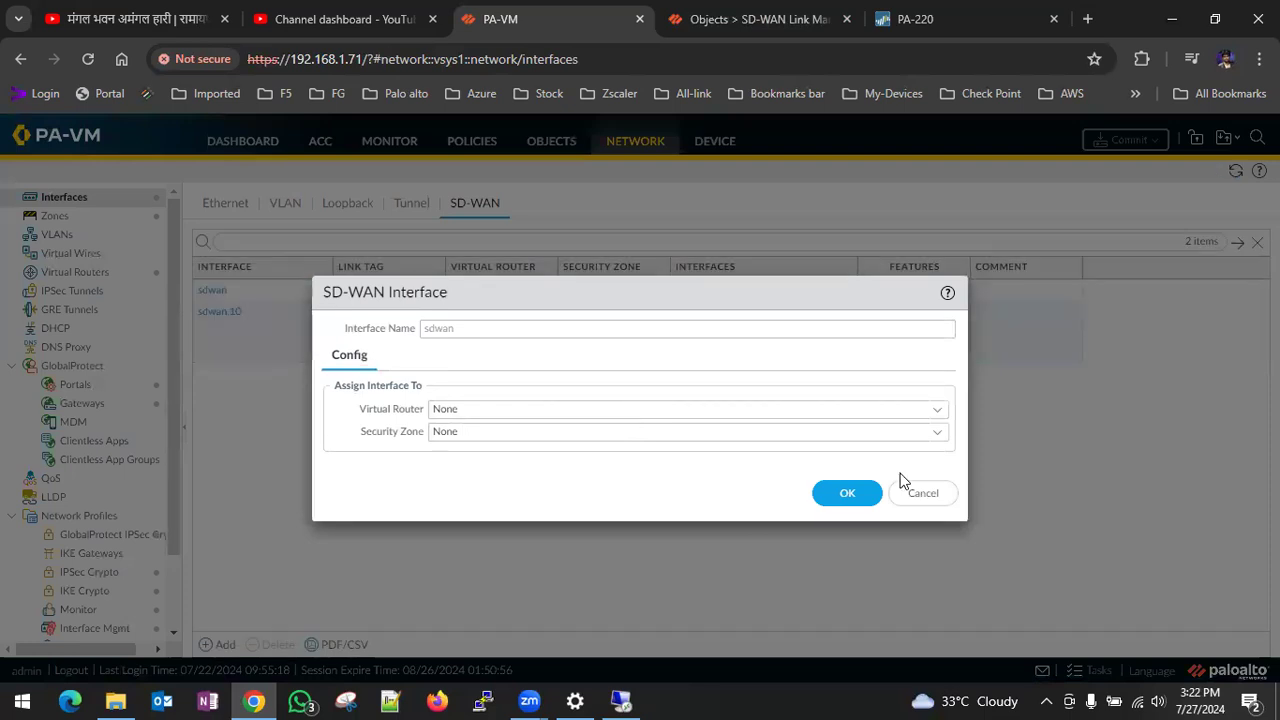
click(919, 497)
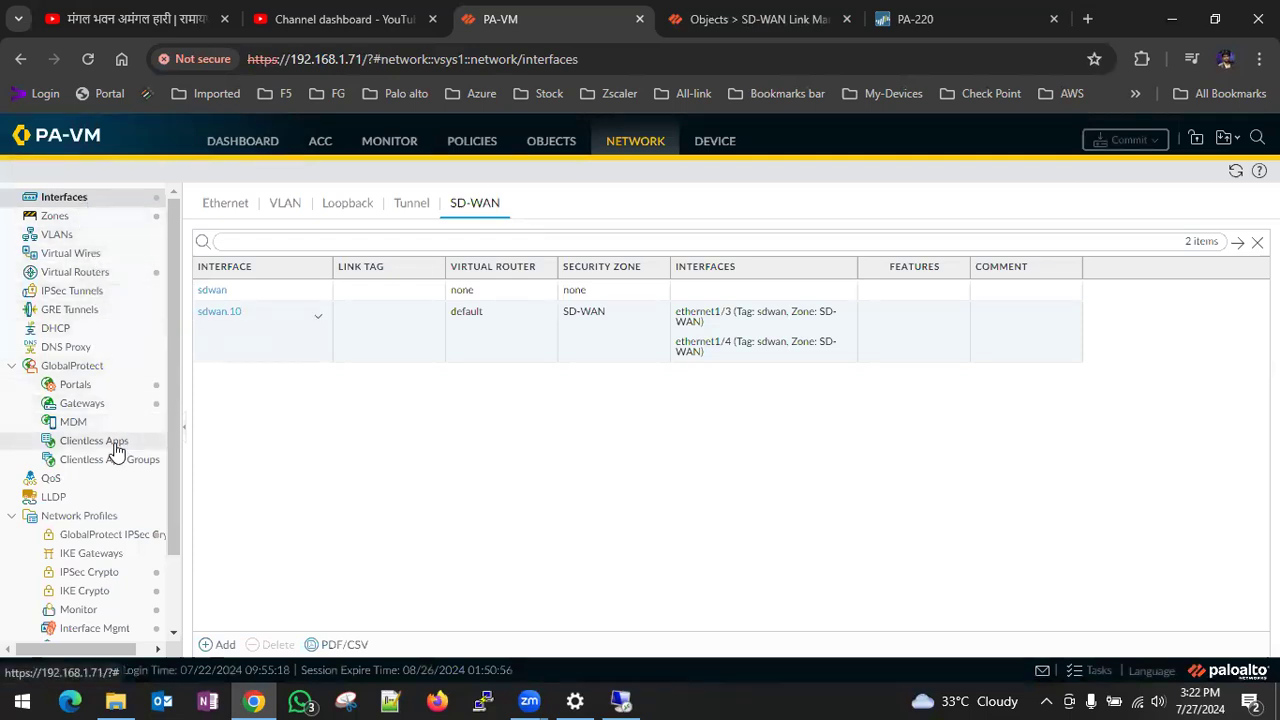
- Review the SD-WAN interface profile SDWAN-PROFILE, including its link tag and link type options, without changing it
scroll(116, 451, down, 1)
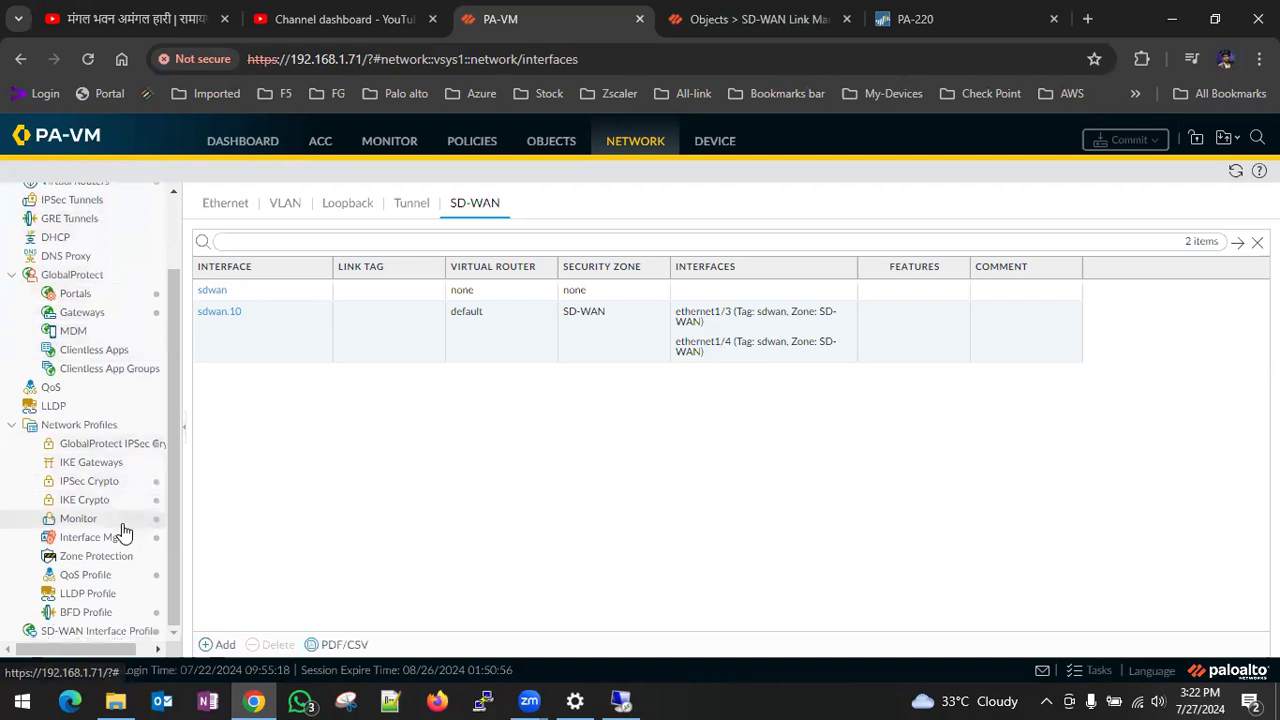
click(116, 598)
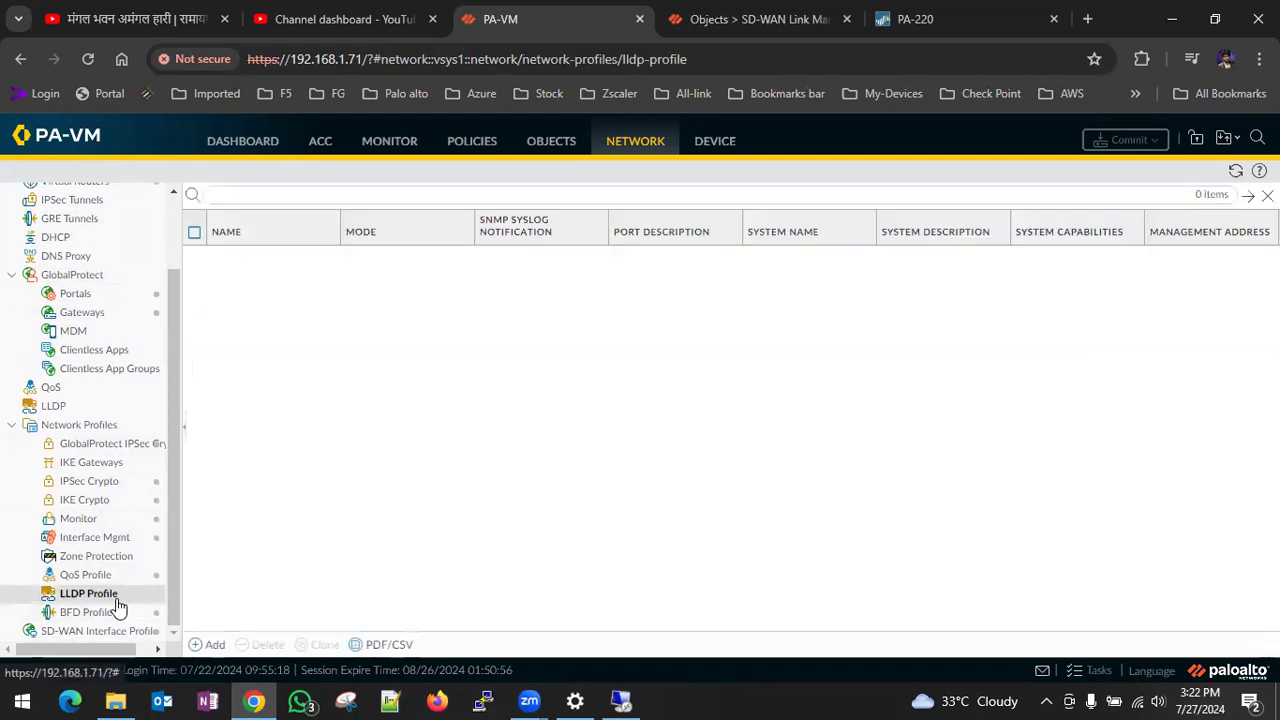
click(116, 612)
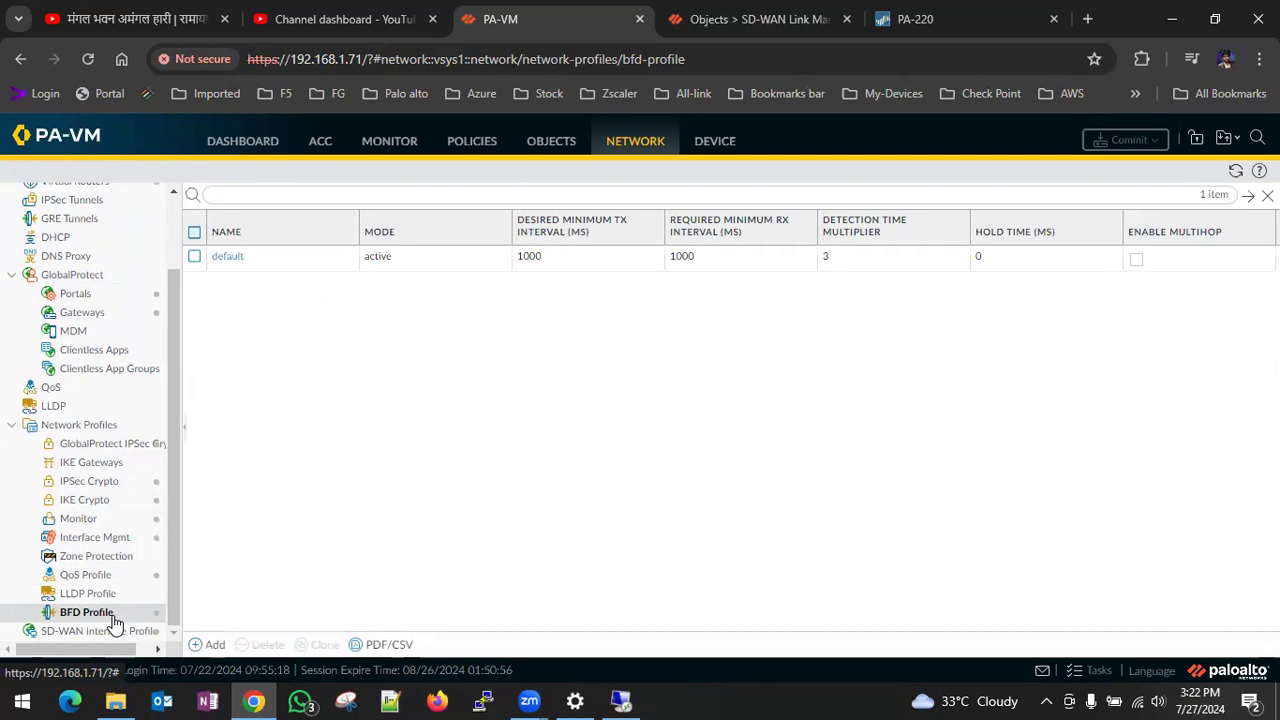
click(100, 633)
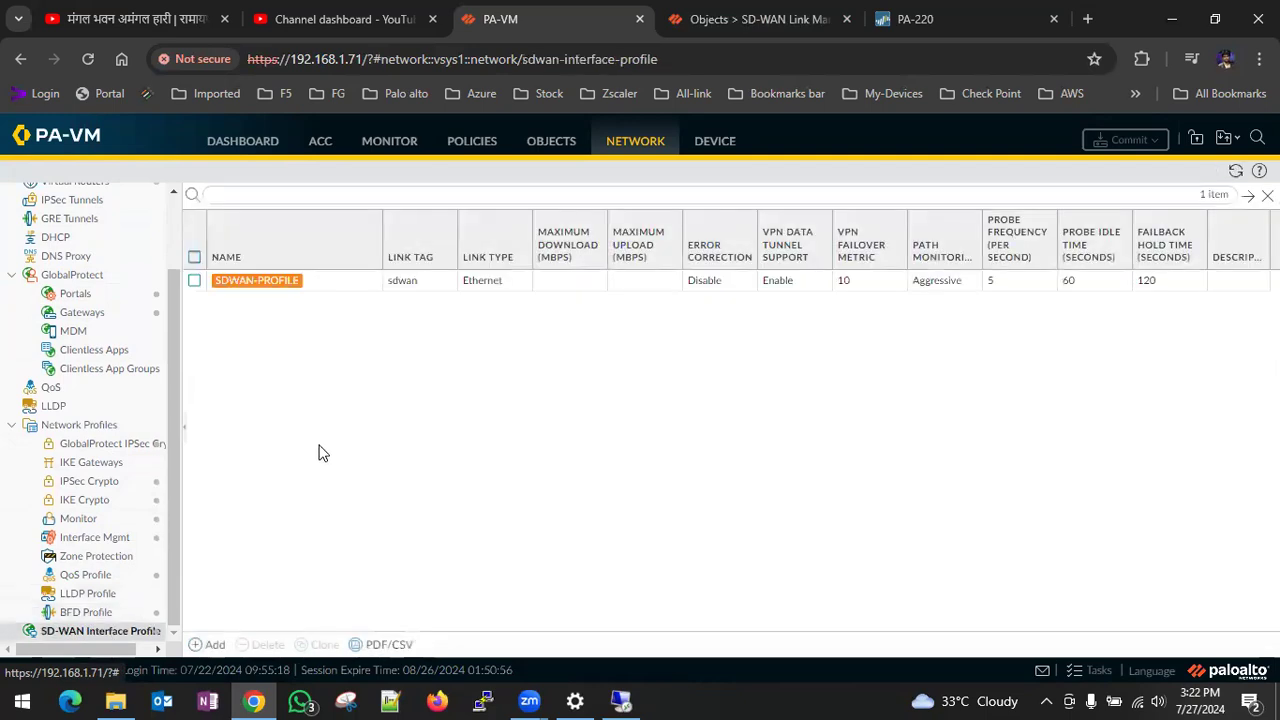
click(251, 284)
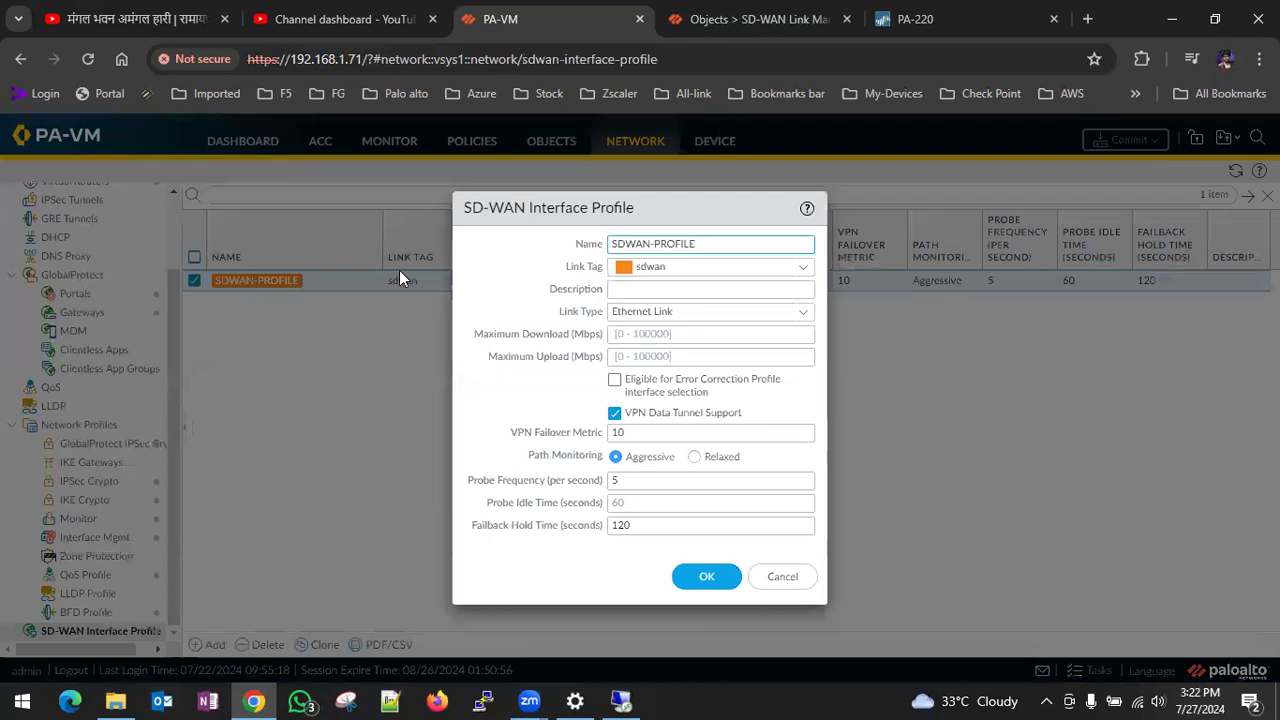
click(803, 270)
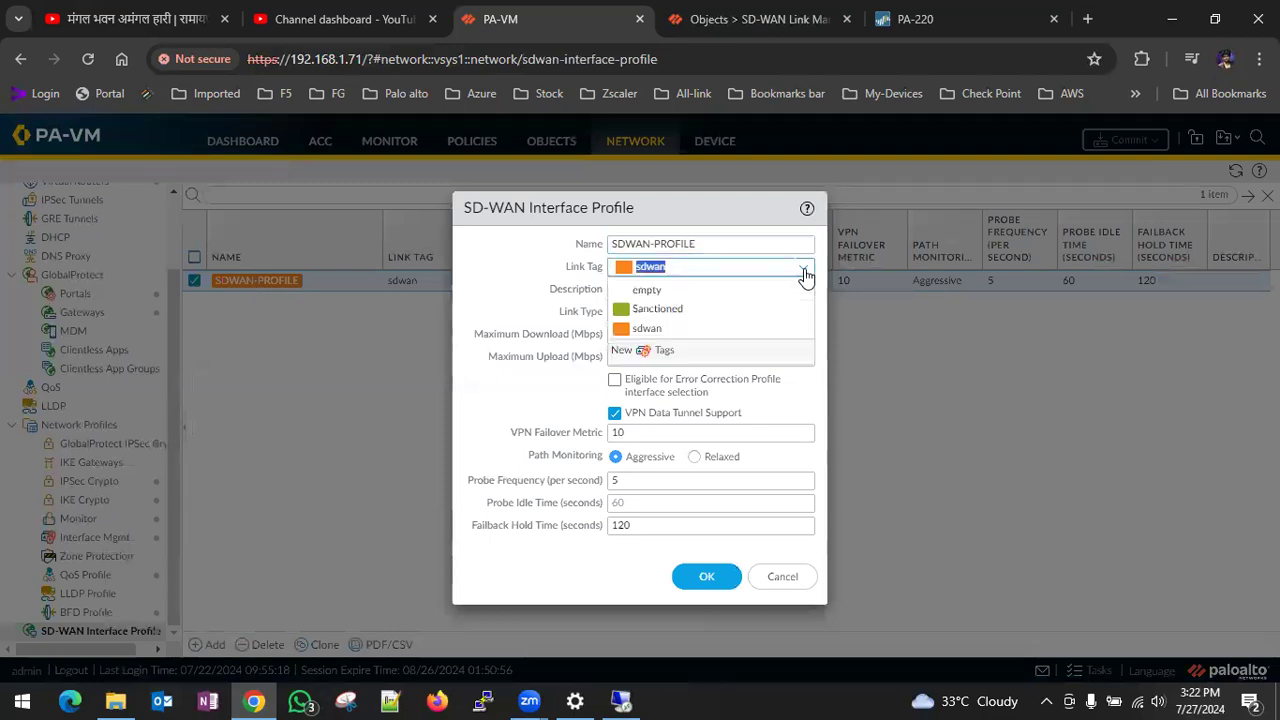
click(803, 270)
click(913, 370)
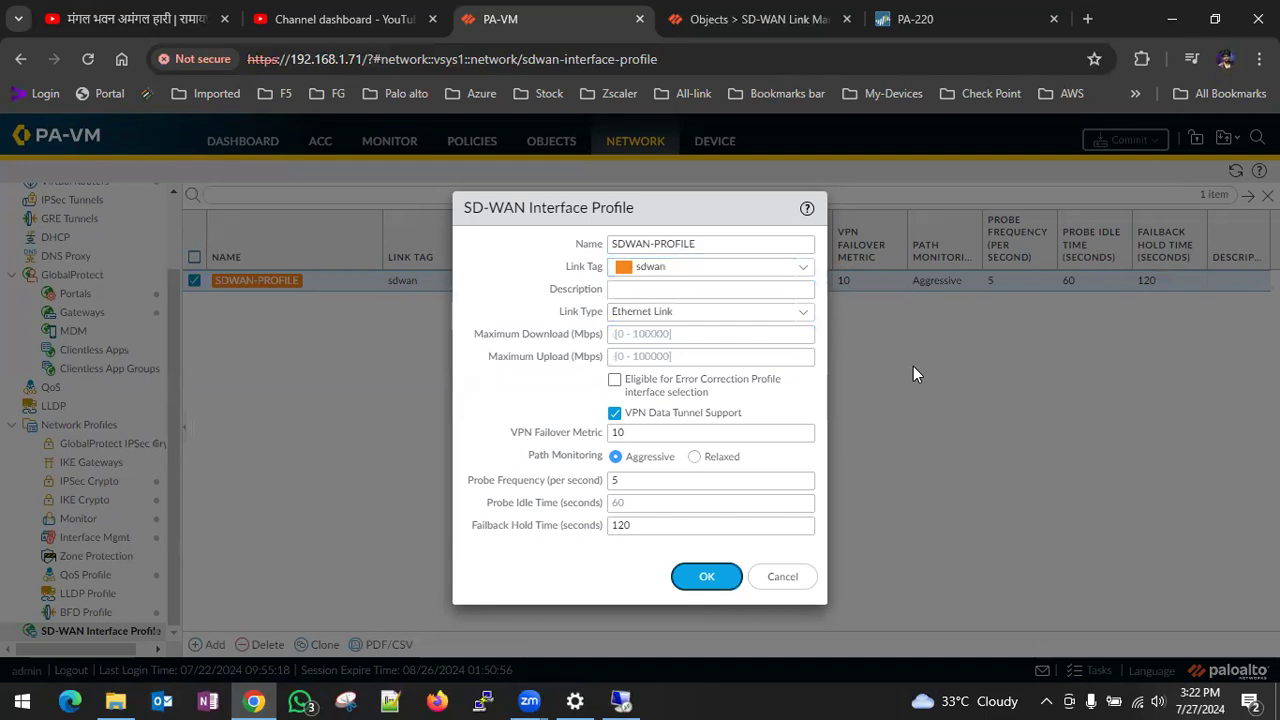
click(805, 318)
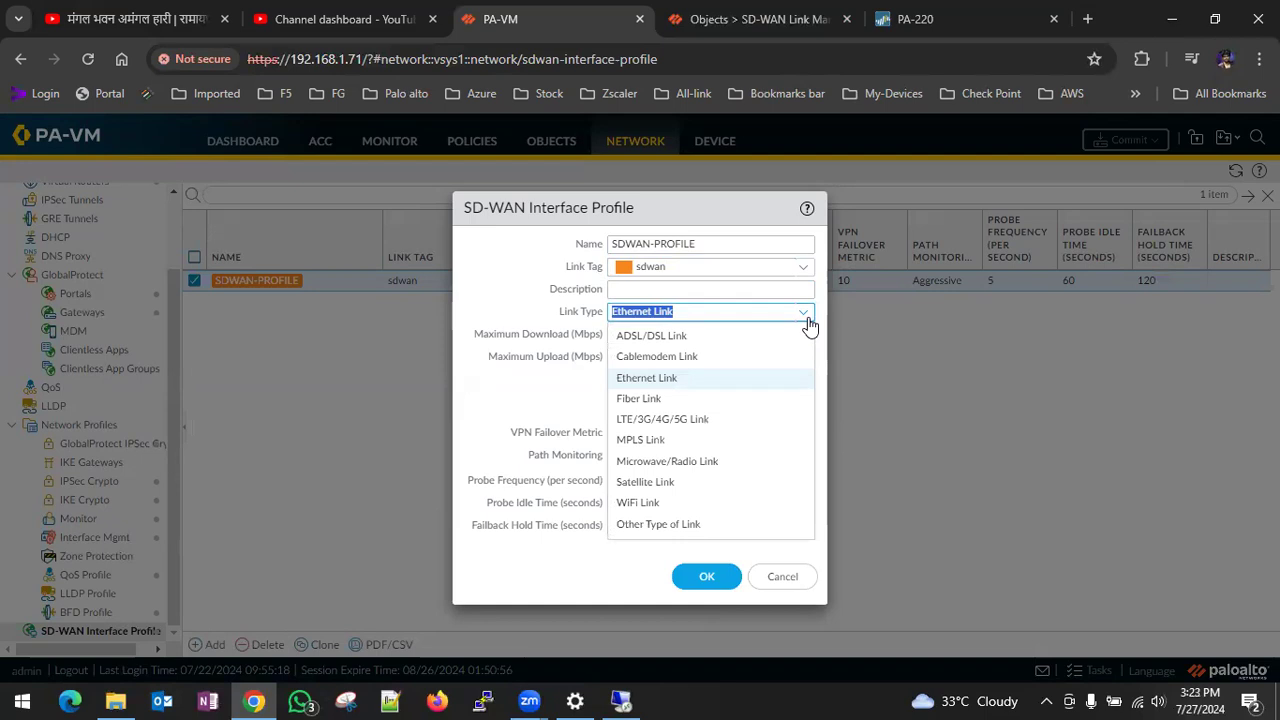
click(1014, 377)
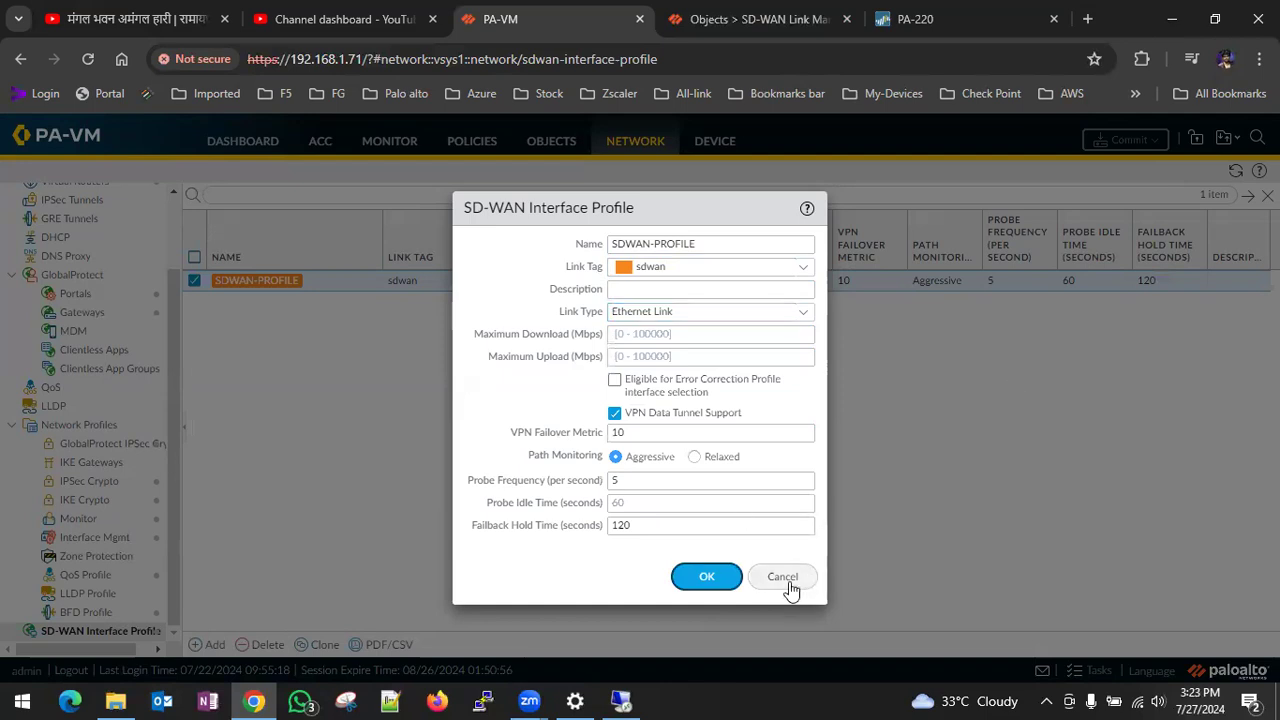
click(786, 580)
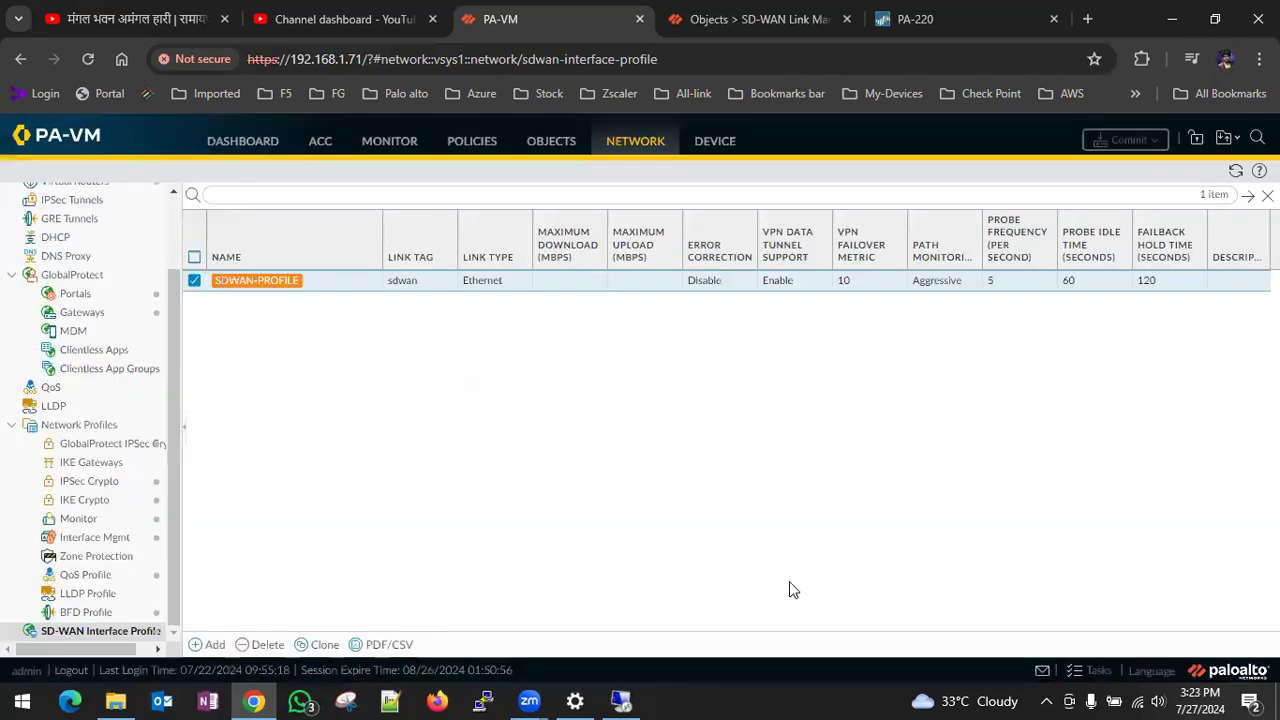
- Switch to the VMware Workstation remote session and check the public IP page on PA-WIN-10 and the 8.8.8.8 ping on LDAP-Ser-FW
click(618, 700)
click(318, 146)
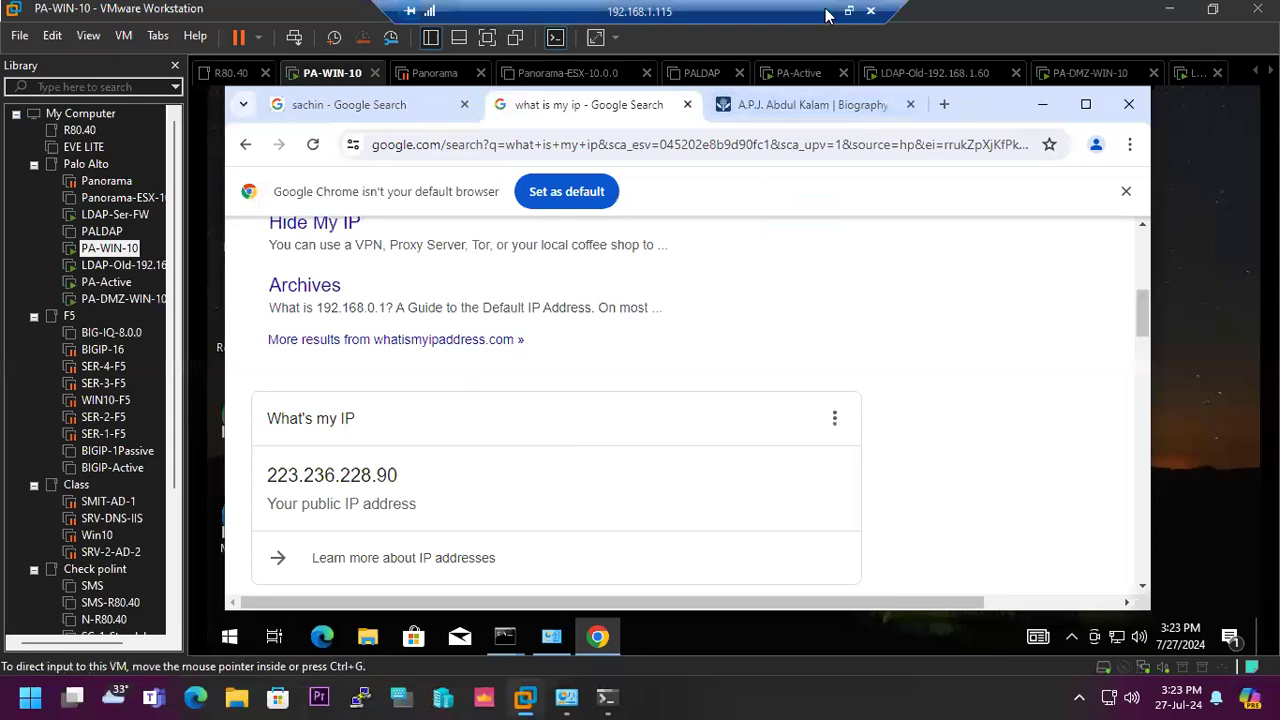
click(1197, 74)
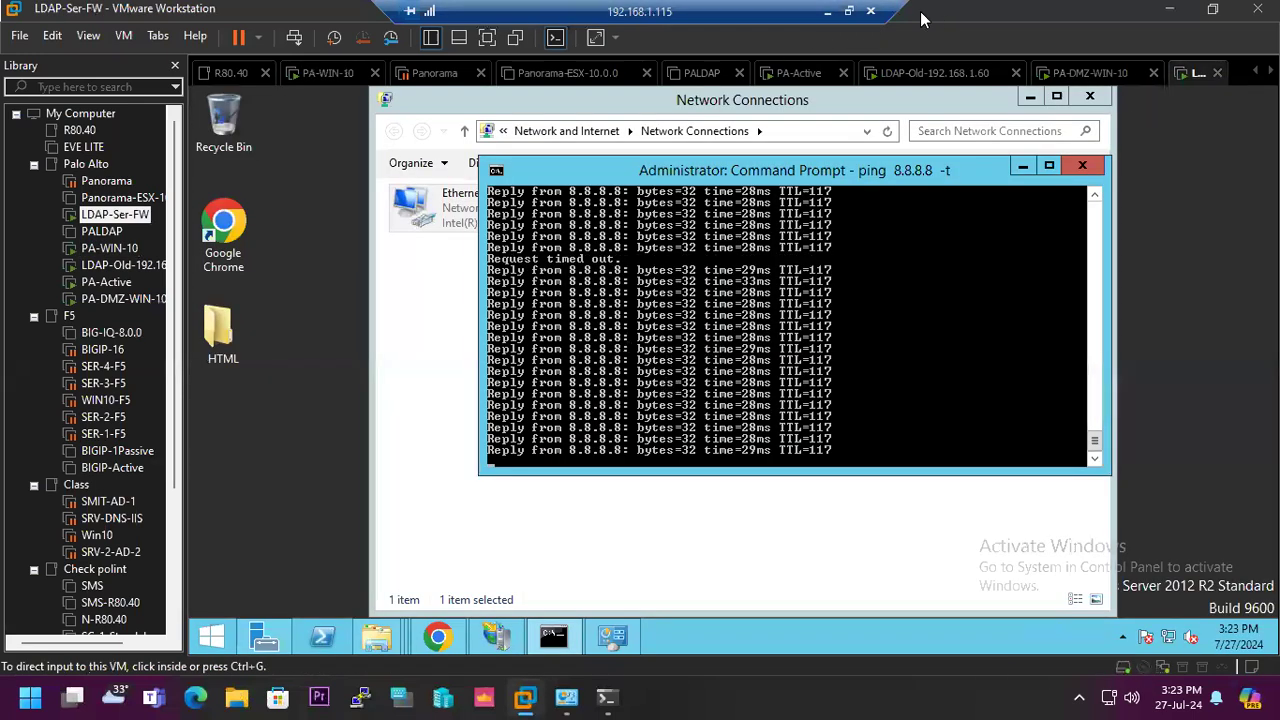
click(827, 11)
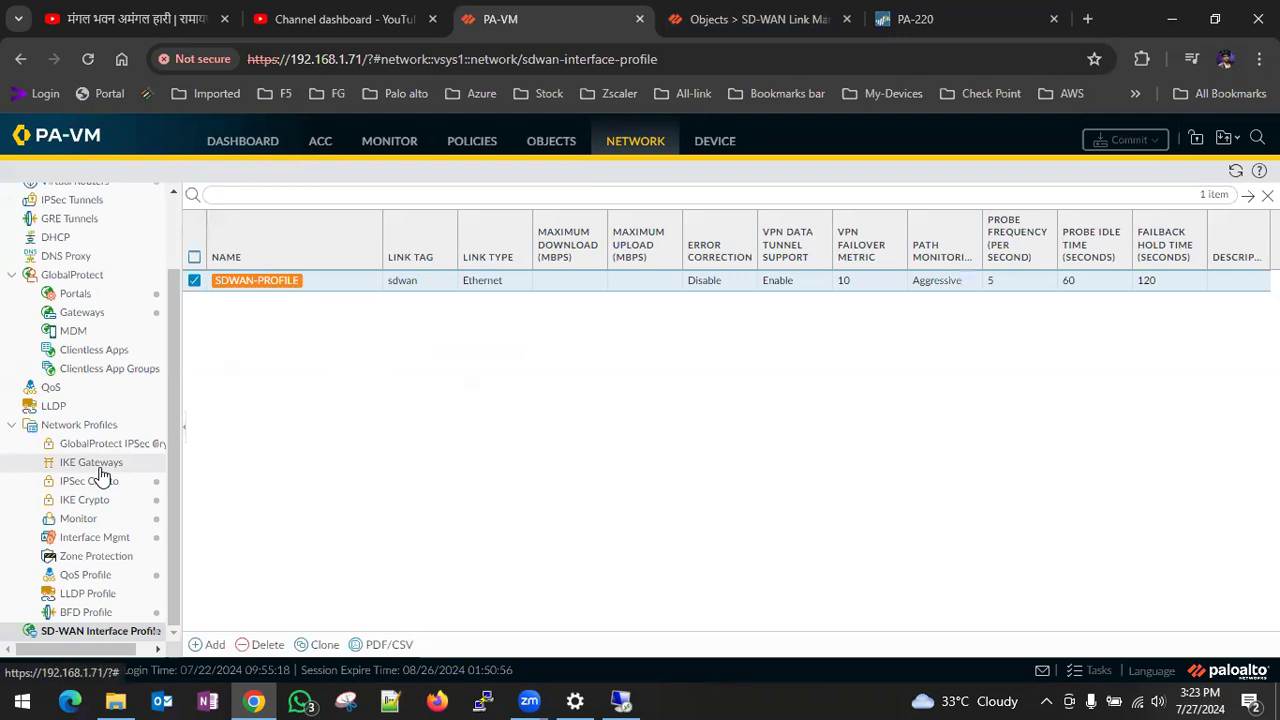
- Back on the PA-VM firewall, filter the SD-WAN policy rules by the traffic distribution profile SD-WAN PATh
scroll(107, 470, up, 2)
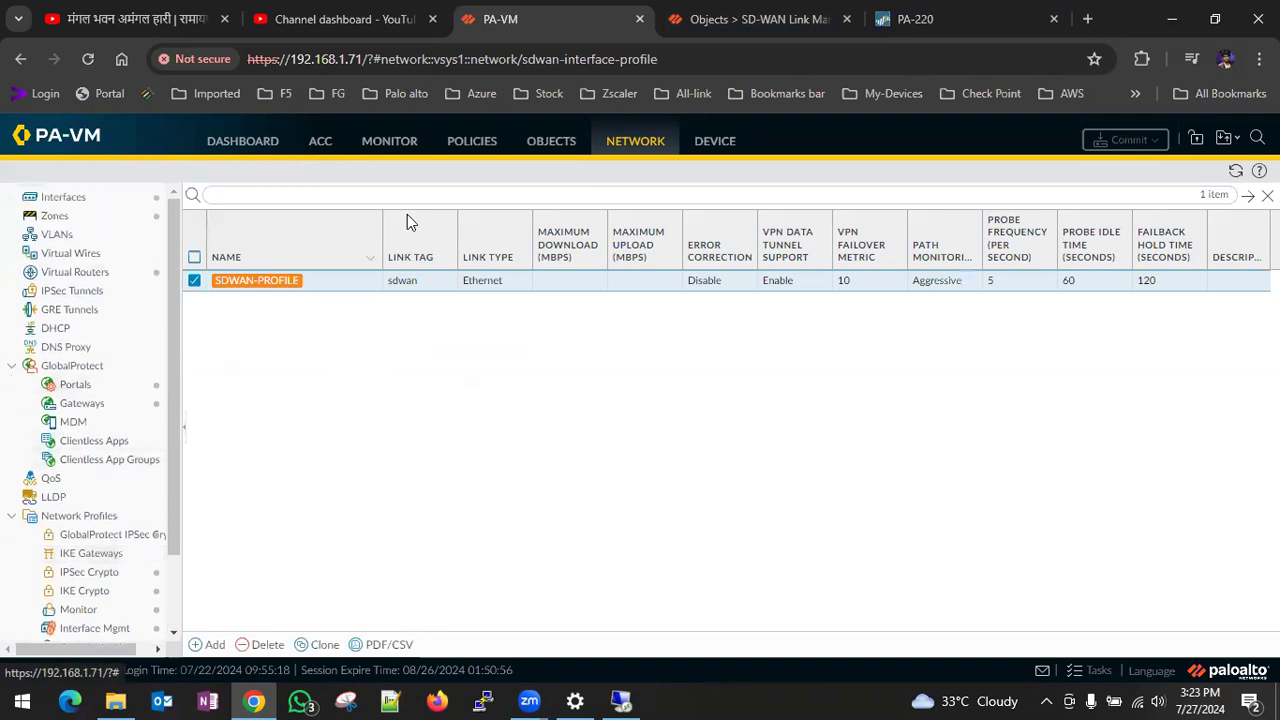
click(407, 145)
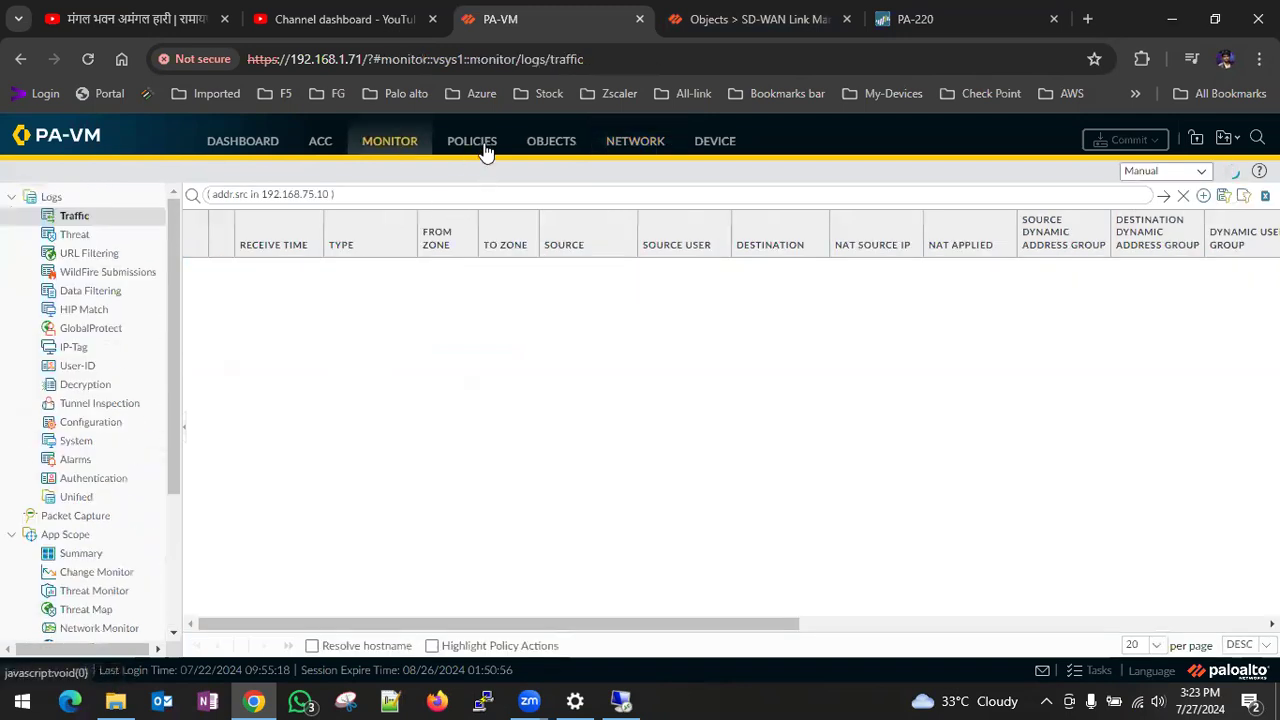
click(483, 146)
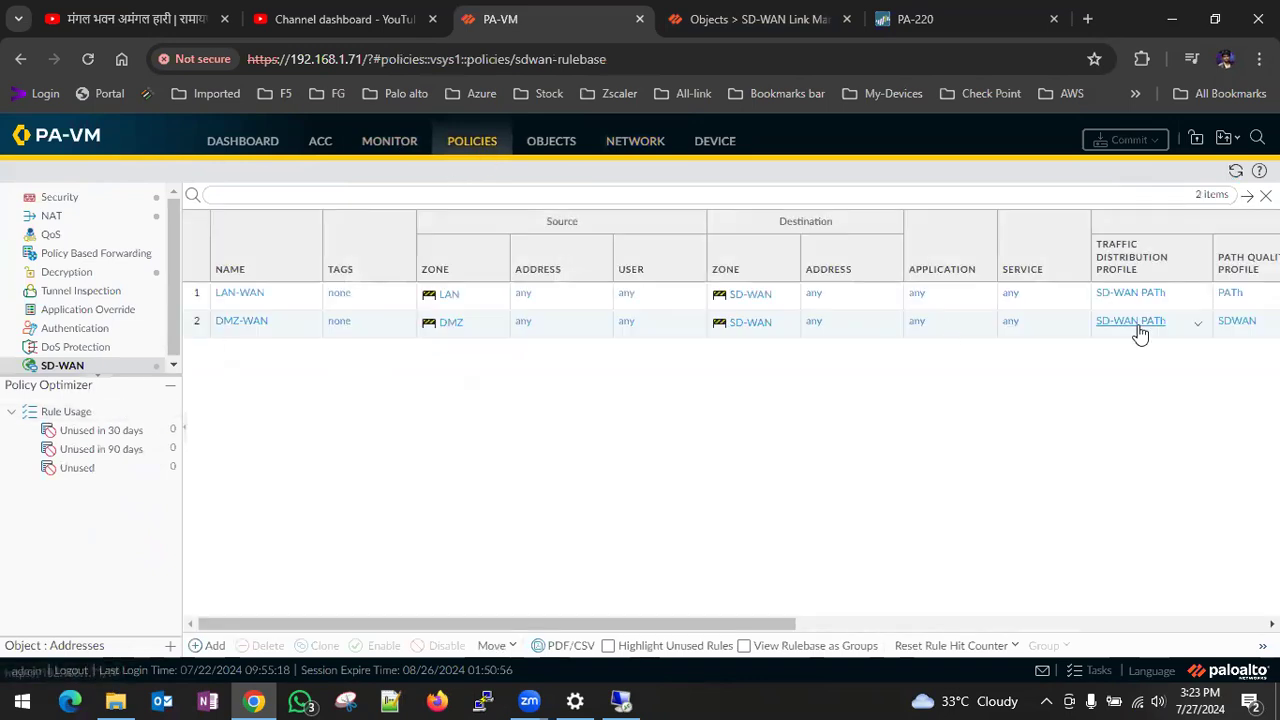
click(1195, 330)
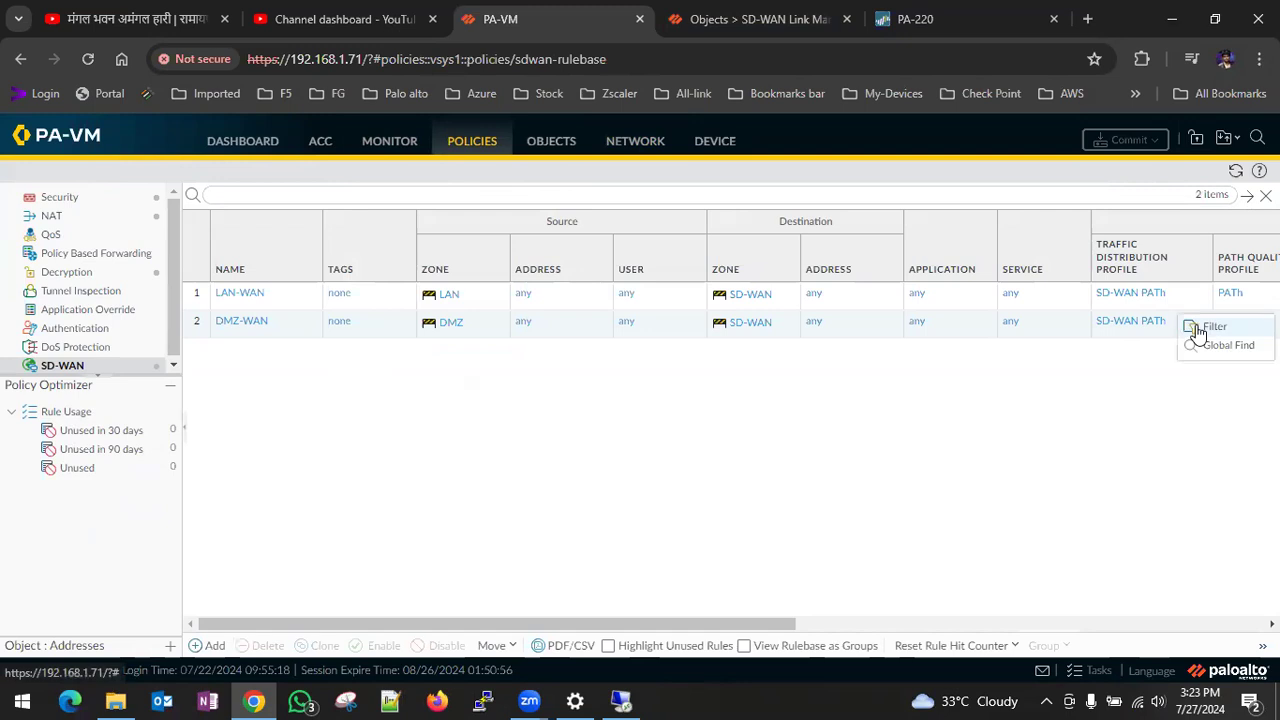
click(1197, 328)
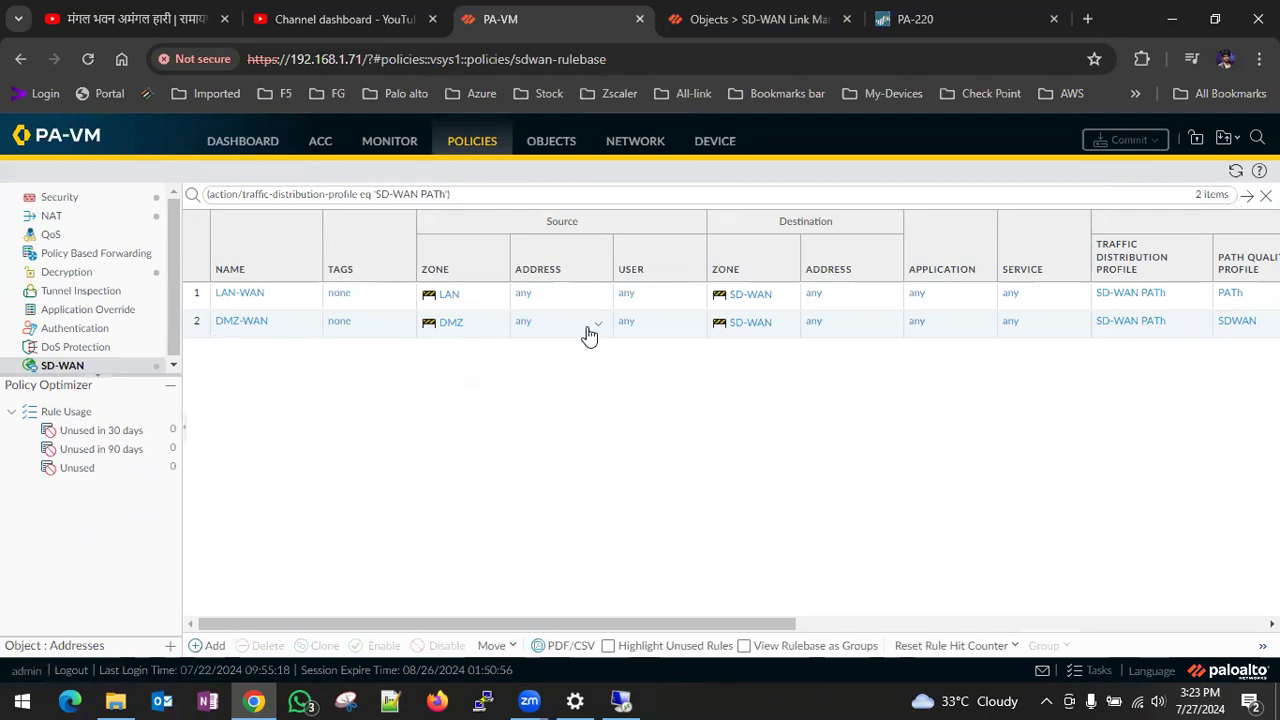
- Review the security policy rules with their actions and hit counts, and return to the SD-WAN policy rules
click(62, 198)
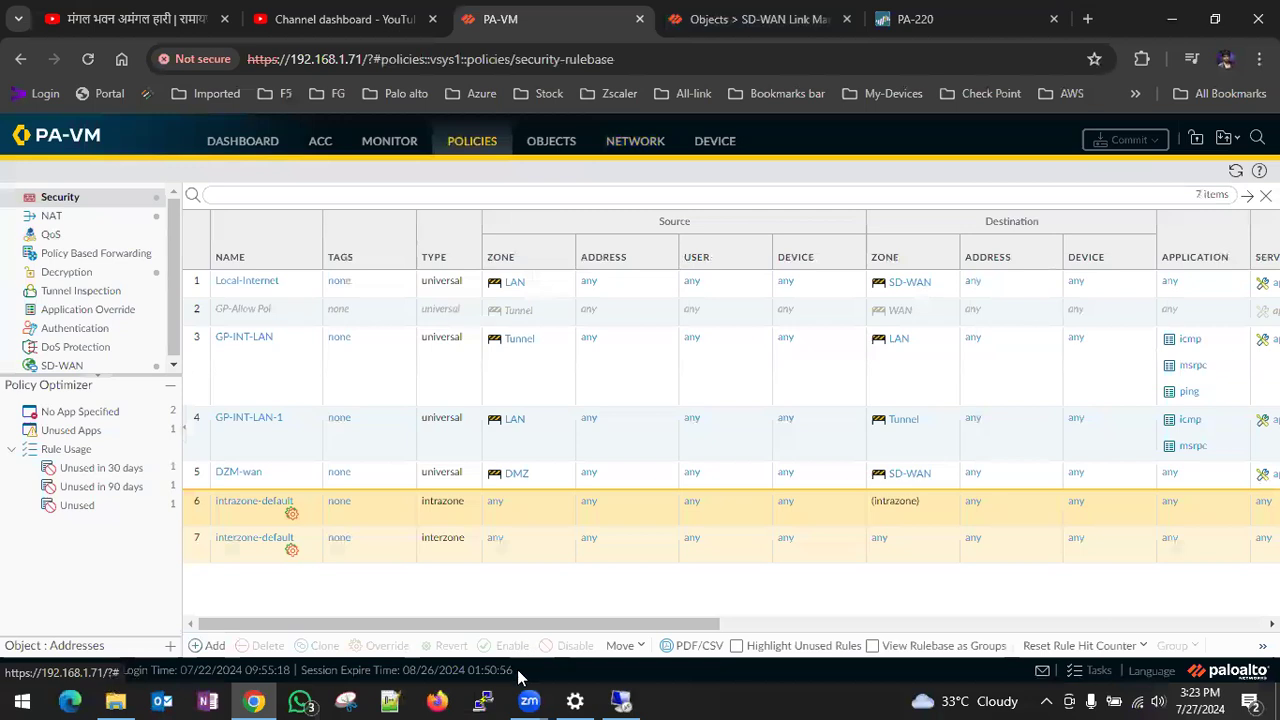
drag(504, 626, 896, 560)
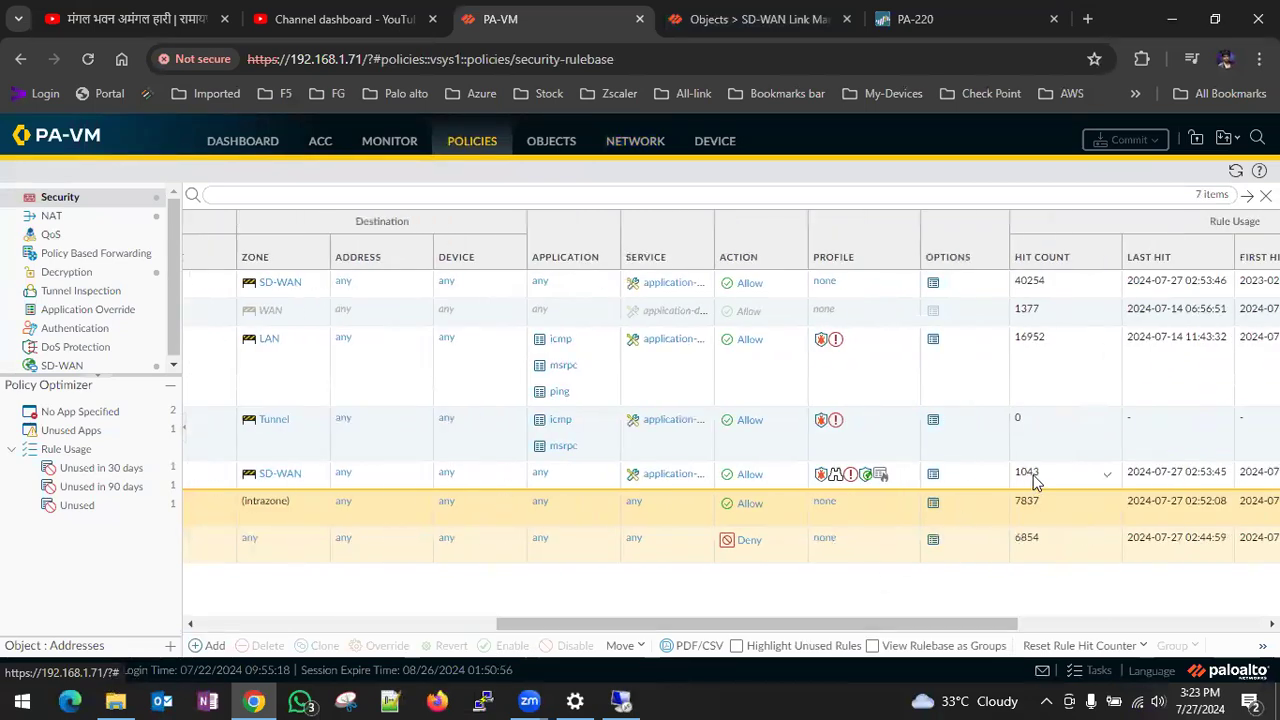
drag(616, 624, 317, 630)
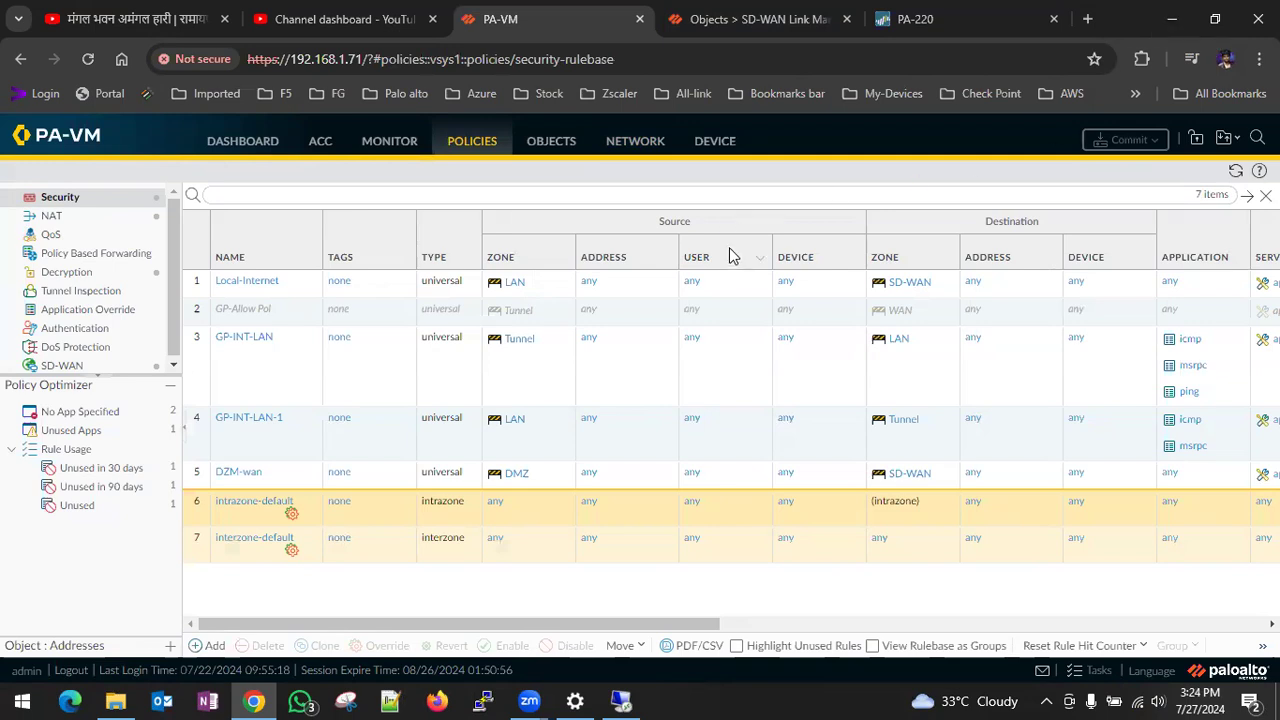
click(70, 366)
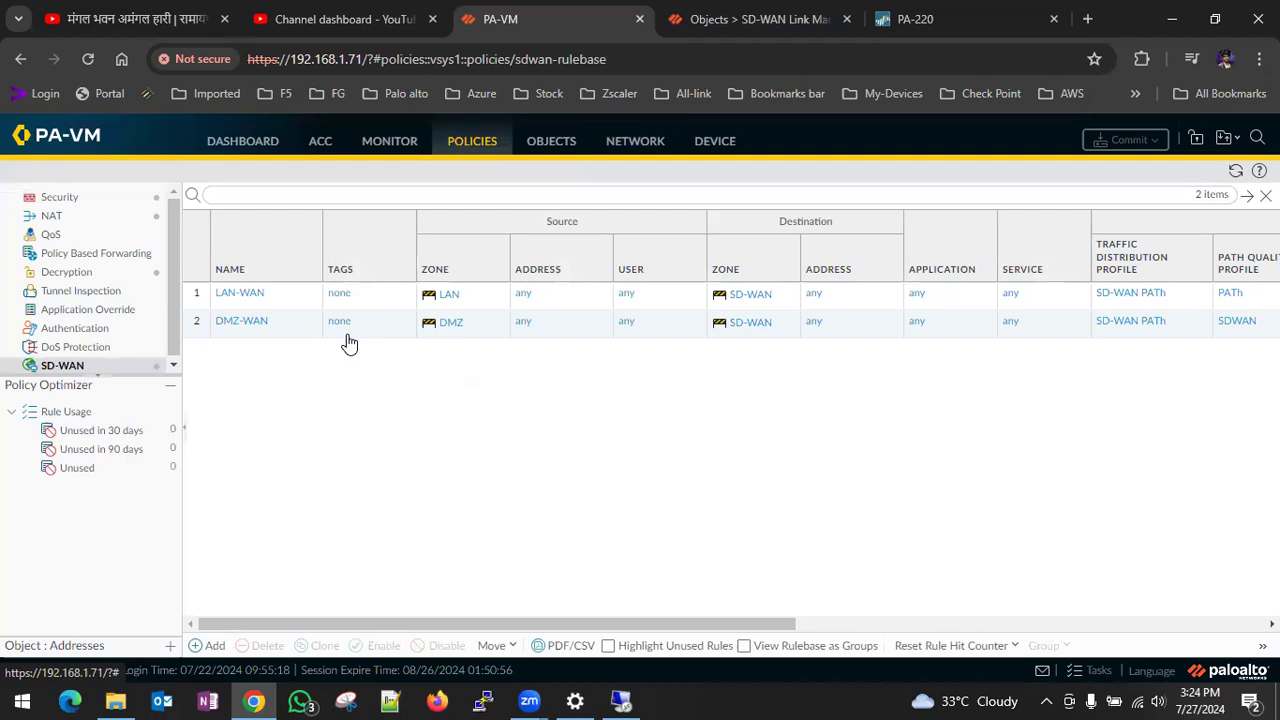
click(92, 369)
click(782, 79)
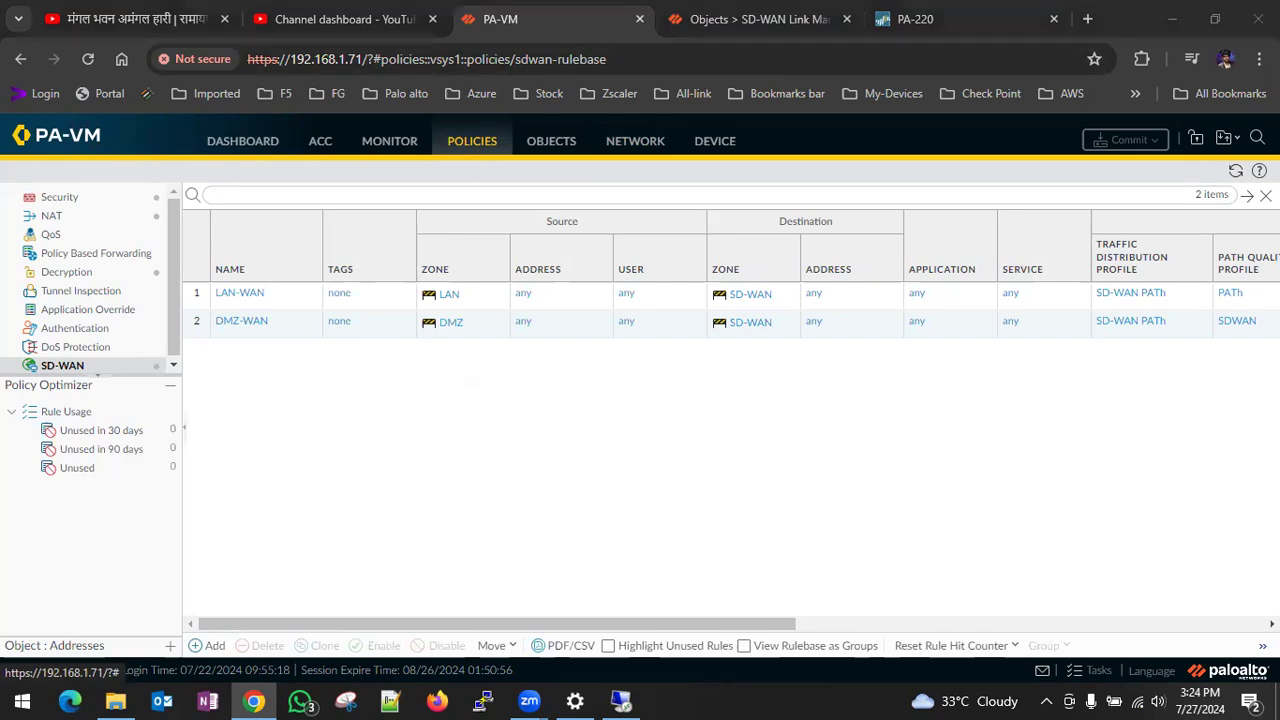